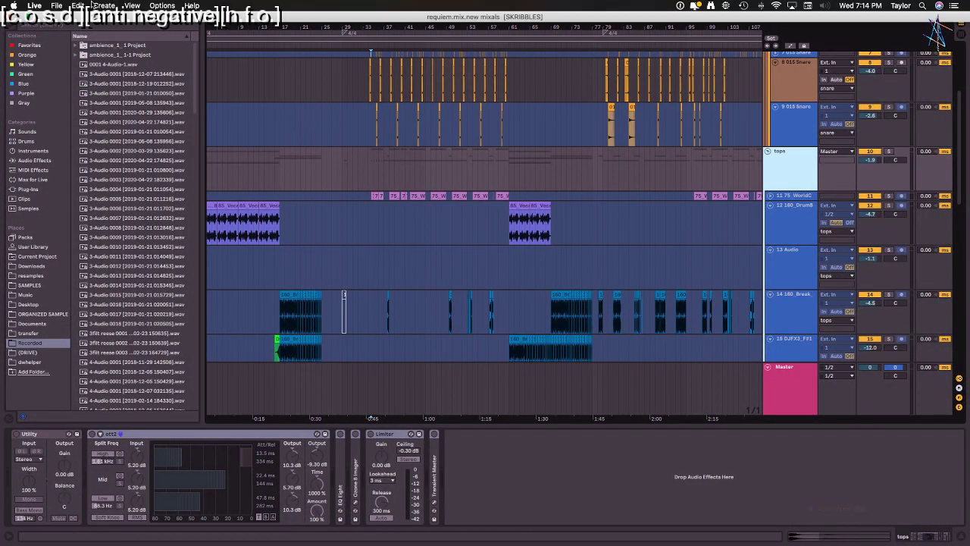
Step: Open the recent Live set requiem.mix.als from the SKRIBBLES project
click(56, 5)
mouse_move(114, 37)
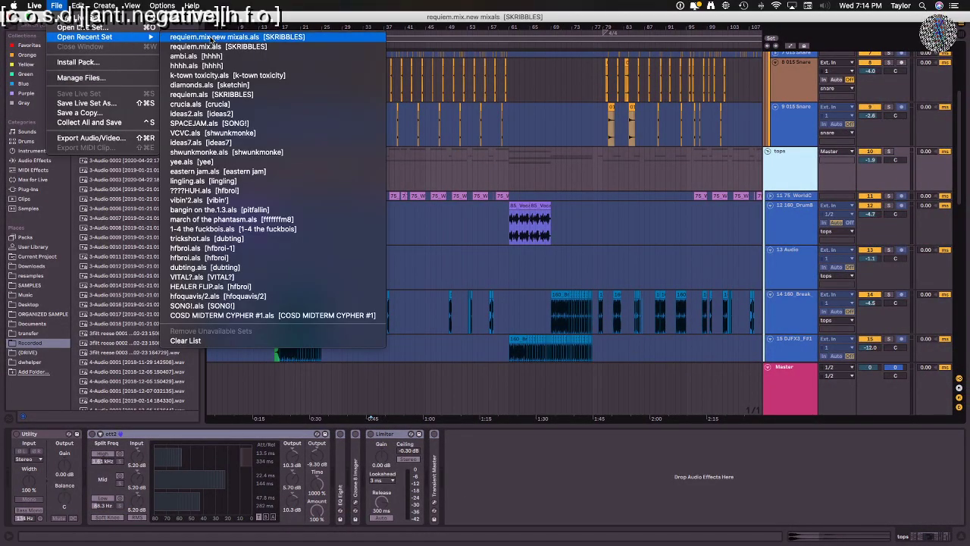
click(205, 47)
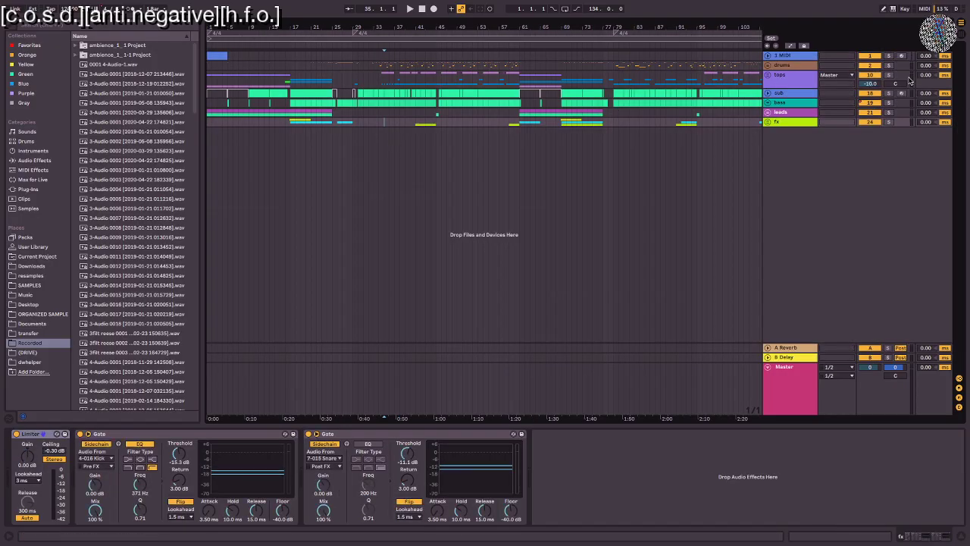
Step: Inspect the device chains of the drums, tops and sub tracks one after another
click(791, 63)
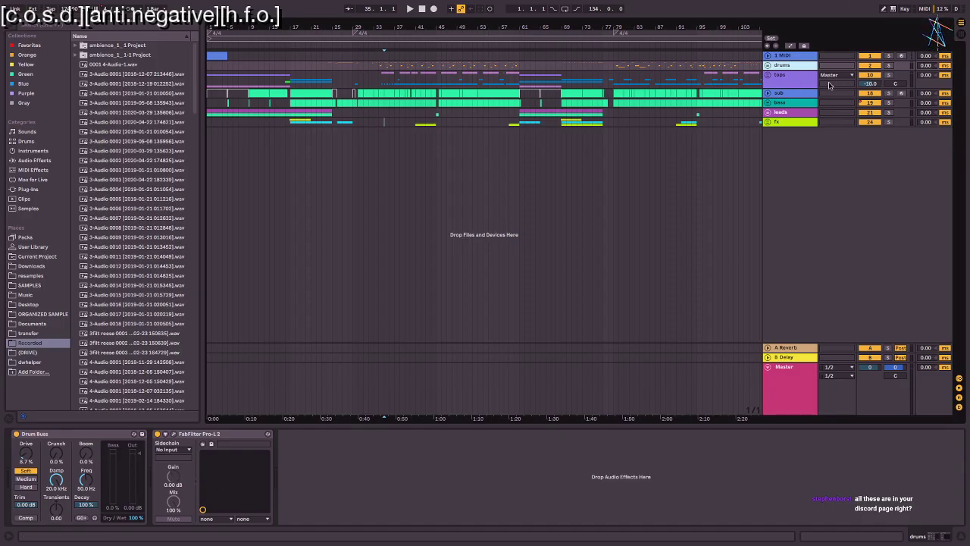
click(795, 85)
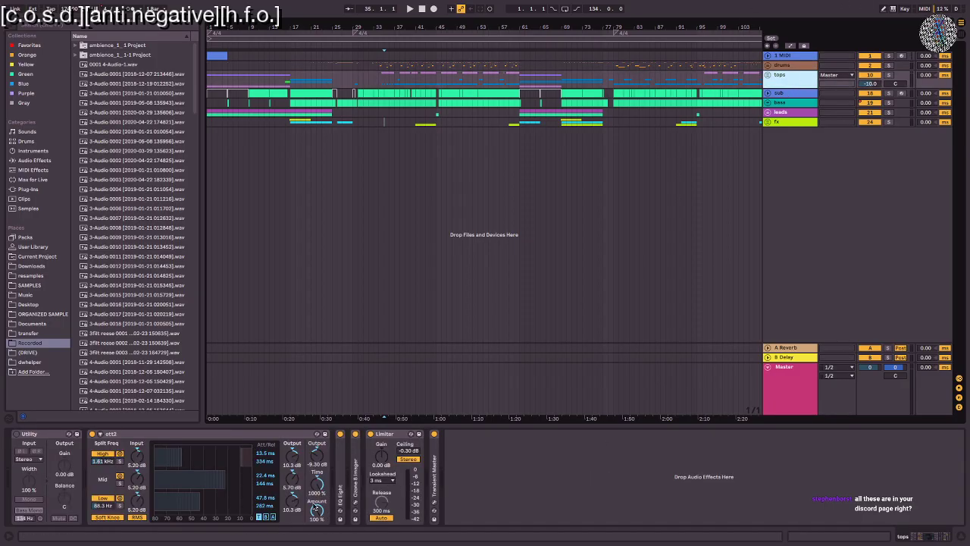
click(792, 93)
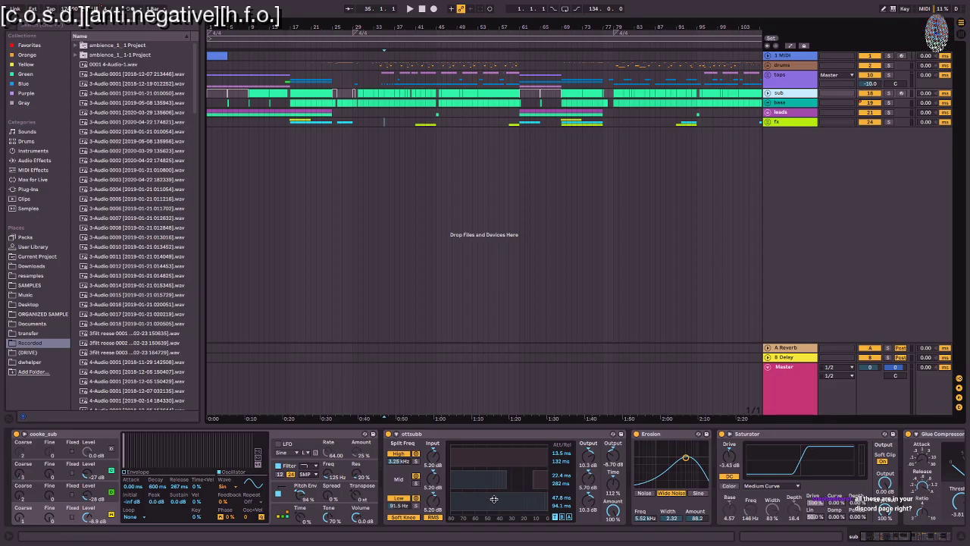
Step: Select bars 1 to 9 on the drums group and play the song from the start
click(292, 68)
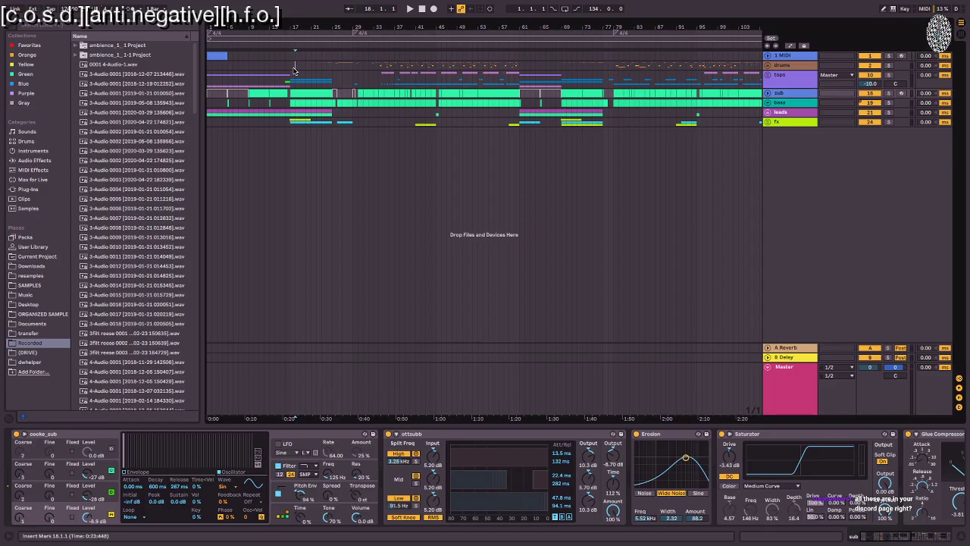
drag(250, 68, 208, 68)
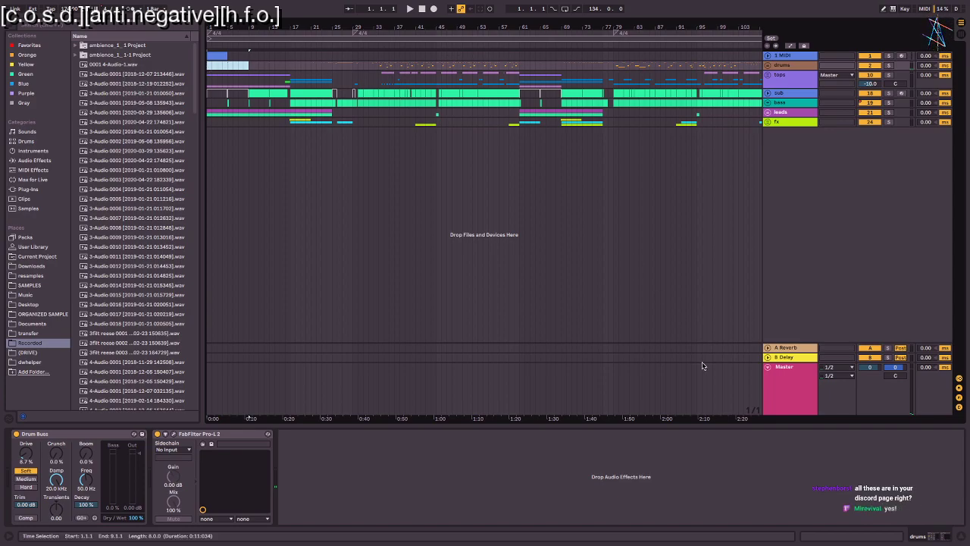
key(space)
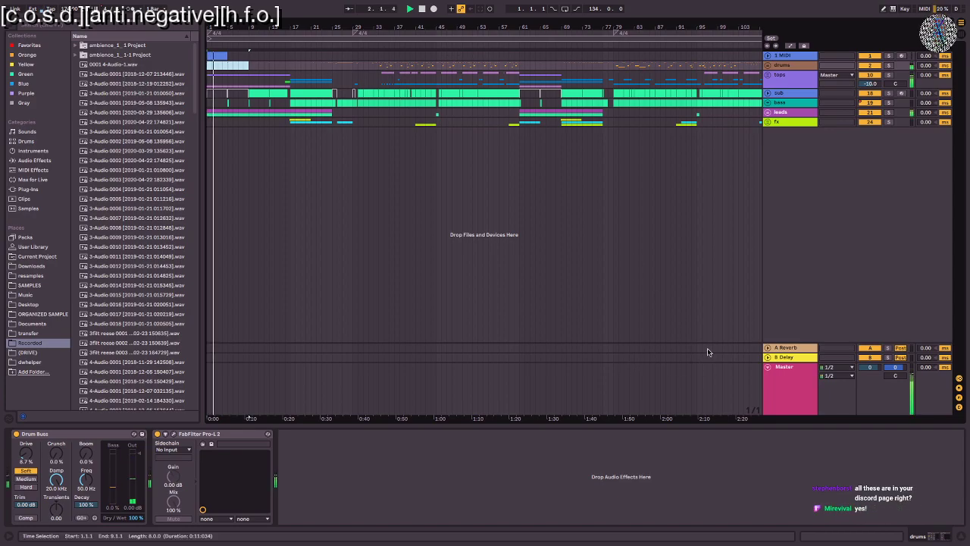
Step: Examine the playing mix in the Master track's enlarged Spectrum display and return to the full-height arrangement with playback stopped
click(479, 409)
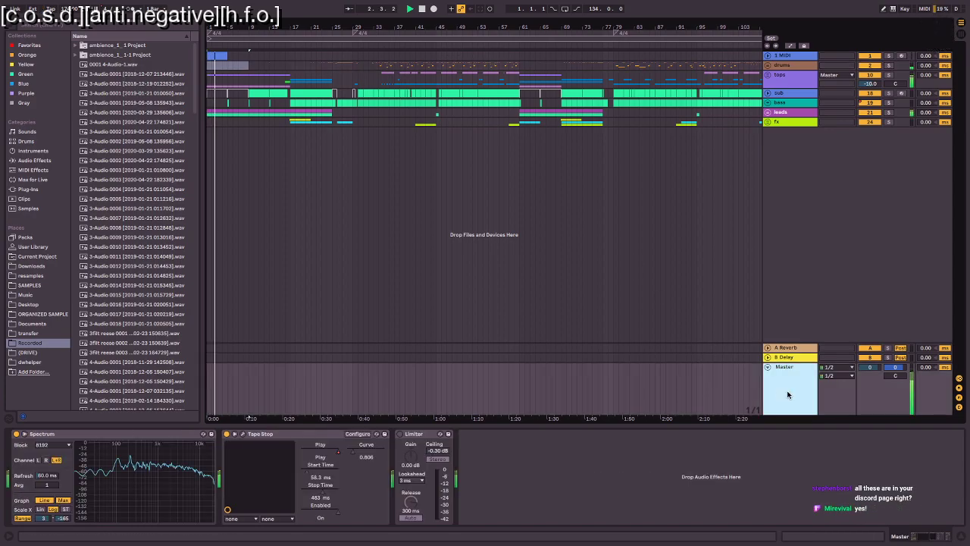
click(27, 436)
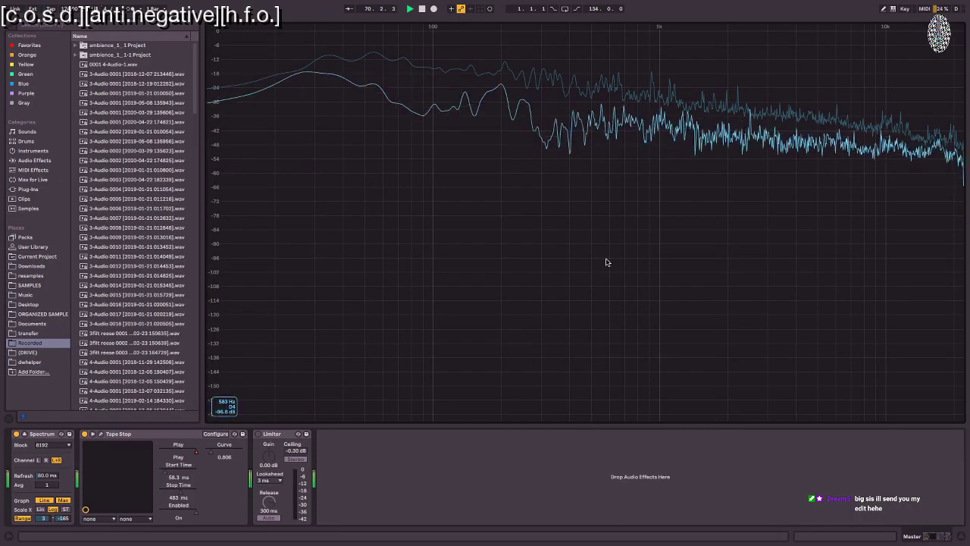
key(shift+Tab)
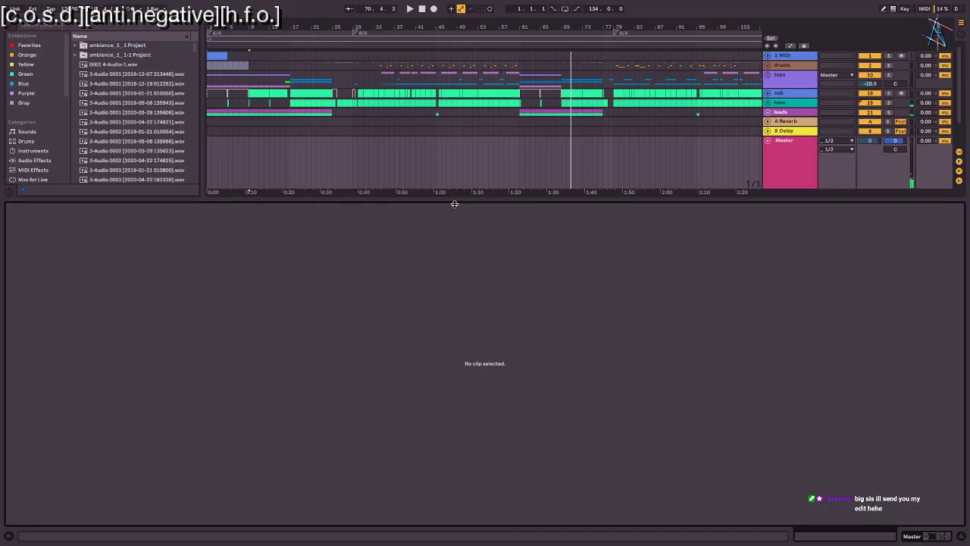
drag(454, 197, 480, 427)
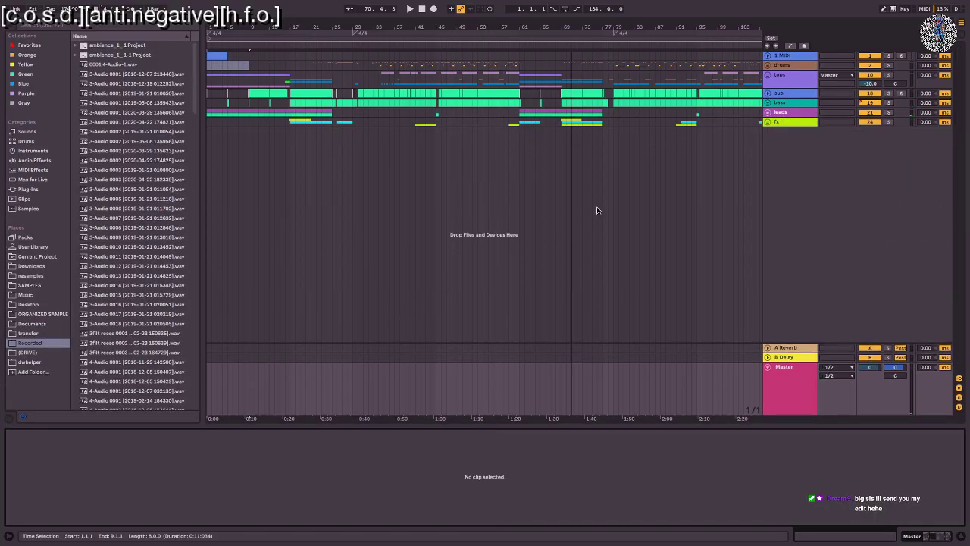
Step: Unfold the drums group and inspect the device chain of the 016 Kick track
click(792, 68)
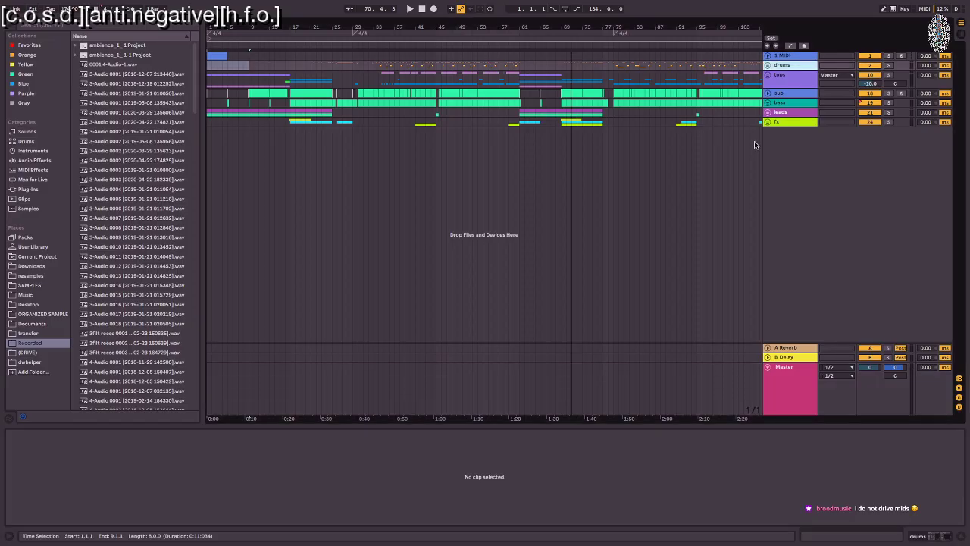
click(768, 66)
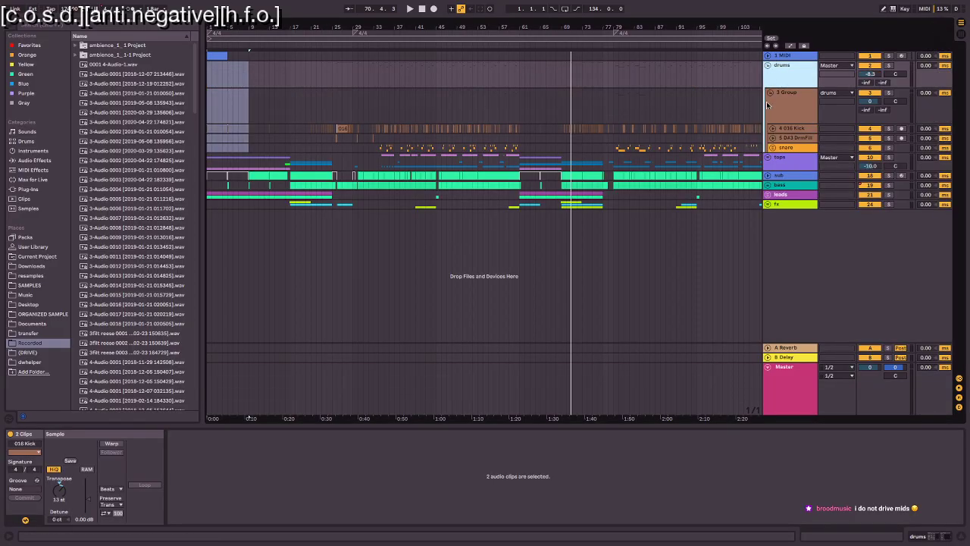
click(793, 129)
click(271, 321)
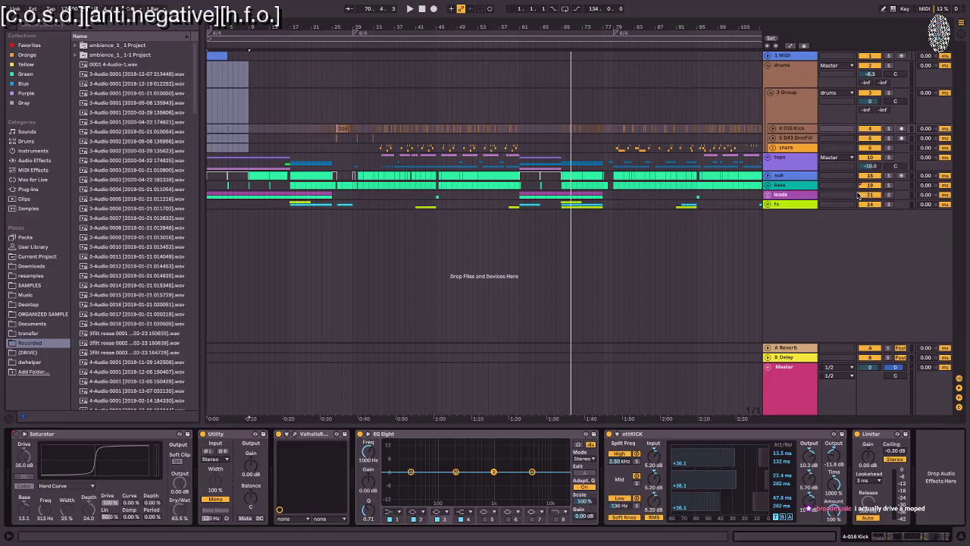
Step: Unfold all track groups and examine the device chain of the mains track inside the bass group
alt+click(767, 184)
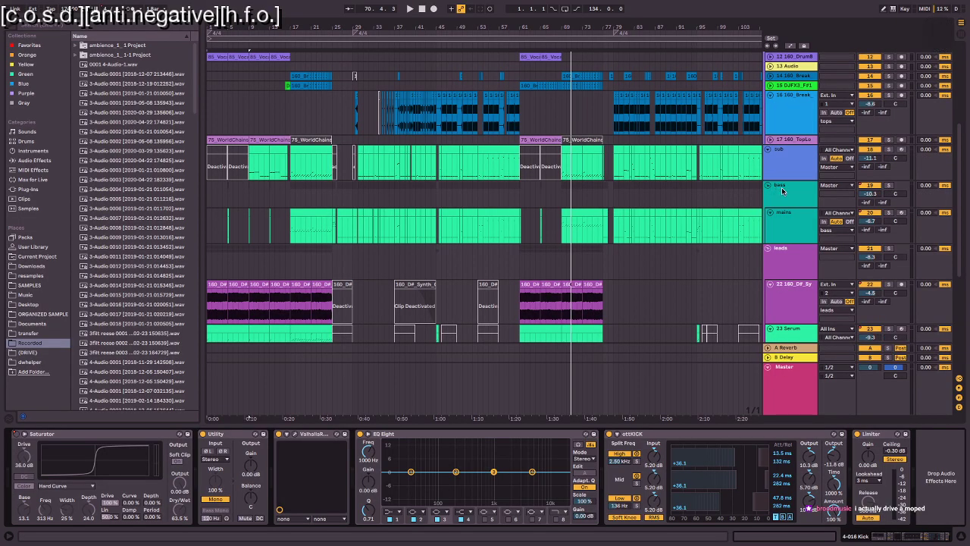
click(779, 219)
scroll(350, 523, right, 5)
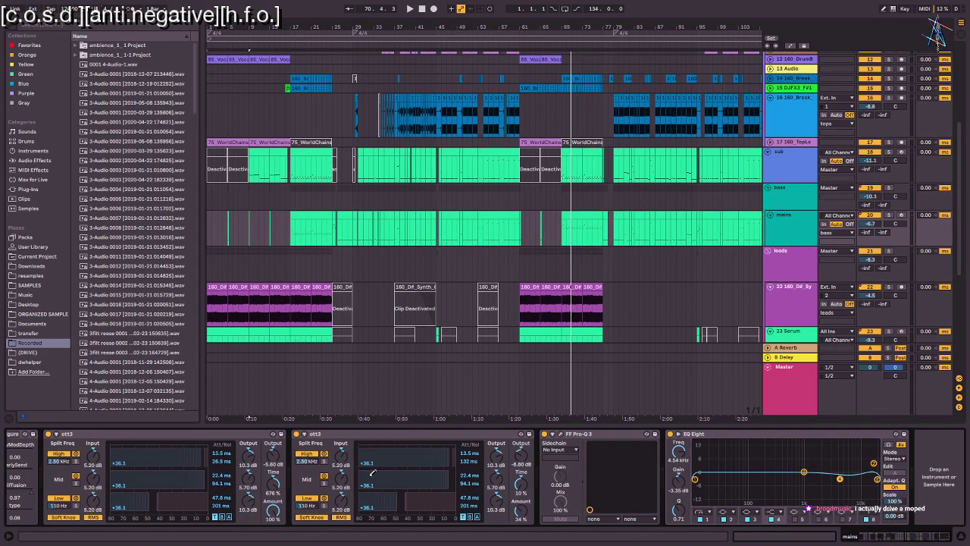
click(785, 234)
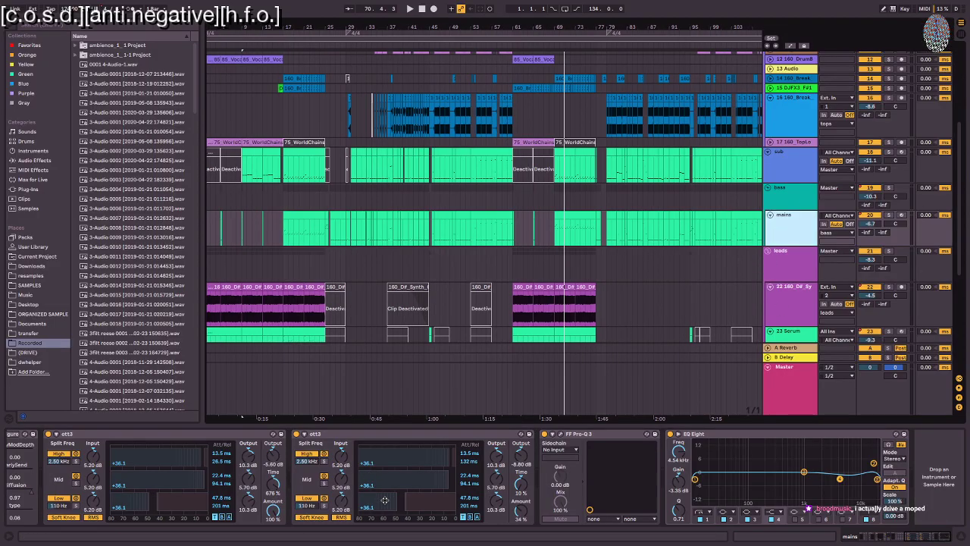
scroll(391, 500, left, 5)
scroll(394, 500, left, 2)
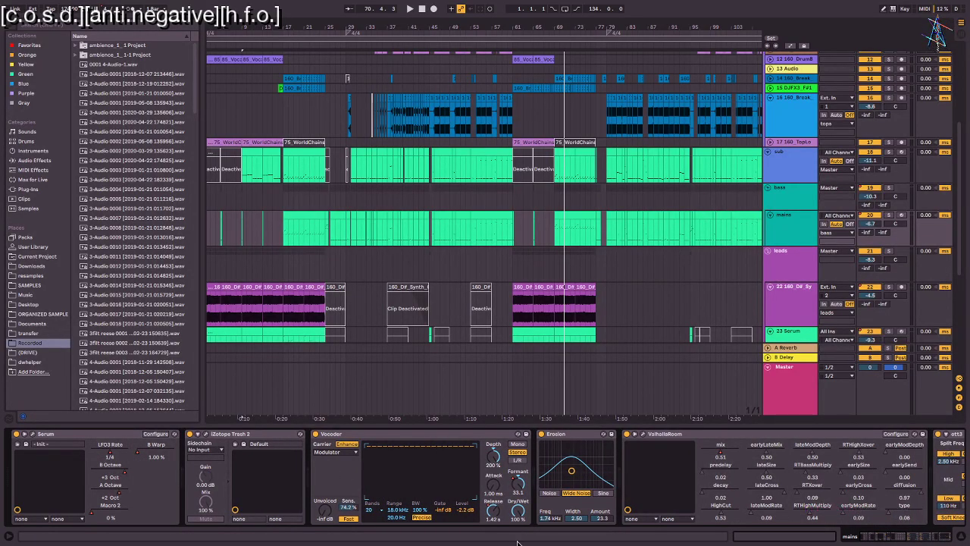
scroll(554, 439, right, 10)
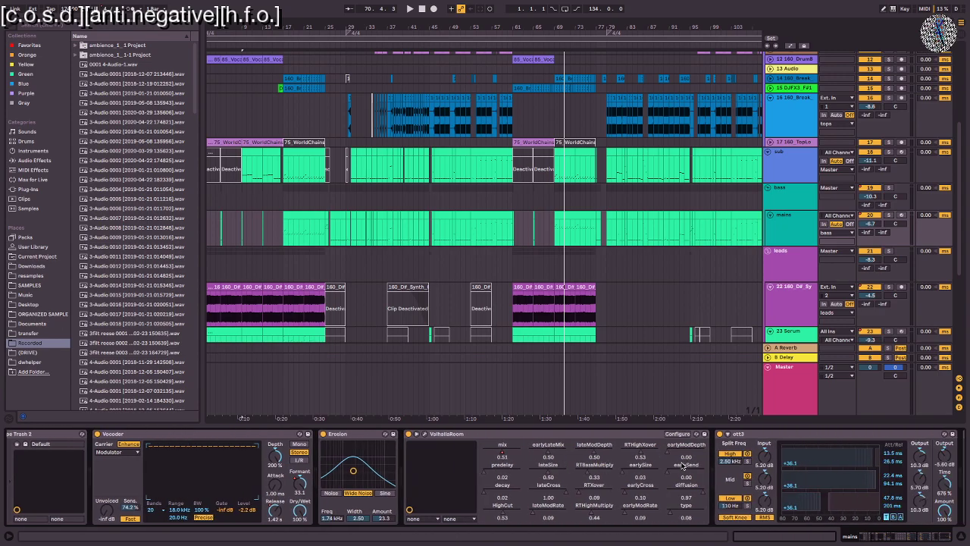
Step: Select both ott3 devices in the mains track's chain to examine their compression settings
click(555, 434)
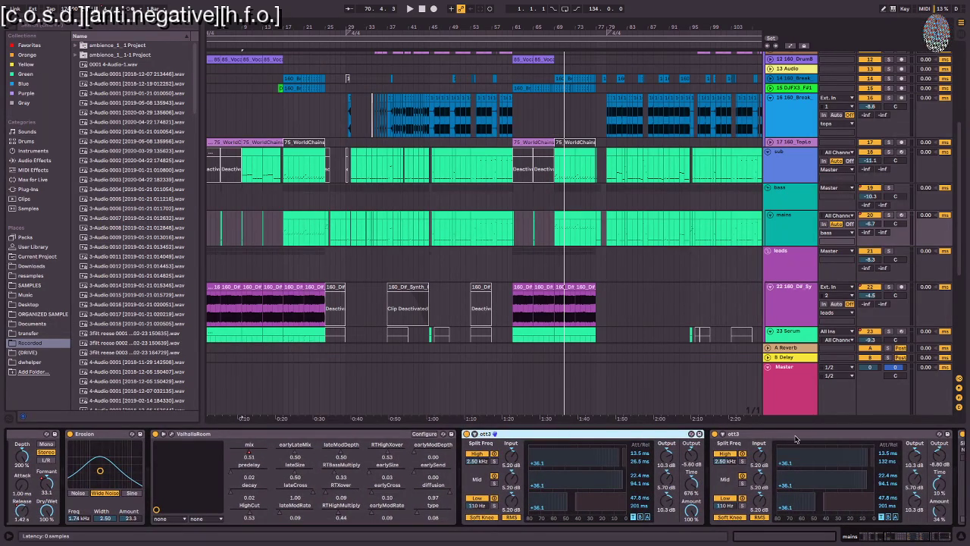
shift+click(801, 435)
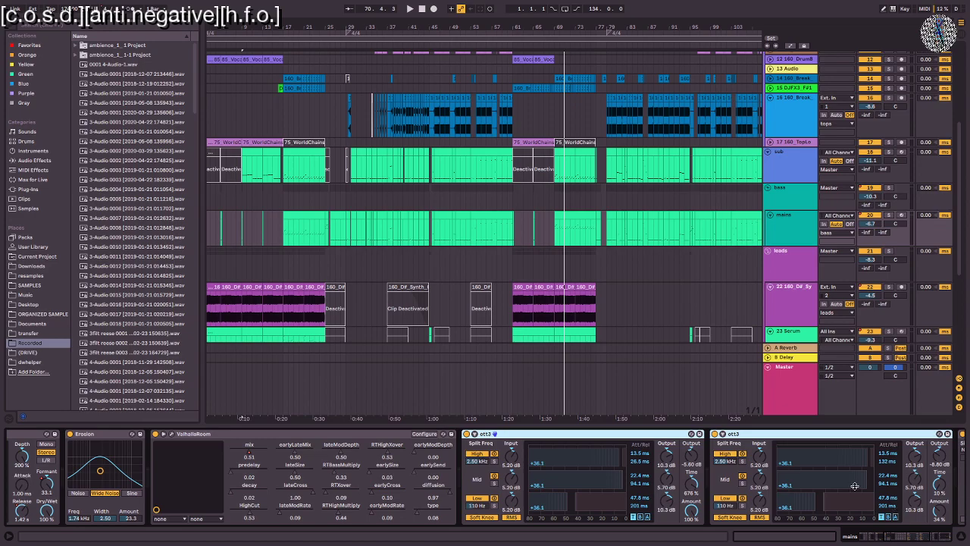
scroll(854, 486, right, 5)
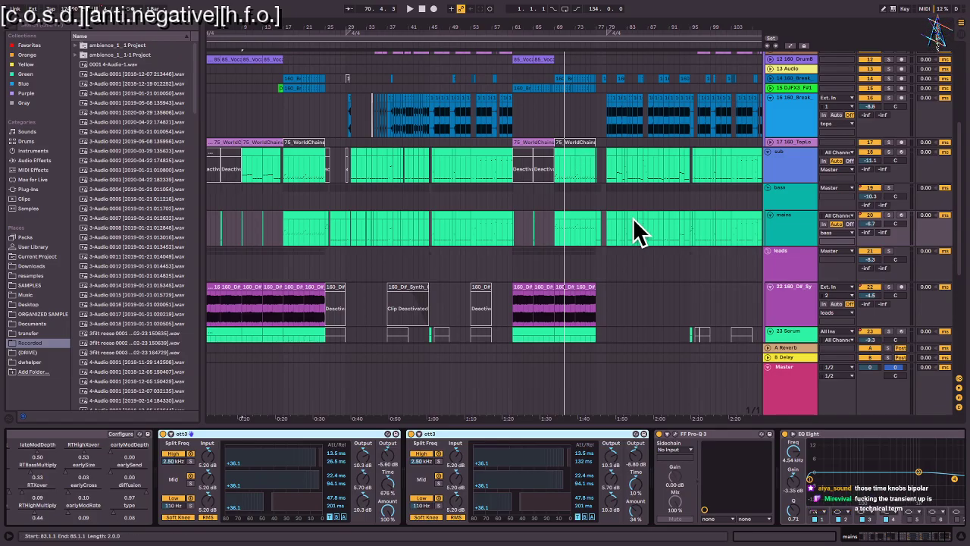
Step: Inspect the bass group's device chain and its two sidechained Gate devices
click(604, 203)
scroll(616, 209, up, 1)
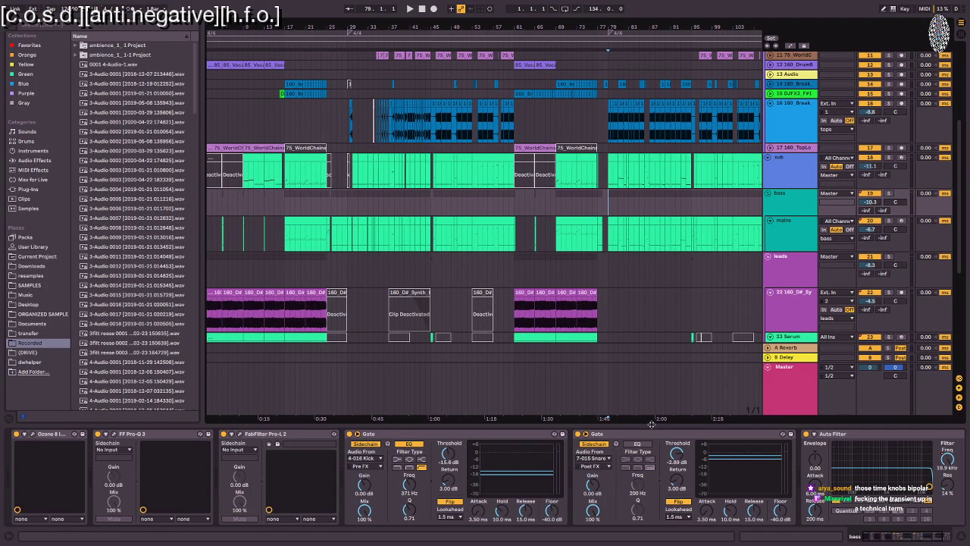
click(384, 433)
key(Right)
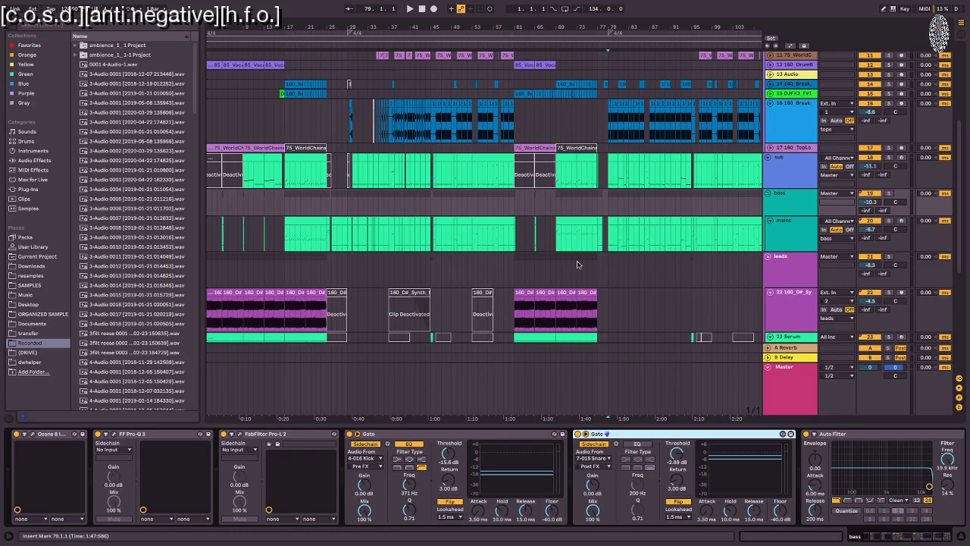
Step: Open the recent set requiem.mix.new mixals.als, discarding the changes to requiem.mix
scroll(577, 264, down, 6)
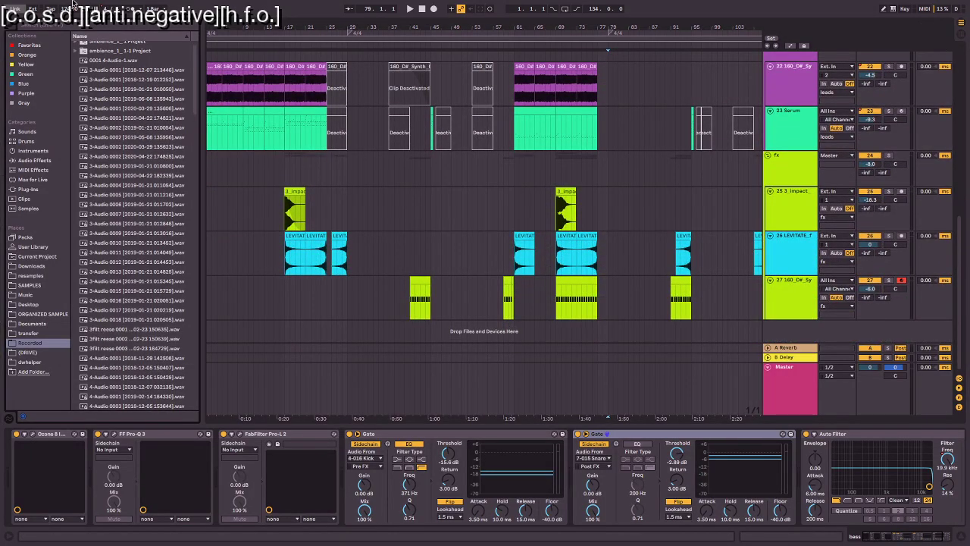
click(55, 7)
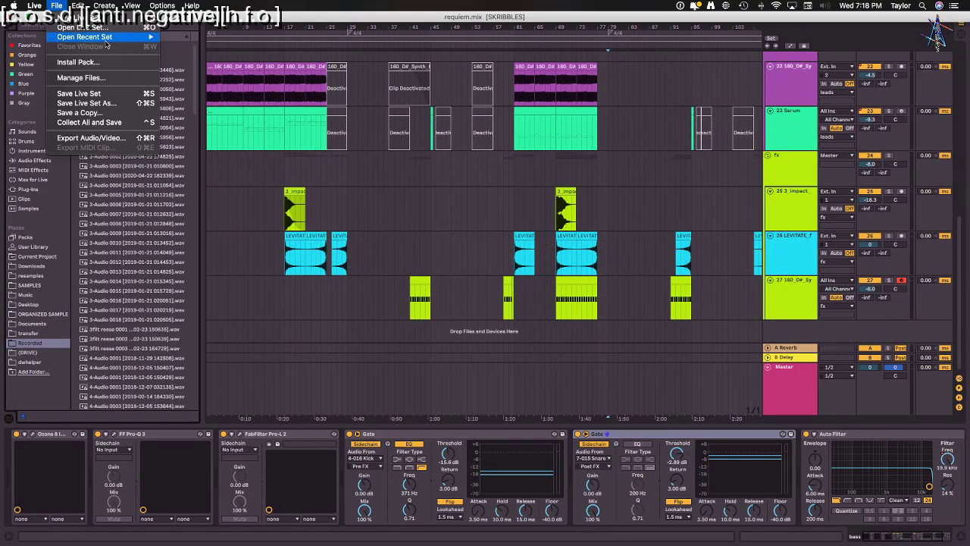
mouse_move(106, 44)
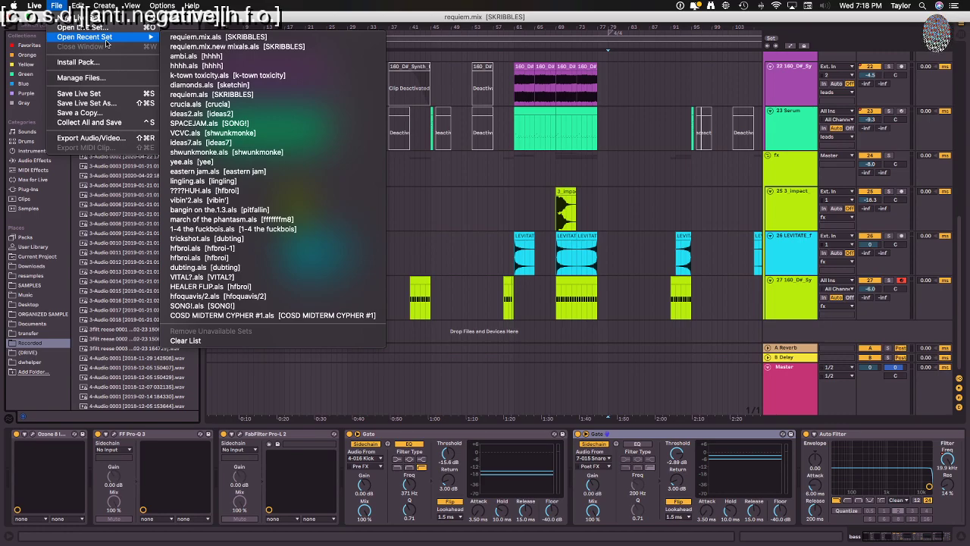
click(199, 48)
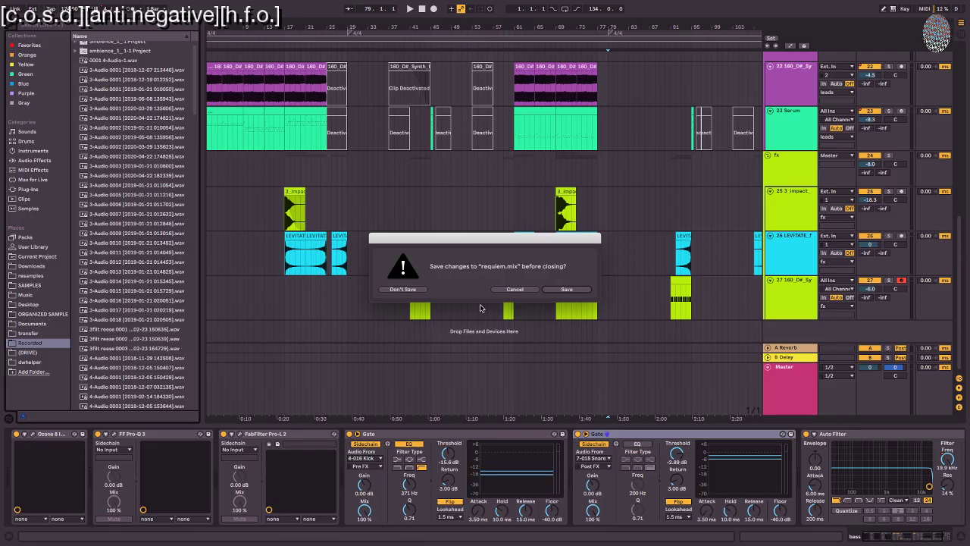
click(403, 290)
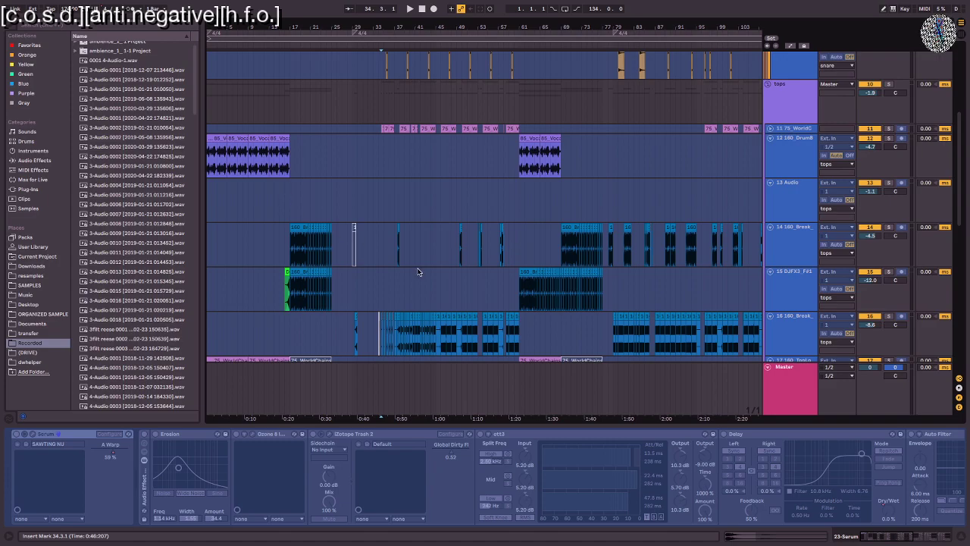
Step: Look over the new mix's tracks from the drums group down through tops, sub, bass and leads
scroll(417, 271, down, 4)
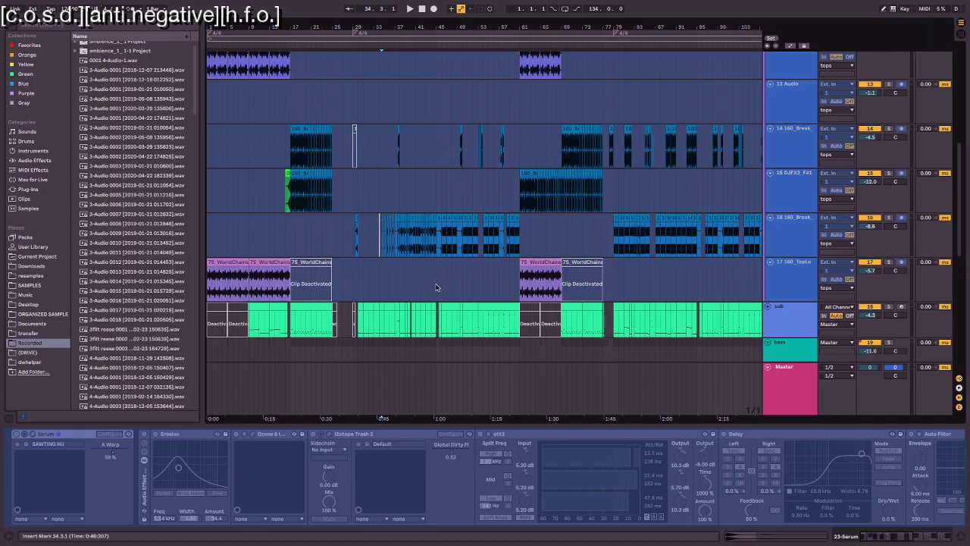
scroll(436, 282, up, 10)
scroll(436, 286, up, 1)
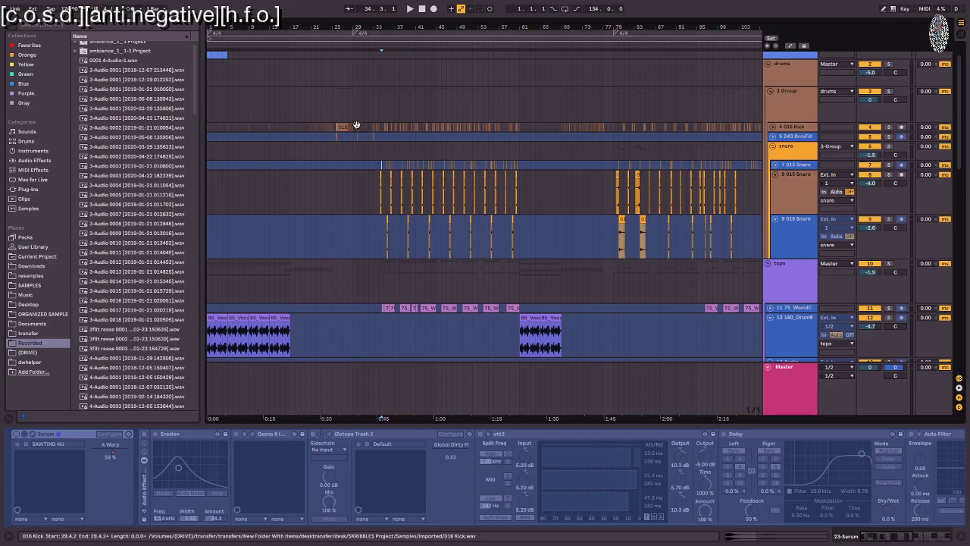
scroll(400, 289, down, 5)
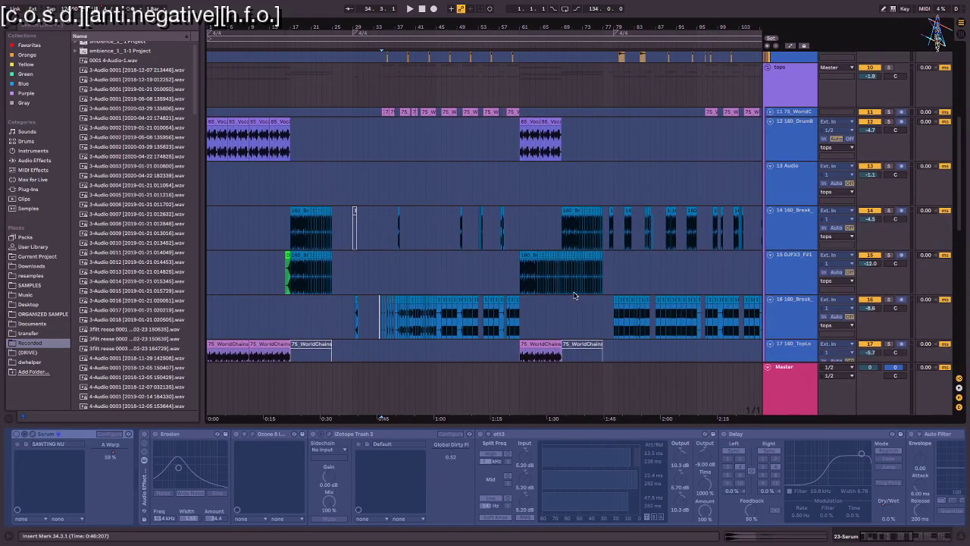
scroll(526, 261, down, 7)
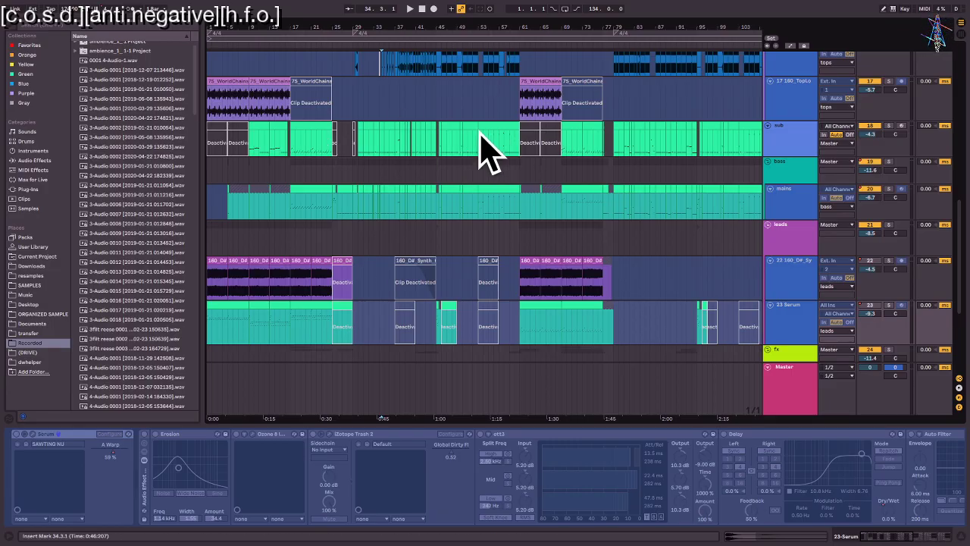
scroll(444, 128, up, 3)
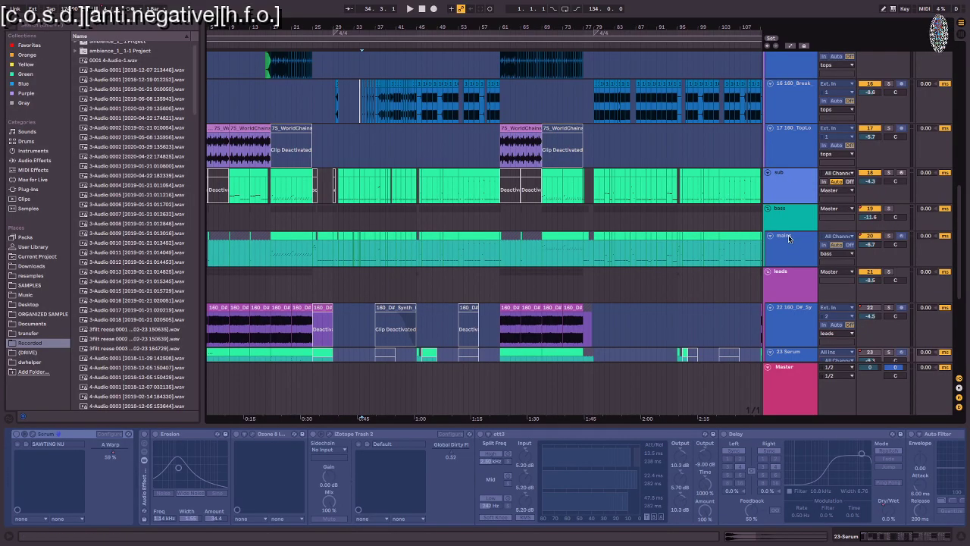
Step: Unfold the 016 Kick track and examine its clips around bars 20 to 34 together with its device chain
scroll(763, 231, left, 2)
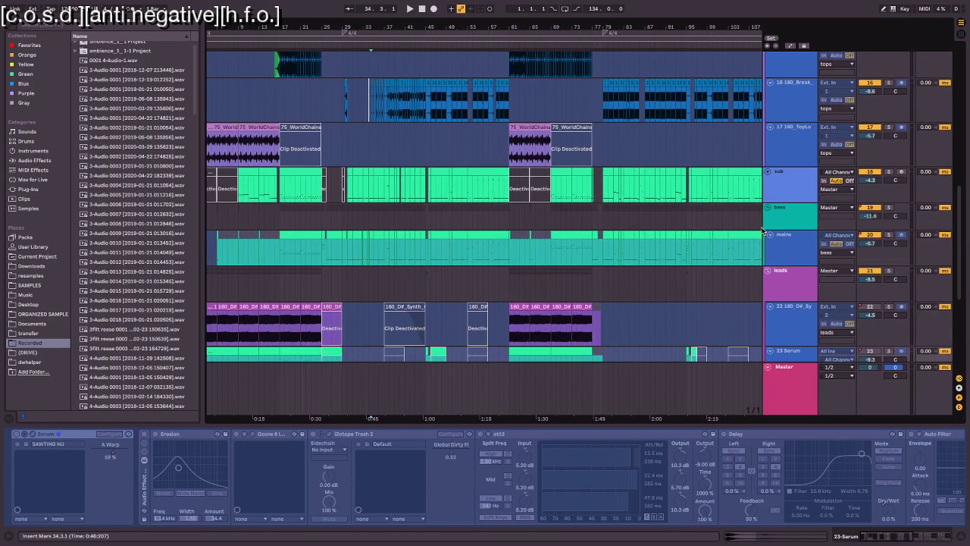
scroll(763, 231, left, 1)
scroll(758, 232, up, 8)
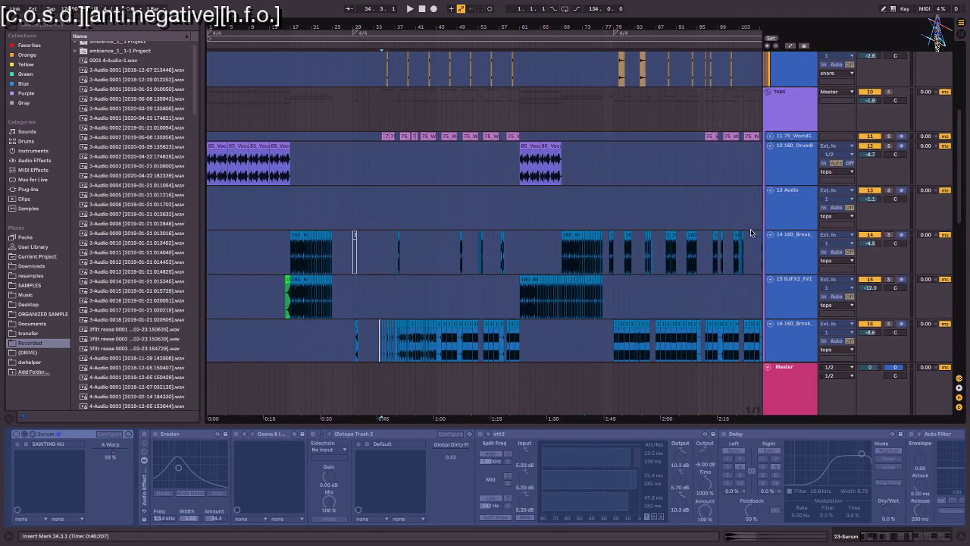
scroll(750, 232, up, 5)
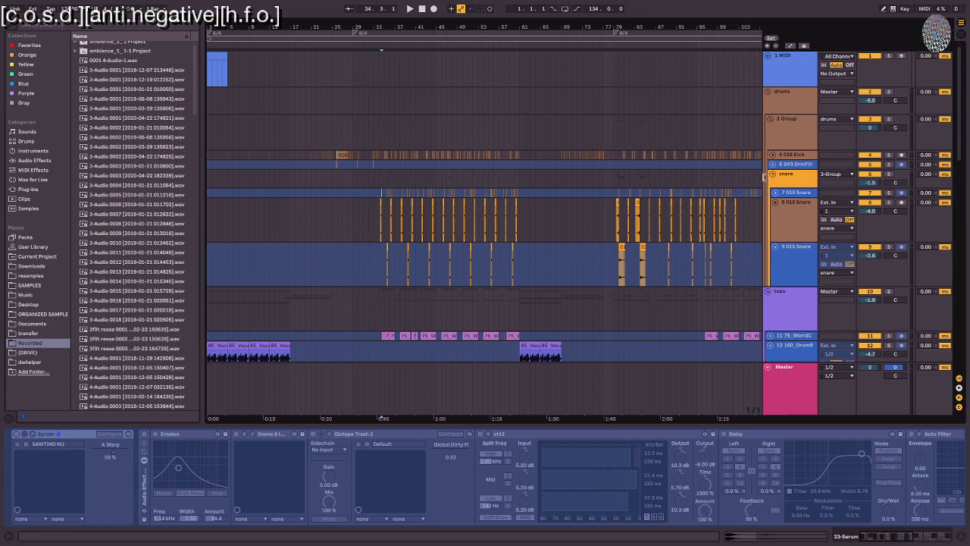
click(771, 154)
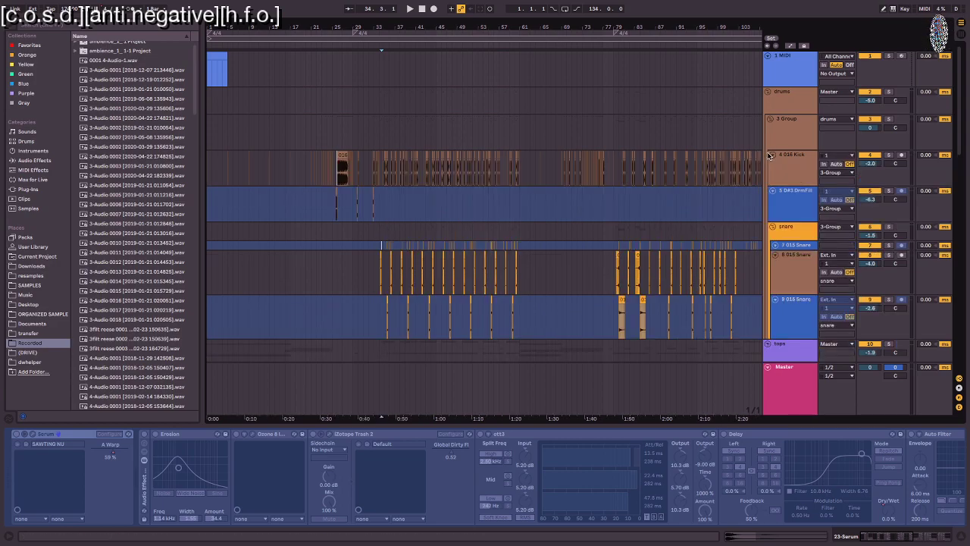
drag(320, 27, 321, 57)
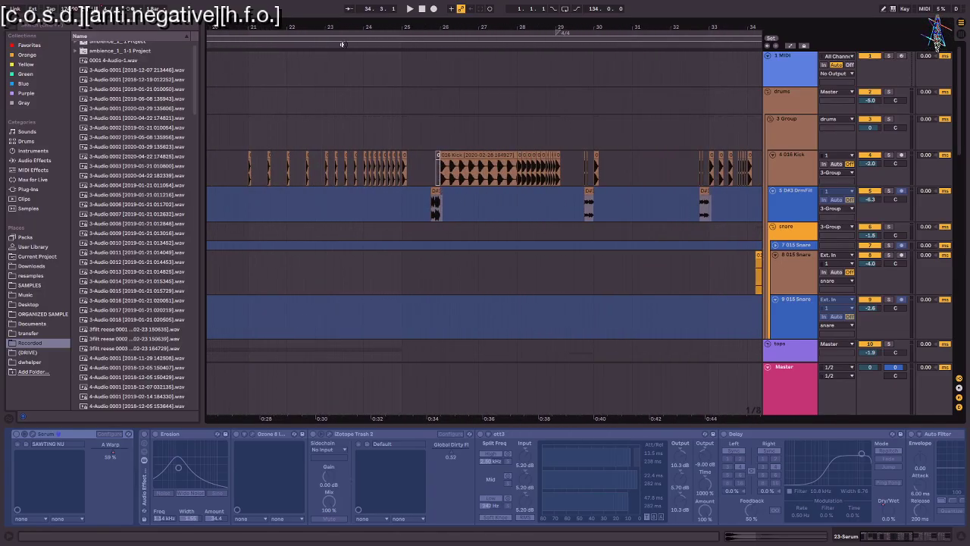
click(403, 180)
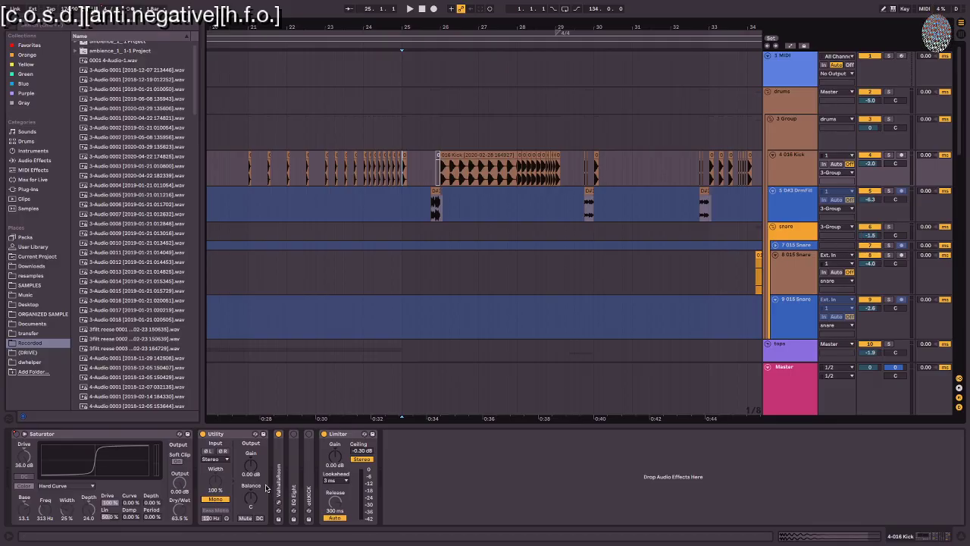
scroll(599, 227, down, 5)
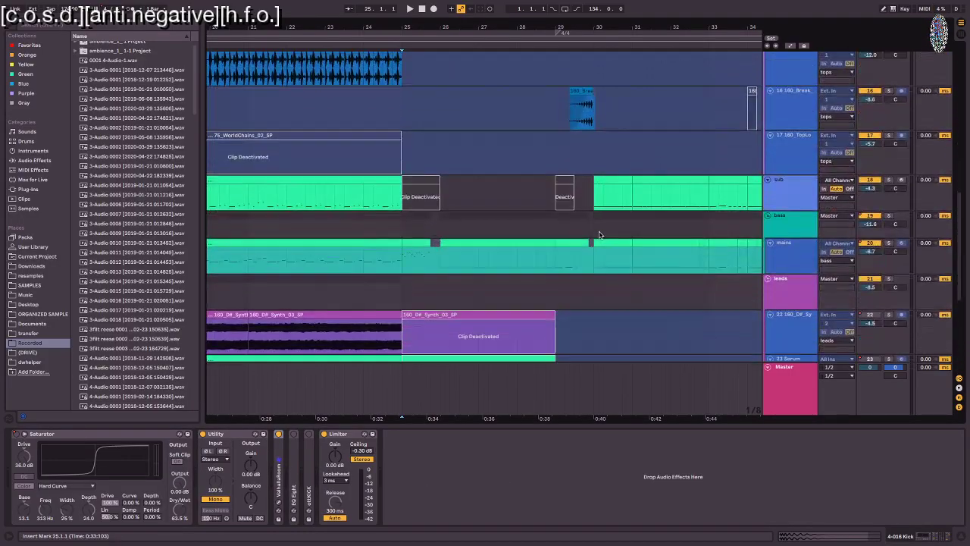
scroll(598, 235, up, 6)
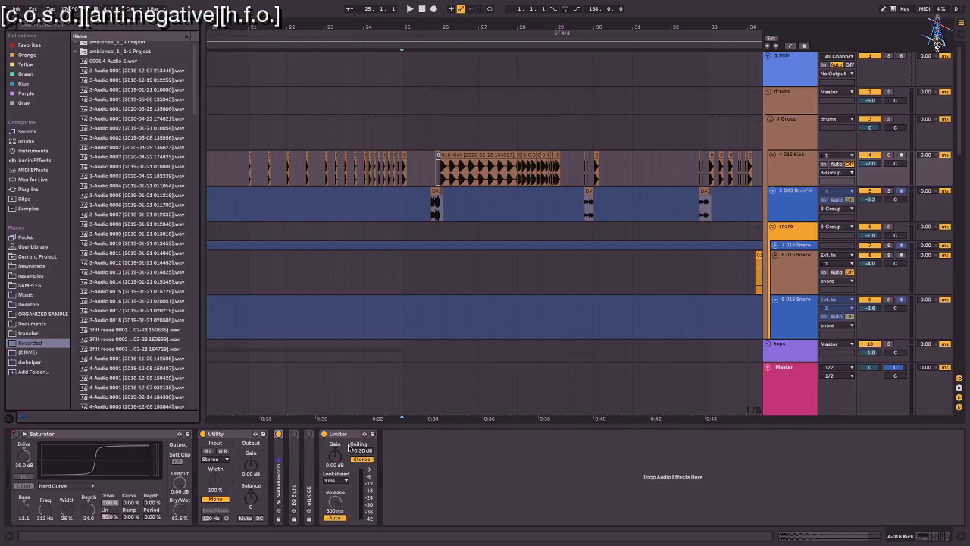
Step: Try placing ValhallaRoom after the Limiter in the kick track's chain, expand the device, and undo the move
drag(280, 472, 383, 468)
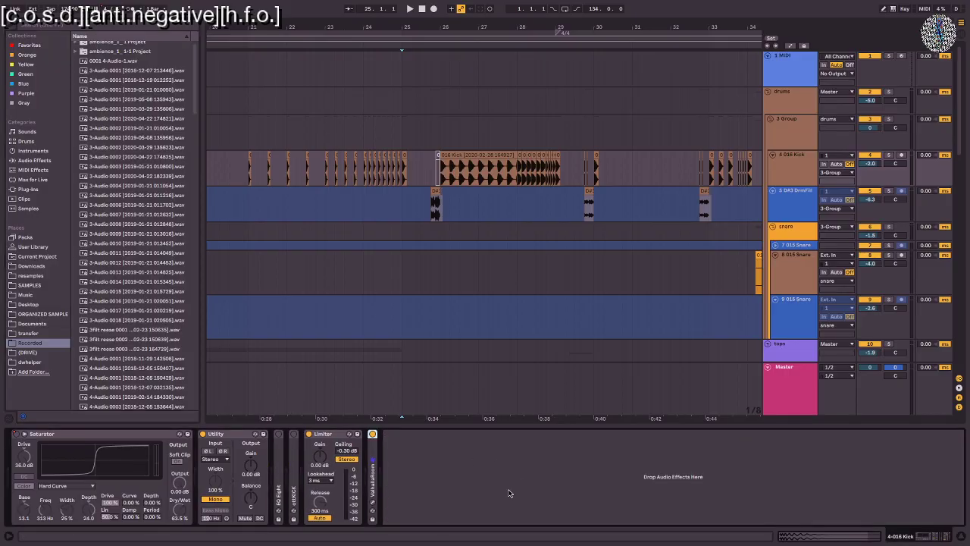
double_click(373, 467)
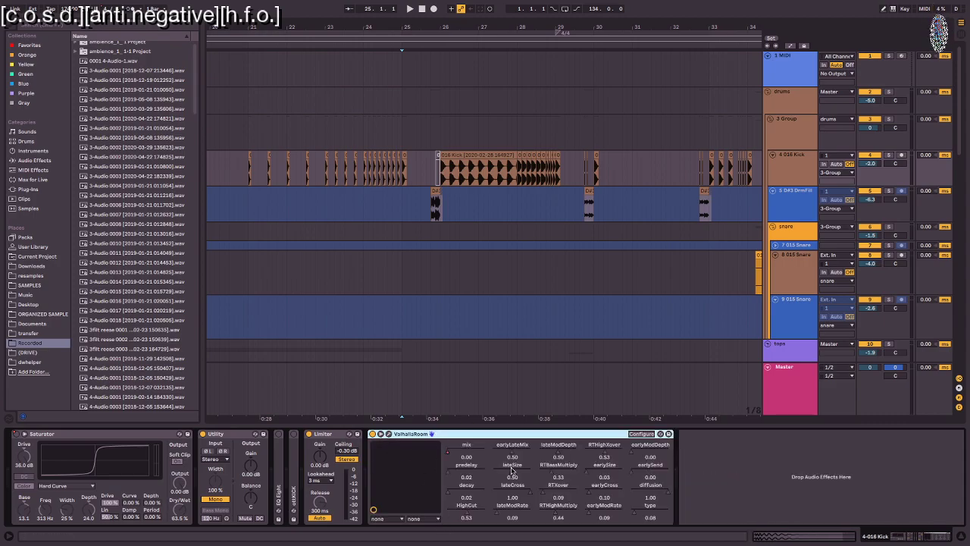
key(ctrl+z)
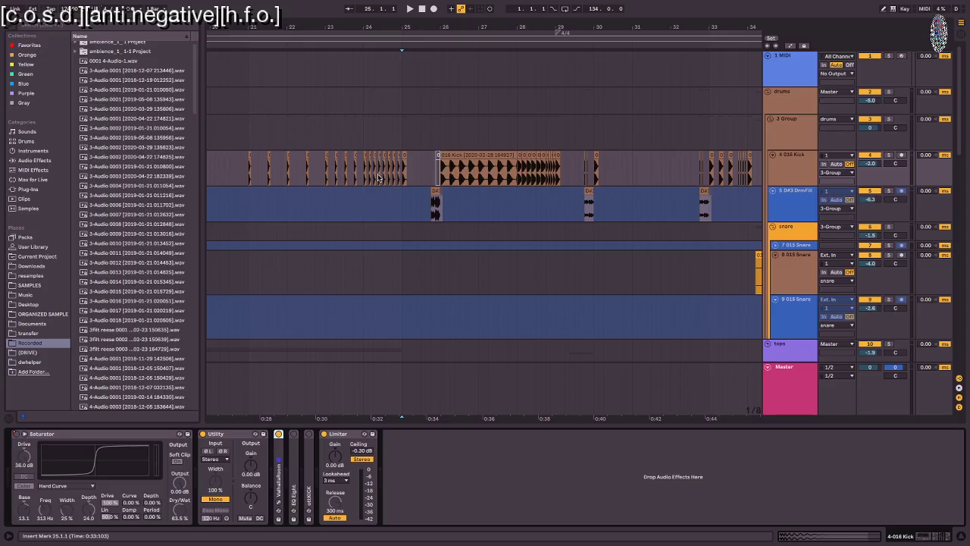
Step: Highlight the kick section from bar 25 to 29 and view it against the whole arrangement of drums and tops
drag(399, 179, 564, 172)
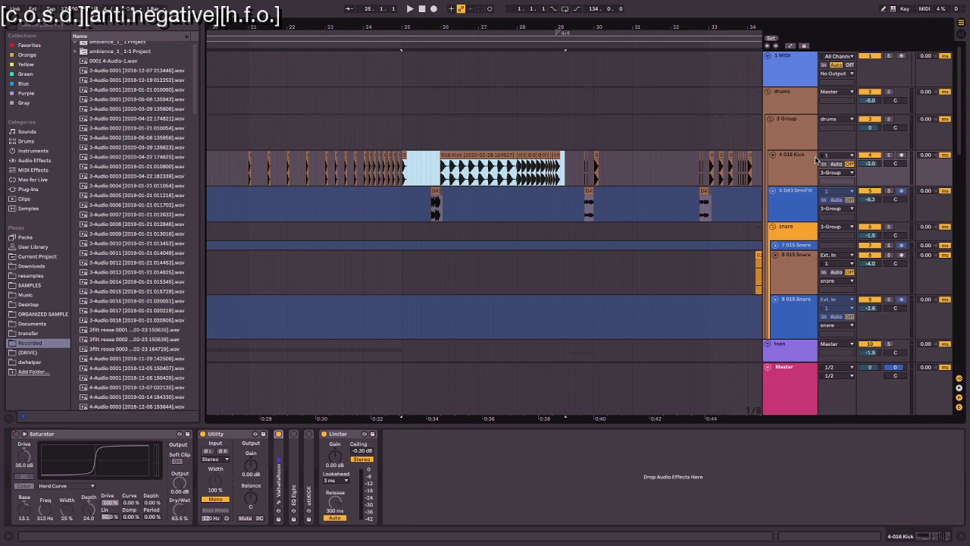
drag(446, 26, 446, 1)
click(315, 179)
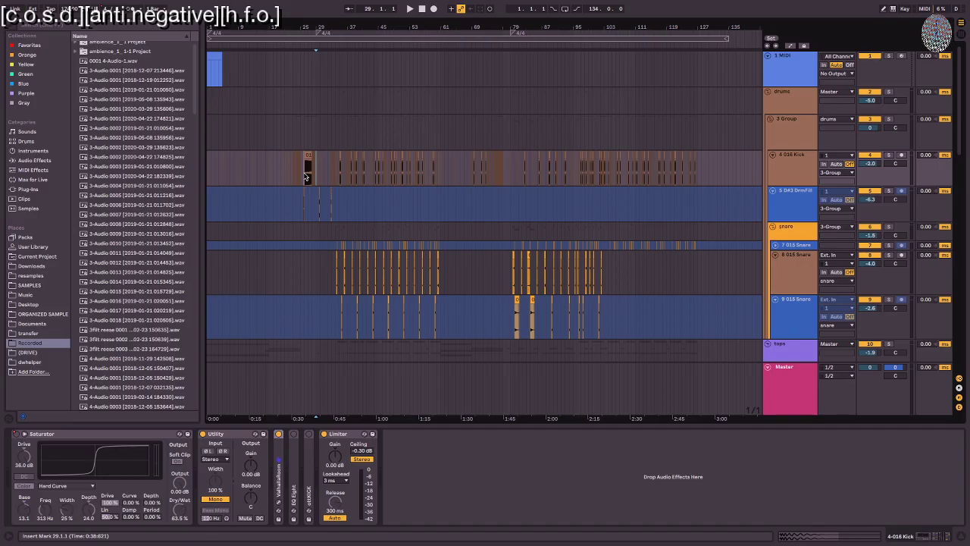
scroll(298, 203, down, 5)
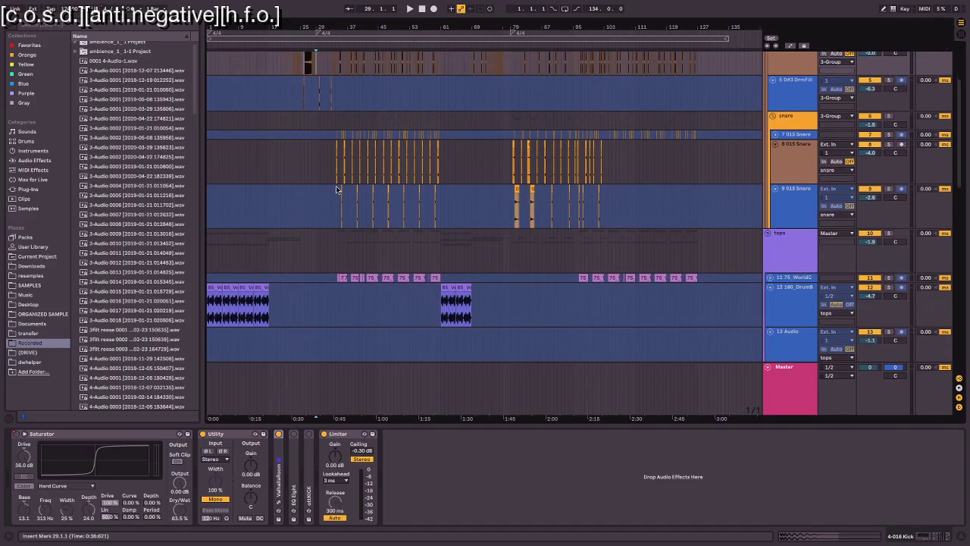
scroll(336, 185, up, 5)
scroll(335, 189, down, 2)
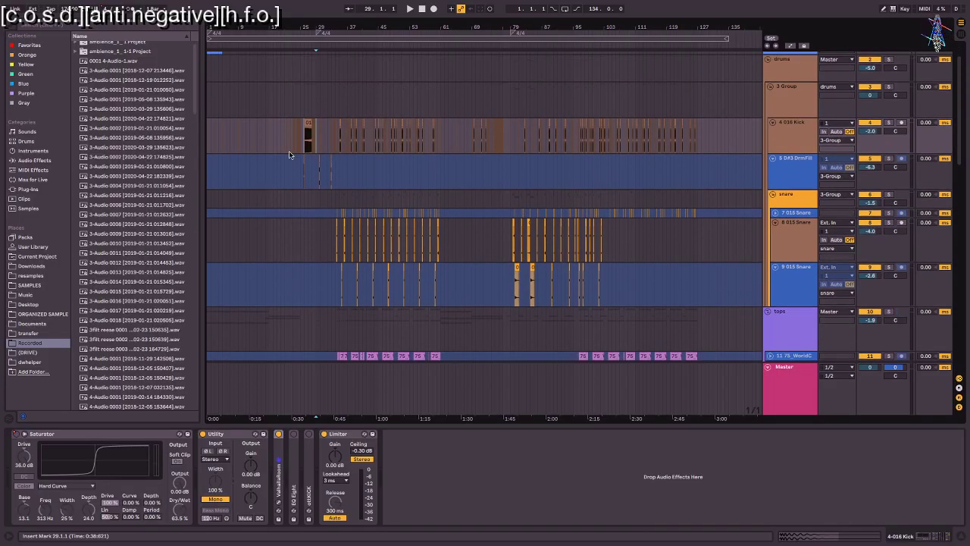
Step: Play the song from bar 1 and inspect the device chain of the 160_DrumBreak track in the tops group
click(243, 145)
drag(224, 148, 211, 149)
key(space)
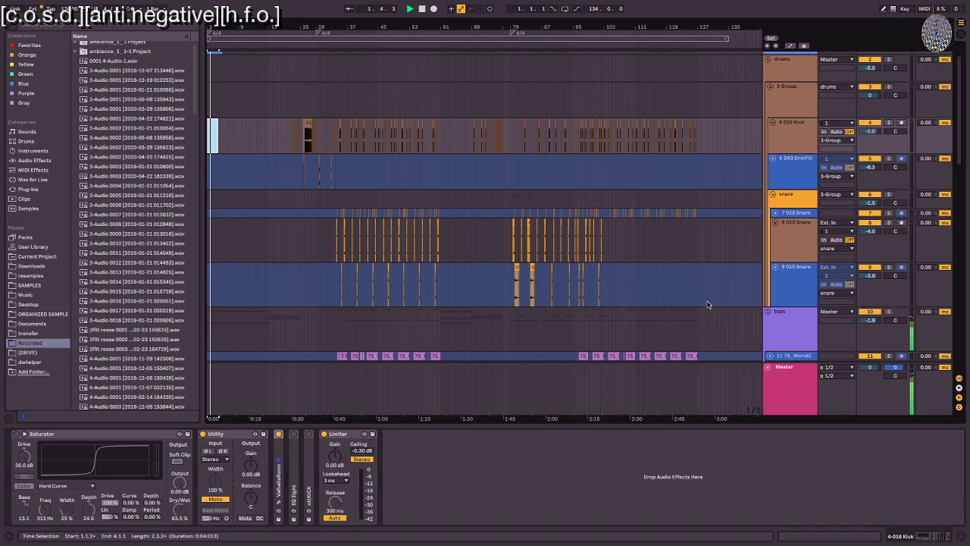
scroll(688, 299, down, 9)
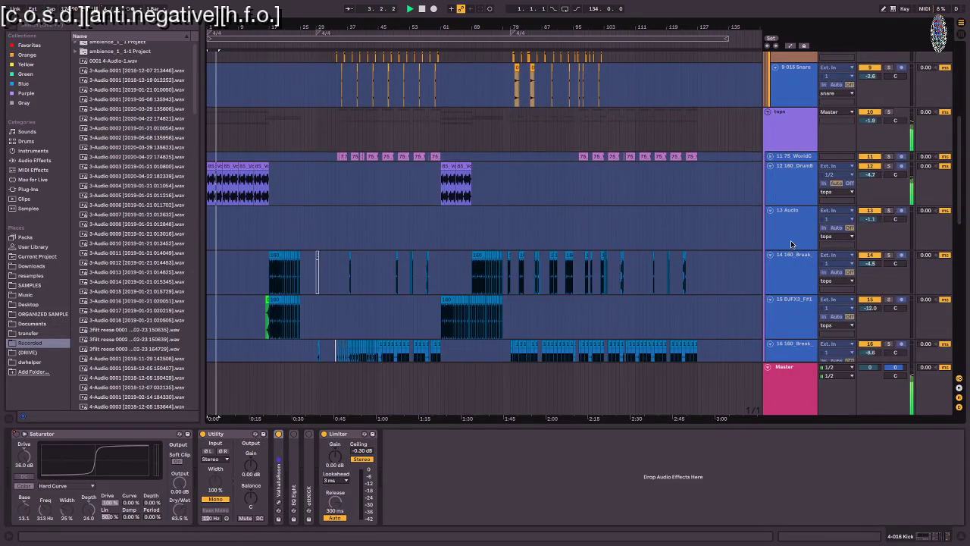
click(788, 193)
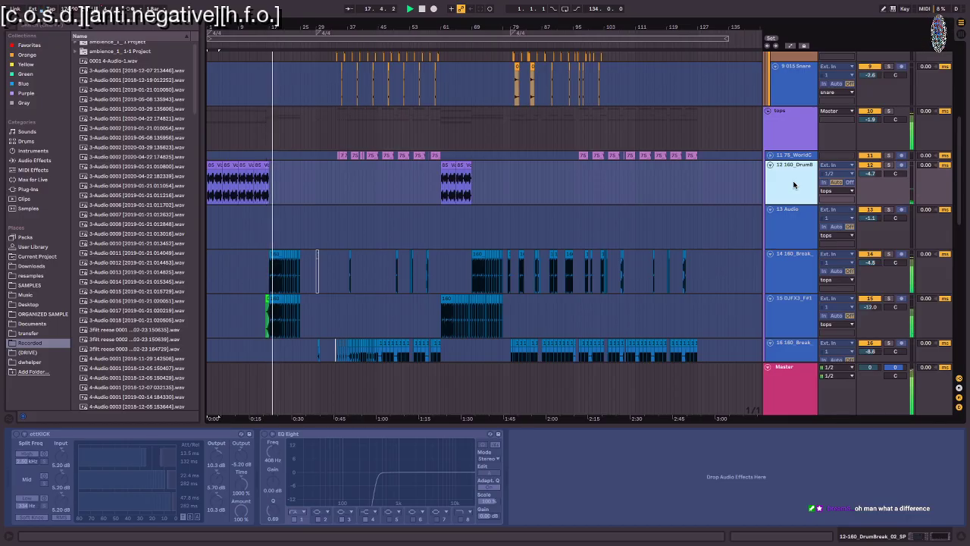
Step: Inspect the sub track's device chain through to its kick-sidechained Gate, and stop playback
scroll(790, 188, down, 10)
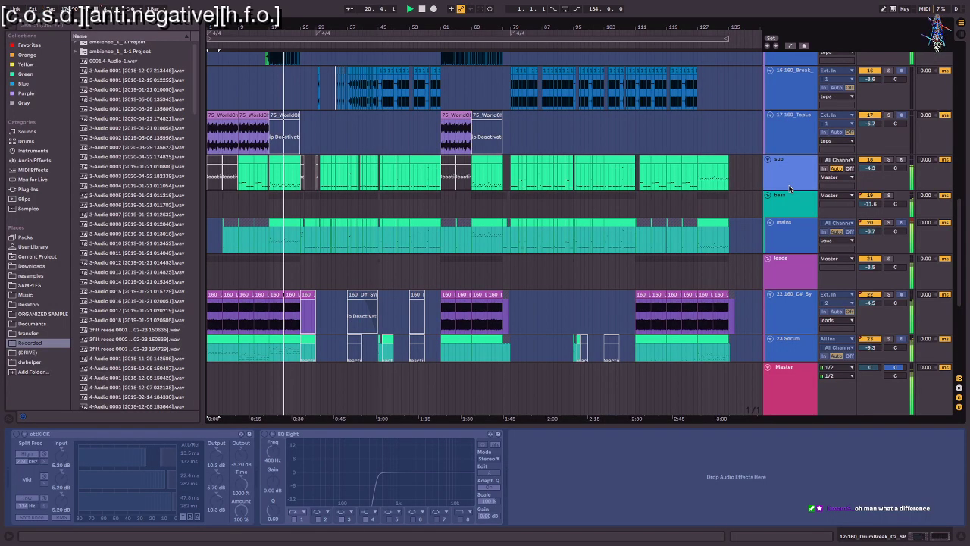
click(790, 187)
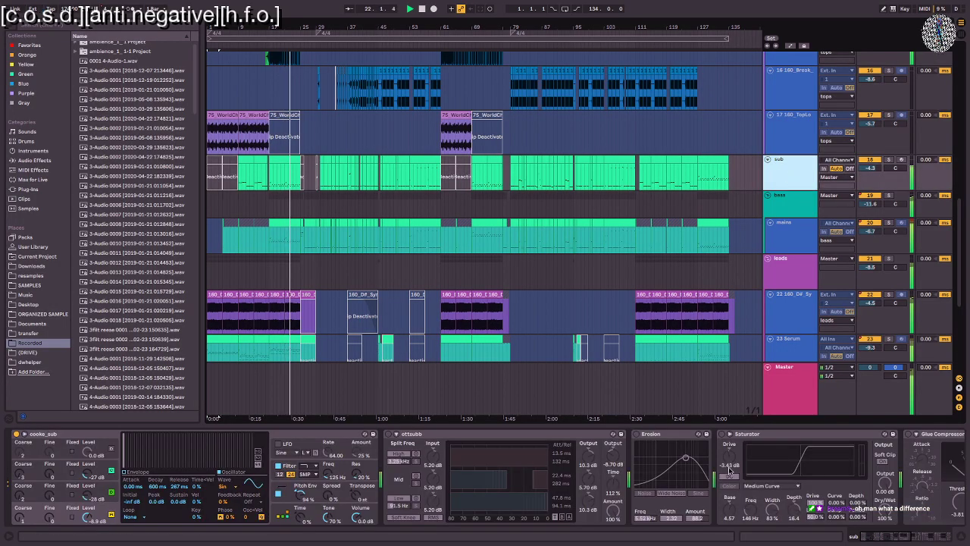
scroll(743, 466, right, 2)
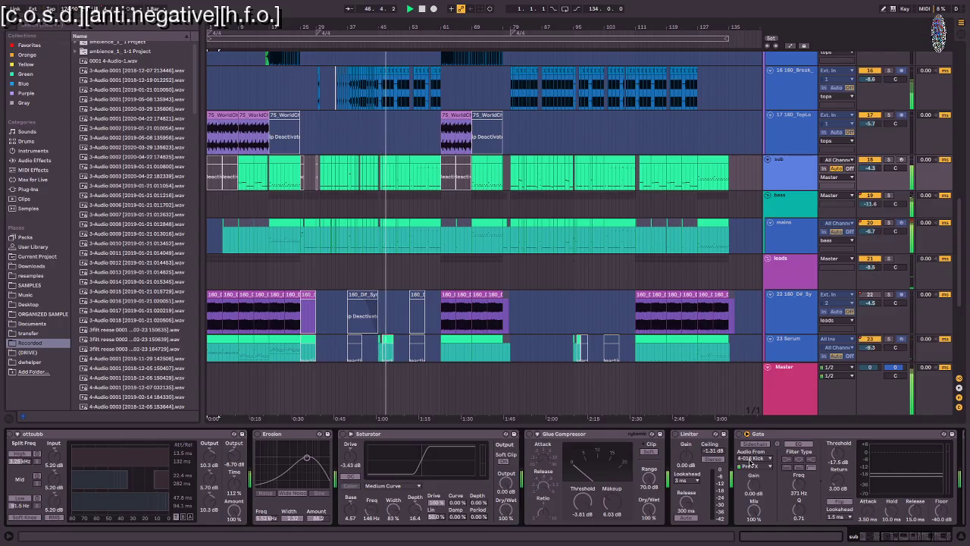
key(space)
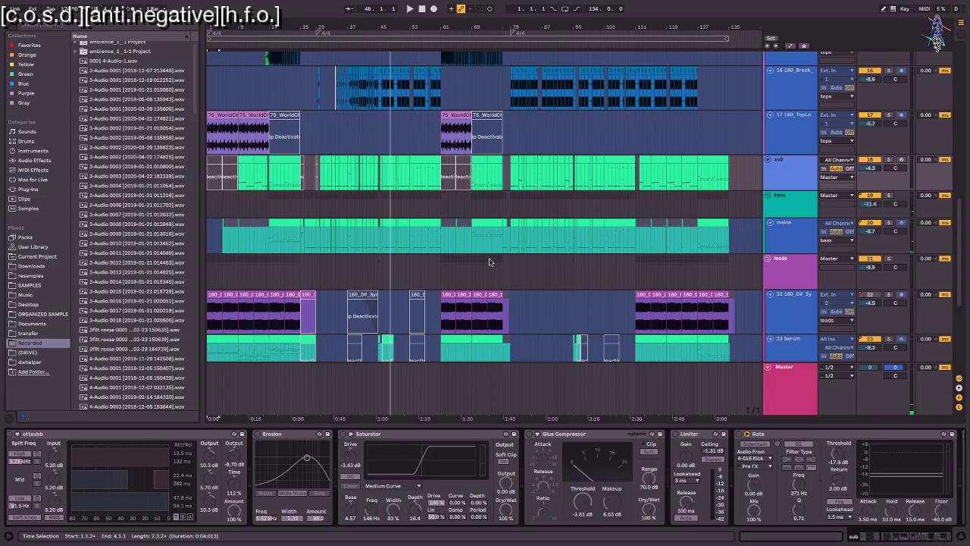
Step: Highlight the drum clips of 3-Group from bar 19 to bar 96, including the kick and snare tracks
scroll(494, 259, up, 10)
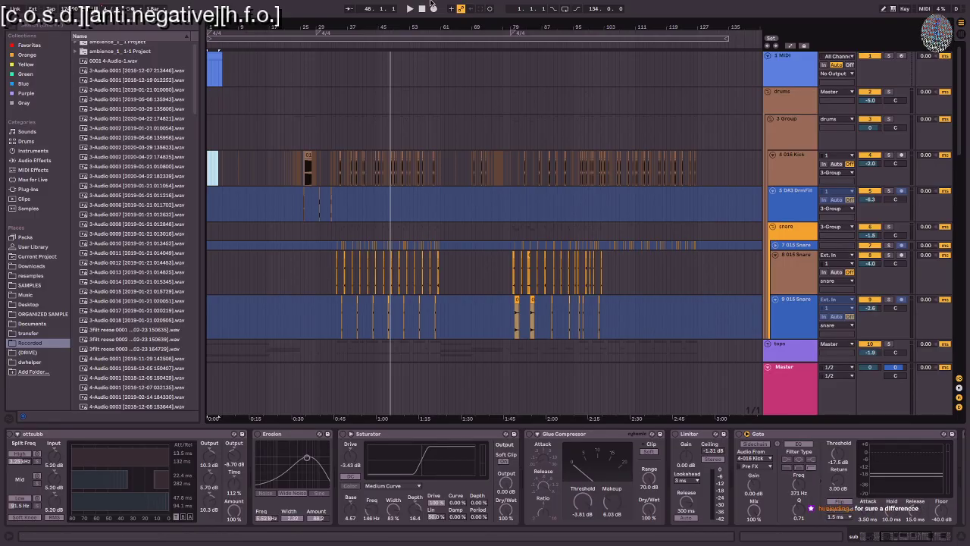
click(277, 173)
drag(282, 175, 576, 135)
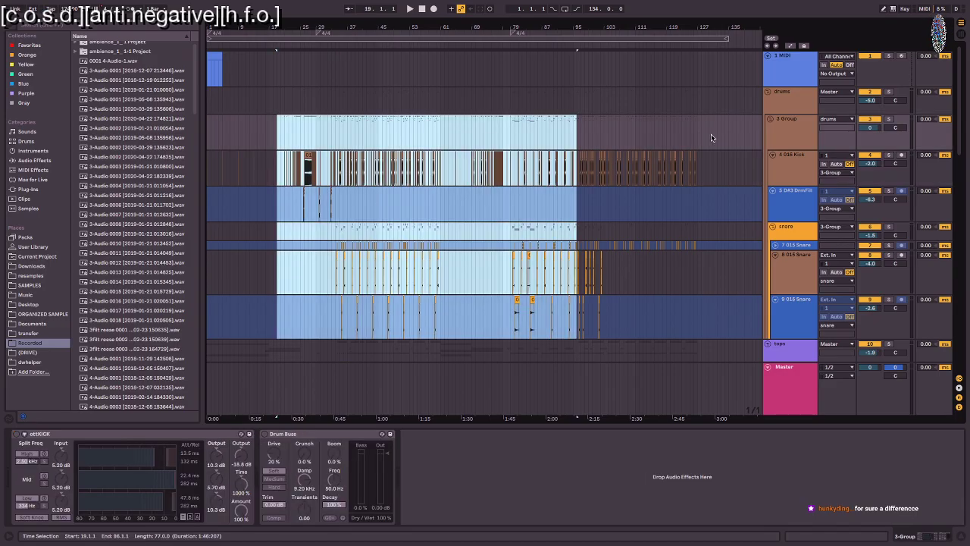
Step: Solo the 016 Kick track, play it briefly from bar 29, and turn the solo off
click(316, 175)
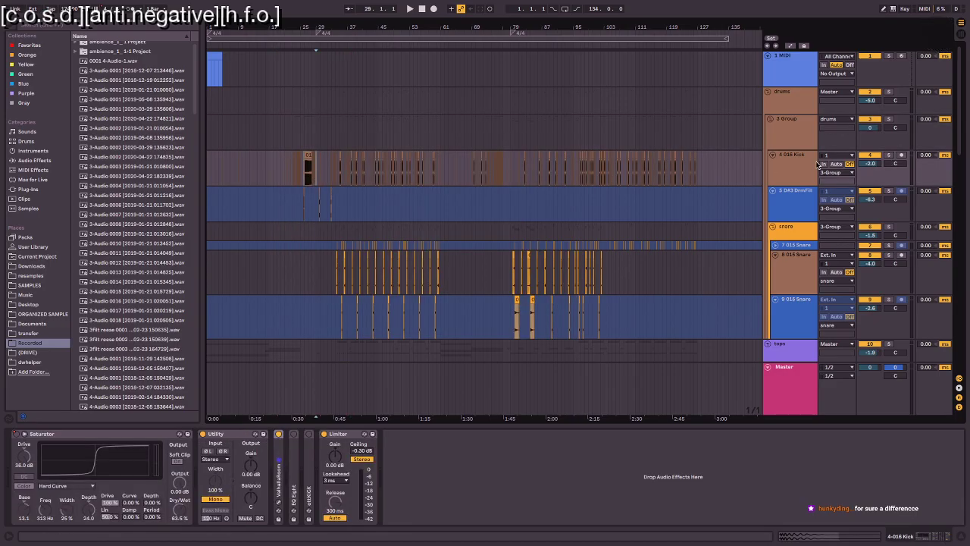
click(889, 155)
key(space)
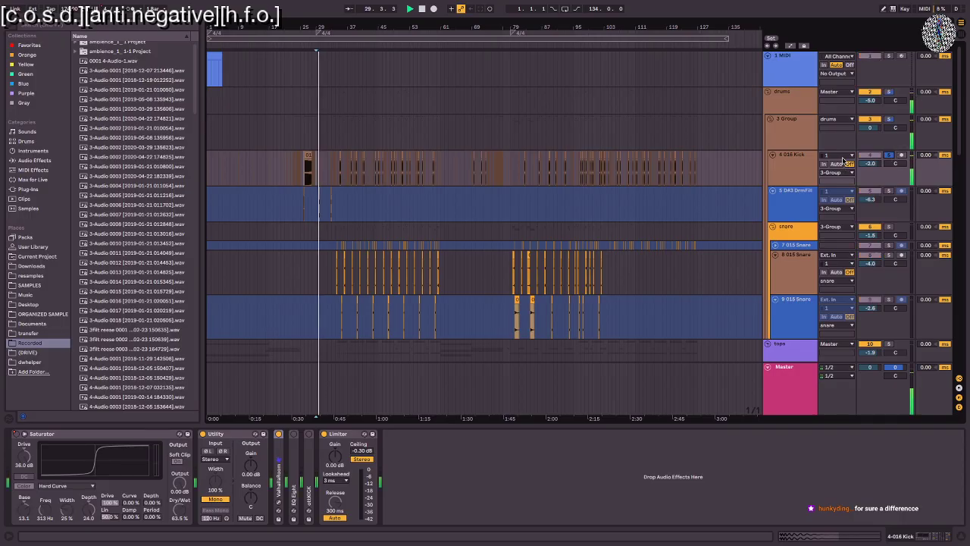
click(889, 155)
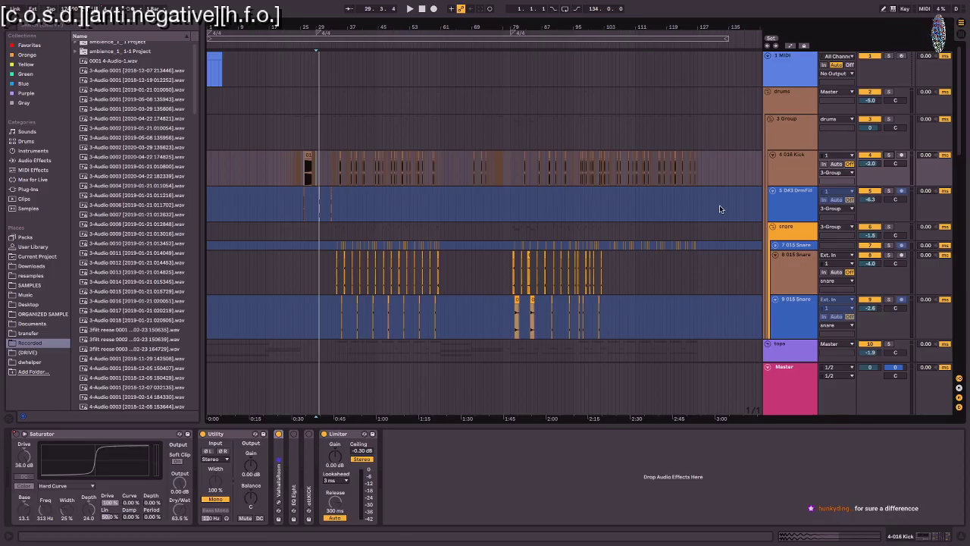
Step: Inspect the device chains of the D#3 DrmFill and first 015 Snare tracks, and solo that snare track
scroll(772, 194, down, 5)
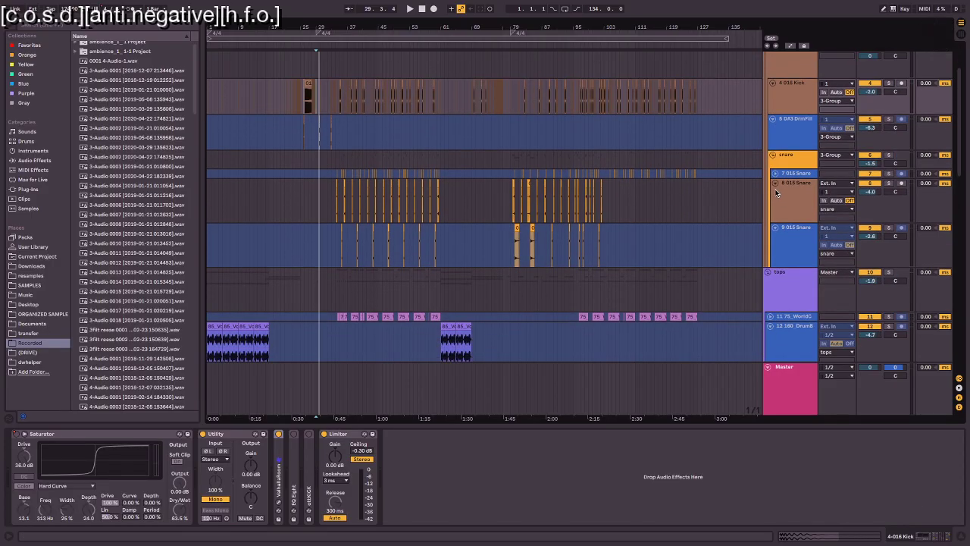
scroll(781, 186, up, 2)
click(801, 159)
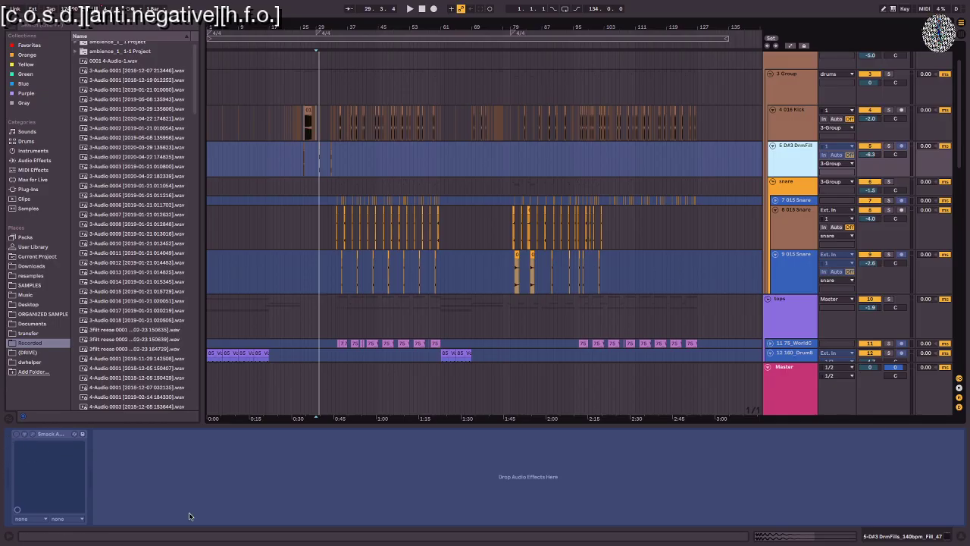
click(804, 200)
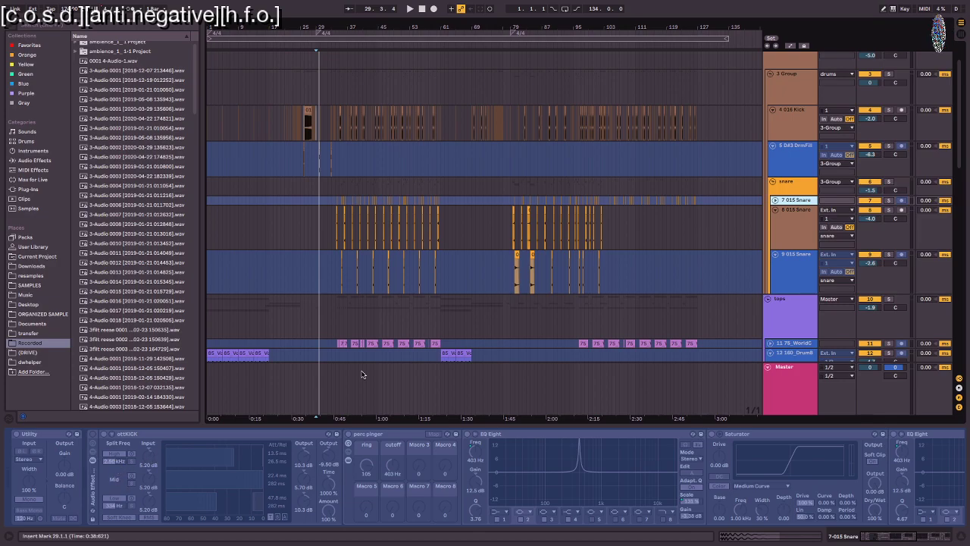
click(889, 201)
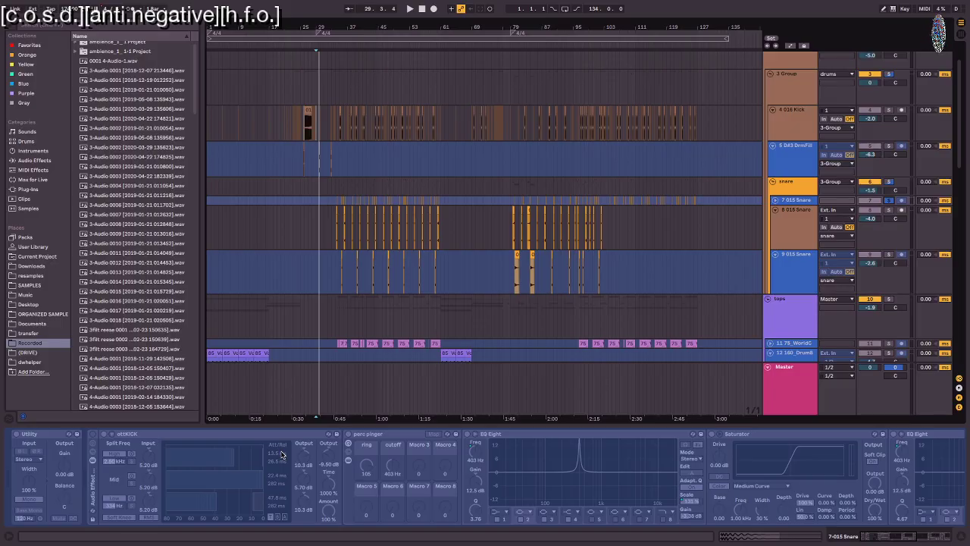
Step: Select the tops group to show its device chain, and fold all top-level tracks and groups into a compact overview
scroll(292, 318, down, 10)
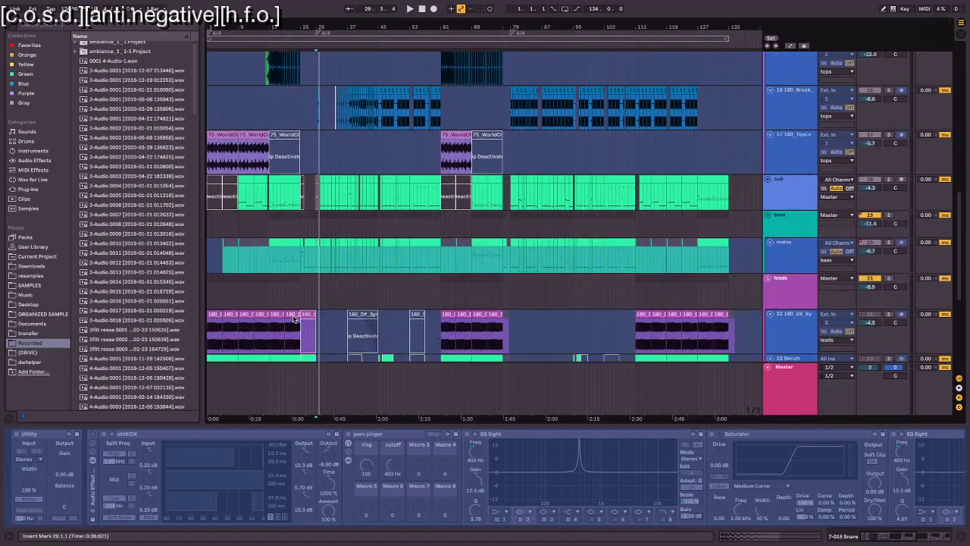
scroll(292, 318, down, 10)
scroll(293, 318, up, 6)
scroll(292, 318, up, 15)
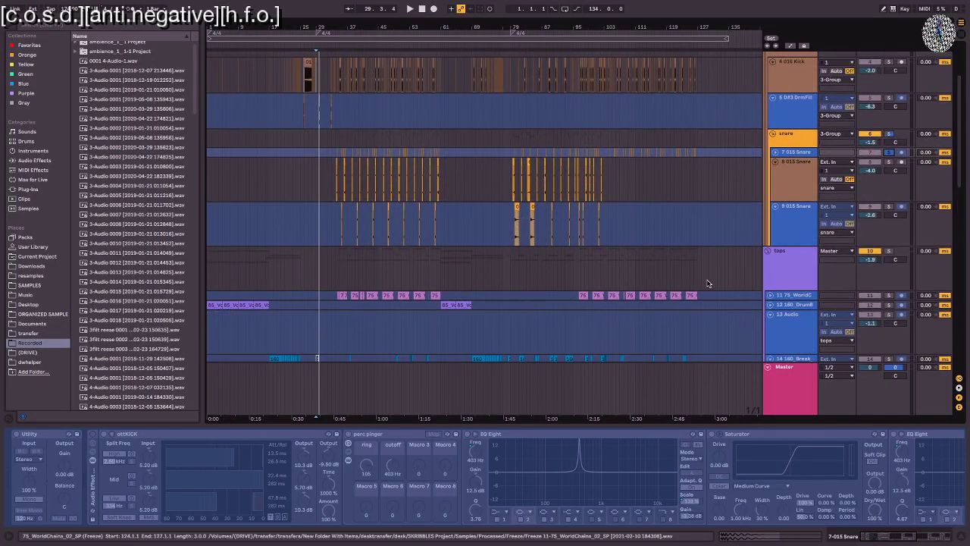
click(784, 262)
alt+click(768, 251)
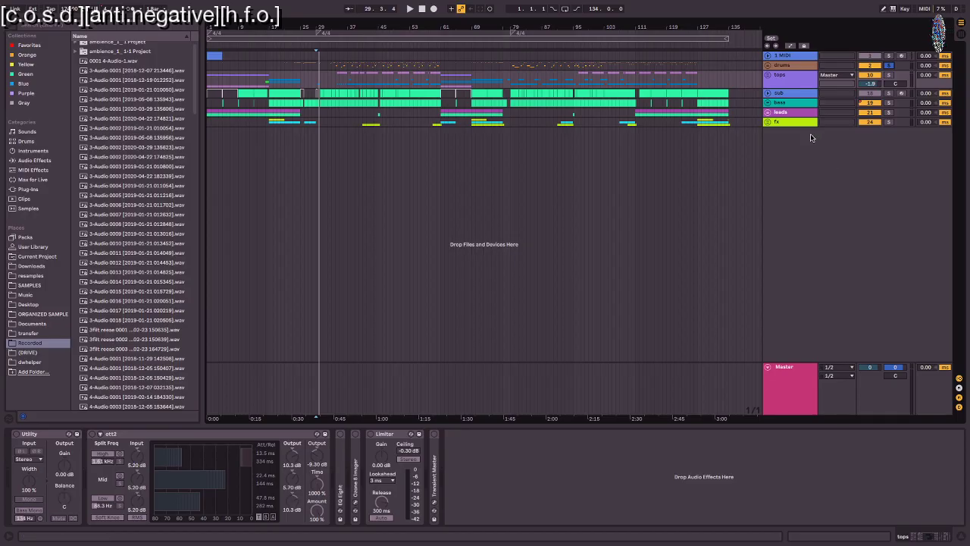
Step: Insert a new audio track below the fx group
click(793, 115)
key(ctrl+t)
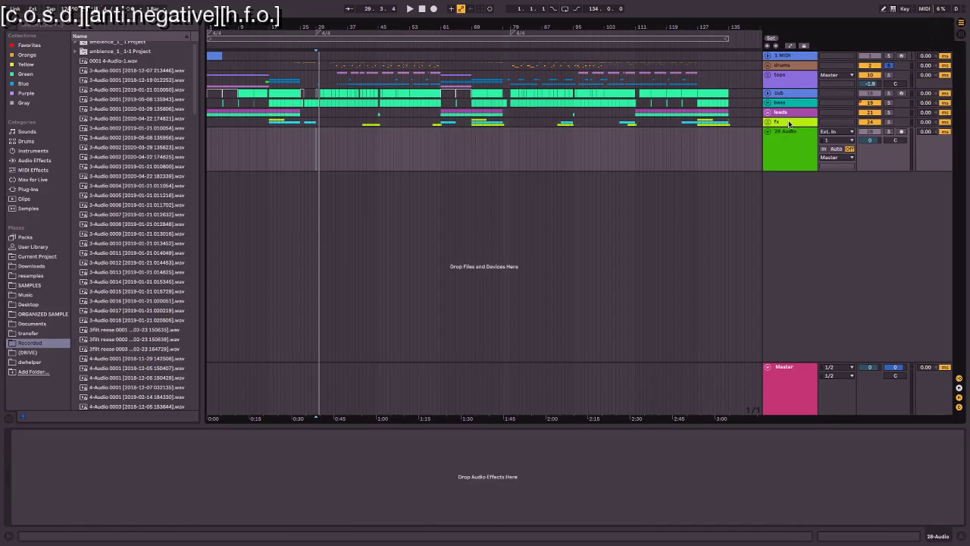
Step: Rename the new audio track SUBMASTER and look through its available input sources, keeping Ext. In
click(795, 150)
key(ctrl+r)
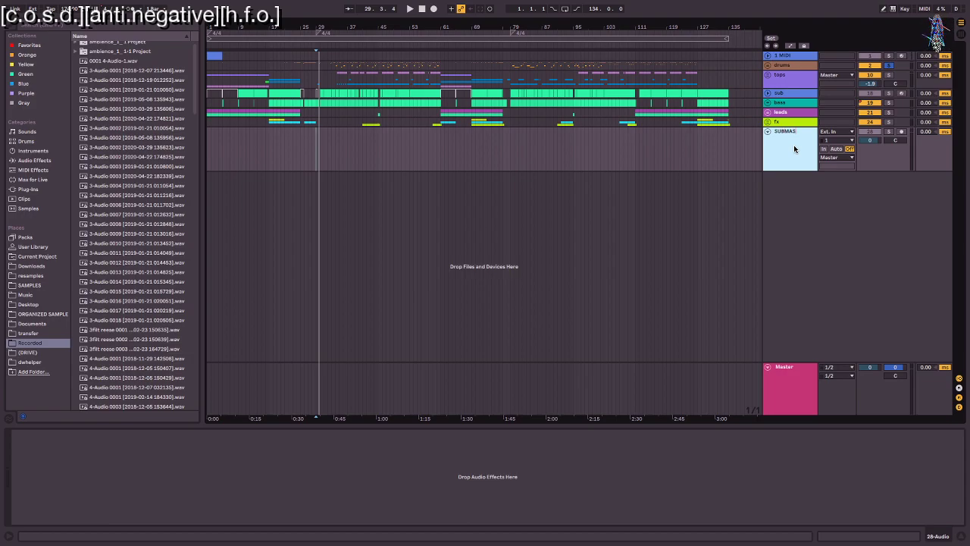
click(840, 131)
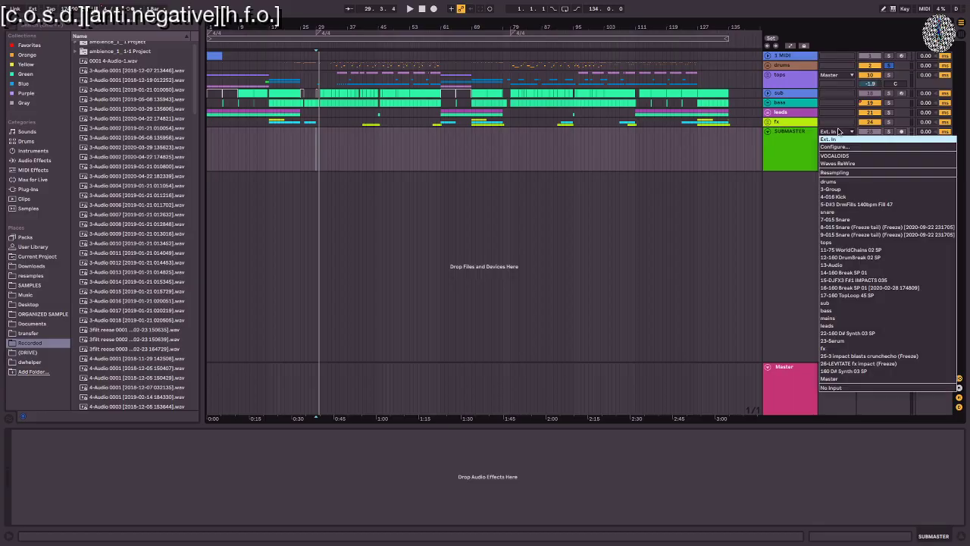
click(697, 219)
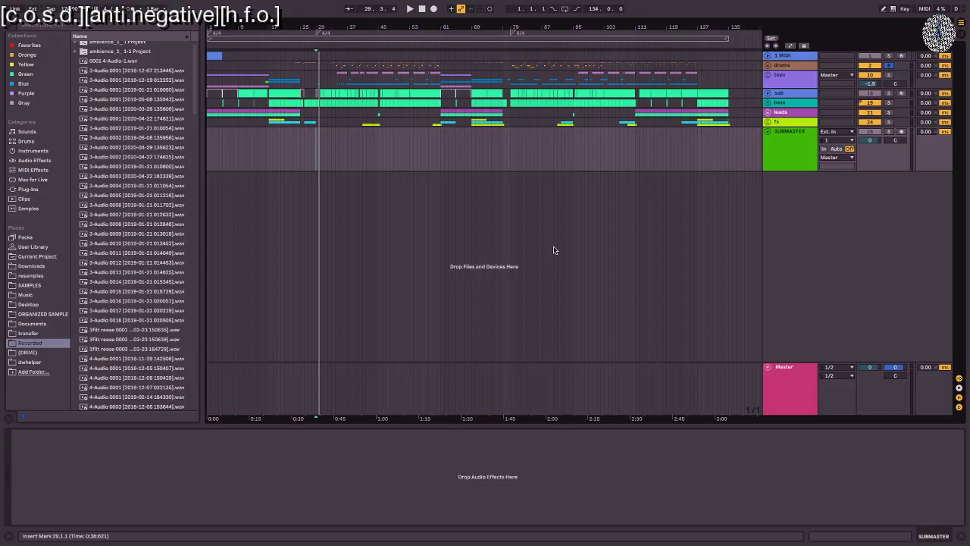
Step: Turn off the drums group's solo and inspect the device chain of the fx group
click(887, 66)
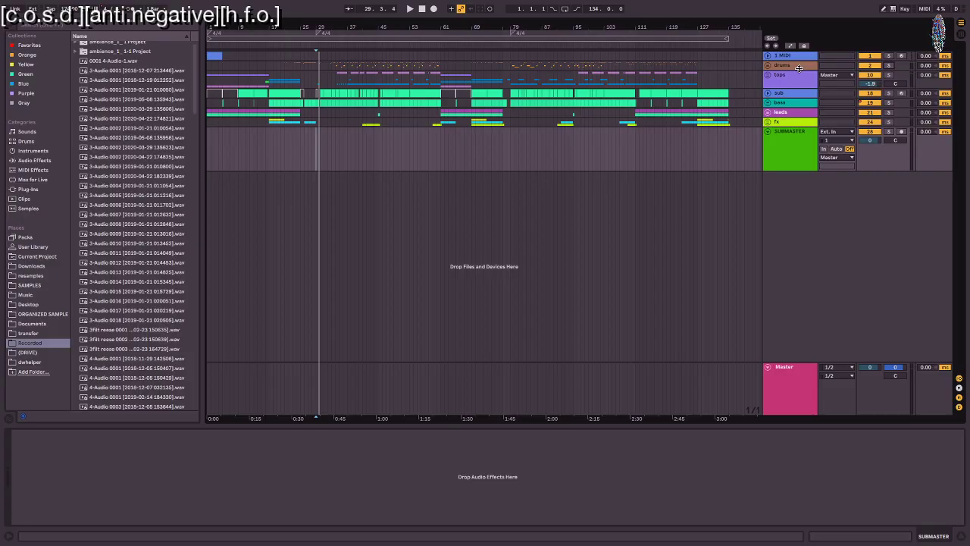
click(796, 66)
click(785, 123)
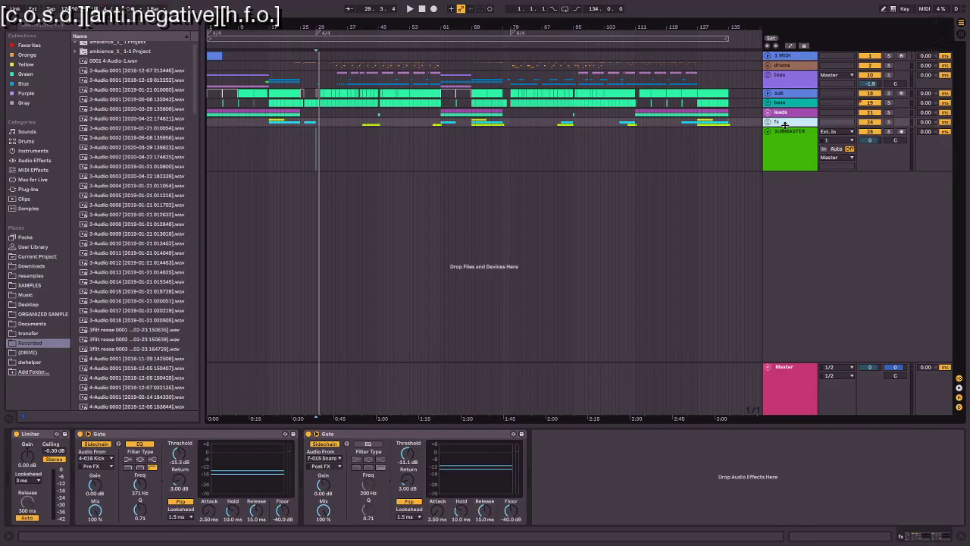
Step: Unfold the drums group to inspect the 016 Kick track's device chain, and fold the group and its subgroups again
click(767, 66)
click(766, 67)
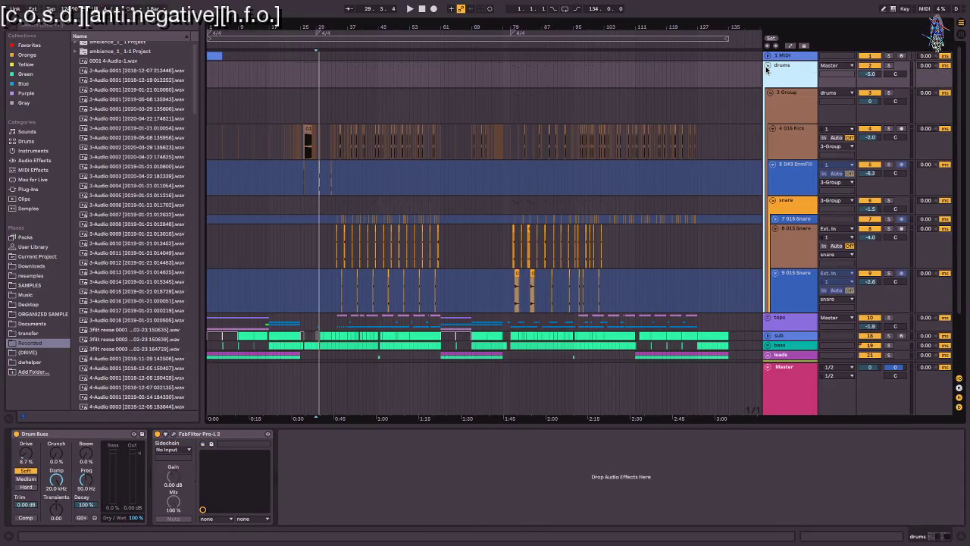
click(792, 134)
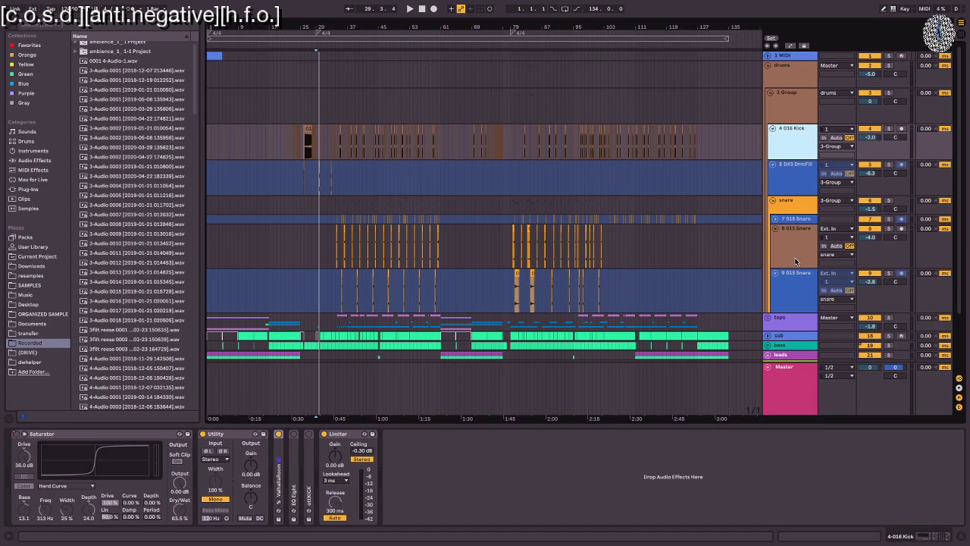
click(773, 201)
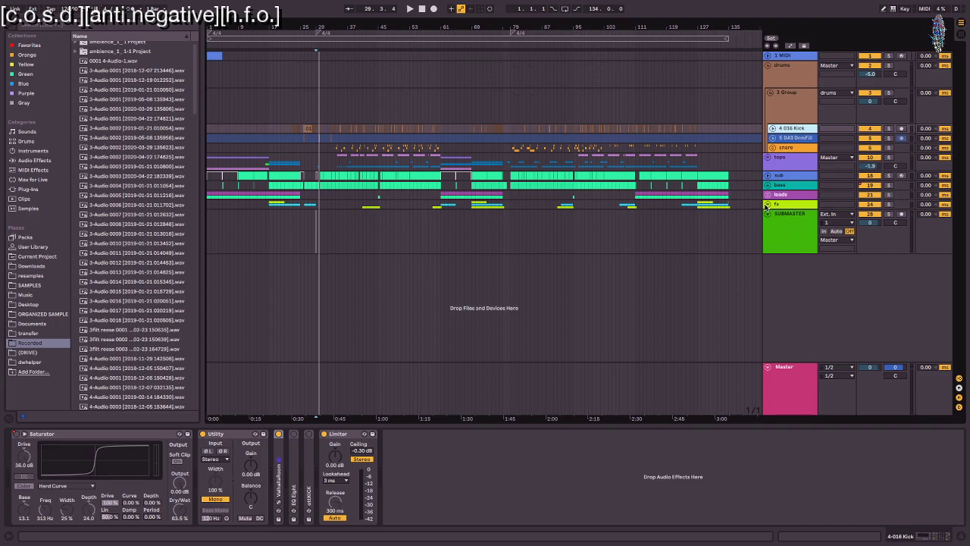
click(769, 93)
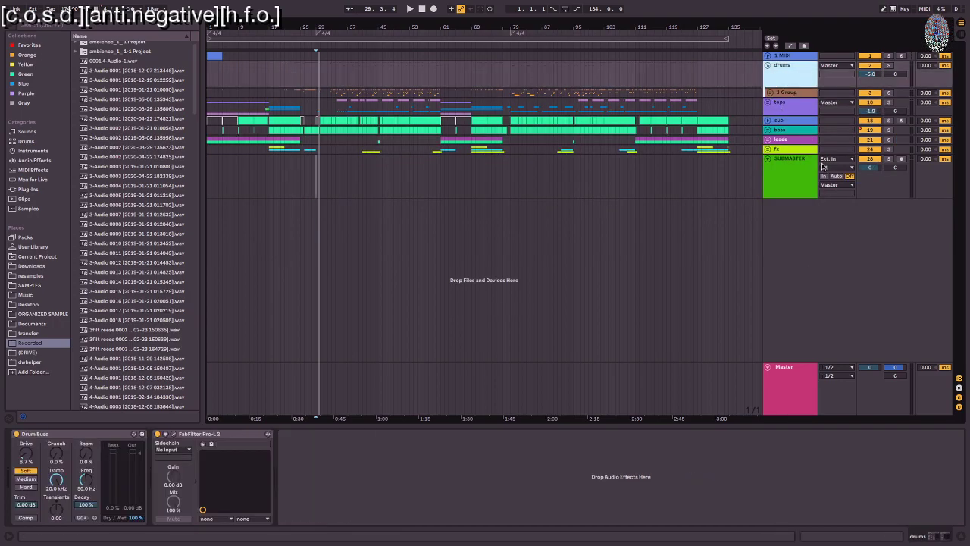
click(768, 66)
Step: Solo the drums, tops and sub tracks together in the Session mixer and return to the Arrangement
key(Tab)
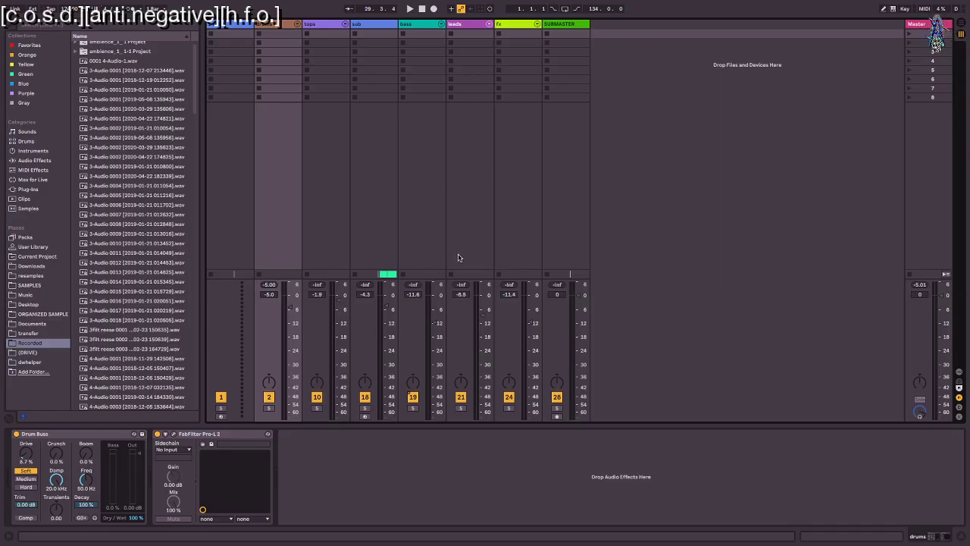
click(269, 407)
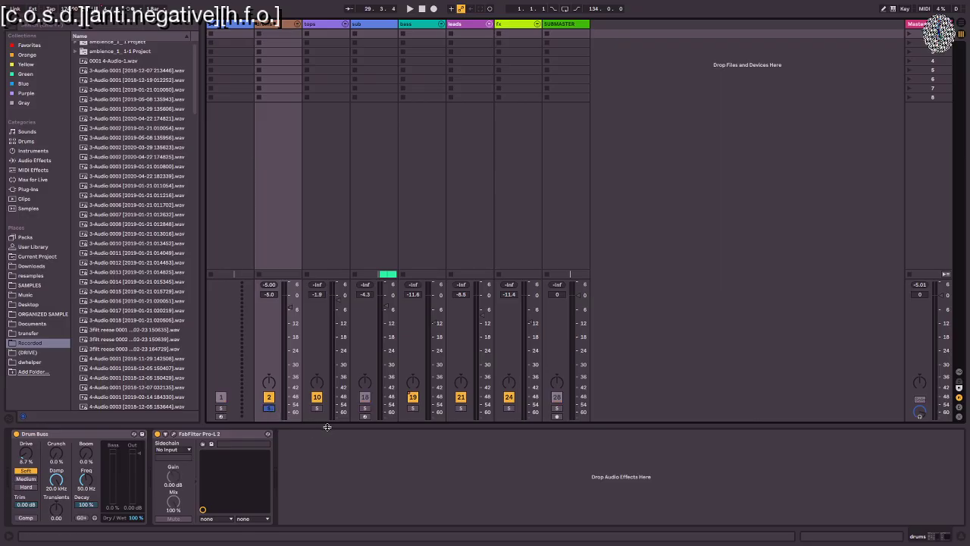
ctrl+click(317, 407)
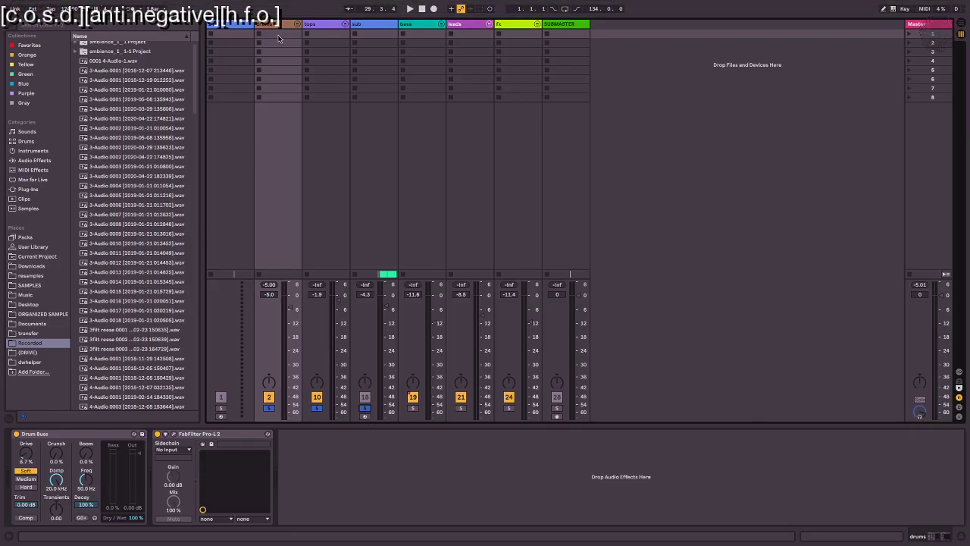
key(Tab)
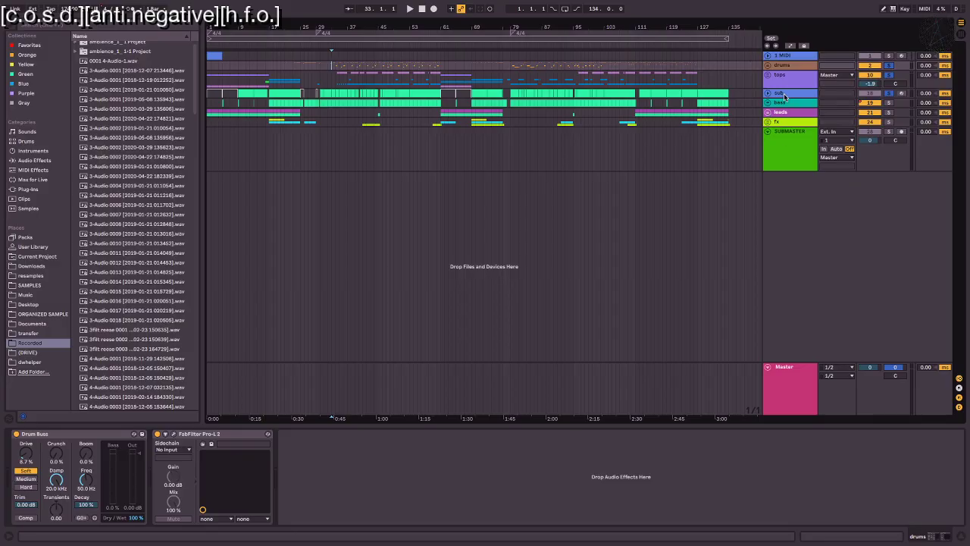
Step: Unfold the tops group, inspect the device chains of tracks 14 (160_Break) and 12 (160_DrumBreak), and fold the group again
click(766, 76)
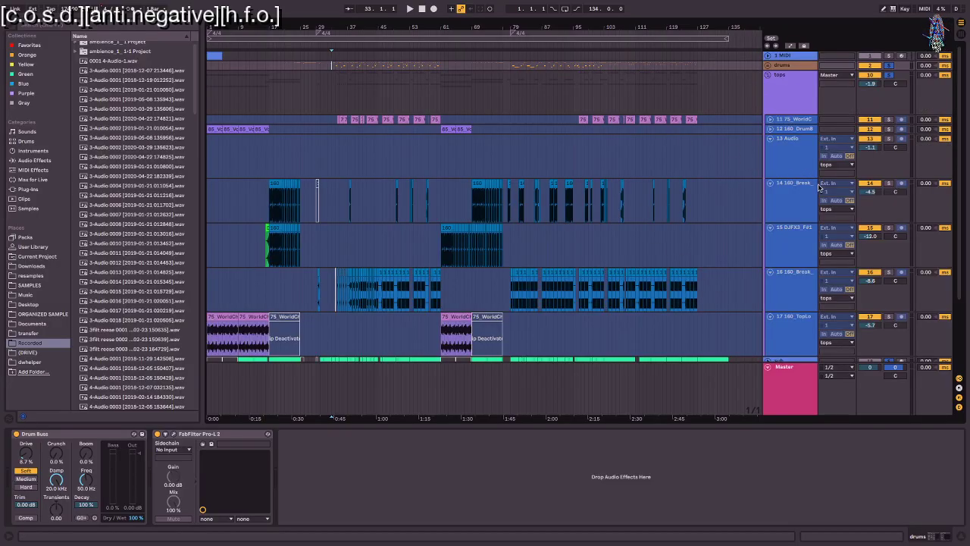
scroll(808, 187, down, 4)
scroll(808, 187, up, 3)
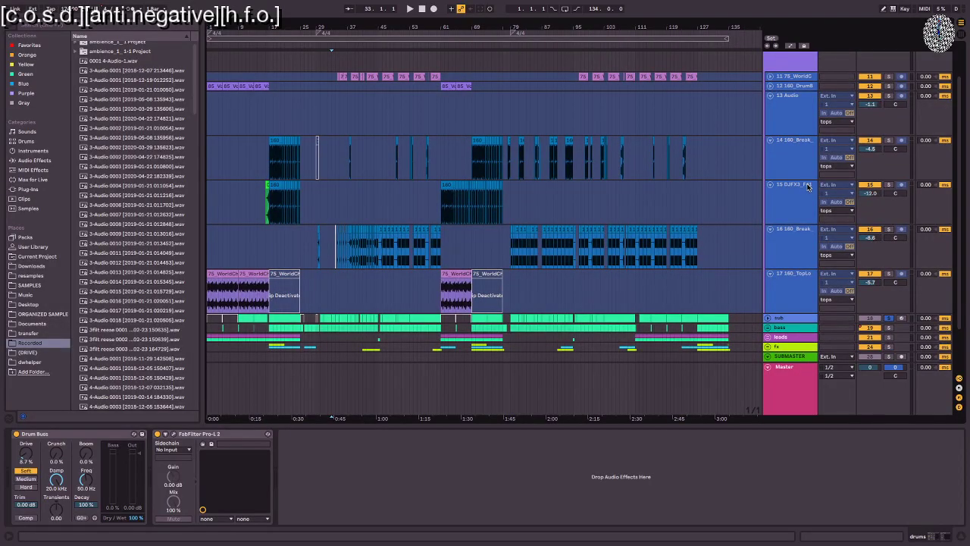
click(804, 162)
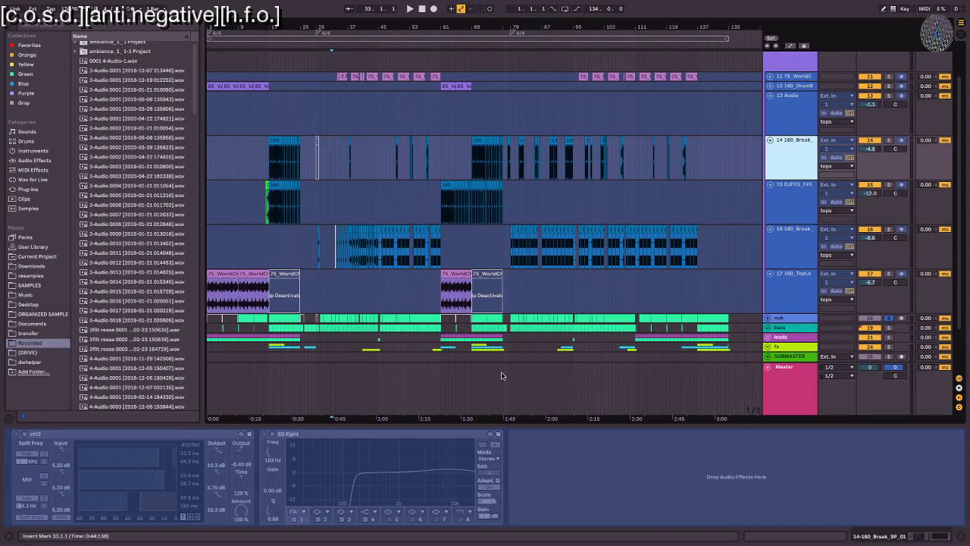
scroll(536, 218, up, 2)
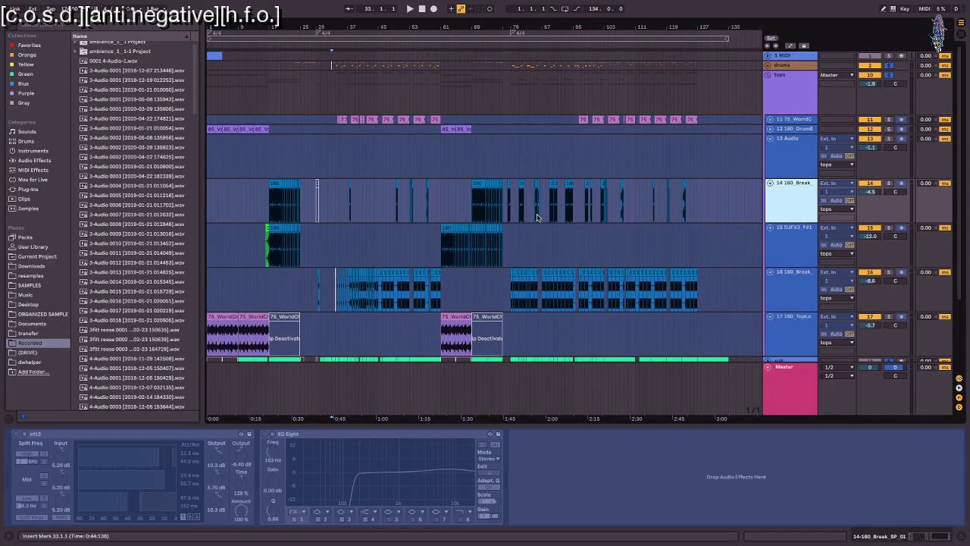
click(784, 127)
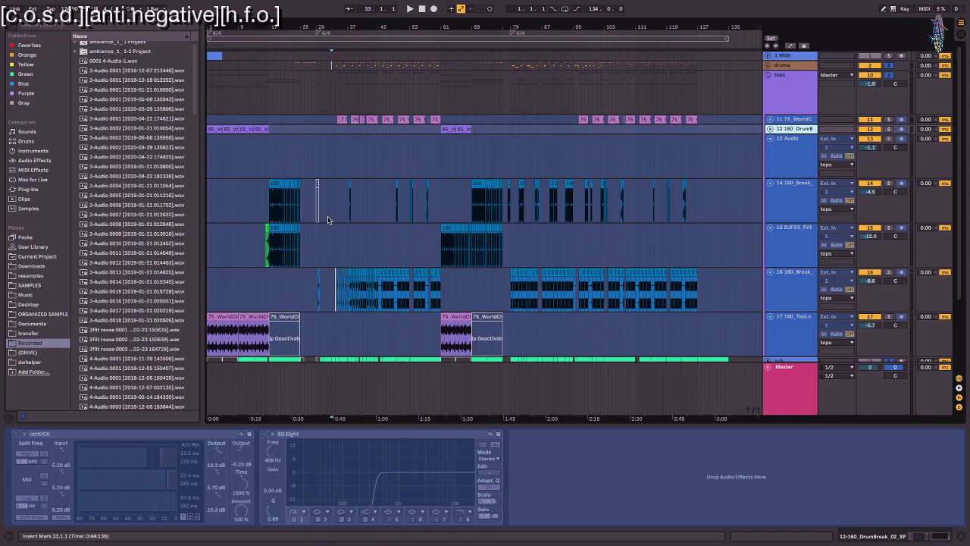
click(797, 159)
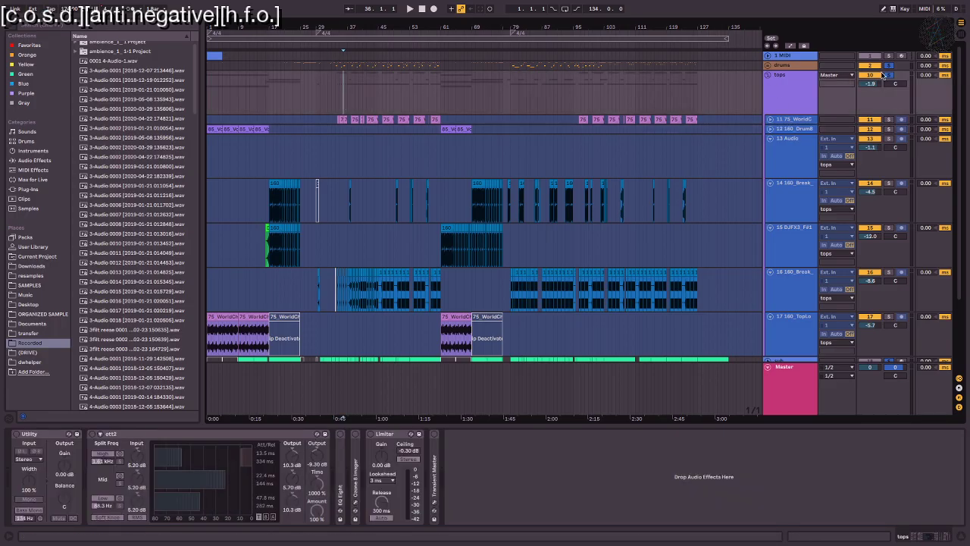
click(767, 76)
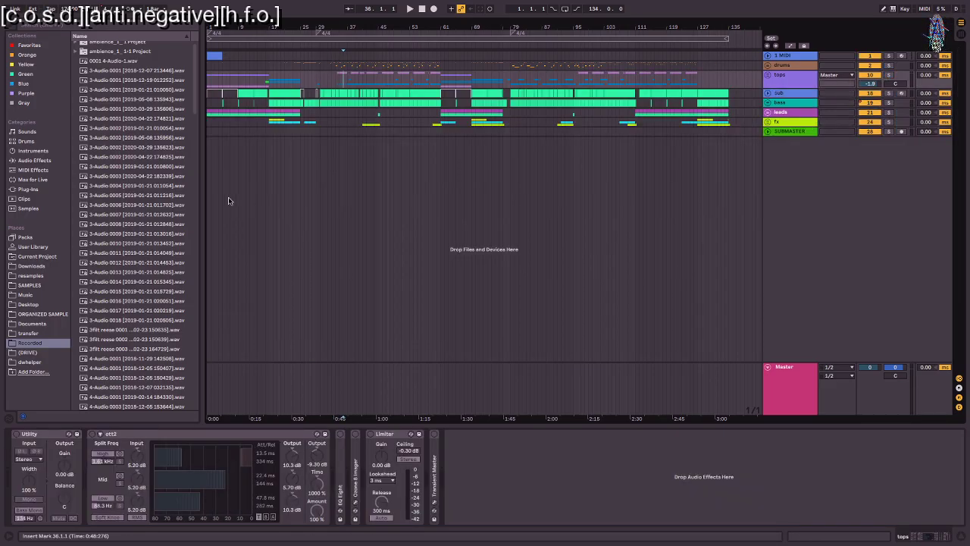
Step: Play the arrangement from bar 33 with only the drums, tops and sub soloed
click(269, 65)
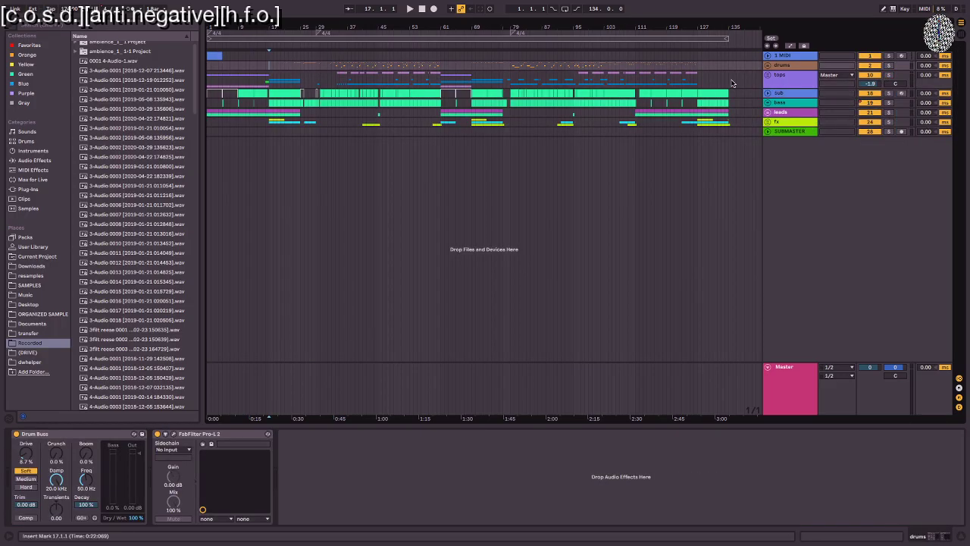
click(790, 67)
click(804, 79)
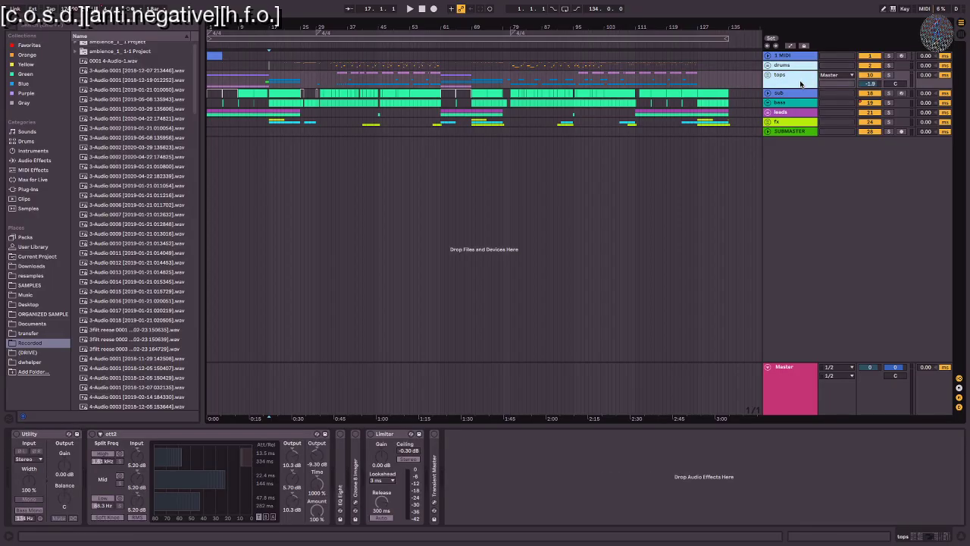
click(331, 66)
key(space)
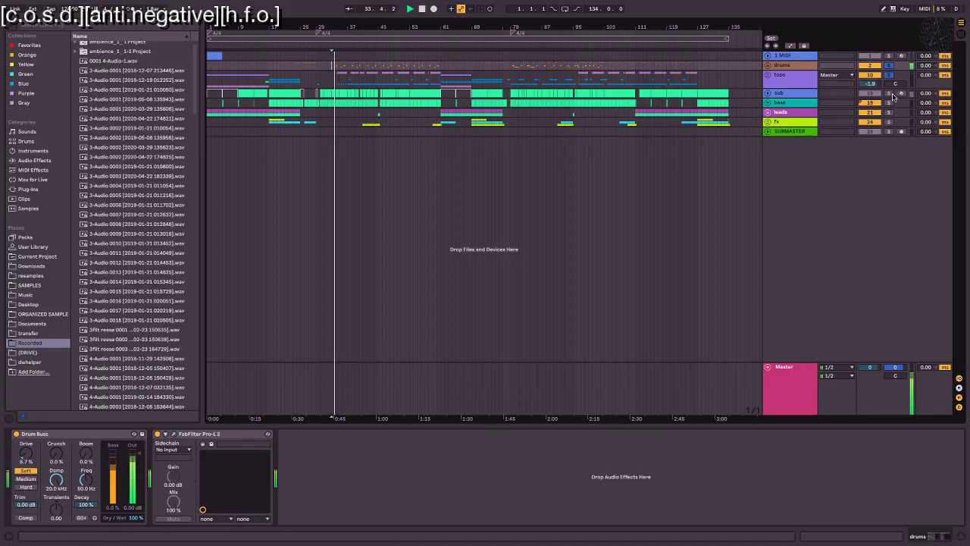
click(513, 89)
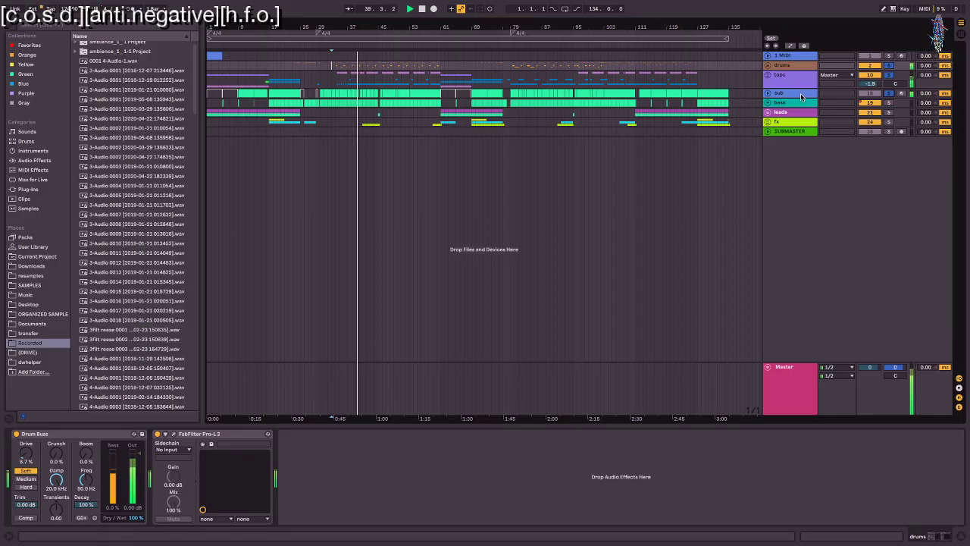
Step: Unfold the drums group and its 3 Group subgroup to show the kick, DrmFill and snare tracks
click(771, 67)
click(768, 65)
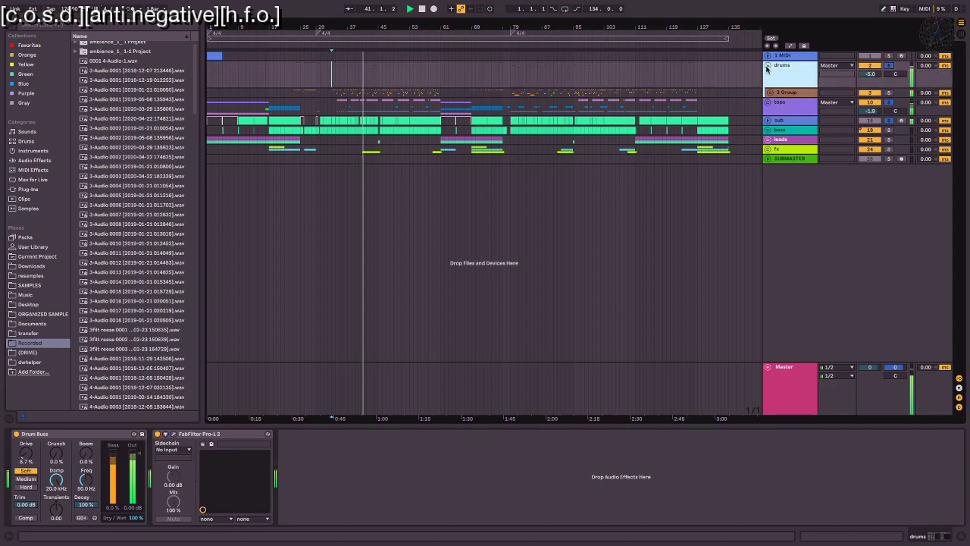
click(769, 91)
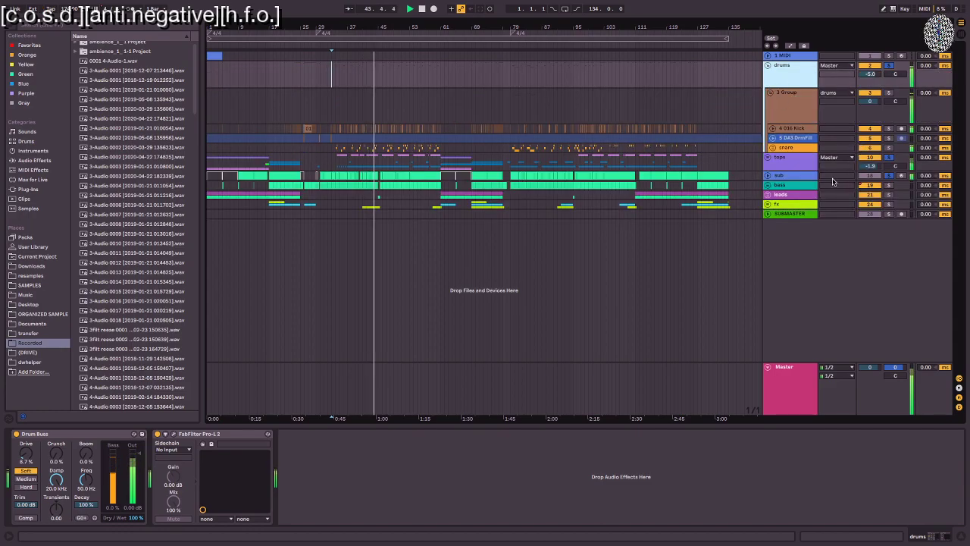
Step: Stop playback and delete the two sidechained Gate devices from the sub track's device chain
click(807, 180)
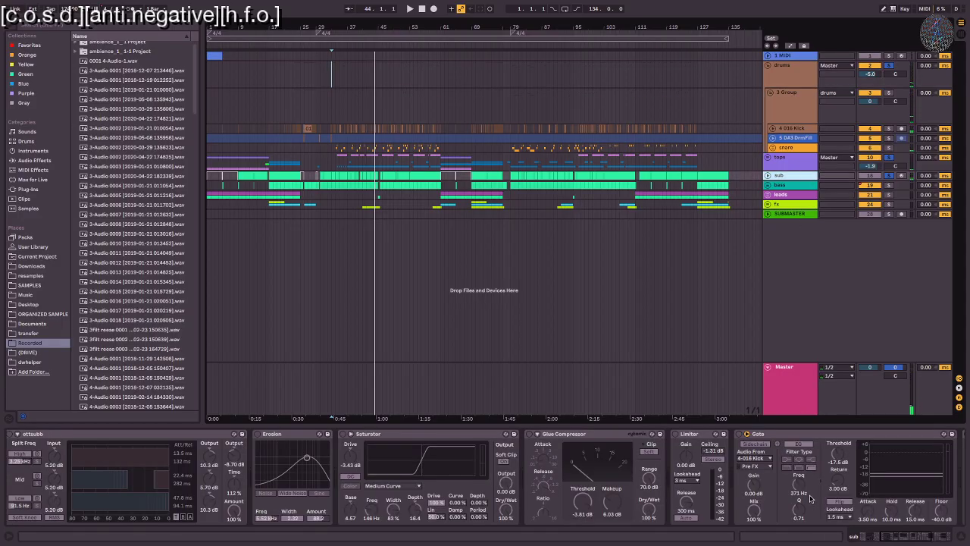
scroll(807, 495, down, 5)
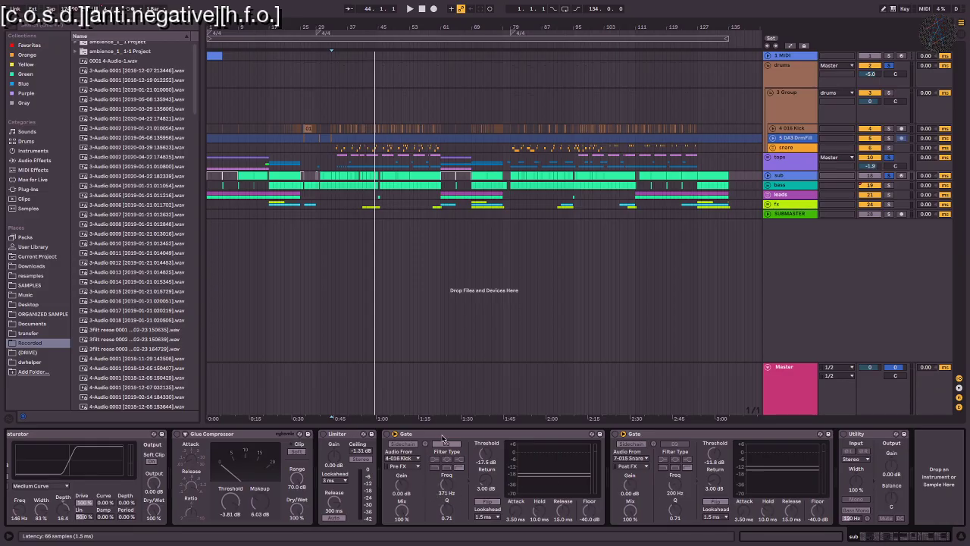
click(535, 435)
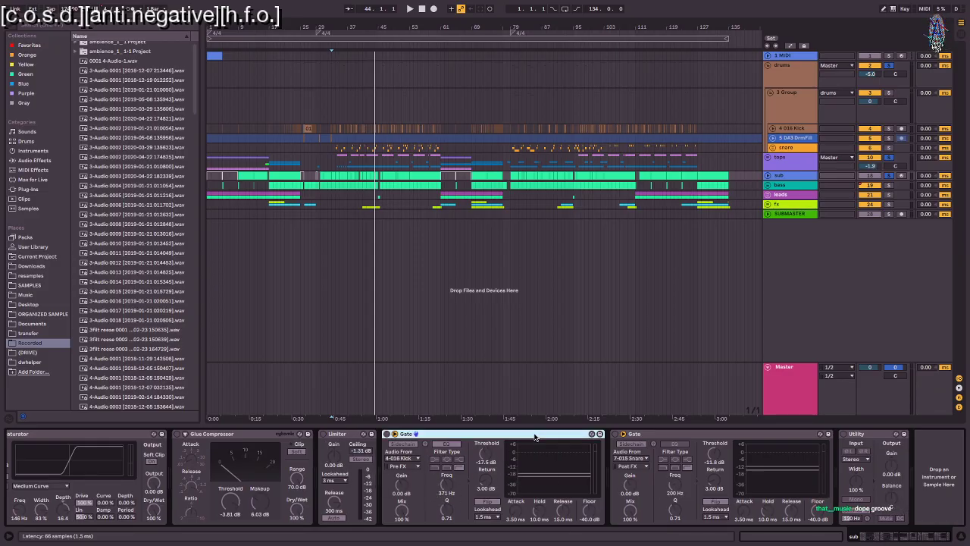
shift+click(683, 436)
key(Delete)
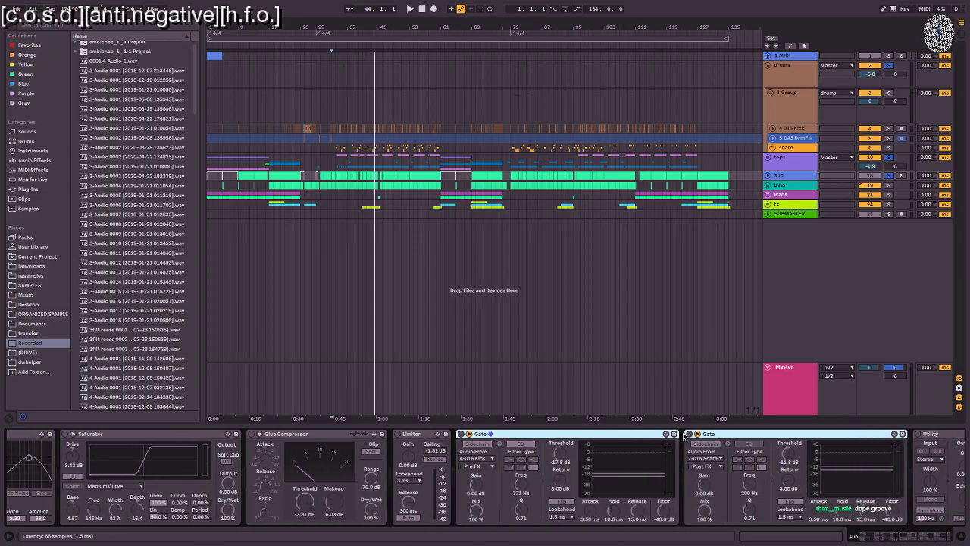
Step: Search the browser for "comp" and add a Compressor at the end of the sub track's device chain
key(ctrl+f)
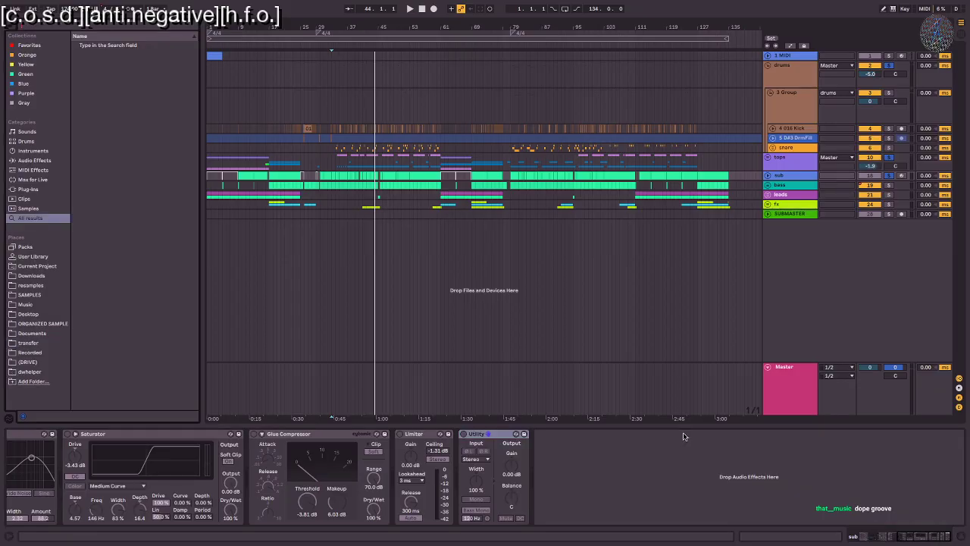
text(comp)
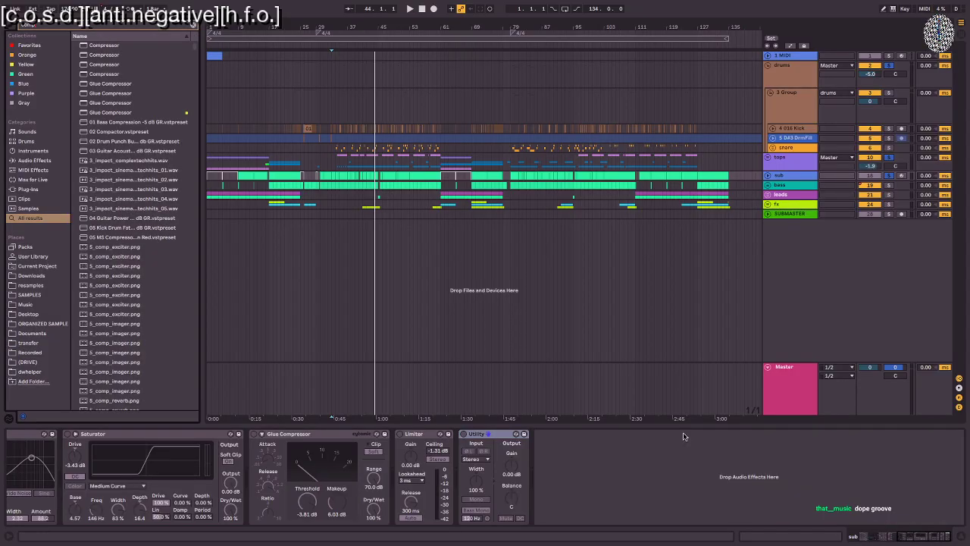
click(108, 46)
double_click(98, 48)
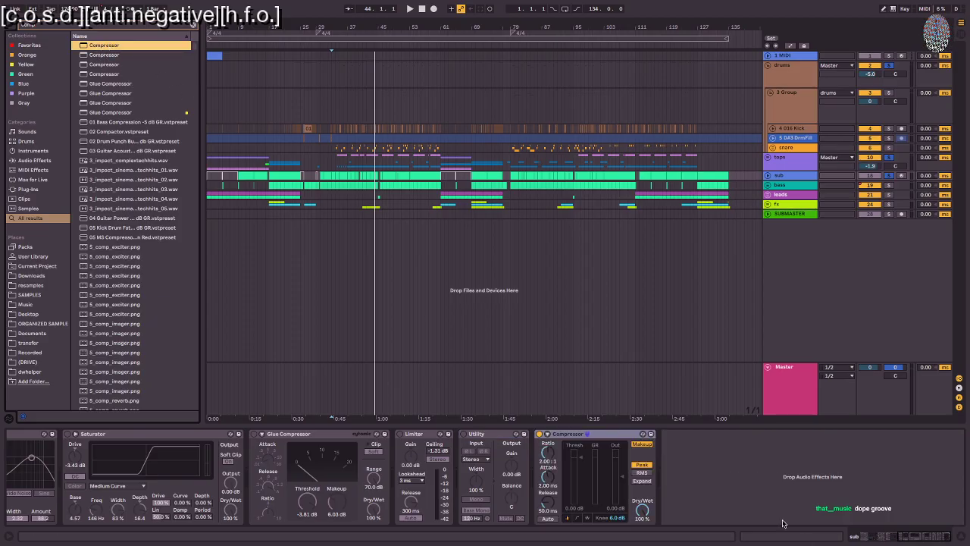
Step: Enable the Compressor's sidechain on the sub track with 4-016 Kick as its audio source
click(547, 435)
click(554, 458)
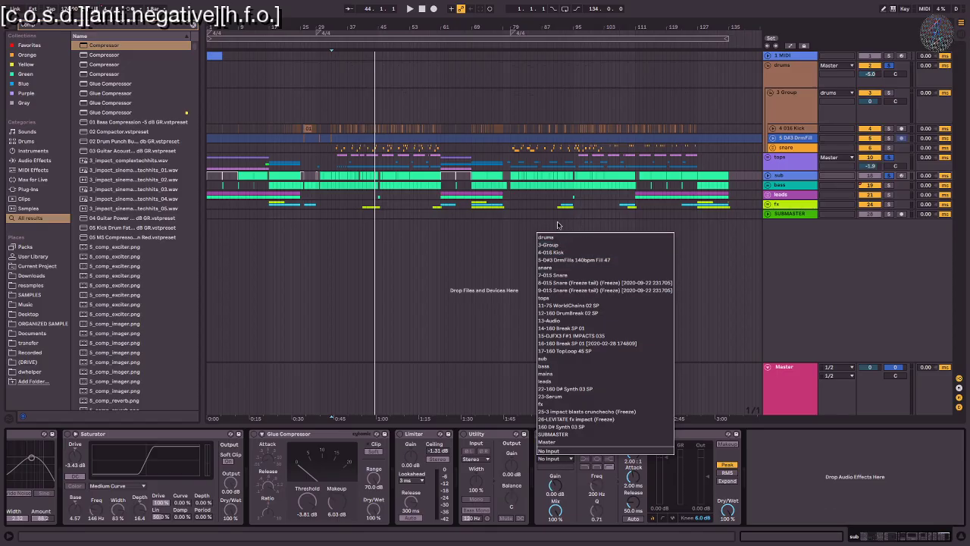
click(559, 253)
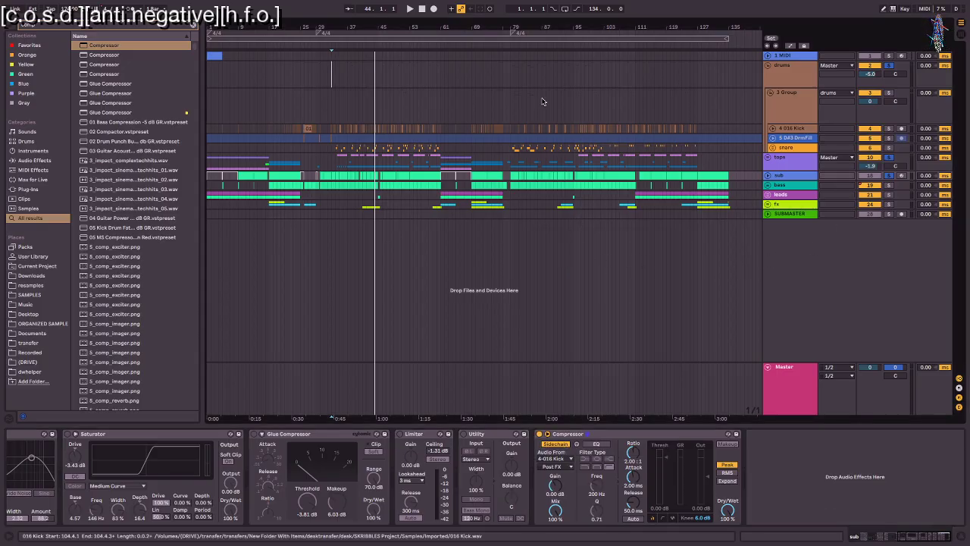
Step: Duplicate the kick-sidechained Compressor on the sub track and check the copy's available sidechain sources
click(599, 435)
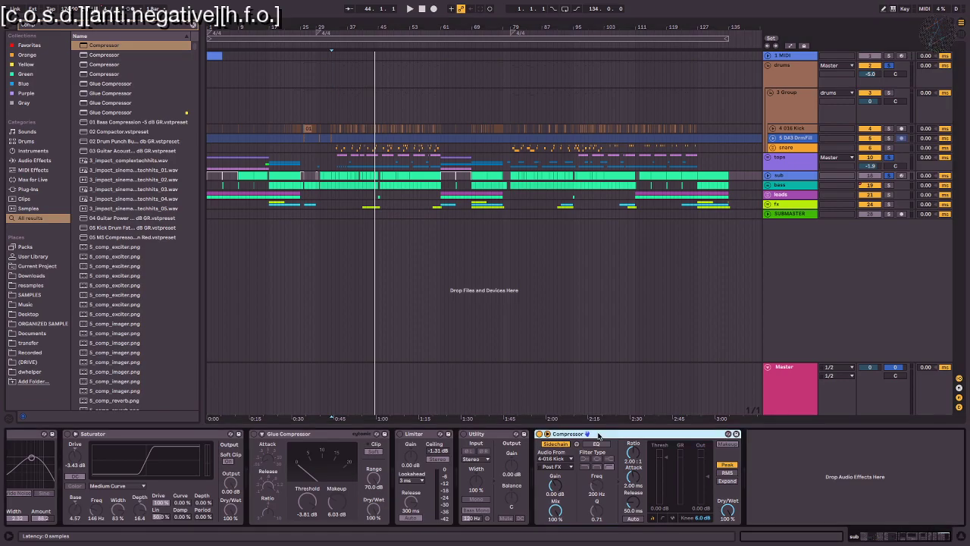
key(ctrl+d)
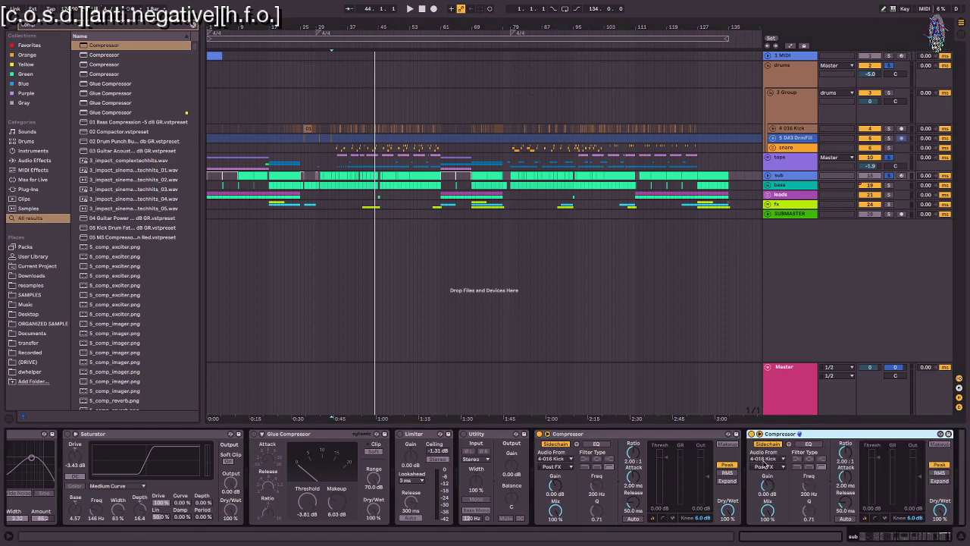
click(762, 460)
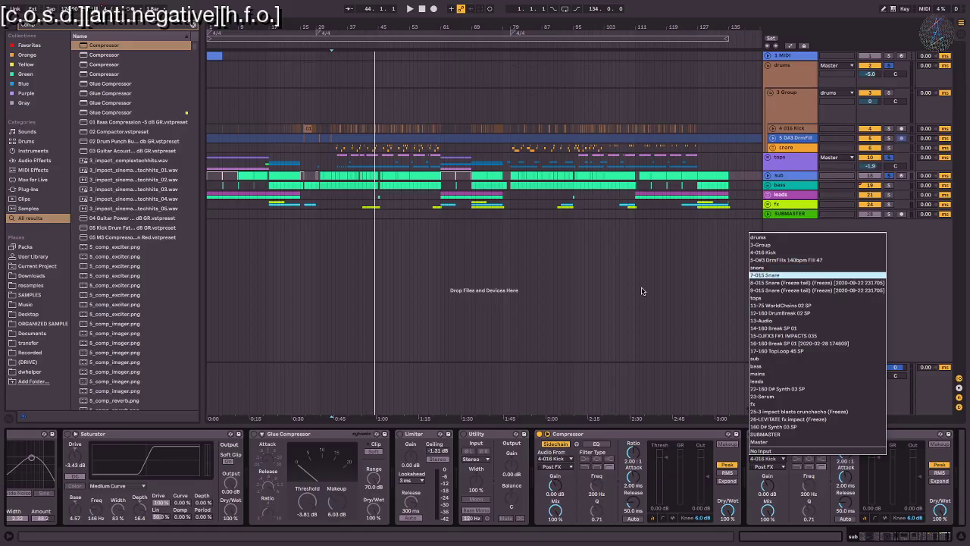
click(129, 442)
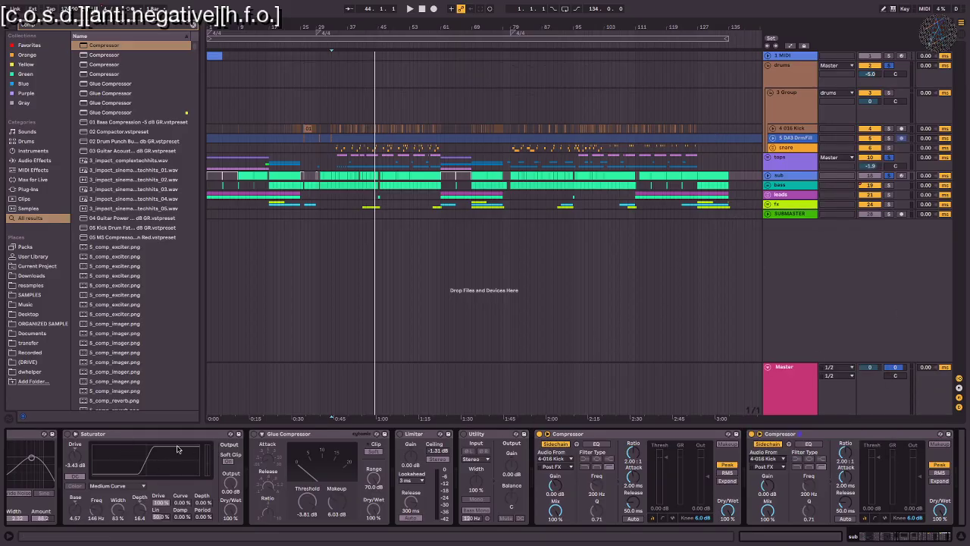
scroll(182, 448, up, 10)
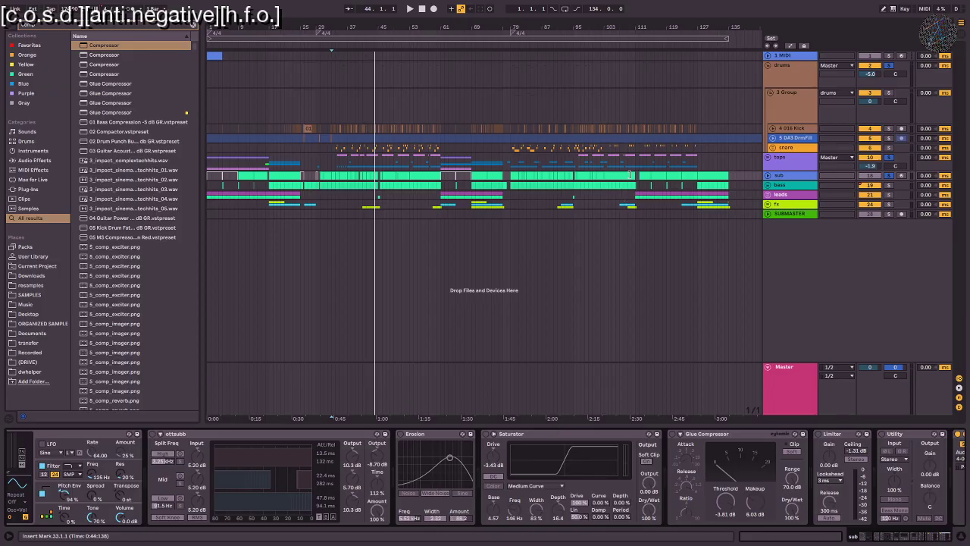
Step: Turn off solo on the drums and tops groups, leaving the sub track soloed
click(740, 143)
click(875, 69)
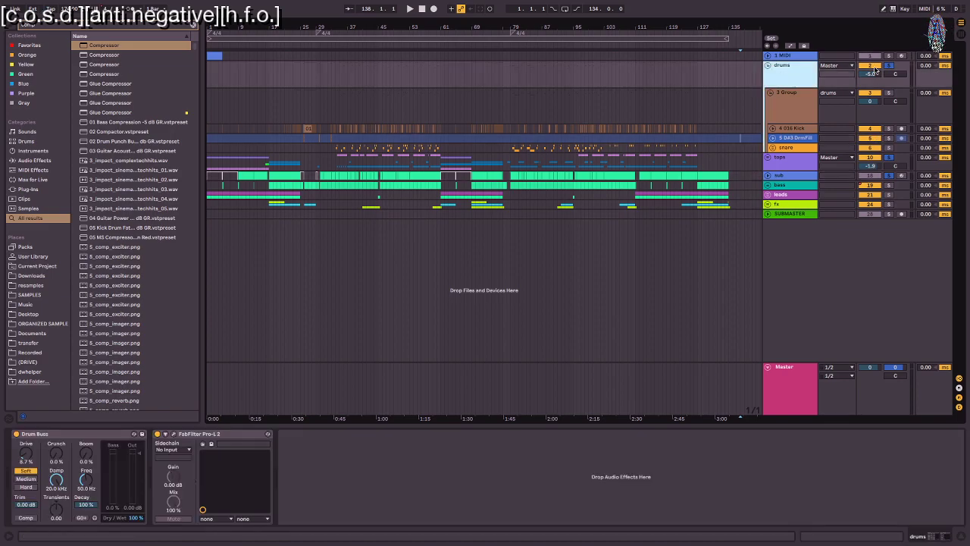
click(891, 68)
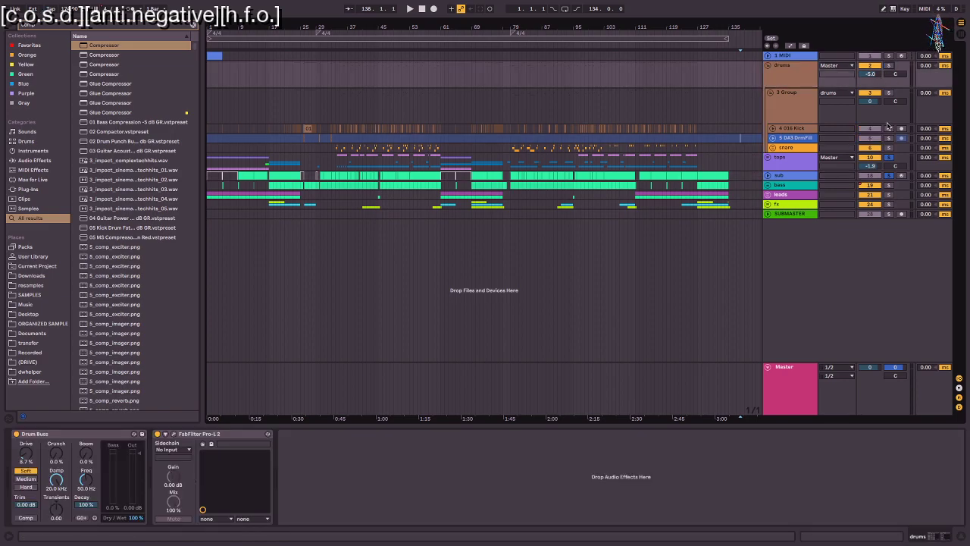
click(785, 158)
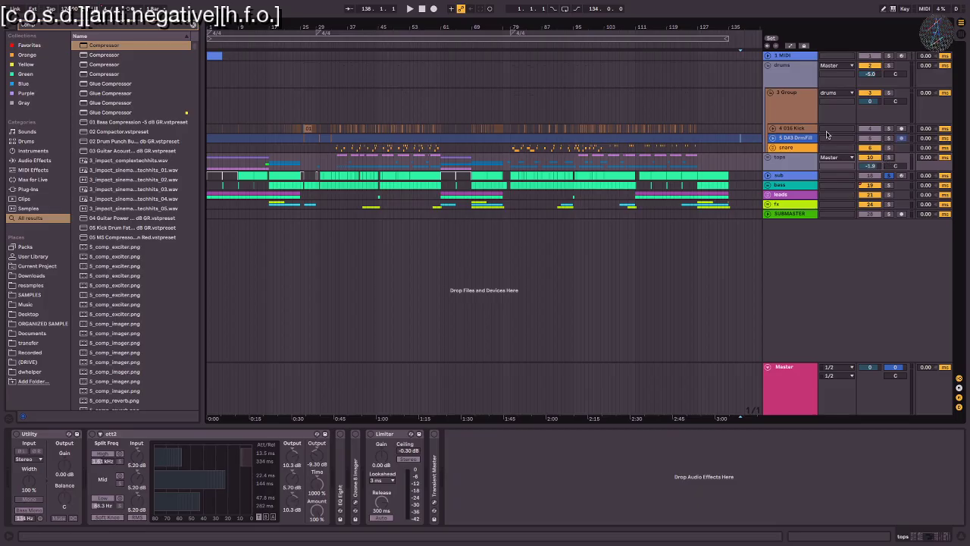
click(800, 139)
Step: Audition the soloed sub from bar 33 and set its first Compressor's threshold to -15.6 dB in the activity view
click(332, 106)
key(space)
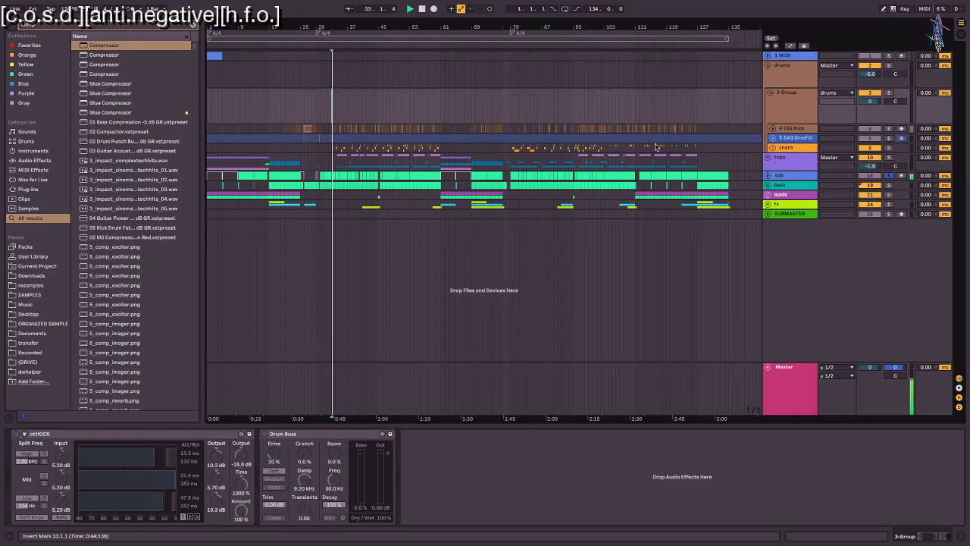
click(792, 177)
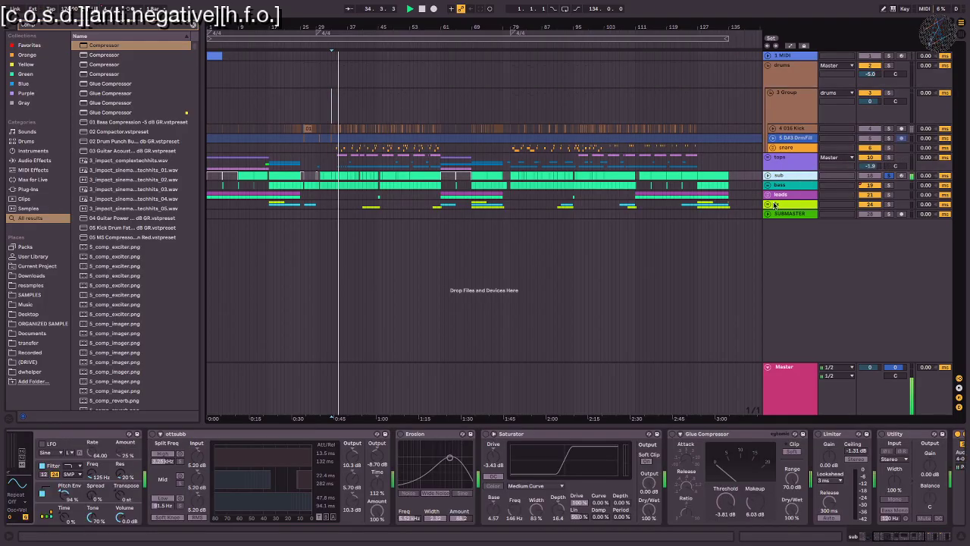
scroll(371, 469, right, 5)
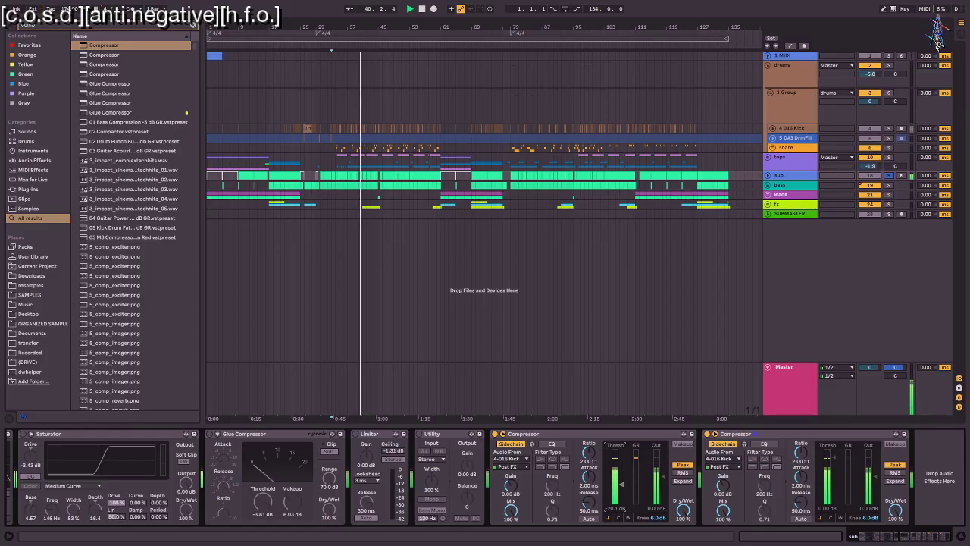
click(627, 518)
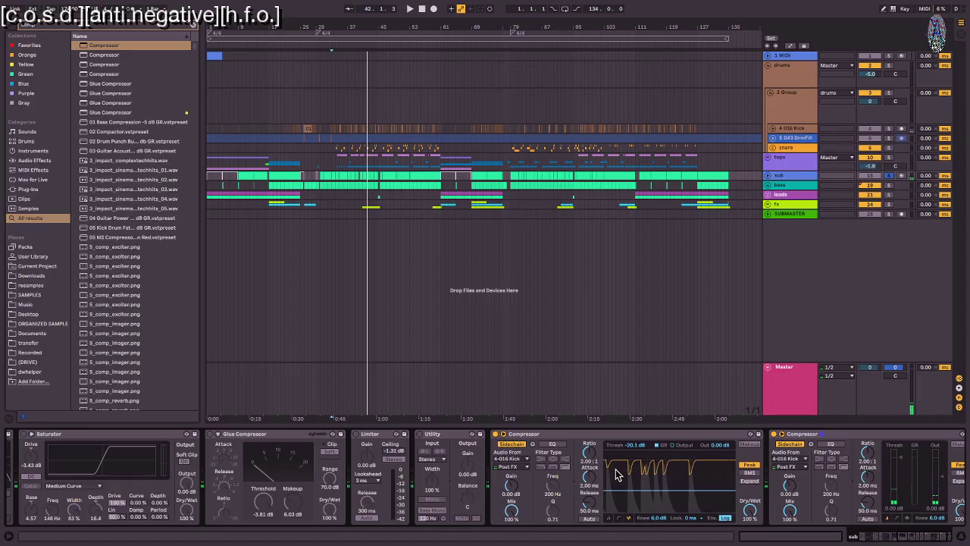
drag(635, 446, 635, 433)
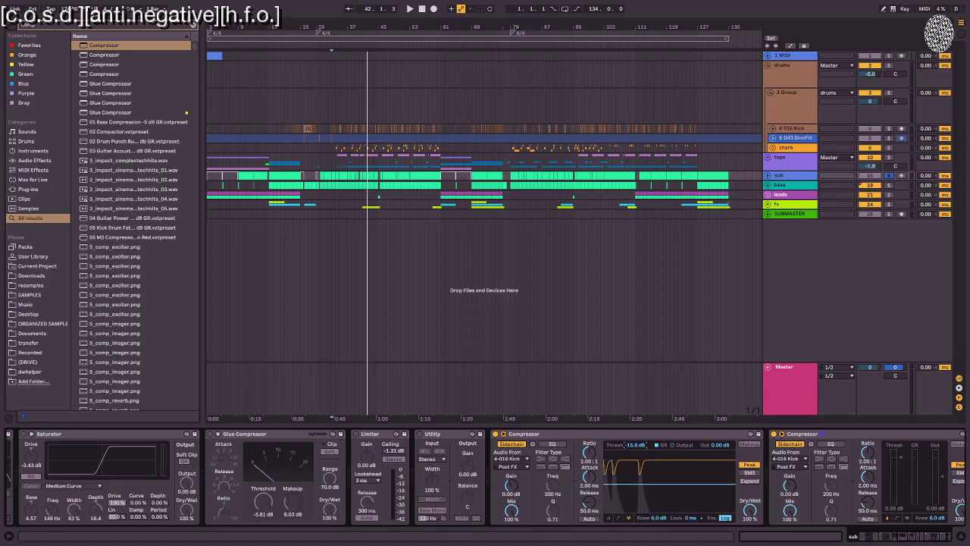
Step: Enable the sidechain EQ on the sub's first Compressor and set its filter frequency to 336 Hz during playback
click(552, 445)
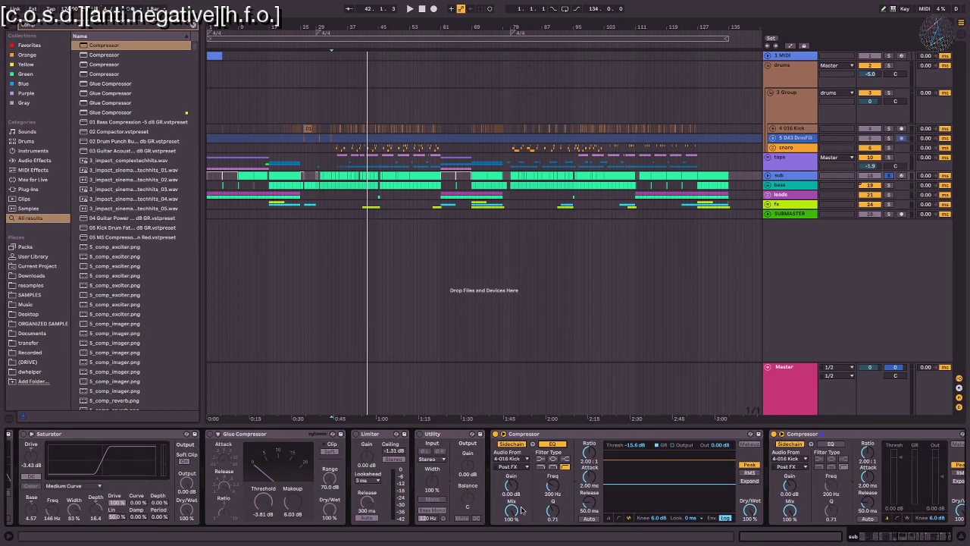
drag(553, 485, 554, 472)
key(space)
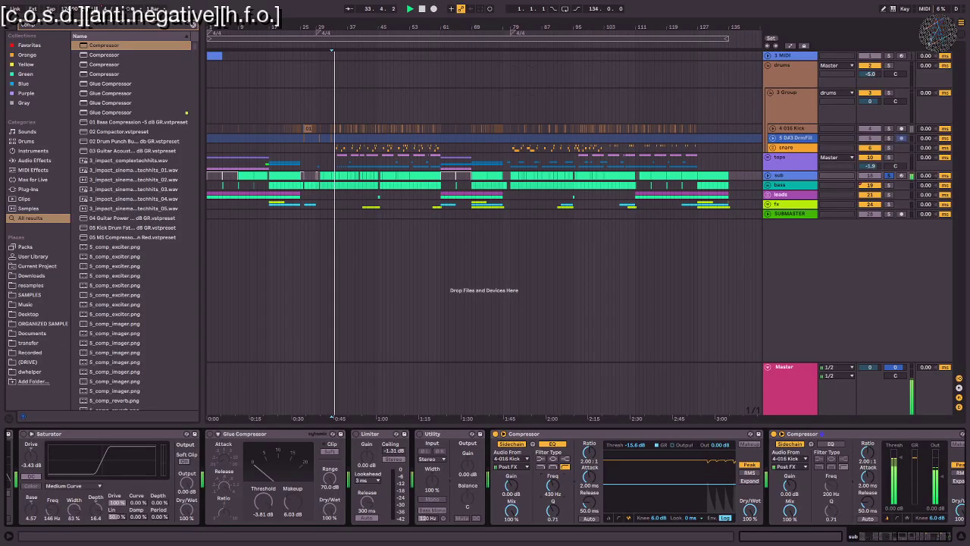
drag(553, 472, 553, 485)
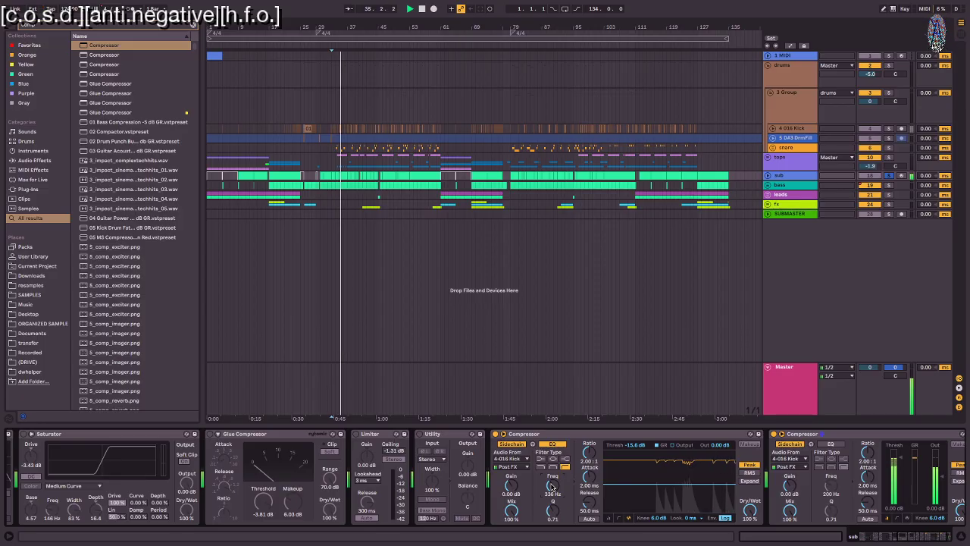
Step: Set the first Compressor's threshold to -26.5 dB and its release to 85.7 ms while auditioning the sub
drag(626, 445, 626, 474)
key(space)
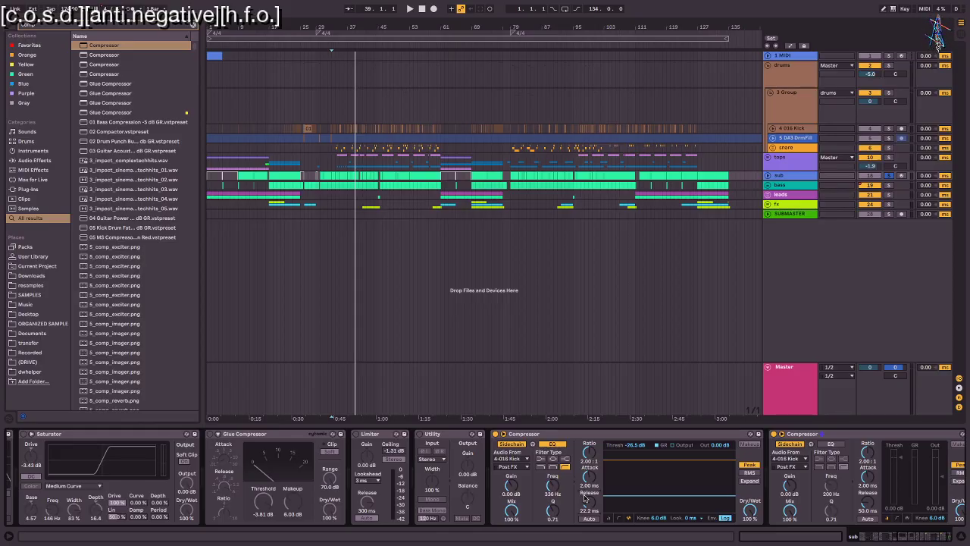
key(space)
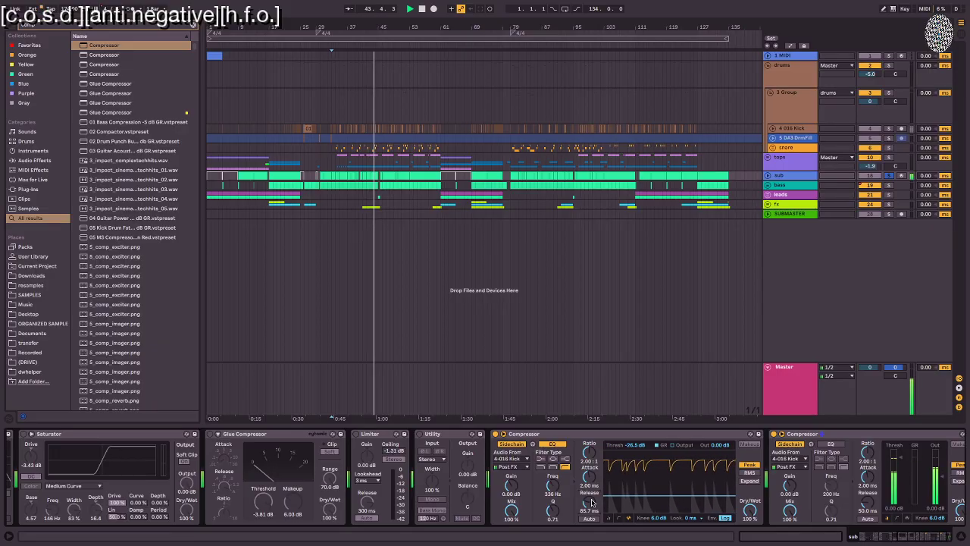
Step: Delete both Compressors from the end of the sub track's device chain
click(547, 434)
key(Delete)
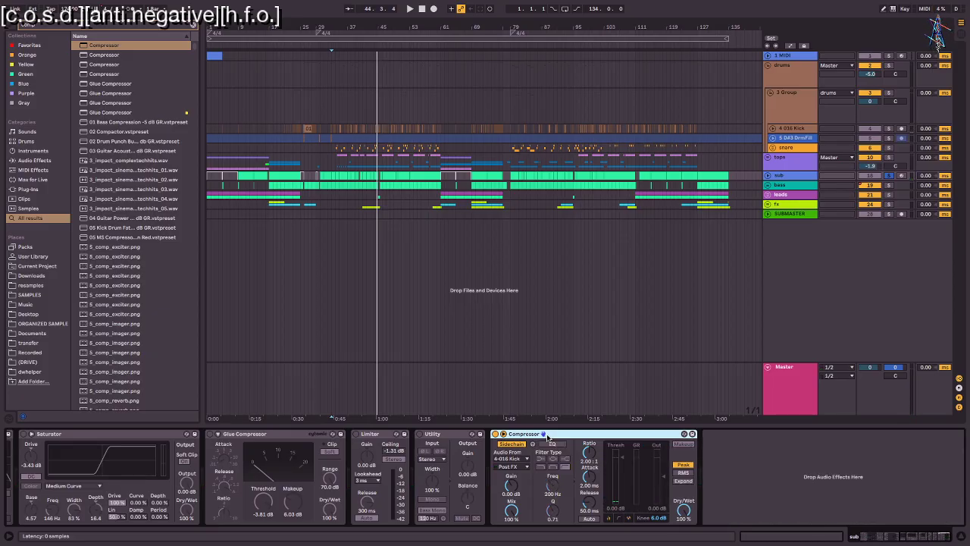
key(Delete)
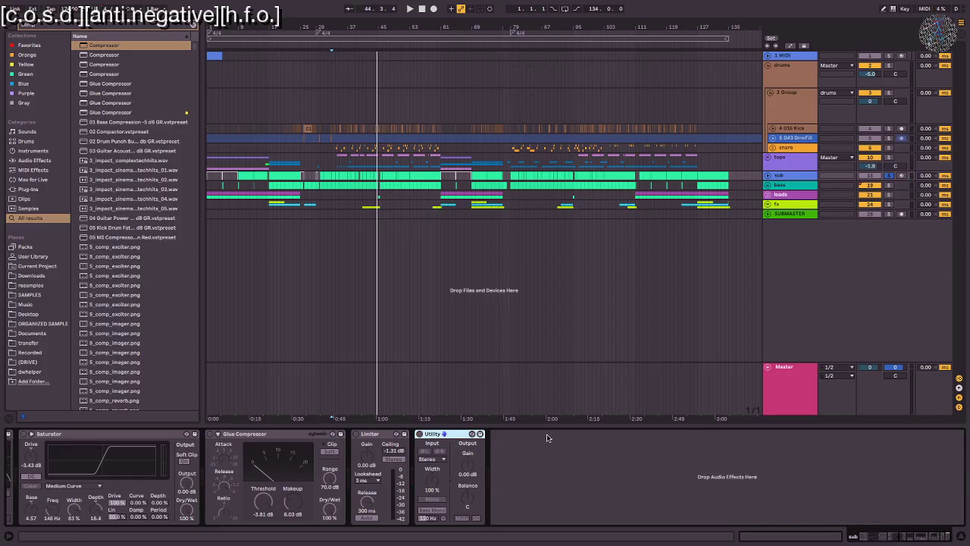
Step: Search the browser for "gate" and add a Gate after the Utility on the sub track
click(547, 438)
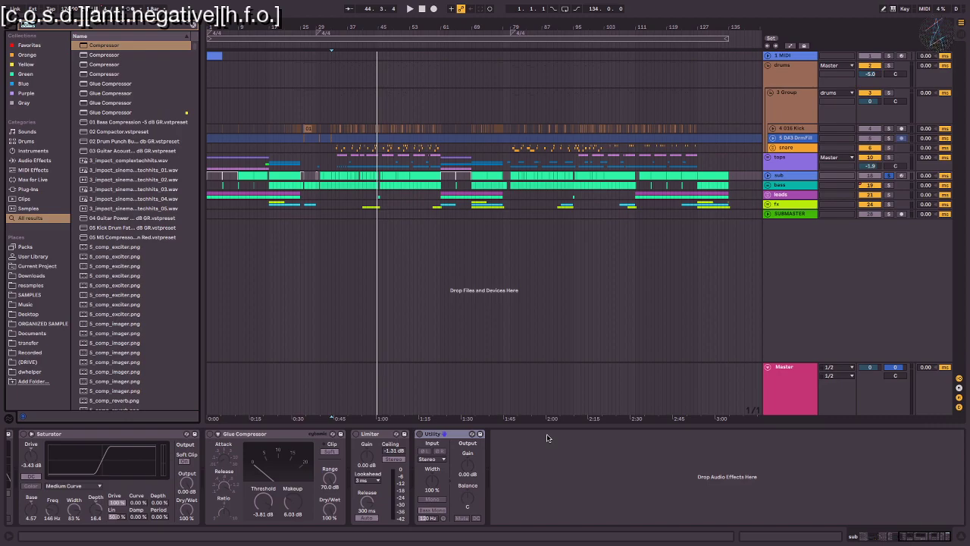
key(ctrl+f)
text(gate)
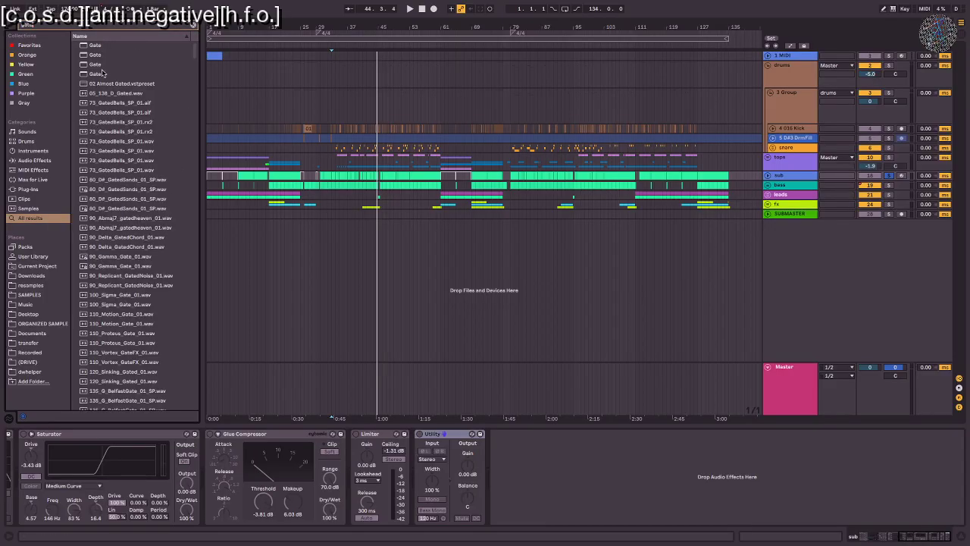
double_click(95, 46)
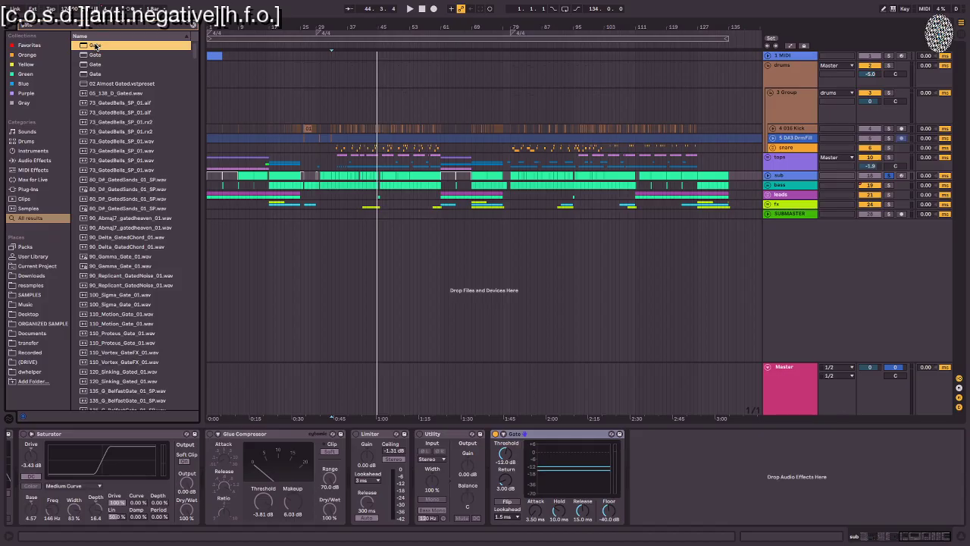
Step: Enable the Gate's sidechain on the sub track with 4-016 Kick as its audio source
click(504, 434)
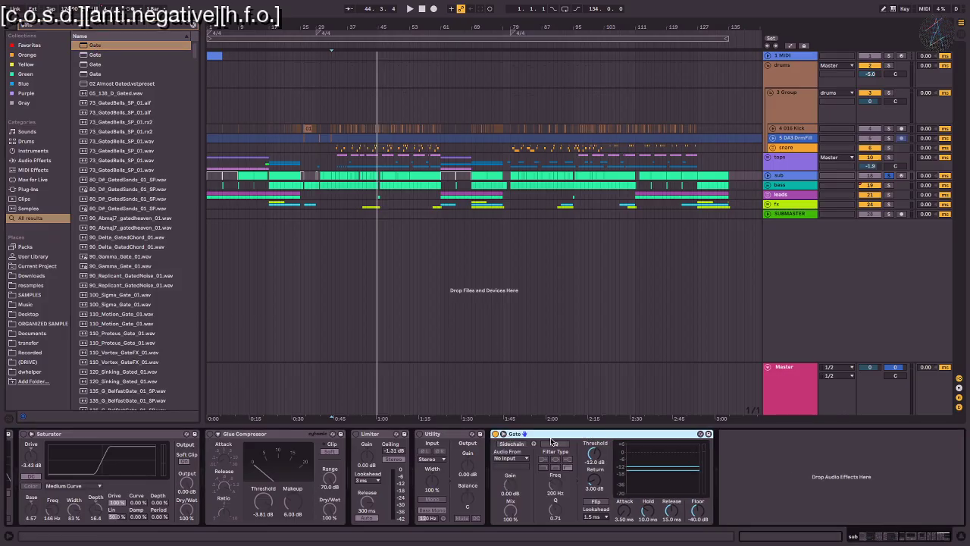
click(512, 443)
click(510, 457)
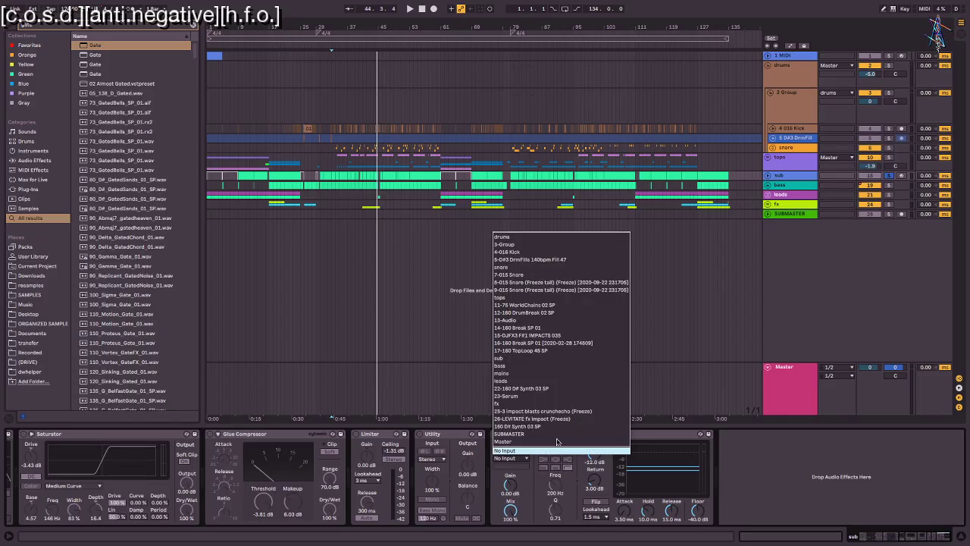
click(535, 253)
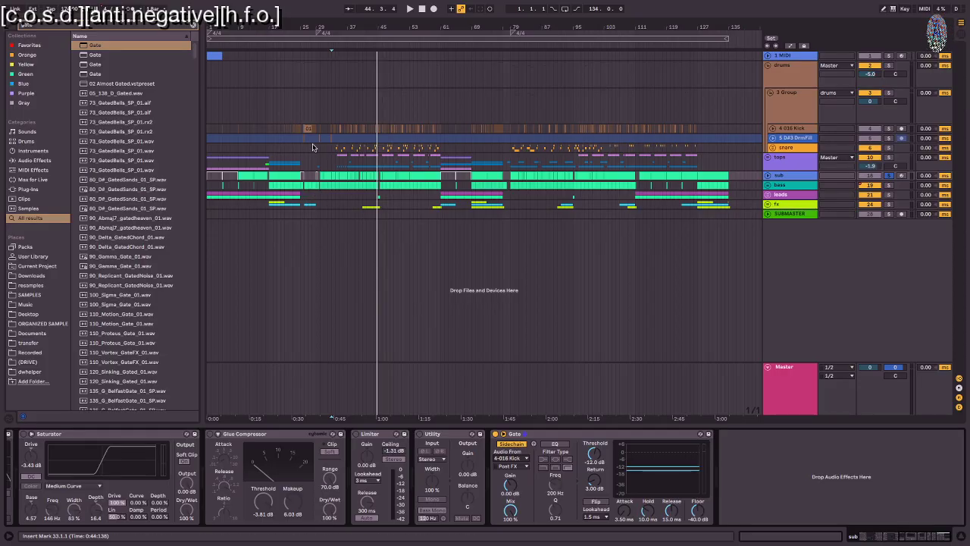
Step: Place the playback start at bar 34 and inspect the kick and DrmFill tracks' device chains
click(340, 129)
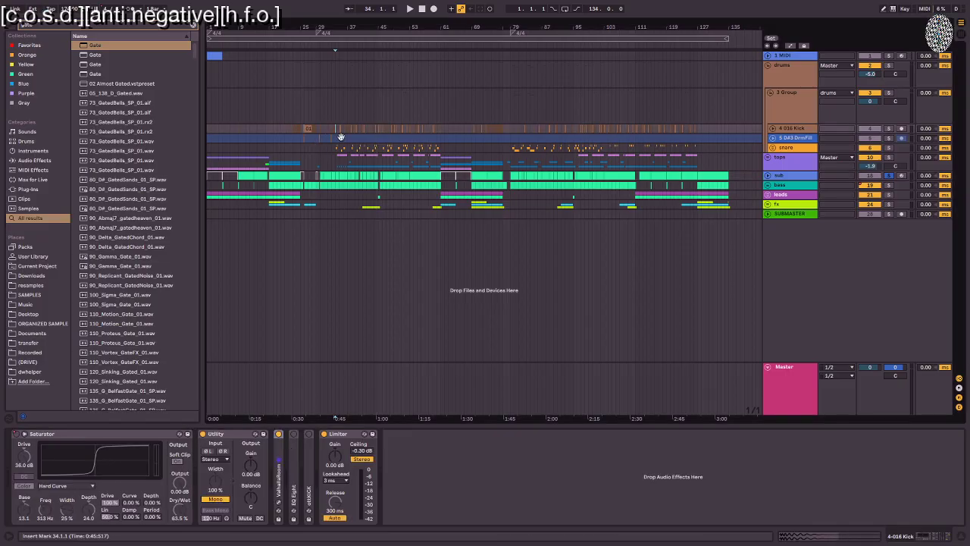
click(788, 129)
click(788, 138)
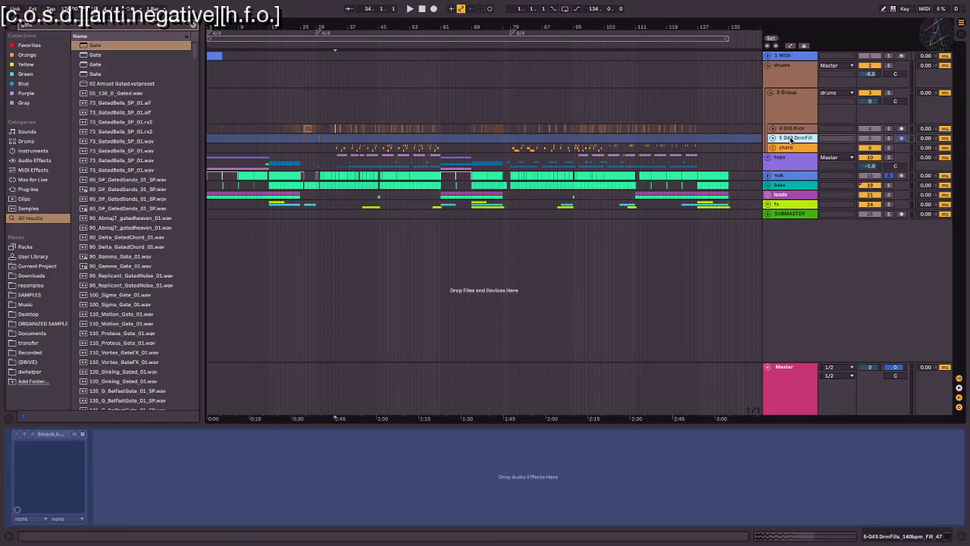
click(789, 128)
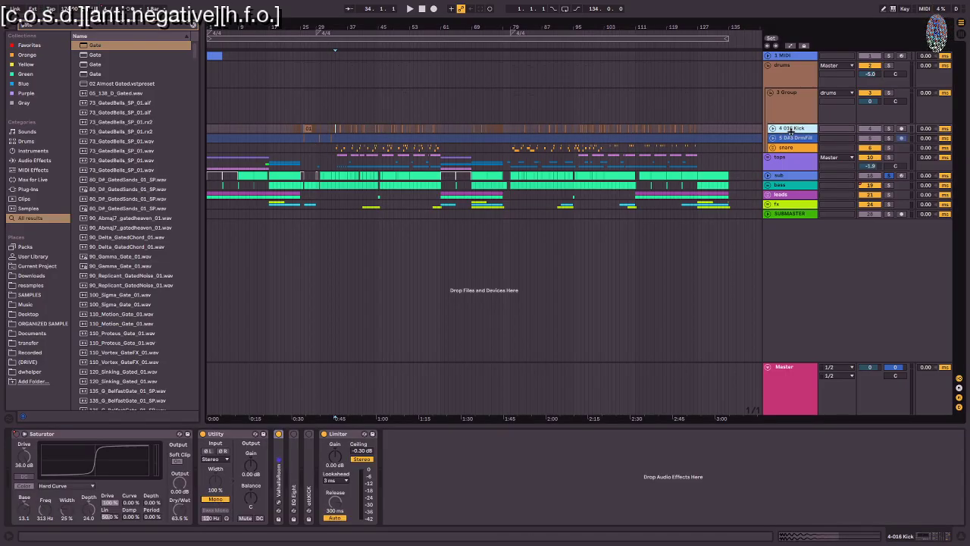
Step: Play the sub track from bar 34, enable Flip on its Gate and set the threshold to -6.08 dB
click(788, 176)
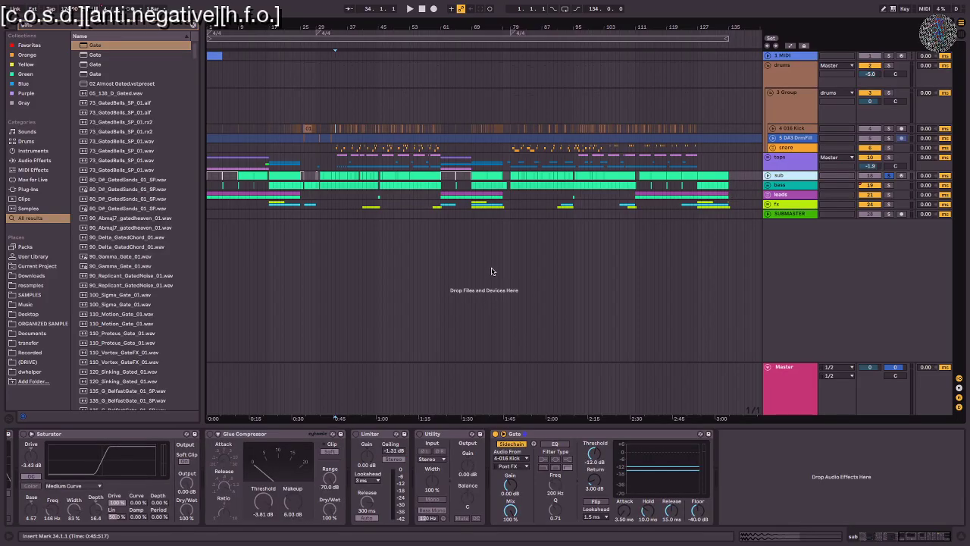
key(space)
click(596, 502)
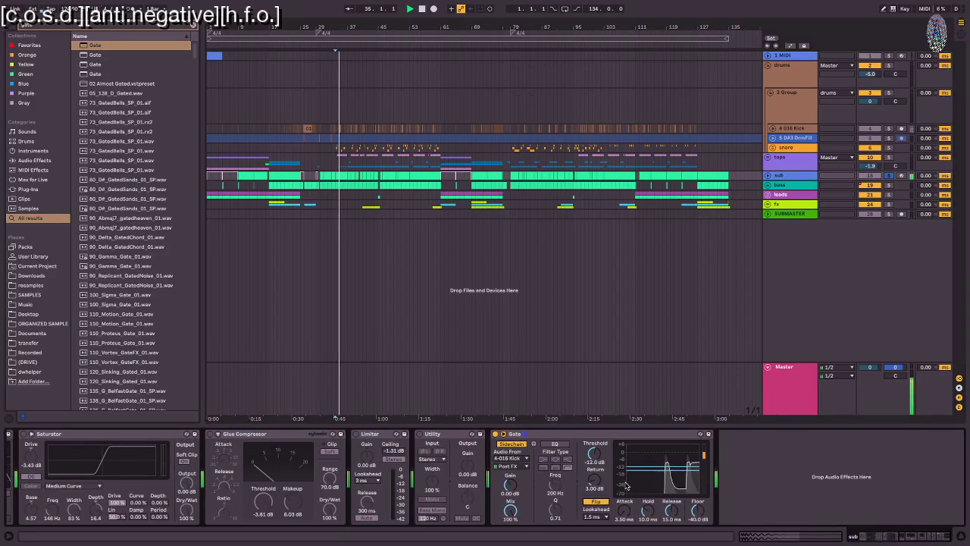
drag(596, 455, 596, 445)
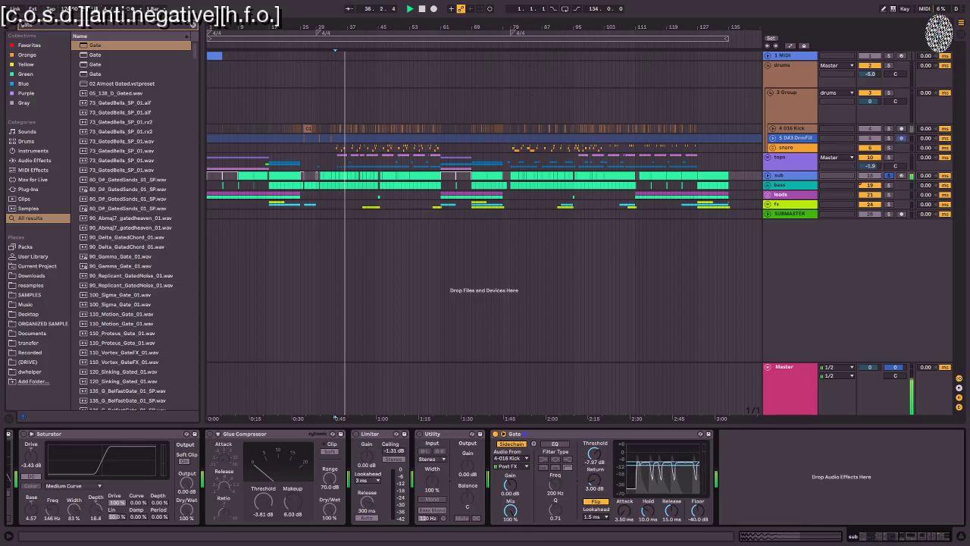
Step: Enable the Gate's sidechain EQ at about 305 Hz and lower the threshold to about -15.9 dB during playback
click(555, 445)
drag(554, 485, 554, 473)
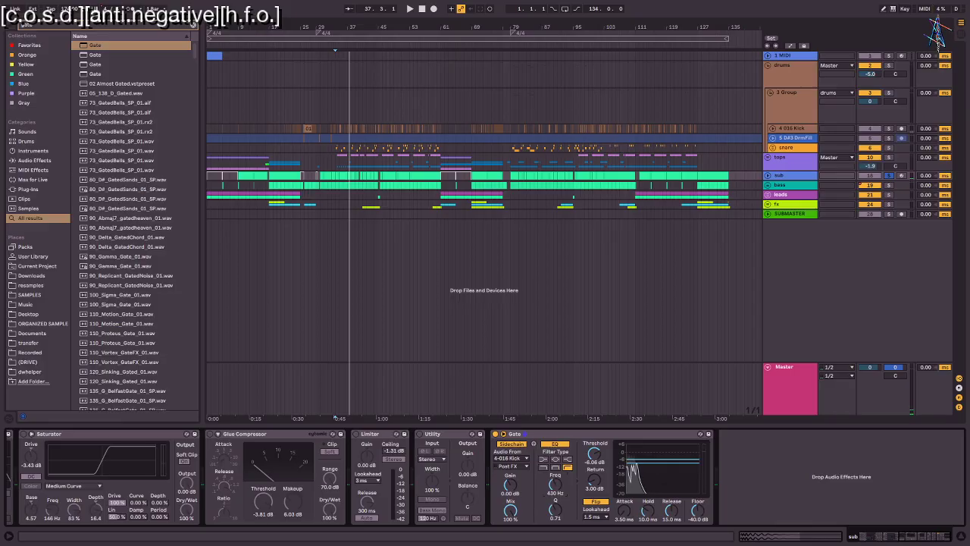
key(space)
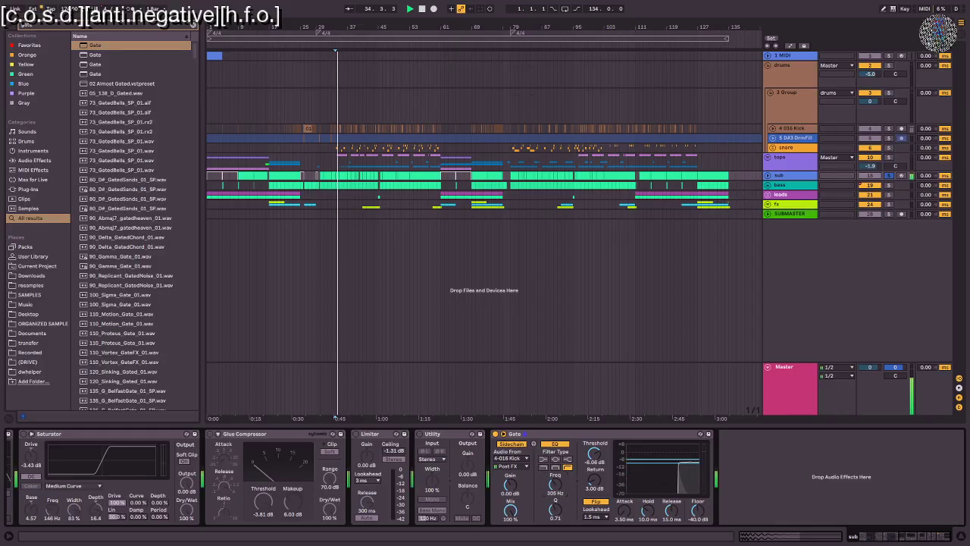
drag(595, 454, 596, 485)
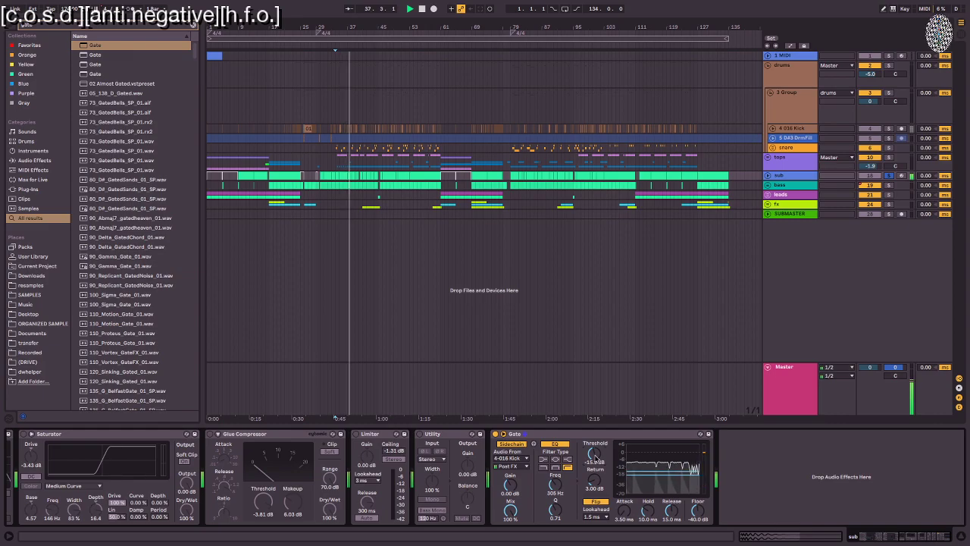
Step: Set the sub Gate's attack to 16.7 ms, release to 64.1 ms and threshold to -16.5 dB, and audition it from bar 34
drag(671, 509, 671, 489)
drag(624, 510, 678, 516)
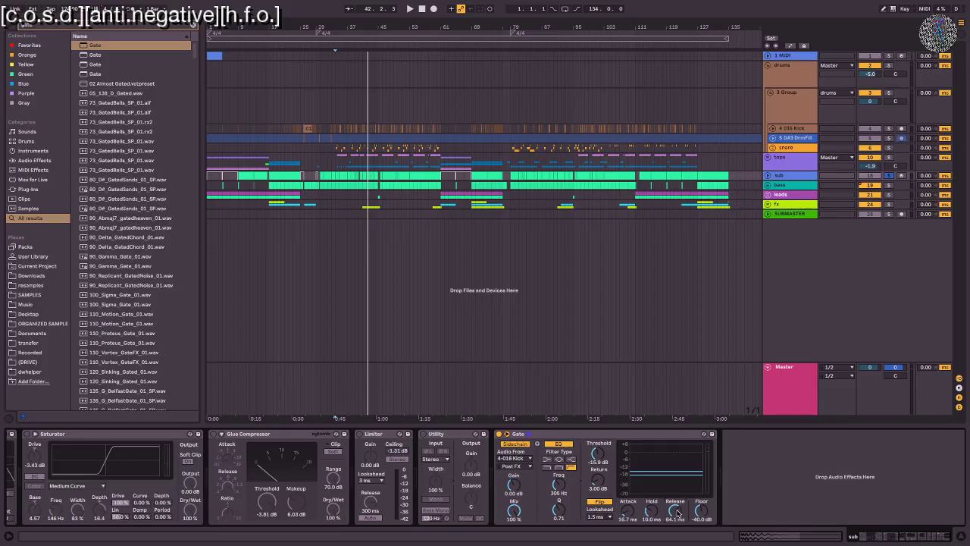
drag(597, 453, 597, 456)
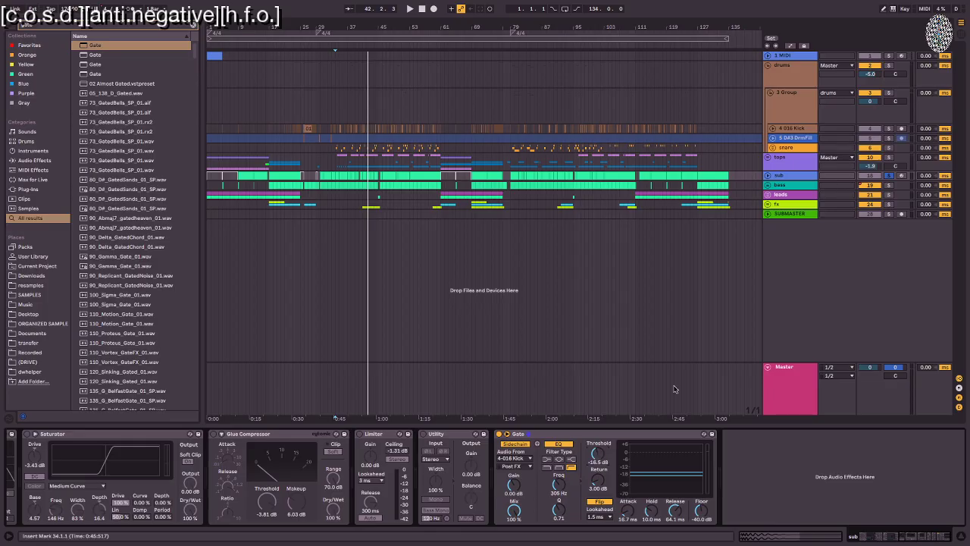
key(space)
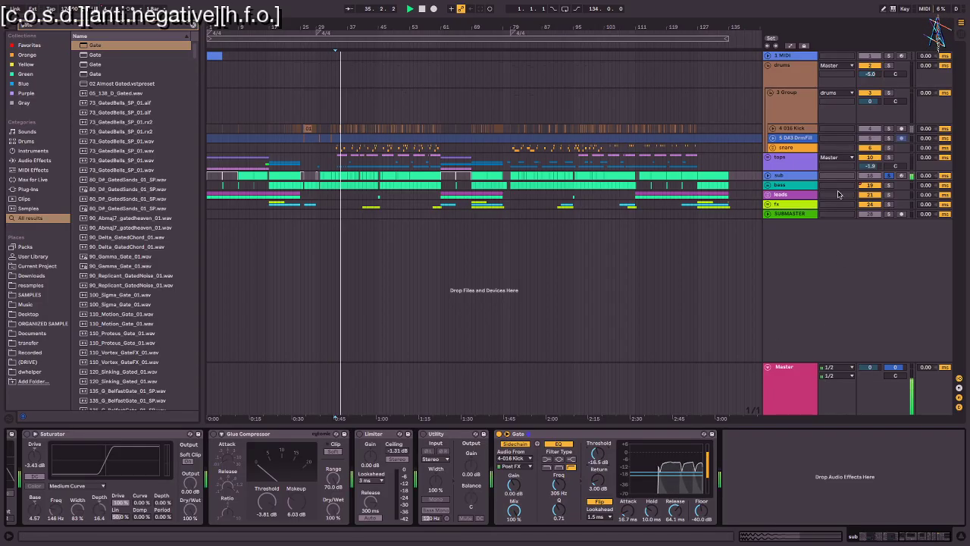
Step: Duplicate the Gate on the sub track and set the copy's sidechain source to 7-015 Snare
click(613, 436)
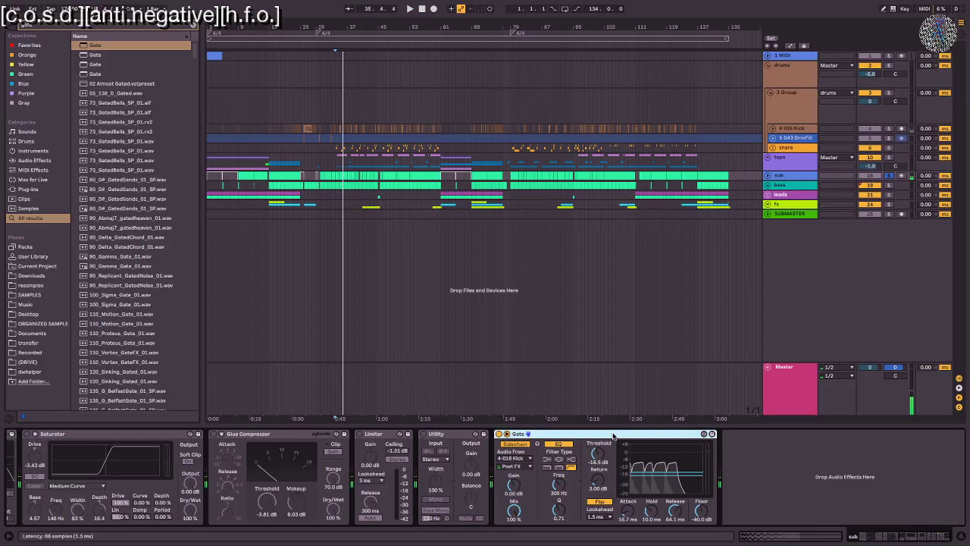
key(ctrl+d)
click(738, 458)
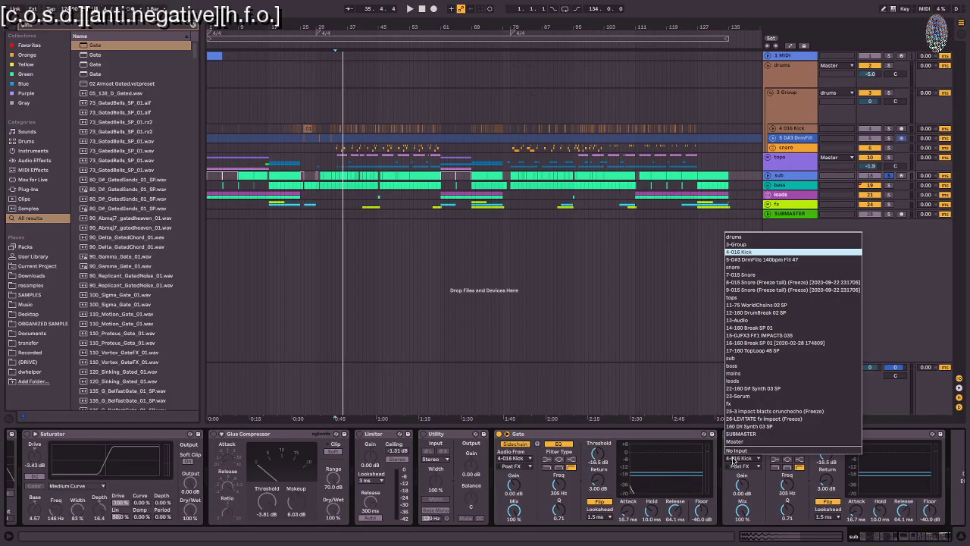
click(754, 274)
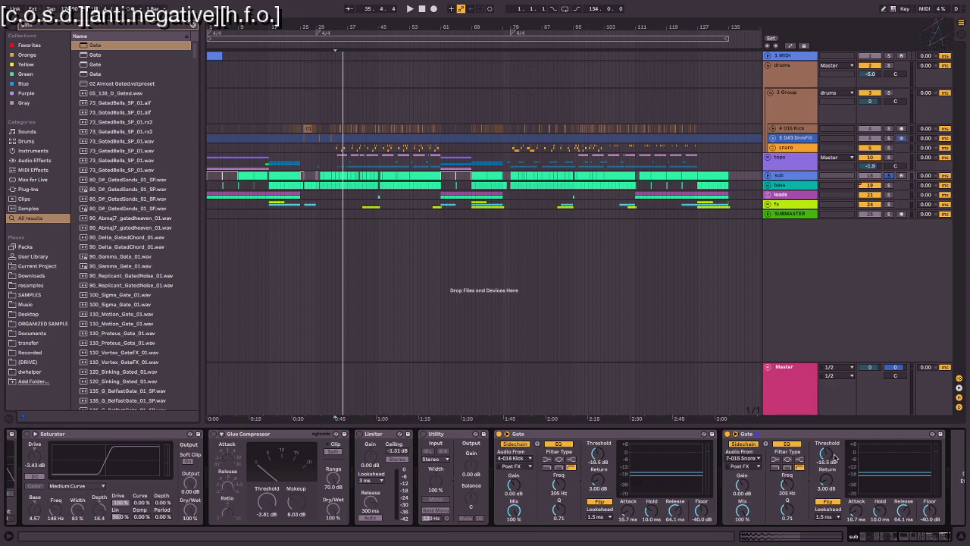
Step: Play the sub with the drums and set the snare-triggered Gate's threshold to about -11.5 dB
key(space)
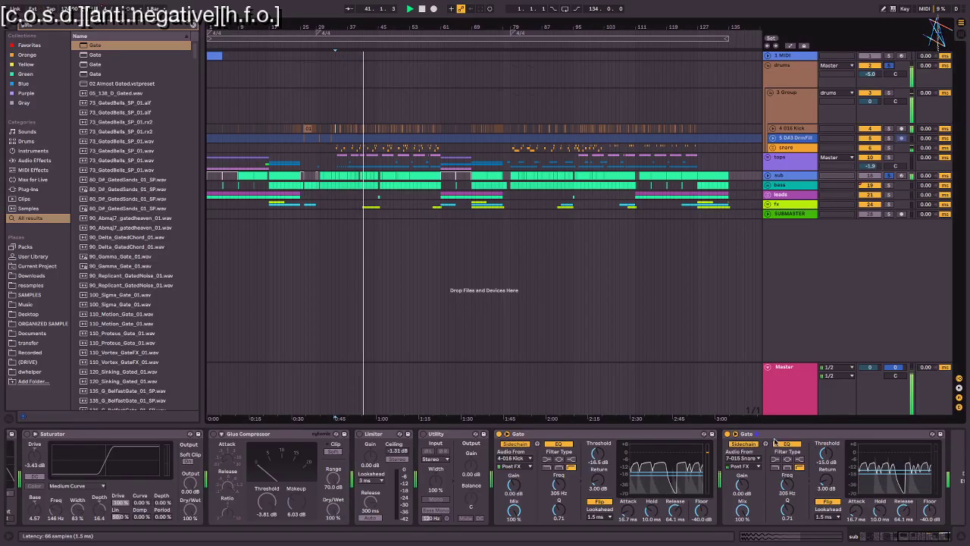
drag(826, 456, 827, 460)
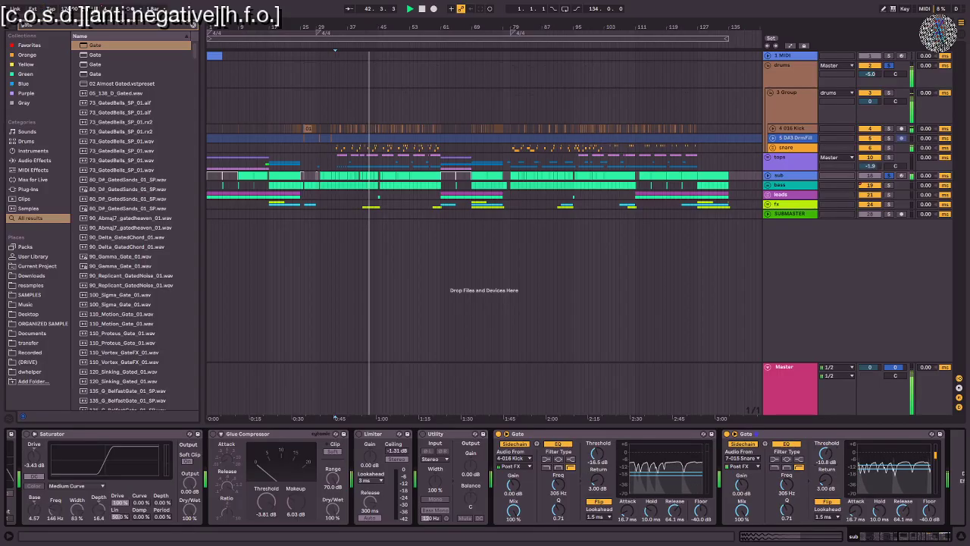
key(space)
Step: Examine the sub track's ottsubb device and the envelope settings of oscillators B and C in cooke_sub
scroll(689, 453, left, 2)
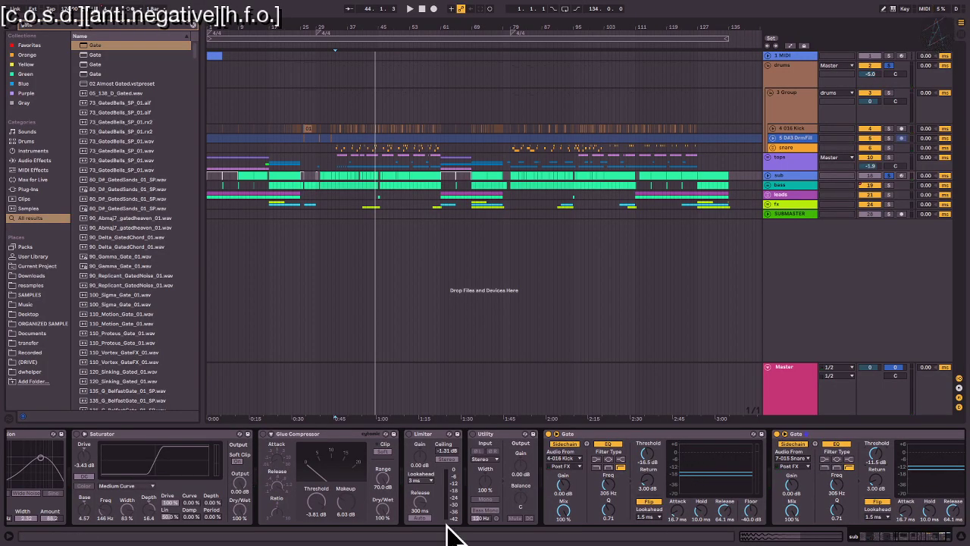
scroll(233, 494, left, 4)
scroll(235, 494, left, 8)
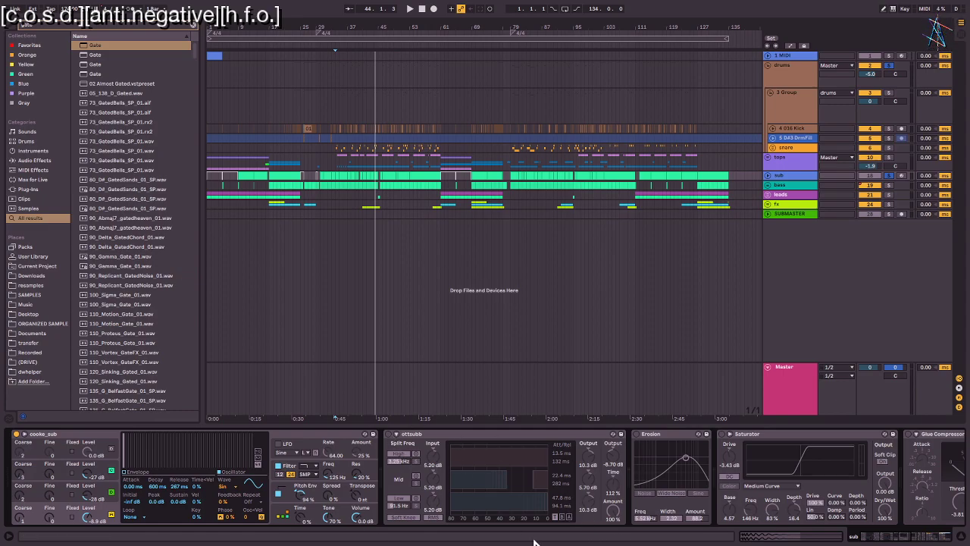
click(550, 436)
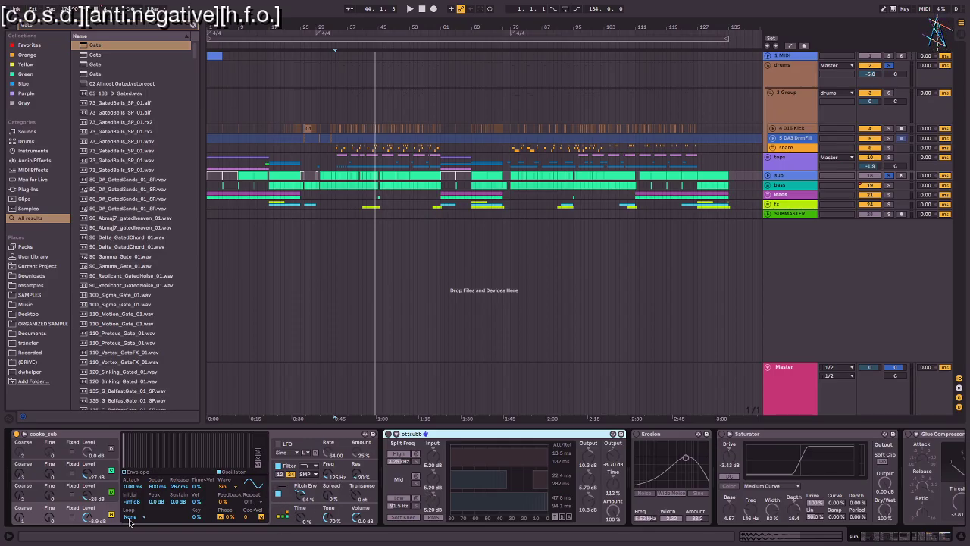
click(100, 497)
click(102, 477)
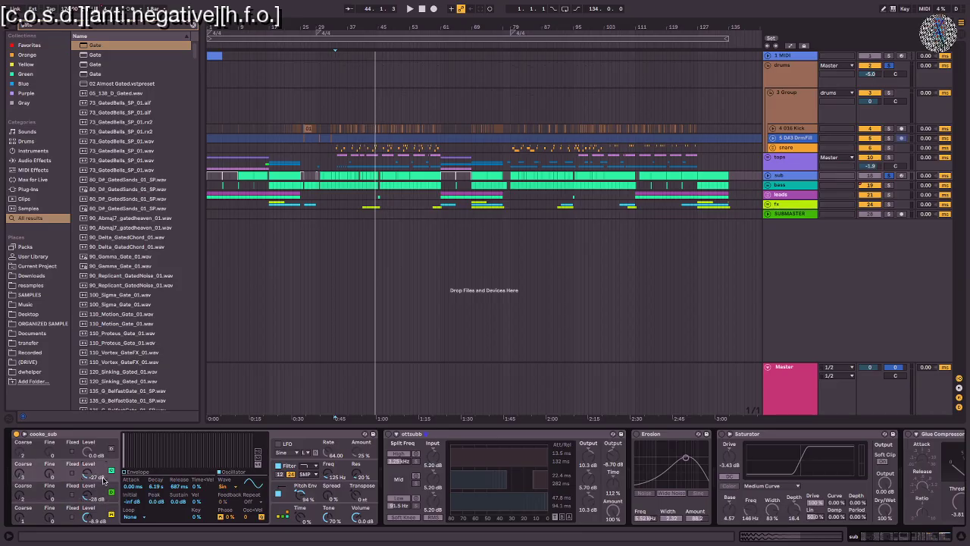
click(102, 501)
click(99, 473)
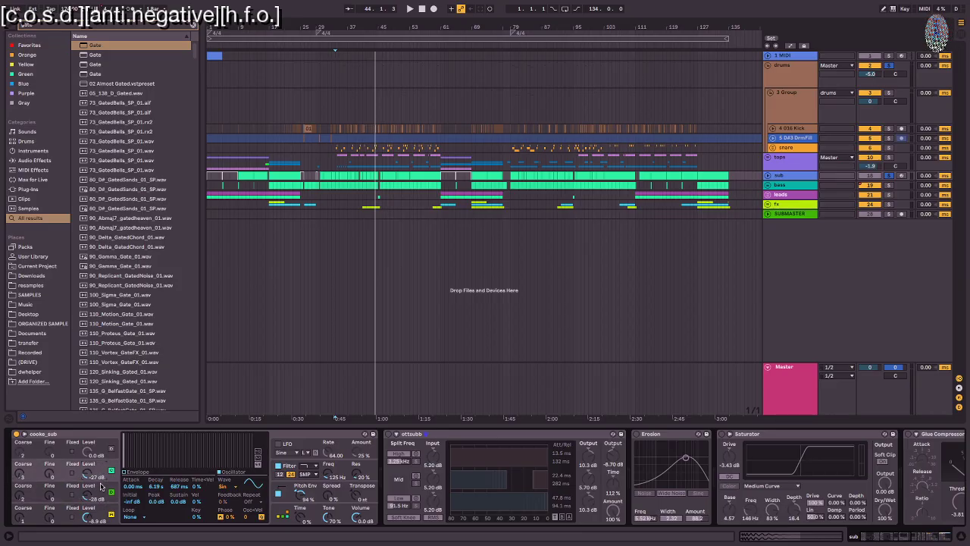
click(100, 486)
click(99, 471)
click(99, 494)
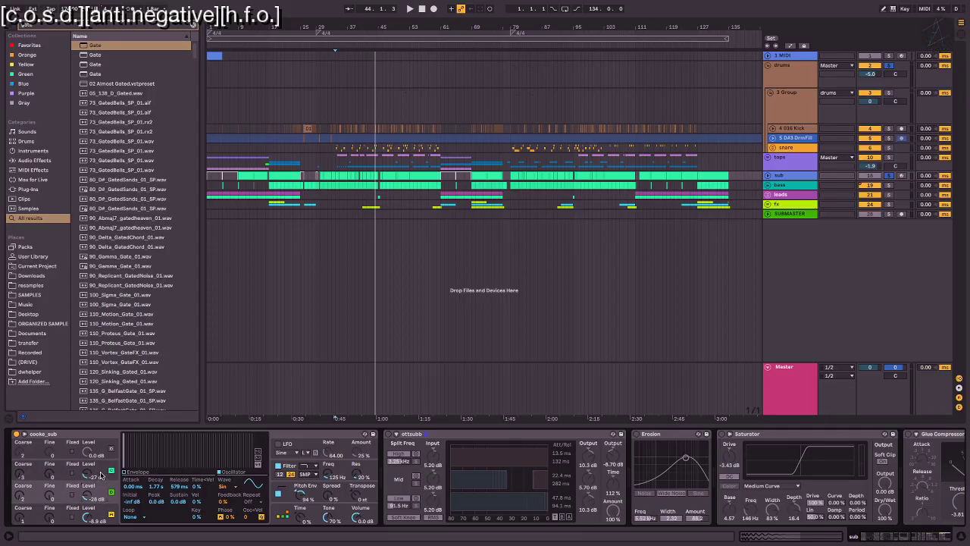
click(101, 475)
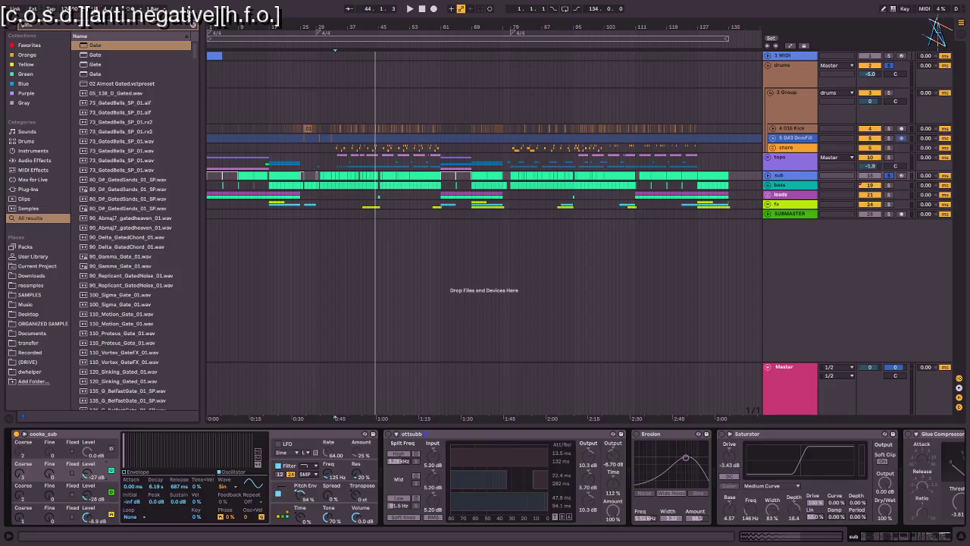
Step: Insert a Multiband Dynamics effect on the sub track between cooke_sub and ottsubb
click(190, 23)
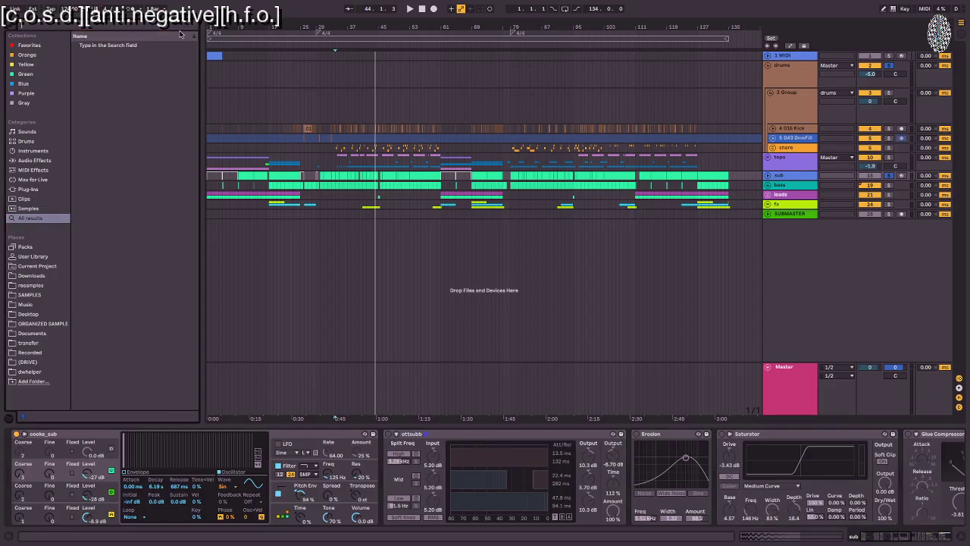
click(34, 160)
scroll(101, 189, down, 1)
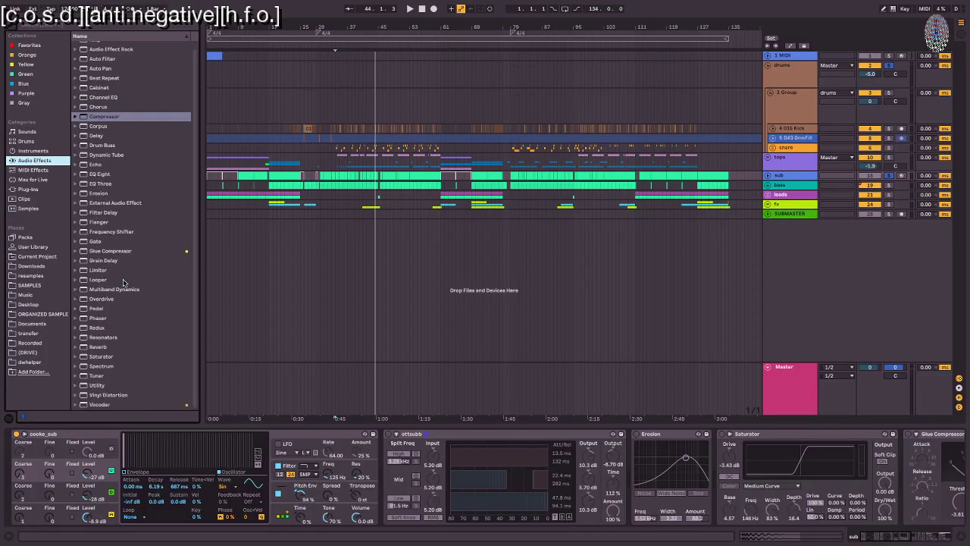
drag(119, 289, 383, 464)
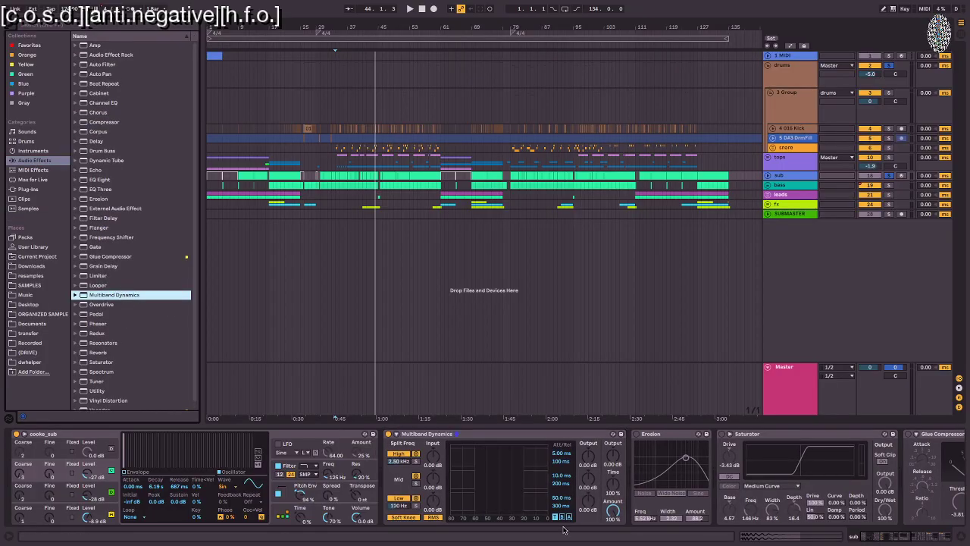
key(ctrl+z)
drag(101, 297, 379, 493)
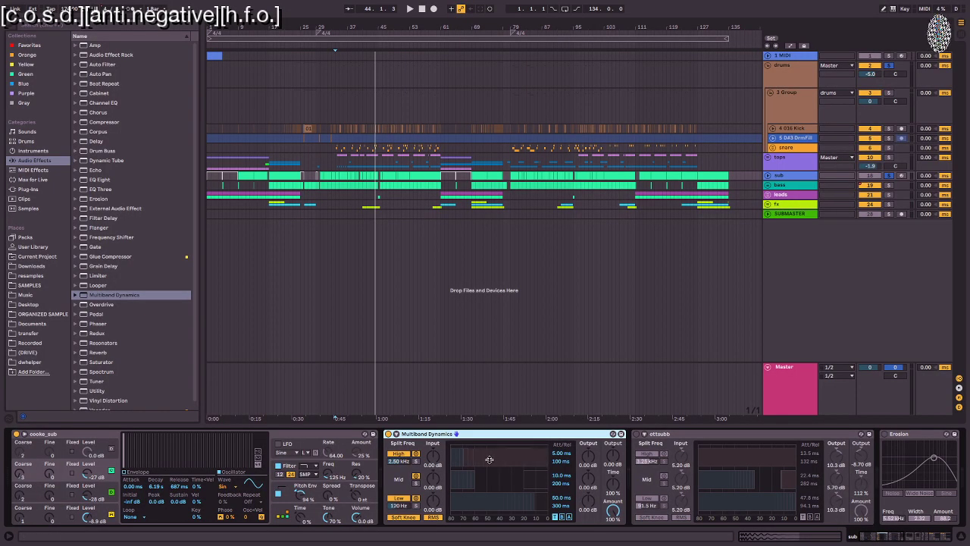
Step: Raise the Multiband Dynamics inputs to 5.00 dB high and 3.20 dB mid, set the overall output to -7.00 dB, and play
drag(430, 494, 434, 463)
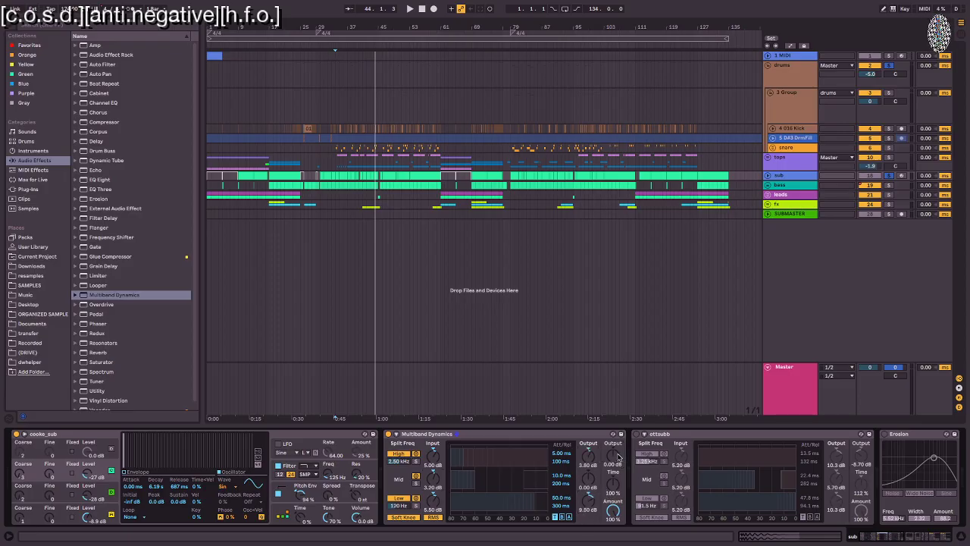
drag(615, 454, 615, 458)
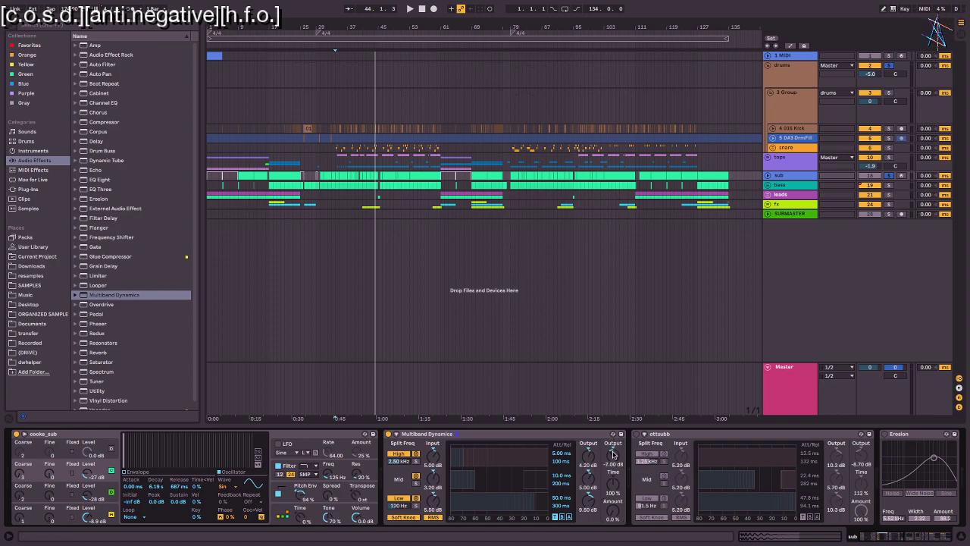
key(space)
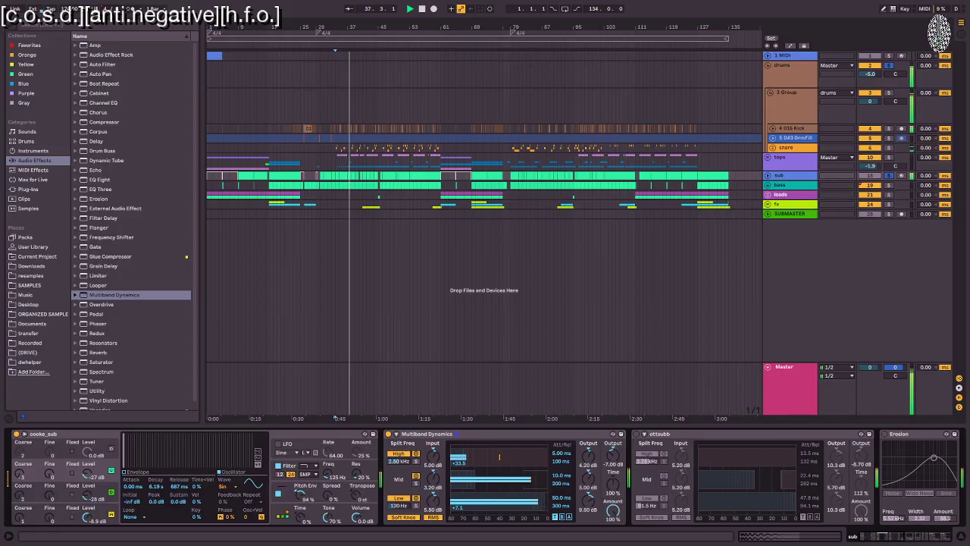
Step: Tune the Multiband Dynamics low band to a 1.50 ms attack and 44.0 ms release while playing from bar 34
mouse_move(562, 498)
mouse_down()
mouse_move(563, 534)
mouse_move(563, 515)
mouse_up()
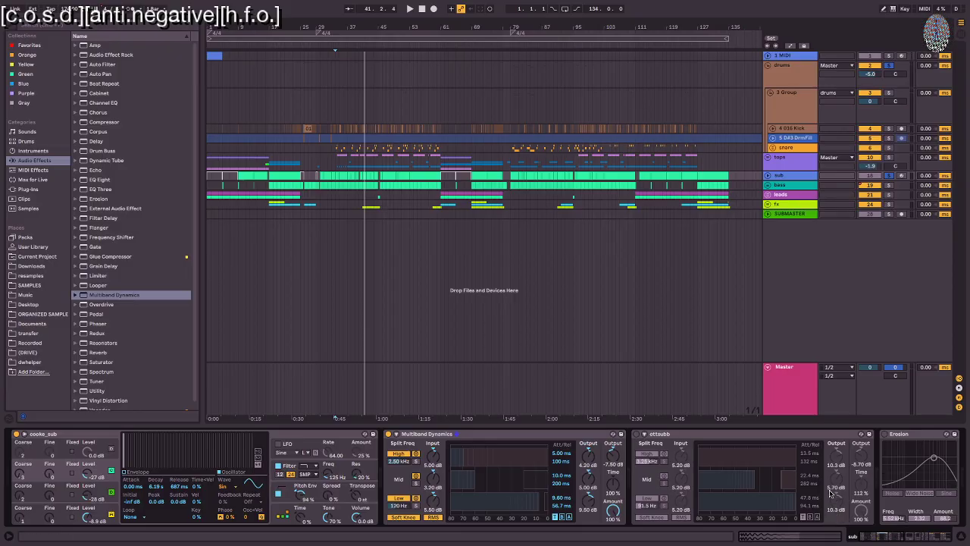
scroll(830, 494, right, 8)
scroll(403, 465, left, 5)
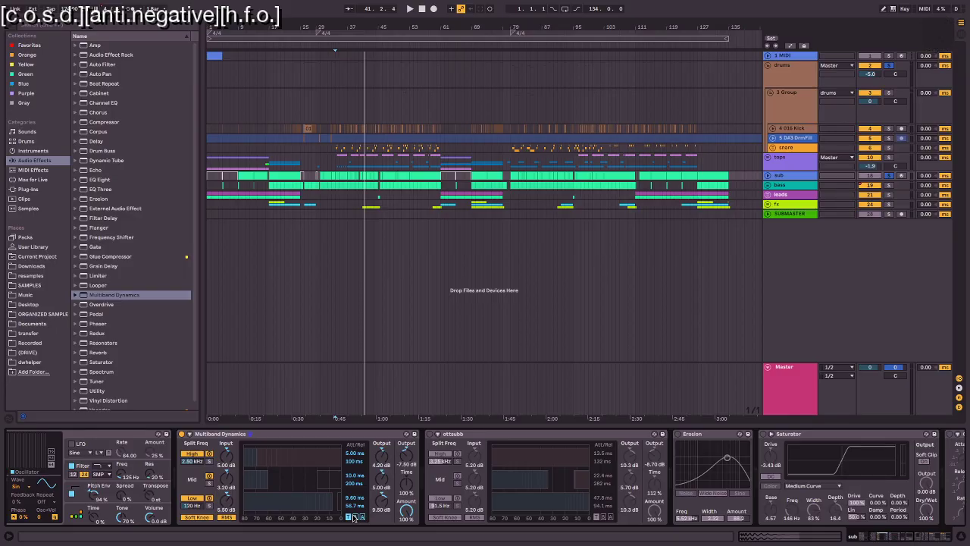
scroll(353, 517, right, 2)
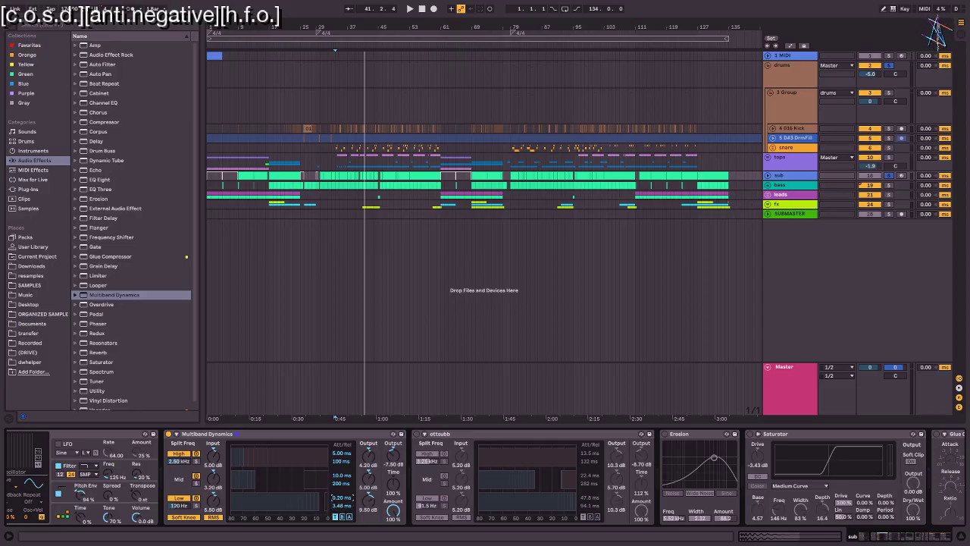
key(space)
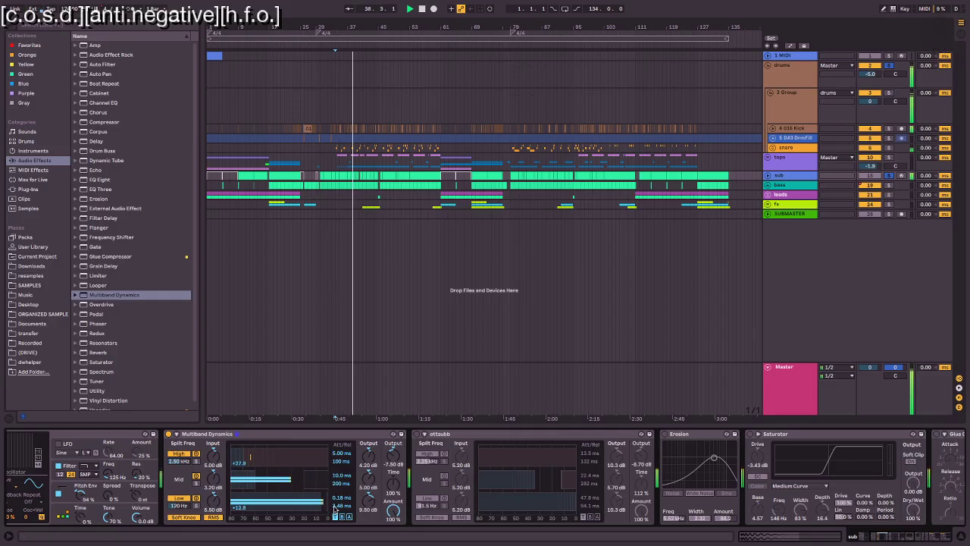
drag(336, 503, 337, 485)
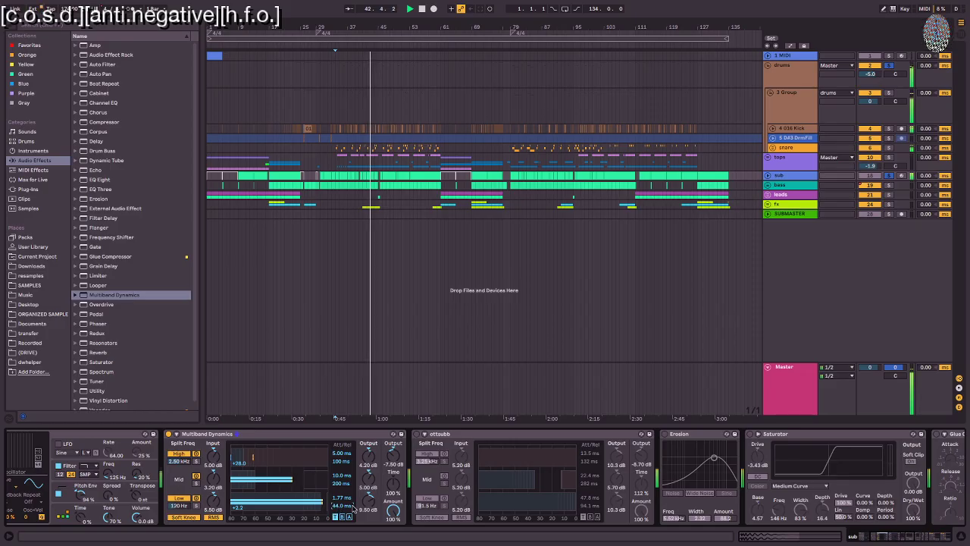
key(space)
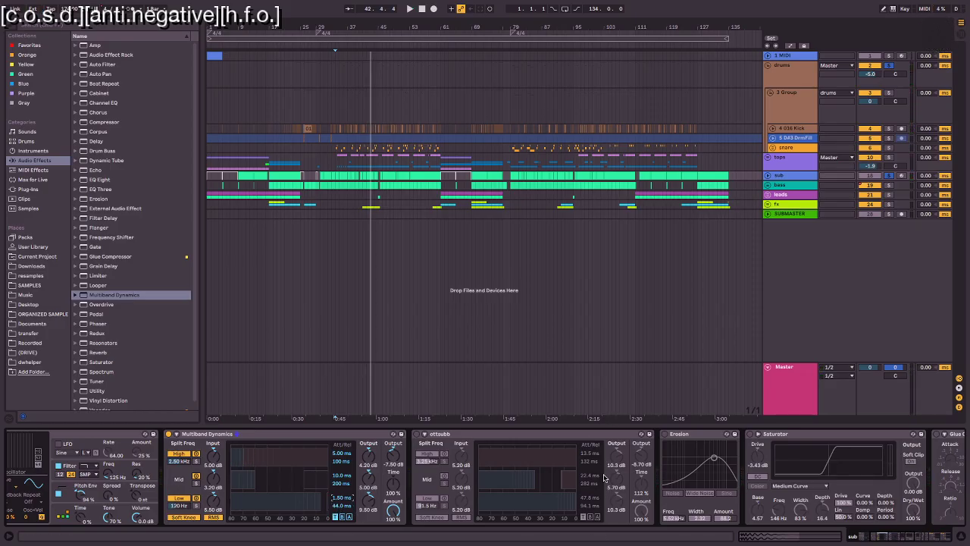
Step: Enable the Saturator on the sub track and inspect its curve type and waveshaping settings
scroll(605, 479, down, 10)
scroll(582, 474, up, 2)
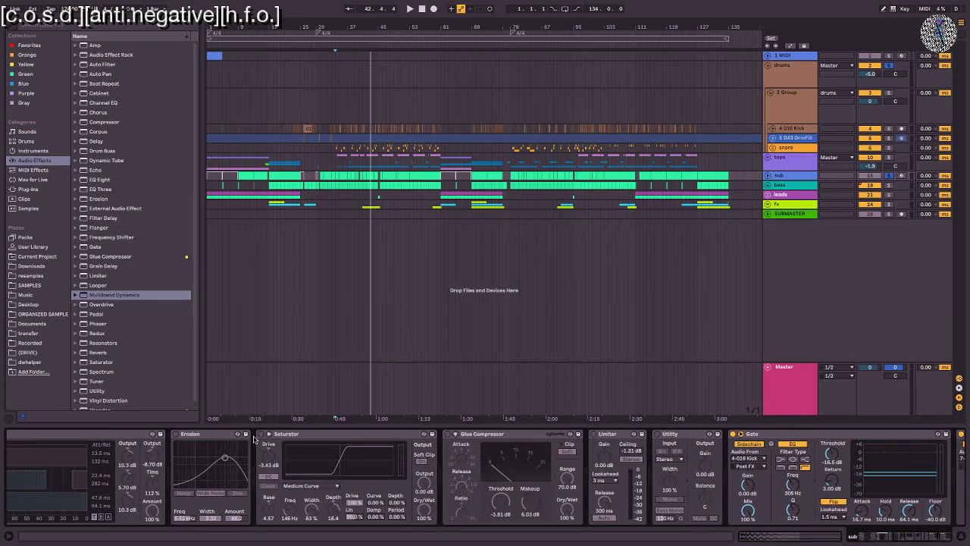
click(261, 434)
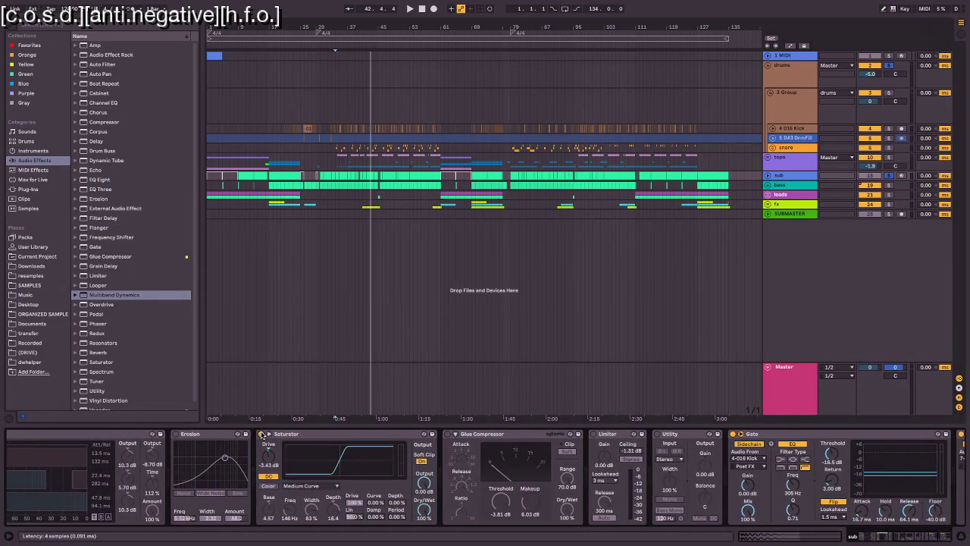
click(318, 486)
click(310, 508)
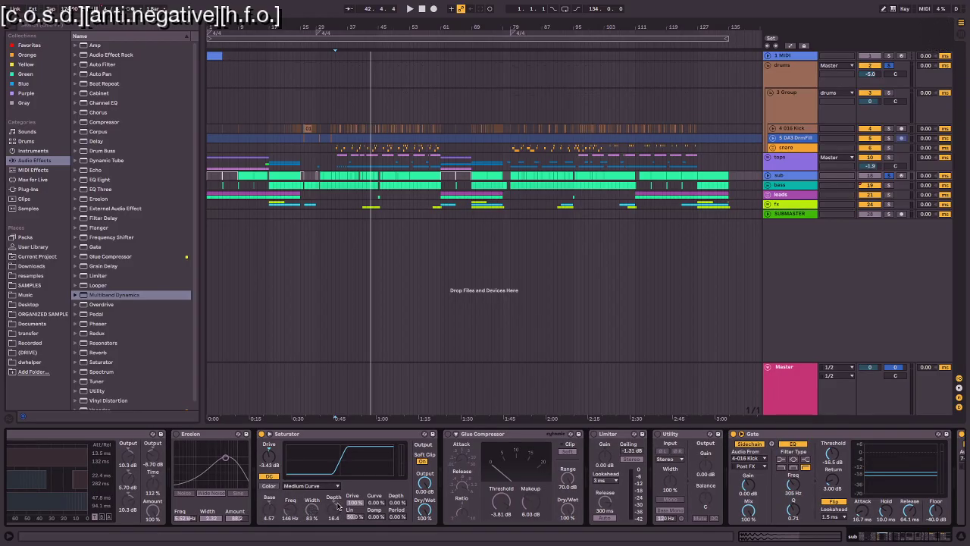
Step: Adjust the mid band's thresholds in Multiband Dynamics and audition the sub with the drums from bar 34
scroll(342, 506, left, 5)
scroll(343, 506, left, 10)
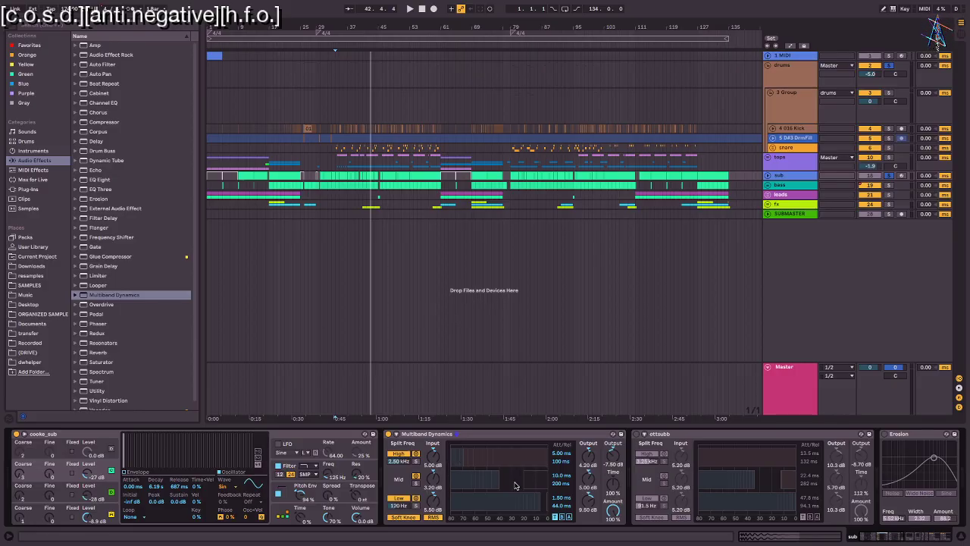
key(space)
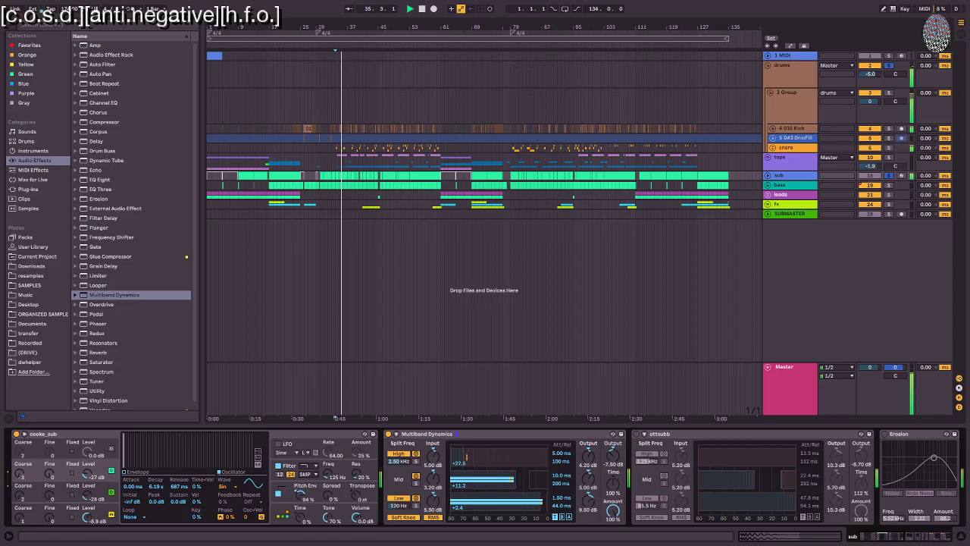
key(space)
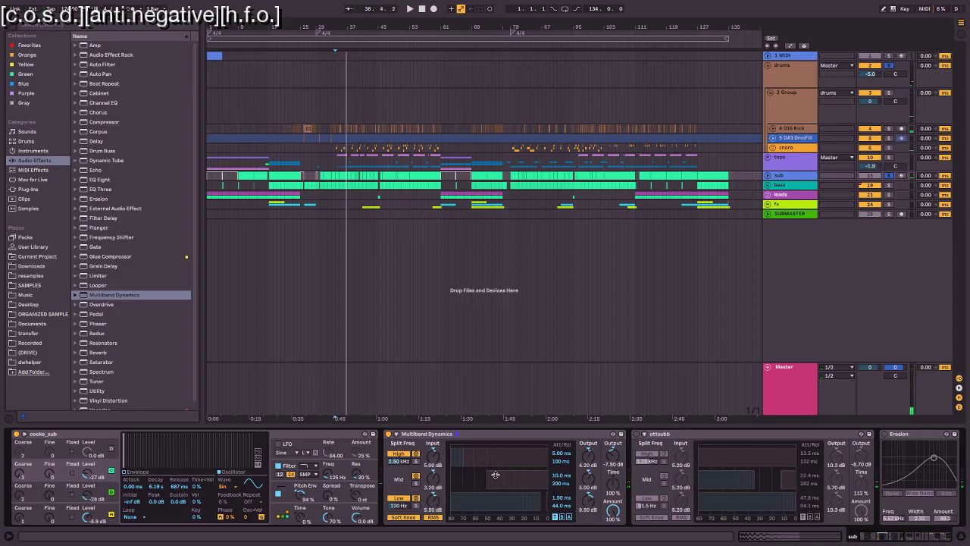
key(space)
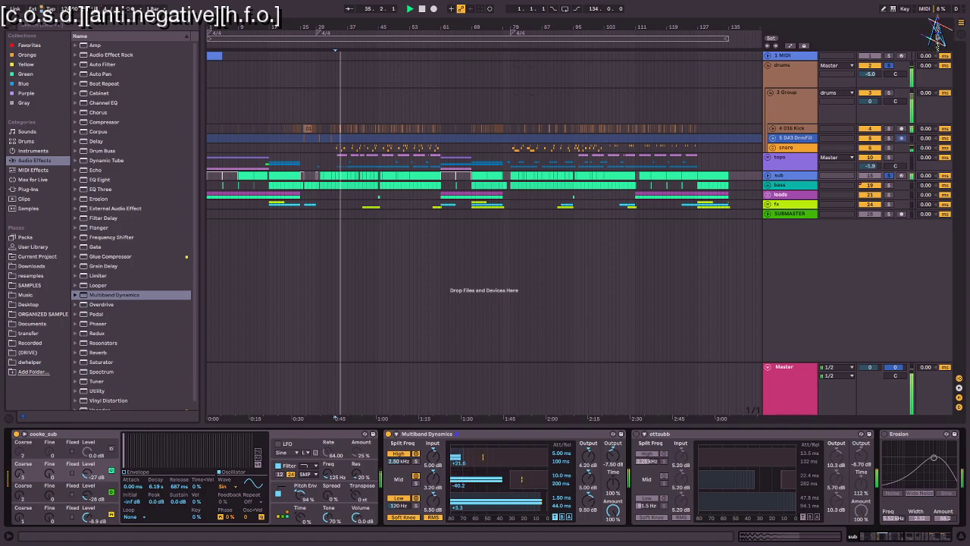
Step: Audition the sub from bar 34, stop playback, enable Erosion on the sub track, and reduce its amount to 0.01
key(space)
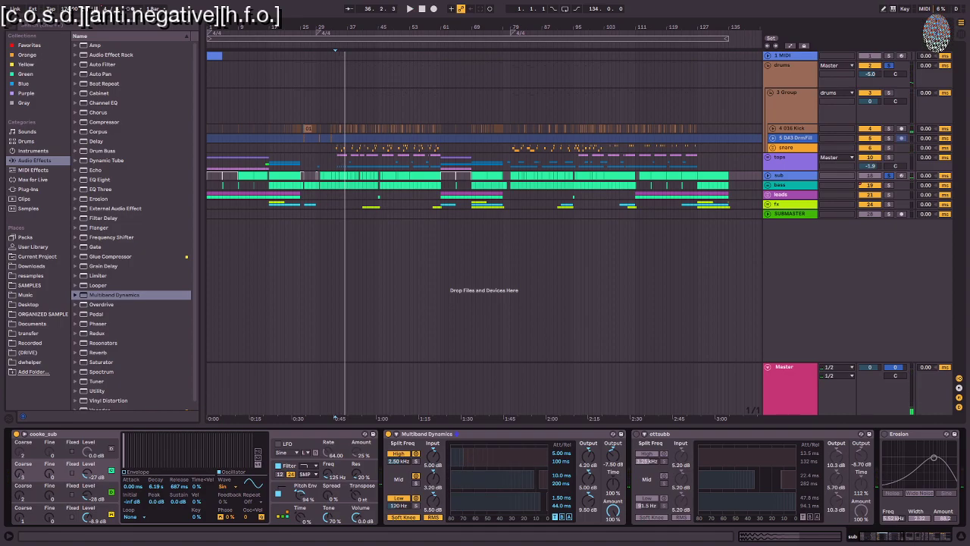
key(space)
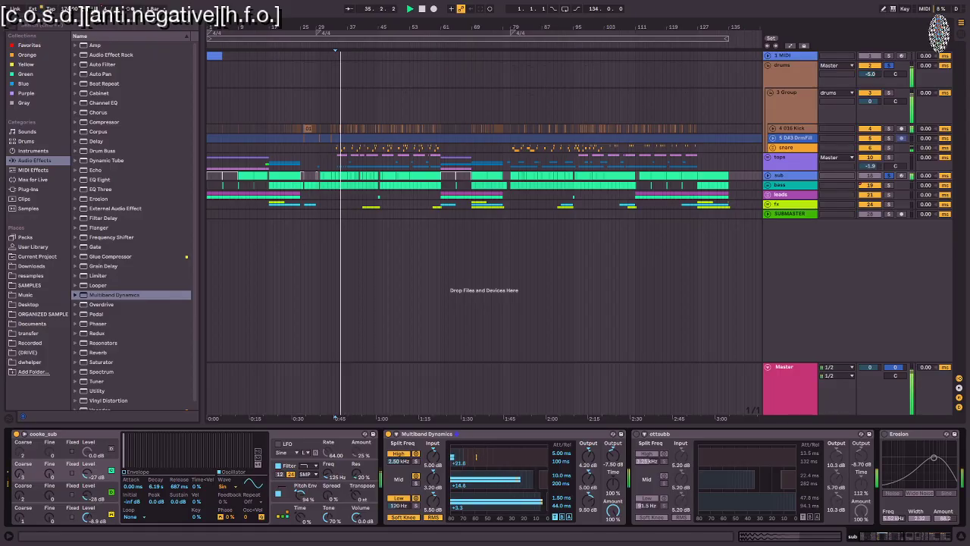
key(space)
click(941, 516)
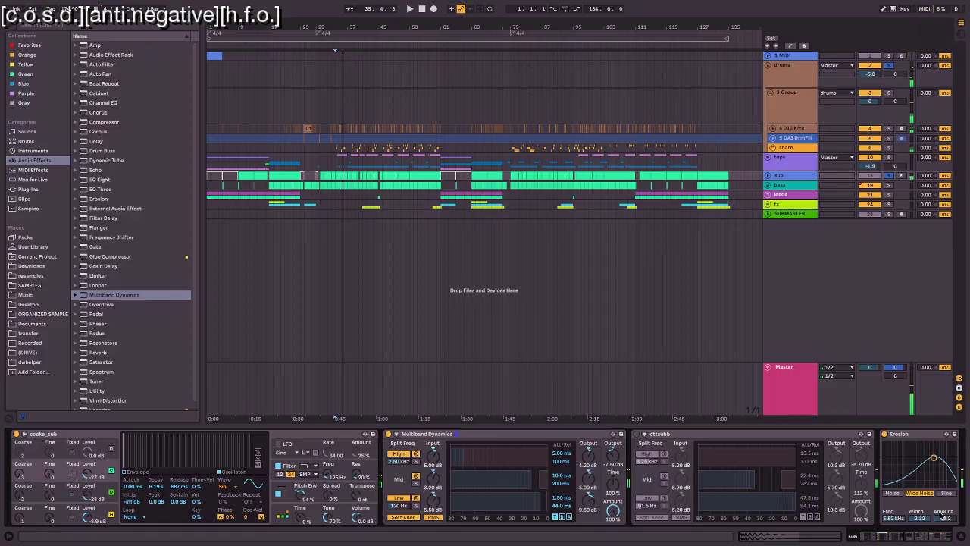
scroll(914, 500, down, 5)
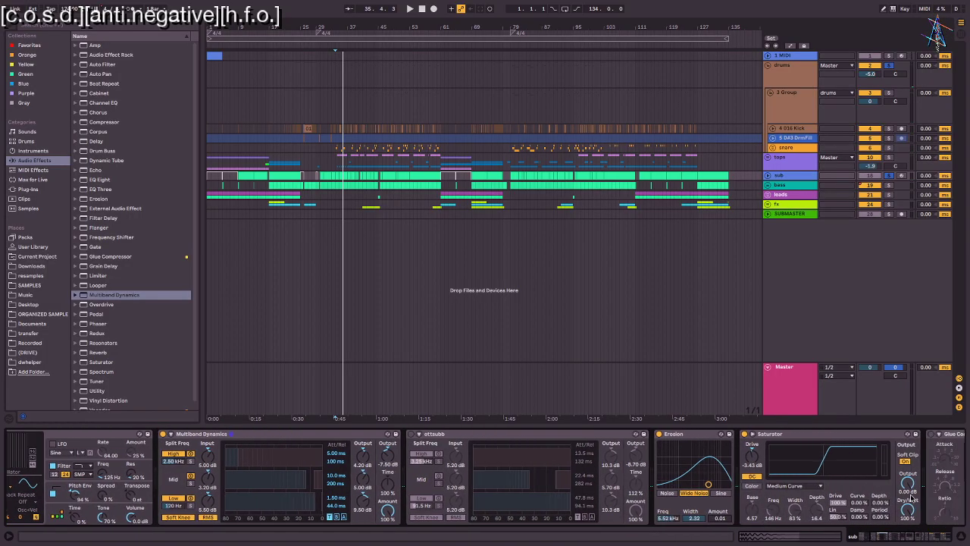
scroll(912, 498, down, 4)
scroll(625, 508, down, 1)
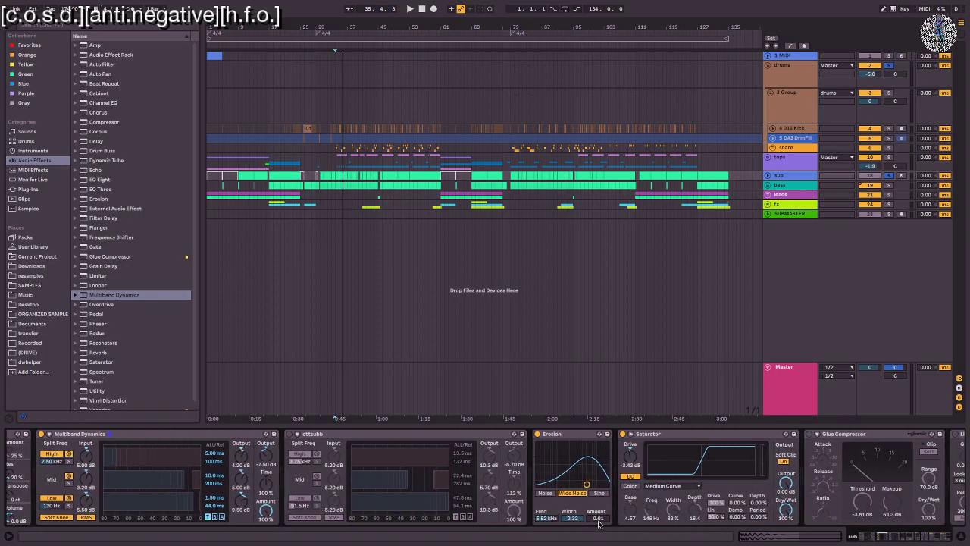
Step: Set the Saturator's drive to -6.86 dB, checking it bypassed, and raise the Erosion amount to 53.2 while playing from bar 34
click(623, 435)
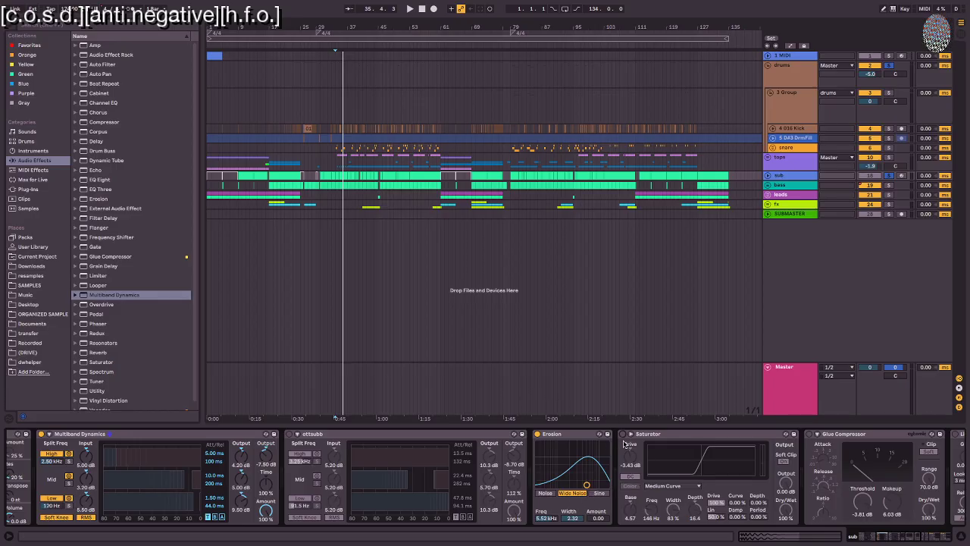
scroll(624, 443, left, 1)
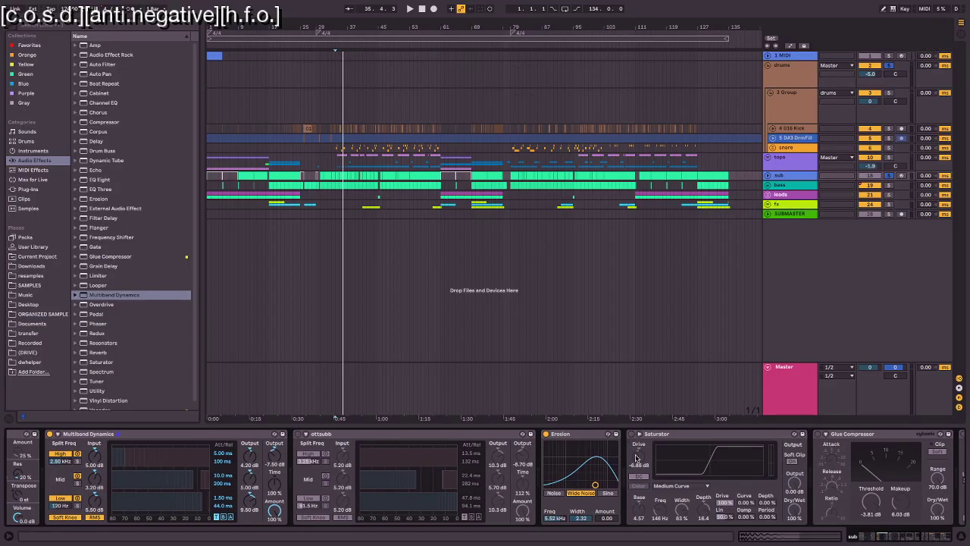
scroll(636, 460, right, 1)
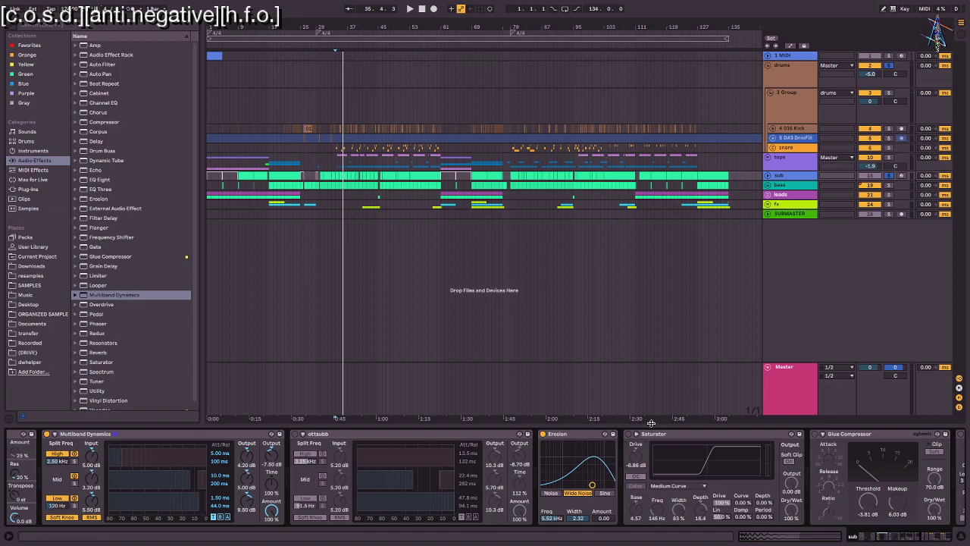
click(627, 435)
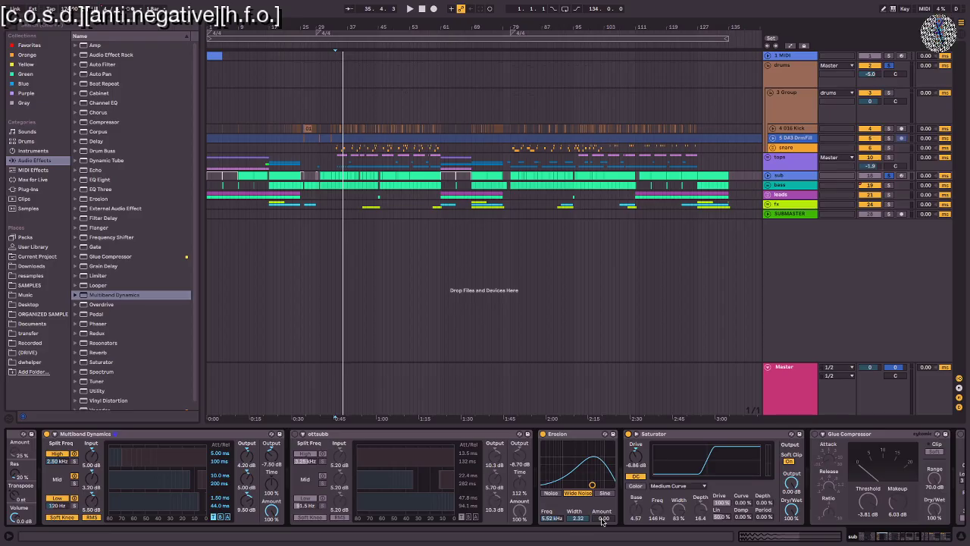
scroll(602, 522, left, 5)
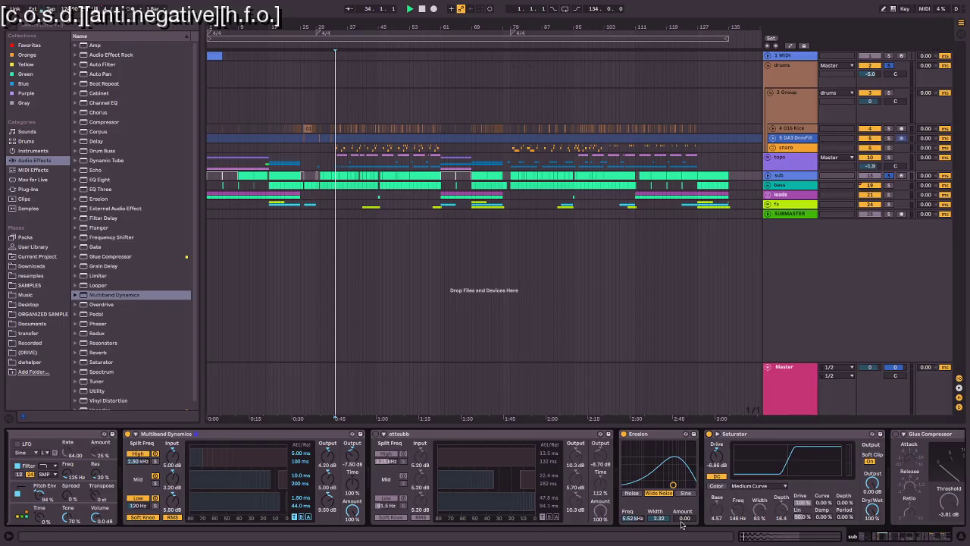
key(space)
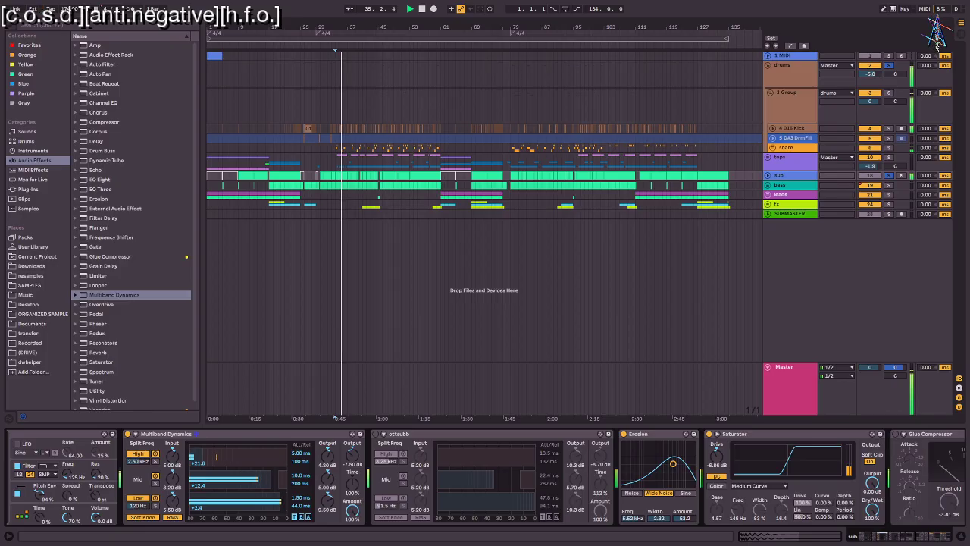
Step: Enable the Glue Compressor on the sub track with a -3.49 dB threshold and 1.59 dB makeup gain
scroll(470, 470, down, 10)
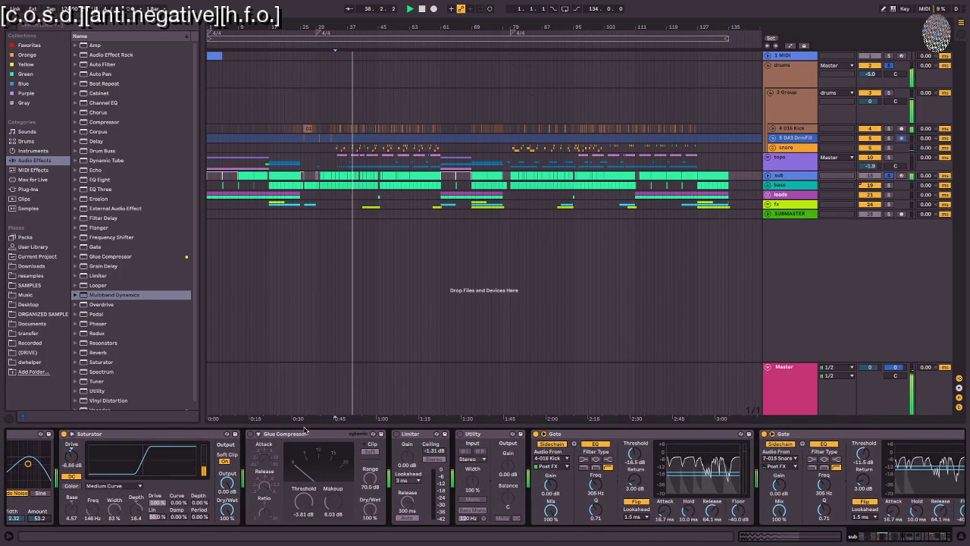
click(250, 434)
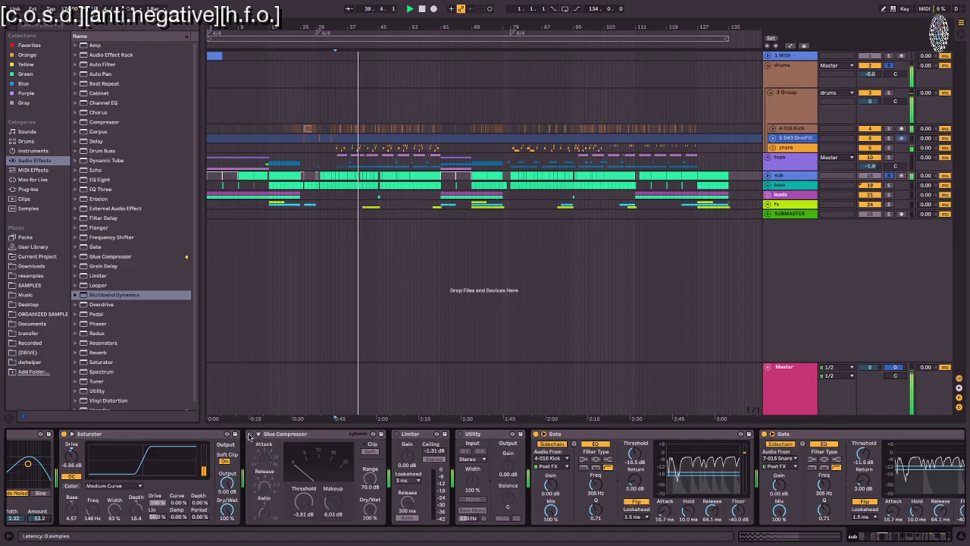
drag(333, 502, 307, 499)
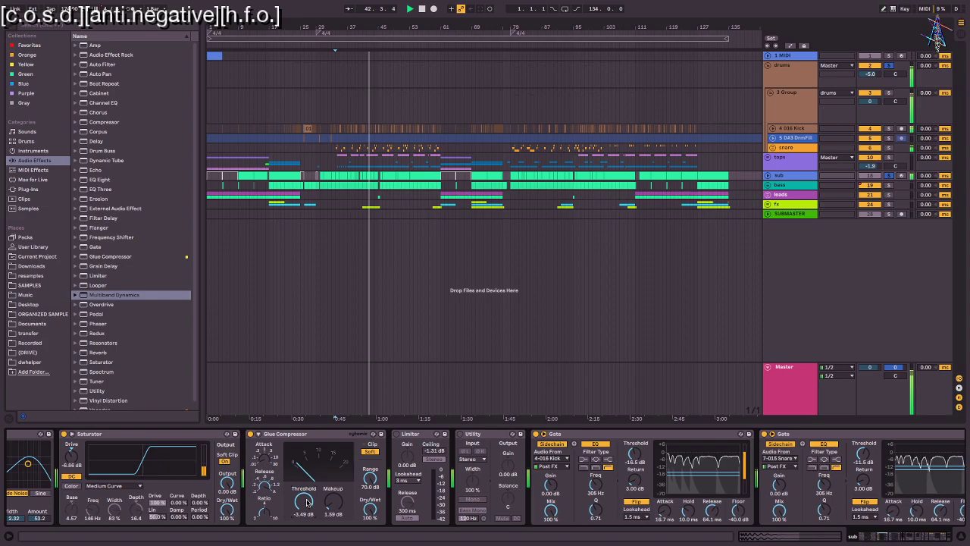
Step: Bypass Multiband Dynamics and Erosion to compare the sub, stop playback, and re-enable Multiband Dynamics
scroll(307, 492, up, 10)
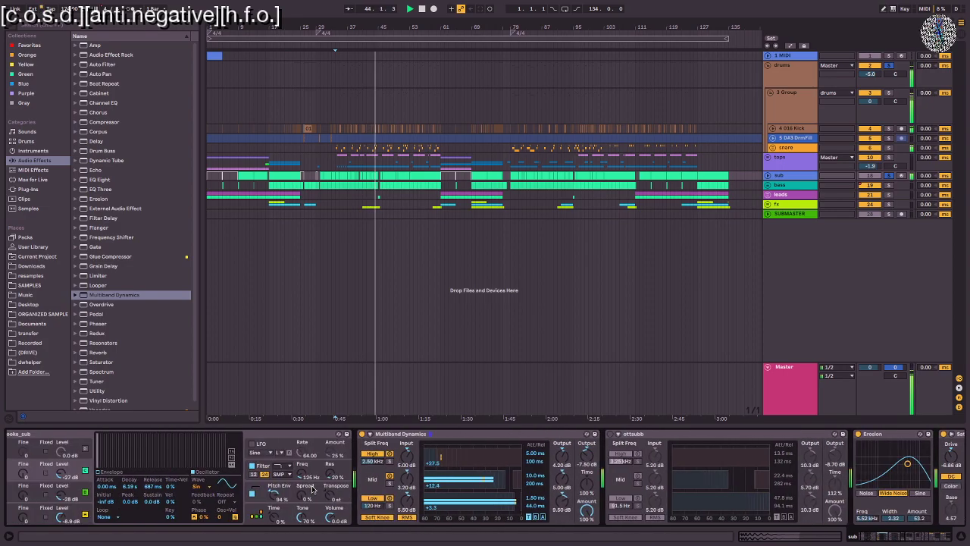
click(363, 433)
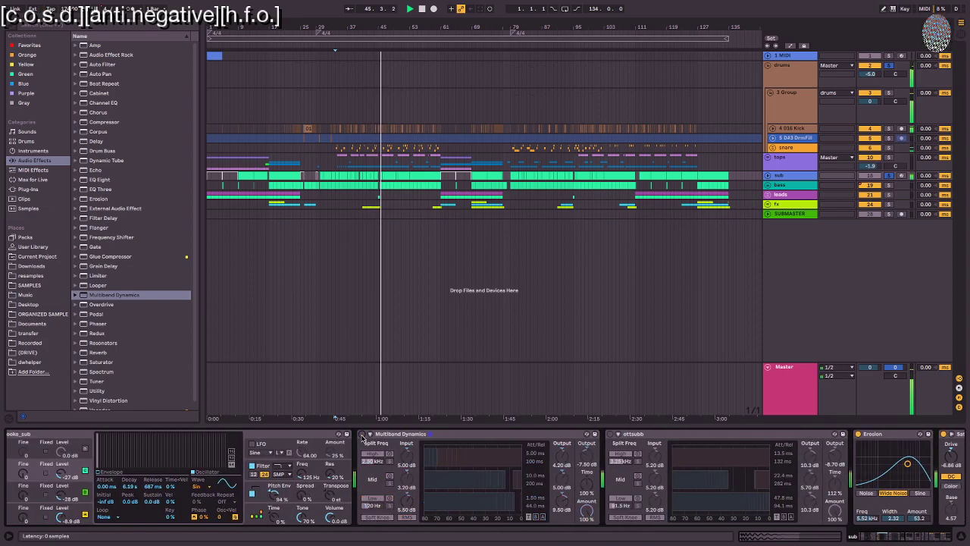
click(858, 434)
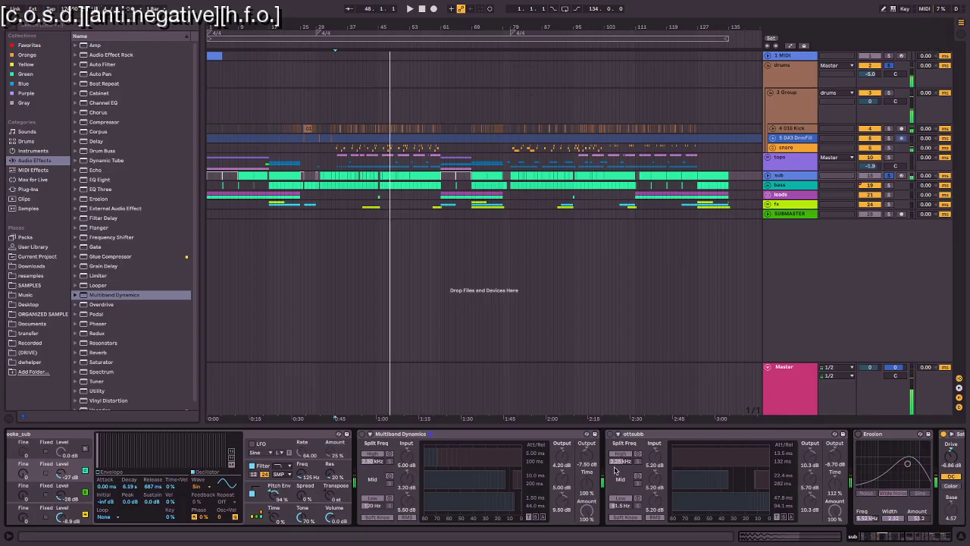
scroll(615, 470, down, 1)
click(361, 435)
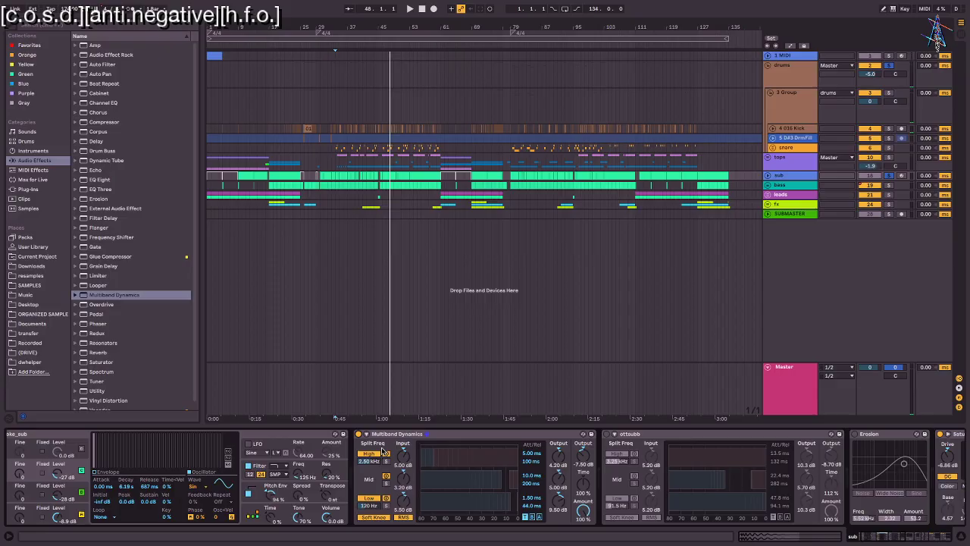
Step: Audition the sub from bar 34 with cooke_sub's oscillators B and C muted, switch both back on, and stop playback
scroll(360, 460, down, 2)
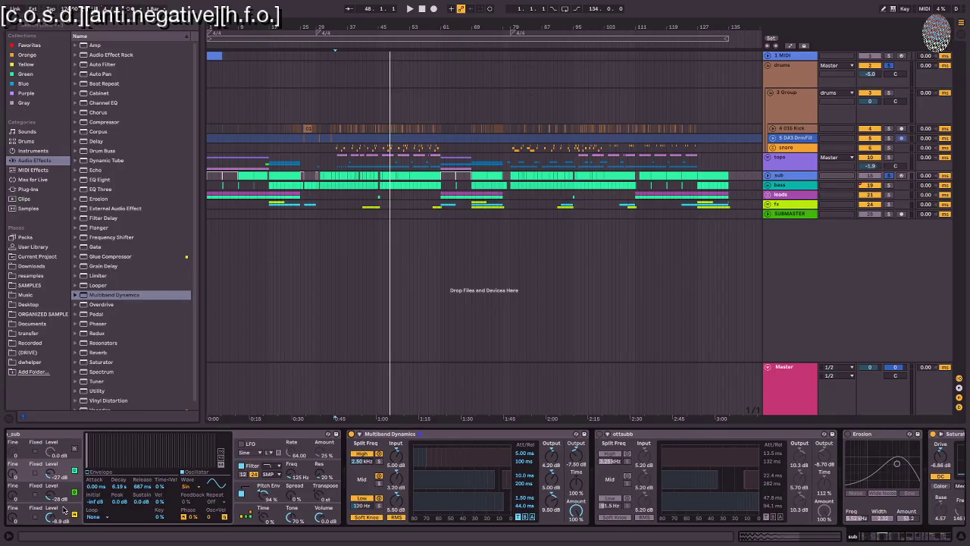
scroll(61, 498, up, 3)
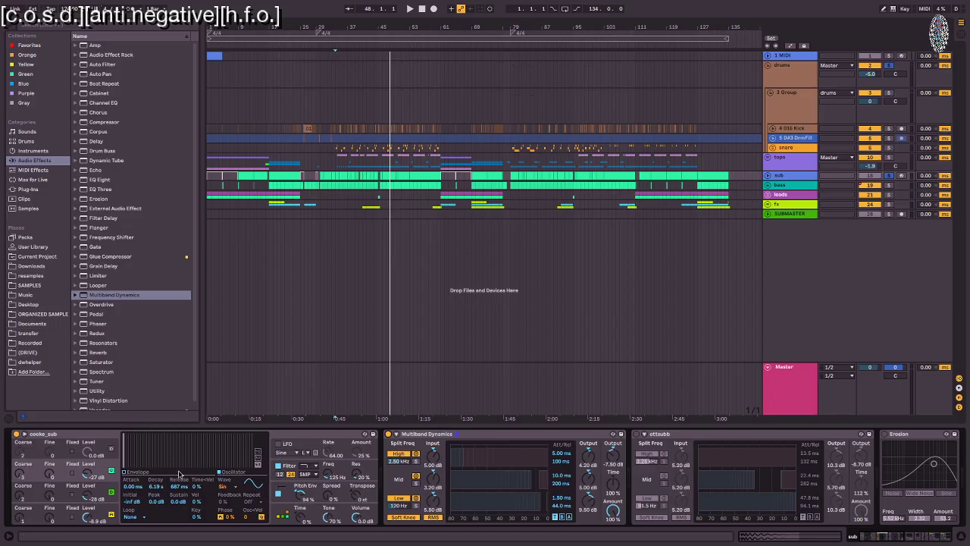
key(space)
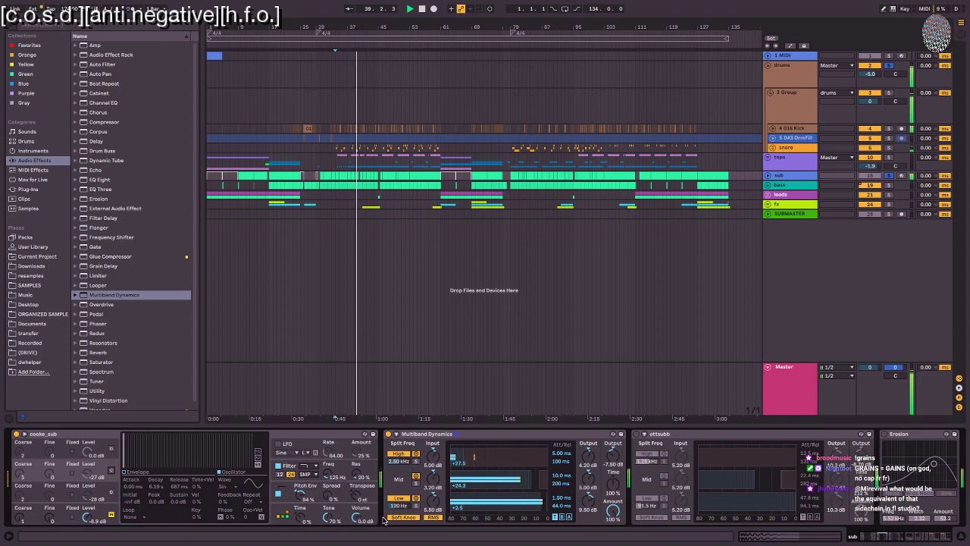
click(111, 492)
click(112, 470)
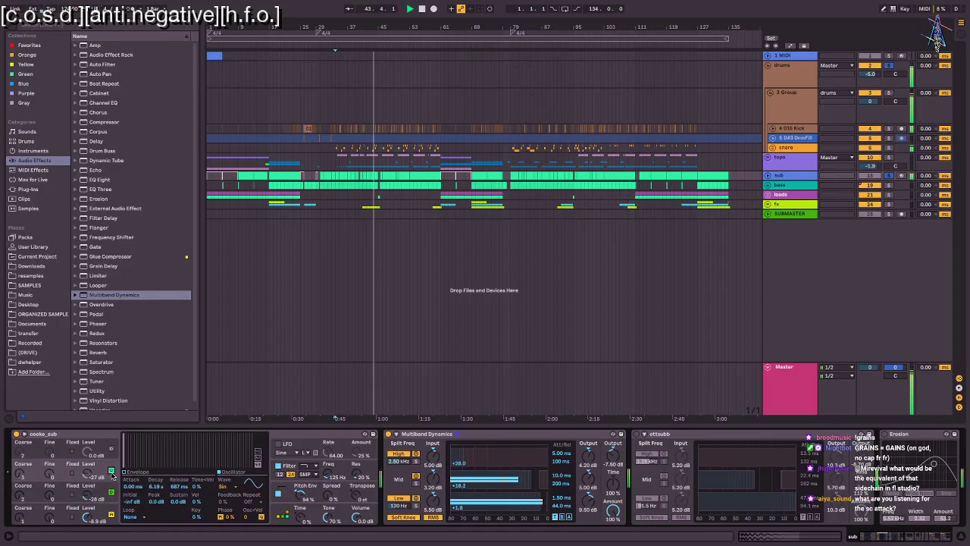
key(space)
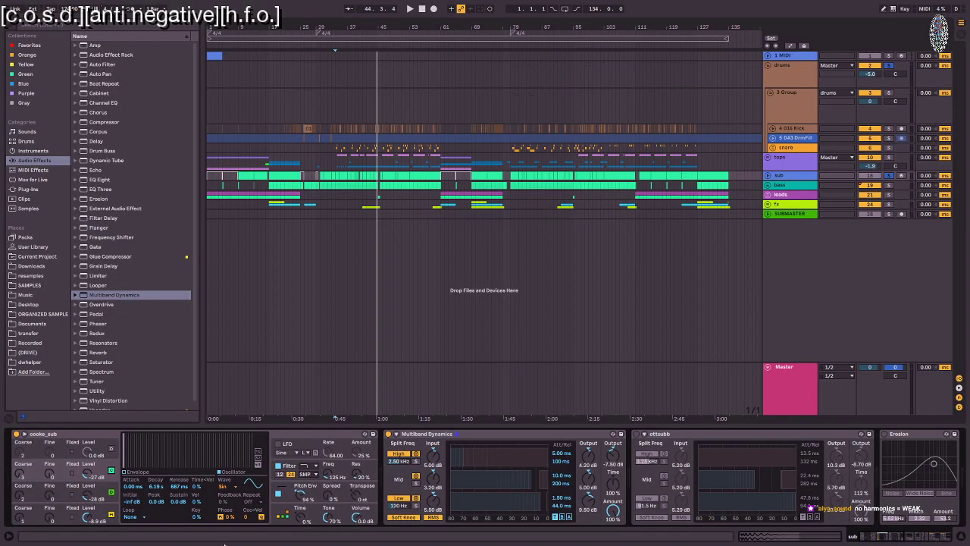
Step: Raise the threshold of the sub's kick-triggered Gate to -8.37 dB while playing from bar 22
scroll(602, 487, down, 10)
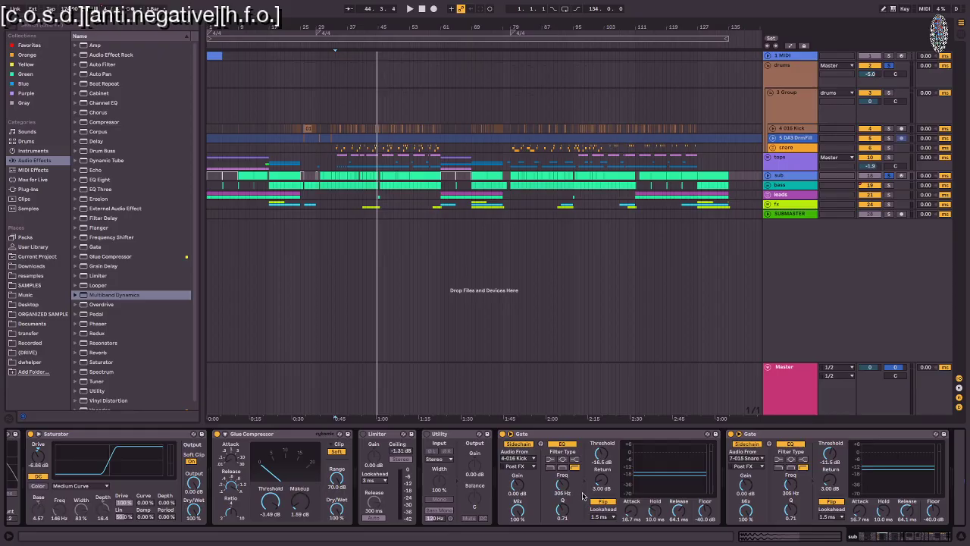
click(584, 433)
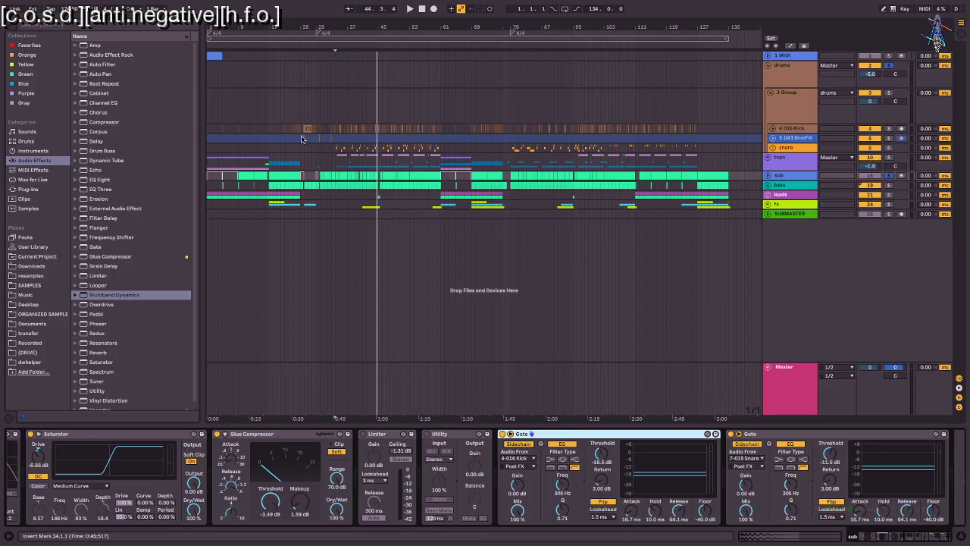
click(270, 121)
click(289, 130)
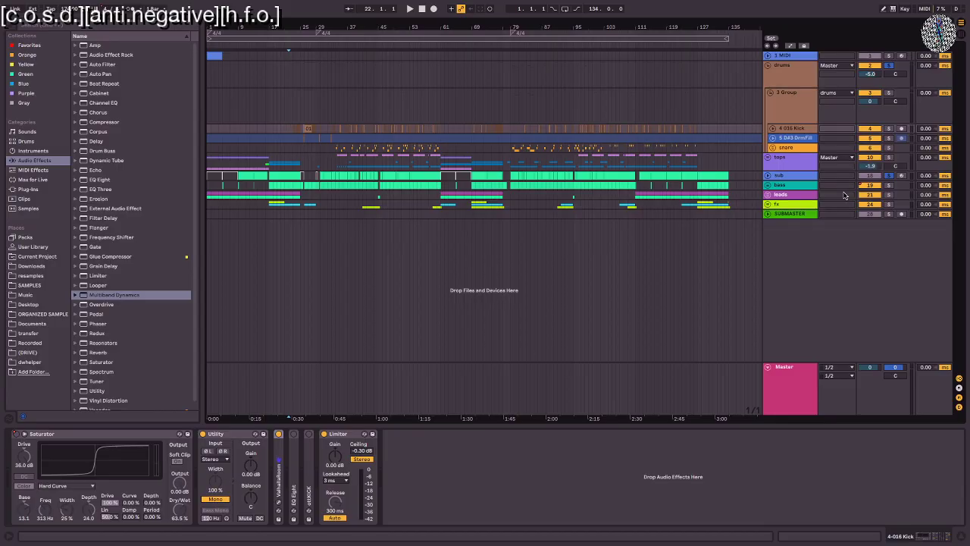
click(785, 177)
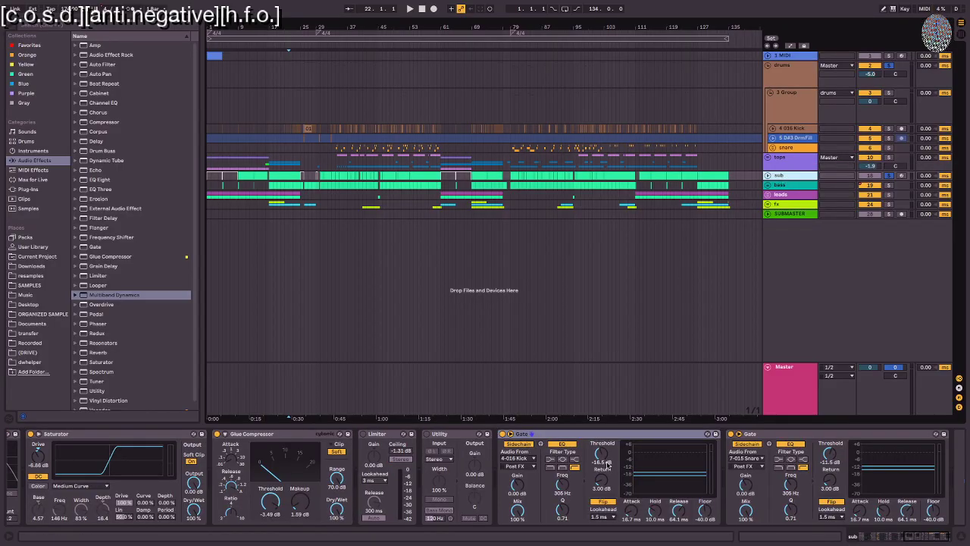
drag(606, 465, 607, 447)
key(space)
drag(602, 461, 601, 446)
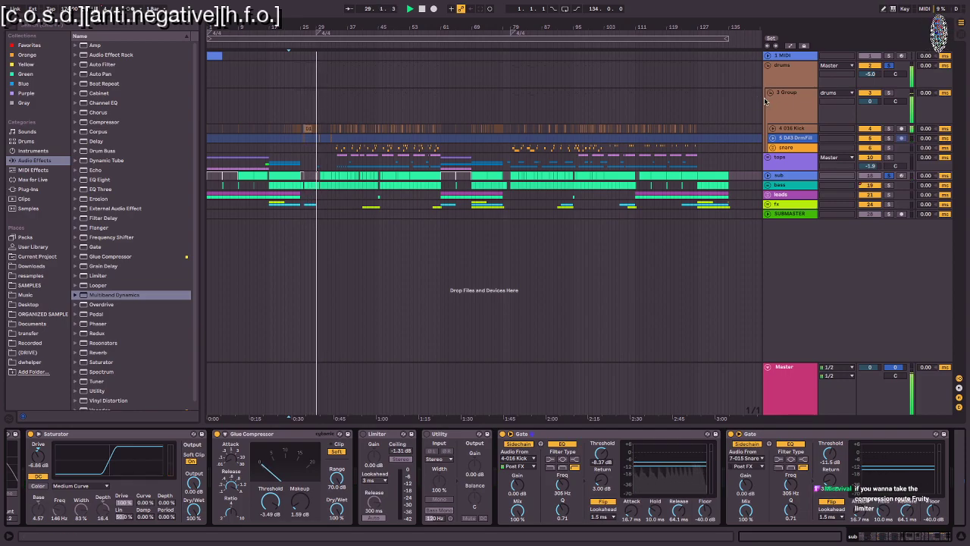
Step: Inspect the ValhallaRoom reverb settings on the kick track and close the plug-in window
click(792, 128)
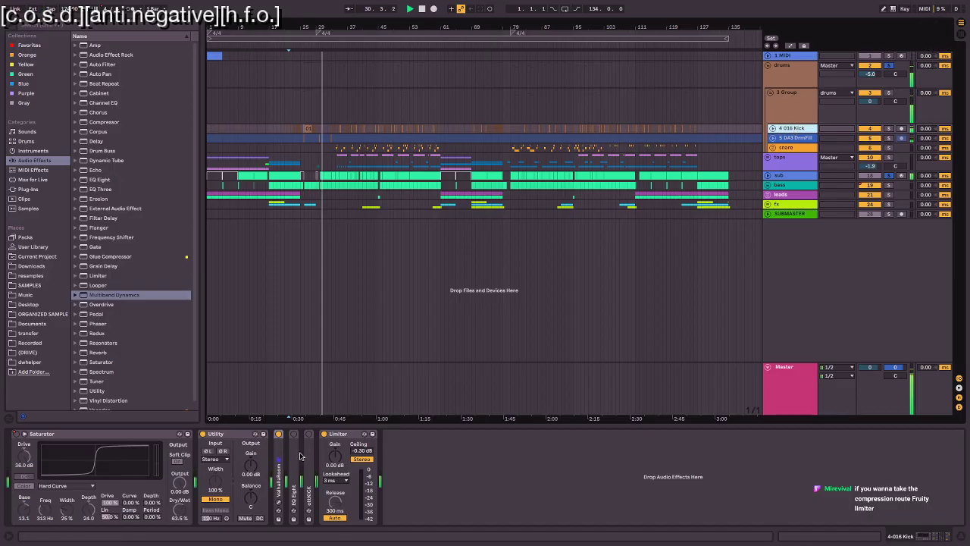
double_click(279, 463)
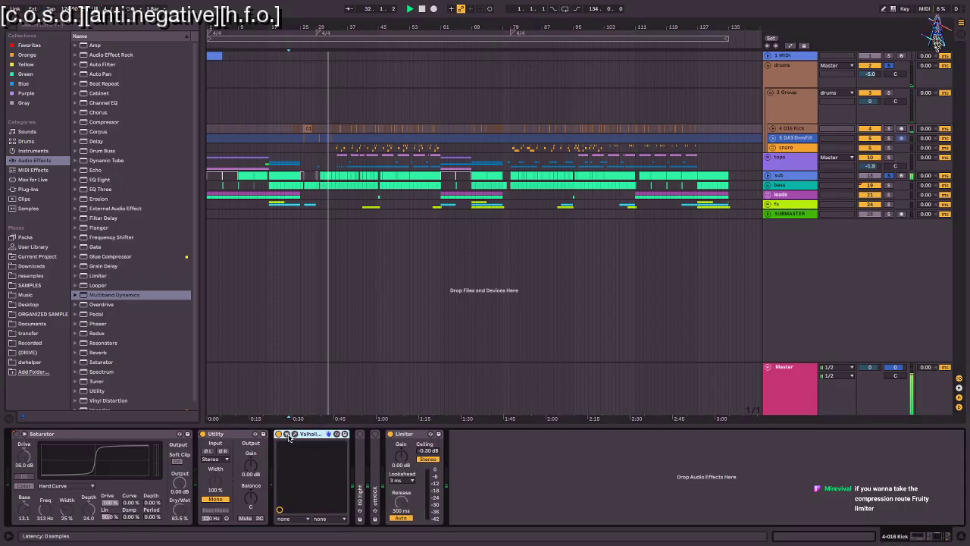
click(287, 435)
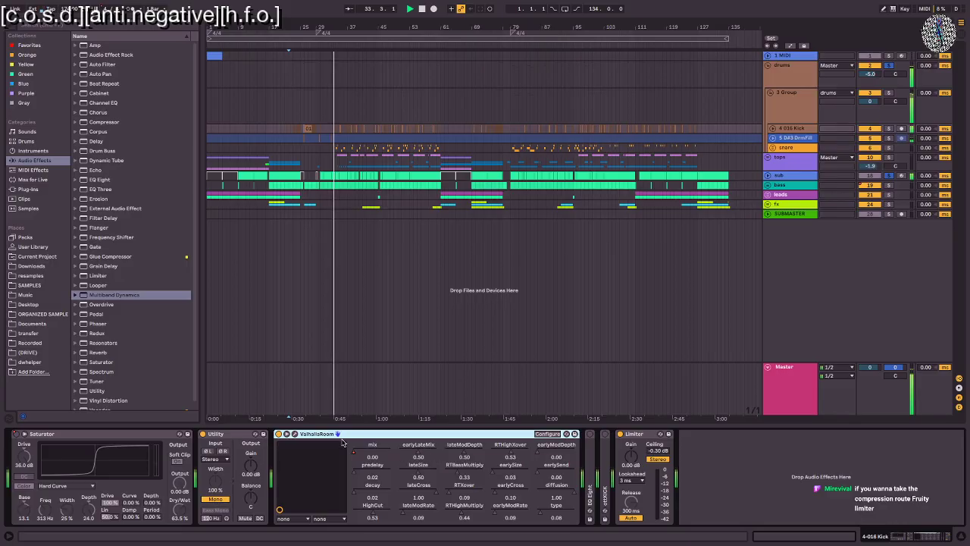
click(295, 435)
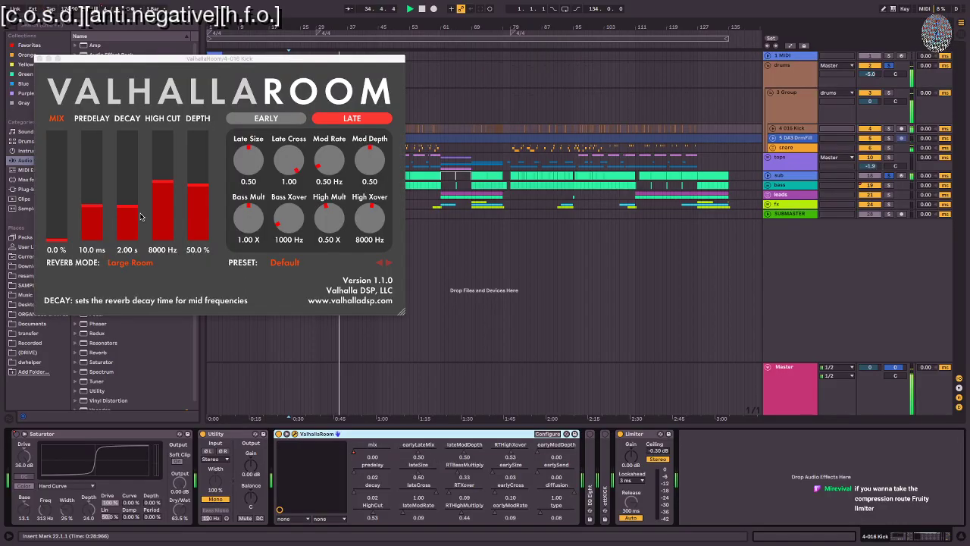
click(40, 59)
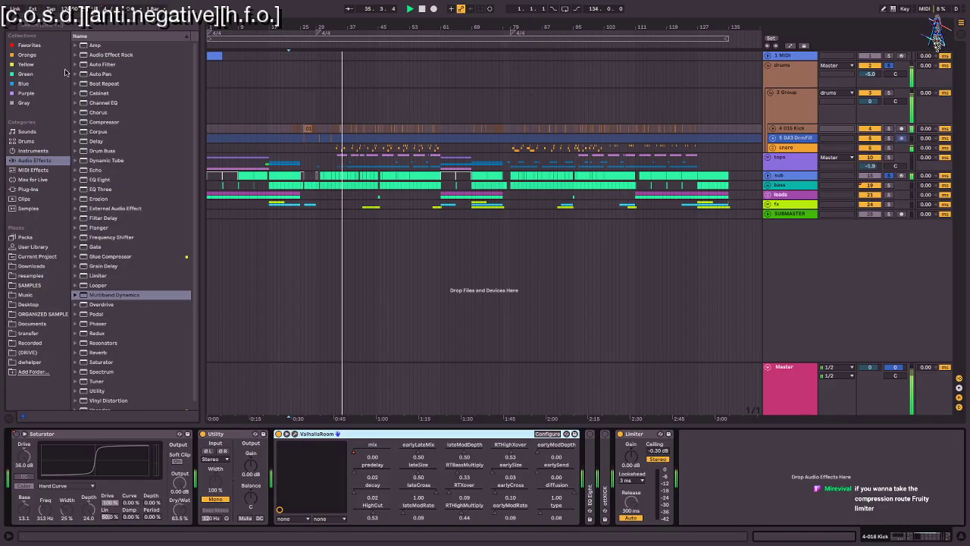
Step: Re-enable Erosion on the sub track, set its amount to 41.1, and stop playback
click(788, 175)
scroll(160, 438, left, 5)
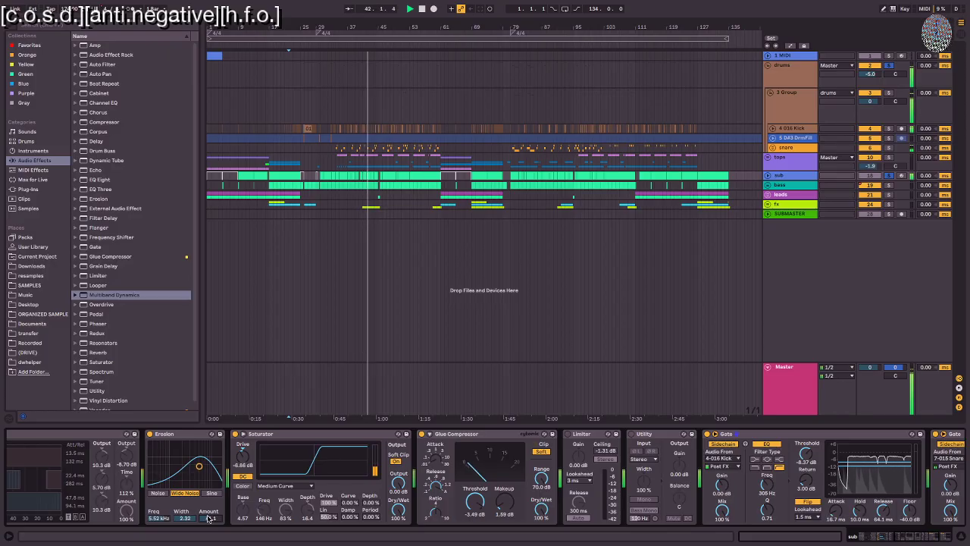
scroll(357, 494, left, 5)
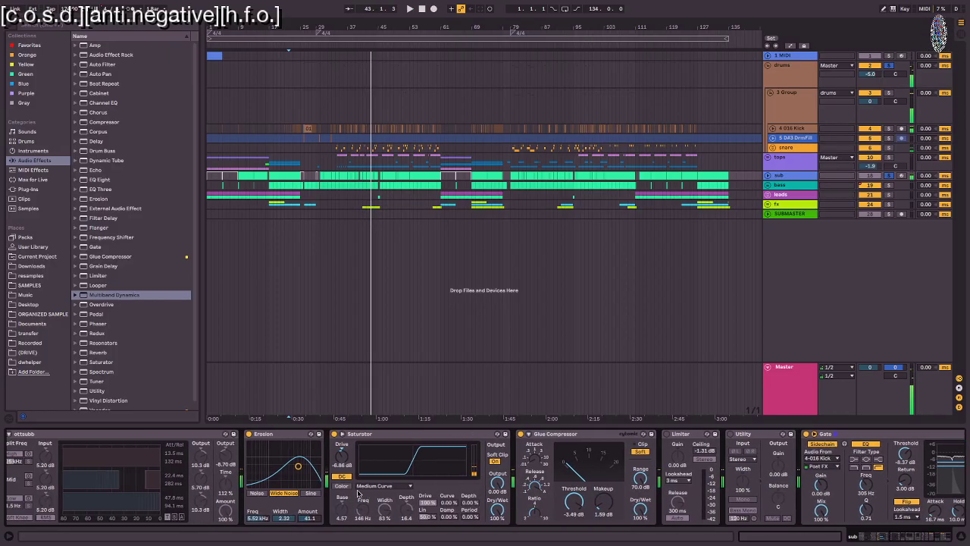
Step: Search the library for "pro q" and insert FF Pro-Q 3 on the sub track between Saturator and Glue Compressor
scroll(358, 494, left, 2)
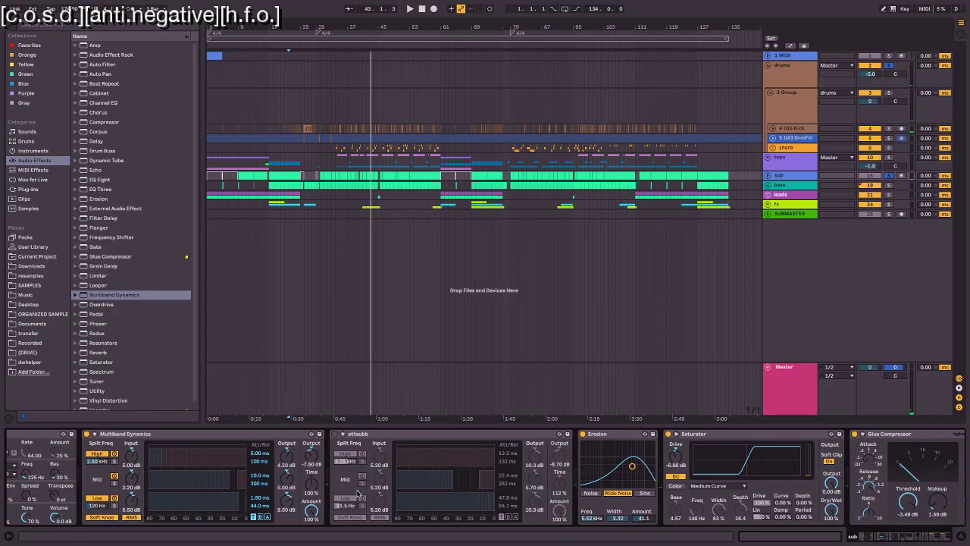
key(ctrl+f)
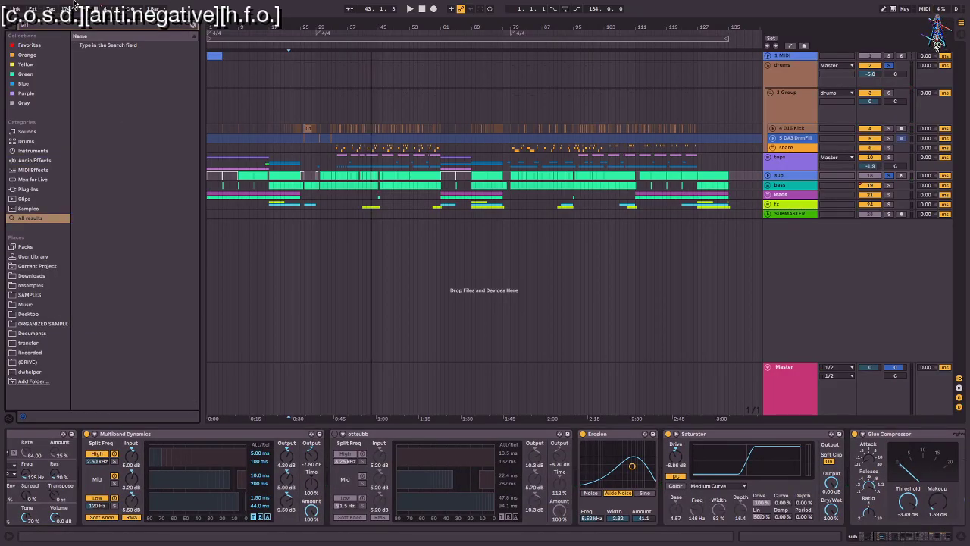
text(pro)
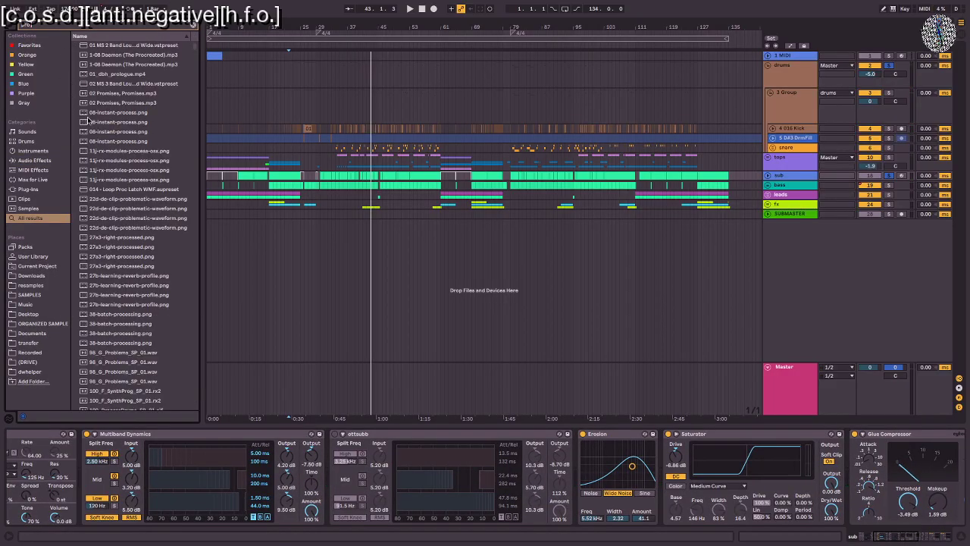
text( q)
drag(106, 123, 899, 448)
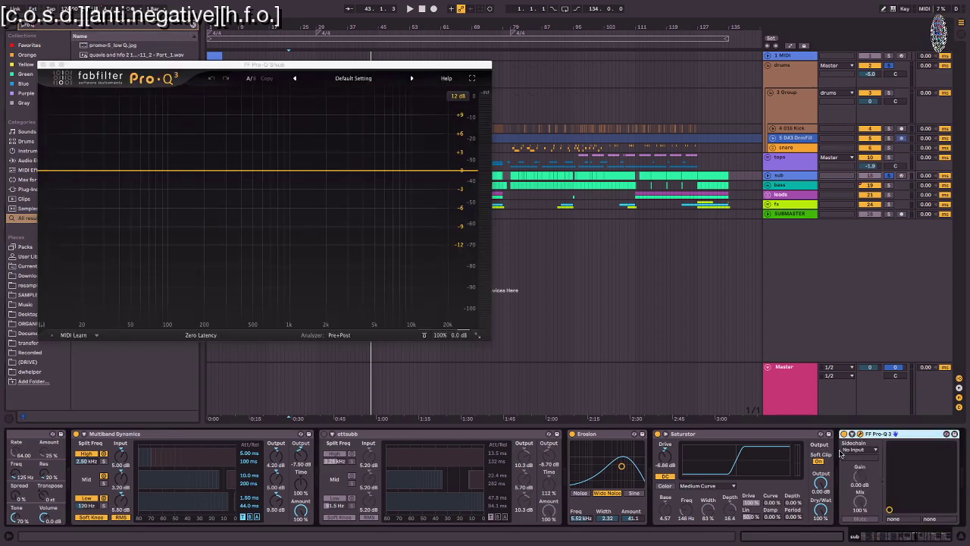
scroll(753, 474, right, 5)
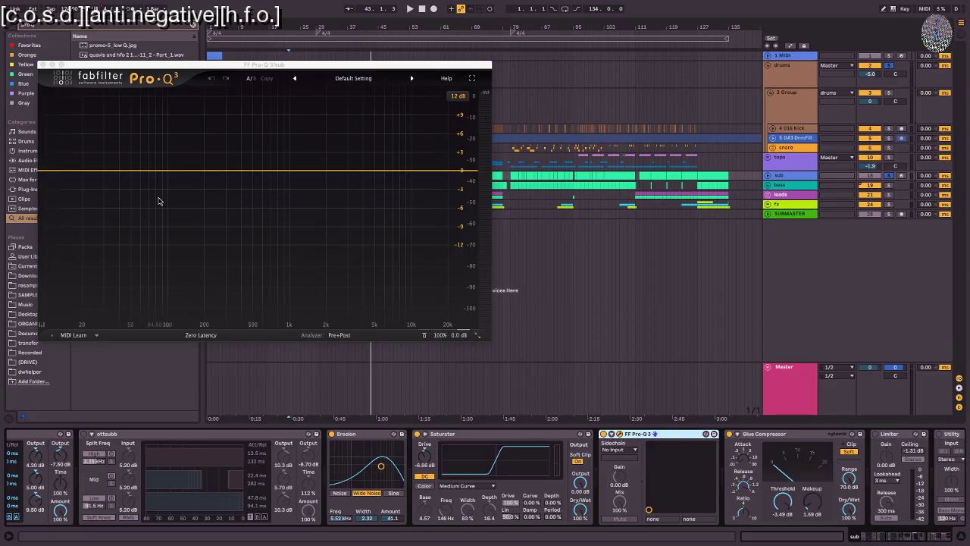
Step: Create a bell band in Pro-Q 3 and shape it into a narrow cut of about 3.5 dB near 170 Hz
drag(197, 177, 223, 148)
scroll(239, 461, left, 10)
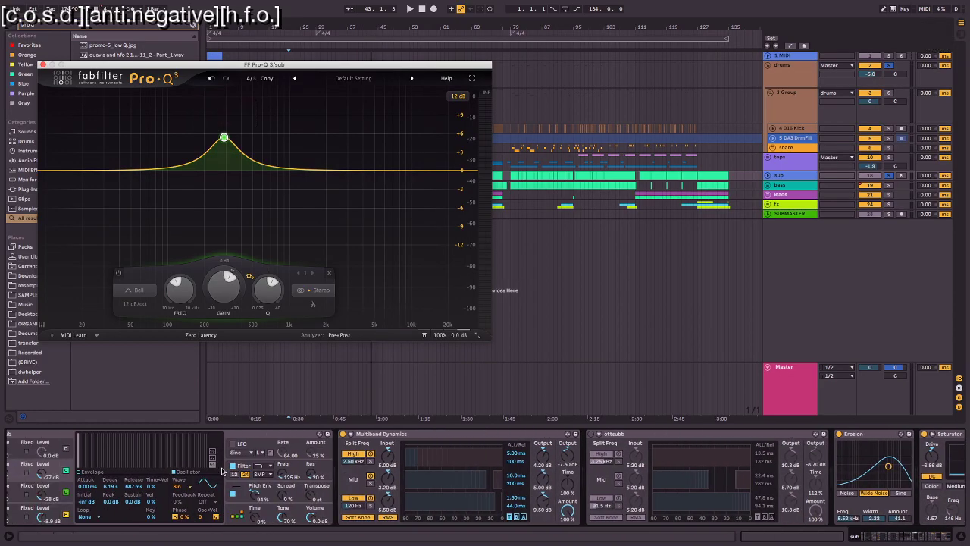
scroll(241, 460, right, 15)
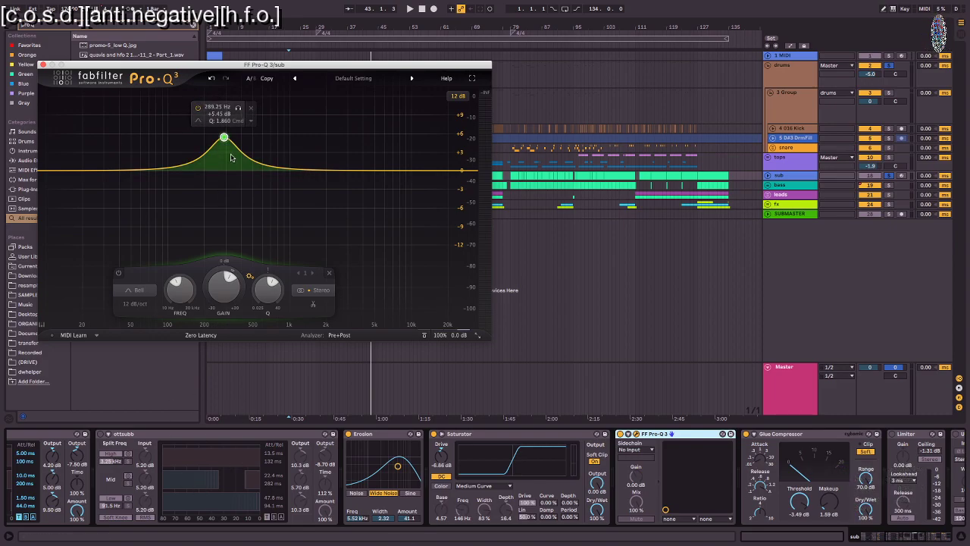
drag(225, 139, 187, 176)
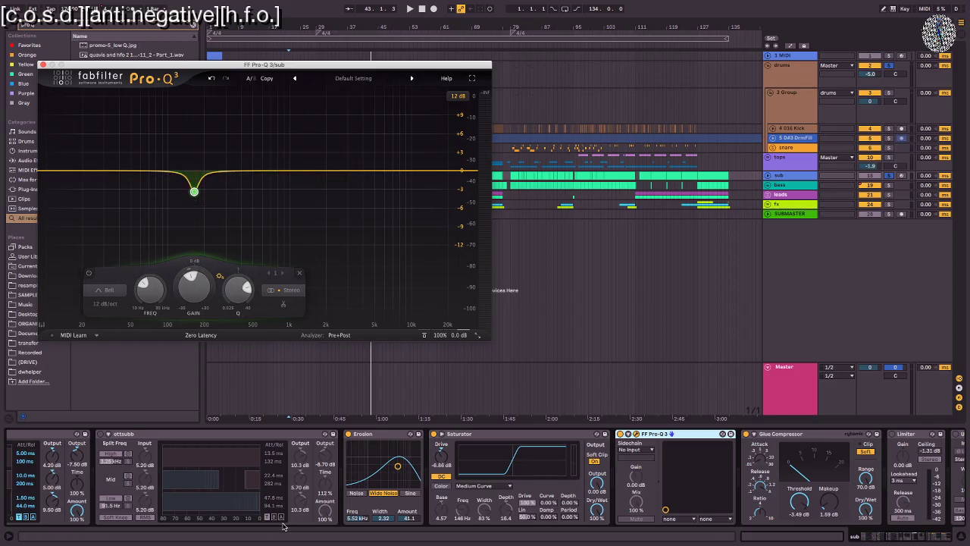
Step: Switch off cooke_sub's oscillator C, set oscillator B's level to -25 dB, and audition the change
scroll(284, 523, left, 5)
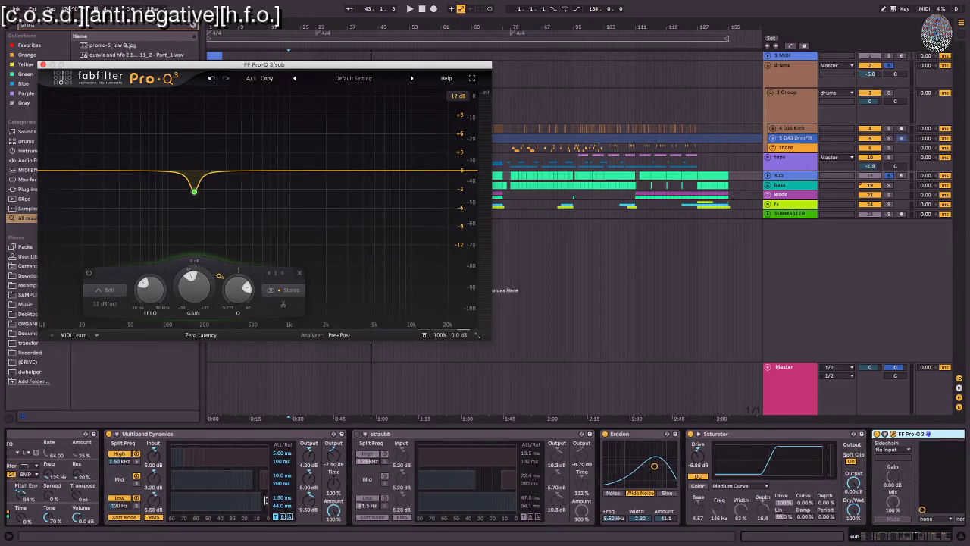
scroll(267, 504, left, 6)
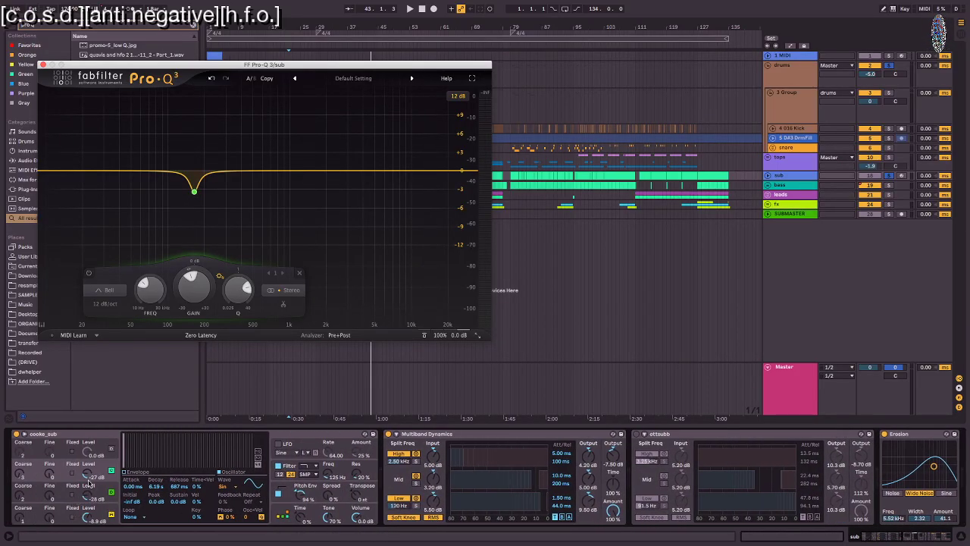
click(110, 472)
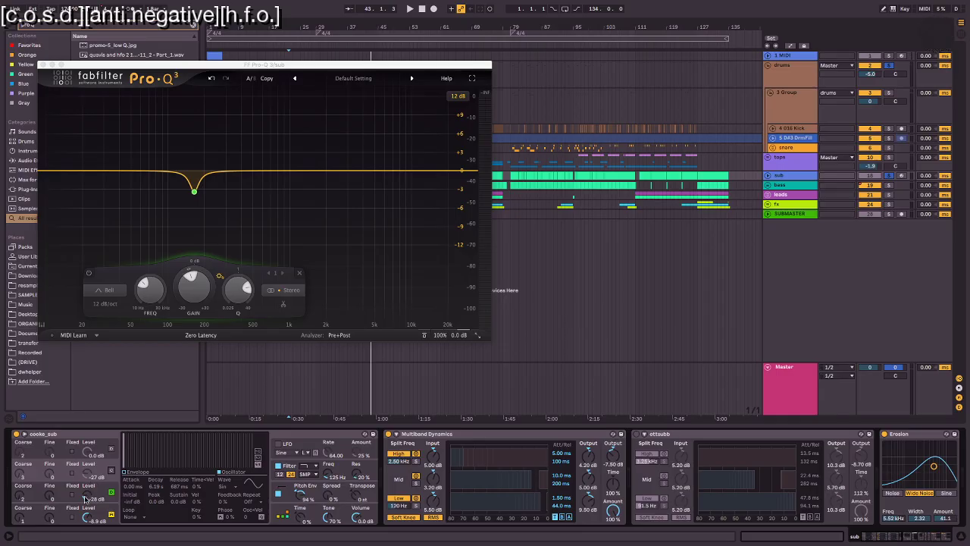
click(86, 499)
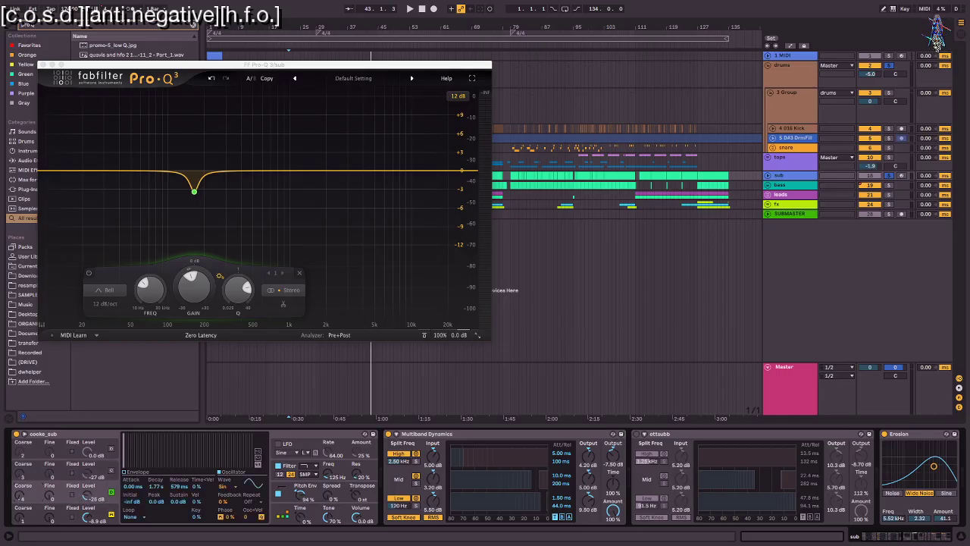
key(space)
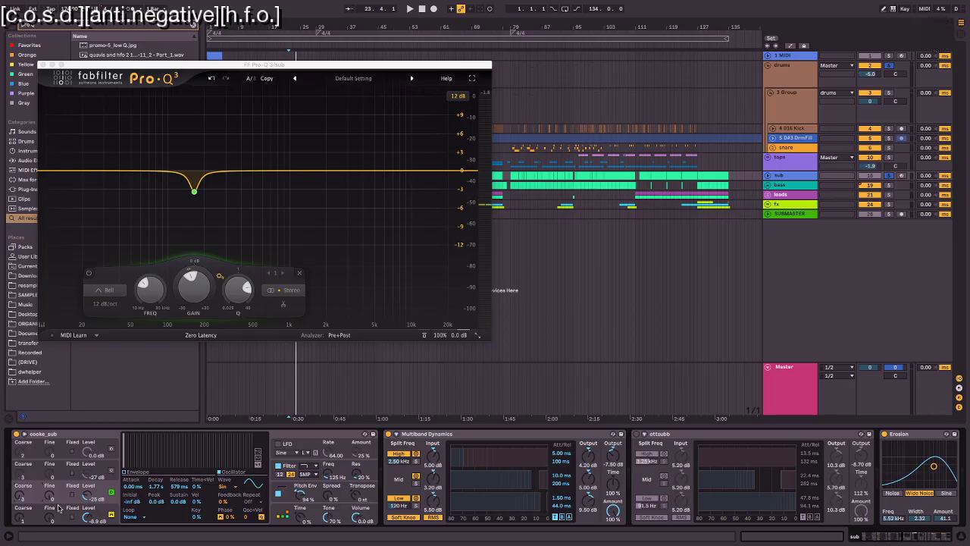
key(space)
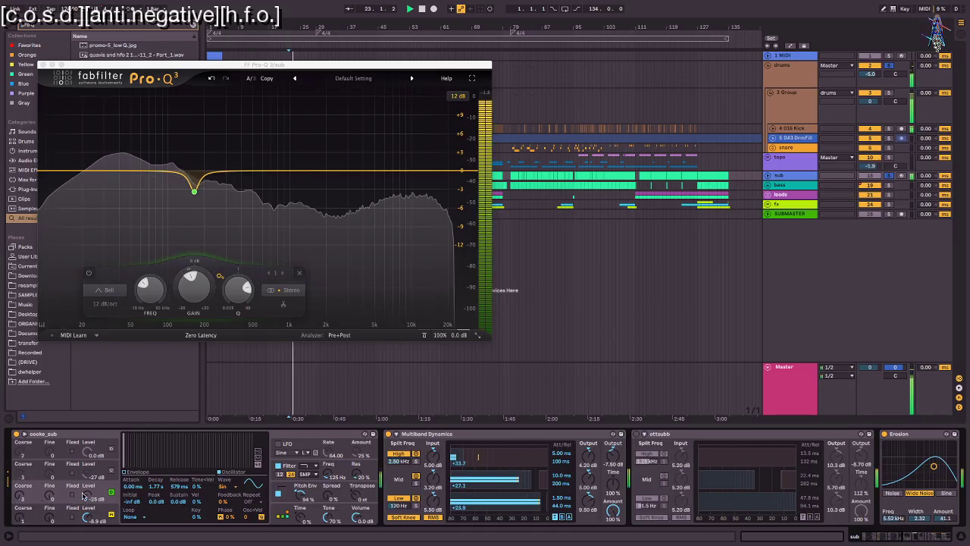
Step: While playing from bar 79, re-enable cooke_sub's oscillator C at -29 dB, set oscillator B to -30 dB, and close the Pro-Q 3 window
click(526, 132)
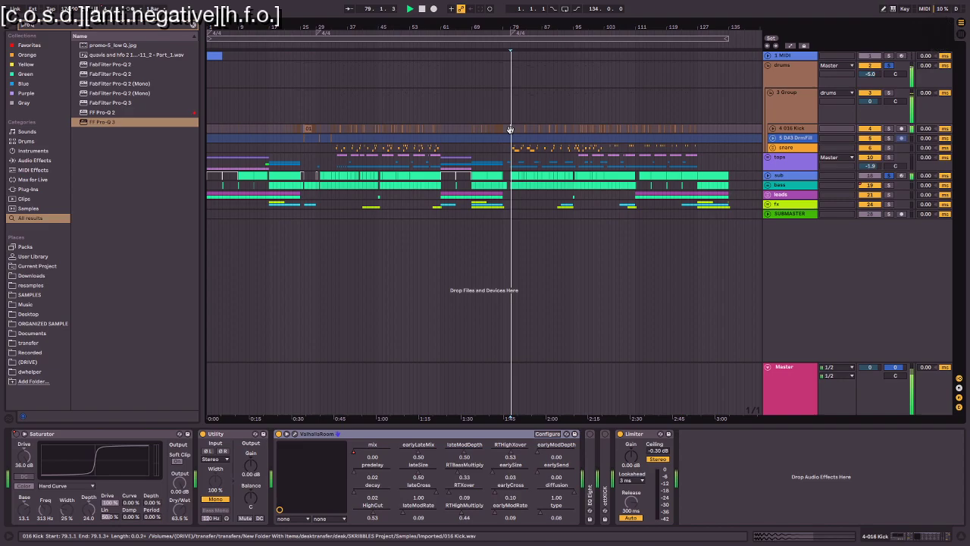
click(700, 179)
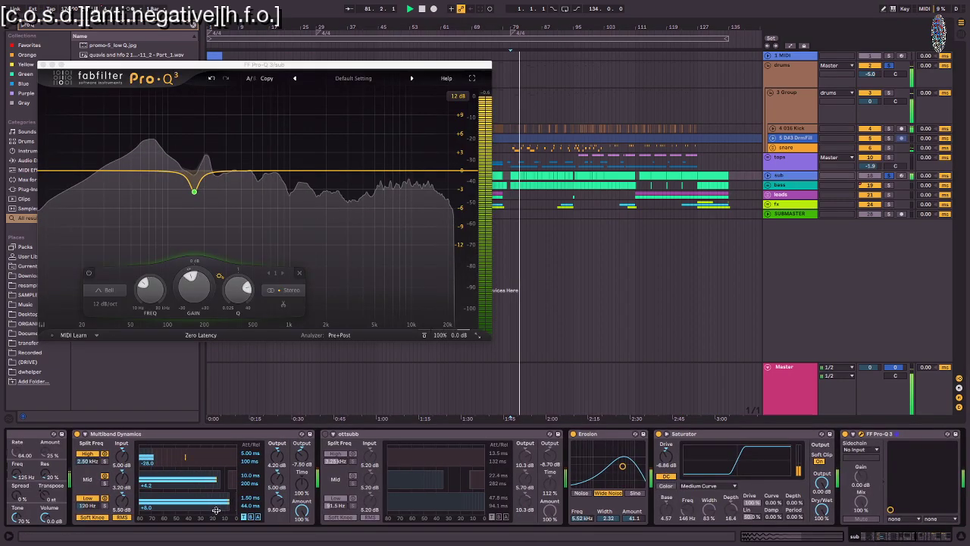
scroll(216, 510, left, 5)
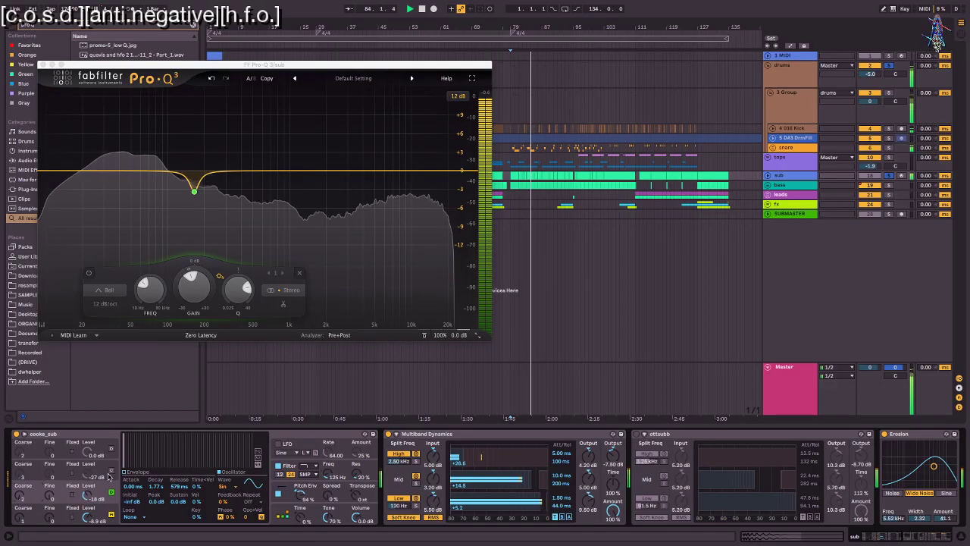
mouse_move(89, 476)
mouse_down()
mouse_move(89, 500)
mouse_move(88, 474)
mouse_up()
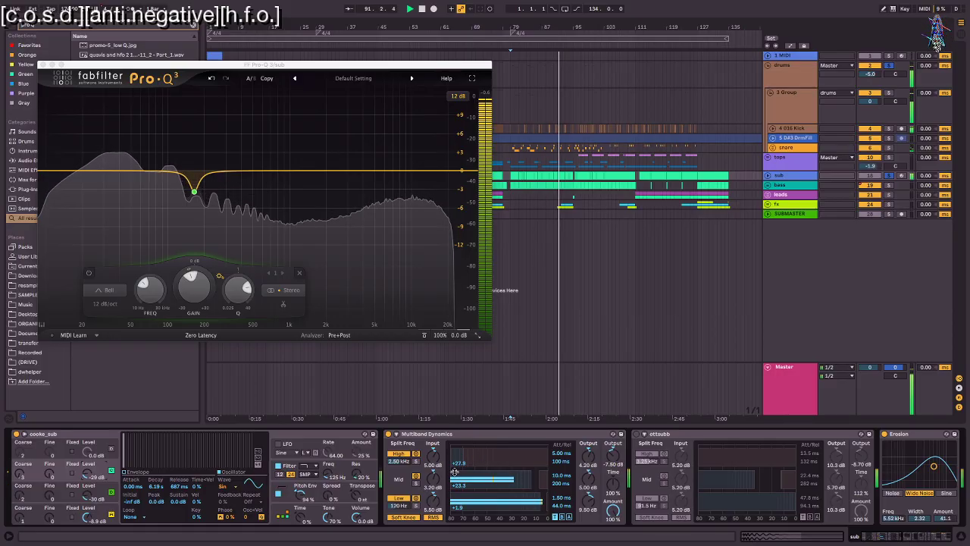
click(43, 66)
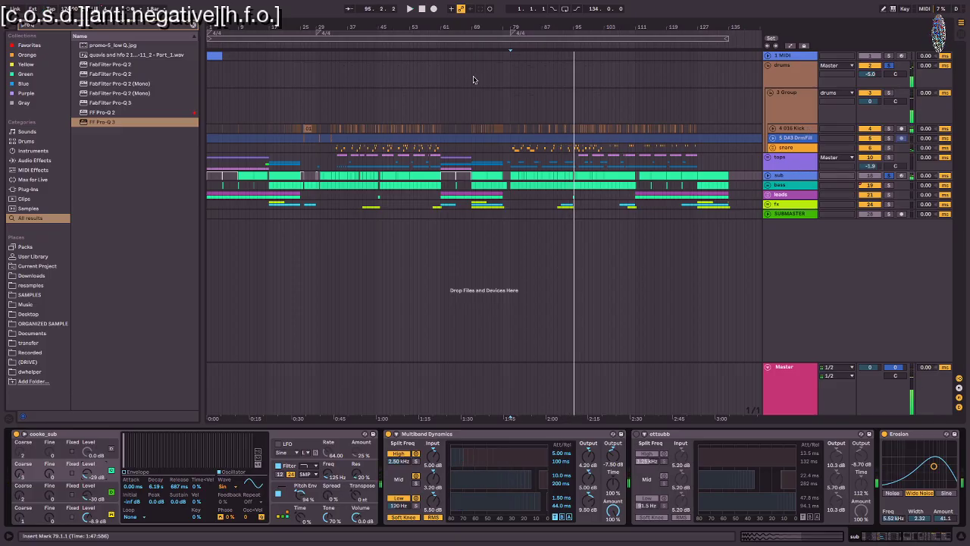
Step: Solo the bass track alongside the drums and sub and play from bar 30
click(319, 152)
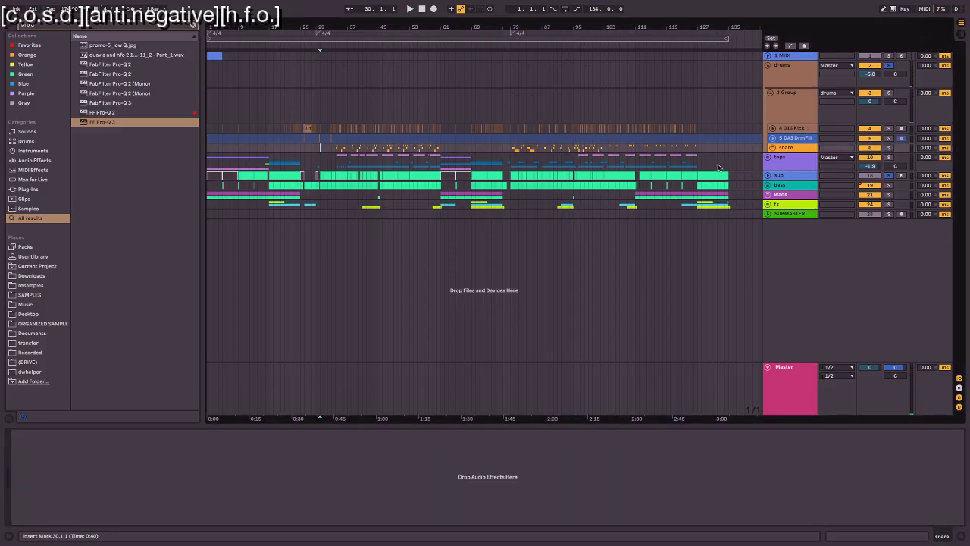
click(789, 185)
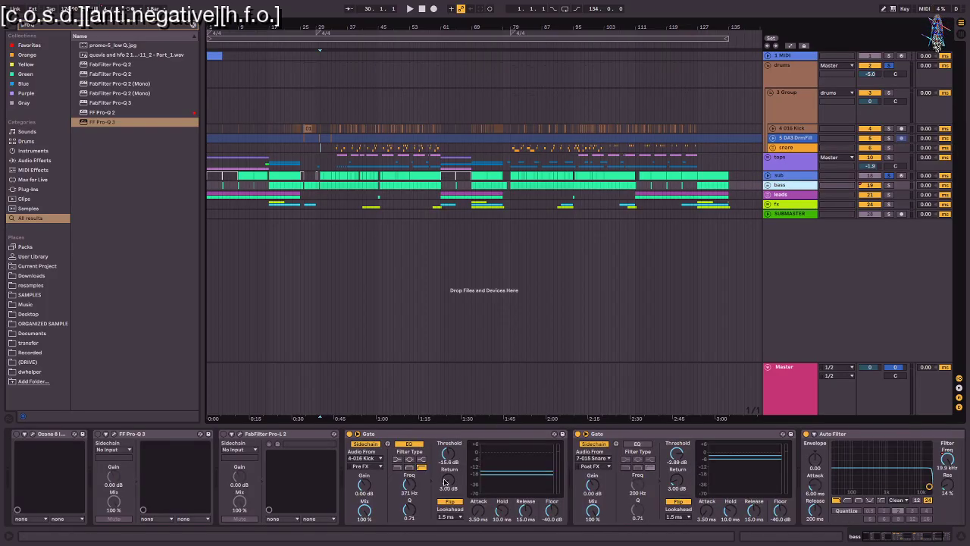
click(44, 433)
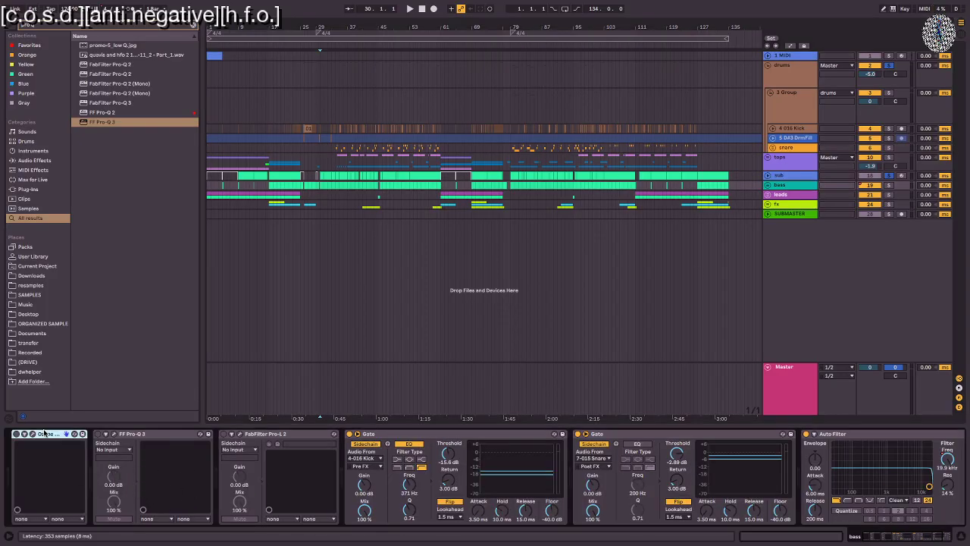
click(889, 187)
key(space)
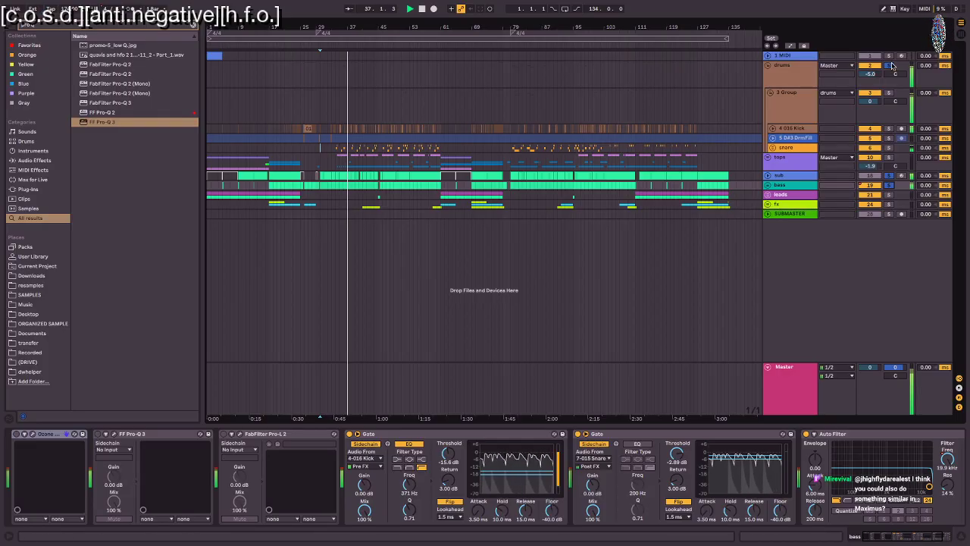
Step: Audition sub and bass without drums while bypassing the sub's Multiband Dynamics and Erosion, then re-enable both devices
click(794, 176)
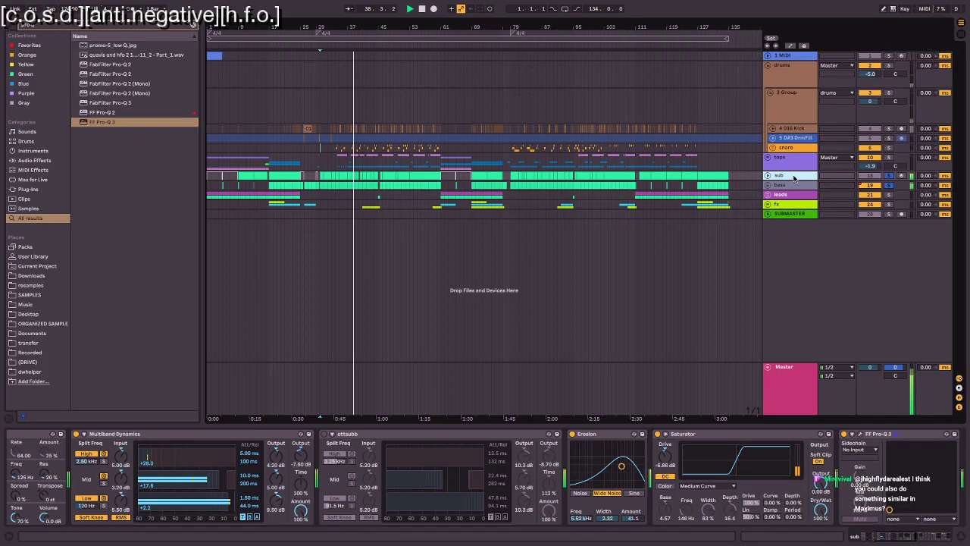
click(76, 435)
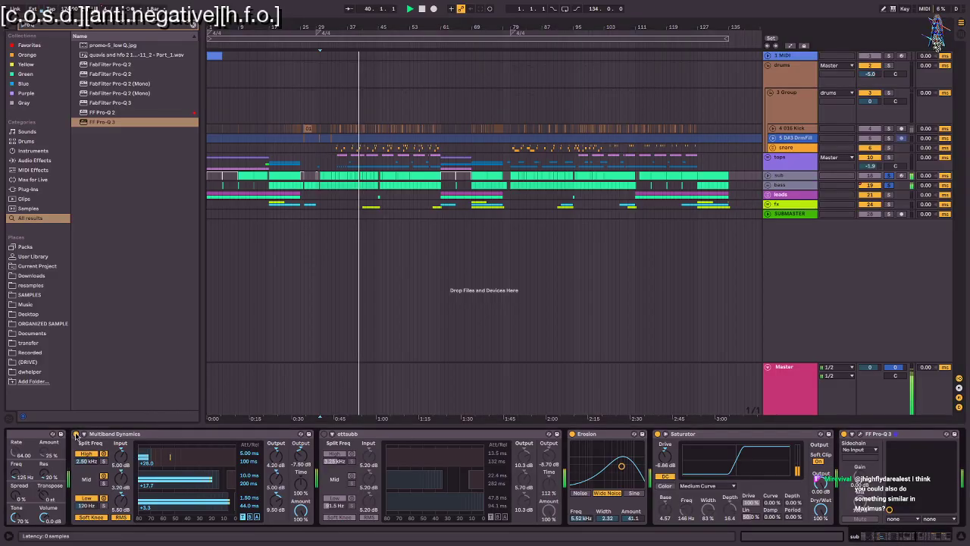
click(76, 435)
click(572, 434)
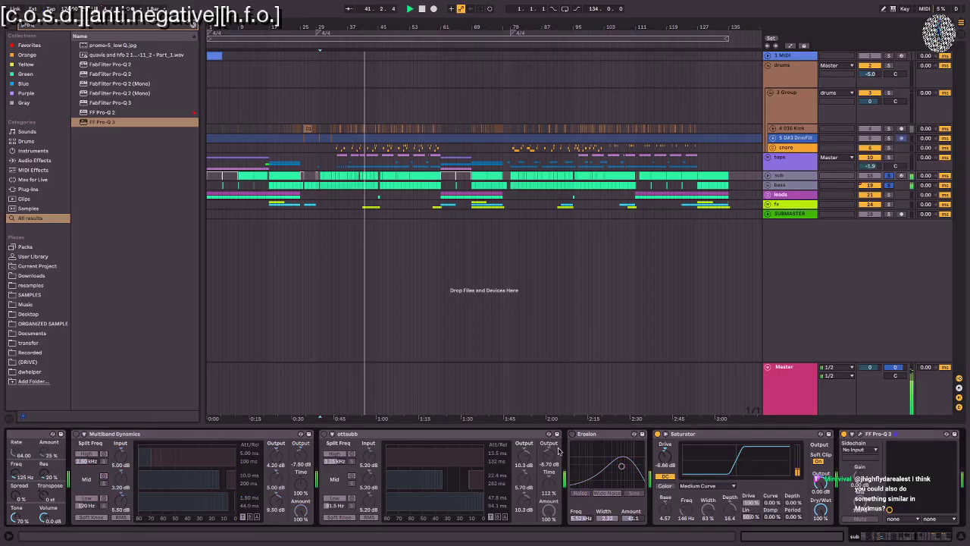
scroll(558, 452, up, 5)
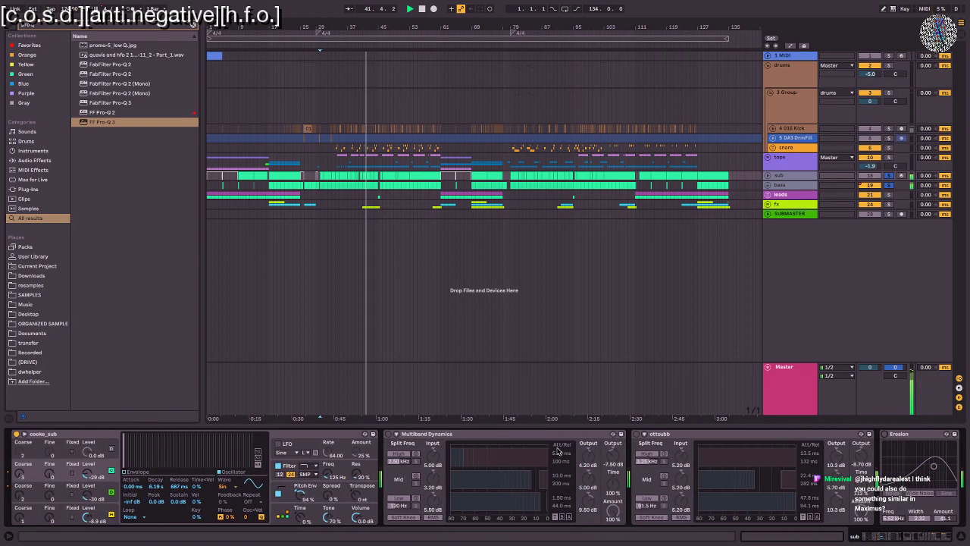
click(389, 434)
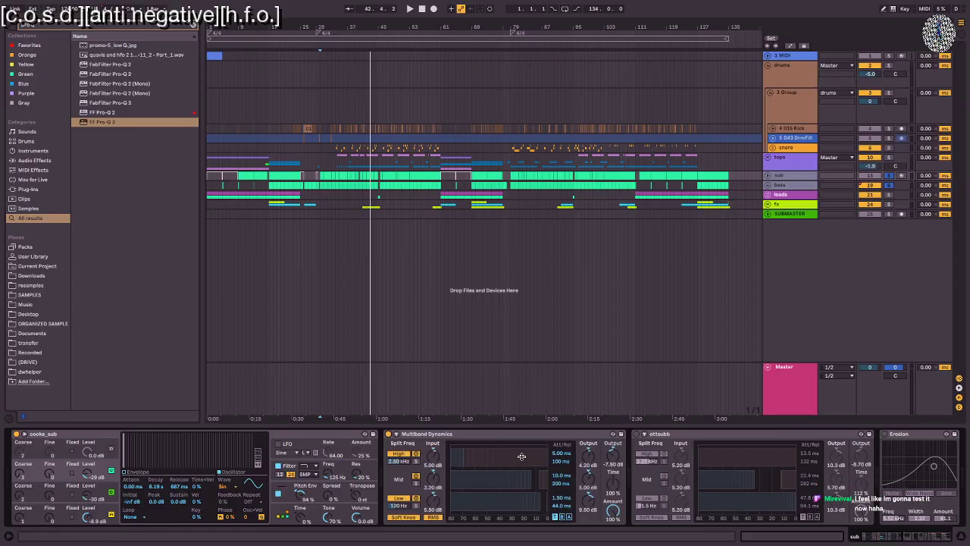
scroll(520, 457, down, 10)
click(263, 435)
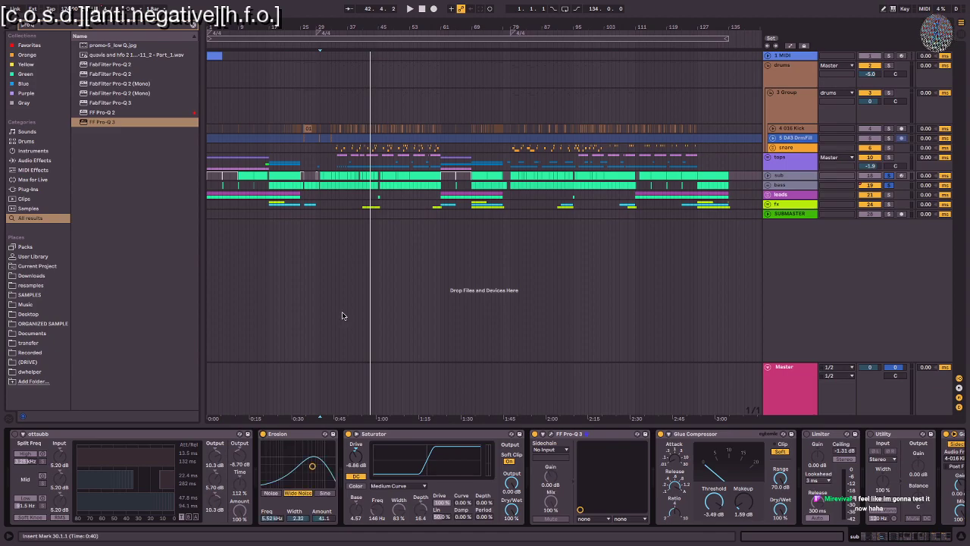
Step: Compare the sub from bar 30 with Saturator, Erosion and Multiband Dynamics bypassed, re-enabling all three and stopping playback
key(space)
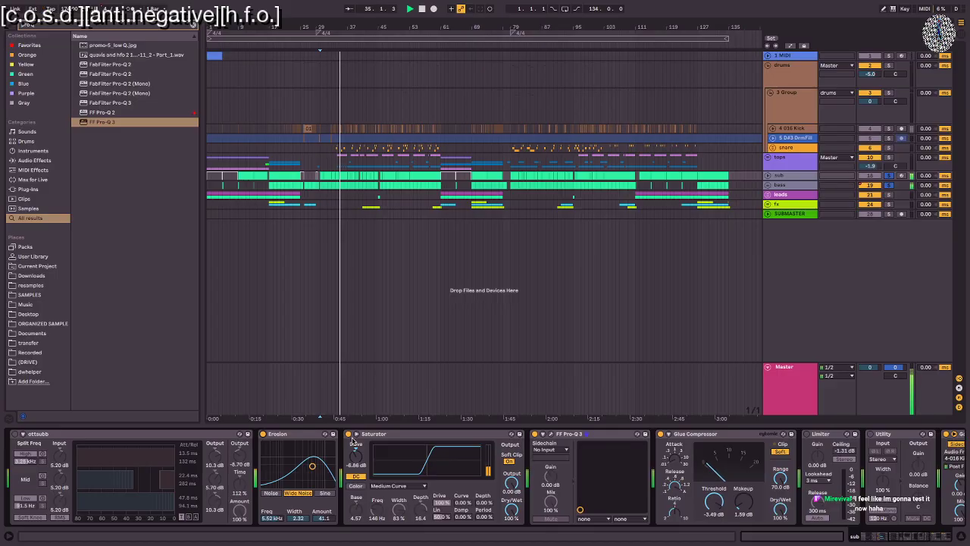
scroll(356, 439, left, 3)
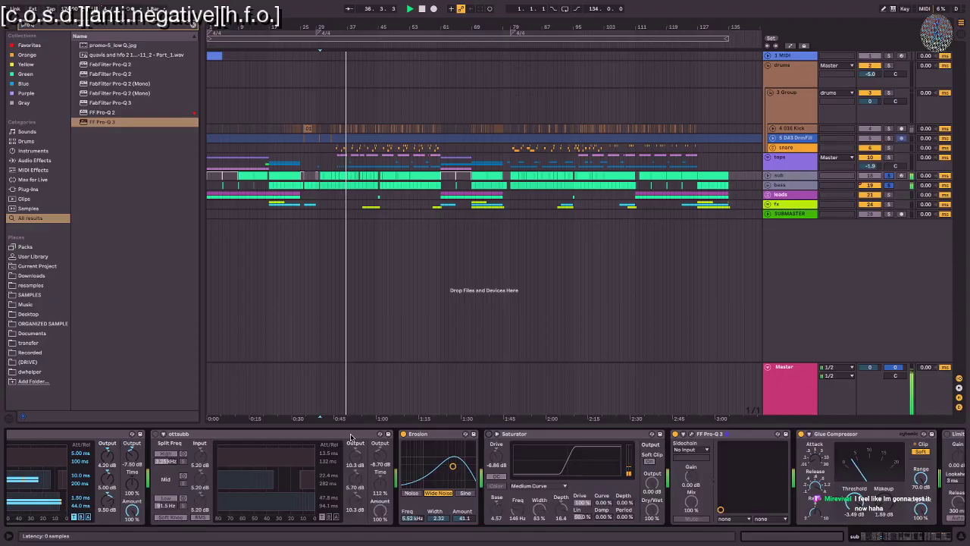
scroll(356, 438, left, 10)
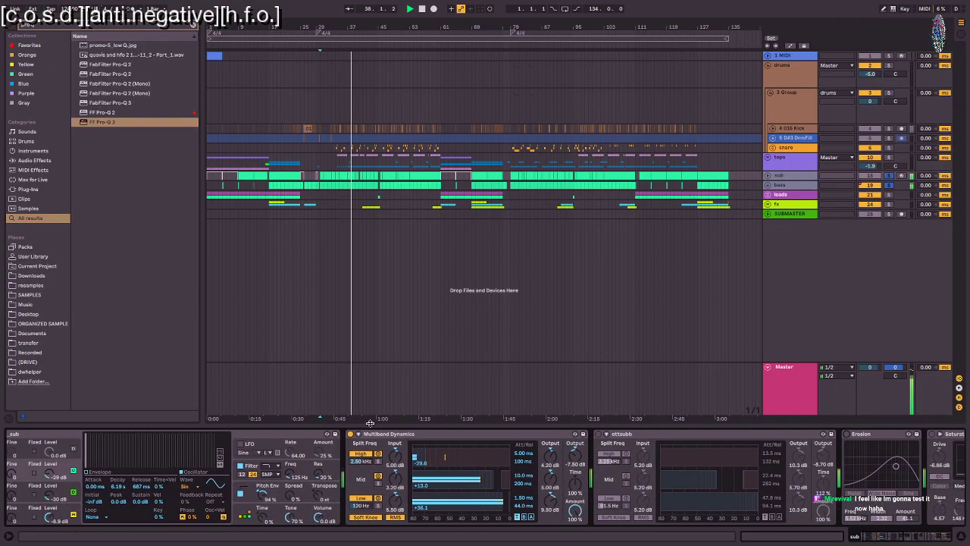
click(351, 433)
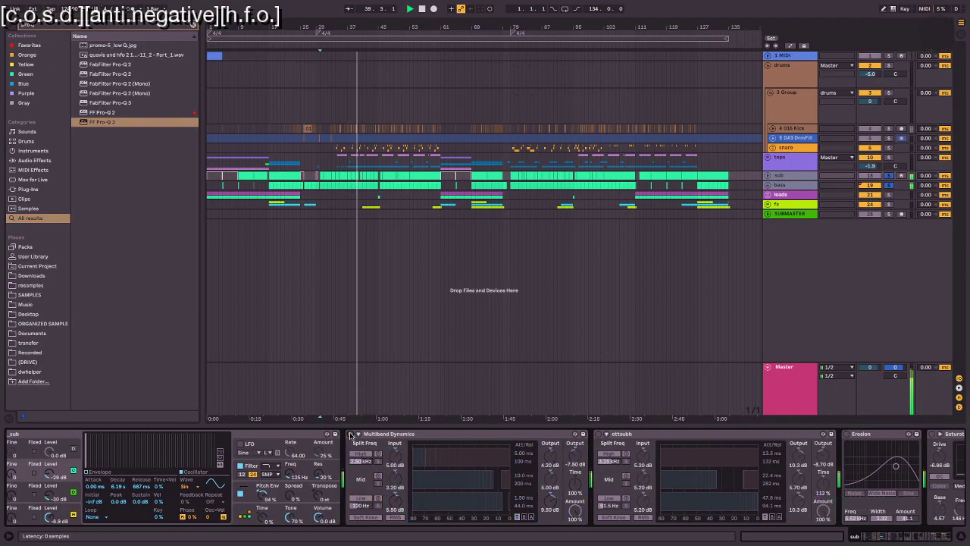
click(351, 433)
key(space)
scroll(878, 466, right, 5)
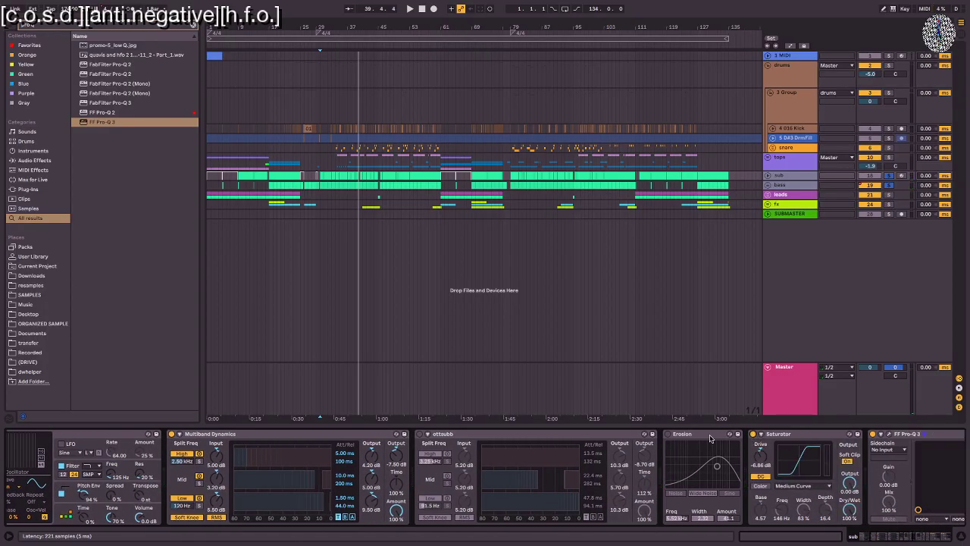
click(669, 435)
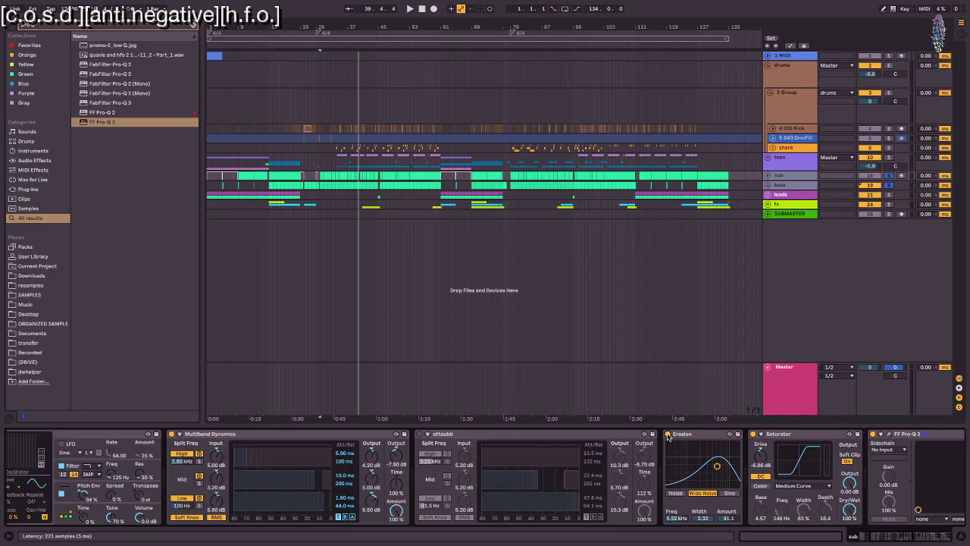
Step: Remove the sub track's solo and inspect the device chains of the bass, Master and sub tracks
click(786, 186)
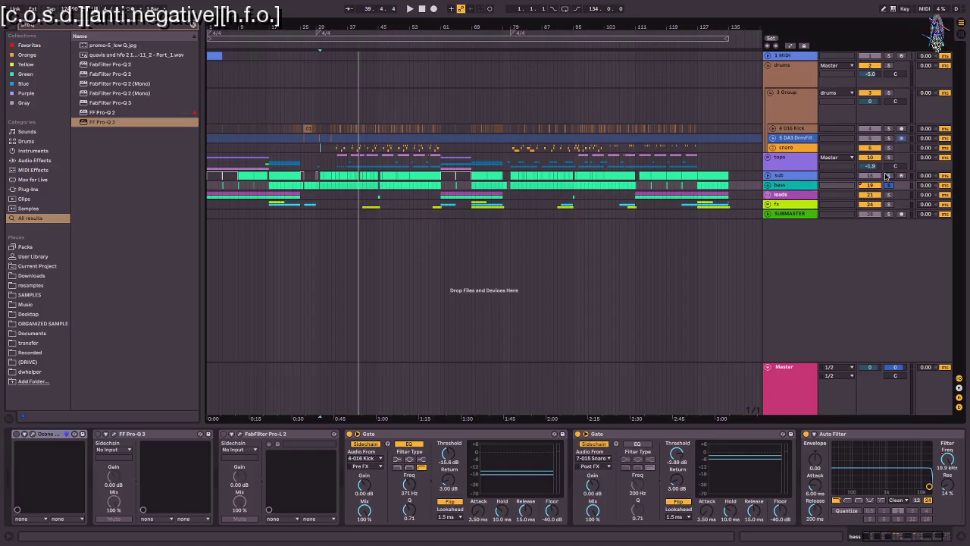
click(788, 386)
key(space)
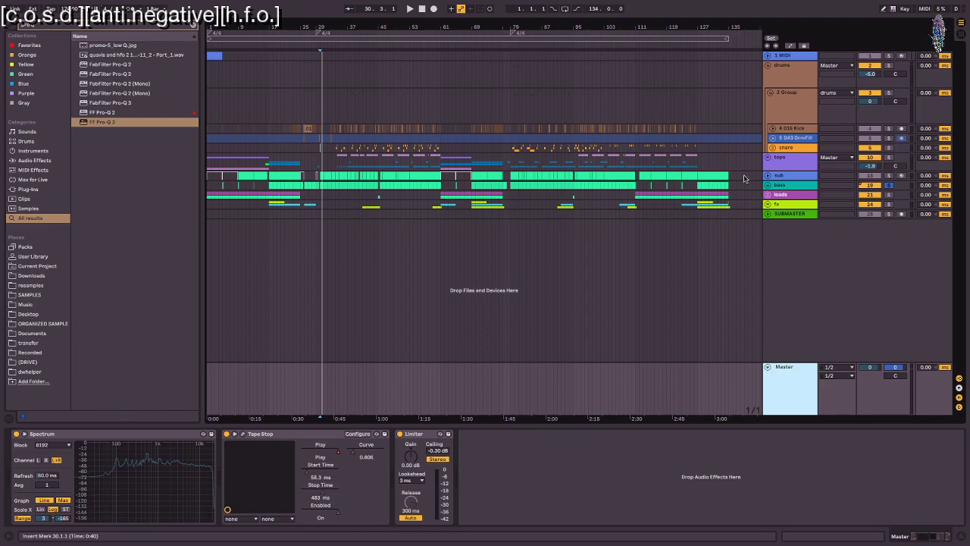
click(792, 185)
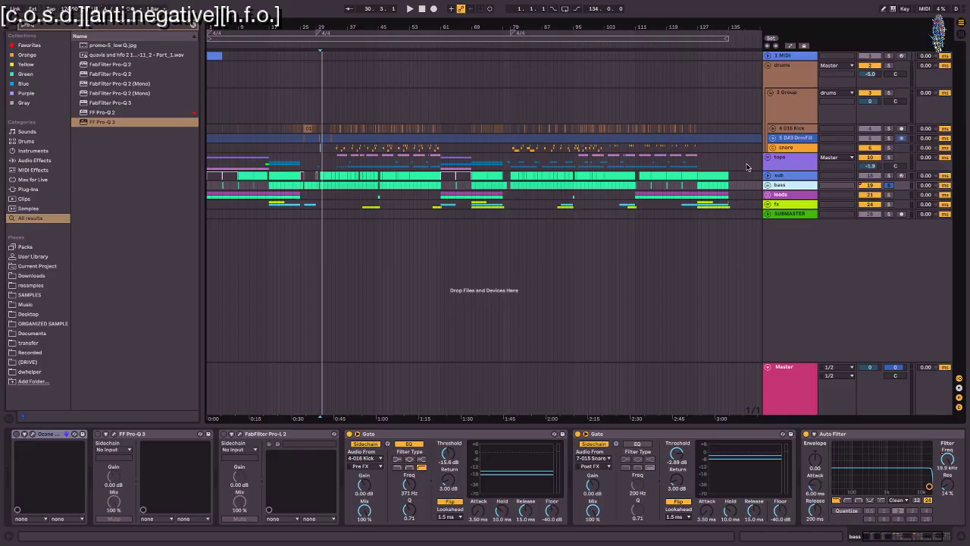
click(772, 175)
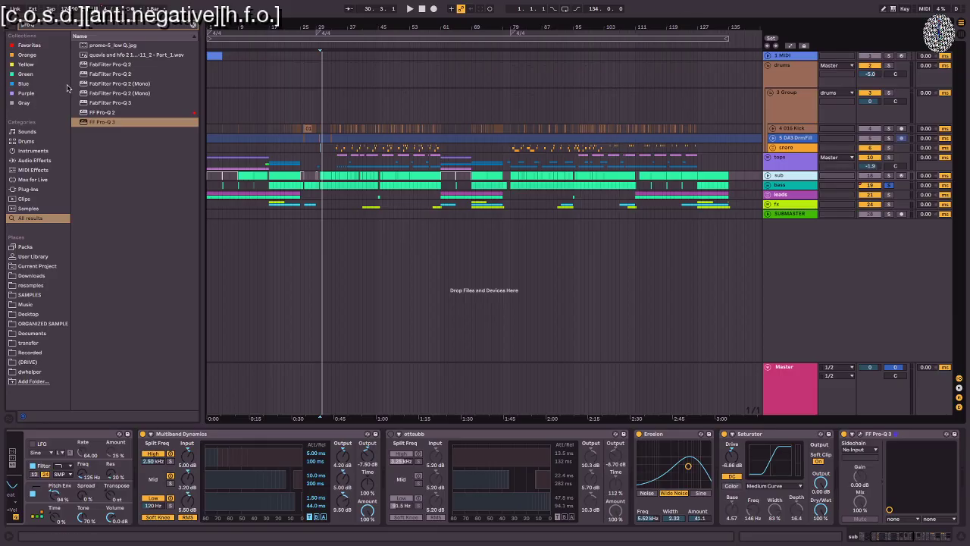
Step: Clear the browser search and display the leads track's device chain at bar 27
click(194, 25)
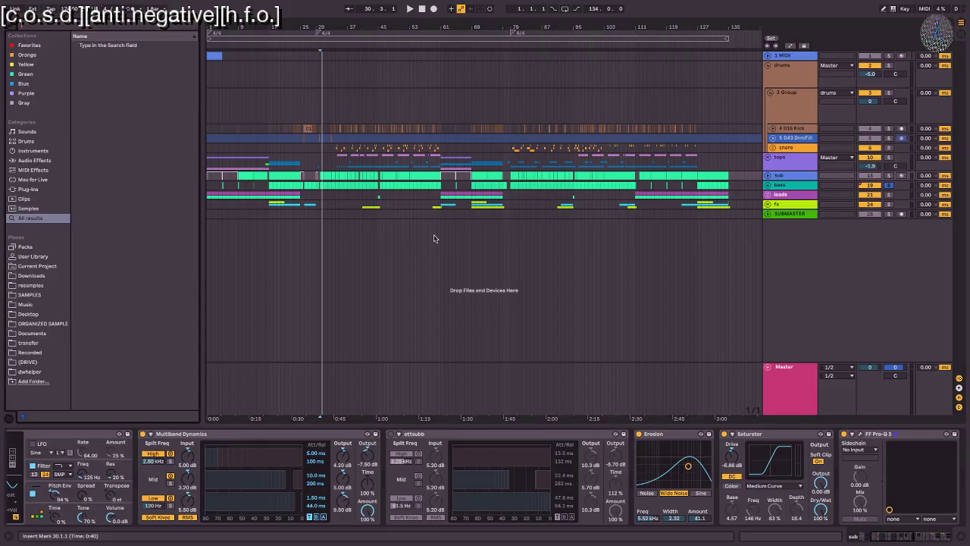
click(335, 196)
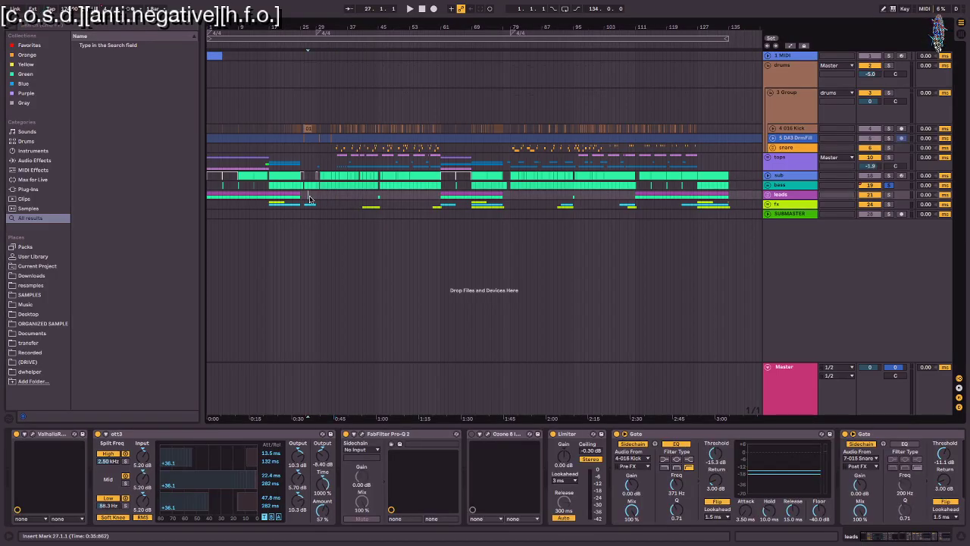
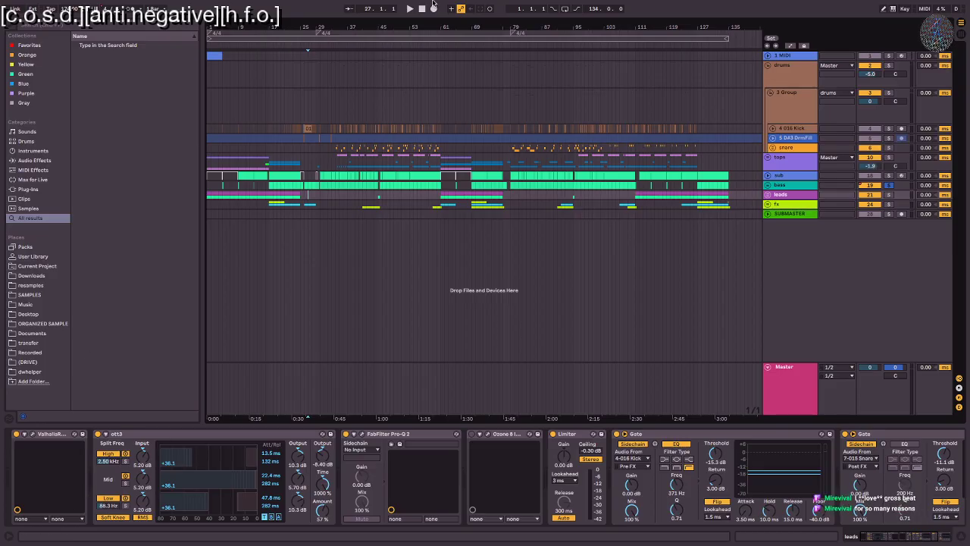
Step: Solo the drums group, audition it from bar 29, and enable the kick track's folded ottKICK device
click(319, 103)
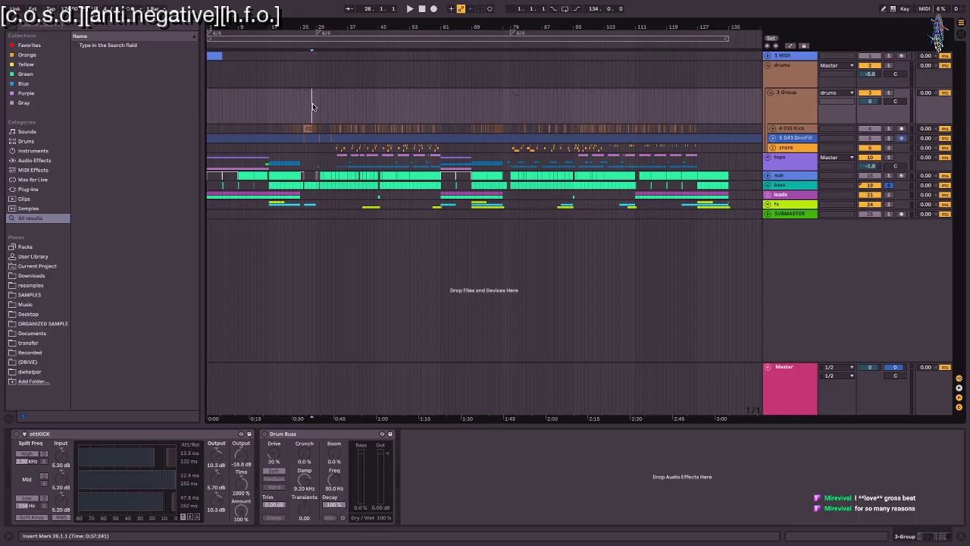
click(316, 102)
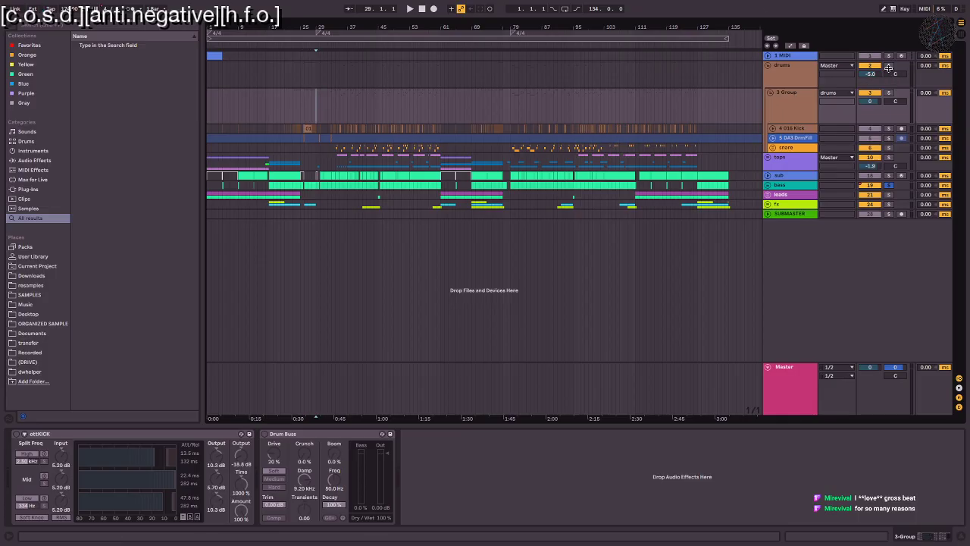
click(888, 67)
key(space)
click(779, 125)
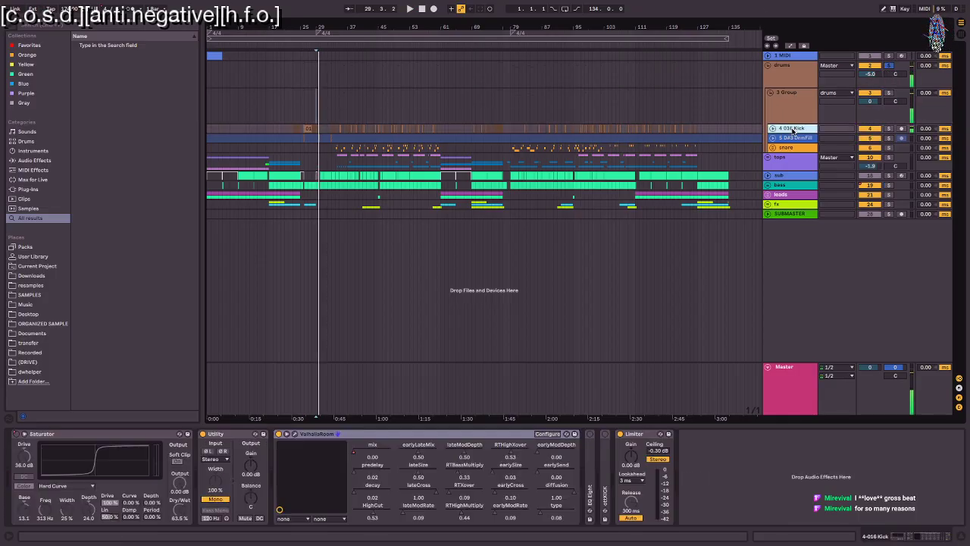
double_click(603, 464)
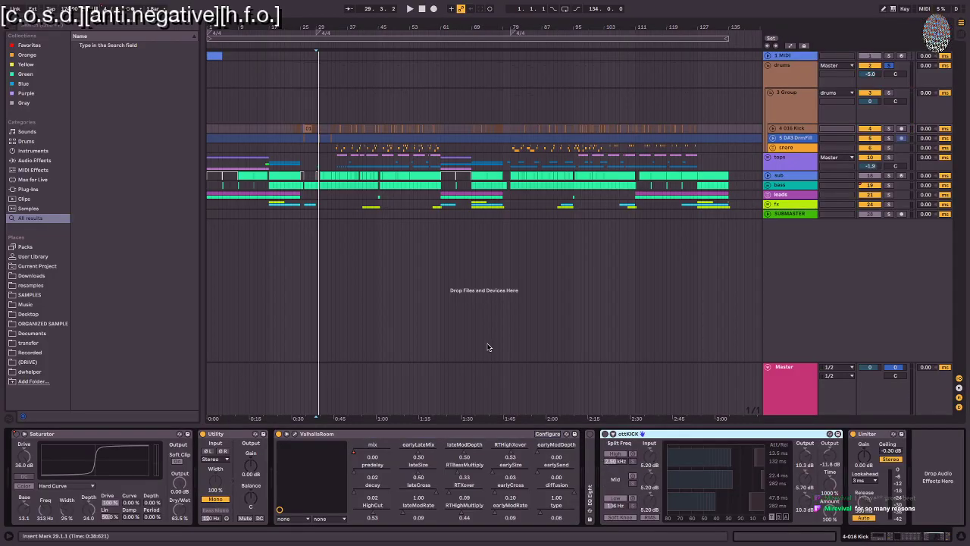
click(604, 434)
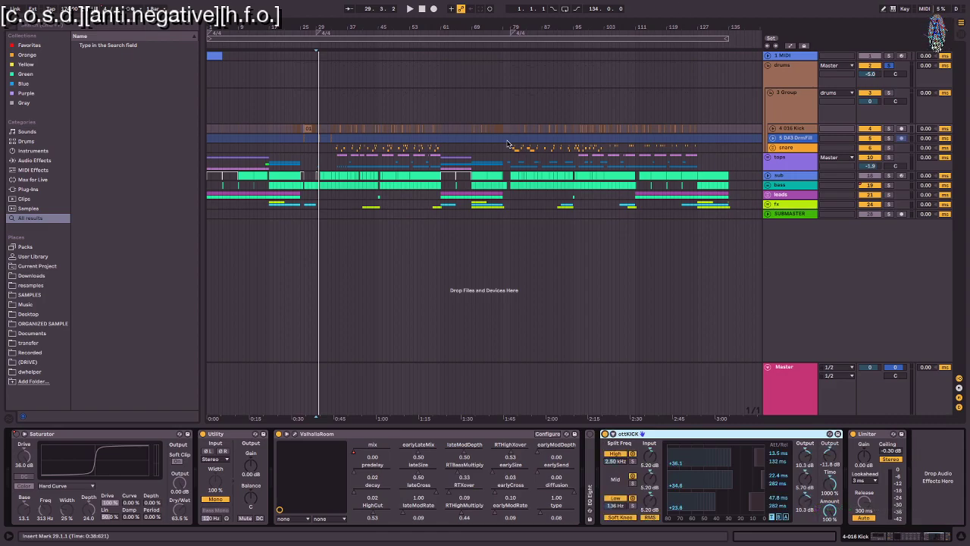
Step: Set the low split frequency of the kick track's ottKICK to 106 Hz
click(335, 100)
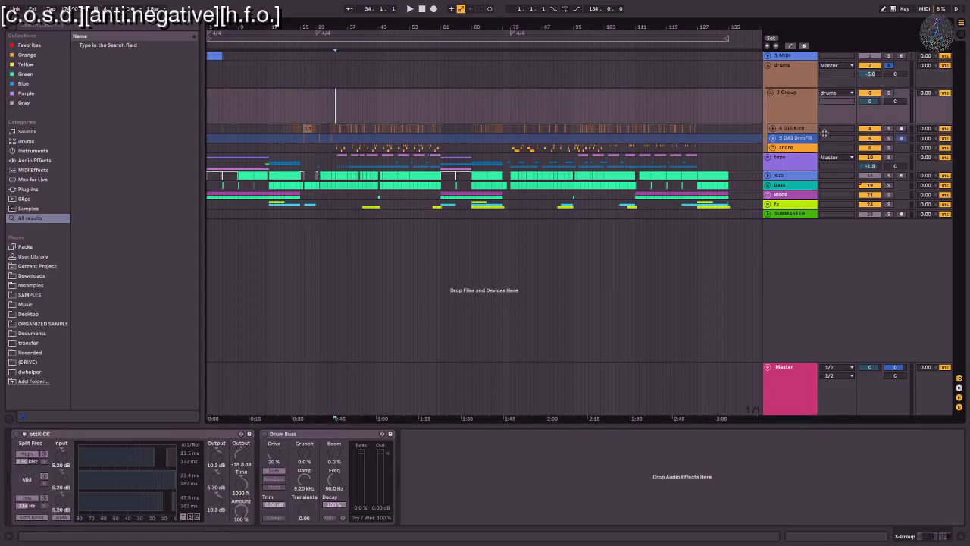
click(794, 129)
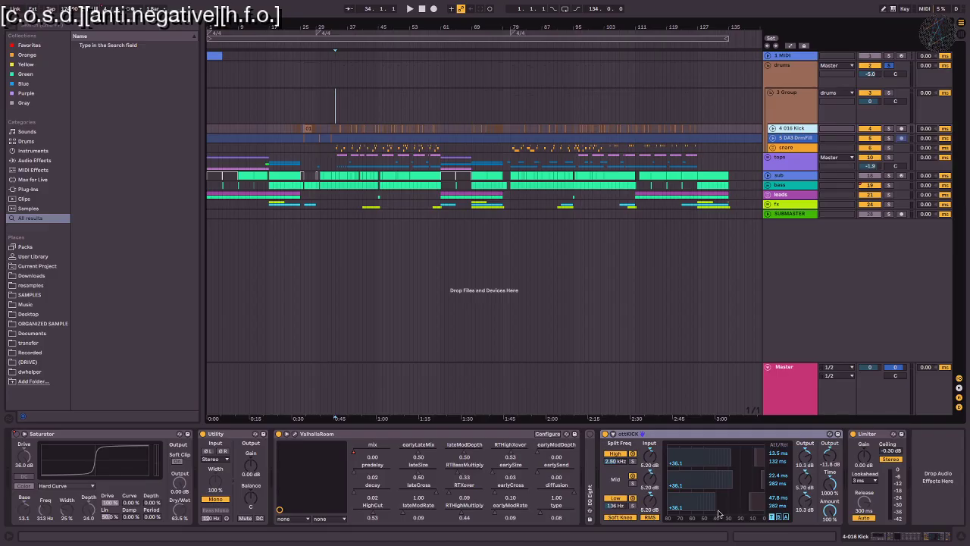
drag(617, 505, 617, 509)
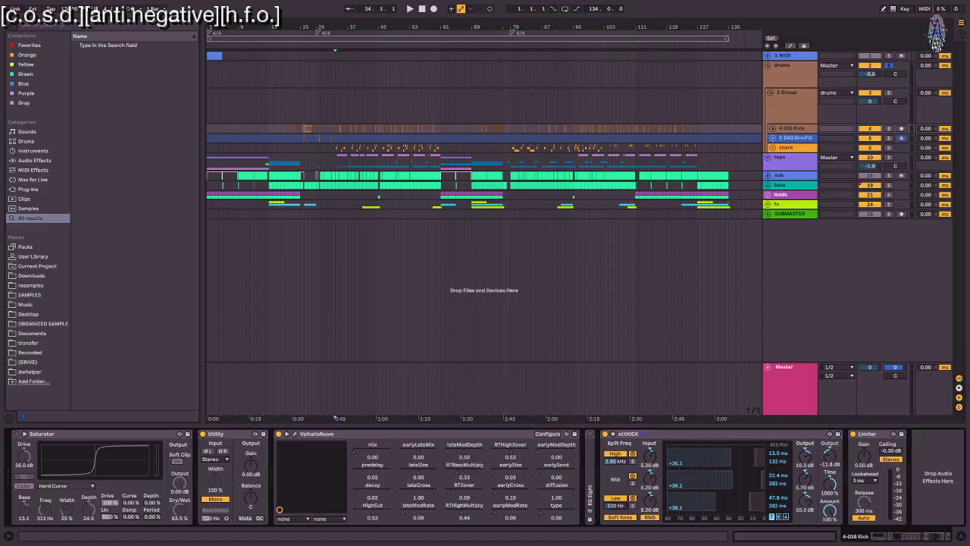
drag(617, 509, 617, 496)
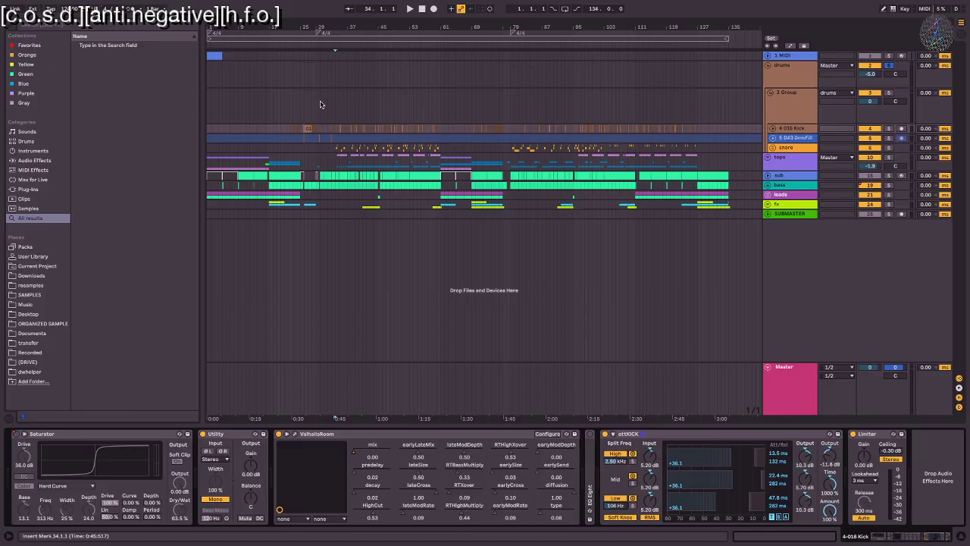
Step: Solo the 016 Kick track, play from about bar 35 comparing ottKICK on and off, and leave the device bypassed
key(space)
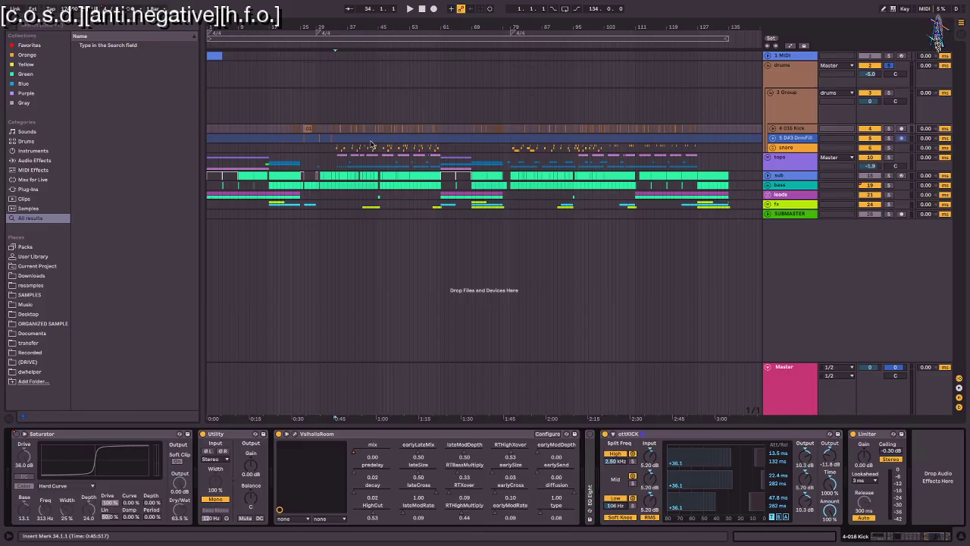
click(889, 66)
key(space)
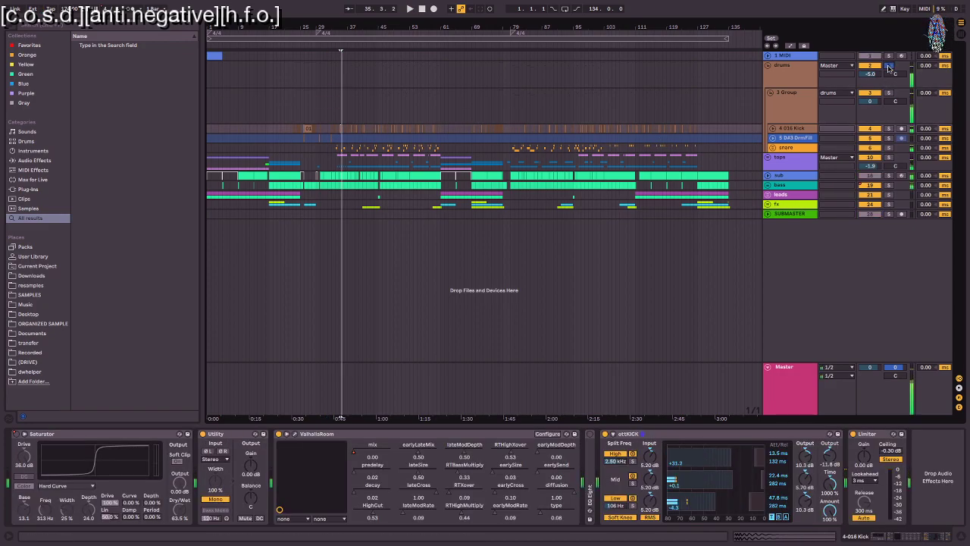
click(889, 128)
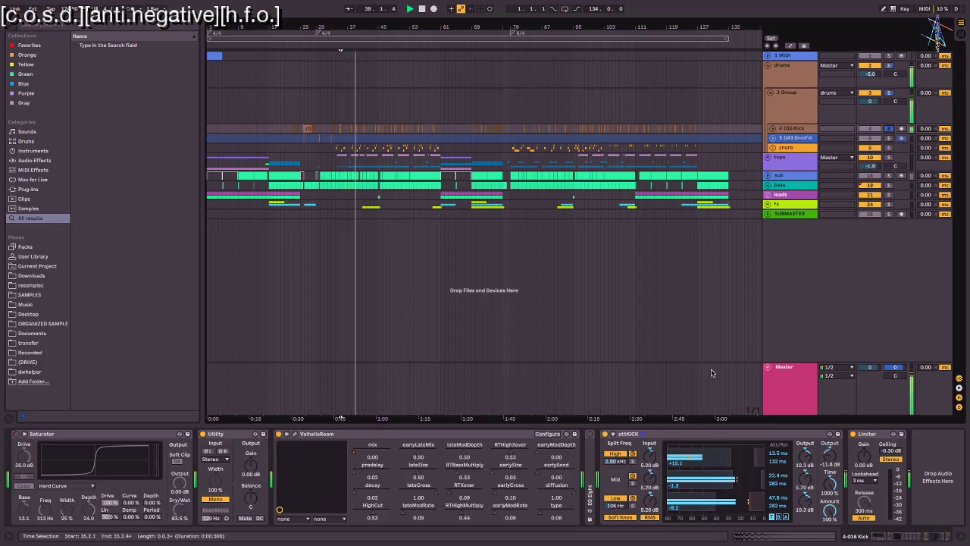
click(605, 434)
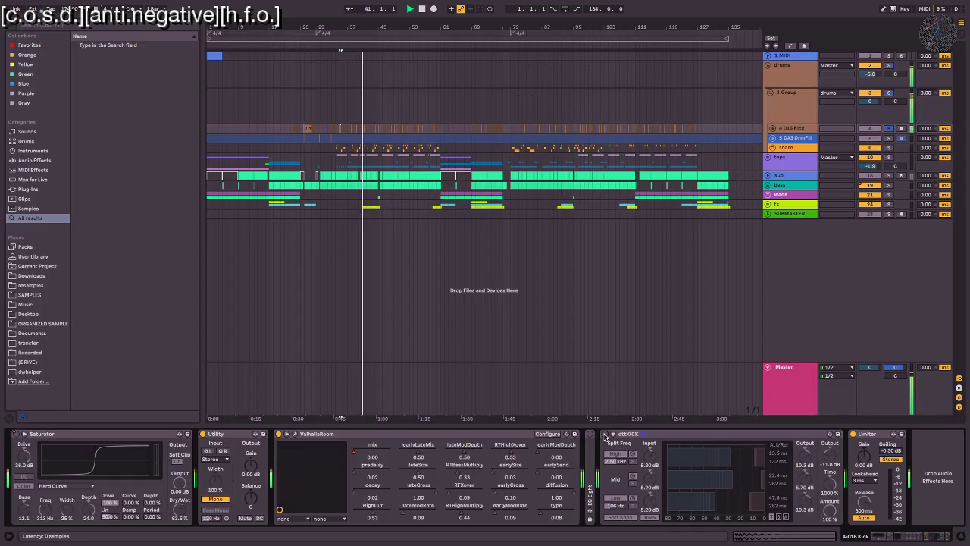
click(605, 434)
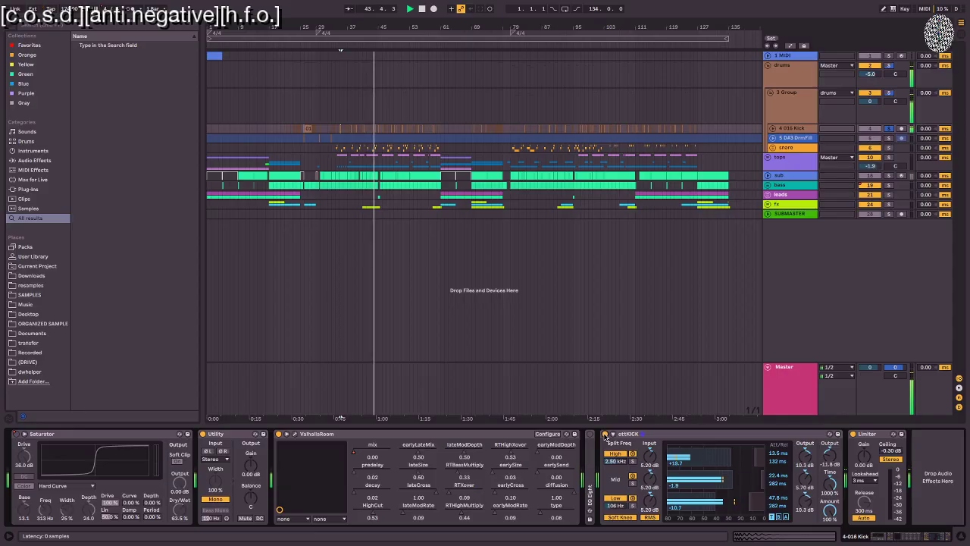
click(605, 435)
click(677, 435)
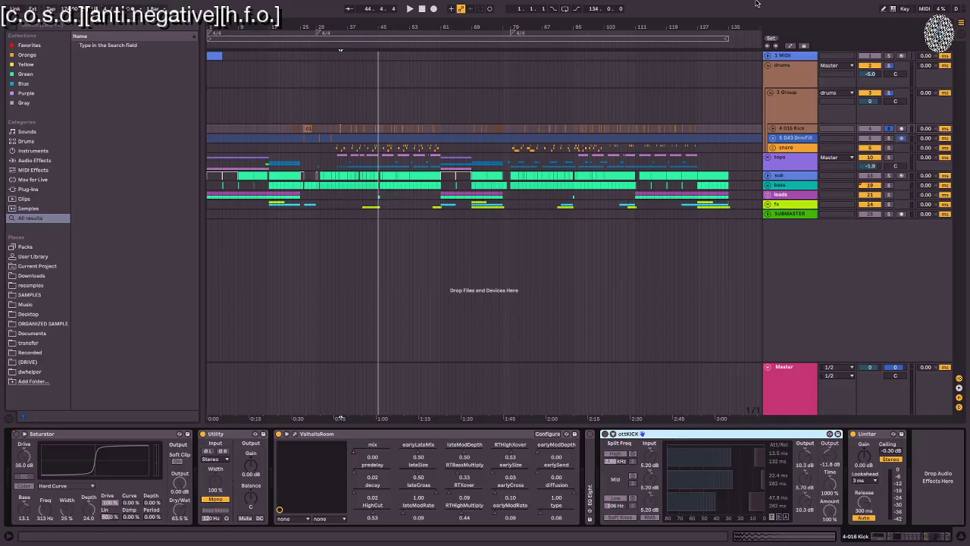
Step: Show the automation lanes with the kick's ValhallaRoom mix envelope and restore the overridden automation
key(a)
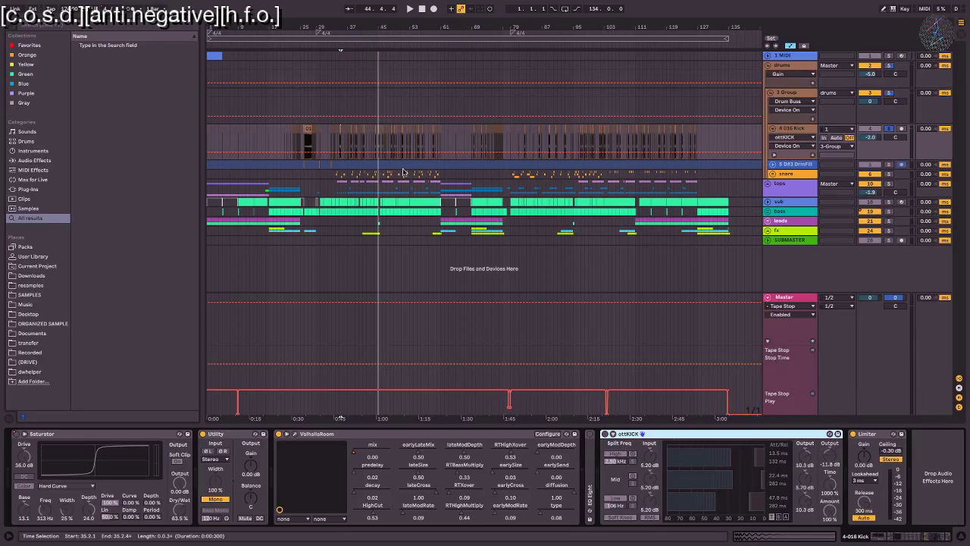
click(356, 458)
drag(357, 454, 356, 452)
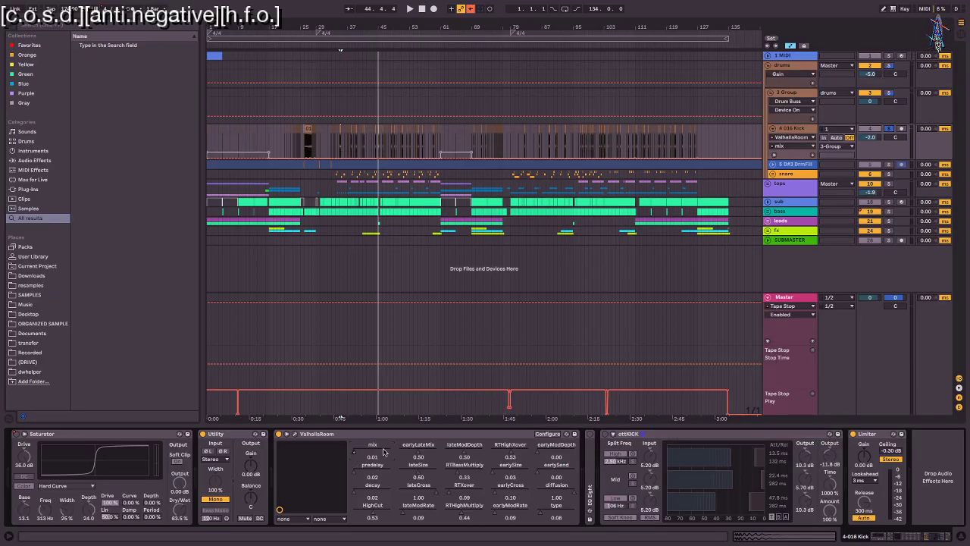
click(467, 8)
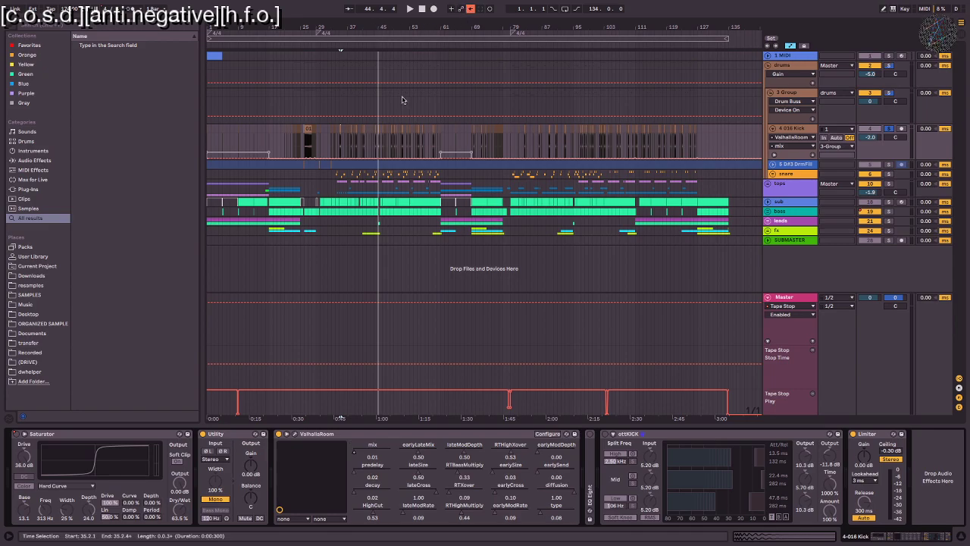
Step: Draw a ValhallaRoom mix automation ramp to about 0.28 across the kick fill near bar 28, returning to 0.00, while auditioning it
click(310, 156)
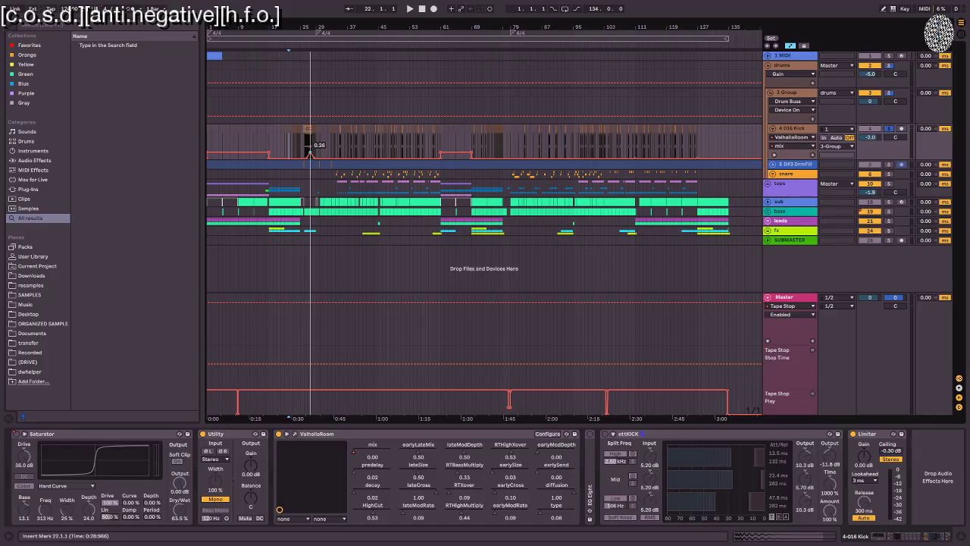
key(space)
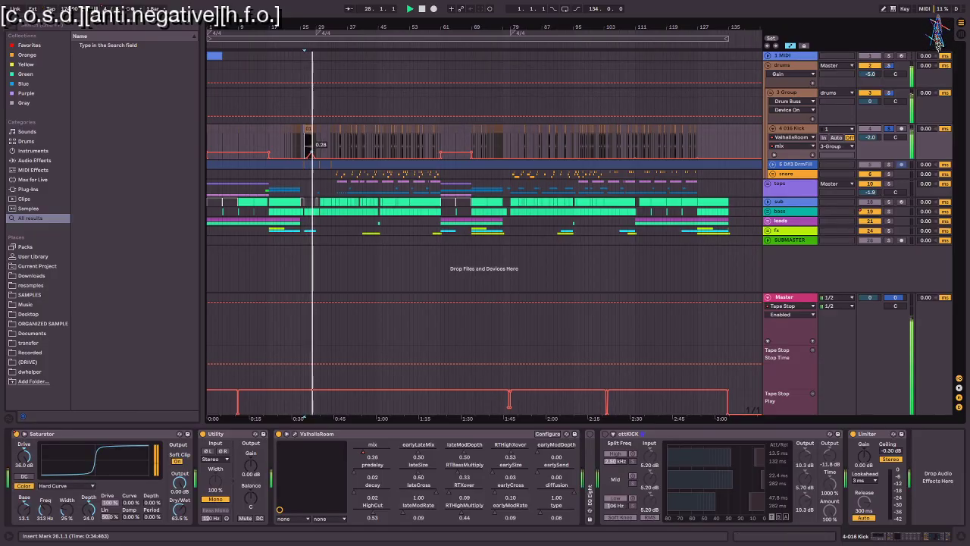
drag(310, 146, 308, 157)
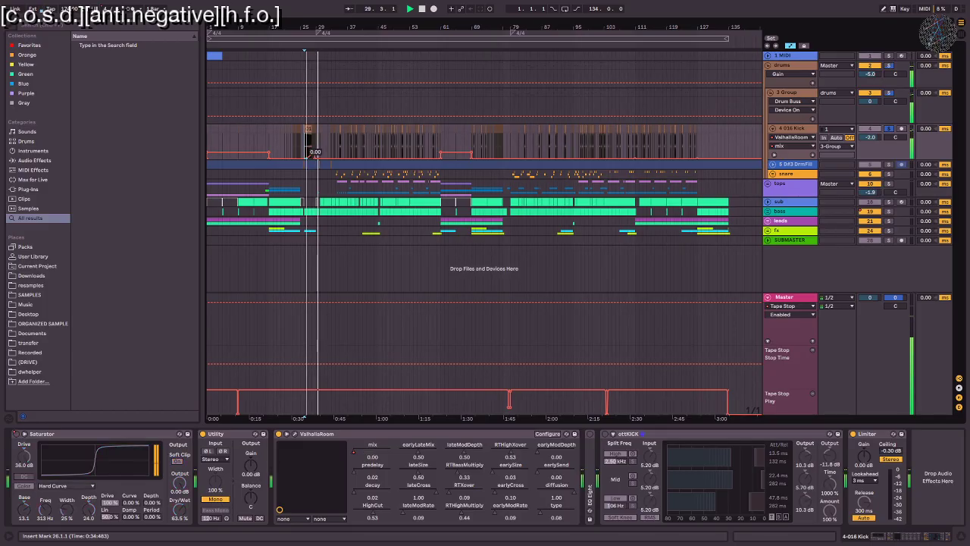
key(space)
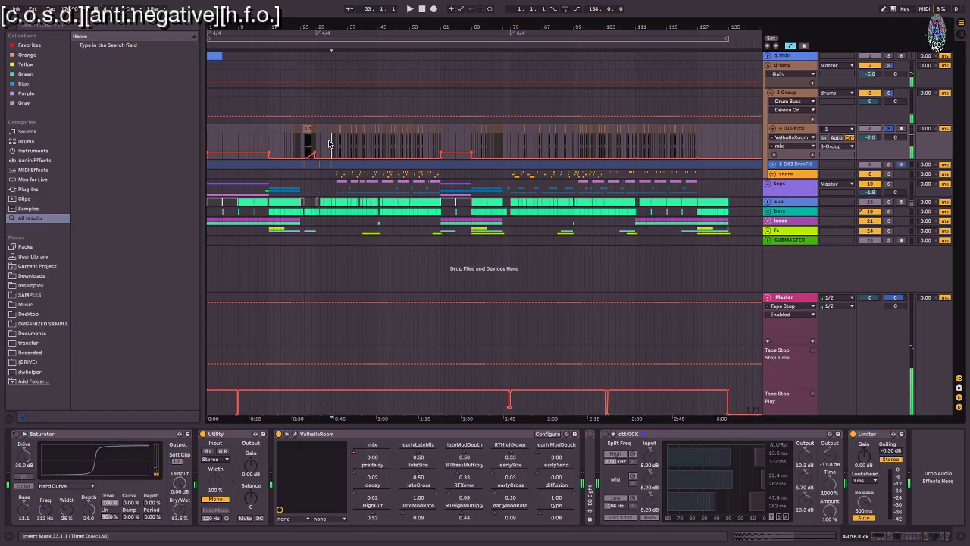
Step: Audition the kick from bar 33 with its Saturator switched on, stop playback, and restore the Saturator's automation
click(332, 141)
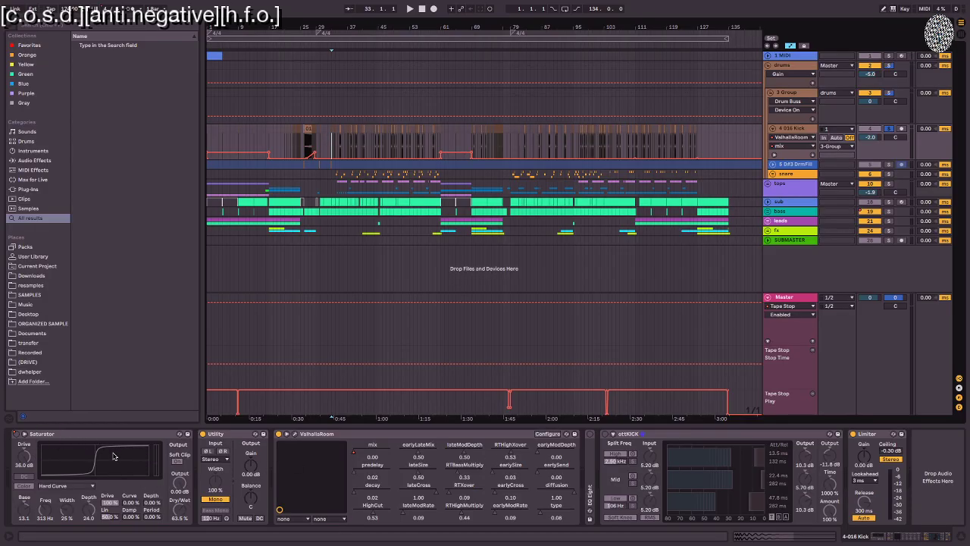
key(space)
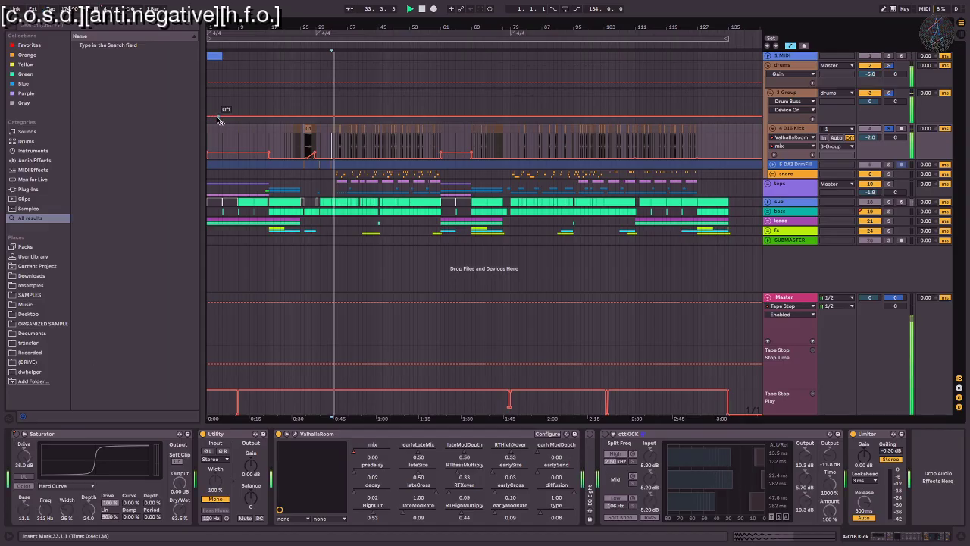
click(16, 435)
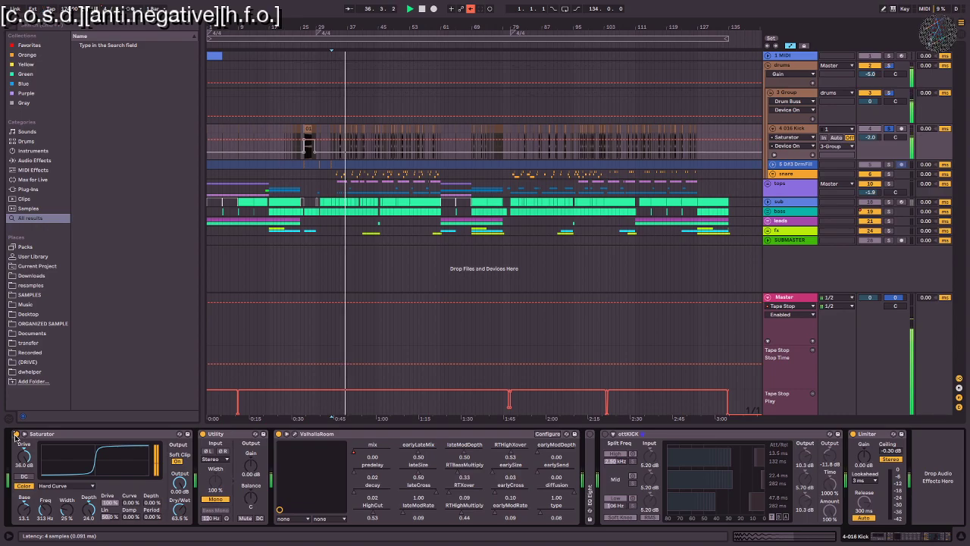
key(space)
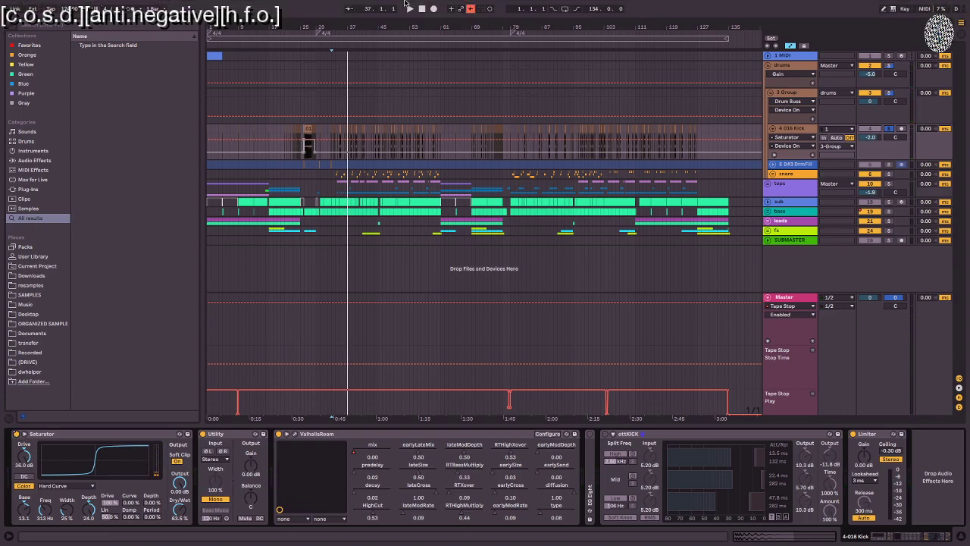
click(470, 8)
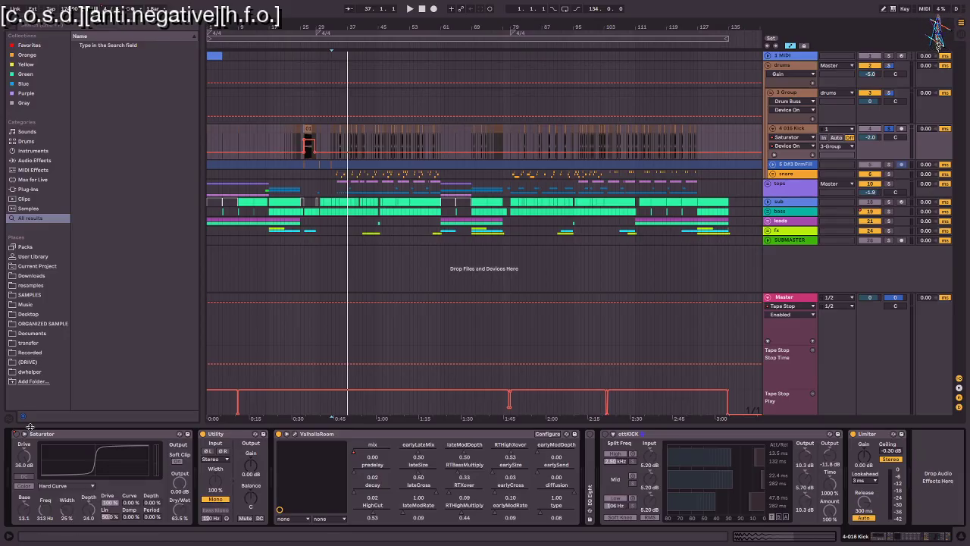
Step: Play the kick from bar 33 and through the fill near bar 28, setting the Saturator's Frequency to 30 Hz
click(422, 8)
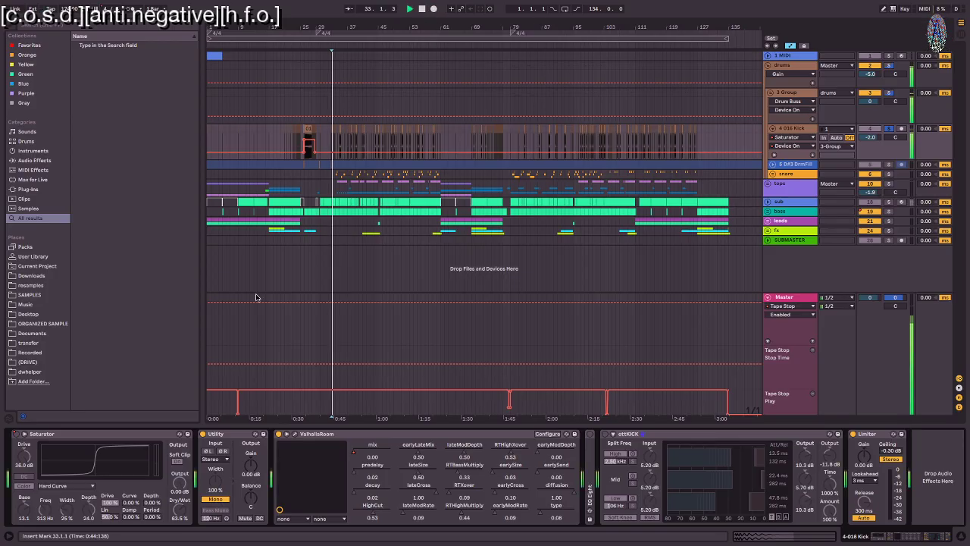
click(311, 416)
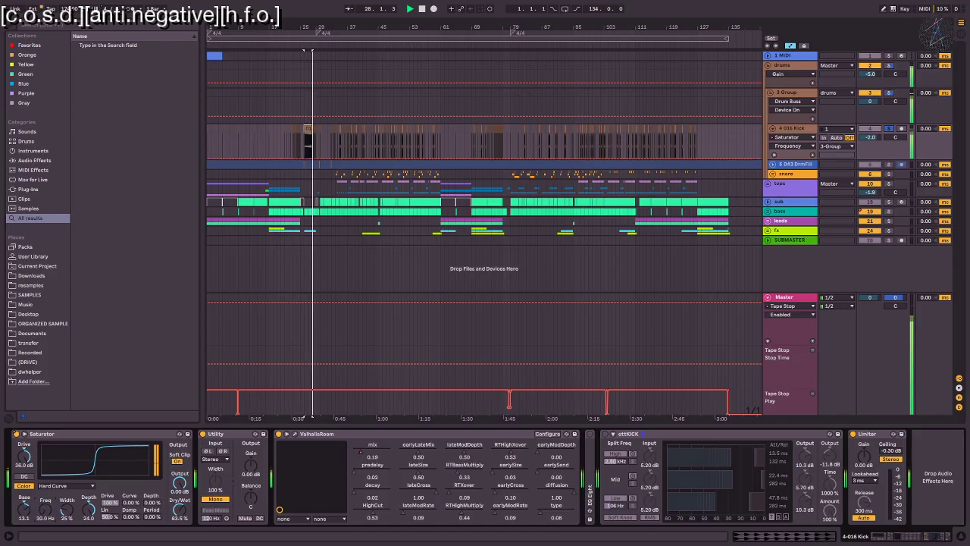
Step: Set the kick Saturator's color frequency to 313 Hz while the kick fill plays, and stop playback
click(312, 416)
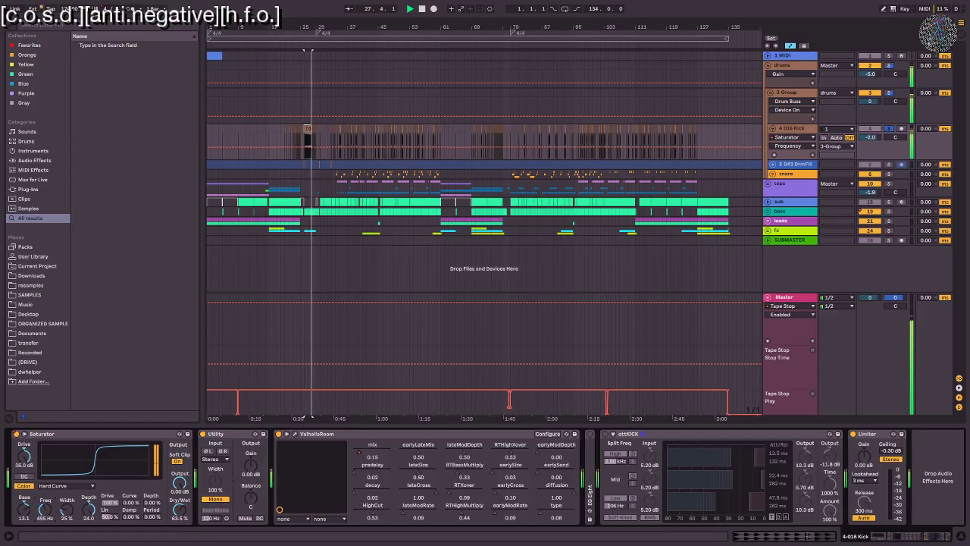
click(312, 416)
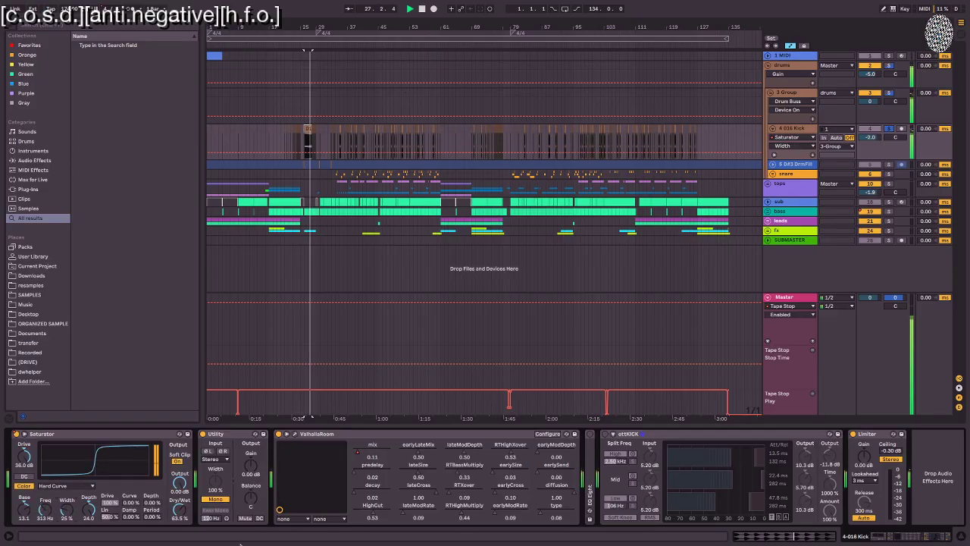
click(272, 239)
key(space)
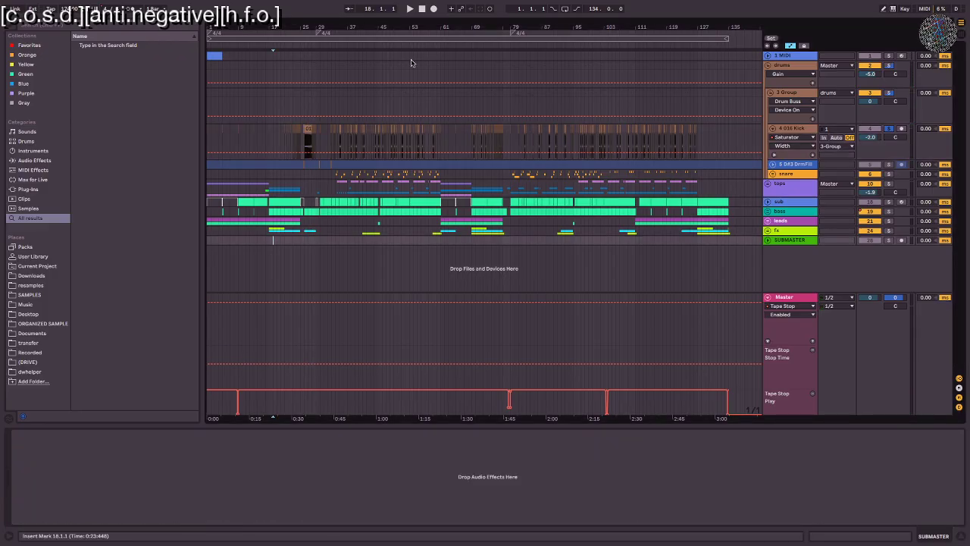
Step: Select the kick fill clip at bar 26, and place the insert marker at bar 33 on the kick track
click(307, 129)
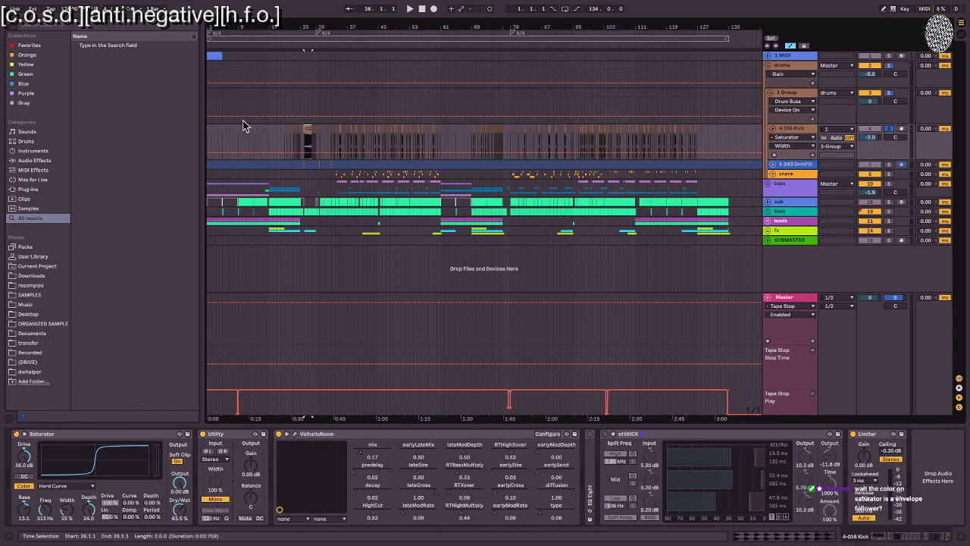
click(229, 141)
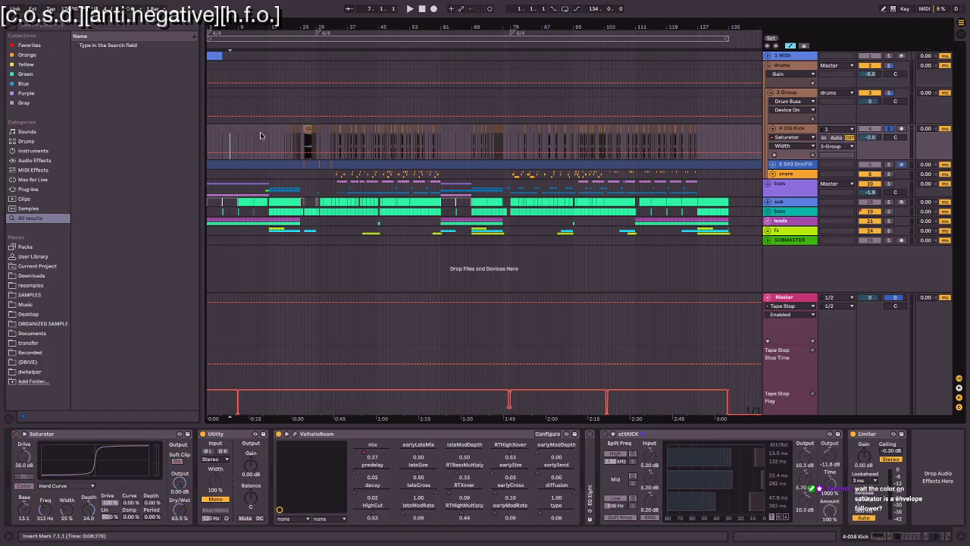
click(333, 138)
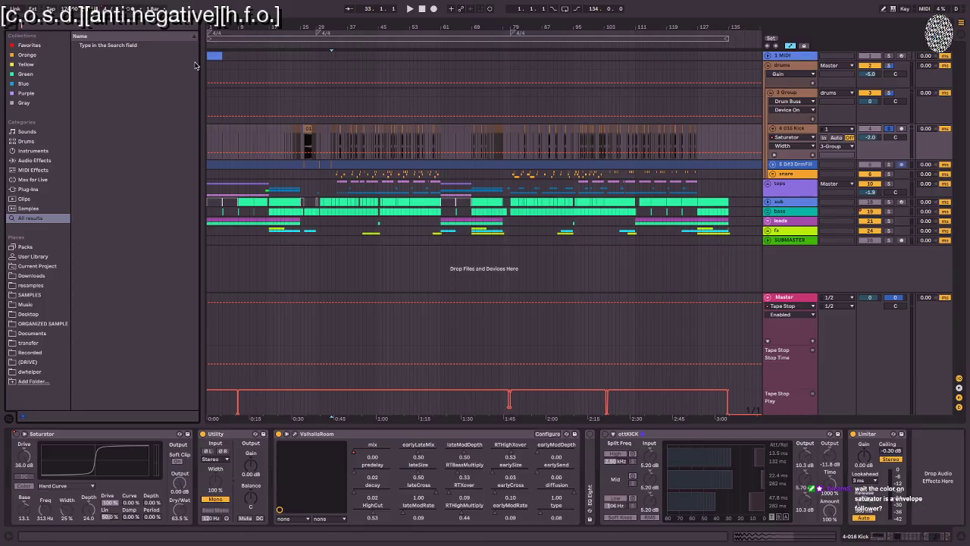
Step: Add a default Multiband Dynamics ahead of ottKICK in the kick's device chain and replace ottKICK with the OTT preset
click(33, 161)
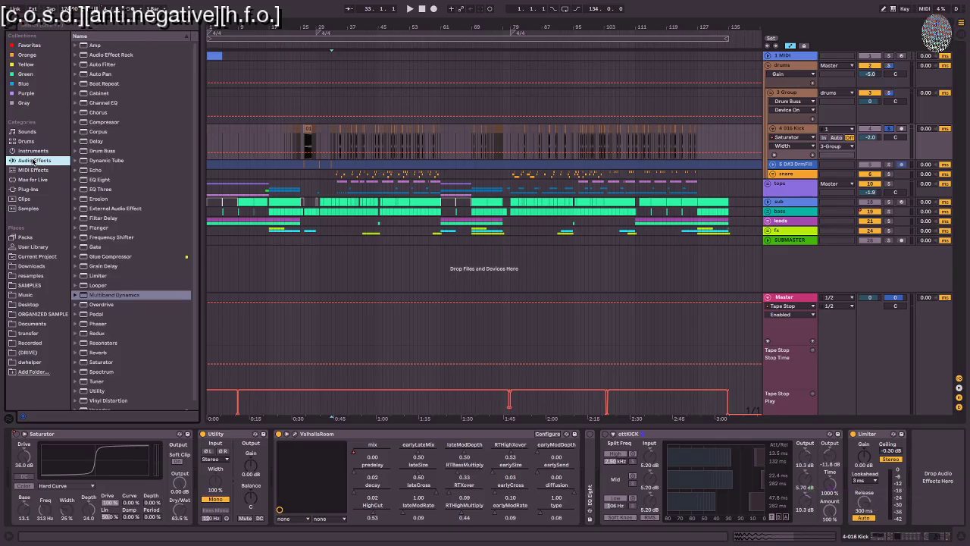
drag(83, 297, 604, 466)
click(75, 295)
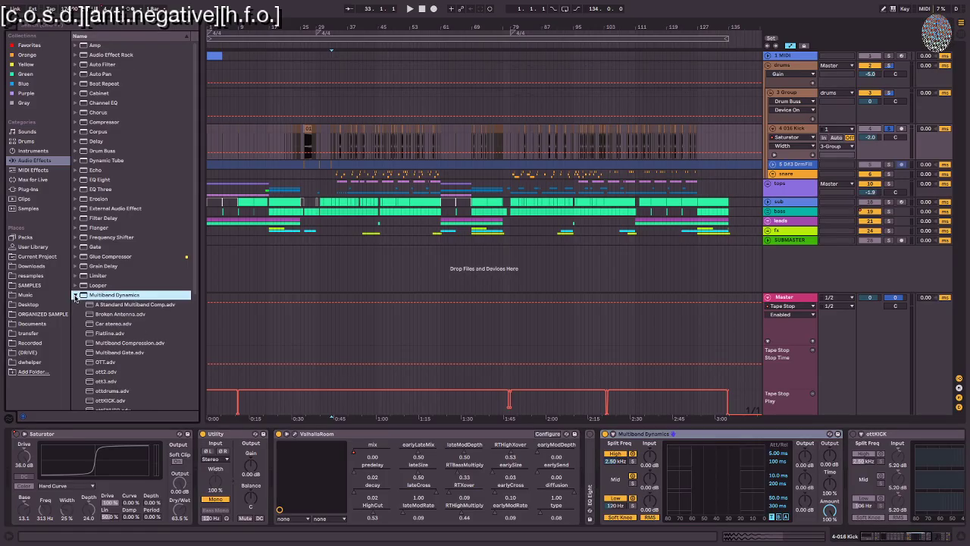
double_click(111, 364)
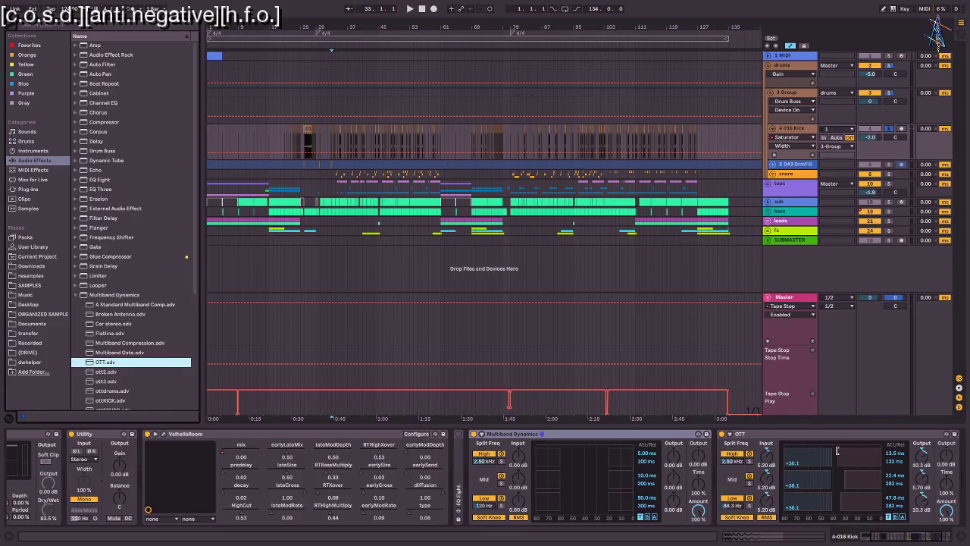
click(795, 481)
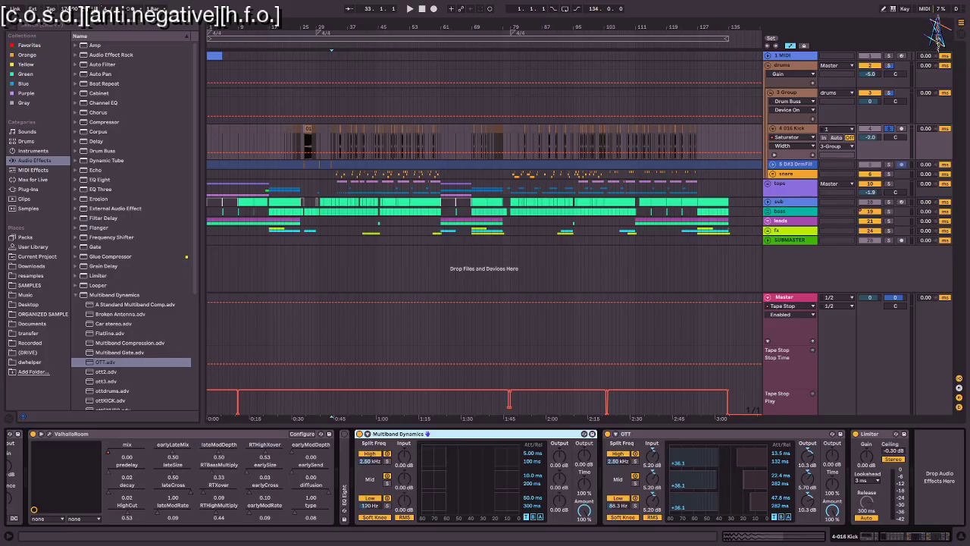
Step: Collapse the default Multiband Dynamics device in the kick chain and turn it off
scroll(725, 502, up, 3)
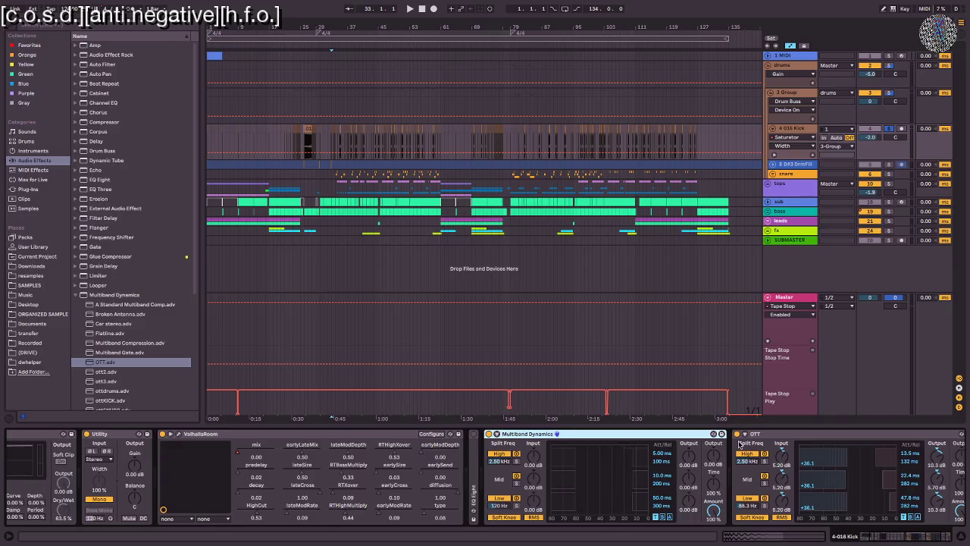
scroll(833, 499, down, 3)
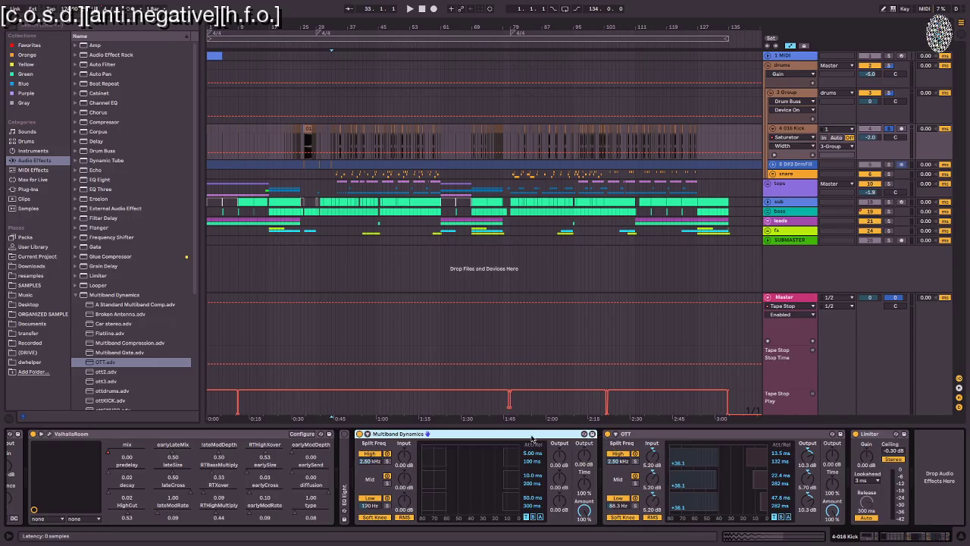
double_click(442, 438)
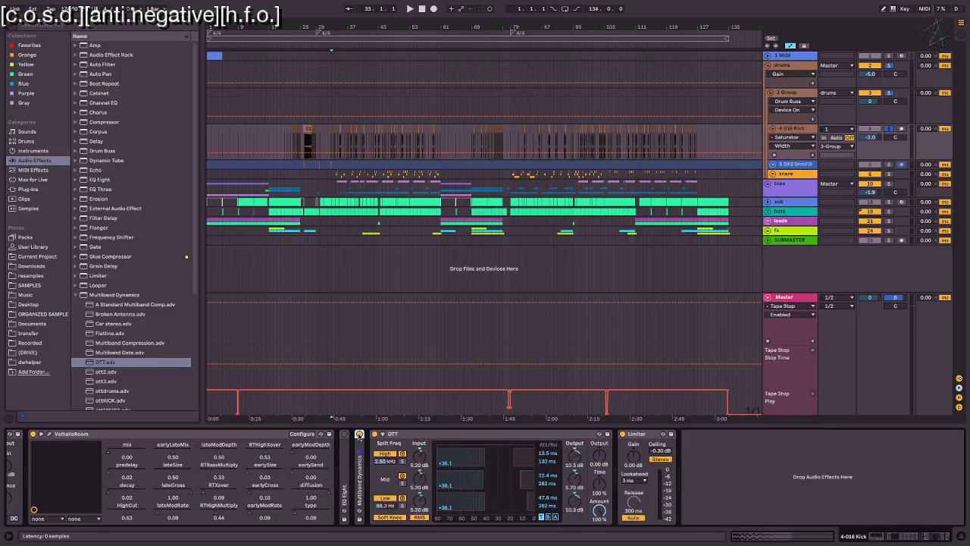
click(359, 435)
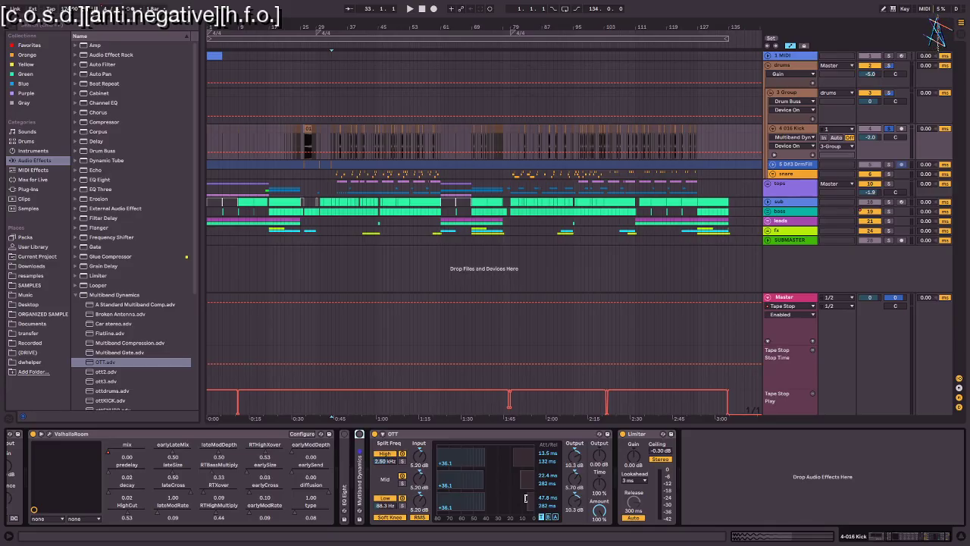
click(359, 434)
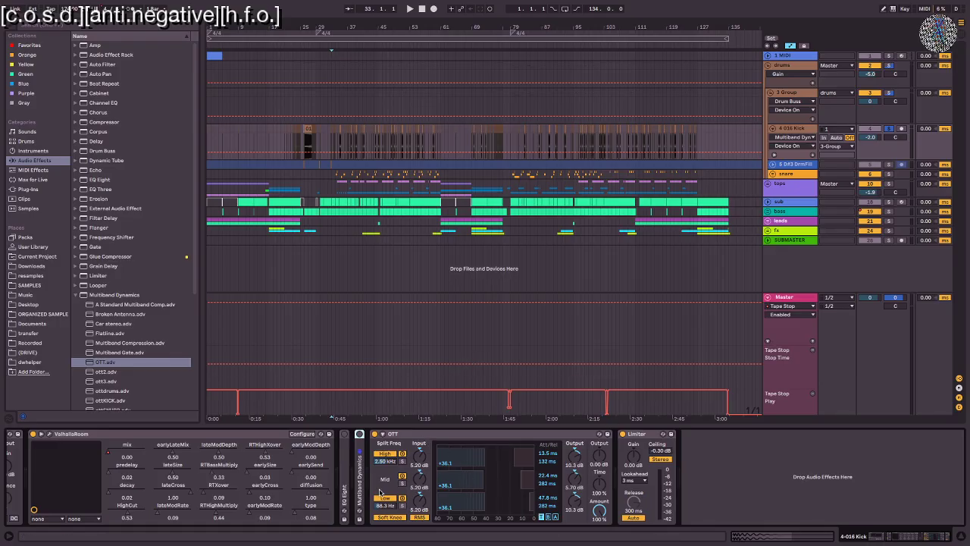
Step: Raise OTT's low split frequency and play the kick from bar 33 to hear the effect
drag(386, 504, 386, 488)
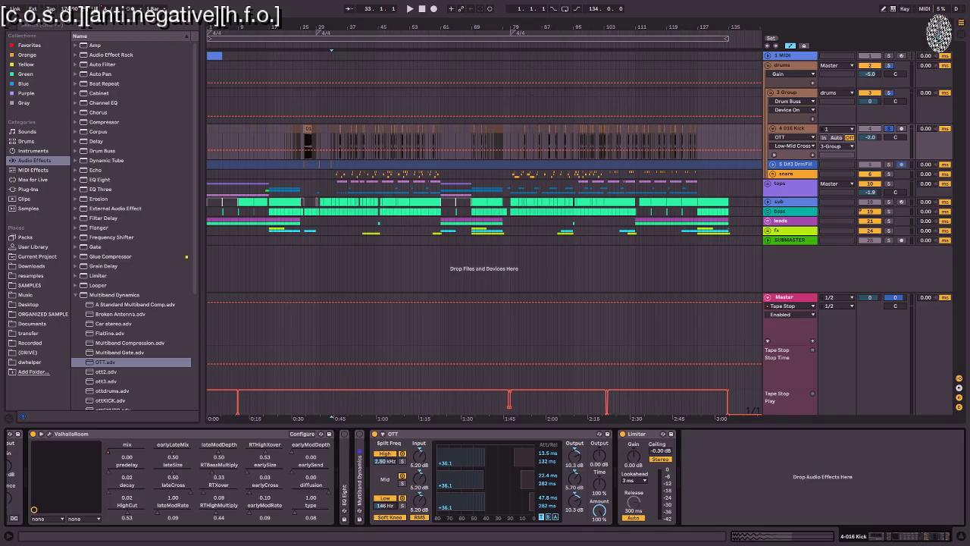
drag(386, 489, 387, 483)
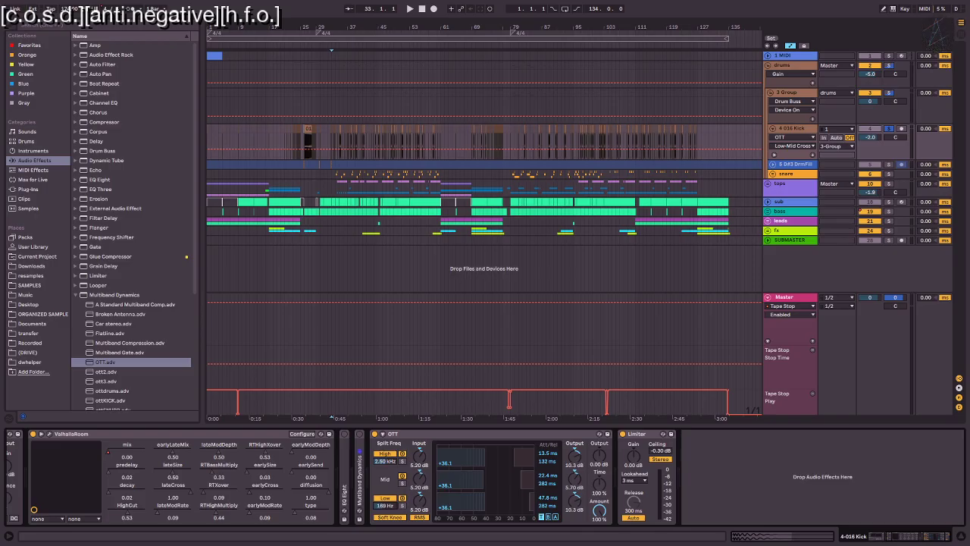
mouse_move(385, 506)
mouse_down()
mouse_move(386, 523)
mouse_move(386, 513)
mouse_up()
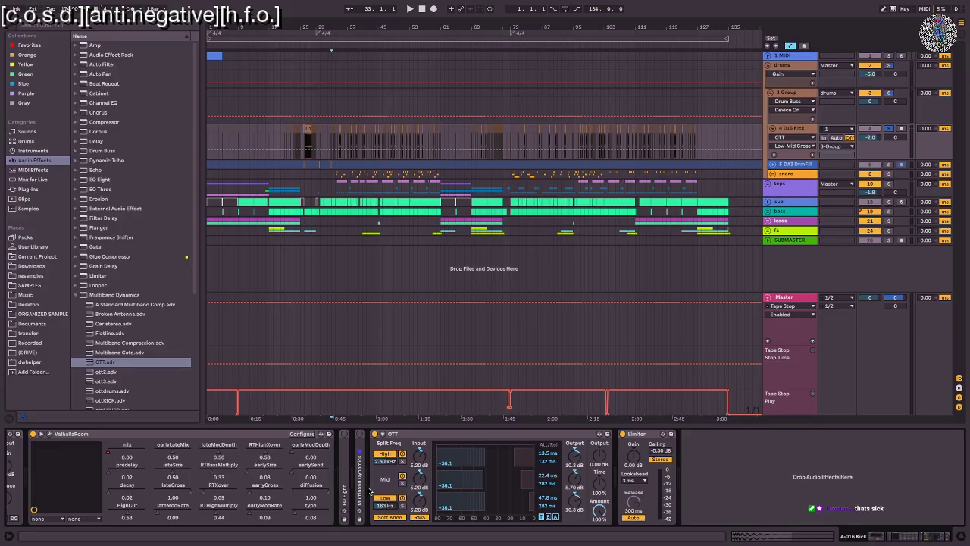
key(space)
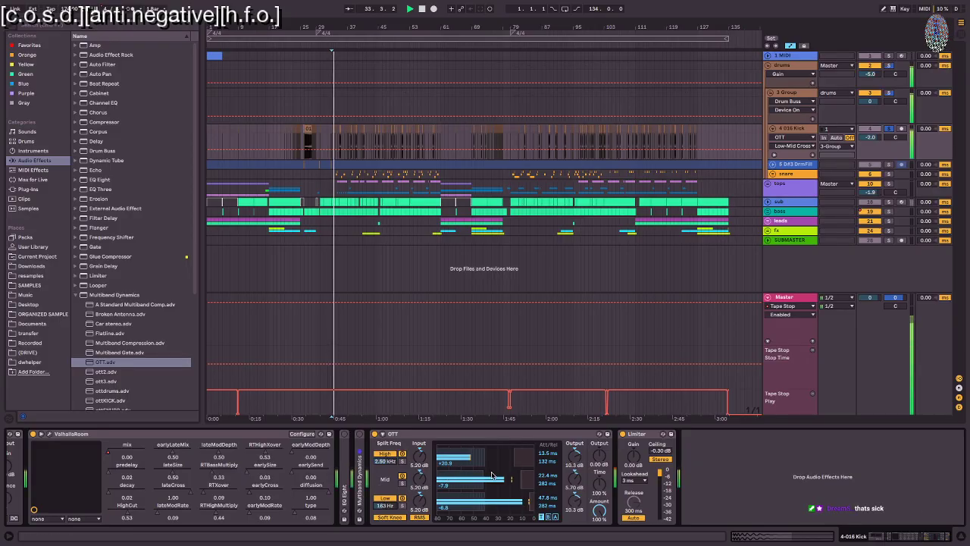
Step: Delete the modified OTT device from the kick chain and load a fresh OTT preset before the Limiter
click(376, 435)
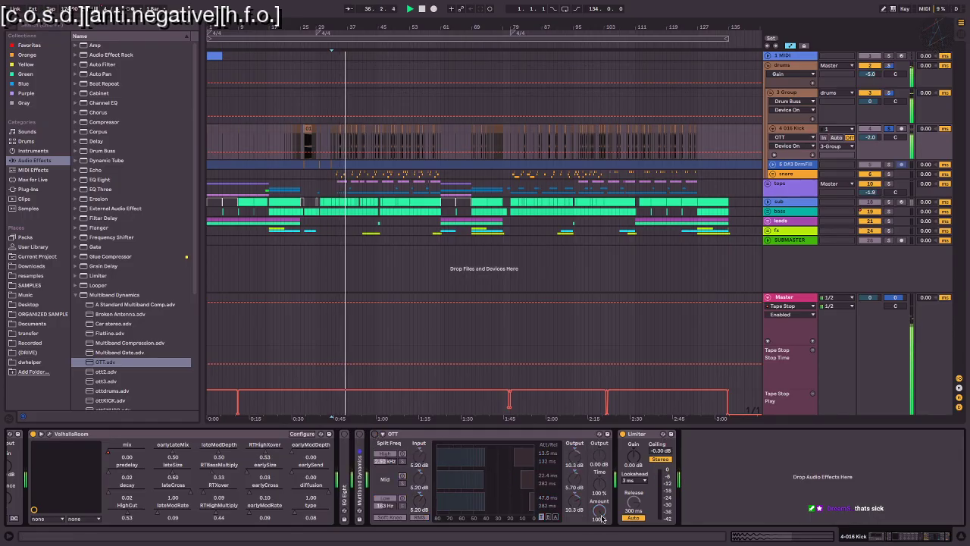
click(423, 434)
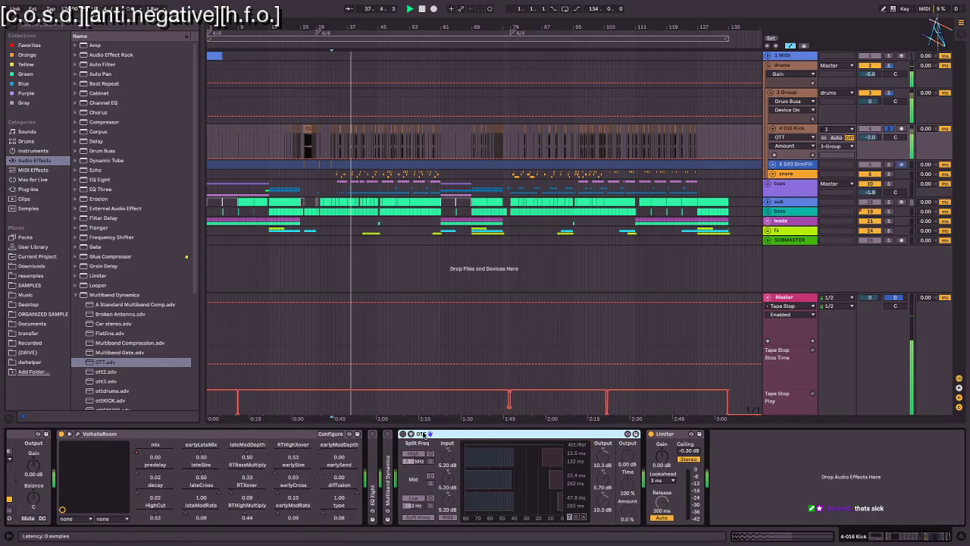
key(Delete)
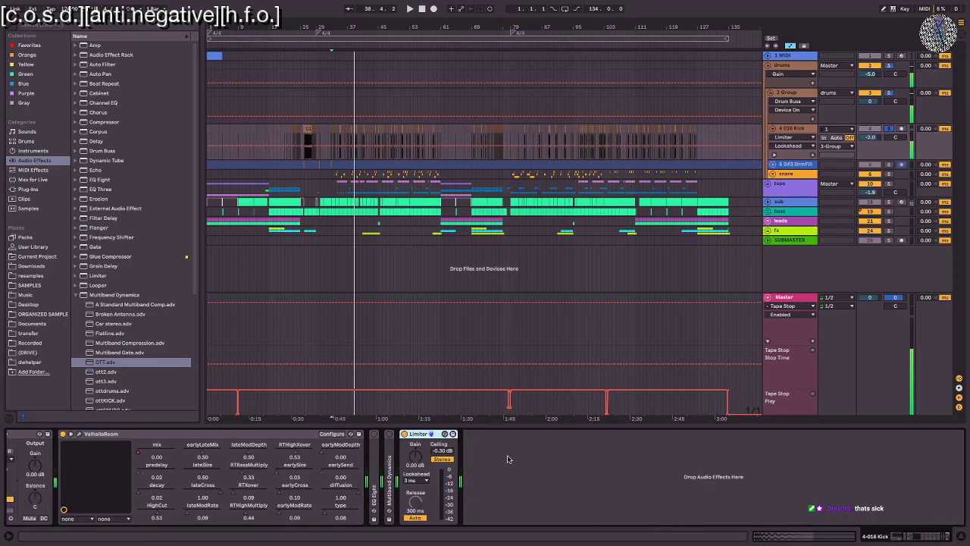
click(508, 493)
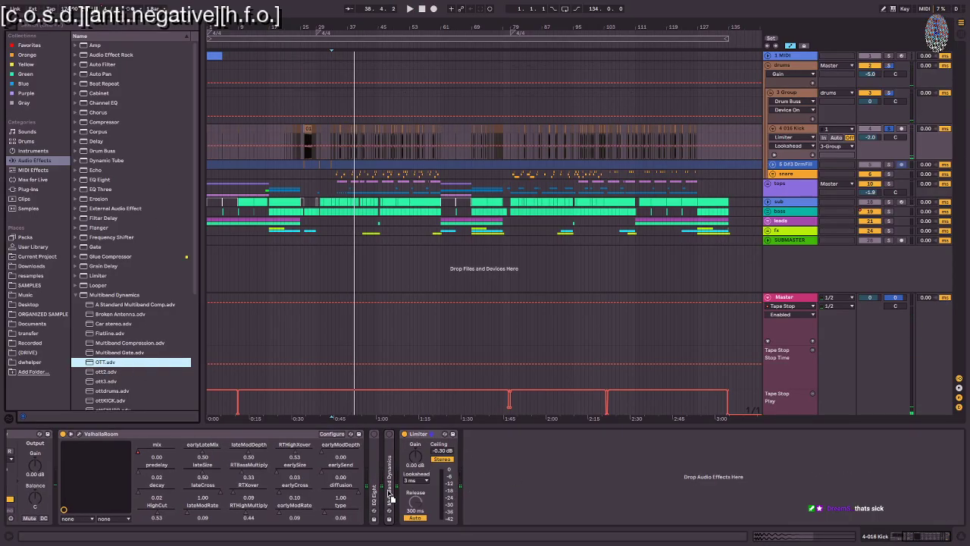
key(ctrl+z)
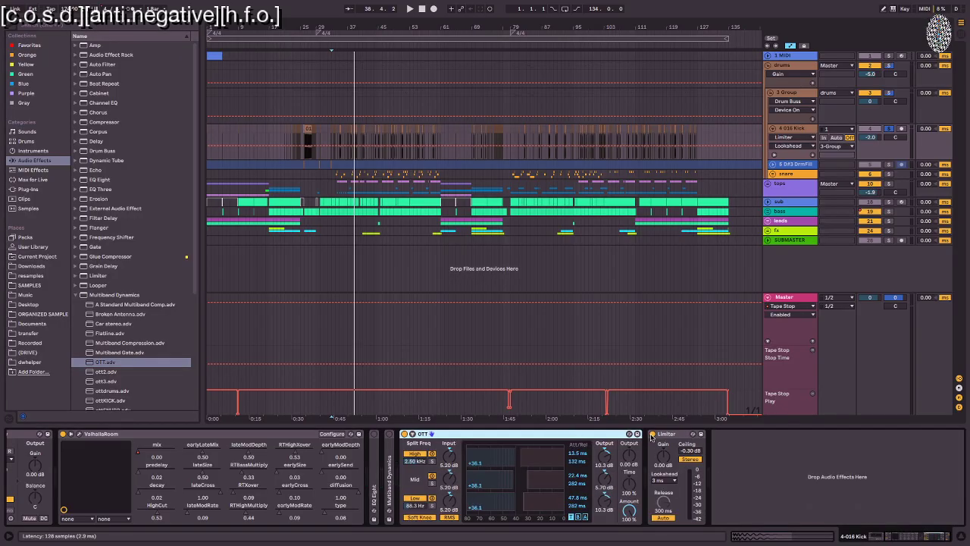
Step: Set OTT's time to 110 %, low split frequency to 136 Hz and overall output to -6.60 dB while playing the kick
drag(629, 487, 629, 479)
key(space)
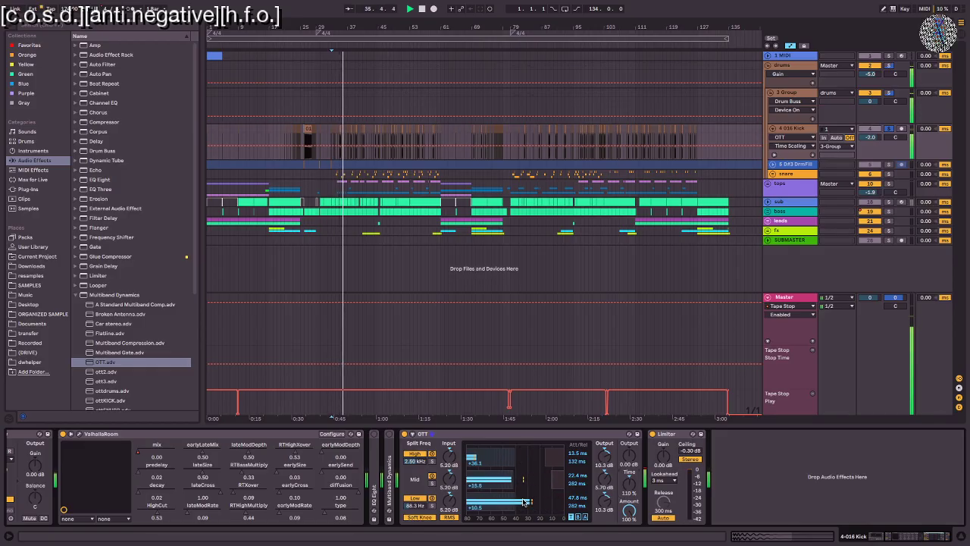
drag(415, 505, 415, 497)
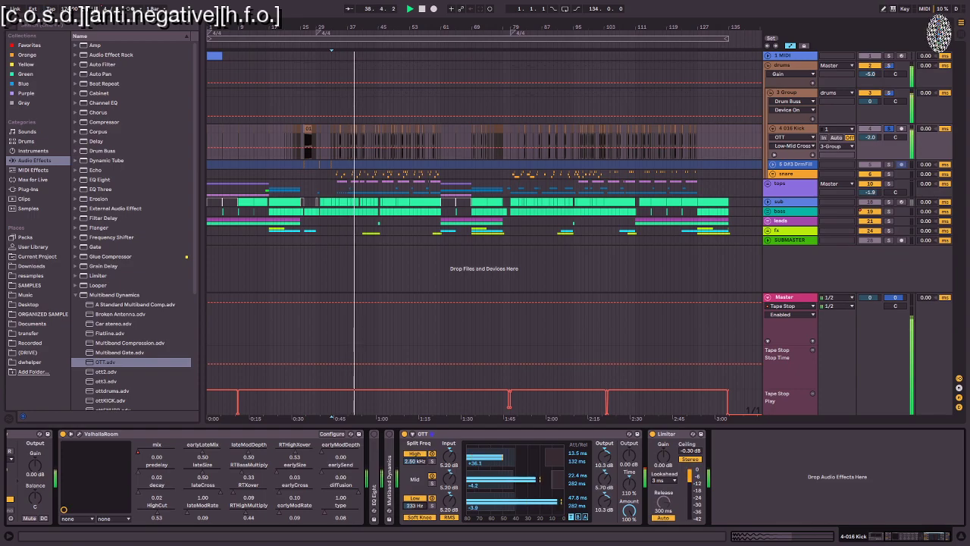
drag(627, 458, 627, 476)
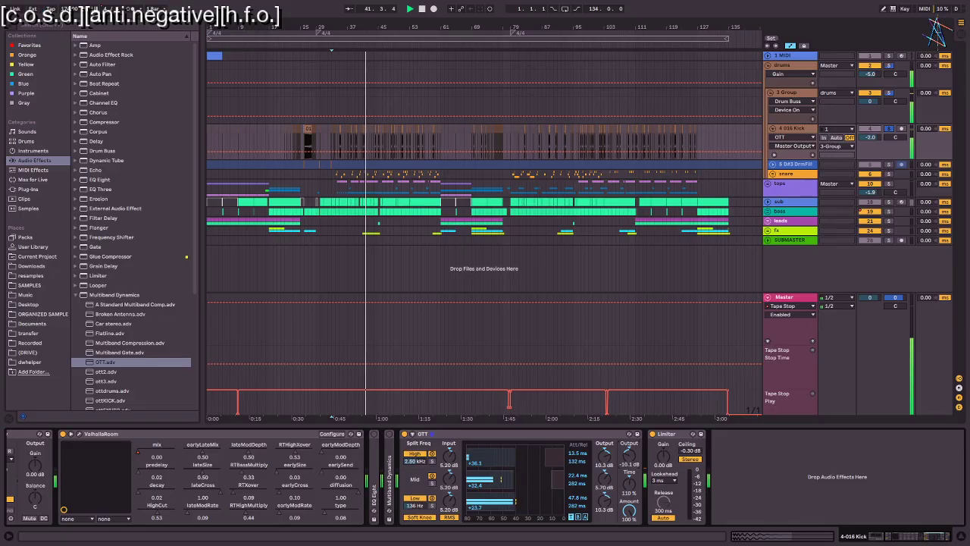
key(space)
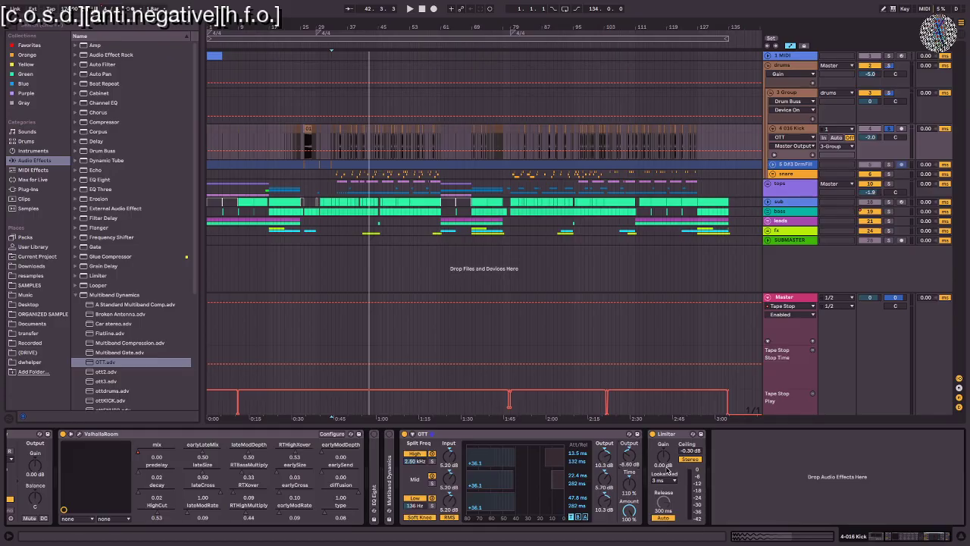
Step: Add a Saturator set to Digital Clip to the kick chain and place it between OTT and the Limiter
key(ctrl+f)
text(sat)
key(Down)
key(Return)
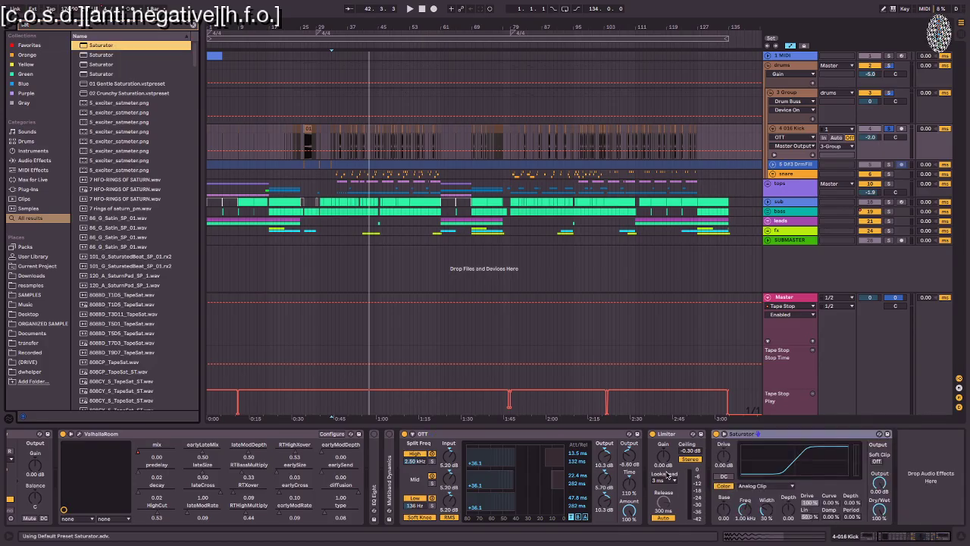
click(766, 486)
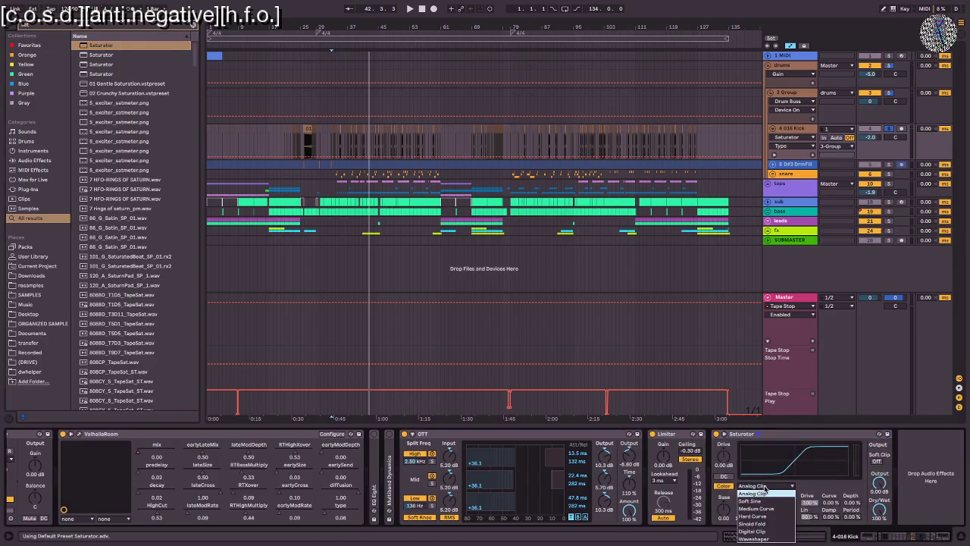
click(752, 532)
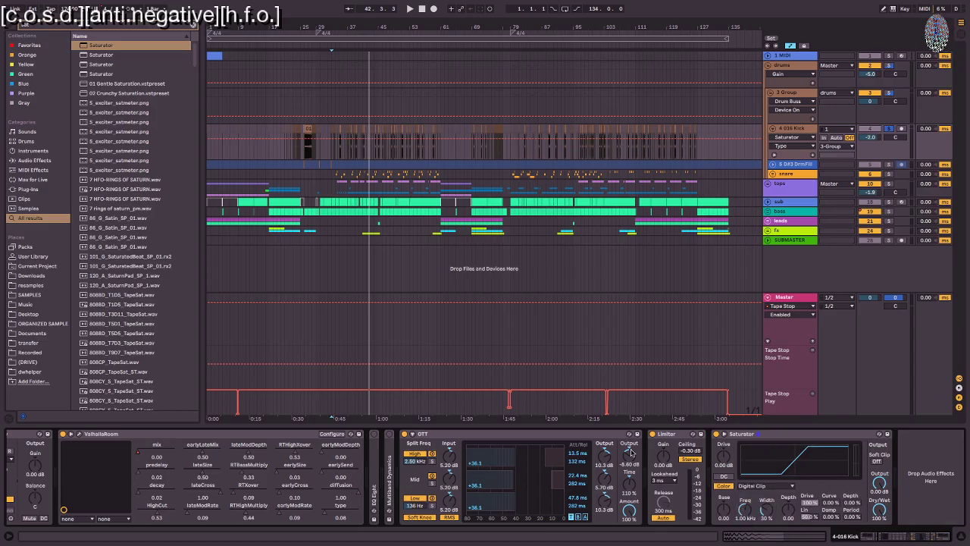
drag(782, 436, 658, 443)
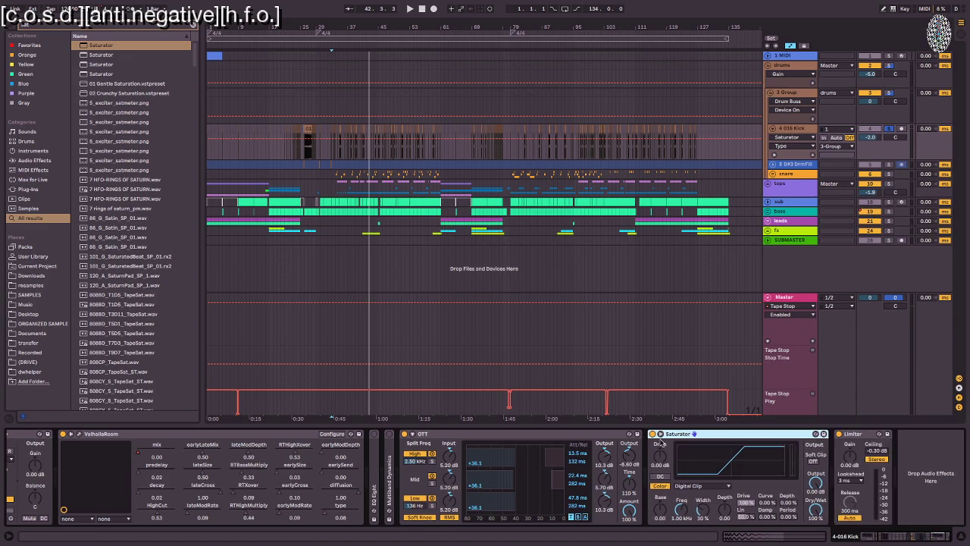
Step: Set the new Saturator's drive to 17.7 dB and dry/wet to 10.3 % while playing from bar 33
click(815, 509)
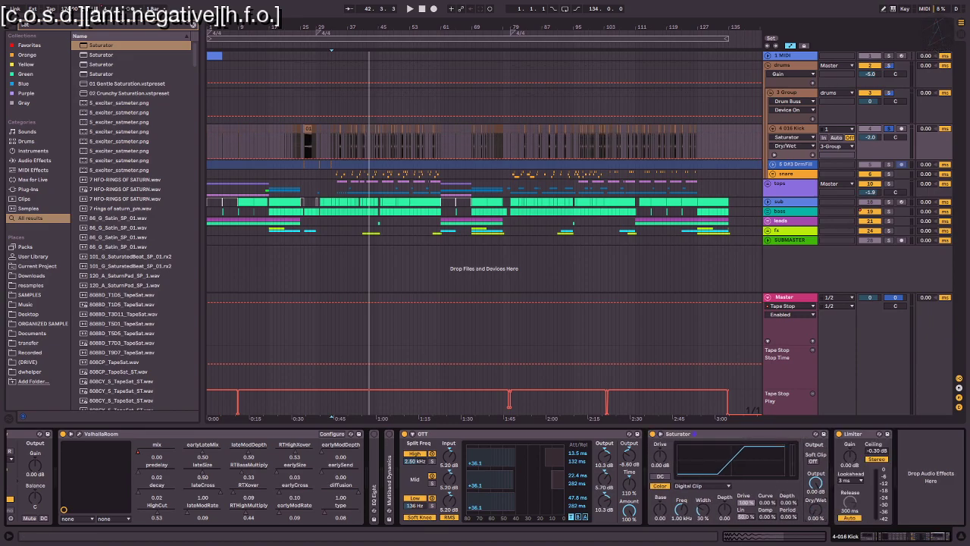
drag(809, 516, 809, 542)
key(space)
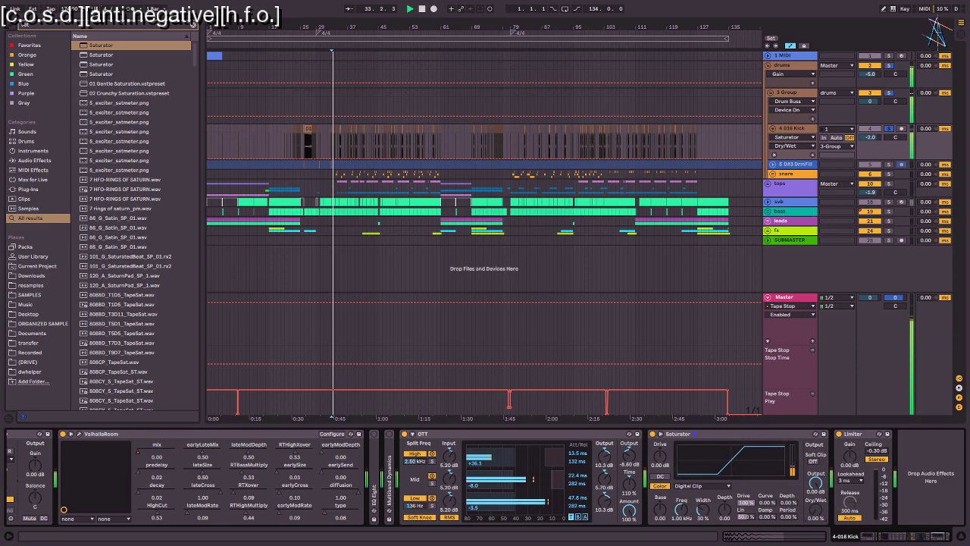
drag(660, 456, 660, 439)
drag(826, 513, 826, 542)
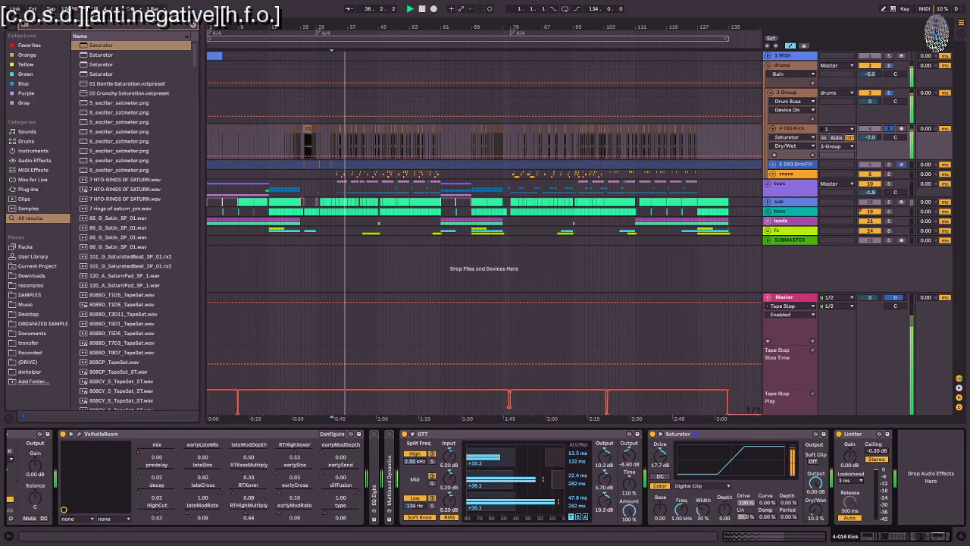
Step: Lower the Digital Clip Saturator's dry/wet to 0.00 % while auditioning the kick, and bypass the device
key(space)
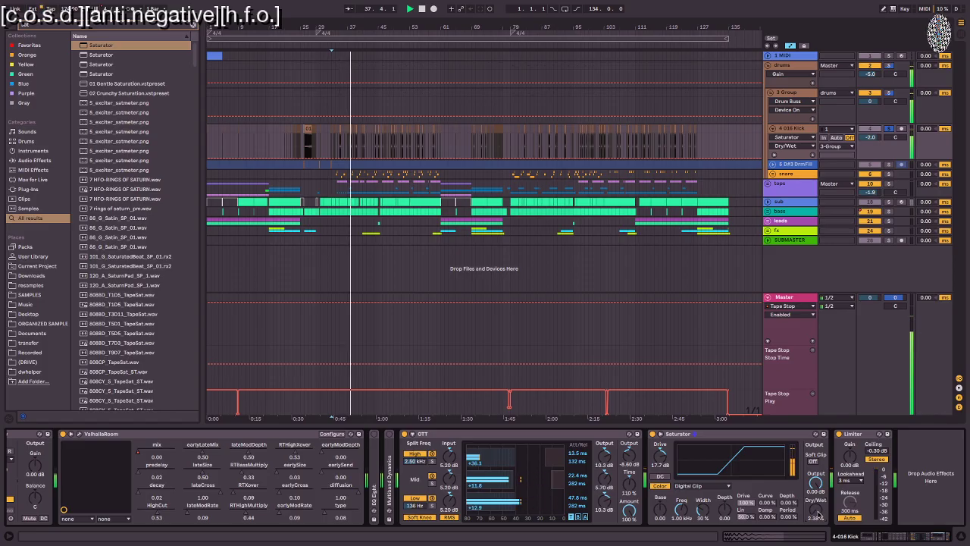
click(710, 437)
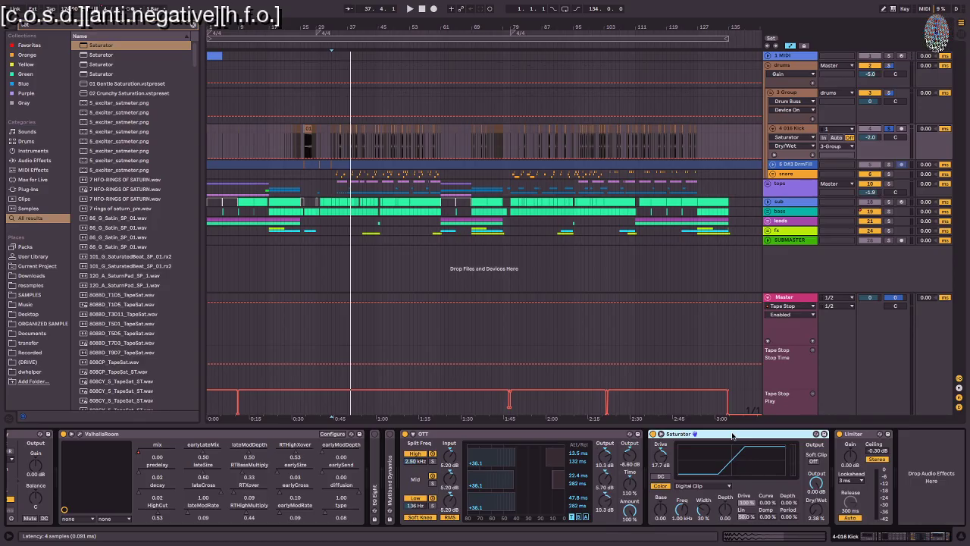
mouse_move(820, 513)
mouse_down()
mouse_move(820, 489)
mouse_move(820, 511)
mouse_up()
key(space)
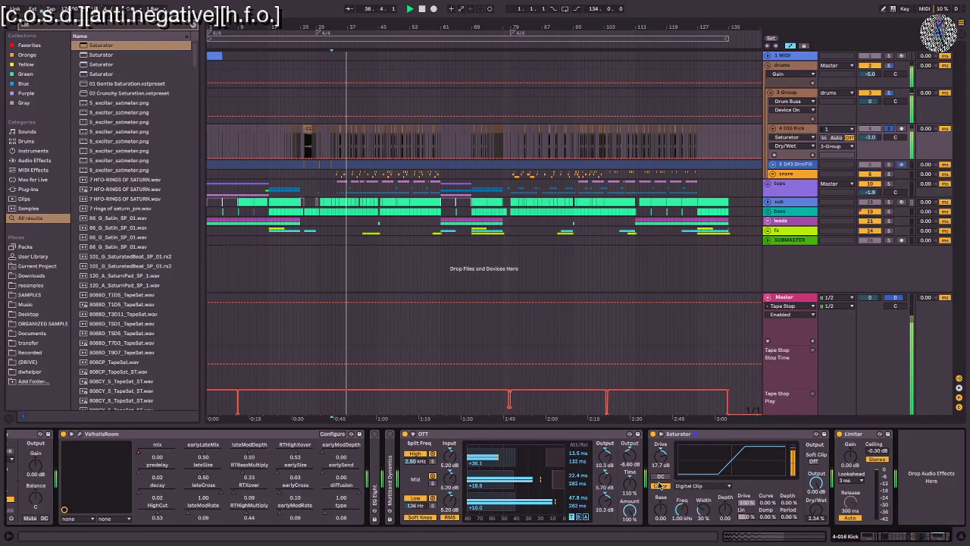
mouse_move(816, 508)
mouse_down()
mouse_move(816, 490)
mouse_move(816, 511)
mouse_up()
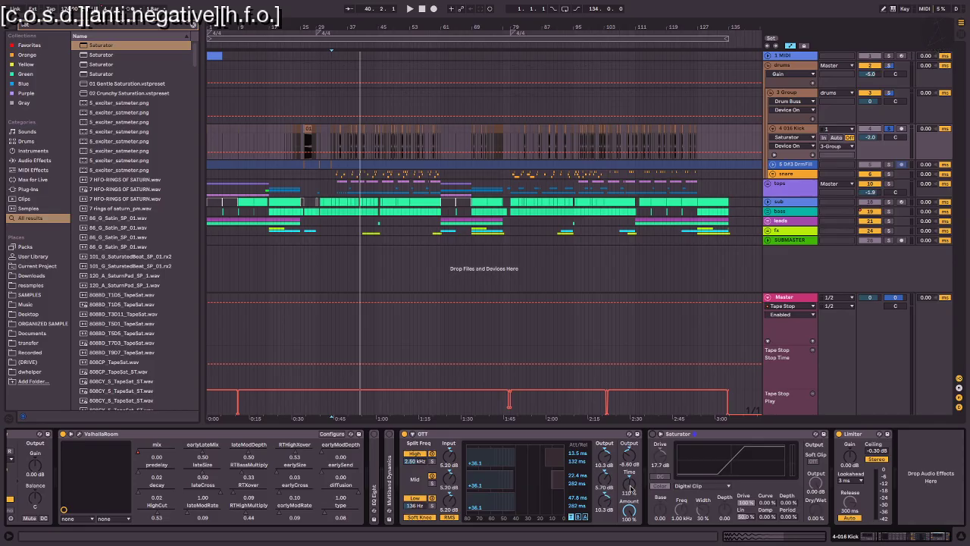
Step: Set OTT's time to 331 % and show the Audio Effects list in the browser with the search cleared
drag(629, 489, 629, 454)
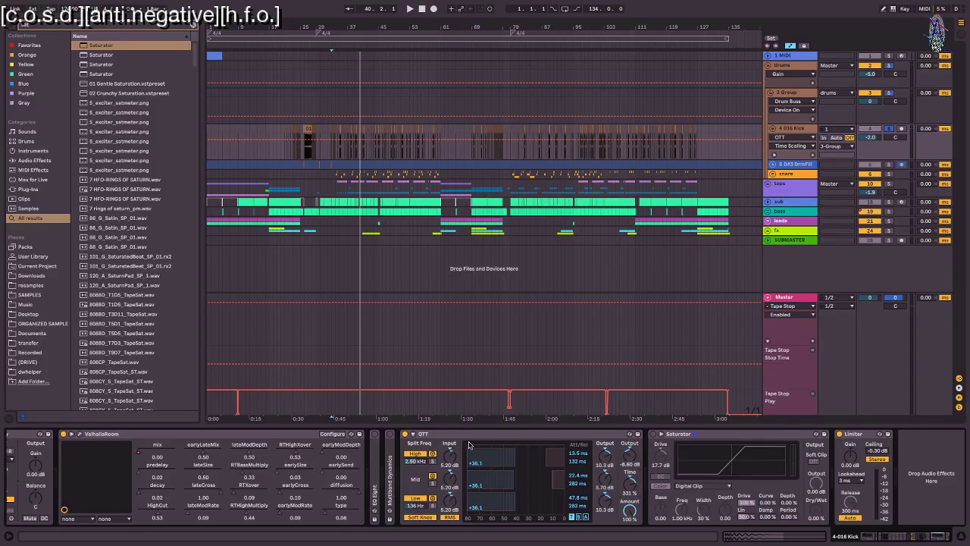
click(38, 160)
click(193, 25)
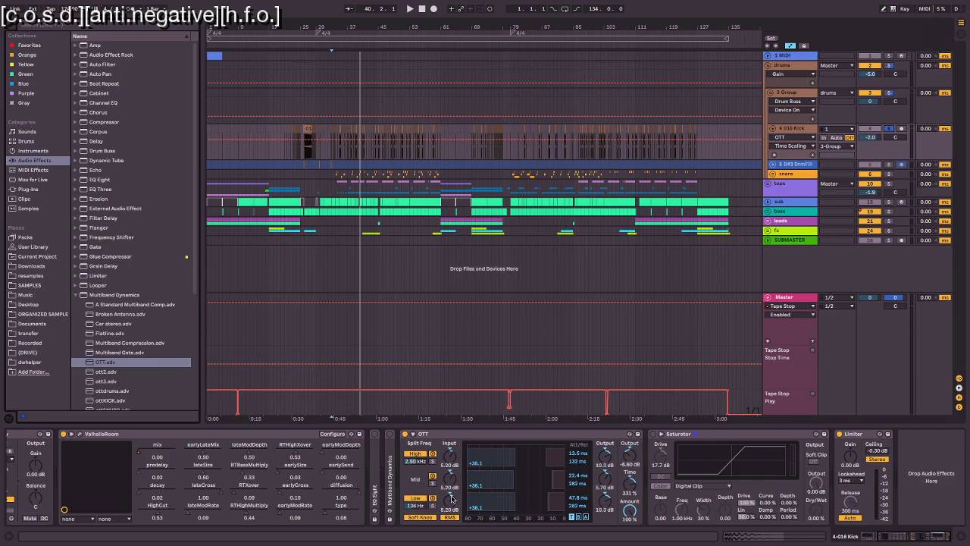
Step: Audition the kick with OTT's low band soloed, and raise the mid band's lower threshold in the display
key(space)
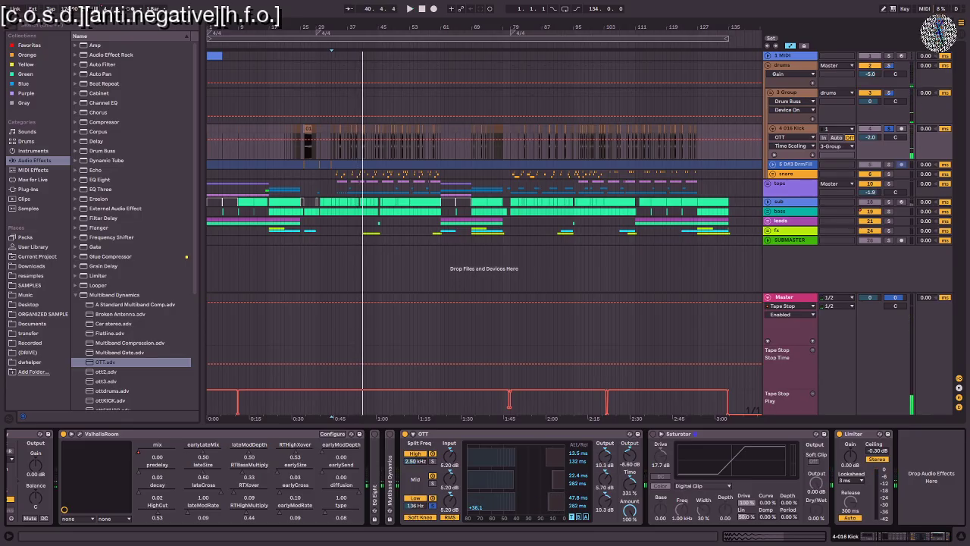
key(space)
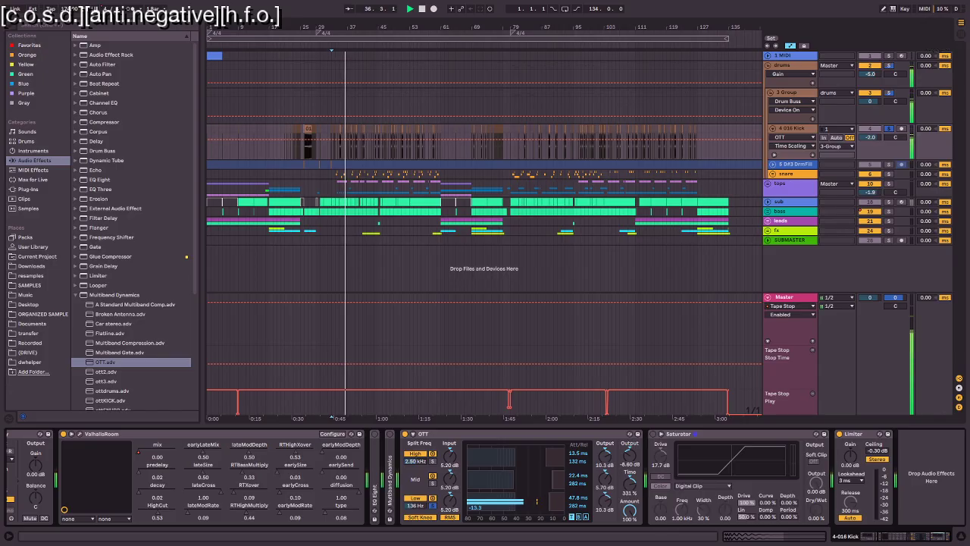
key(space)
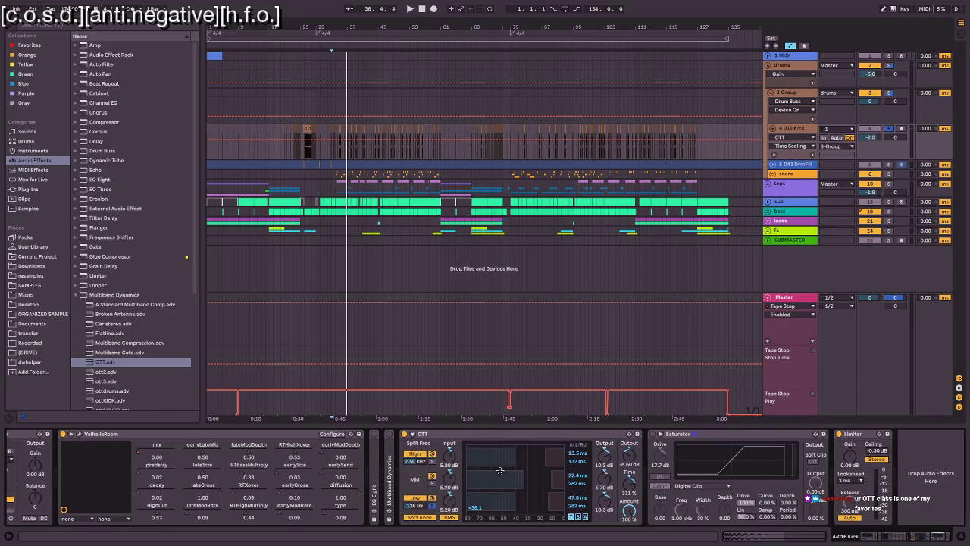
key(space)
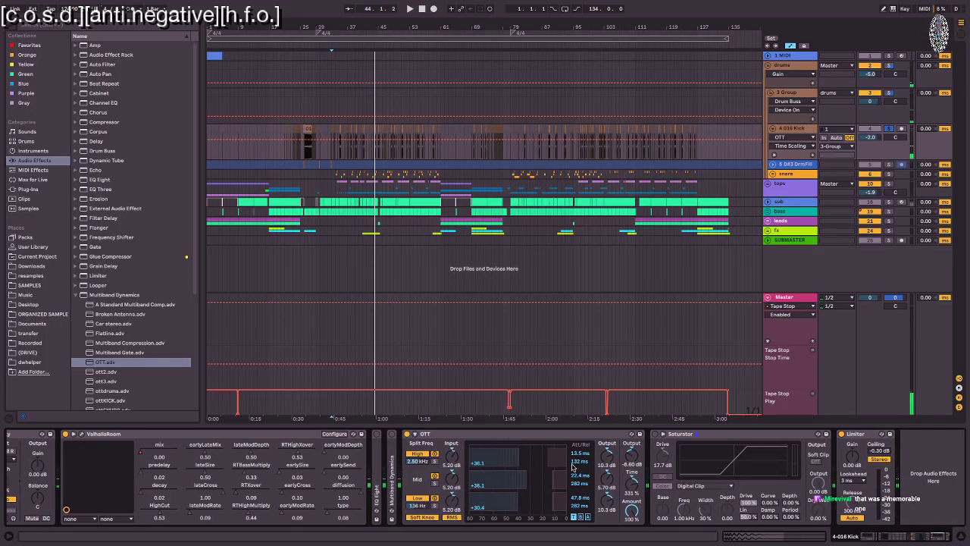
Step: Set OTT's high-band attack to 6.29 ms and release to 67.1 ms, and its overall time to 1000 %, while playing the kick
drag(578, 457, 580, 464)
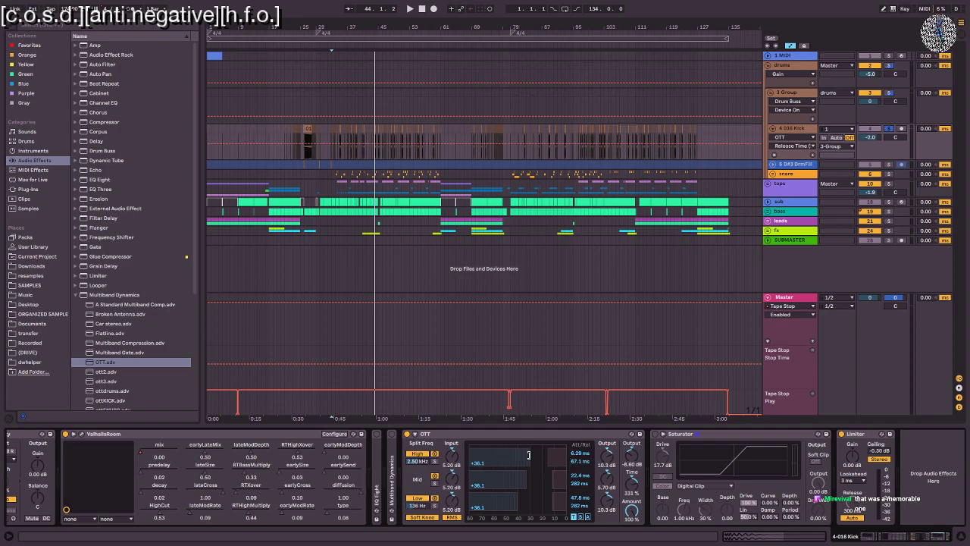
key(space)
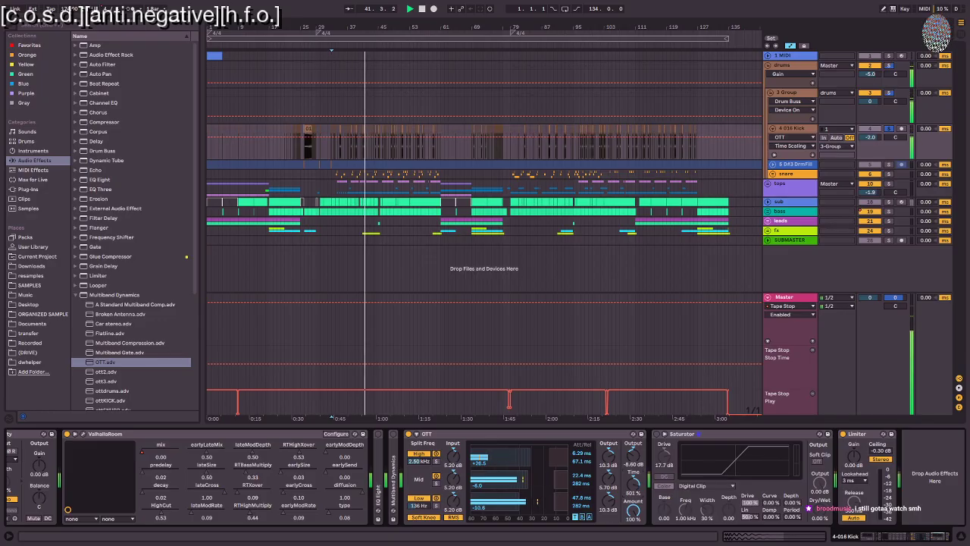
drag(633, 482, 636, 485)
key(space)
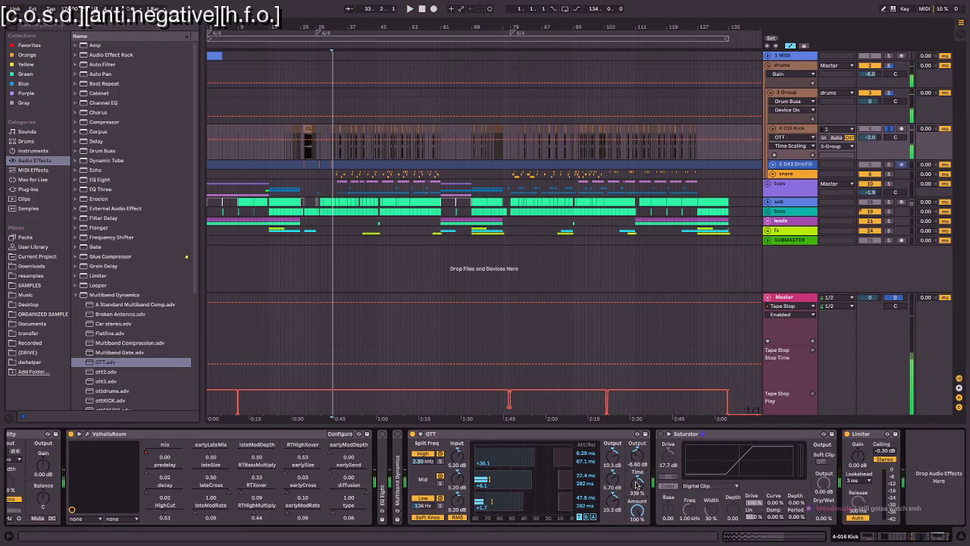
drag(636, 485, 639, 483)
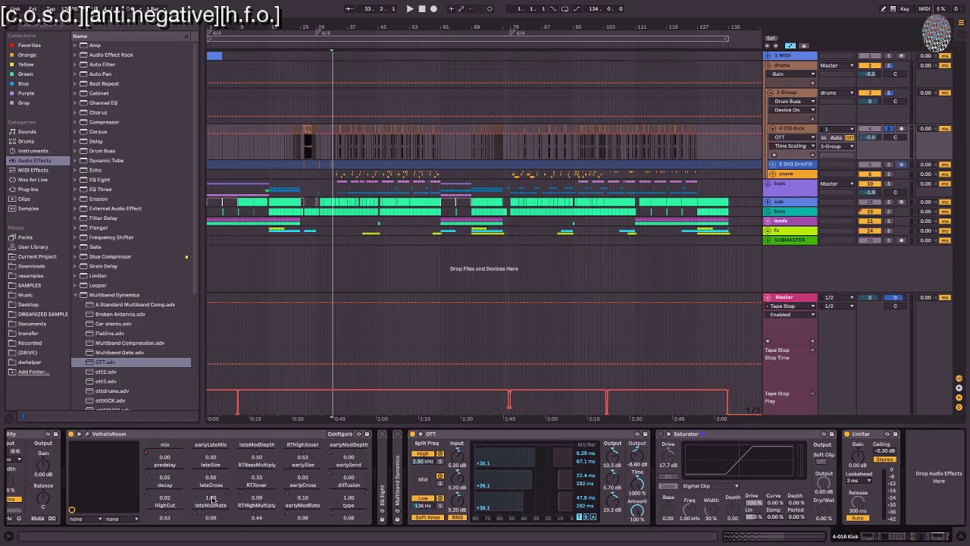
Step: Move the playback start to bar 38 and play the kick while toggling OTT for comparison
scroll(214, 501, left, 3)
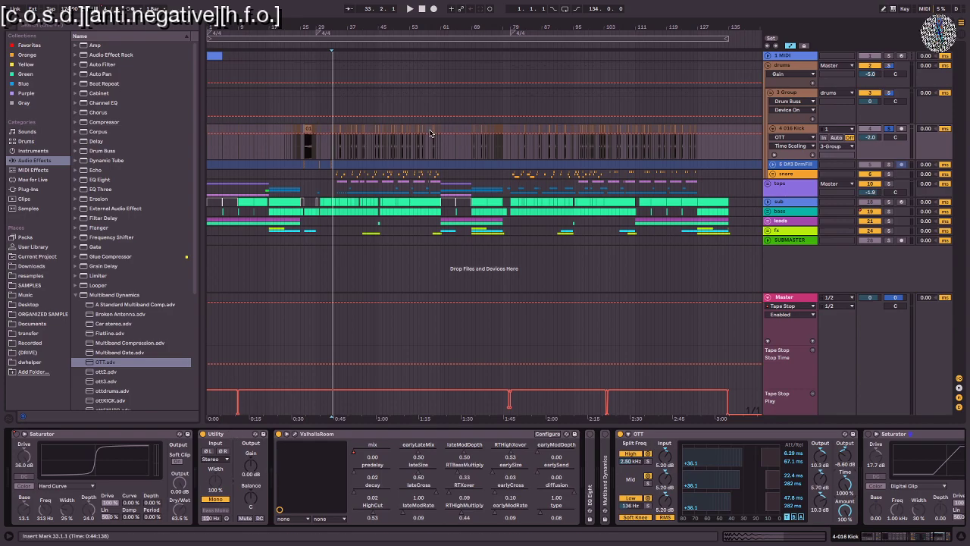
click(362, 157)
click(350, 157)
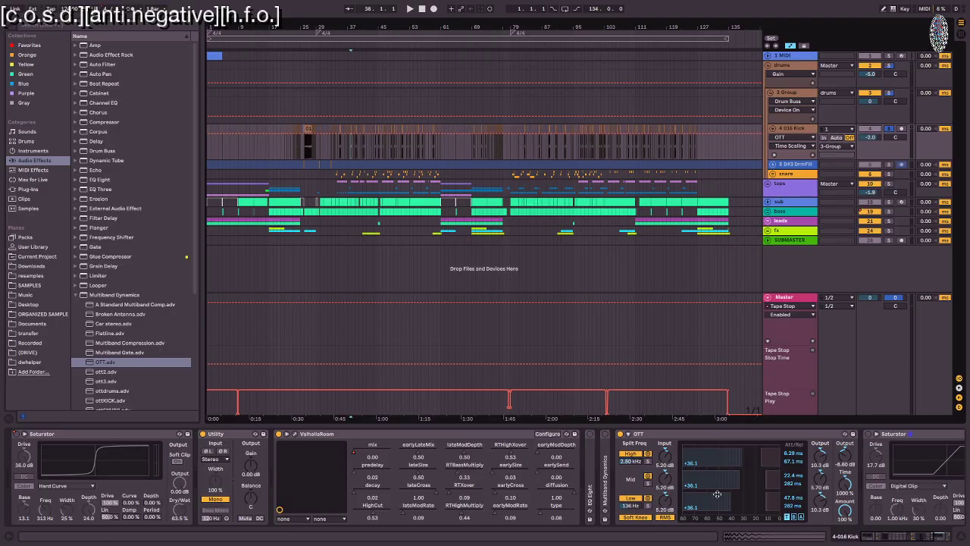
click(696, 435)
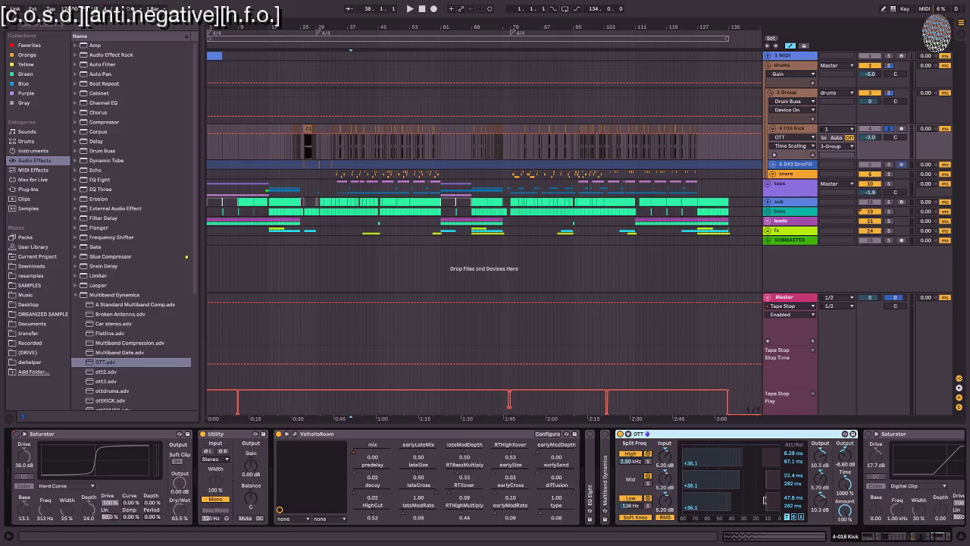
key(space)
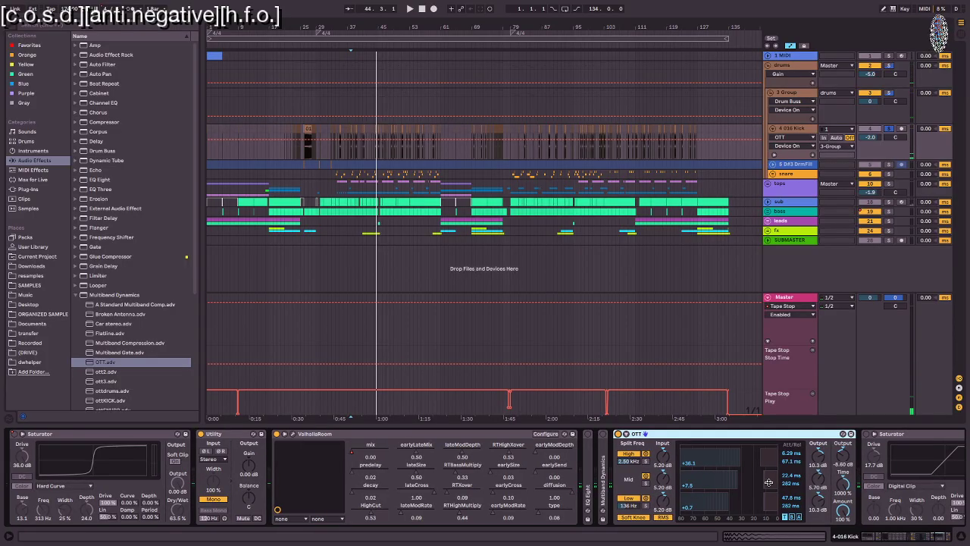
Step: Search the browser for "insight" and load iZotope Insight at the end of the Master track's device chain
scroll(768, 482, right, 5)
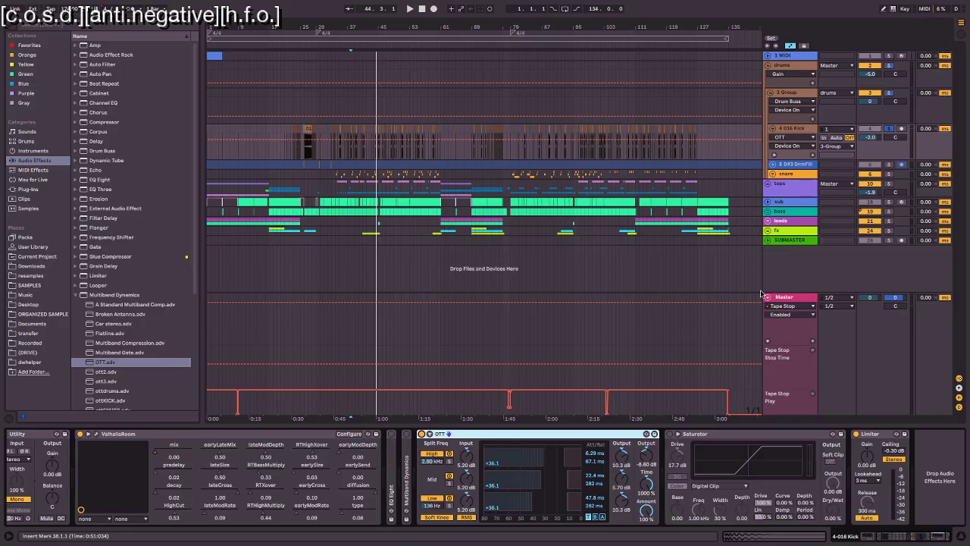
click(788, 298)
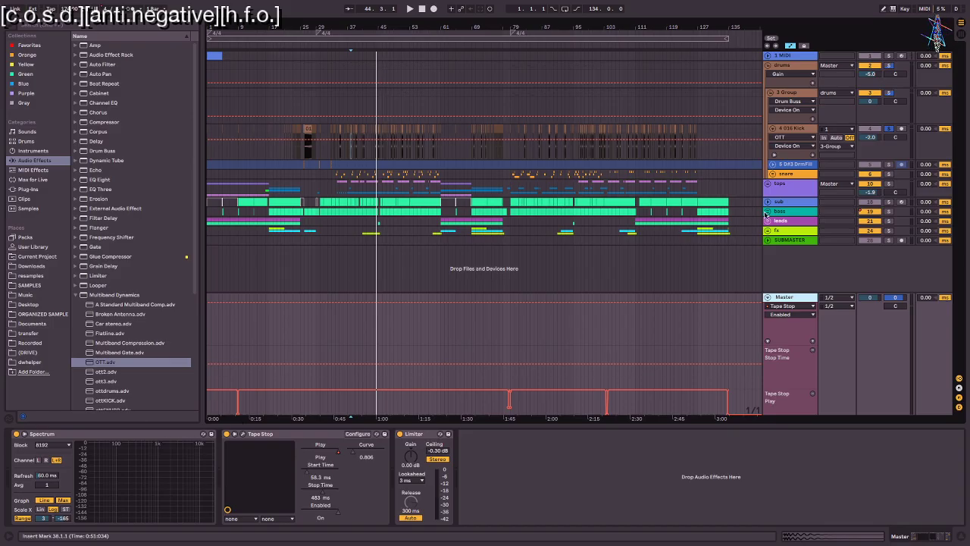
click(793, 129)
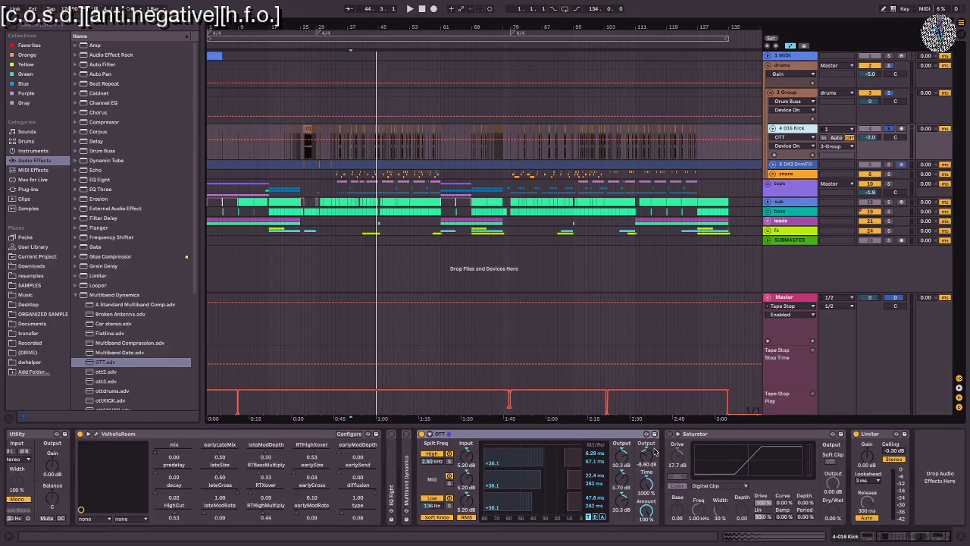
click(788, 297)
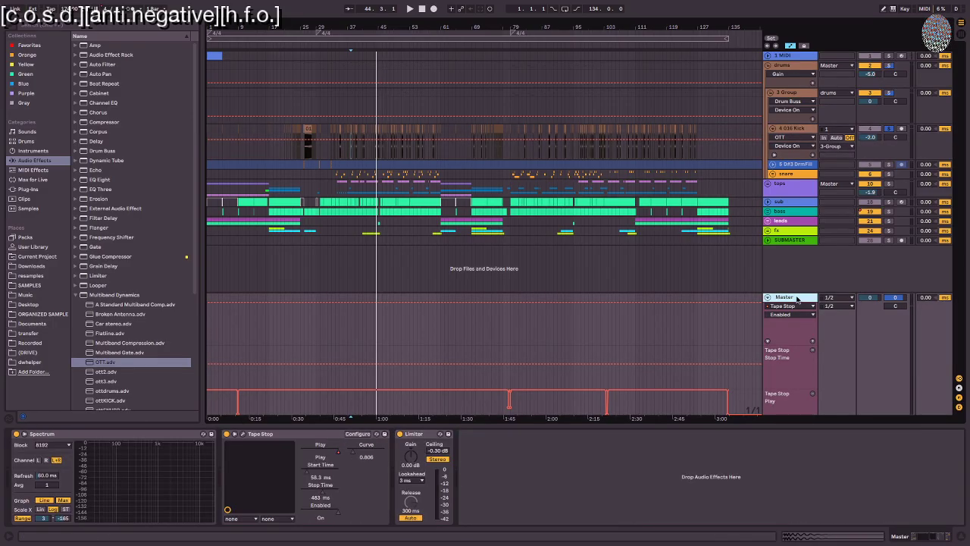
key(ctrl+f)
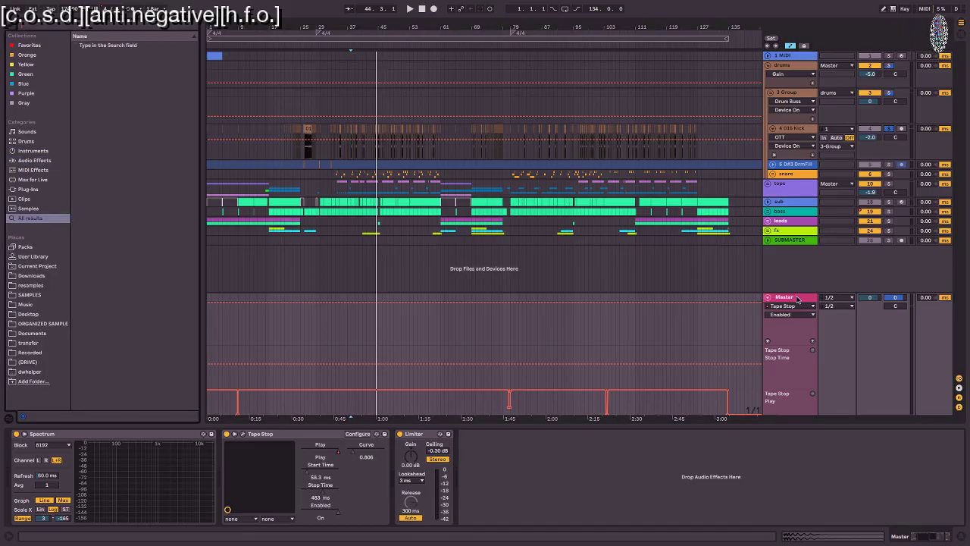
key(ctrl+f)
text(insight)
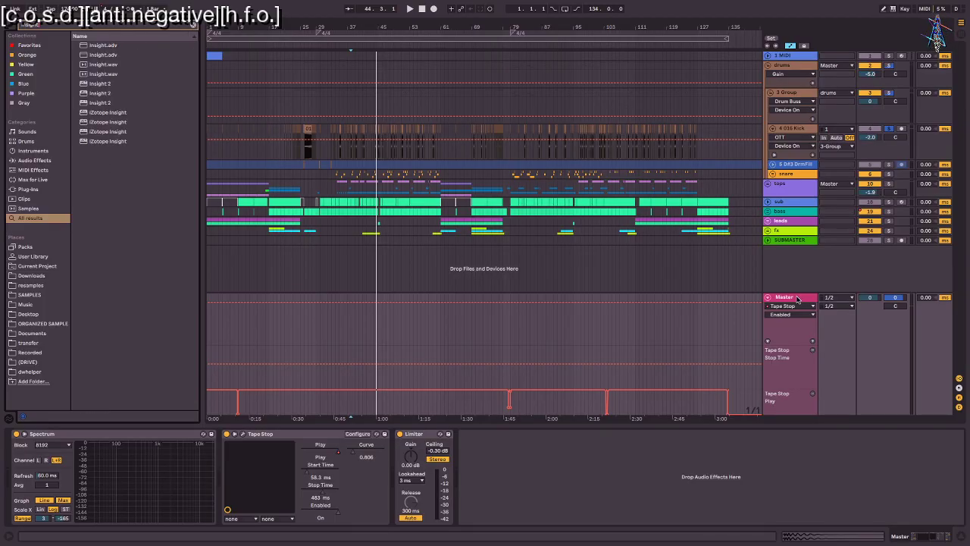
click(118, 113)
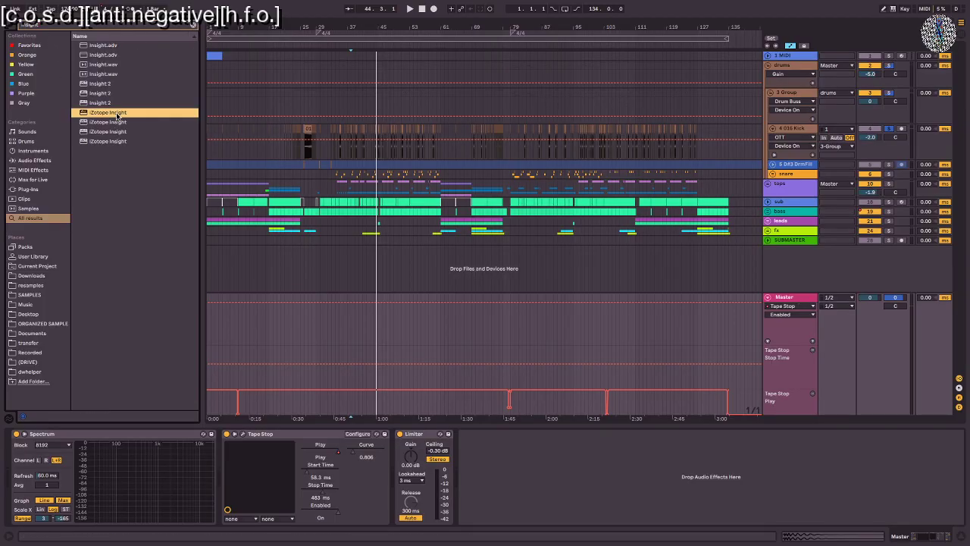
double_click(117, 113)
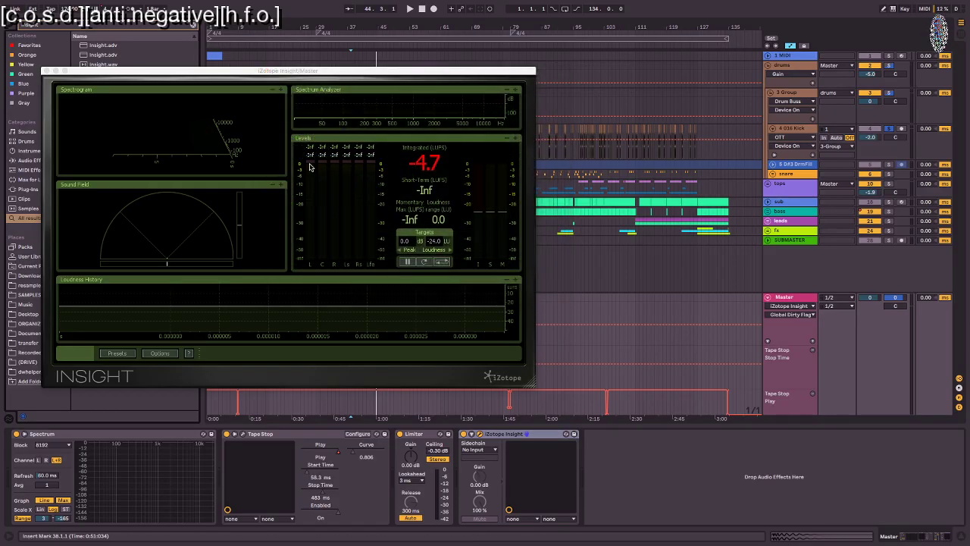
Step: Collapse Insight's Sound Field, Levels and Loudness History modules so only the Spectrogram and Spectrum Analyzer are shown
click(273, 184)
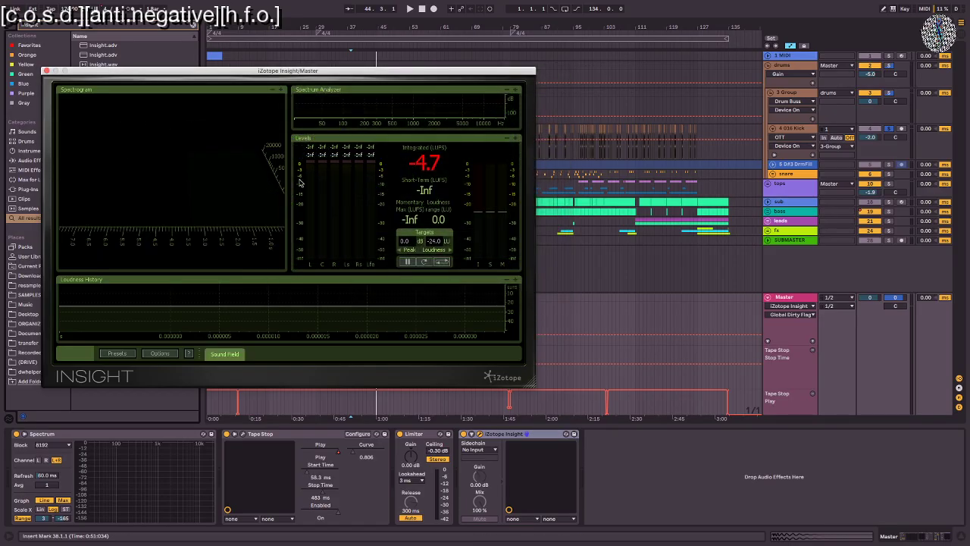
click(510, 89)
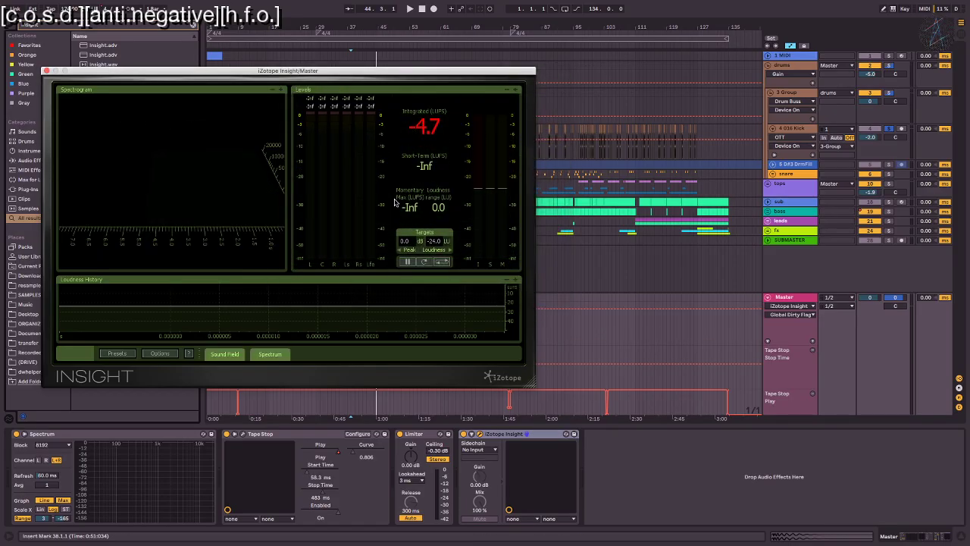
click(507, 89)
click(507, 279)
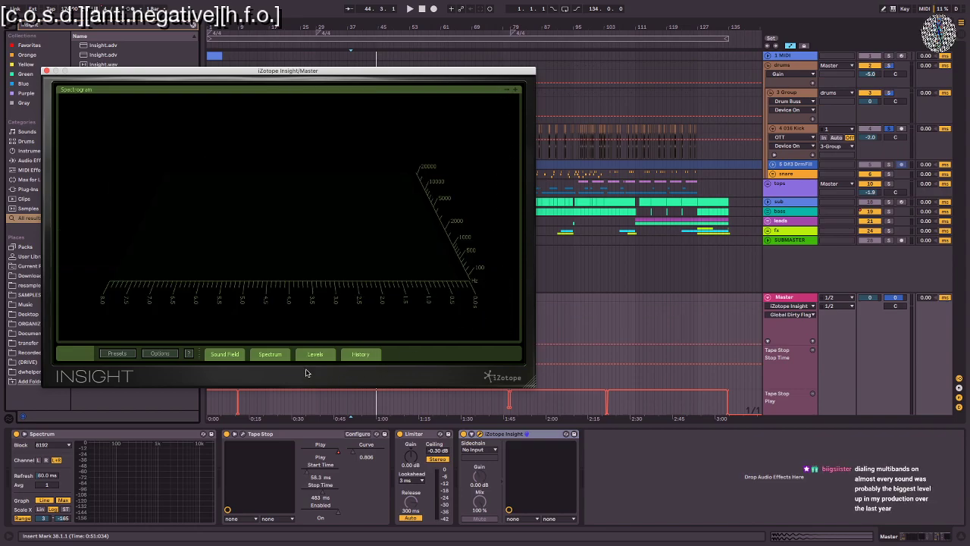
click(270, 354)
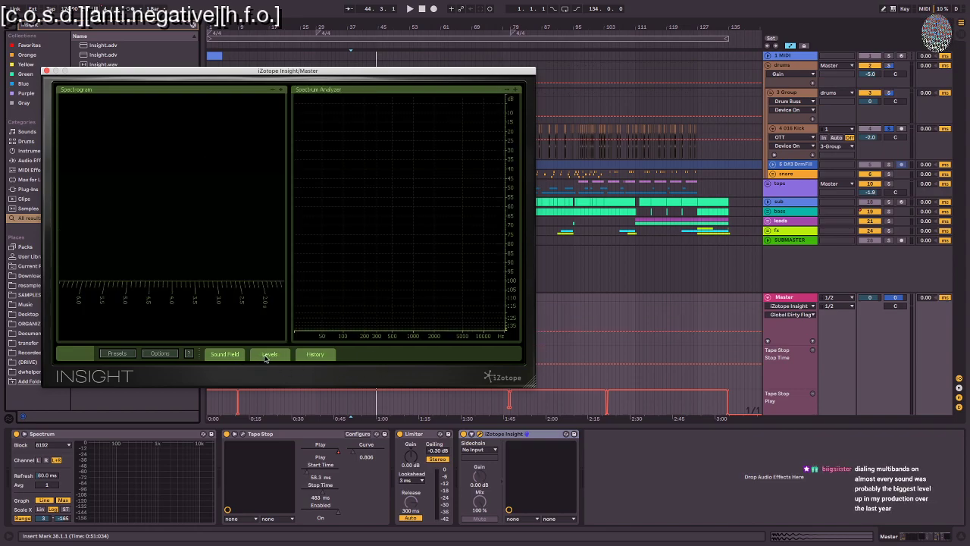
Step: Play from bar 38, set Insight's spectrogram color preset to Multicolor 1 and tilt its 3D view
key(space)
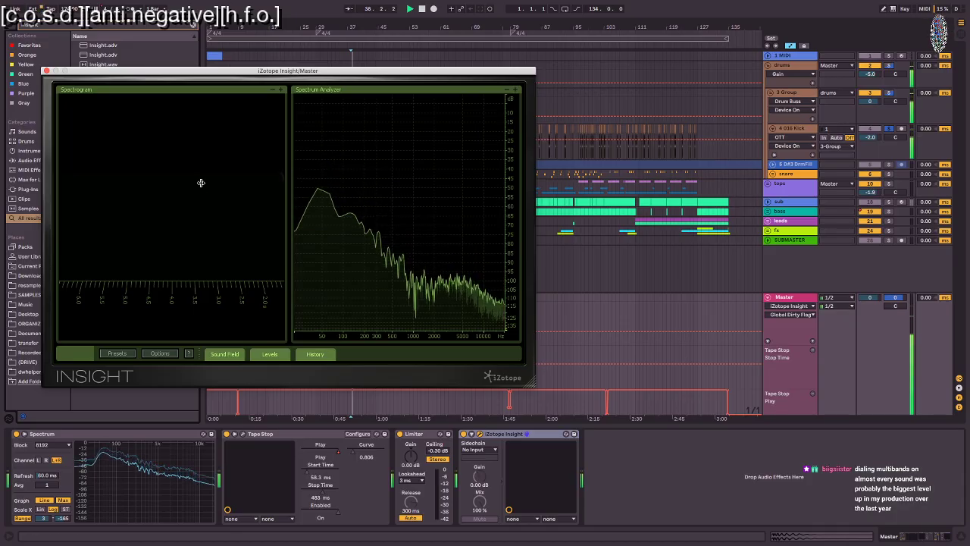
click(171, 355)
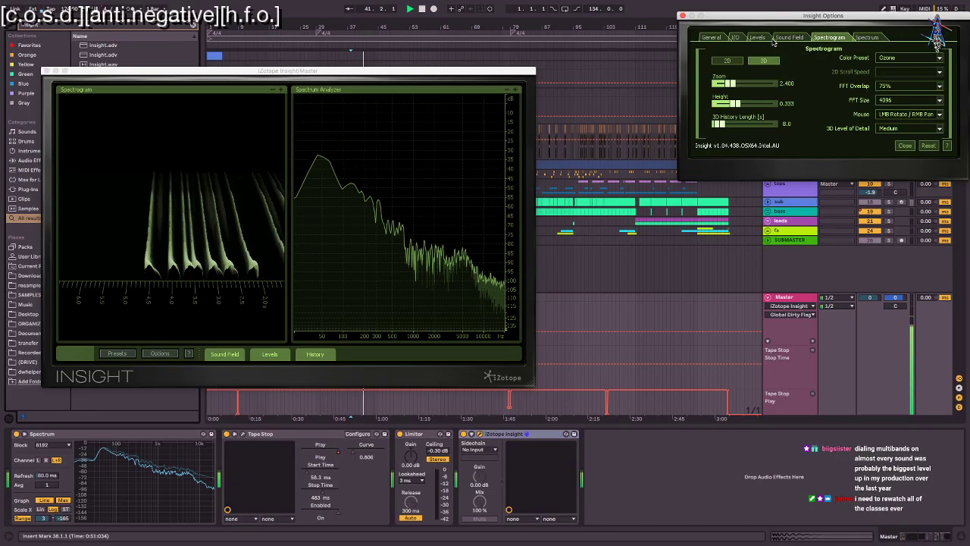
click(919, 56)
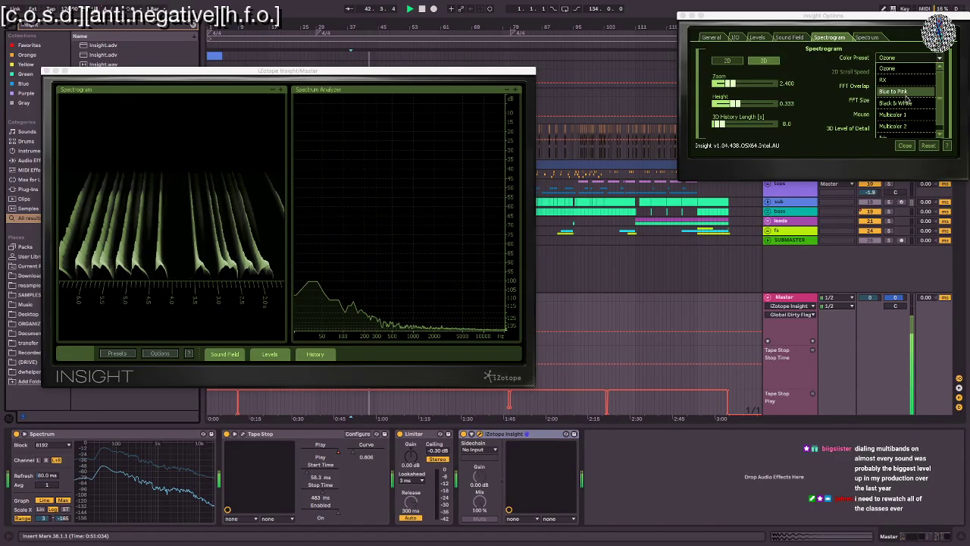
click(902, 115)
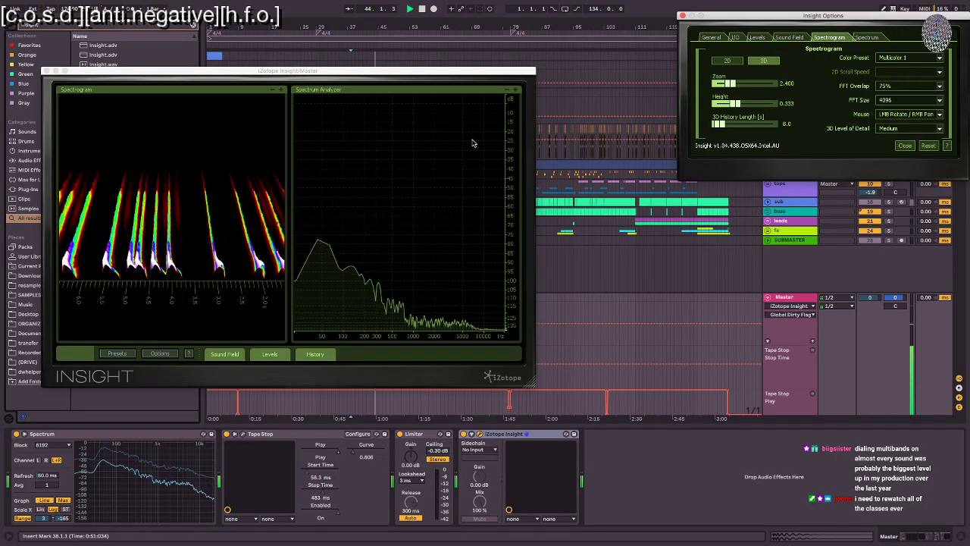
drag(261, 230, 268, 164)
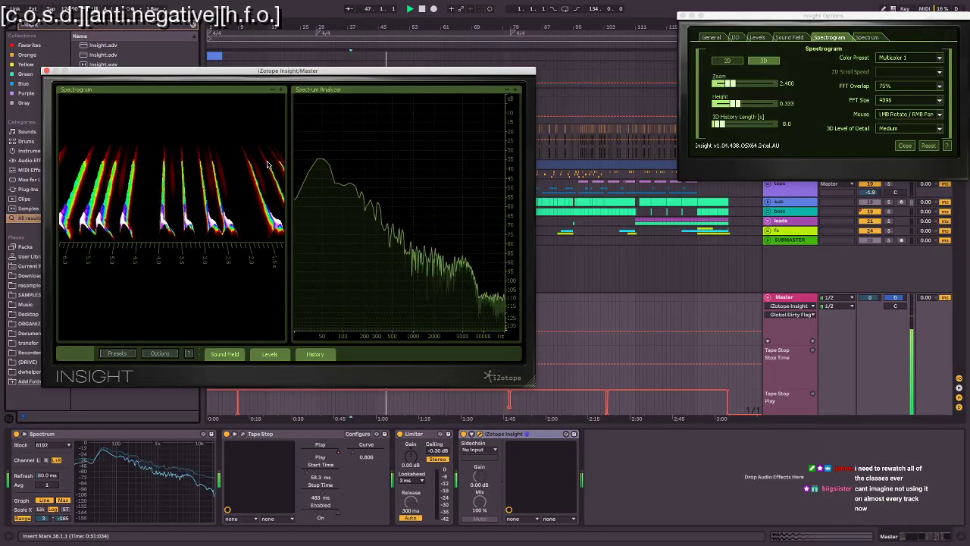
Step: Rotate Insight's 3D spectrogram to an angled view showing the frequency and time axes, and close the Insight options
drag(132, 167, 212, 203)
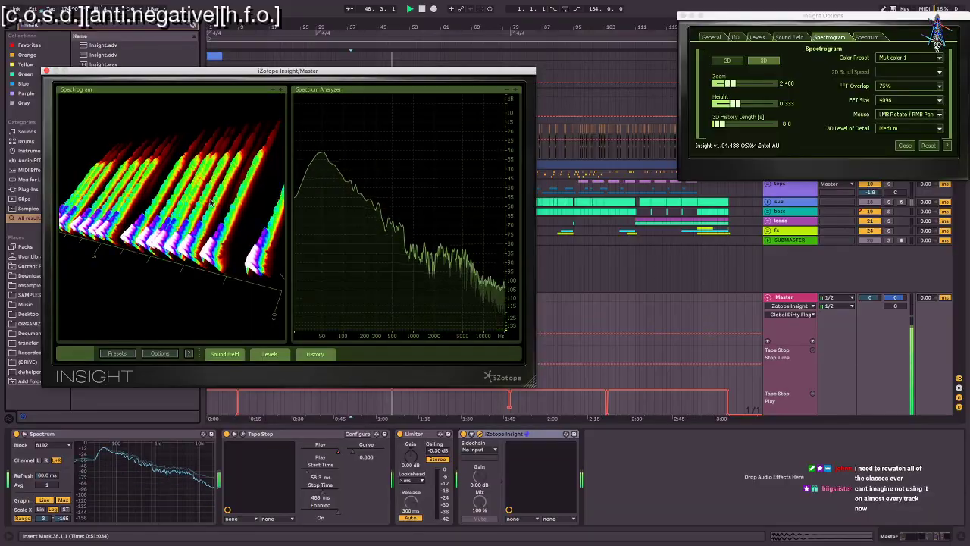
drag(186, 235, 201, 223)
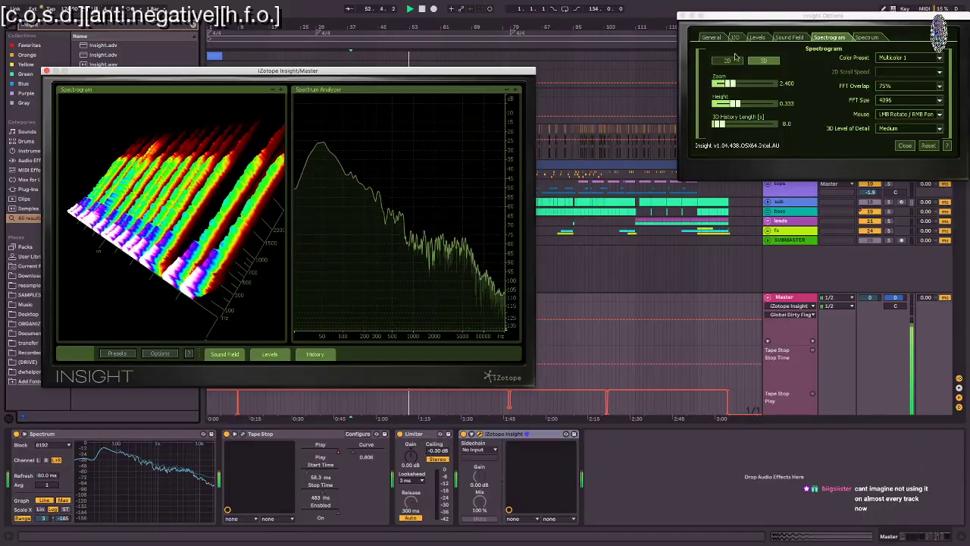
click(683, 16)
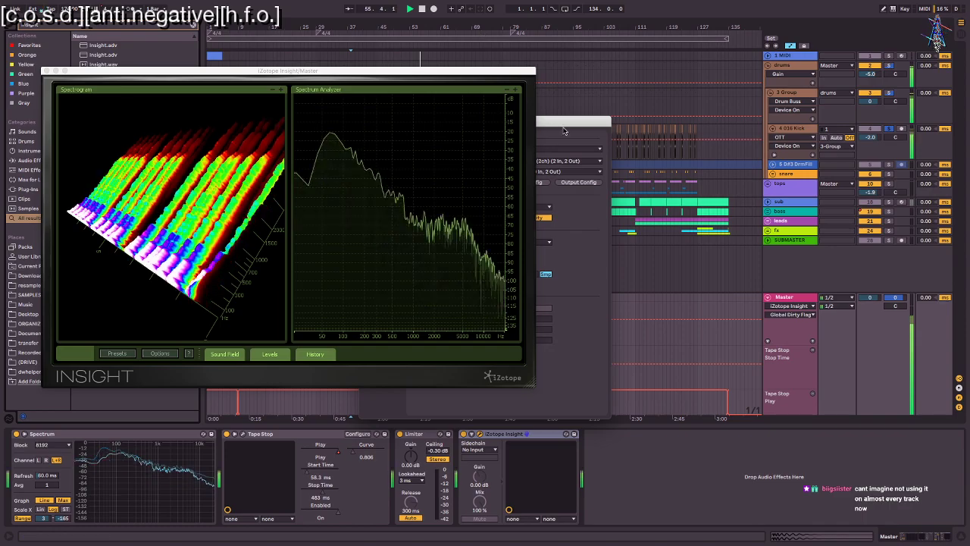
Step: In the Plug-Ins preferences, make sure Auto-Hide Plug-In Windows is off, and close the preferences
key(super+comma)
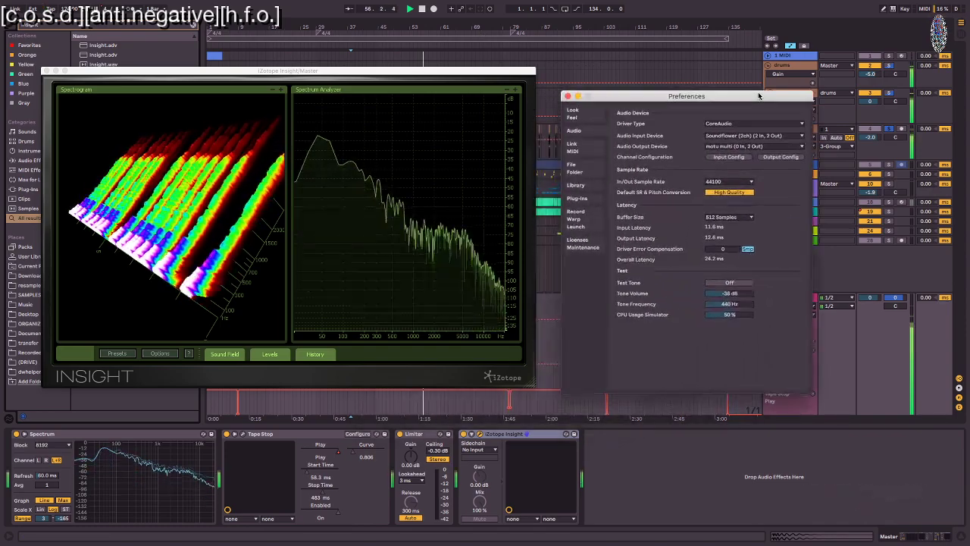
click(574, 114)
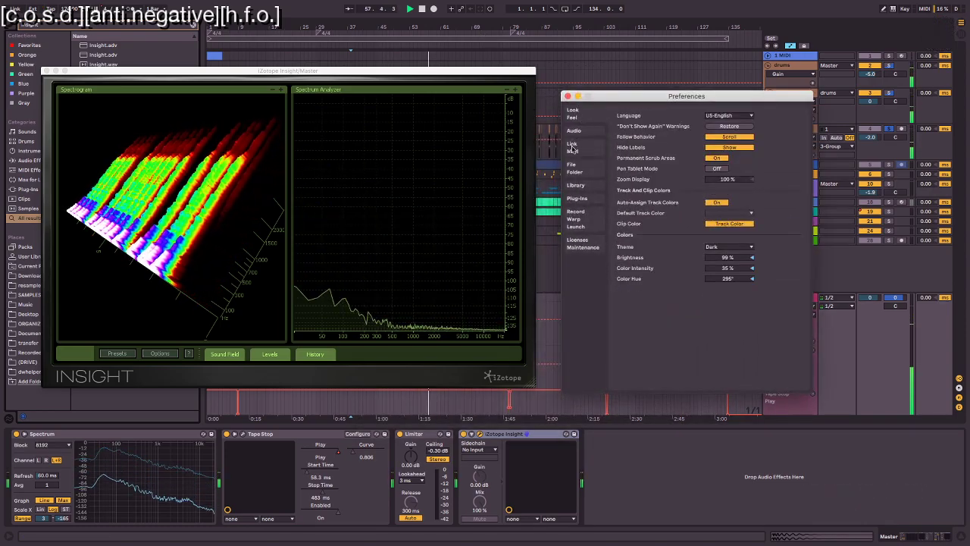
click(579, 198)
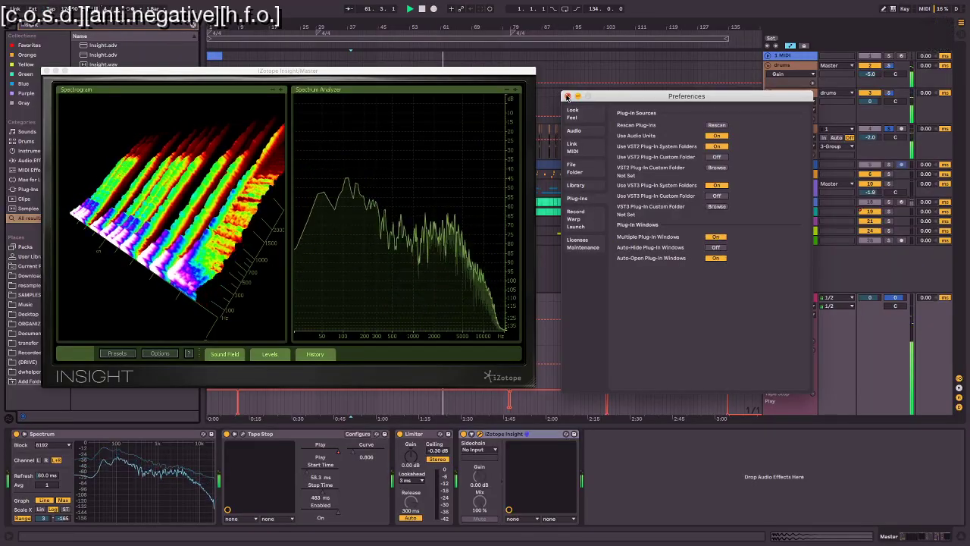
click(568, 97)
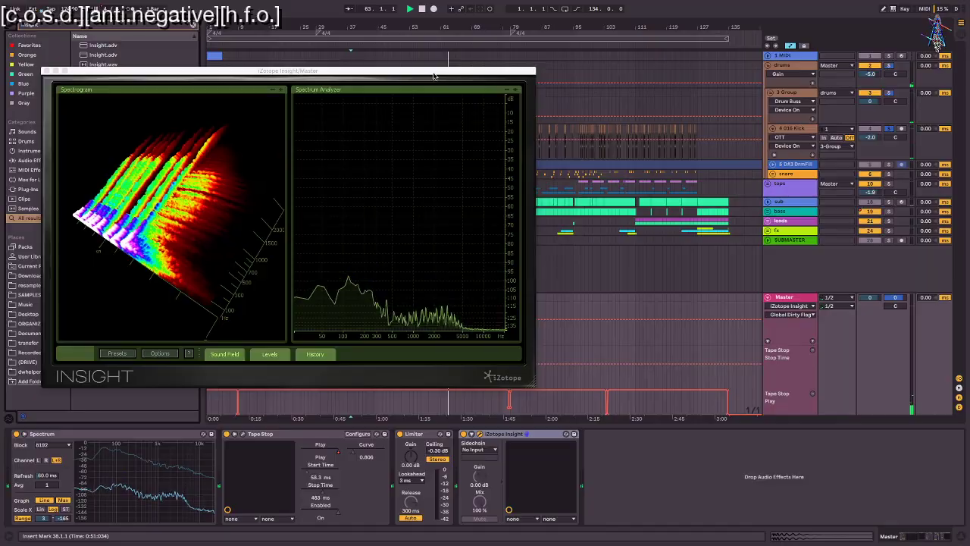
Step: Restart playback from bar 38, select the kick track and place the Insight window above its device chain
drag(435, 72, 815, 188)
click(341, 101)
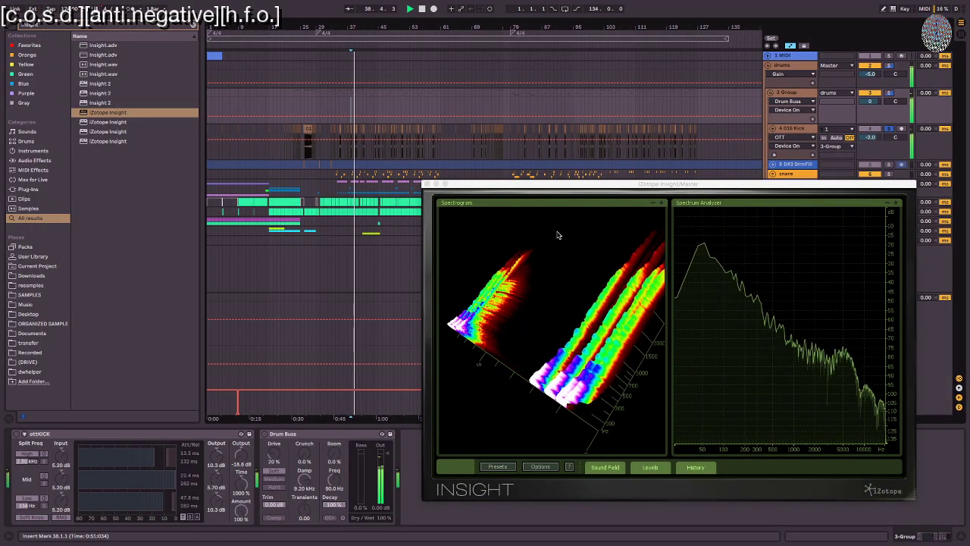
click(799, 131)
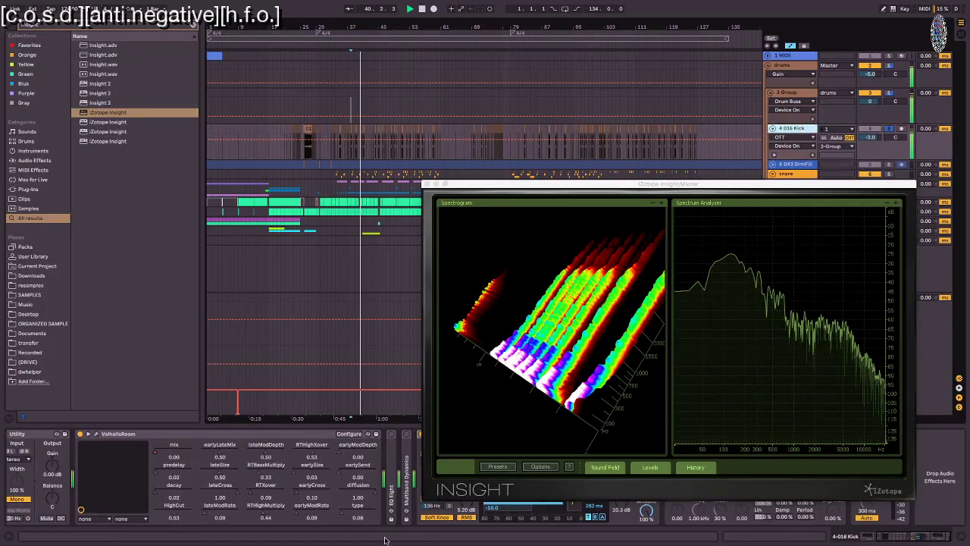
drag(633, 188, 321, 7)
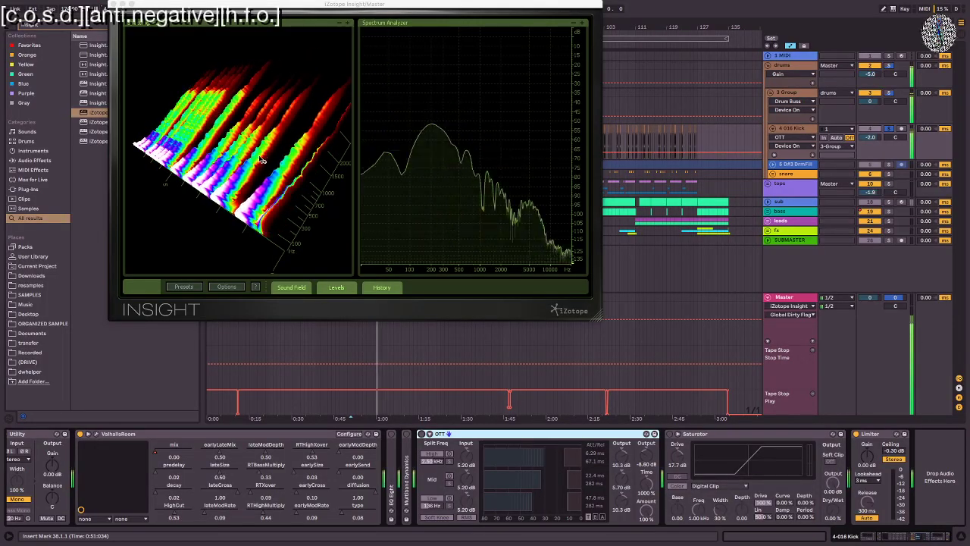
Step: Play the kick with OTT bypassed and enabled, comparing the two in Insight's spectrogram, and stop playback
key(space)
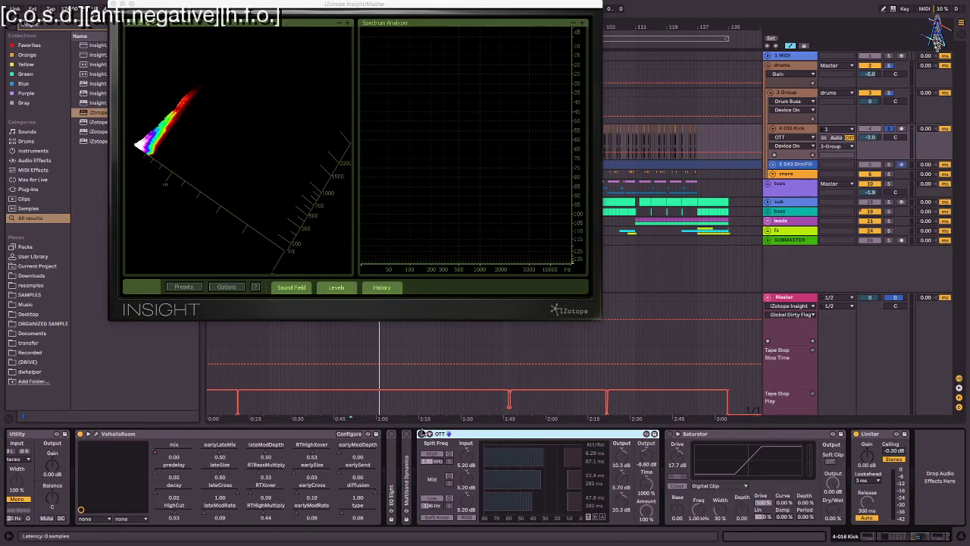
key(space)
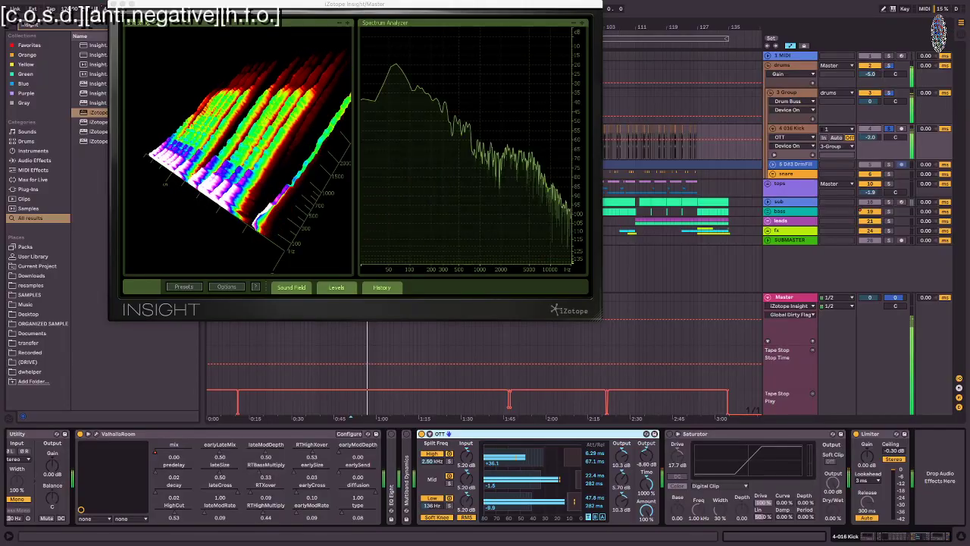
key(space)
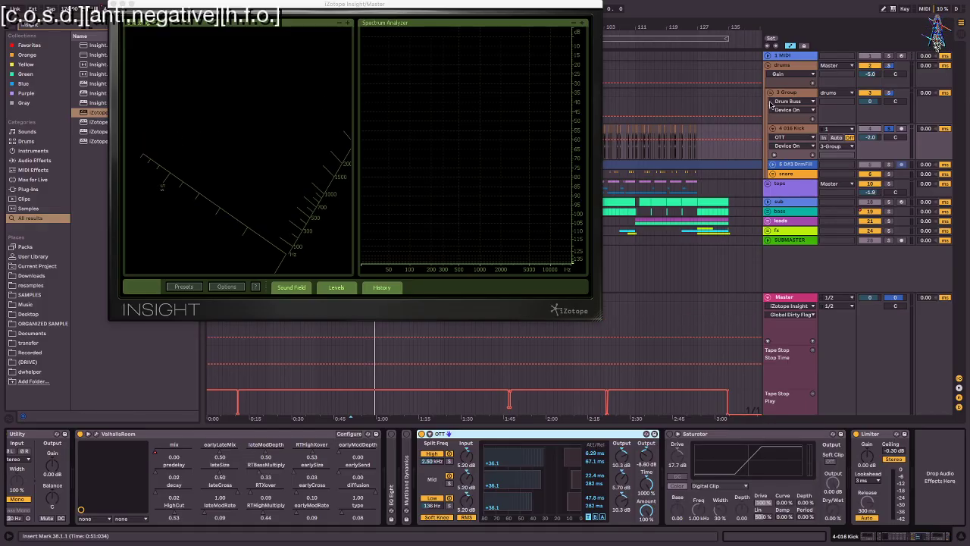
Step: Solo the sub together with the kick and play them while toggling OTT for comparison
click(892, 201)
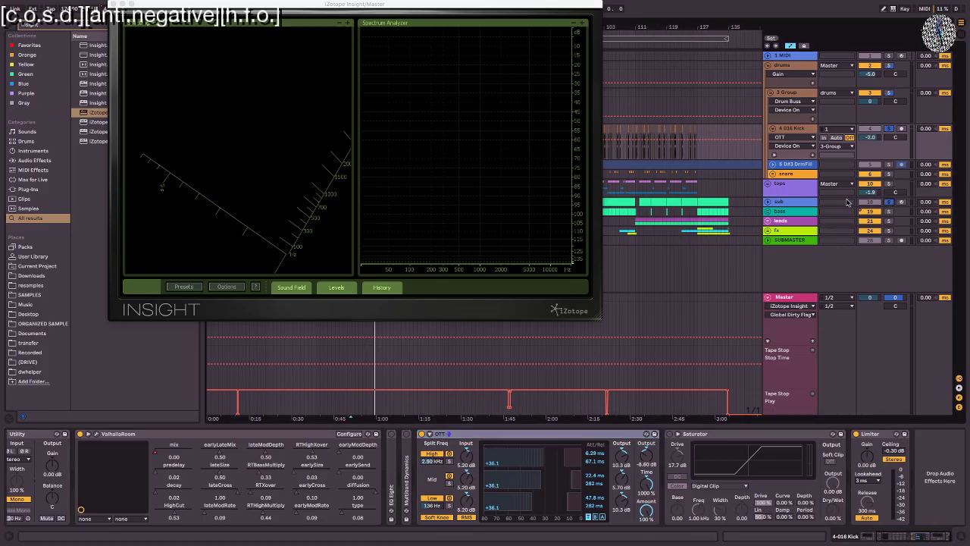
key(space)
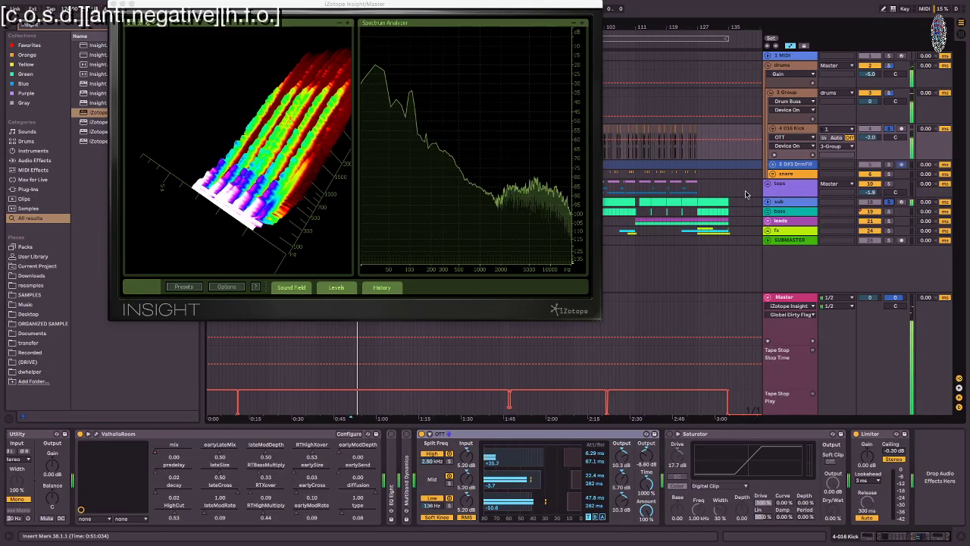
click(422, 434)
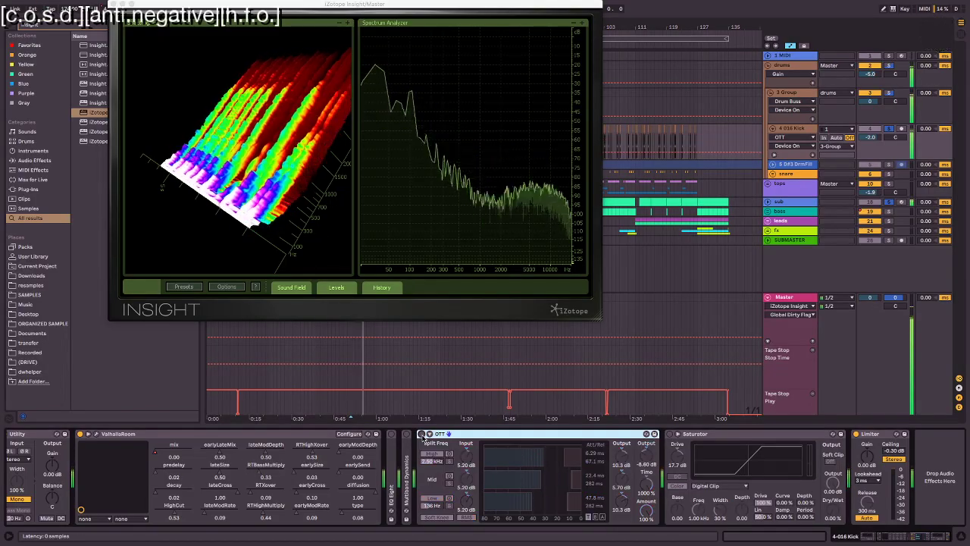
click(421, 434)
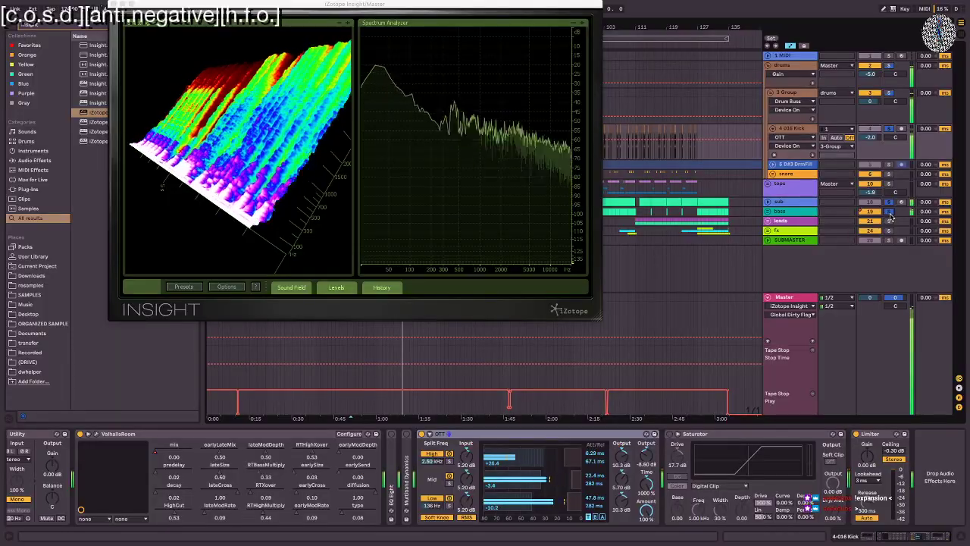
Step: Show the bass track's devices, clear the track solos and move the Insight window away from the device chain
click(795, 211)
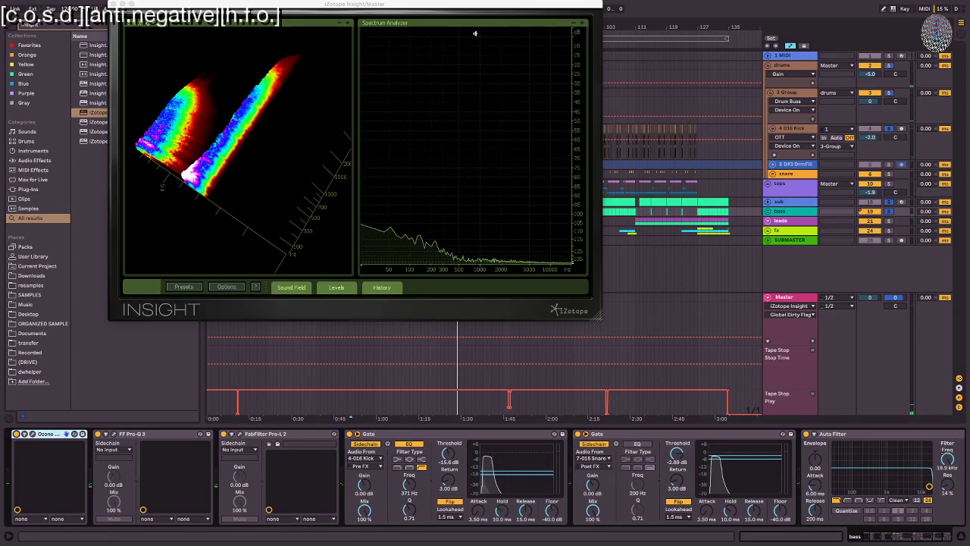
drag(468, 4, 332, 154)
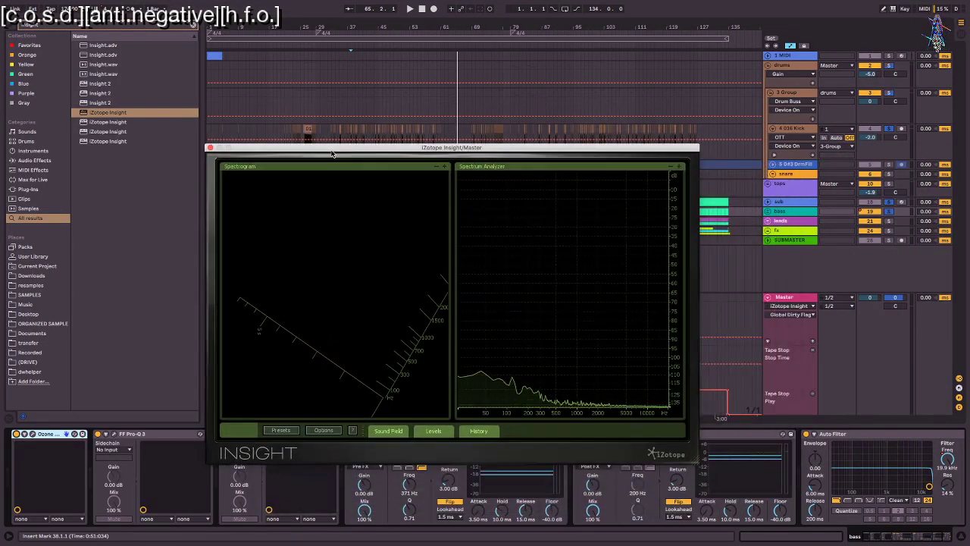
click(895, 215)
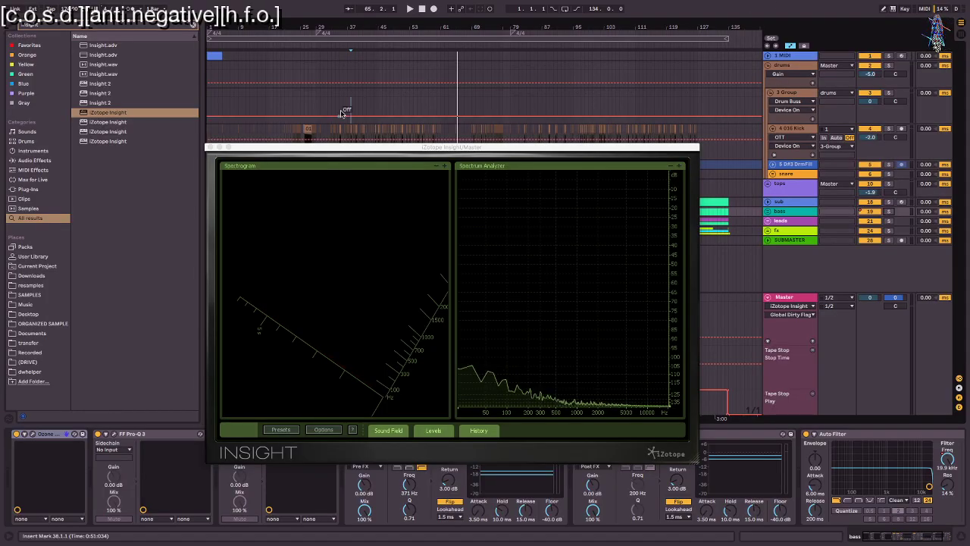
drag(345, 147, 188, 17)
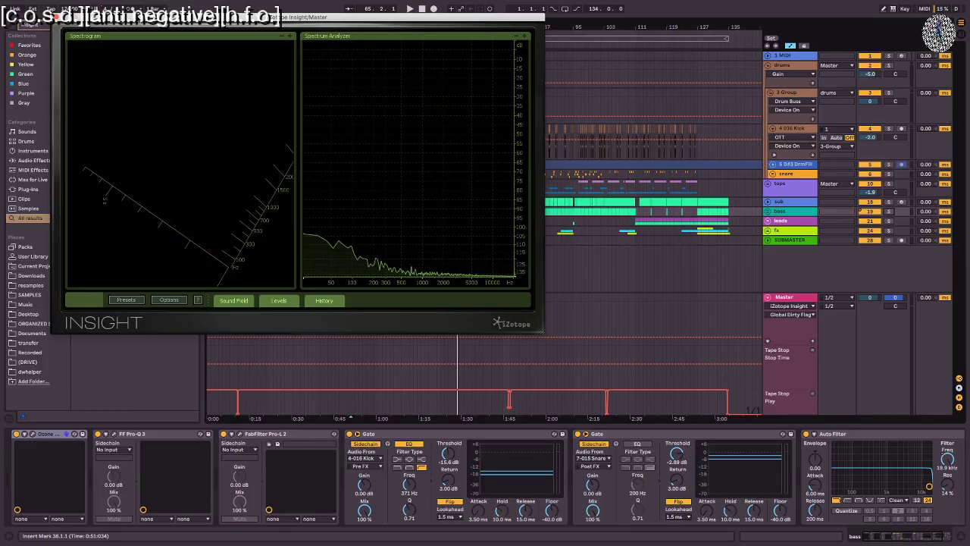
Step: Select the kick track and reposition the Insight window so the arrangement and the kick's device chain can be viewed
click(755, 151)
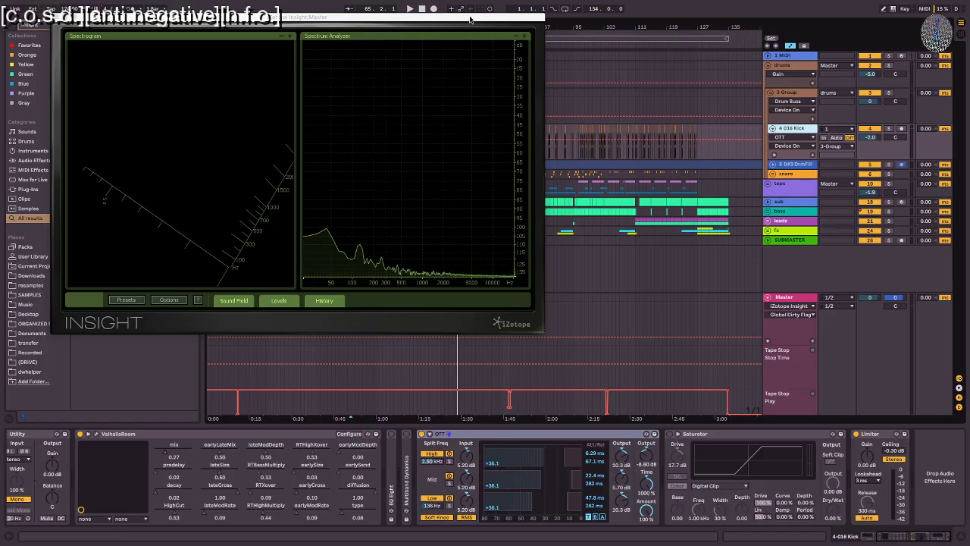
drag(470, 18, 841, 220)
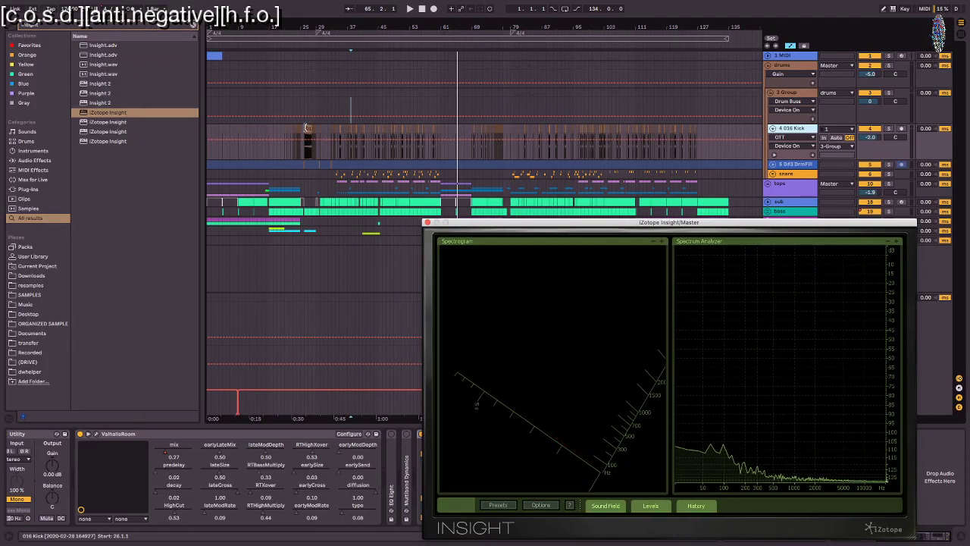
drag(566, 232, 264, 63)
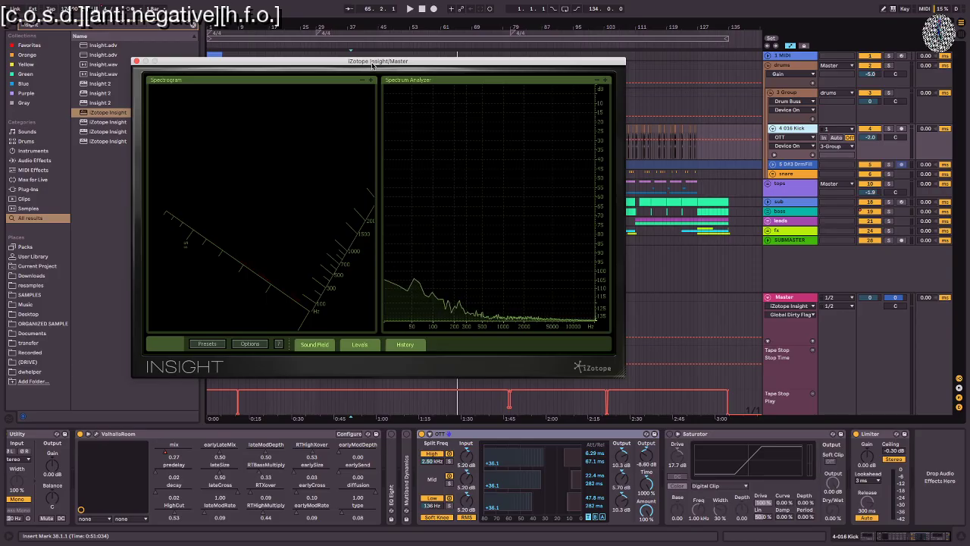
drag(385, 57, 589, 346)
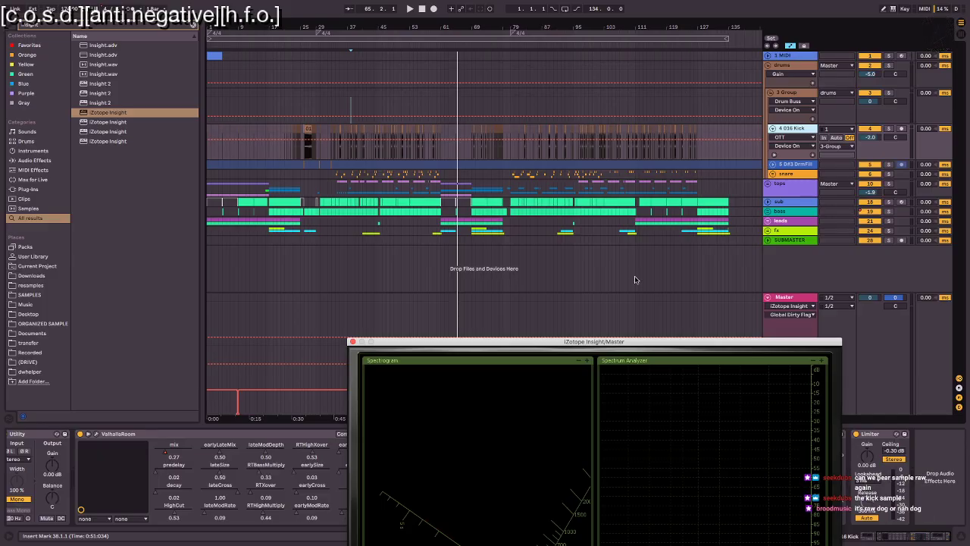
drag(504, 341, 249, 83)
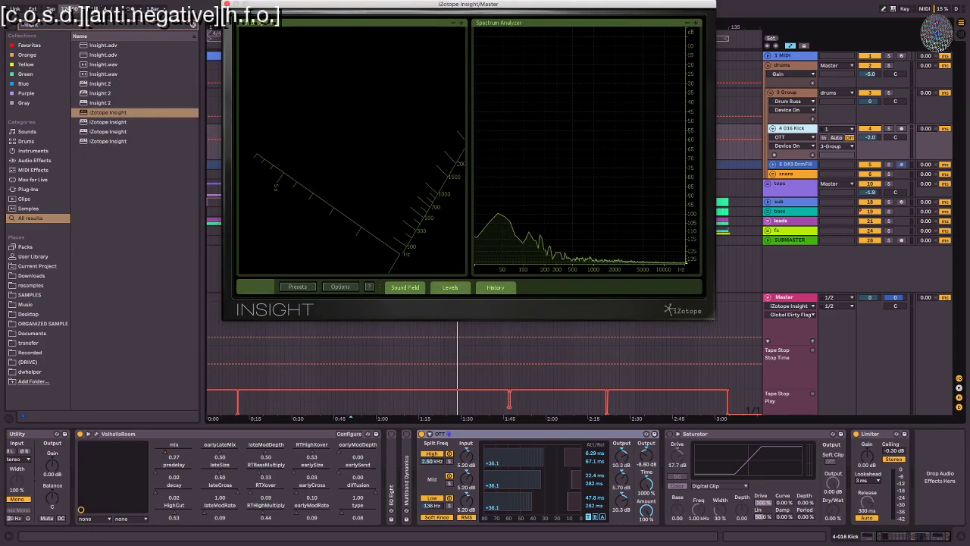
Step: Clear the browser search, list the Audio Effects and collapse the Multiband Dynamics presets
click(194, 27)
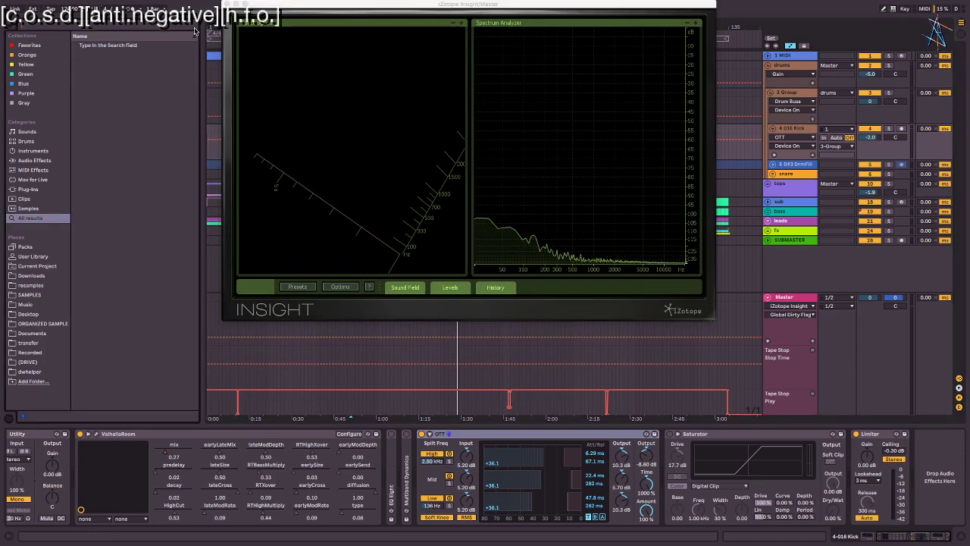
click(34, 160)
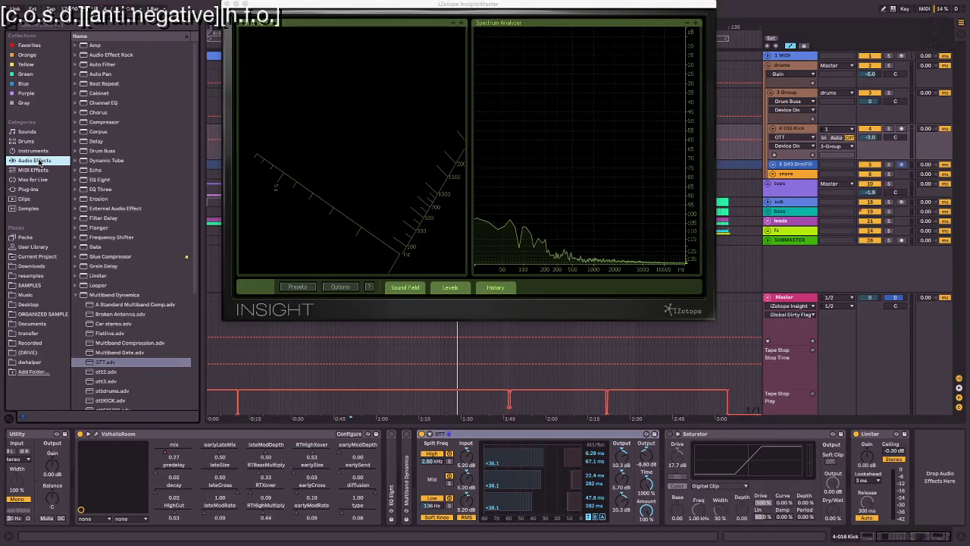
click(75, 296)
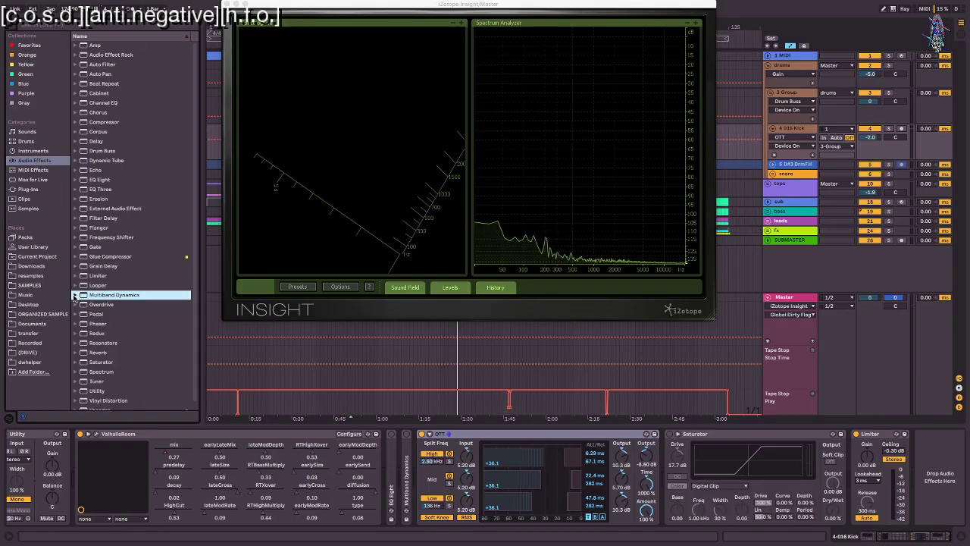
scroll(88, 293, down, 1)
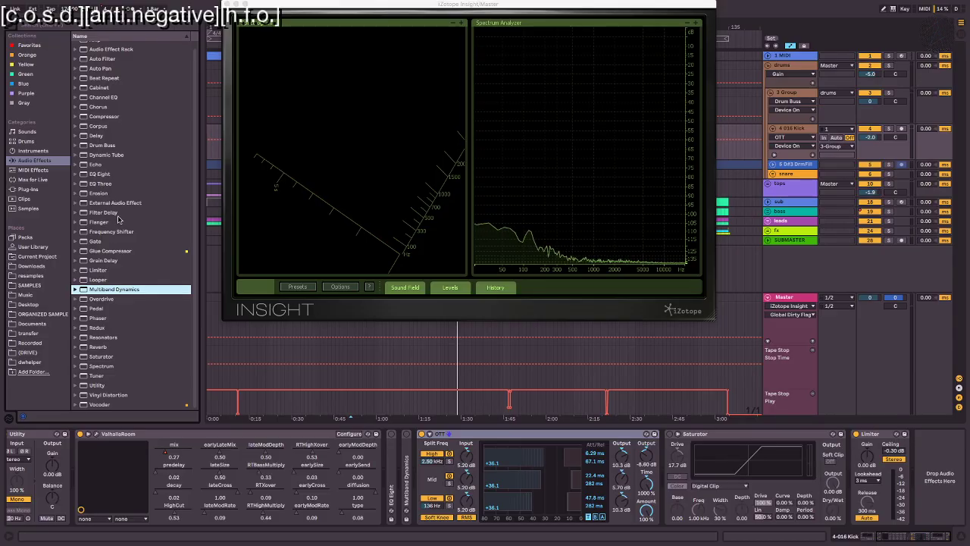
scroll(106, 201, up, 1)
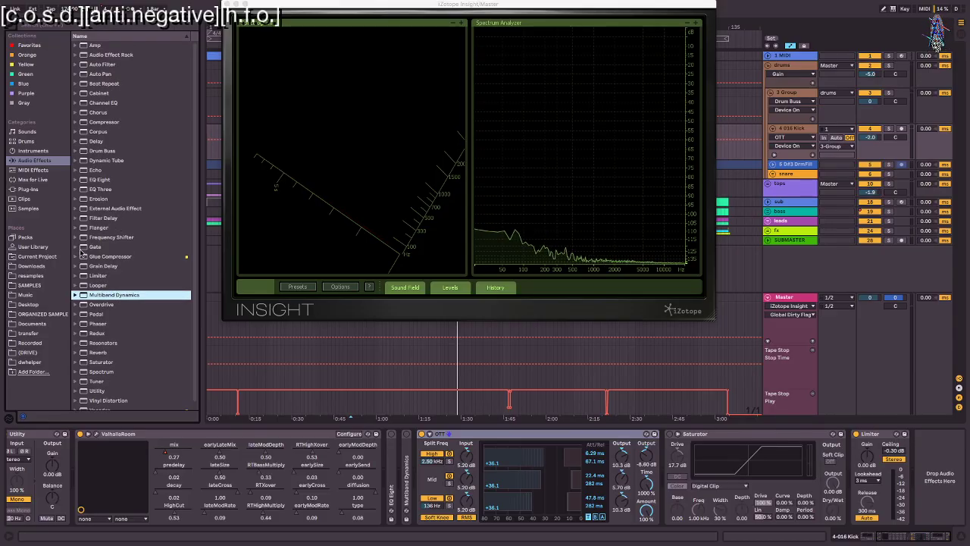
Step: Try an EQ Eight between OTT and Saturator on the kick track, and delete it from the chain
drag(103, 182, 661, 489)
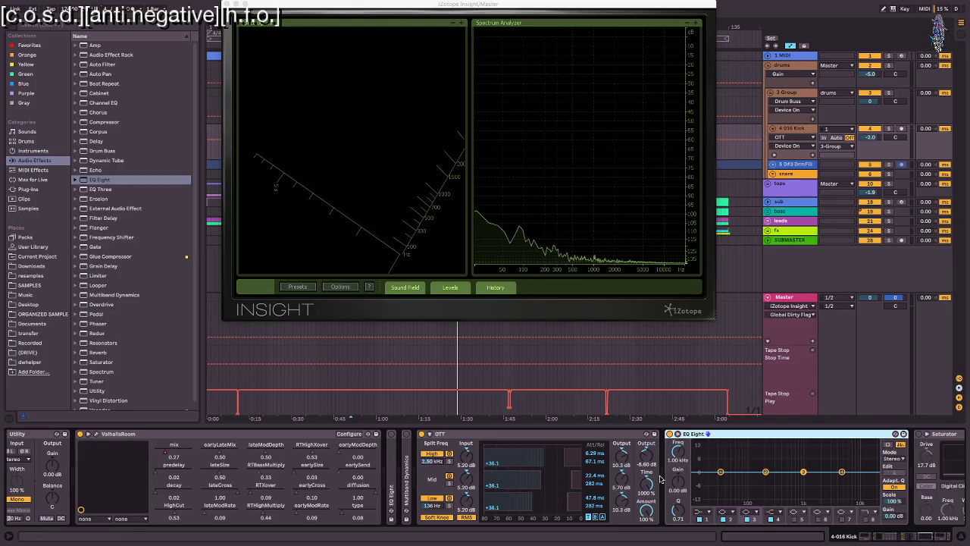
scroll(745, 503, right, 5)
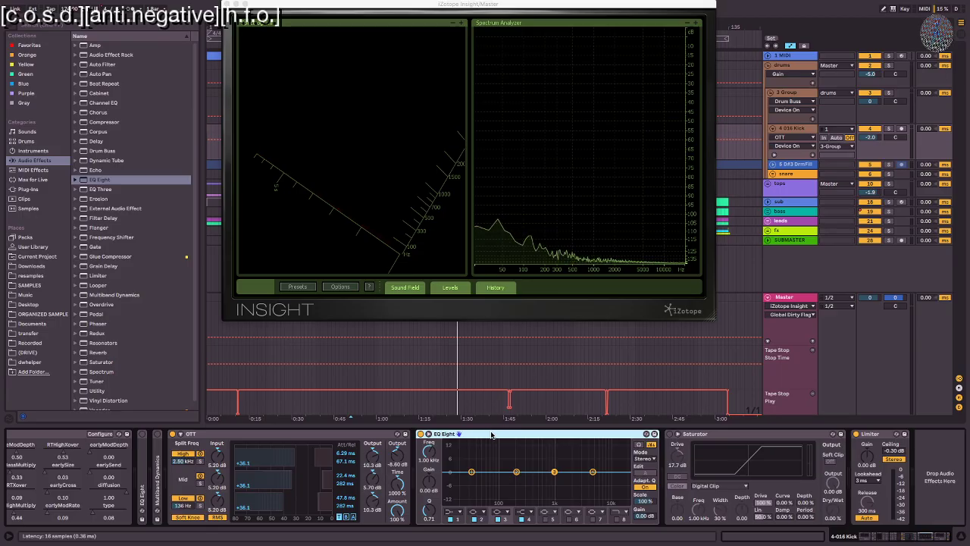
key(Delete)
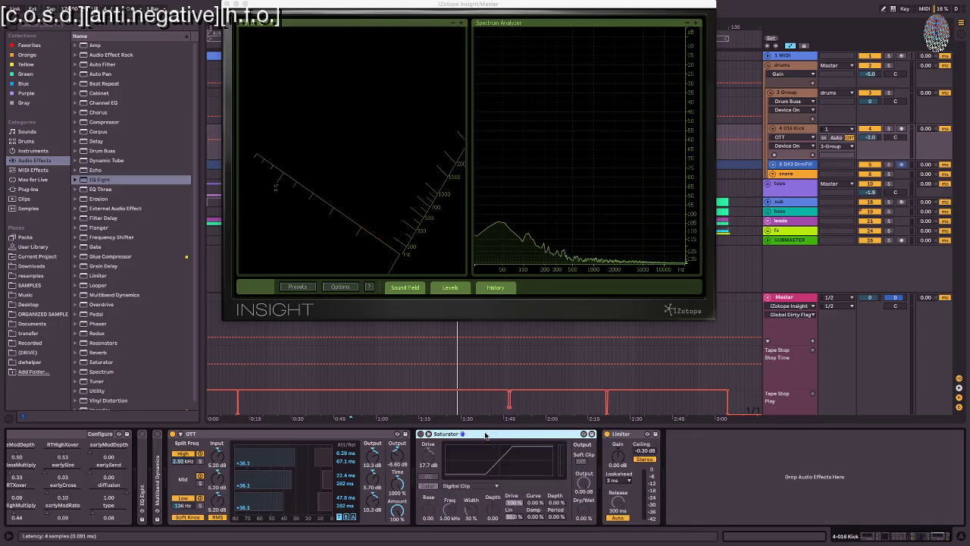
Step: Search the plug-ins for "pro" and insert the Audio Units version of FabFilter Pro-Q 3 between OTT and Saturator on the kick track
click(29, 190)
click(71, 27)
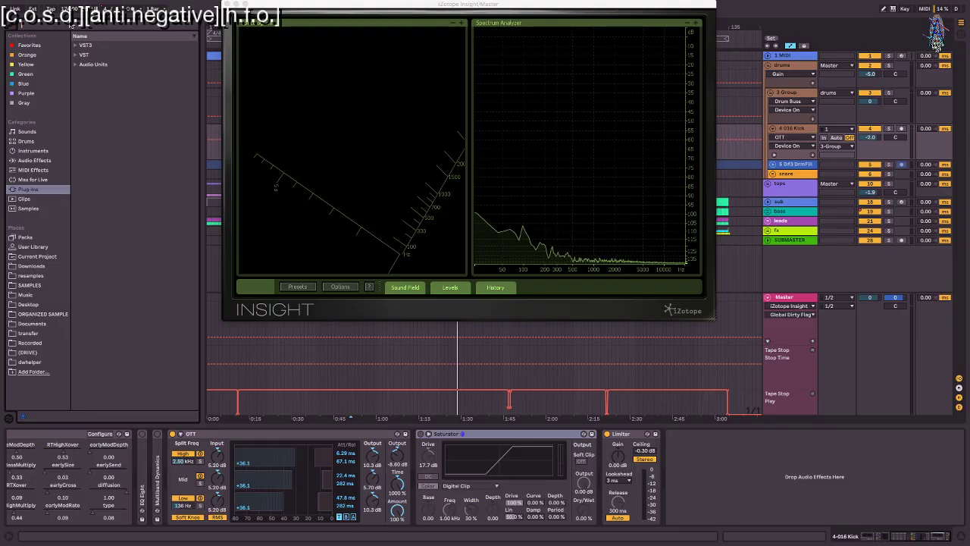
key(Escape)
text(pro)
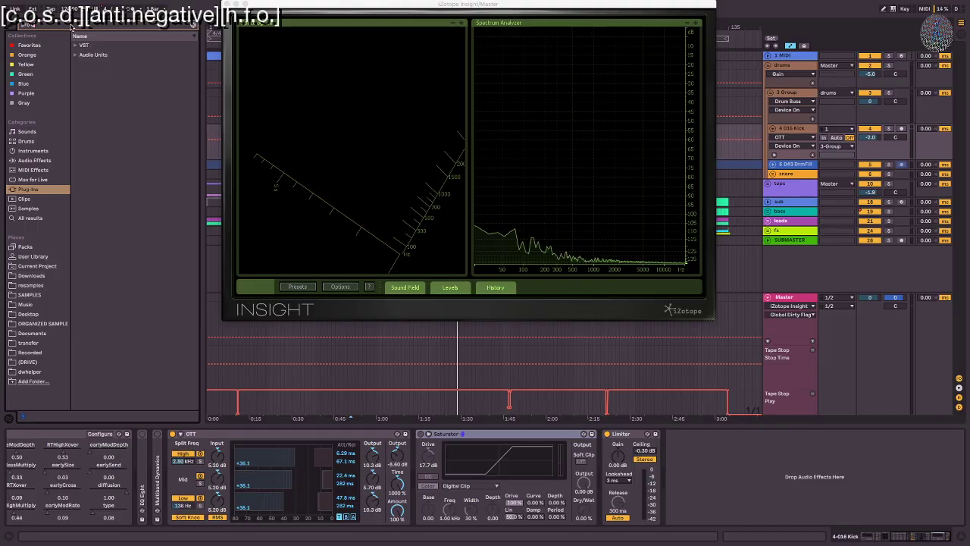
click(76, 46)
click(75, 73)
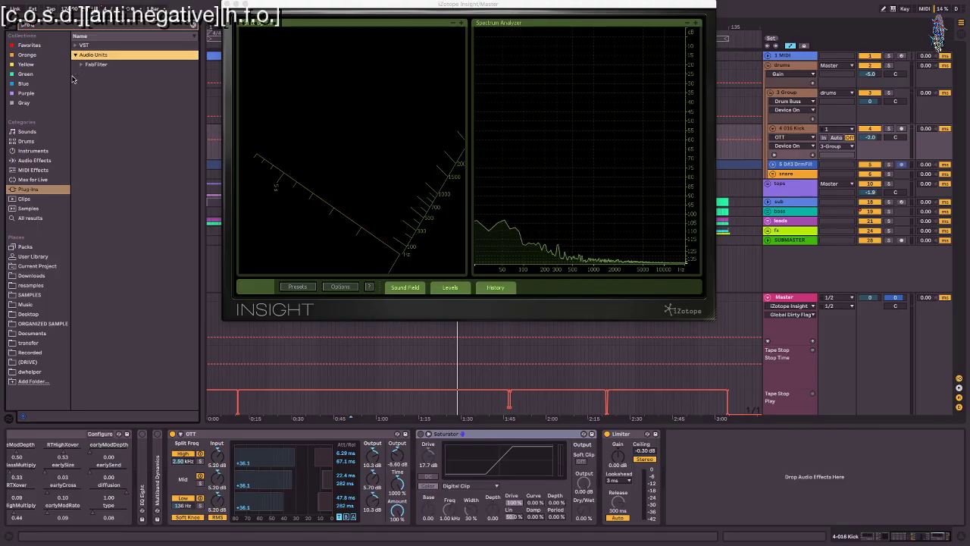
click(82, 65)
drag(103, 75, 430, 473)
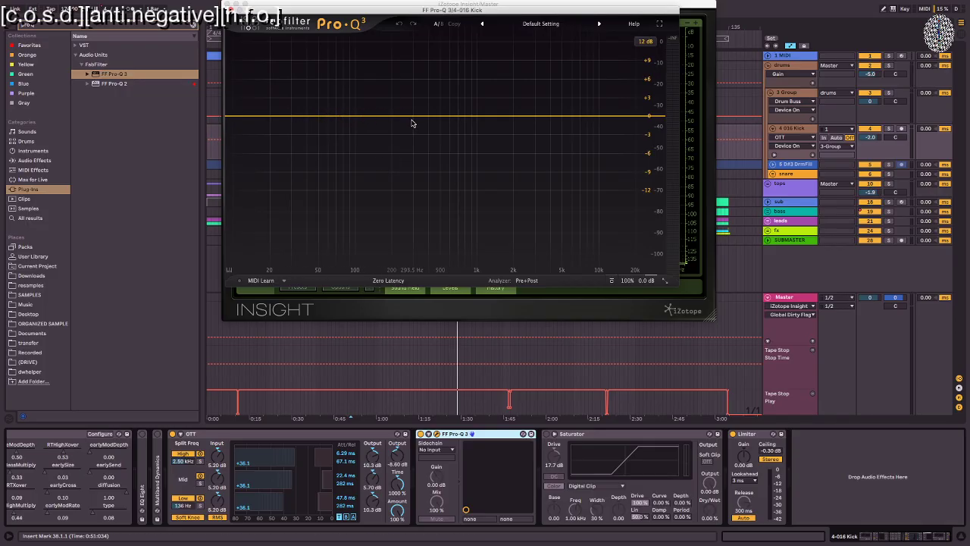
Step: Add three EQ bands in Pro-Q 3 at about 73 Hz, 128 Hz and 302 Hz
click(337, 116)
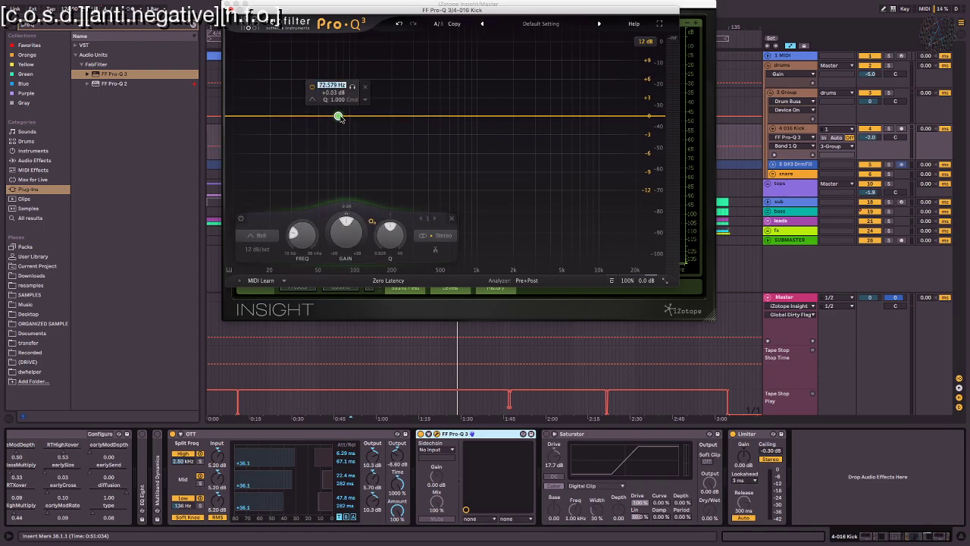
click(368, 116)
click(413, 116)
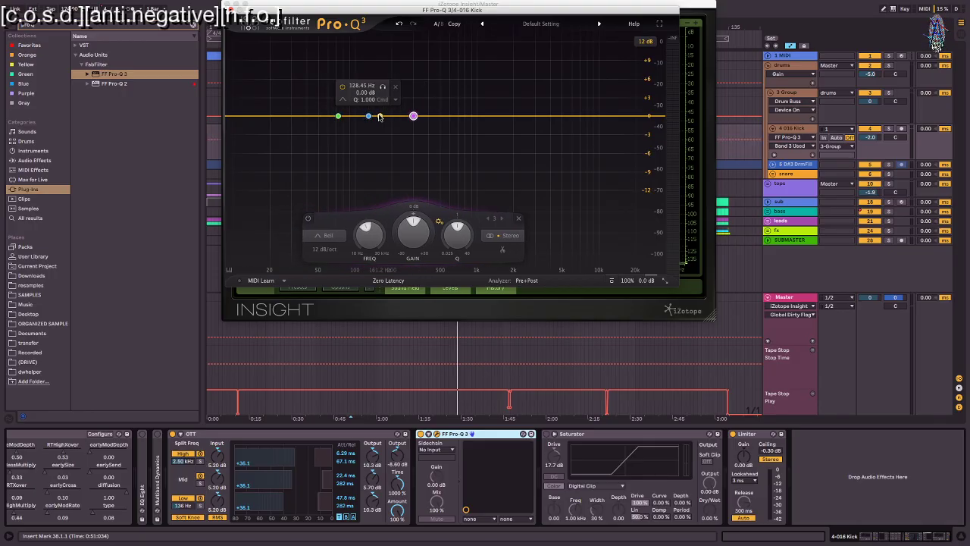
Step: Try a narrow cut of about 13.7 dB at about 151 Hz with the middle band, listening to it in the full mix
drag(369, 117, 372, 166)
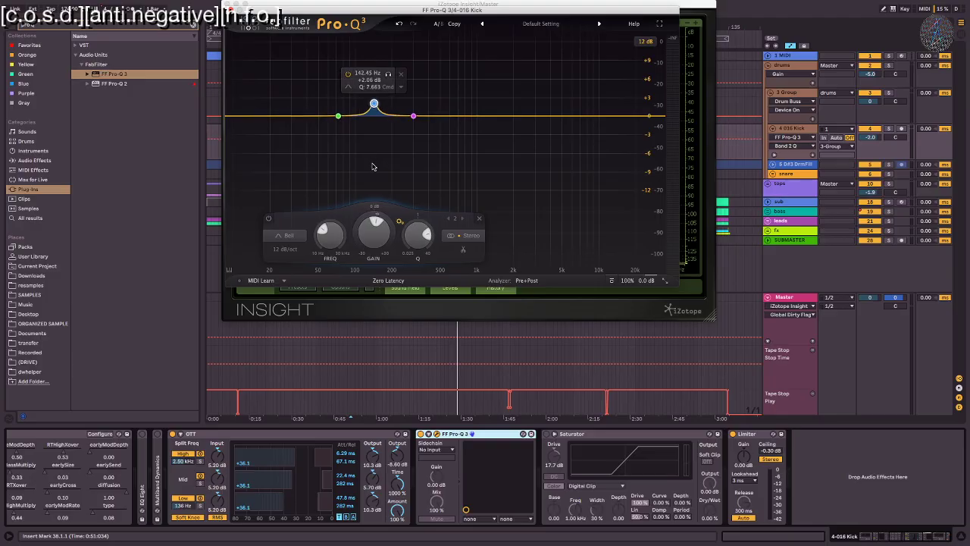
drag(374, 103, 413, 116)
drag(335, 116, 458, 191)
key(space)
drag(453, 149, 378, 149)
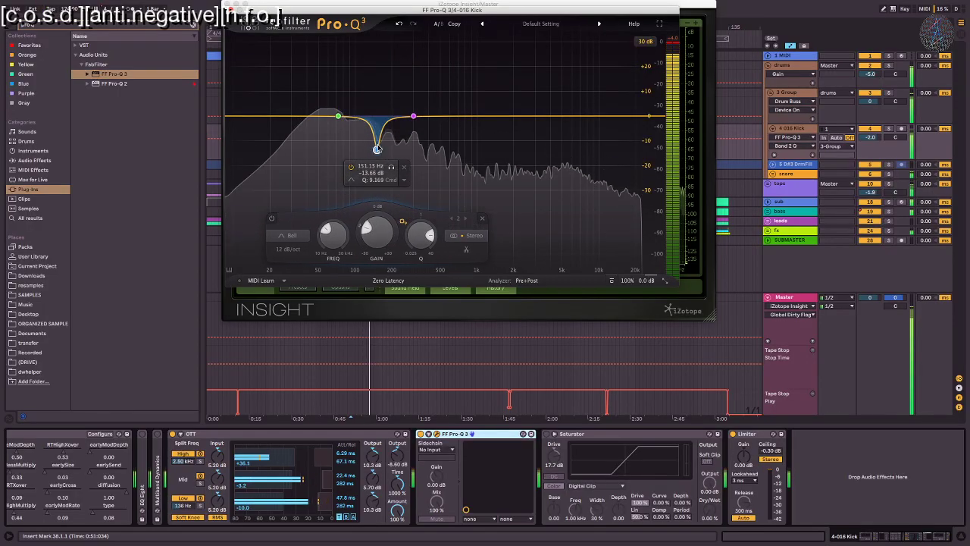
key(space)
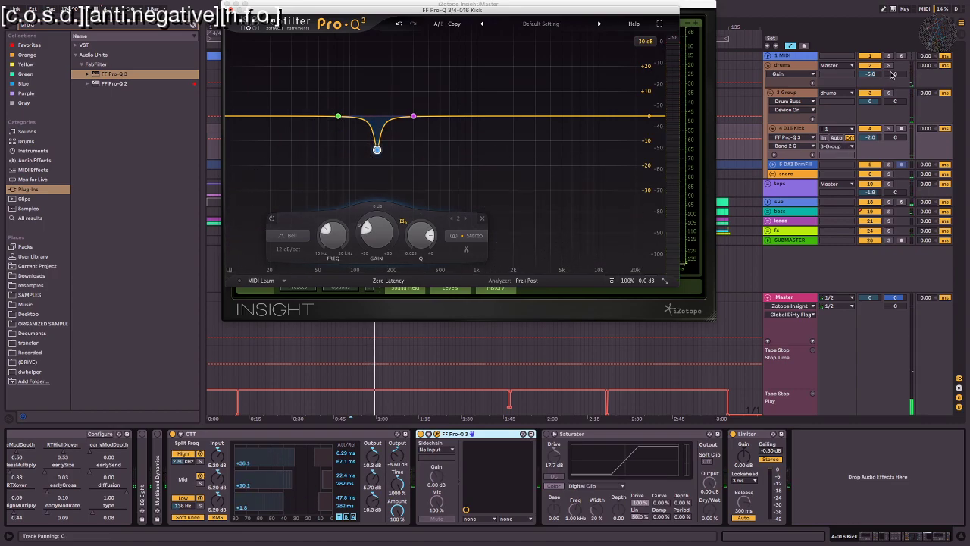
Step: Solo the kick track, turn the middle band into a narrow boost and sweep it up to about 535 Hz
click(886, 133)
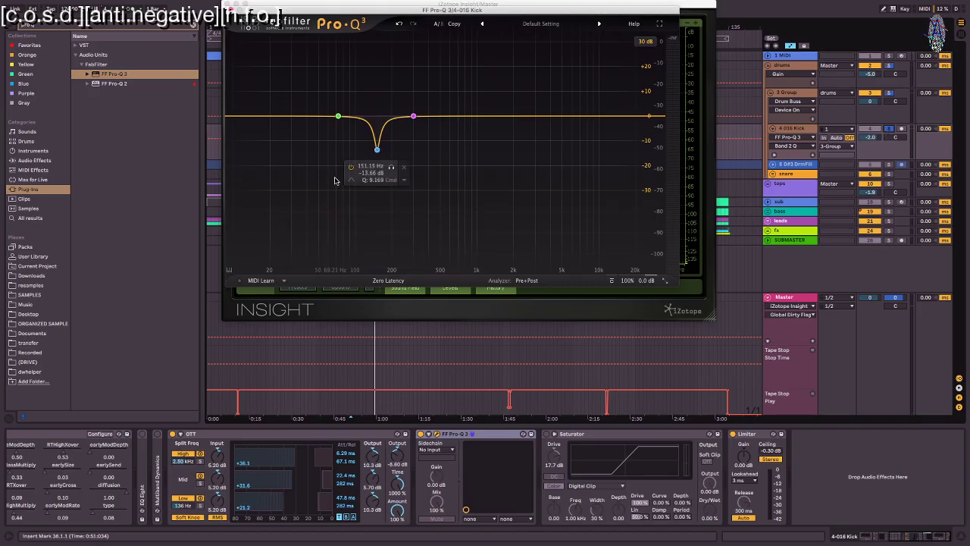
drag(376, 149, 380, 93)
key(space)
scroll(381, 91, down, 3)
scroll(382, 93, up, 3)
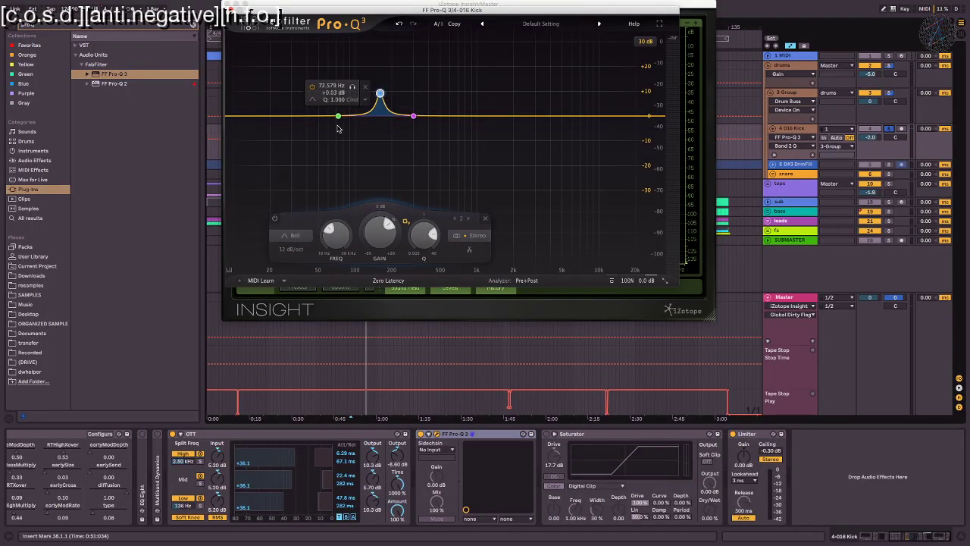
drag(380, 94, 444, 99)
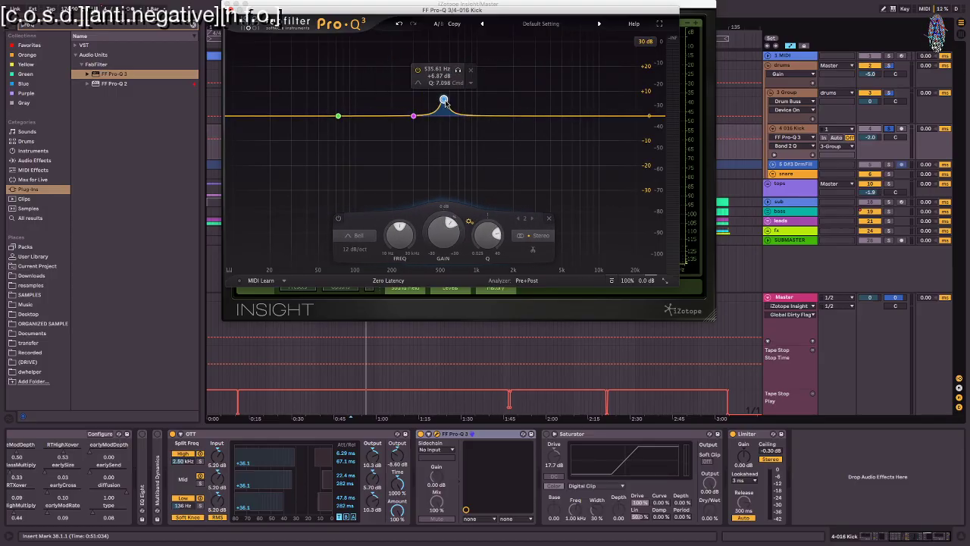
Step: Check the kick frequency areas in the drum EQ guide, and compare a narrow cut near 150 Hz with a nearly flat band during playback
key(ctrl+Left)
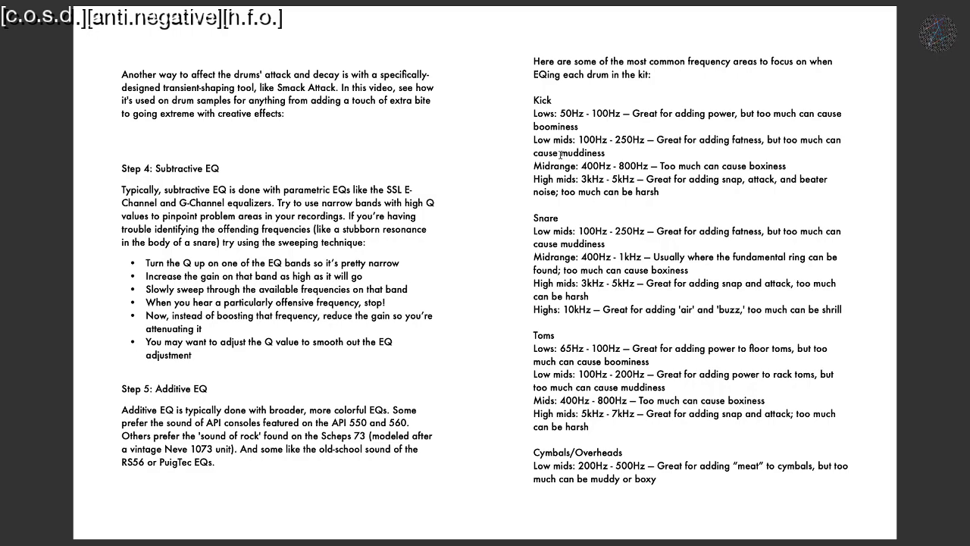
key(ctrl+Right)
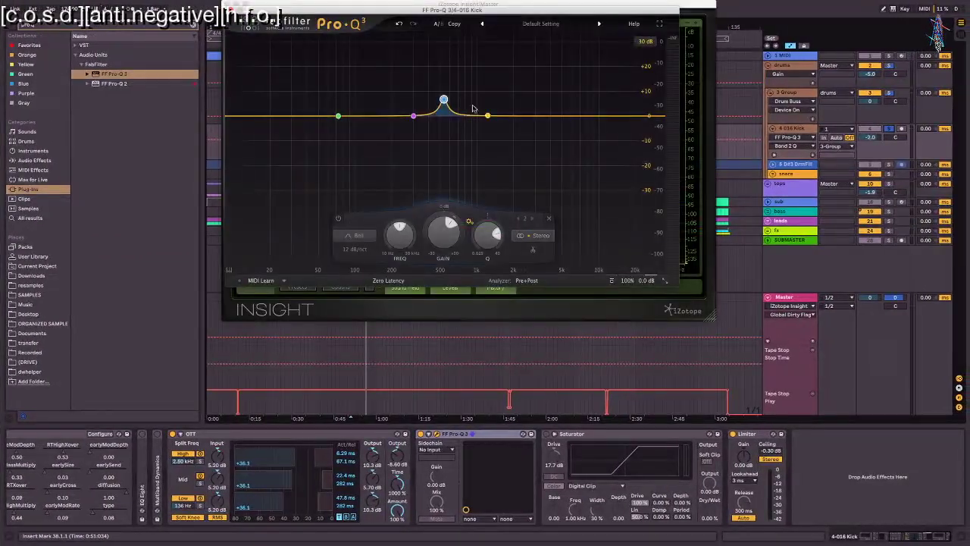
drag(444, 100, 377, 143)
key(space)
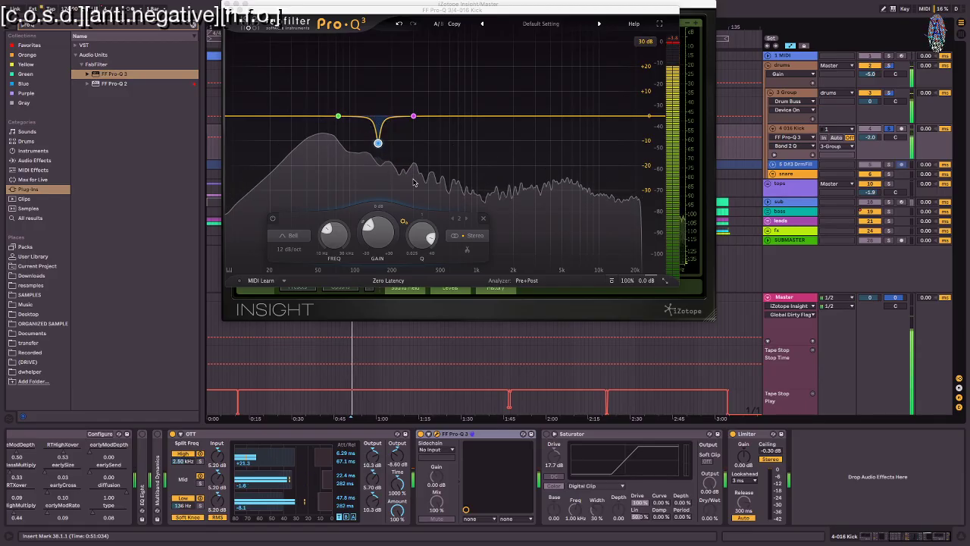
drag(382, 144, 369, 114)
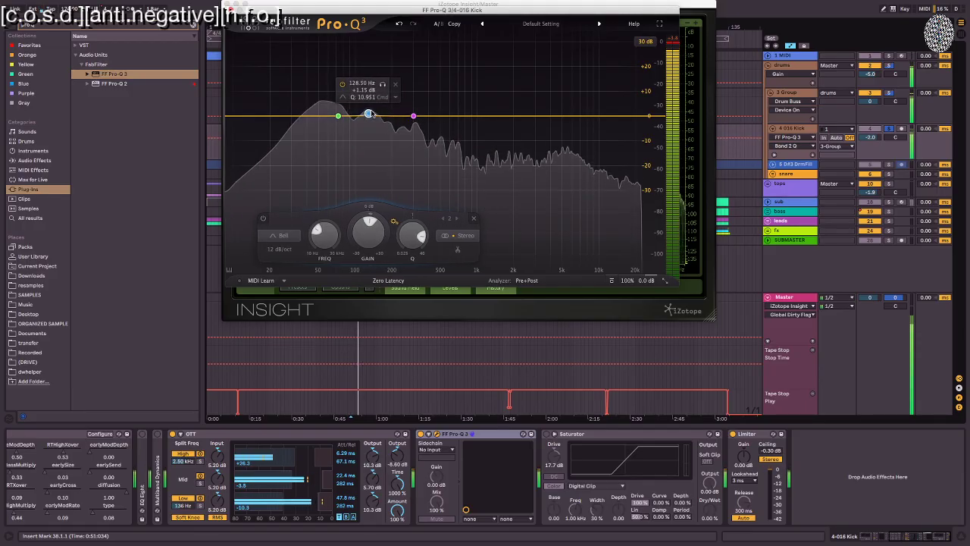
key(space)
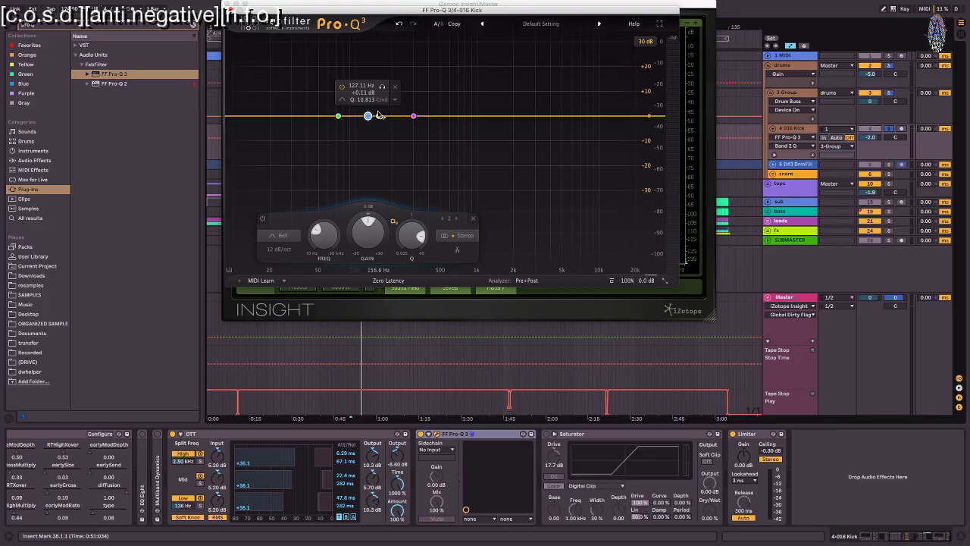
Step: Shape the middle band into a moderate cut at about 131 Hz with a Q of about 4.8, refining its depth during playback
drag(368, 117, 375, 128)
scroll(375, 128, down, 5)
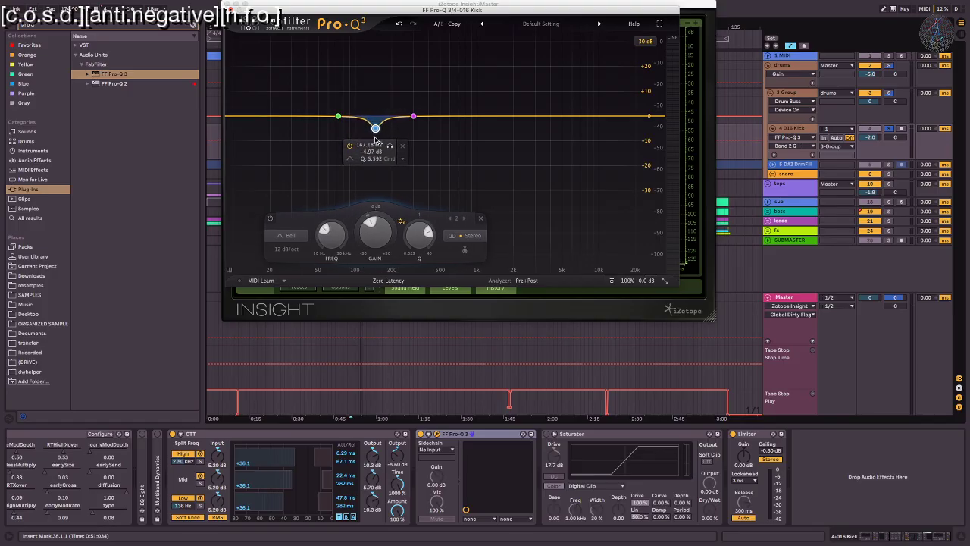
key(space)
drag(375, 139, 366, 138)
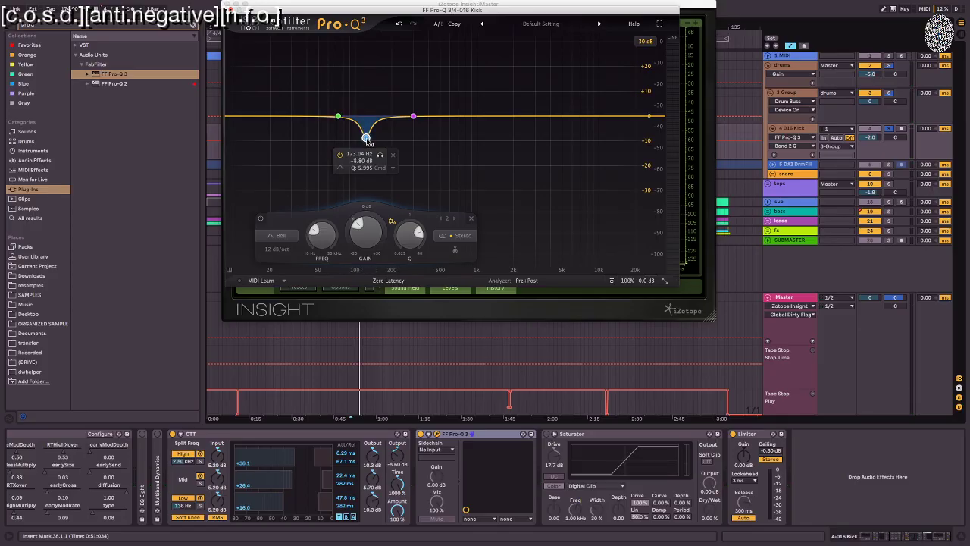
key(space)
drag(366, 138, 366, 131)
drag(366, 135, 372, 135)
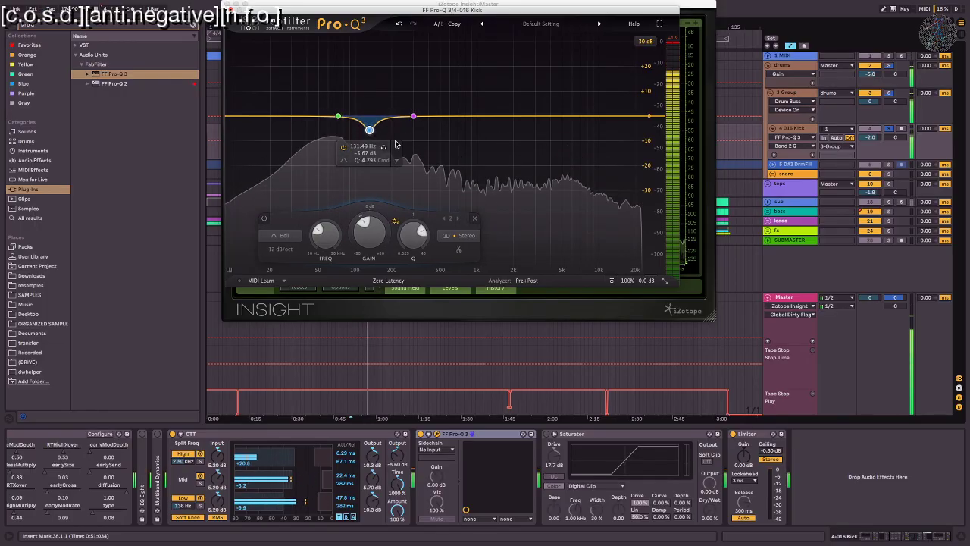
key(space)
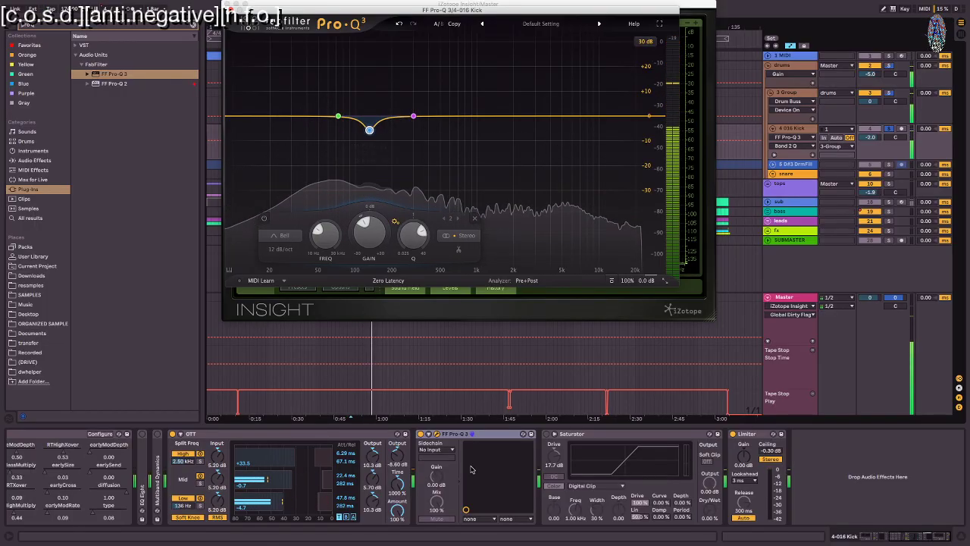
drag(369, 134, 370, 138)
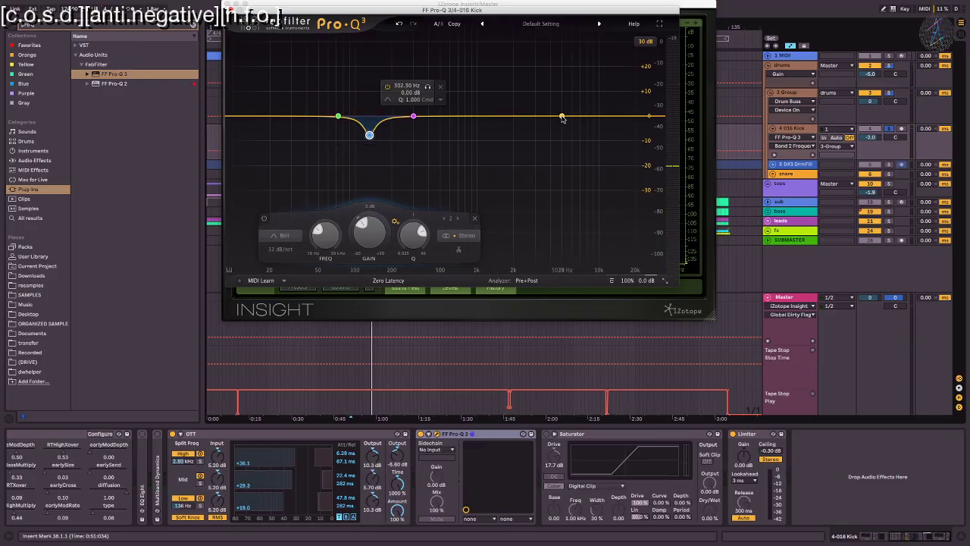
key(space)
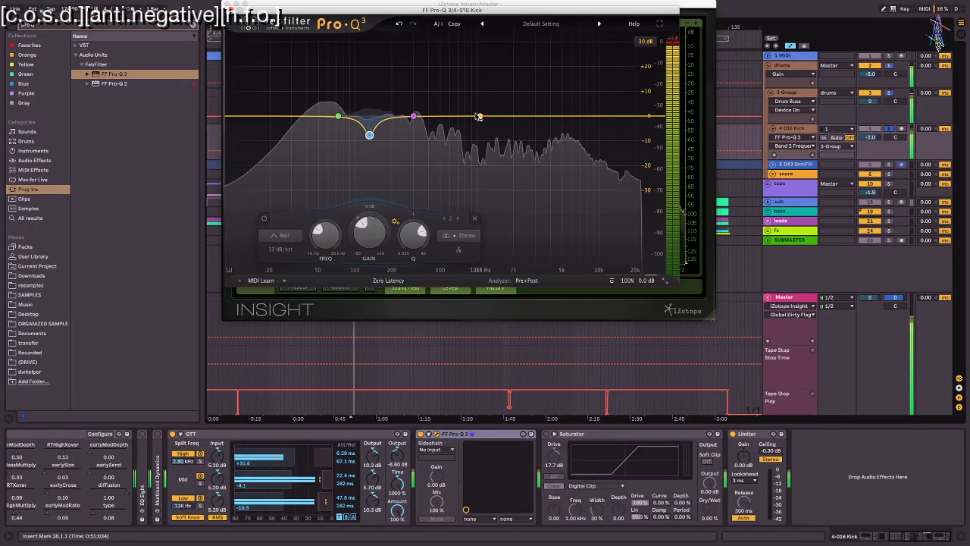
key(space)
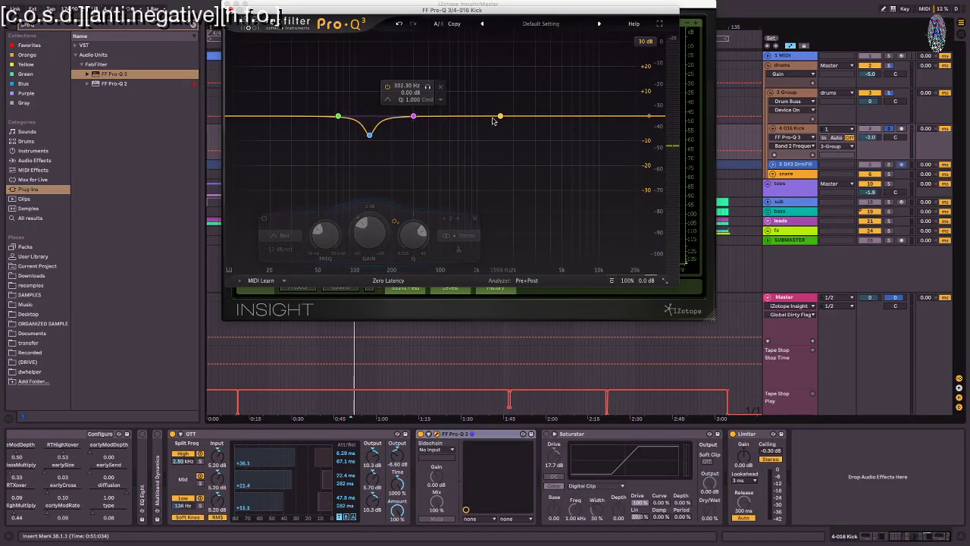
Step: Add nearly flat bands at about 620 Hz and 3.1 kHz, with a boost of about 9.9 dB at about 1.38 kHz between them
click(452, 116)
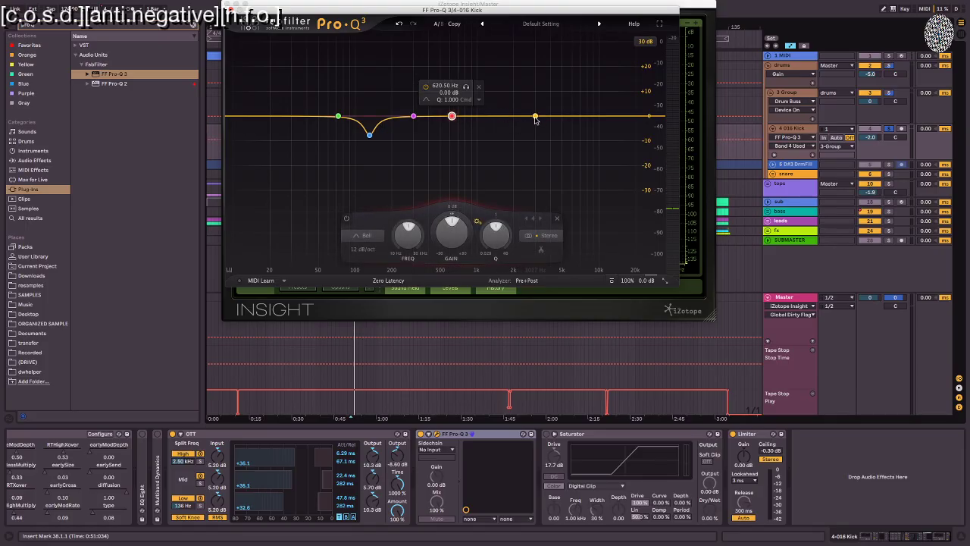
click(536, 116)
drag(494, 118, 451, 121)
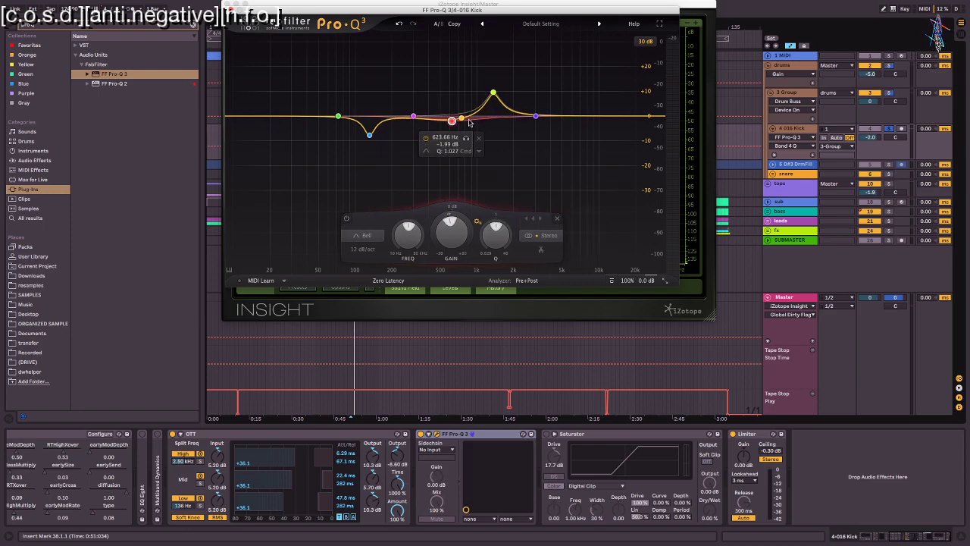
drag(534, 119, 534, 124)
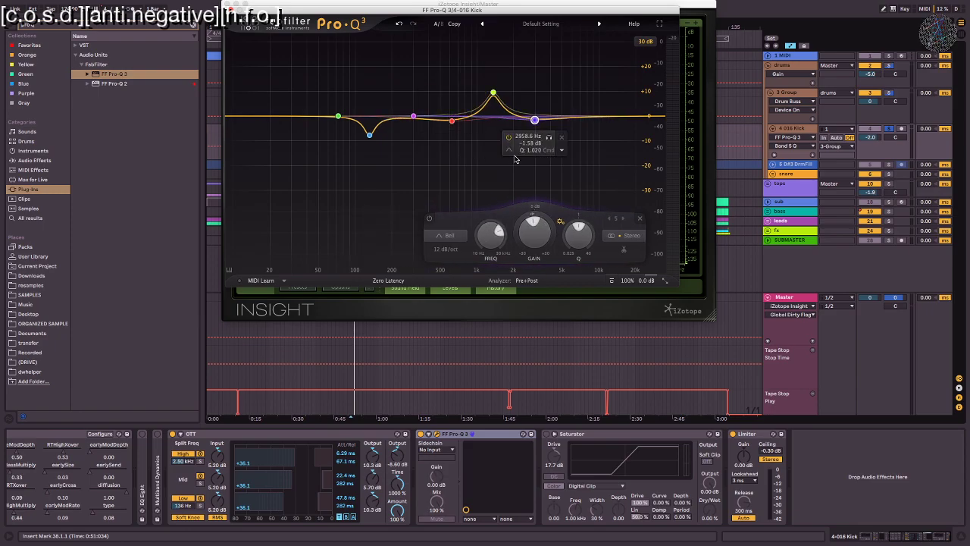
drag(452, 122, 451, 115)
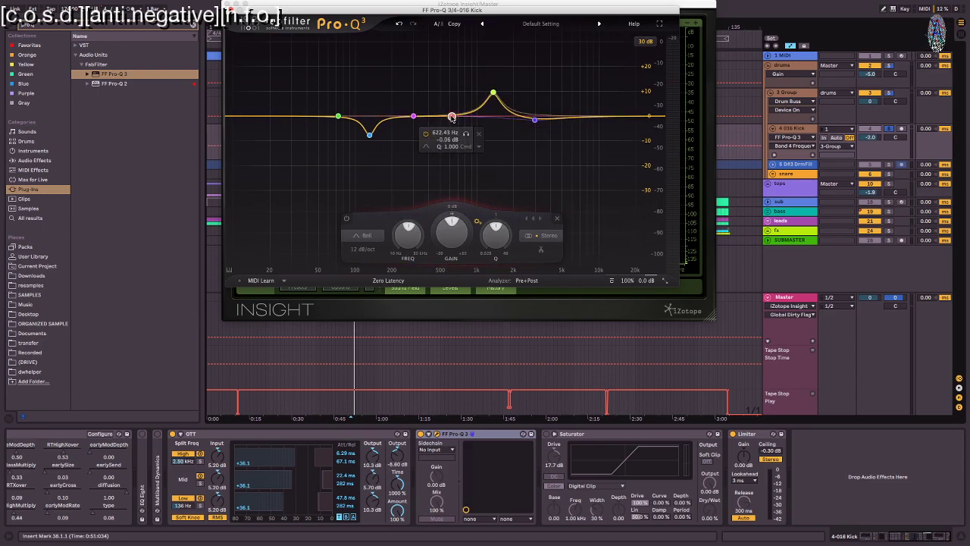
drag(534, 122, 537, 116)
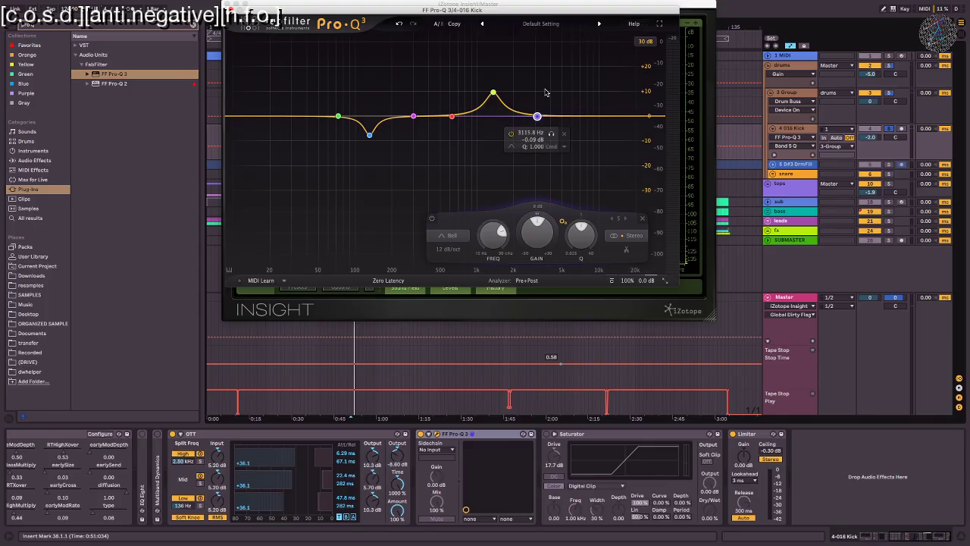
Step: Reshape the upper boost into a gentle, wide bell centred slightly above 1 kHz, and inspect the kick's spectrum peaks during playback
scroll(494, 93, up, 5)
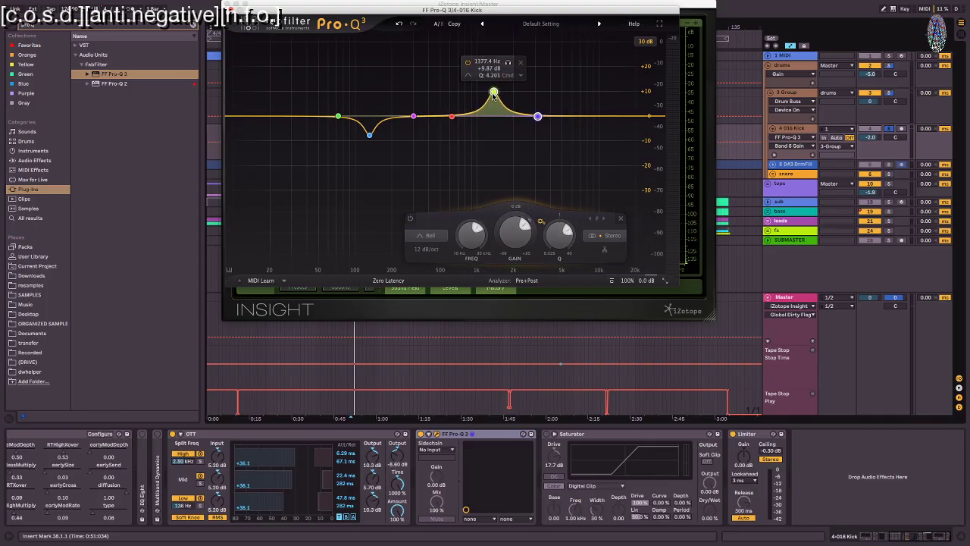
mouse_move(493, 93)
mouse_down()
mouse_move(489, 80)
mouse_move(492, 101)
mouse_up()
scroll(493, 94, down, 10)
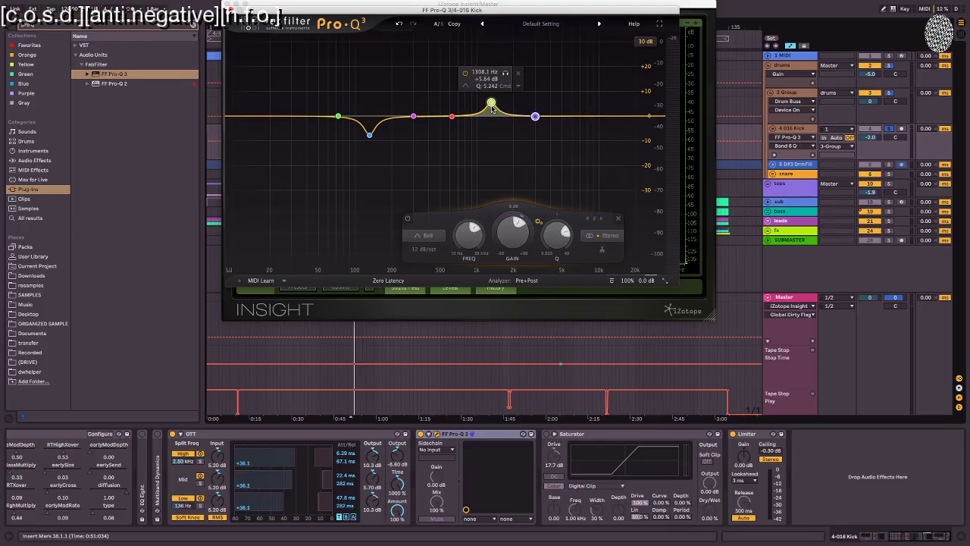
scroll(493, 92, down, 3)
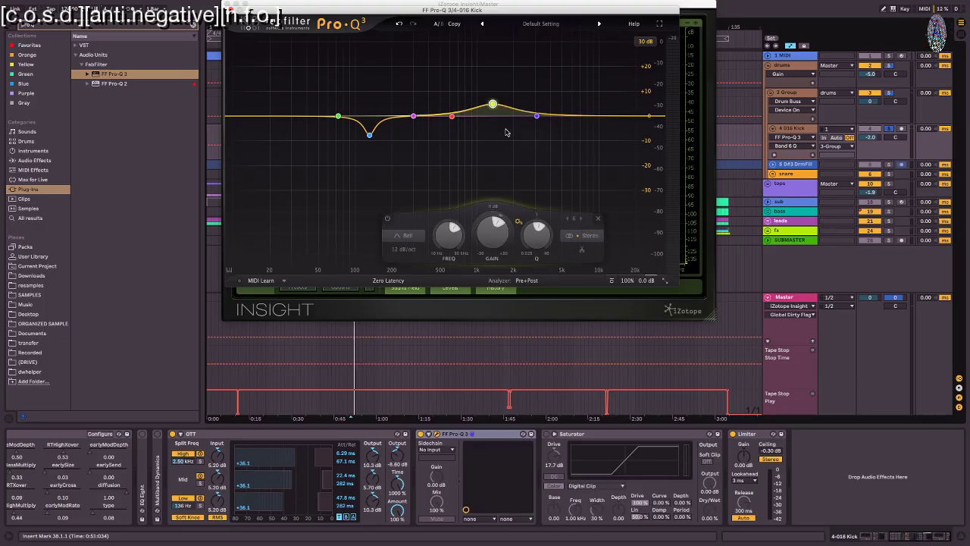
drag(494, 106, 500, 101)
scroll(500, 102, down, 1)
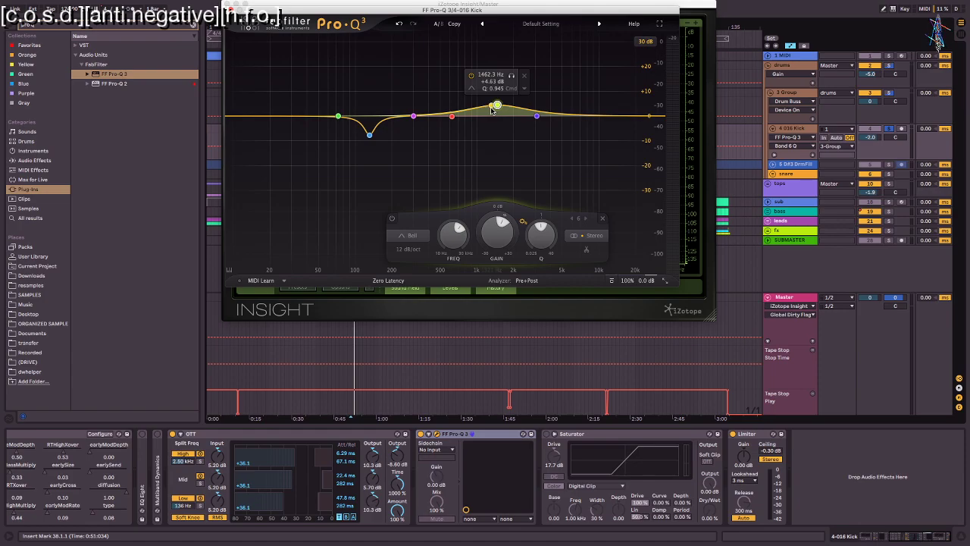
mouse_move(498, 107)
mouse_down()
mouse_move(498, 118)
mouse_move(482, 99)
mouse_up()
scroll(489, 109, down, 3)
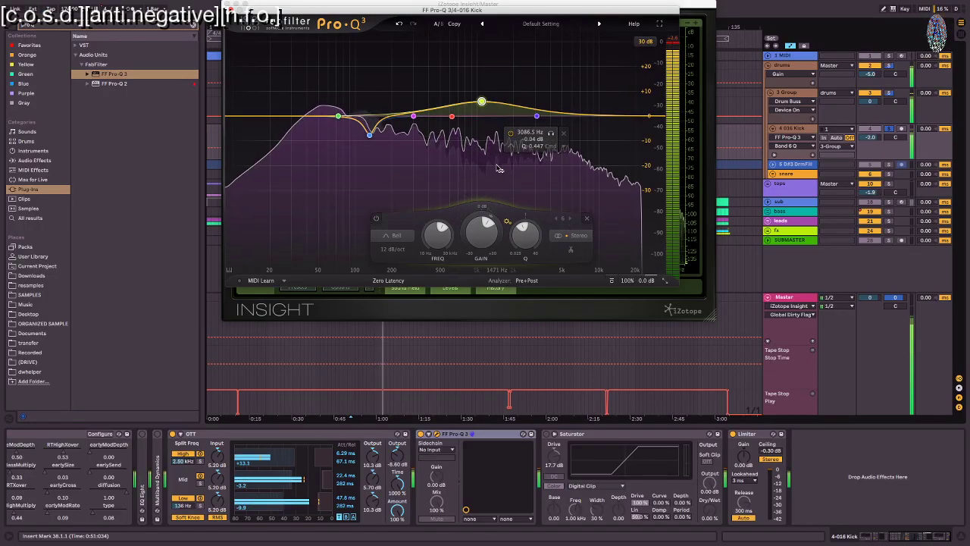
mouse_move(481, 162)
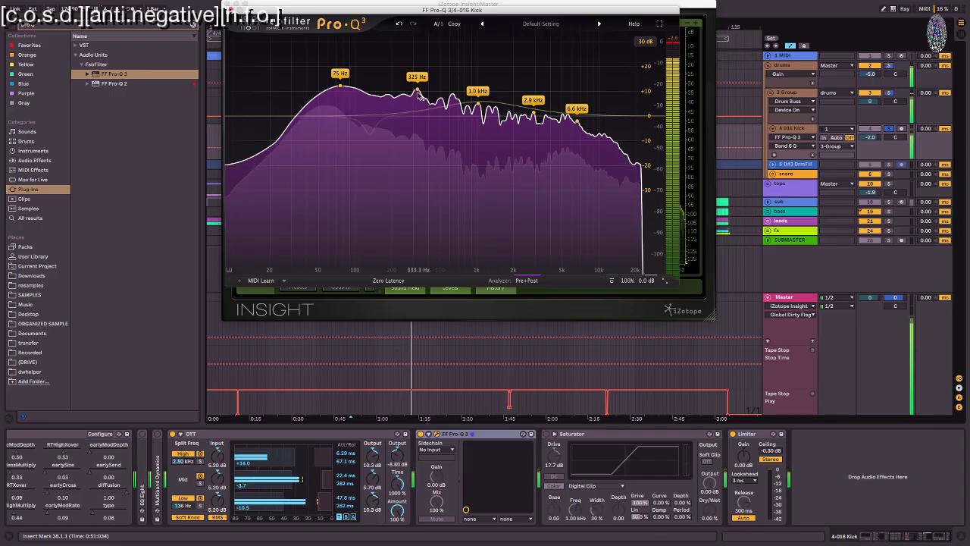
Step: Pull the band at about 302 Hz down into a narrow cut slightly deeper than the 131 Hz one, and audition it
mouse_move(451, 115)
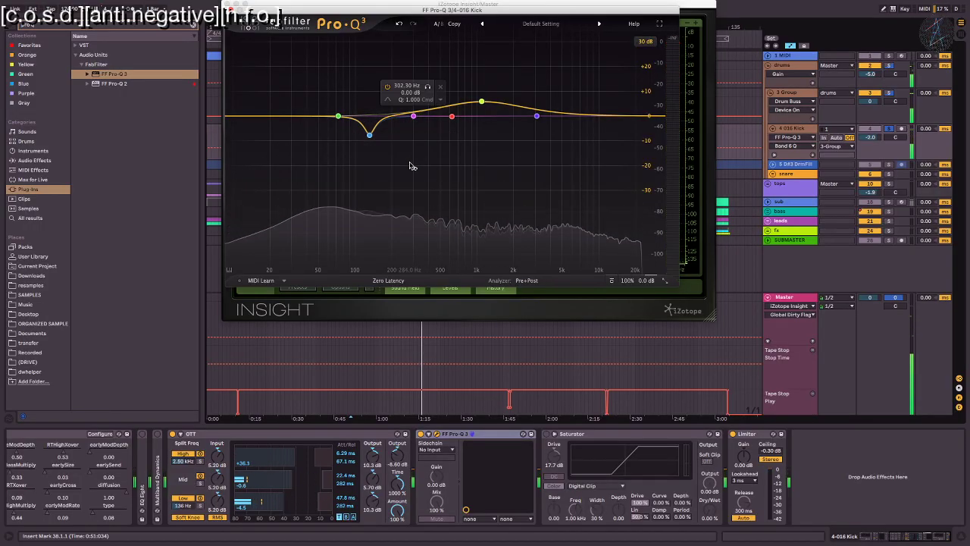
click(413, 118)
drag(413, 117, 414, 169)
key(space)
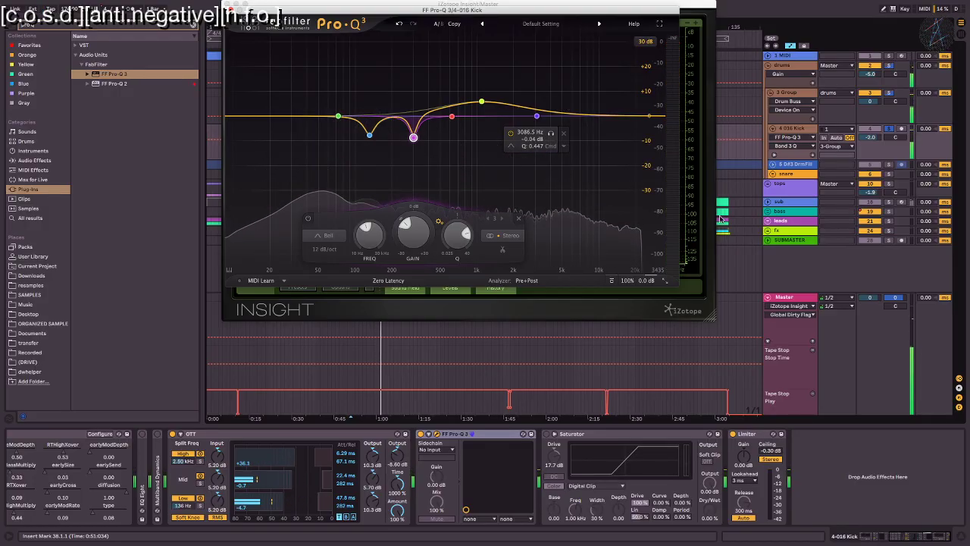
Step: Compare the kick with Pro-Q 3 bypassed and active, and lower the equaliser's output level to -1.5 dB
click(420, 435)
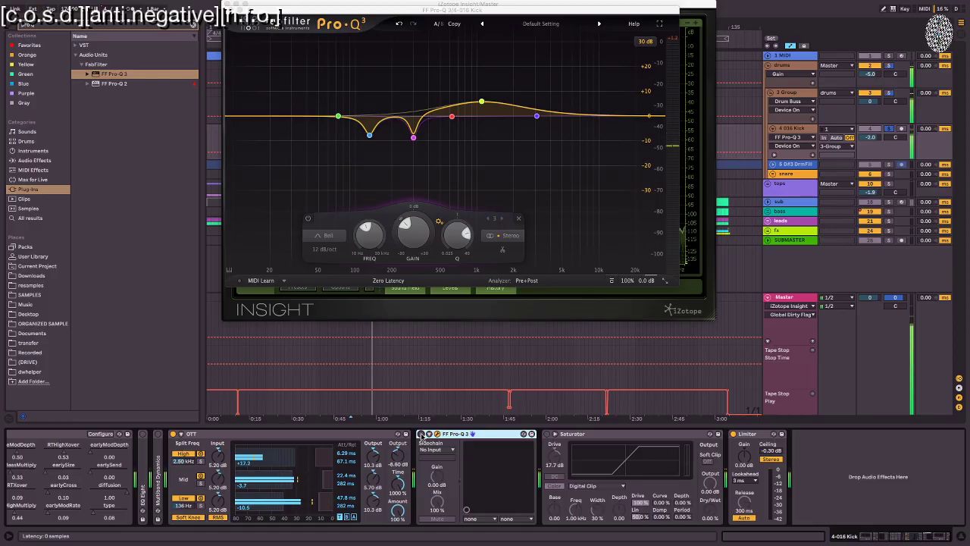
click(422, 435)
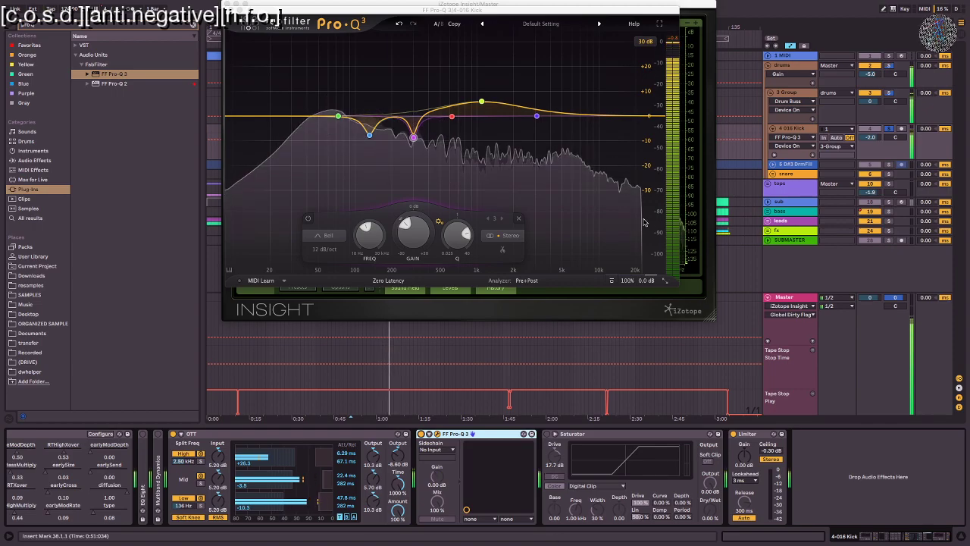
mouse_move(641, 241)
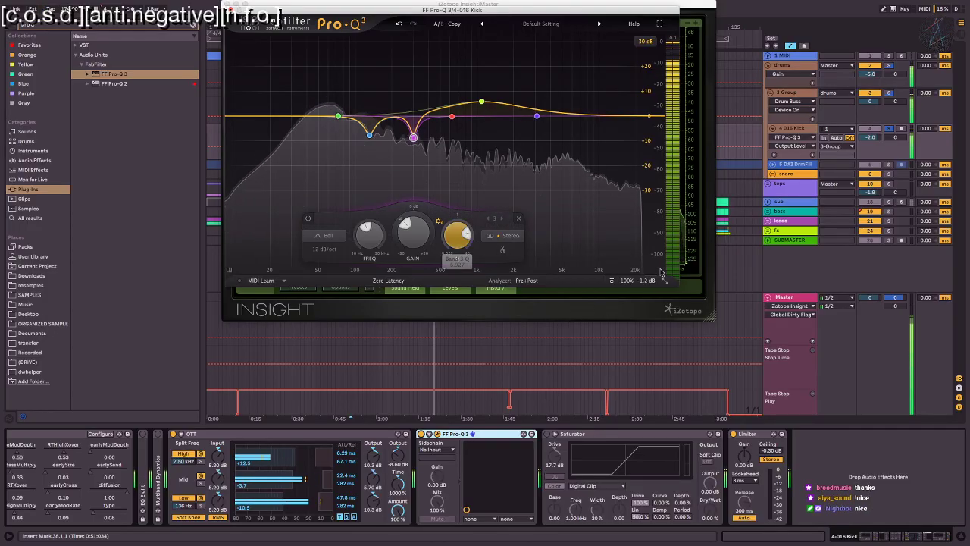
scroll(641, 248, down, 2)
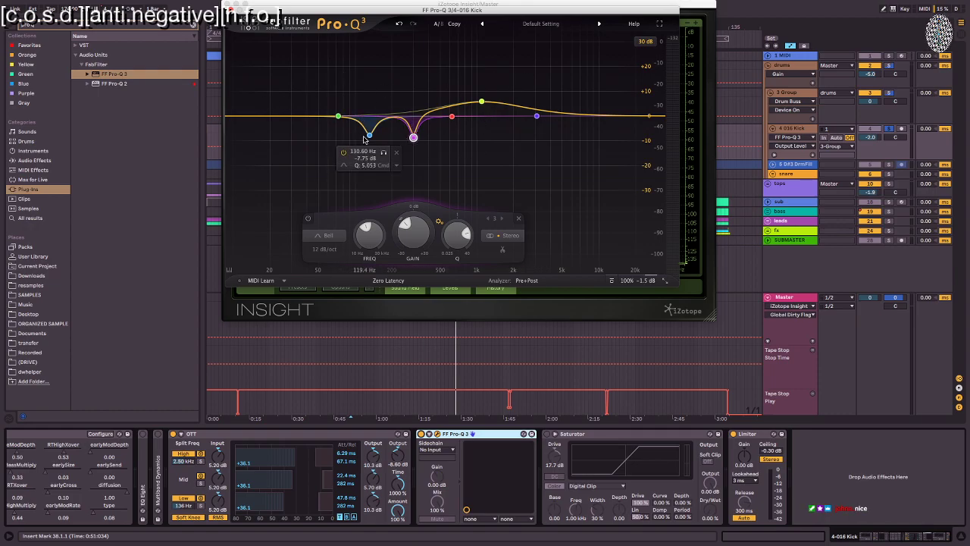
Step: Find FF Pro-C among the FabFilter plug-ins and insert it between Pro-Q 3 and Saturator on the kick track
click(194, 27)
scroll(99, 277, down, 10)
click(82, 277)
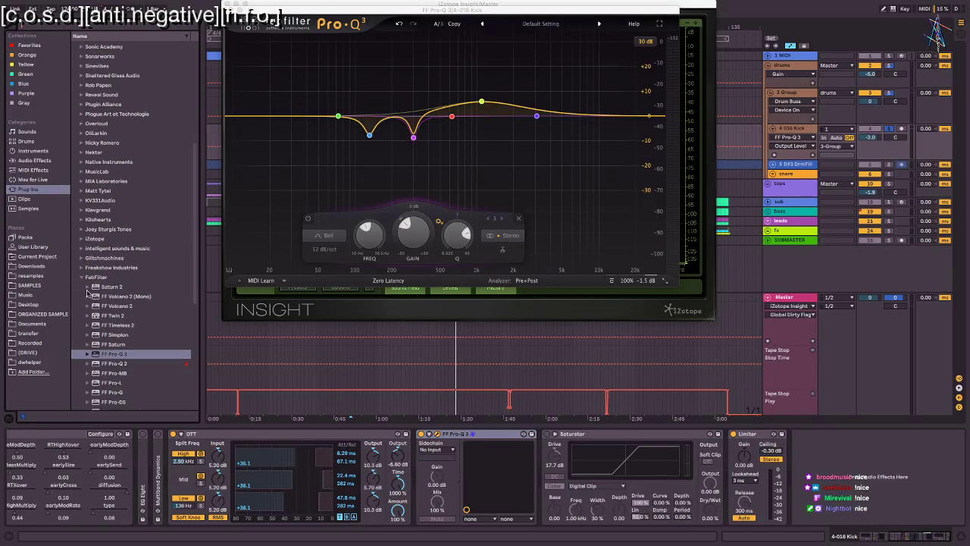
scroll(94, 321, down, 3)
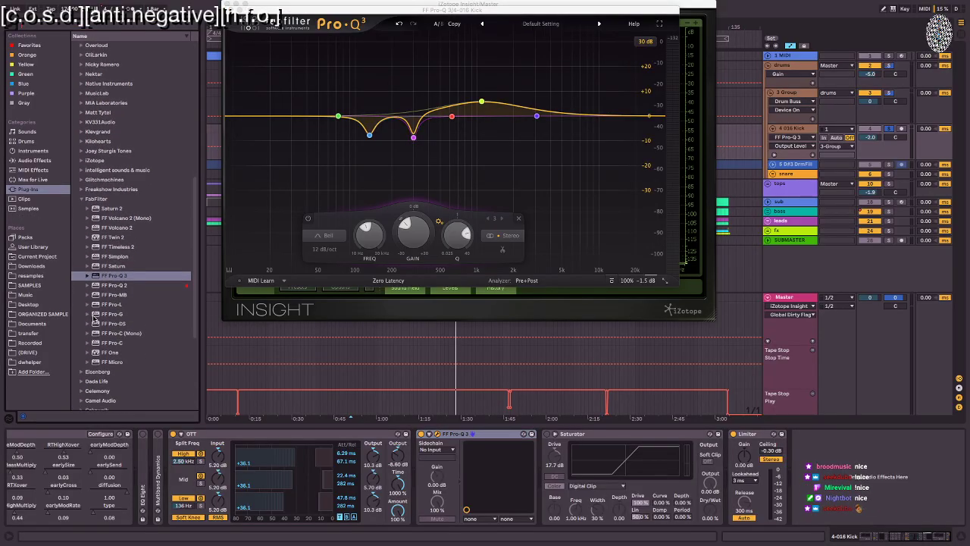
click(121, 345)
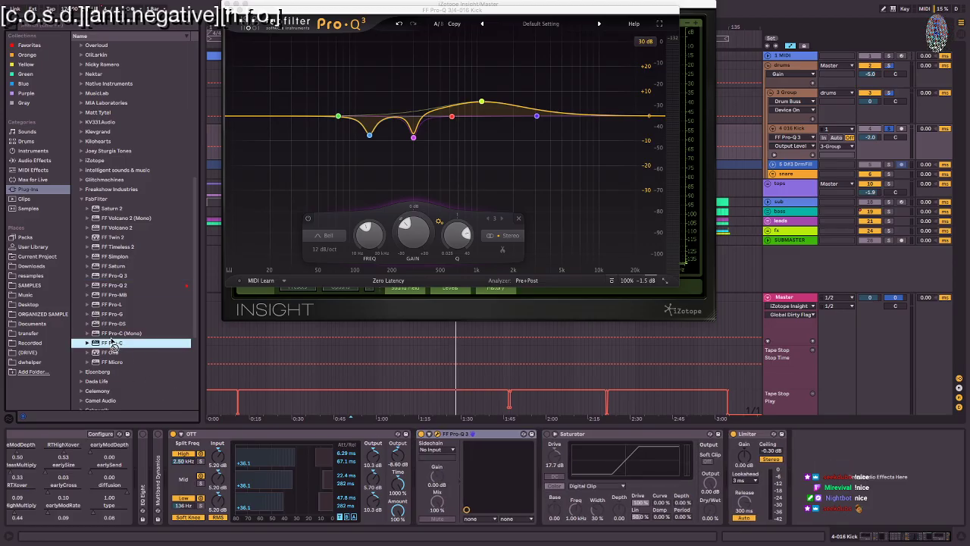
scroll(119, 316, down, 4)
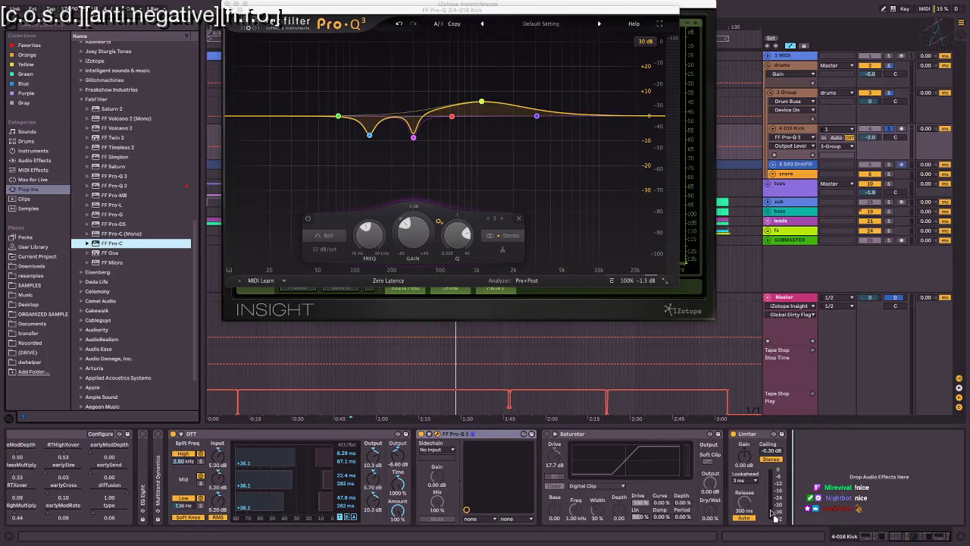
drag(772, 514, 522, 483)
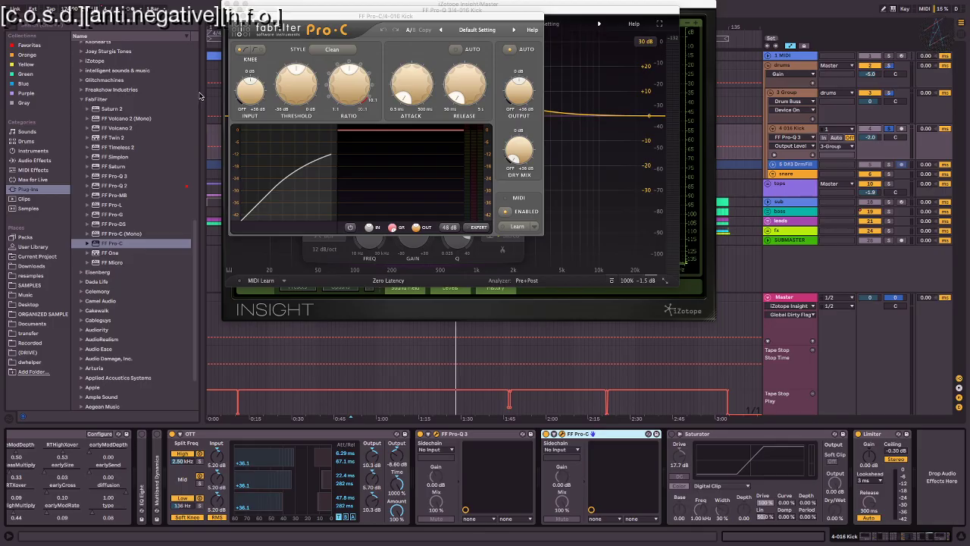
Step: Raise Pro-C's ratio to about 12.89:1 and sweep the threshold from its upper range down to its minimum
click(358, 76)
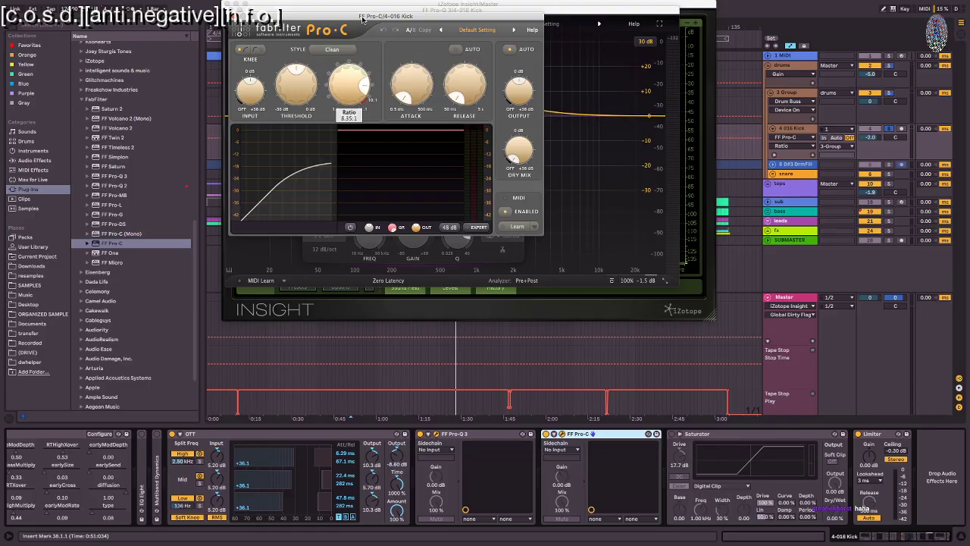
mouse_move(290, 83)
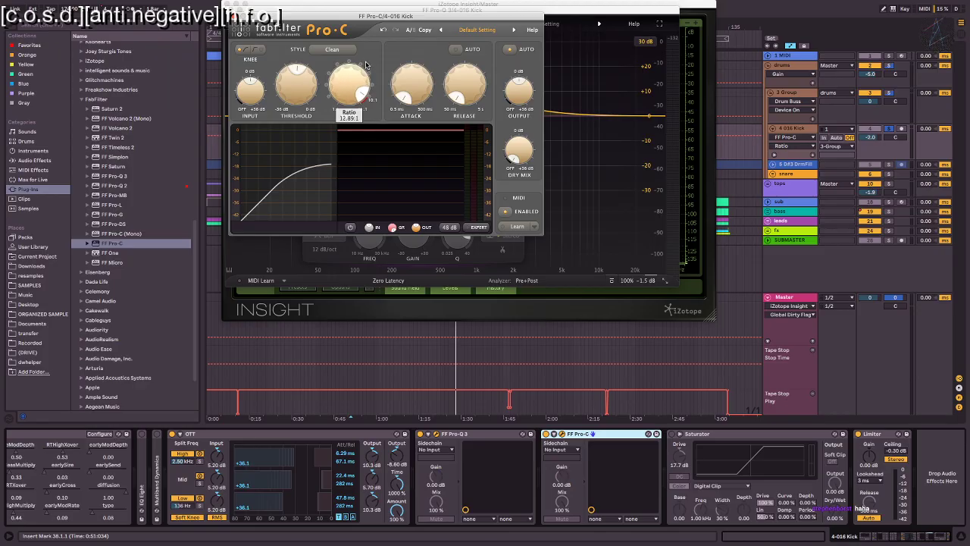
drag(292, 82, 292, 34)
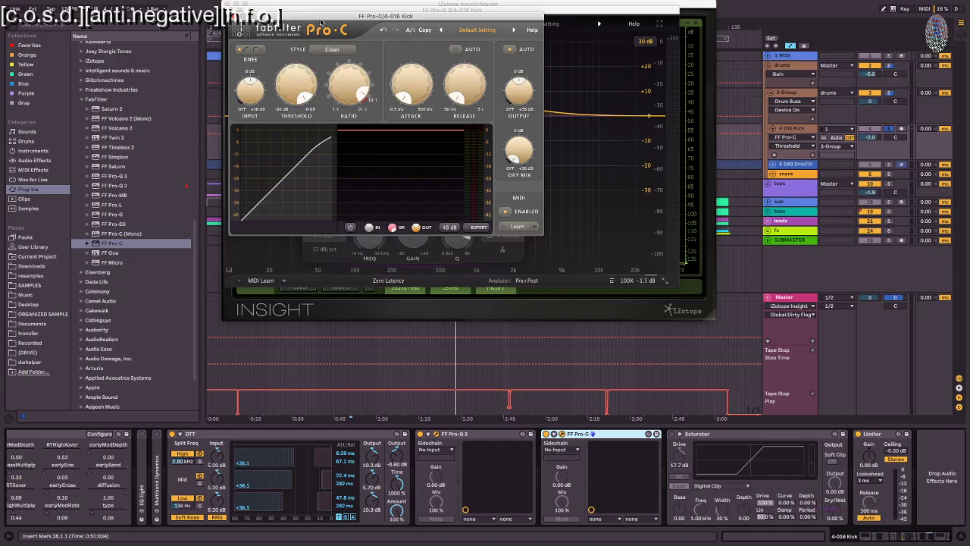
drag(292, 109, 277, 206)
key(space)
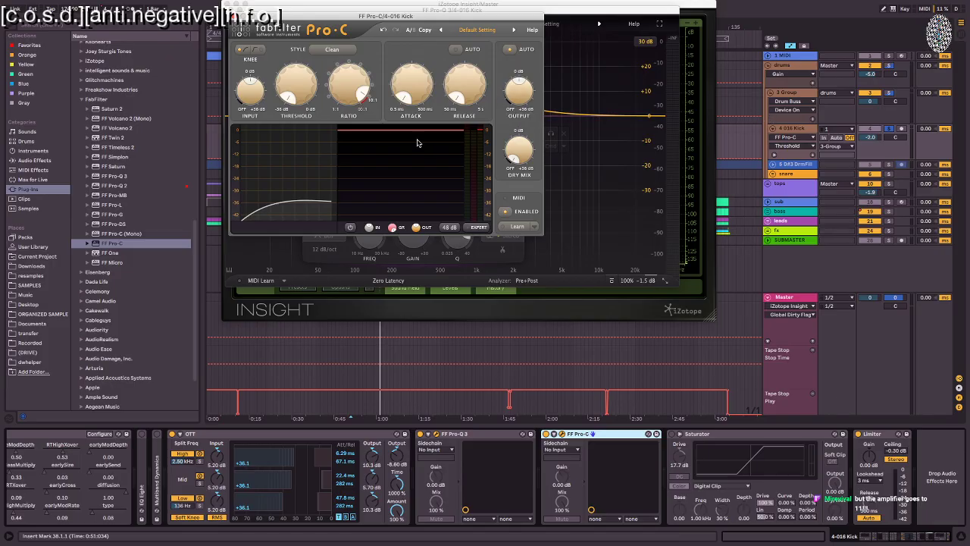
Step: Audition the kick's compression, raise the threshold to about -10.91 dB, and lengthen the attack to just below its mid-range
click(407, 85)
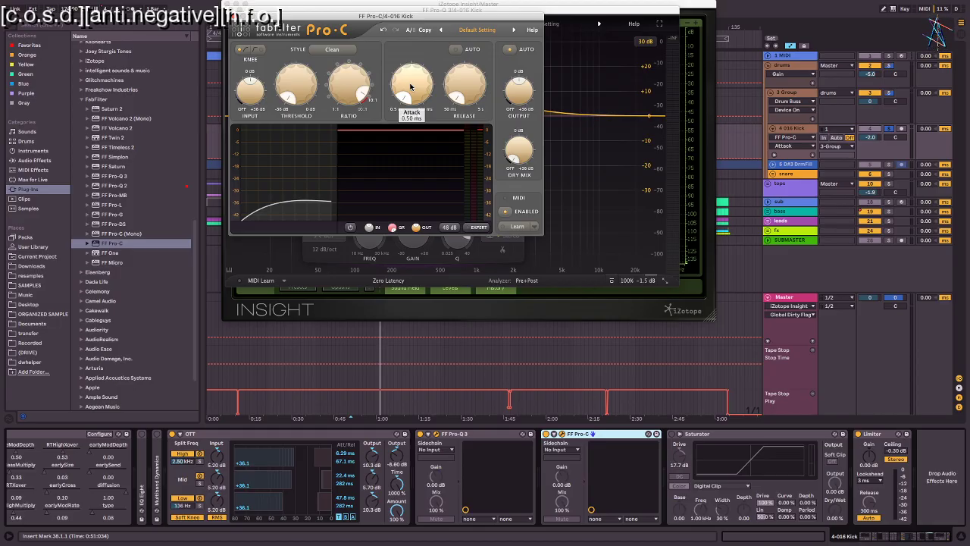
click(509, 98)
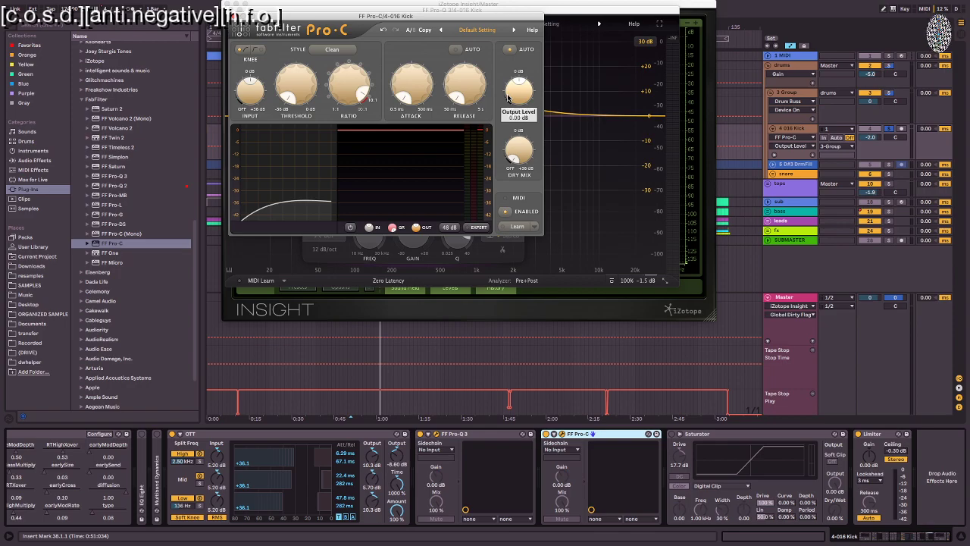
key(space)
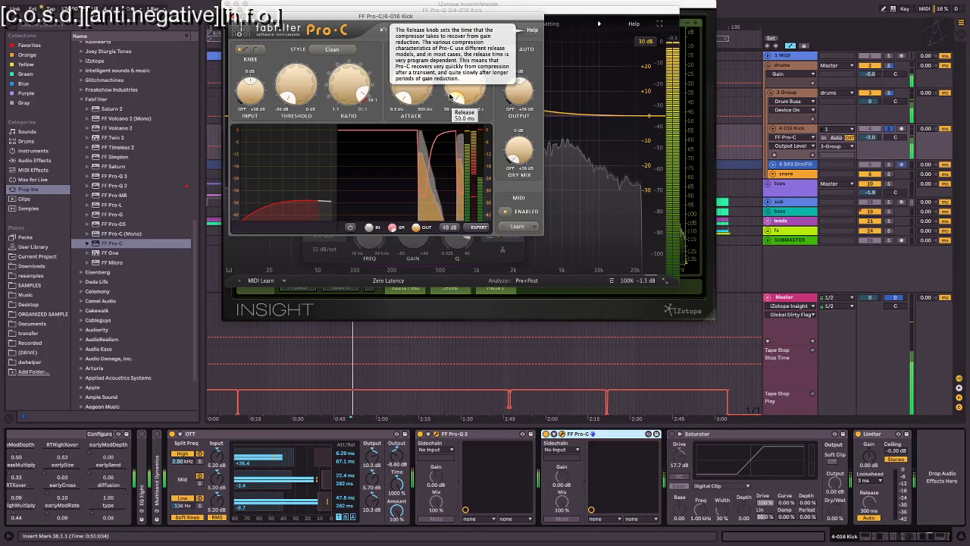
drag(304, 91, 296, 81)
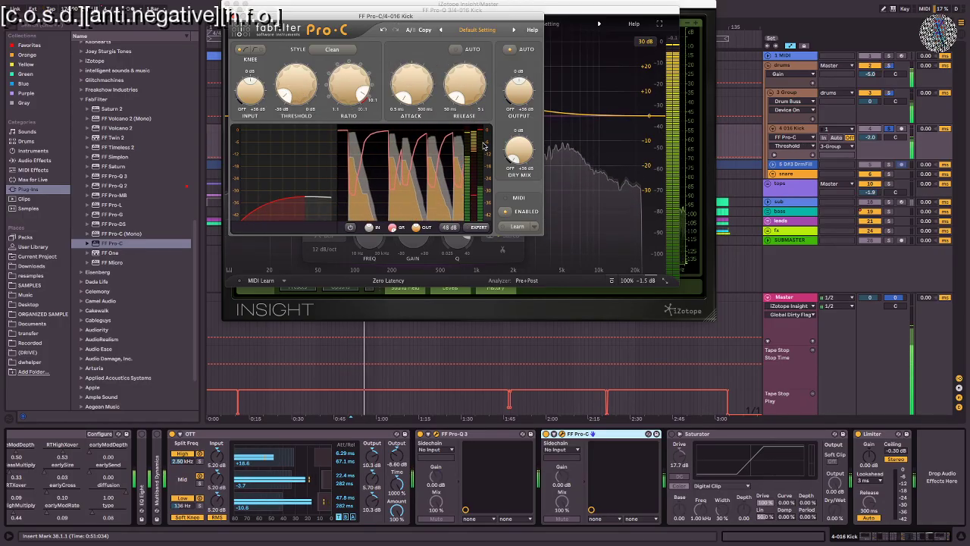
drag(295, 88, 289, 24)
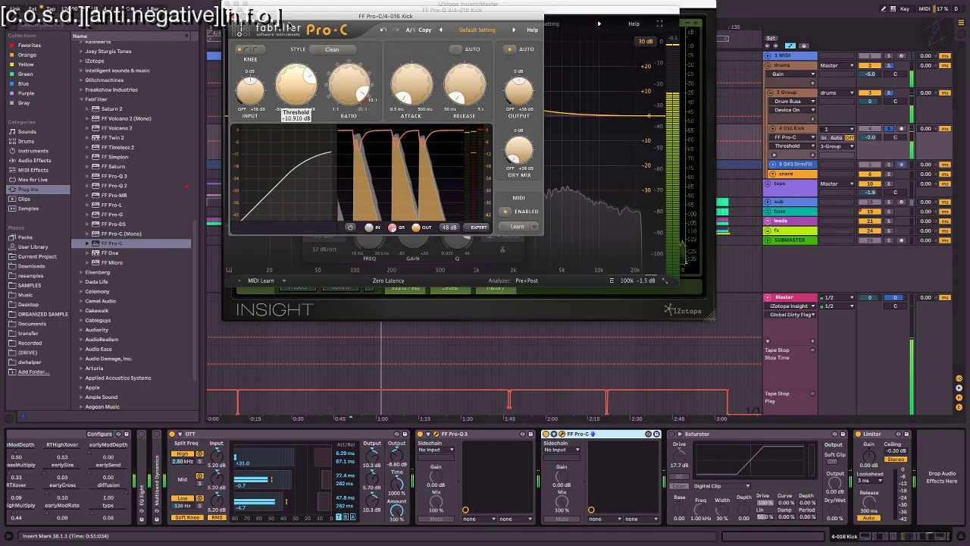
key(space)
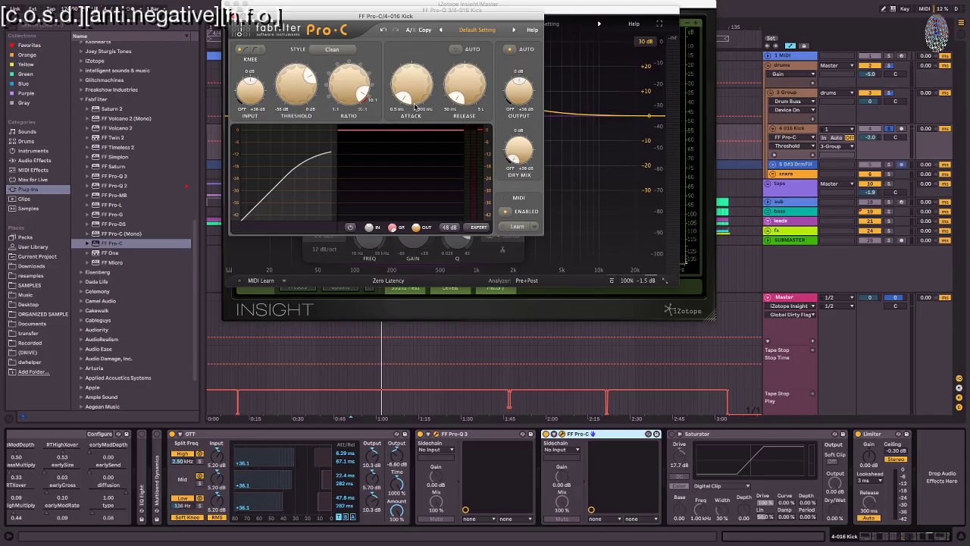
drag(415, 99, 419, 35)
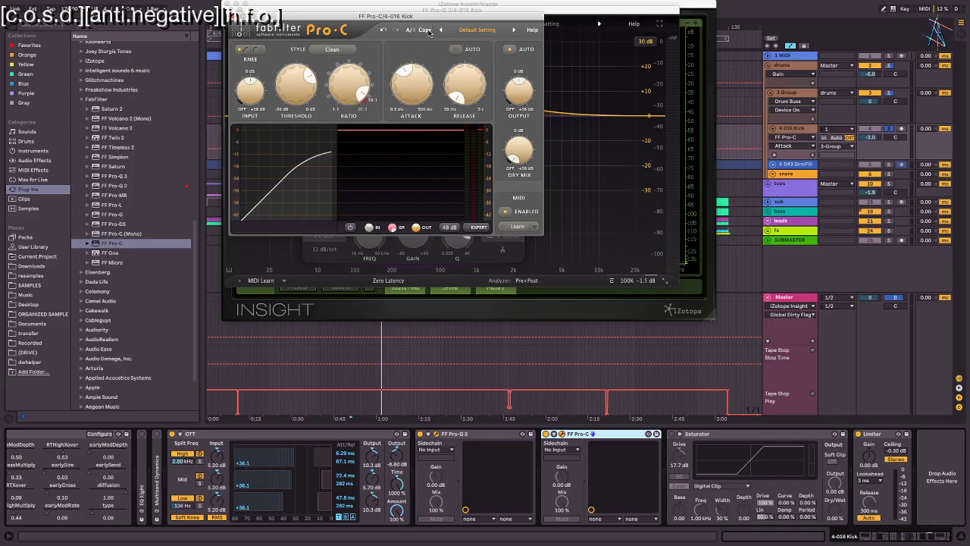
Step: Hide the plug-in windows, zoom in on the kick clip at bar 35.3.3, and examine its enlarged waveform to judge the transient timing
key(super+alt+p)
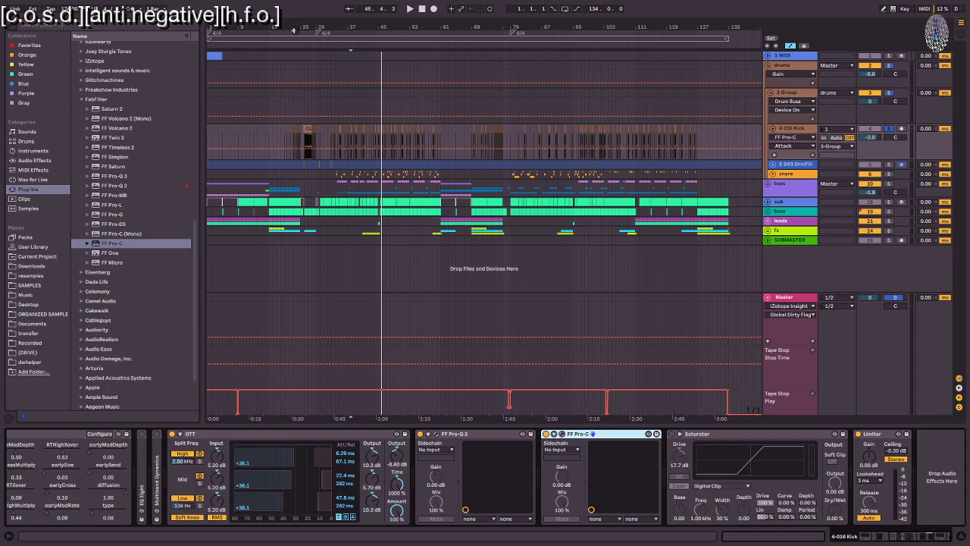
click(328, 99)
drag(342, 27, 388, 144)
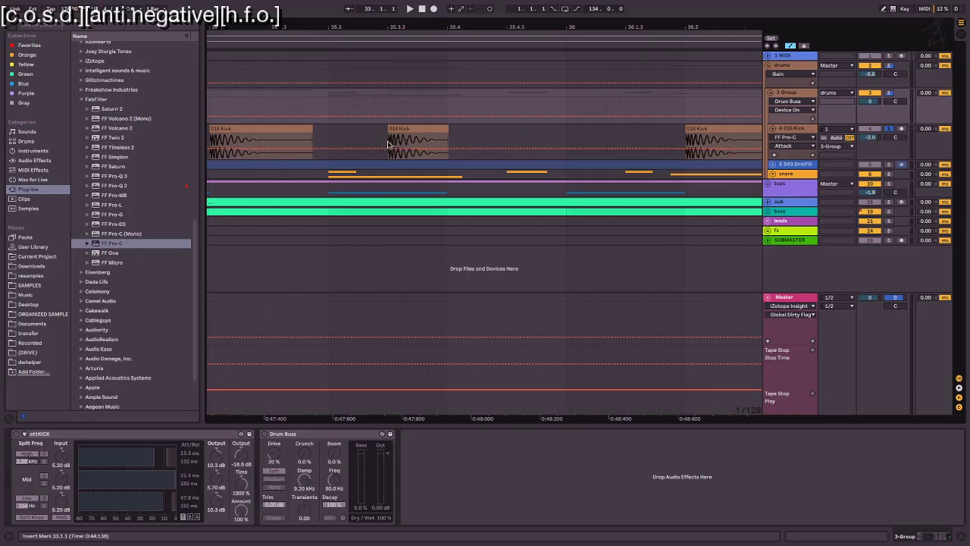
click(389, 144)
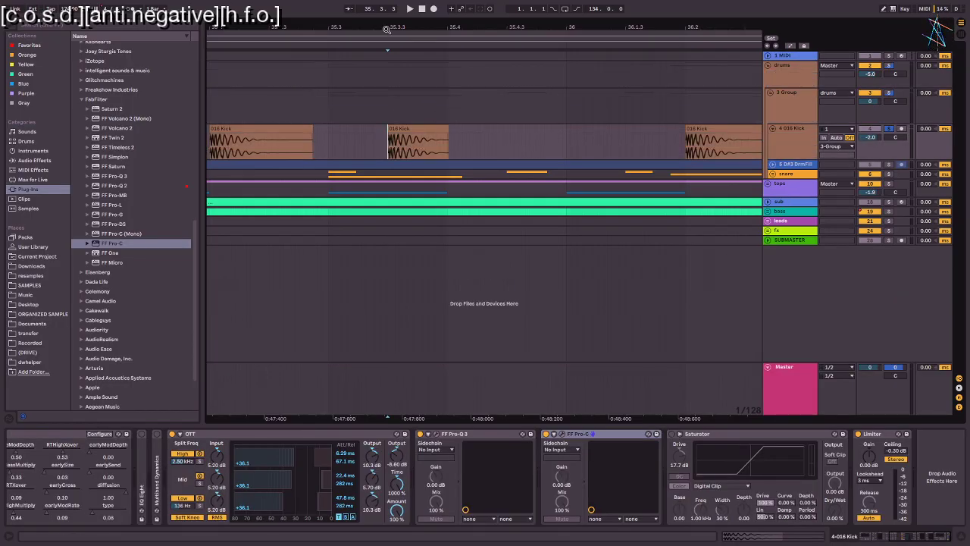
drag(383, 30, 429, 74)
click(447, 126)
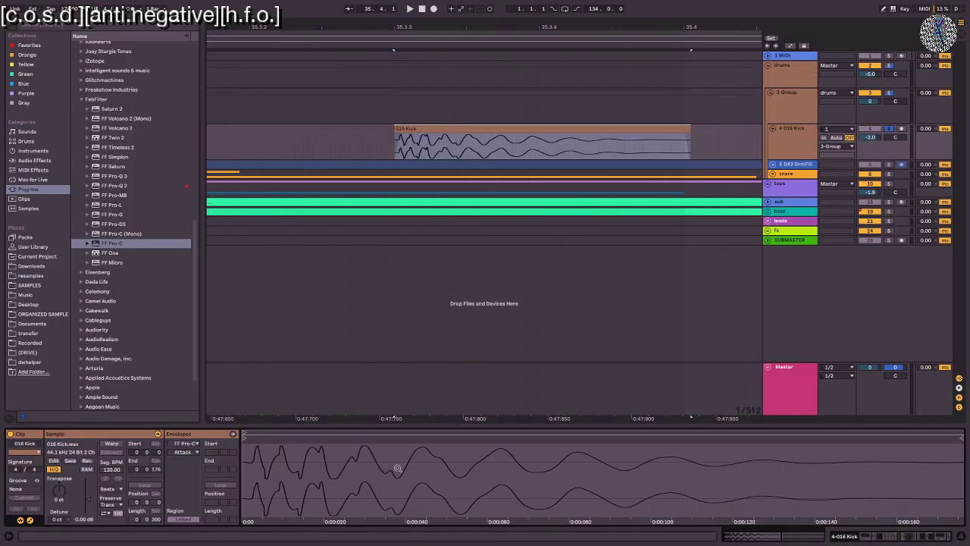
drag(299, 423, 299, 280)
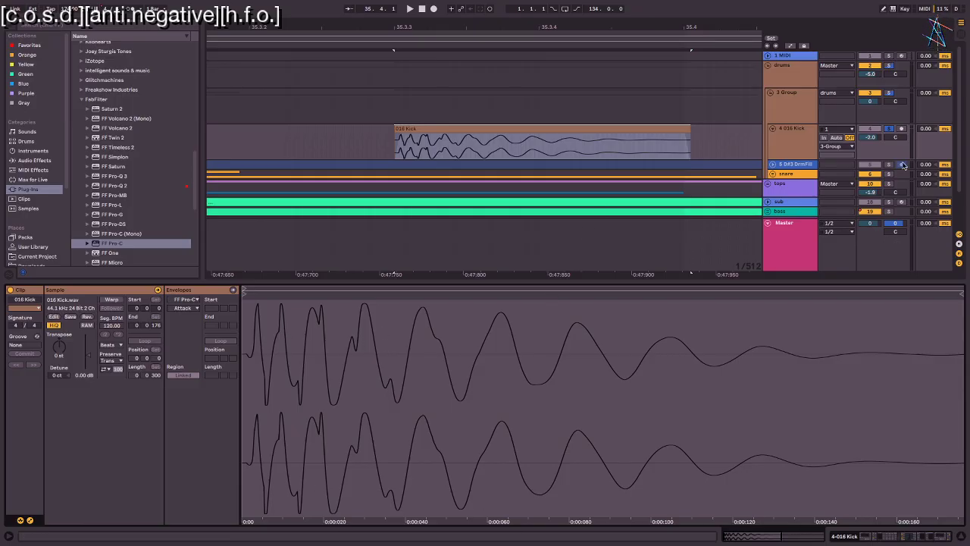
click(789, 142)
click(785, 138)
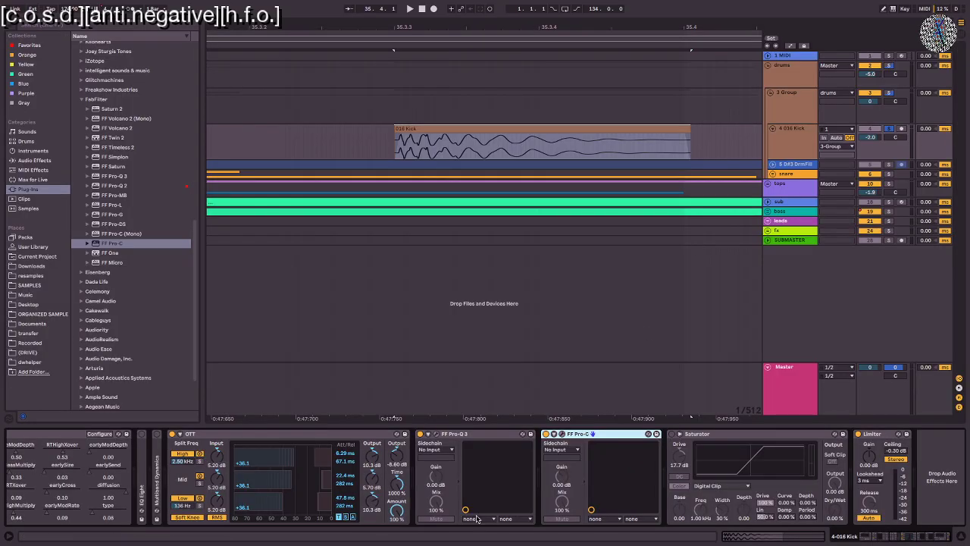
Step: Reopen Pro-C, lengthen the attack slightly further, and check the gain reduction during playback
click(560, 435)
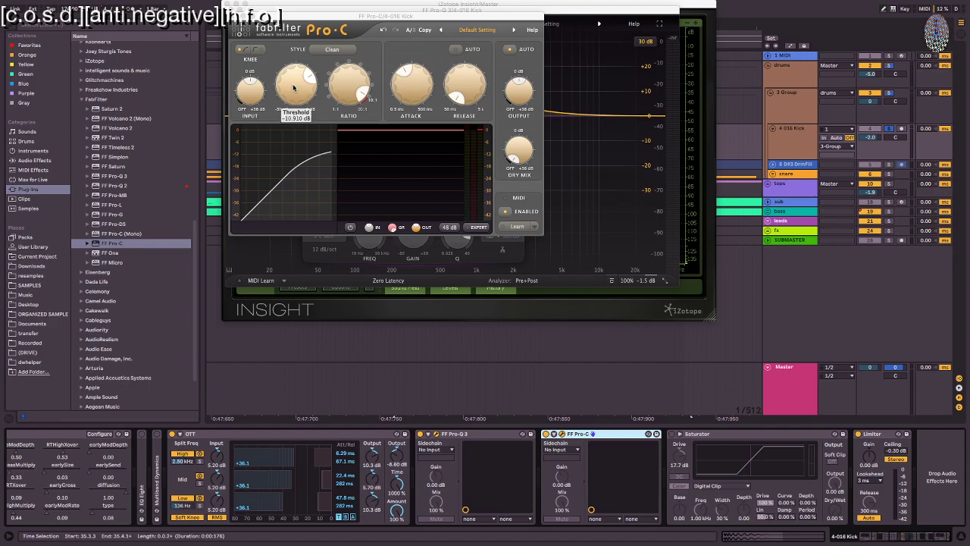
drag(412, 87, 414, 86)
key(space)
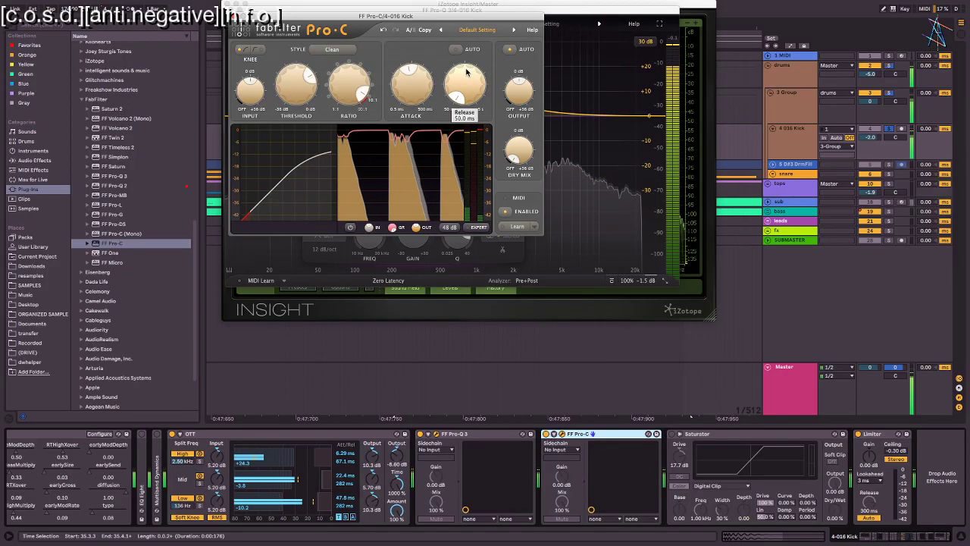
key(space)
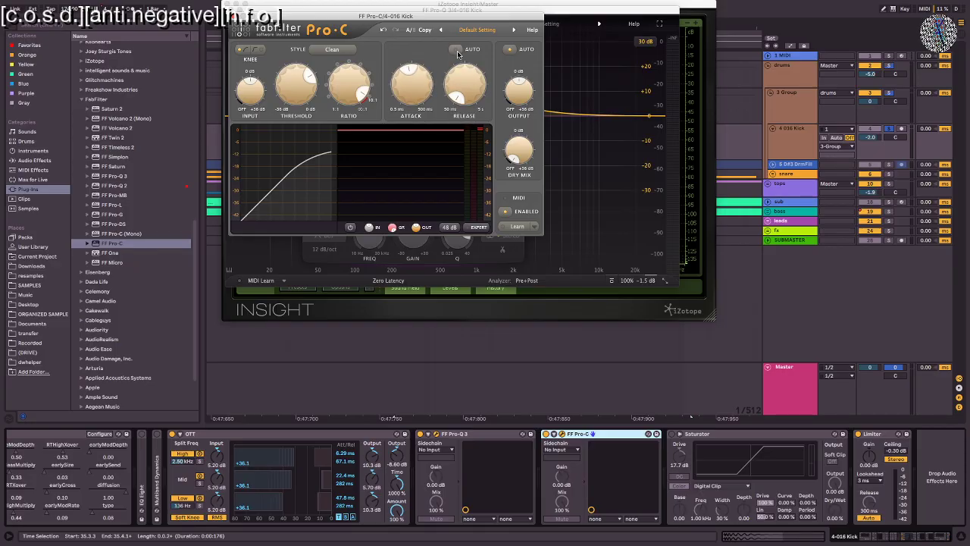
Step: Review Pro-C's style options while keeping Clean, switch the compressor to a hard knee, and play the kick
click(333, 49)
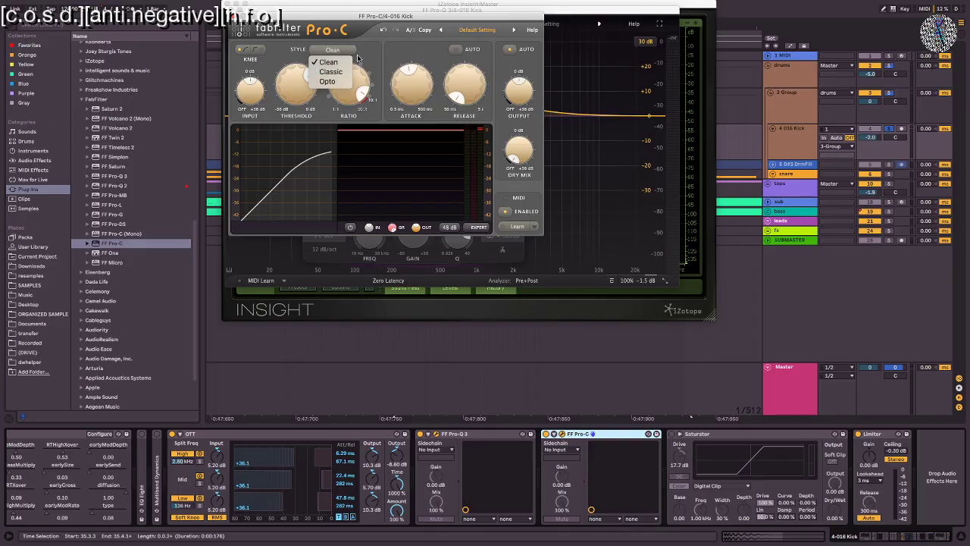
click(264, 69)
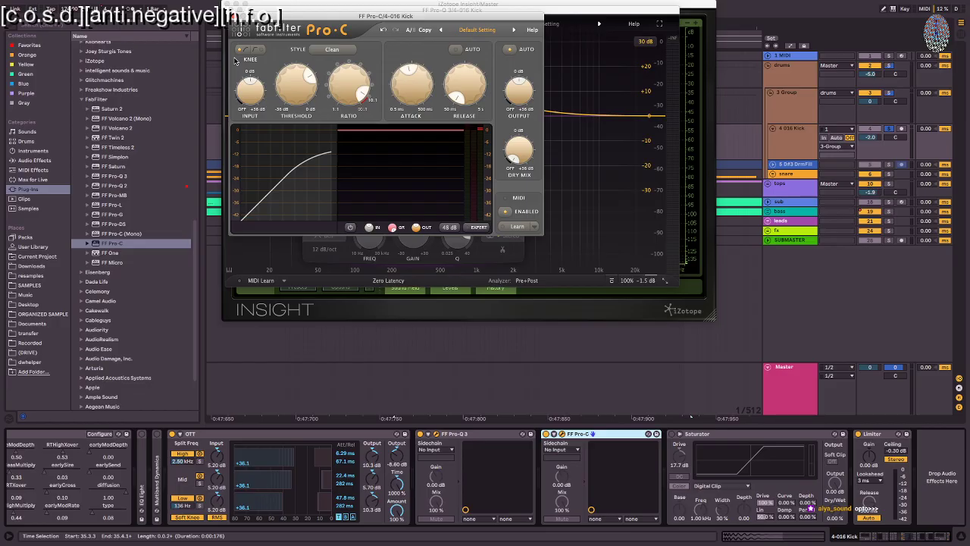
click(261, 49)
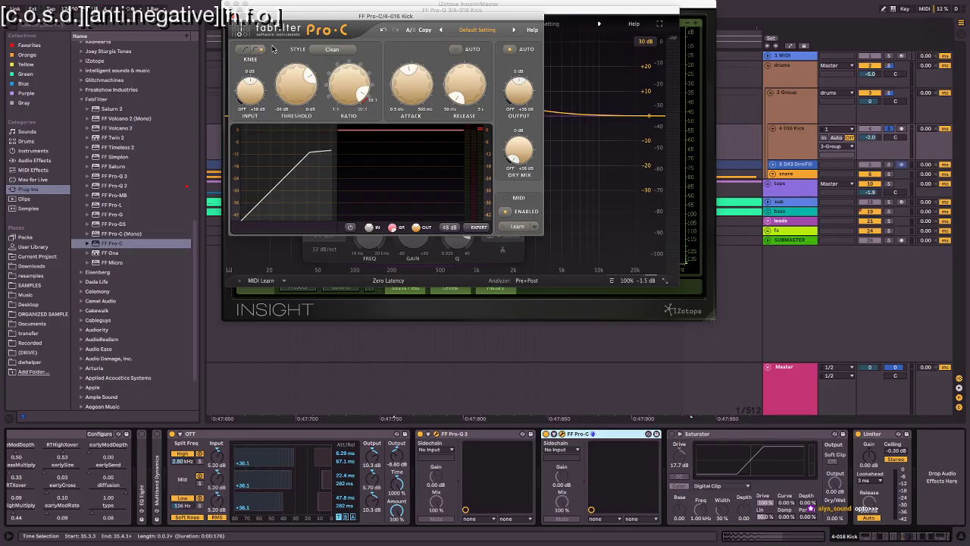
key(space)
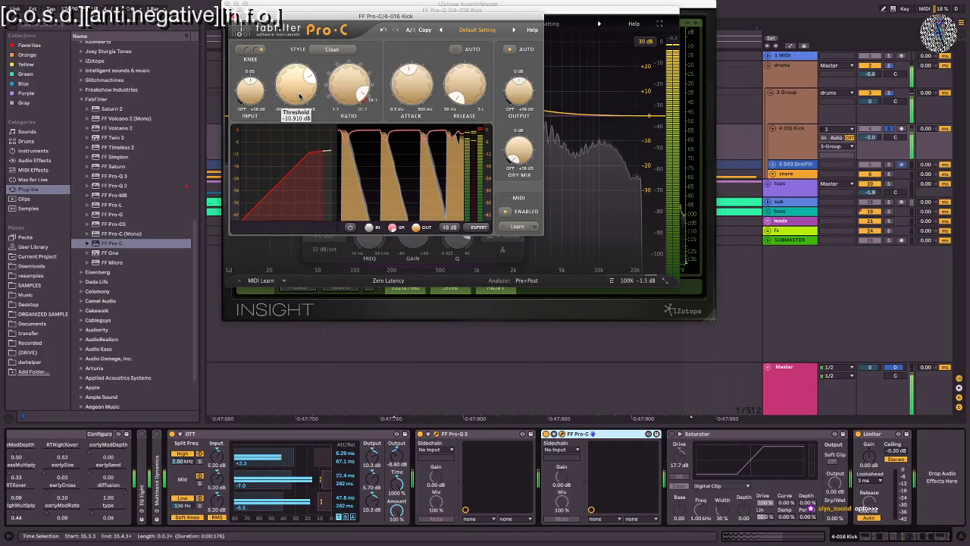
Step: Try Pro-C with the threshold at -36 dB and the dry level at 0 dB while the kick plays
drag(301, 89, 290, 169)
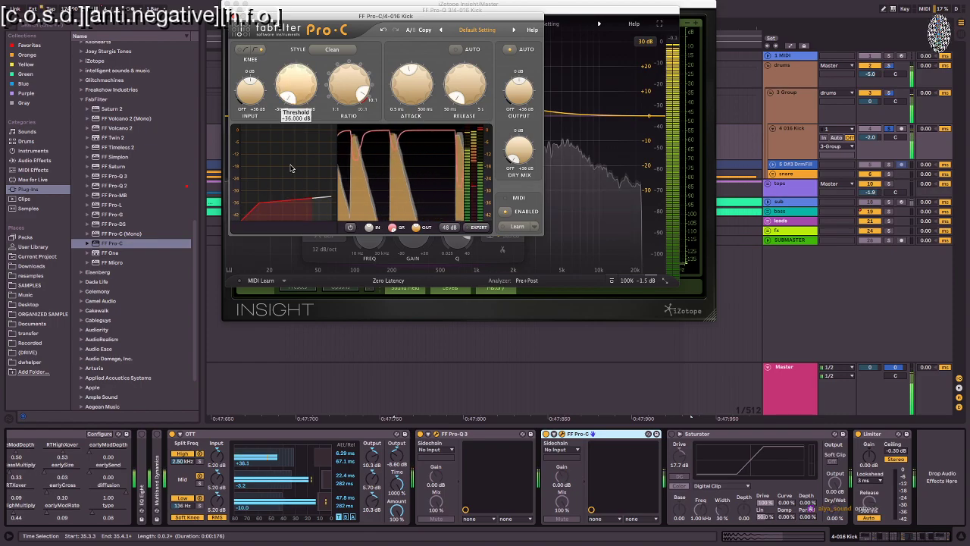
mouse_move(426, 76)
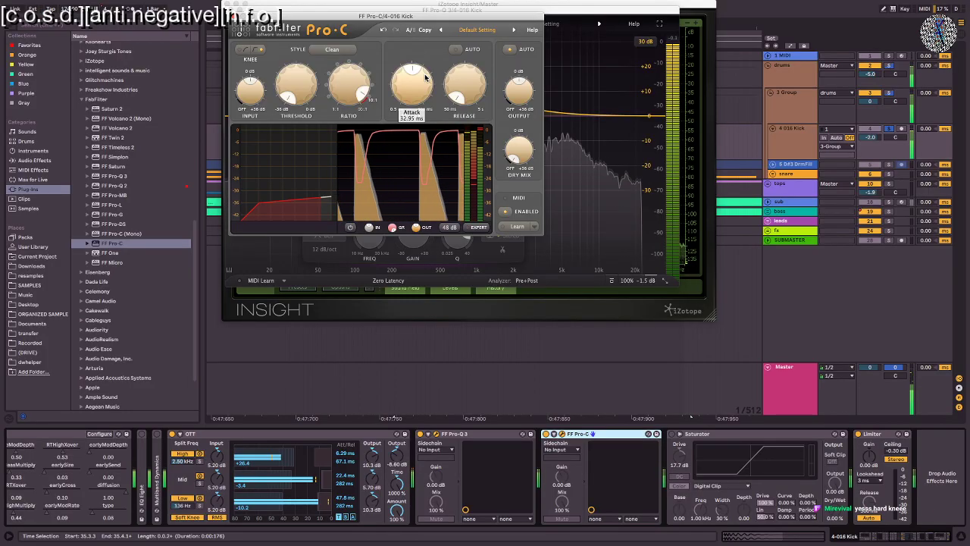
mouse_move(469, 96)
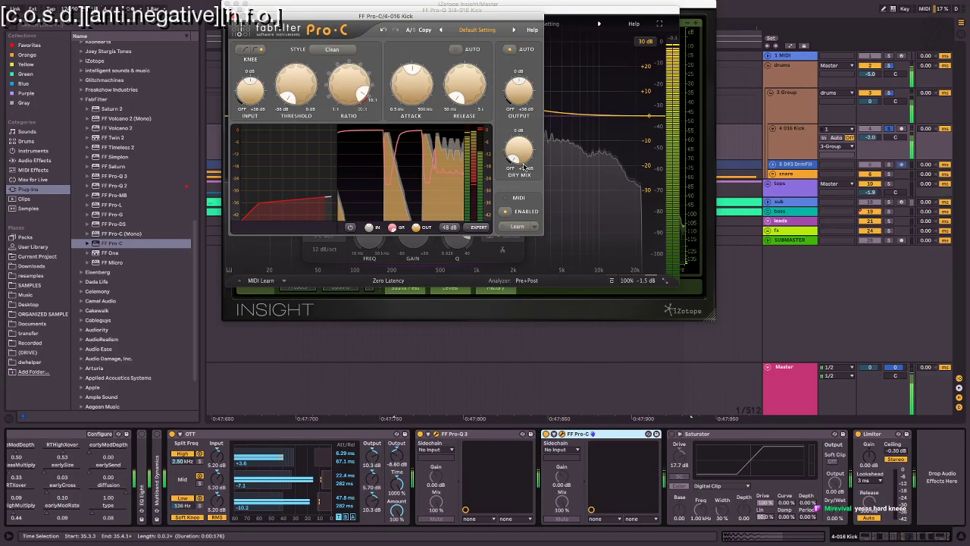
mouse_move(524, 99)
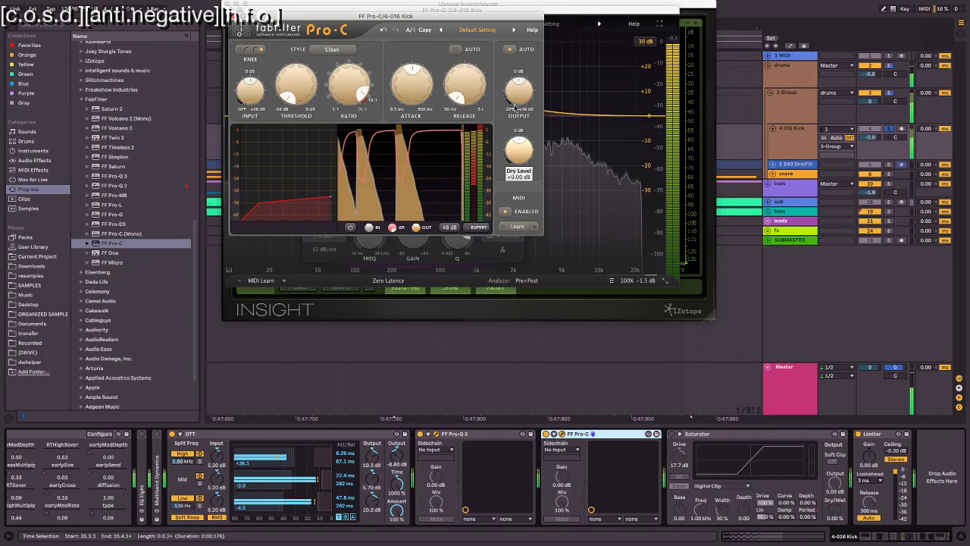
mouse_move(408, 101)
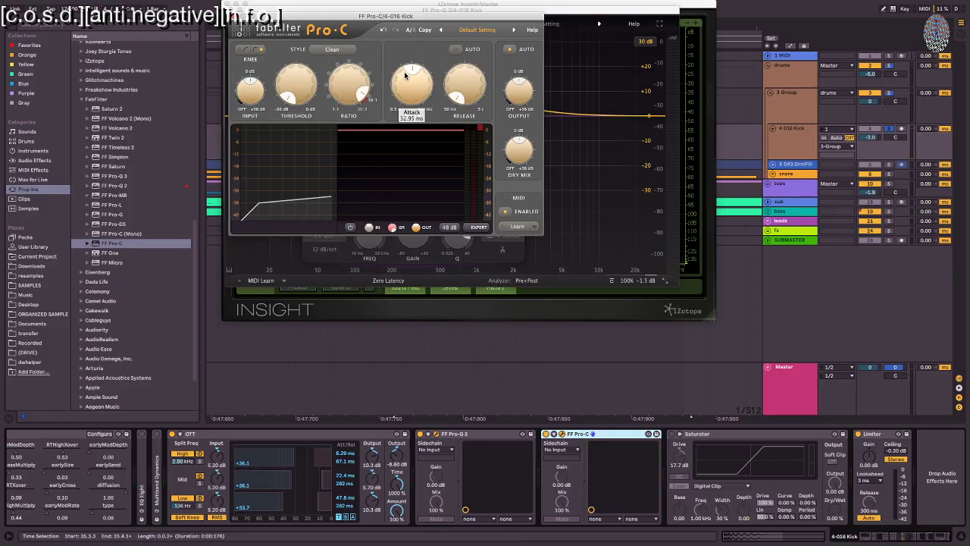
Step: Shorten Pro-C's attack to 5.73 ms, lengthen its release to 117.1 ms, and start playback
drag(406, 74, 399, 98)
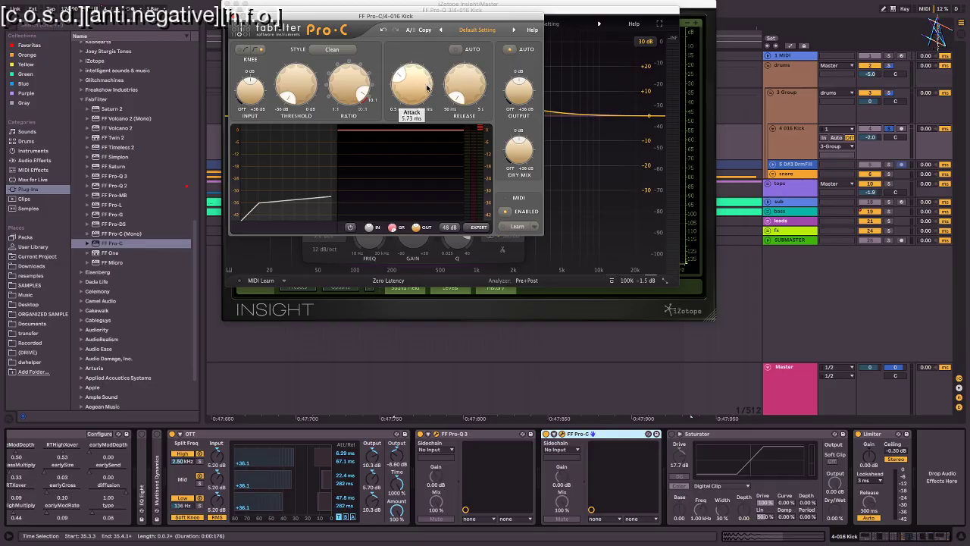
drag(468, 85, 470, 48)
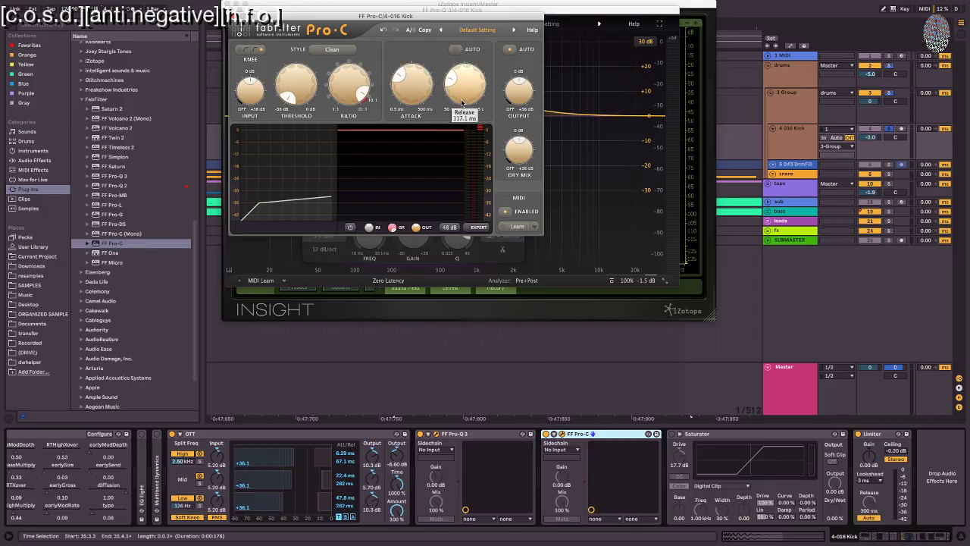
key(space)
Step: Turn Pro-C's dry mix all the way down and raise its threshold to about -11 dB during playback
drag(518, 152, 517, 305)
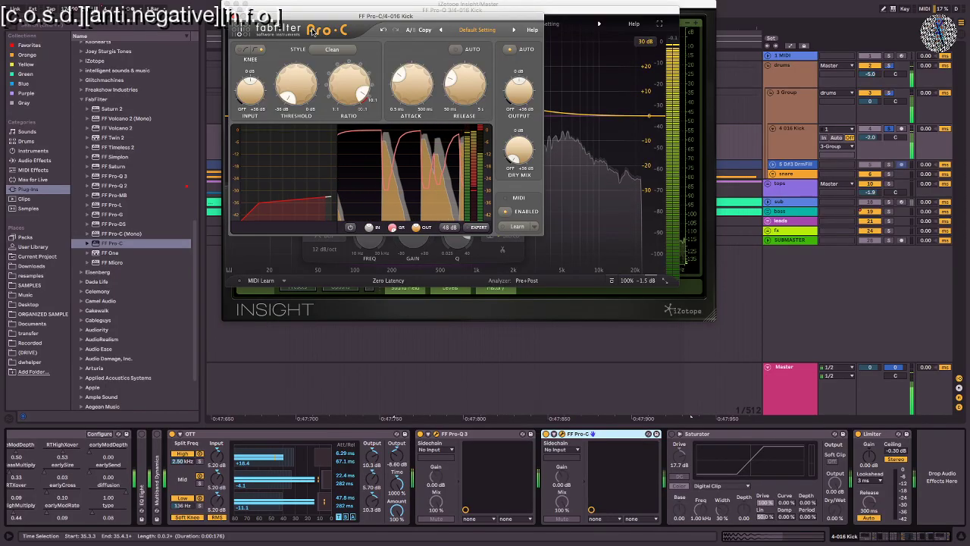
mouse_move(313, 89)
drag(312, 89, 302, 3)
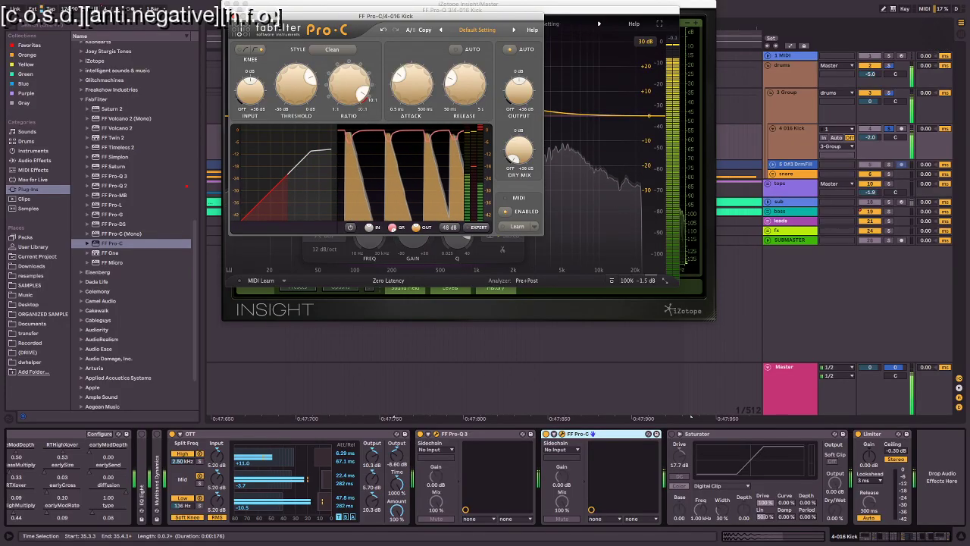
Step: Compare the kick with Pro-C bypassed and active, and with OTT, Pro-Q 3 and Pro-C bypassed together
click(546, 434)
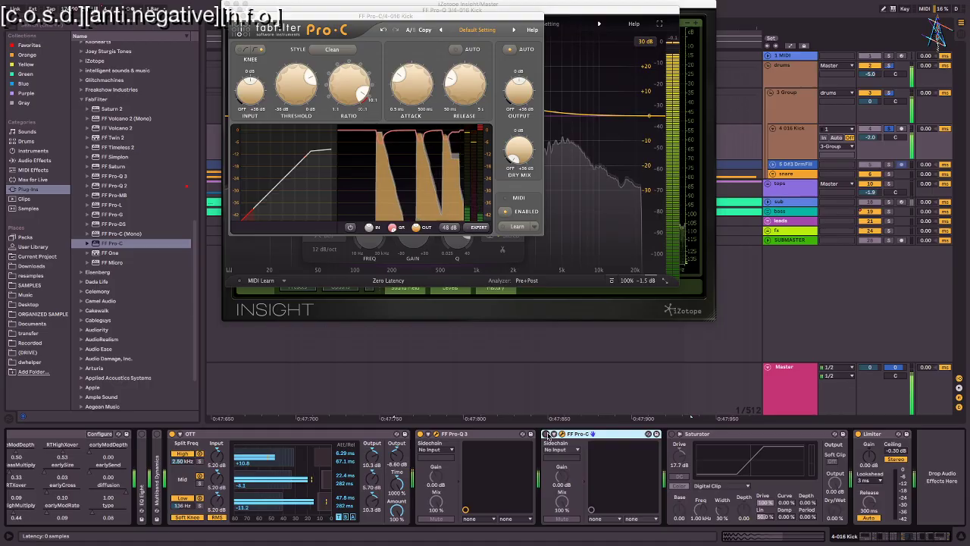
click(546, 434)
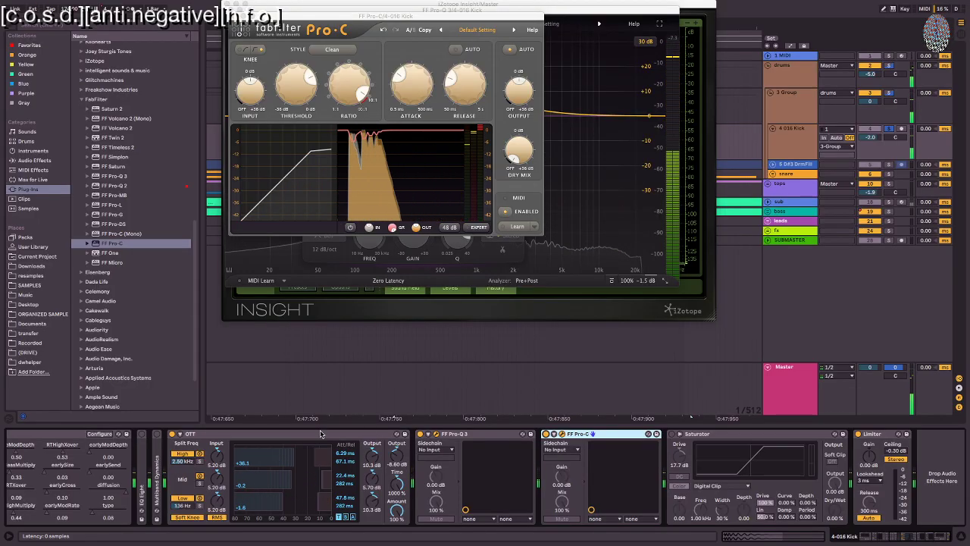
click(360, 434)
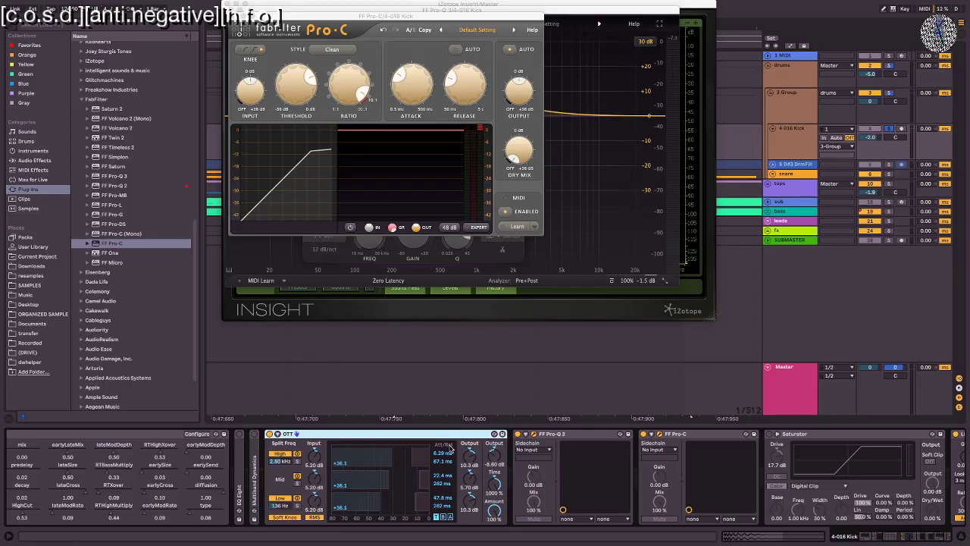
shift+click(693, 435)
key(0)
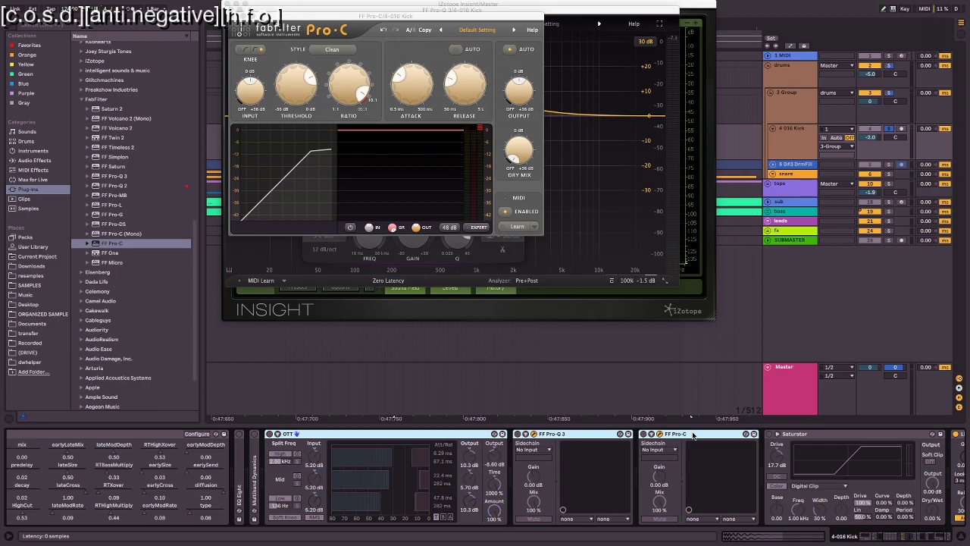
key(space)
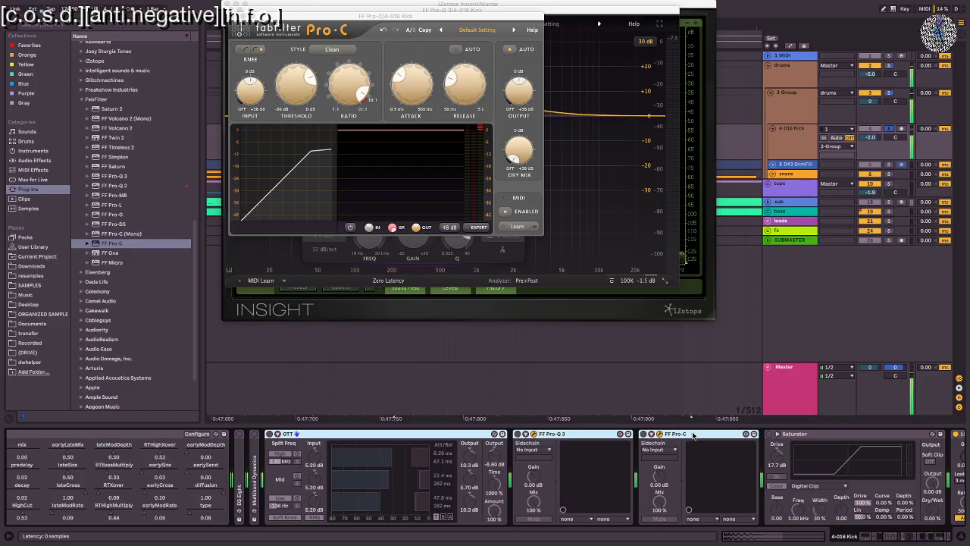
key(0)
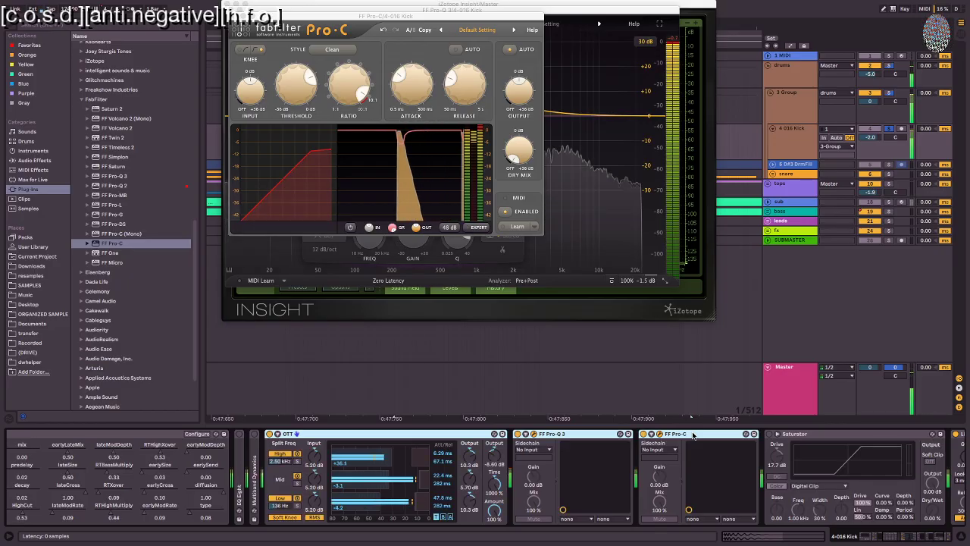
key(space)
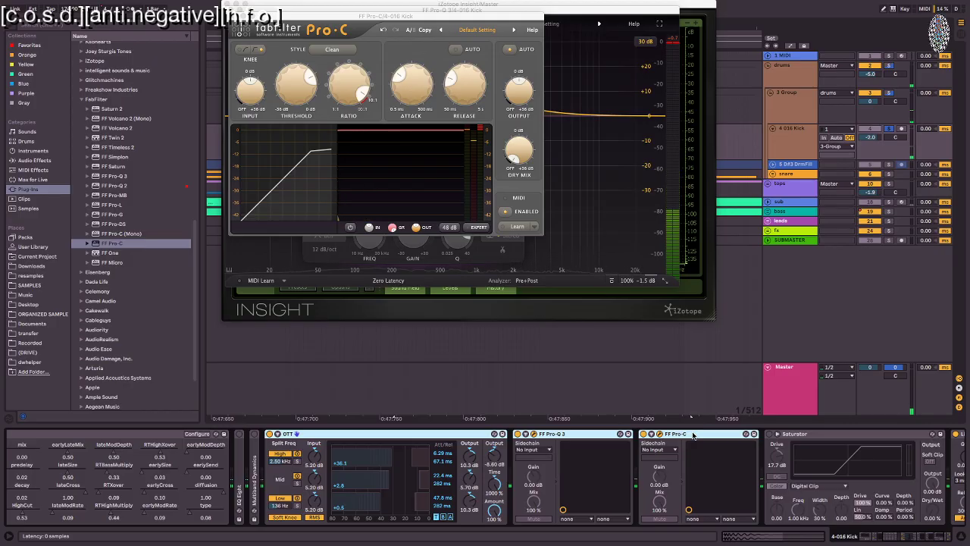
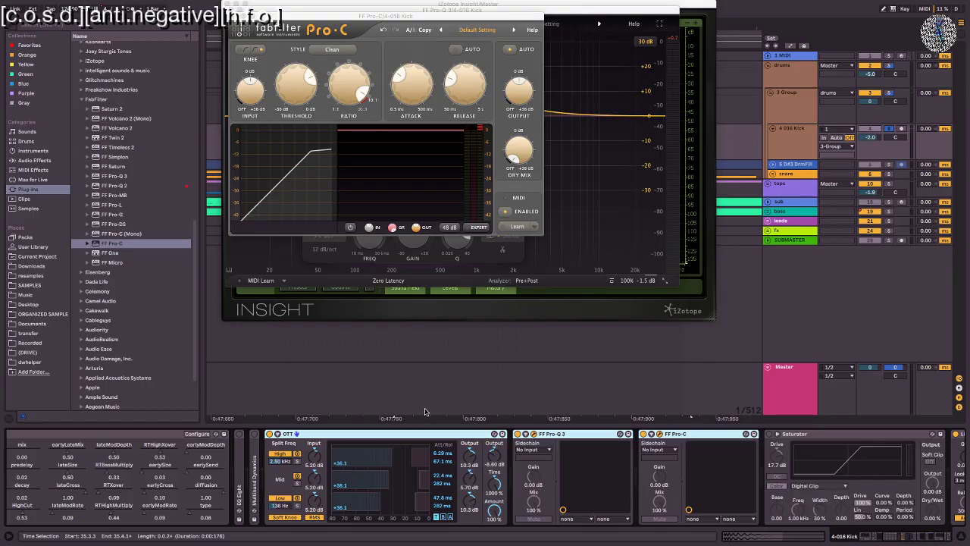
Step: Search the browser for "smack attack", add Smack Attack Stereo to the end of the kick's device chain, and return the browser to Audio Effects
key(super+alt+p)
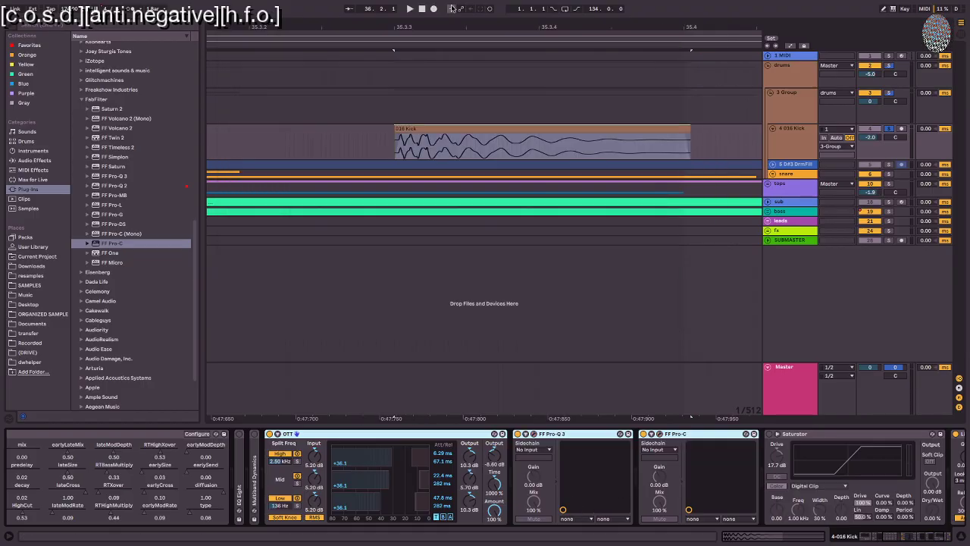
drag(491, 24, 491, 0)
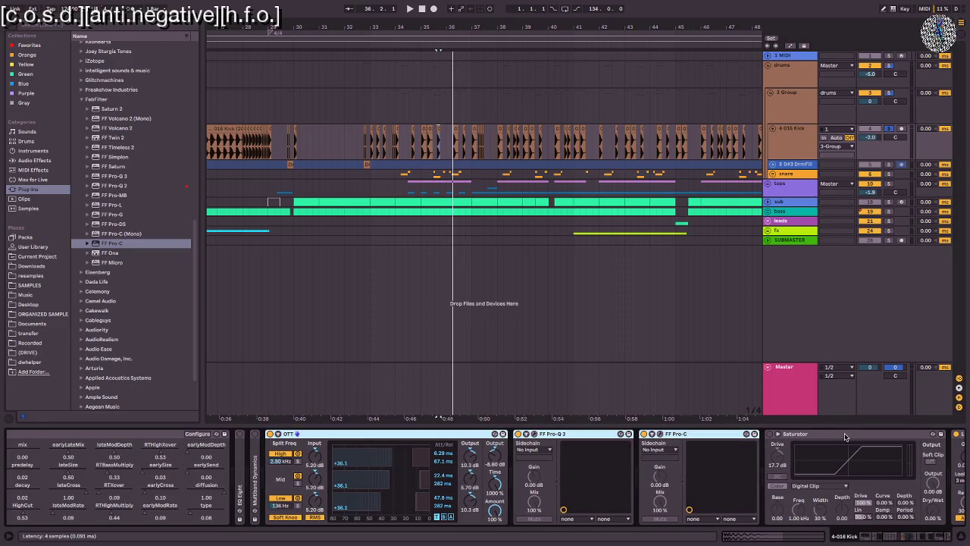
key(ctrl+f)
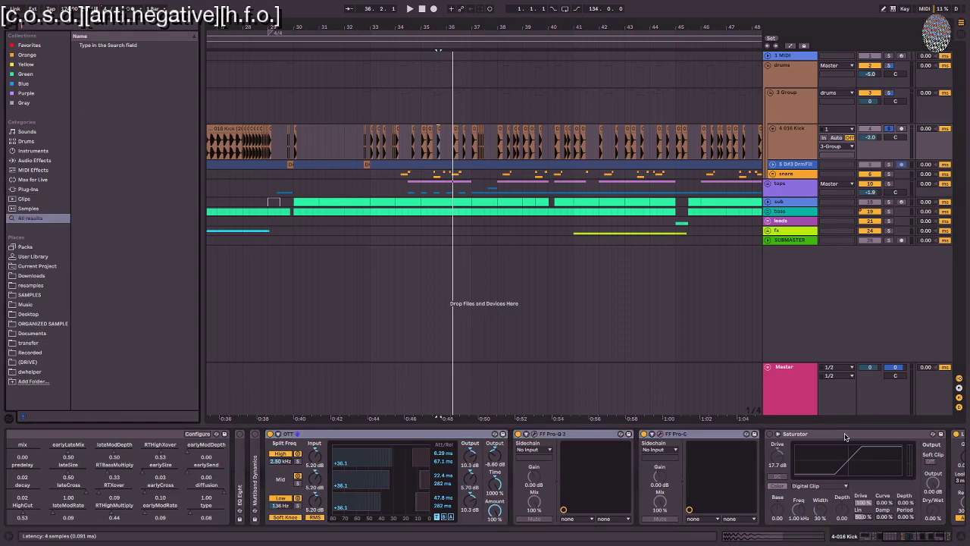
text(smack)
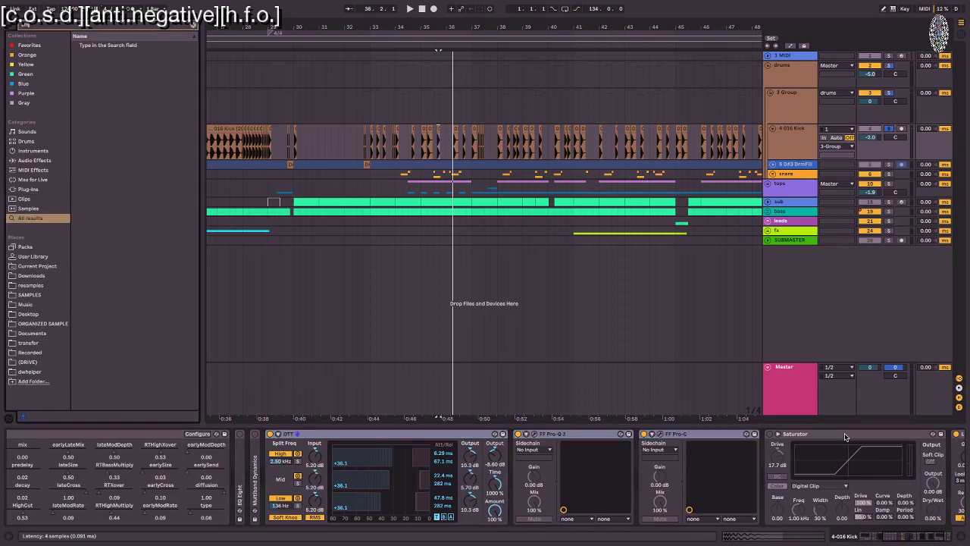
text( attack)
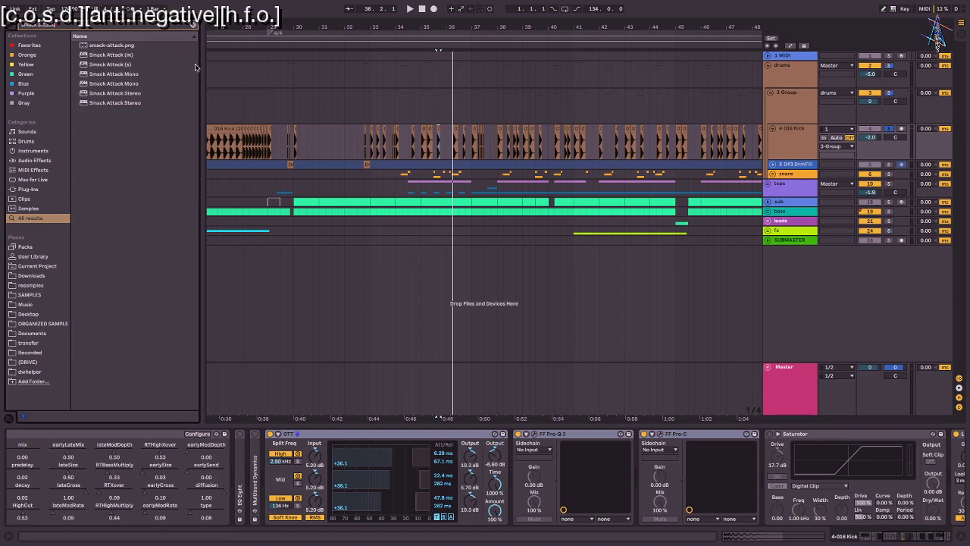
click(132, 92)
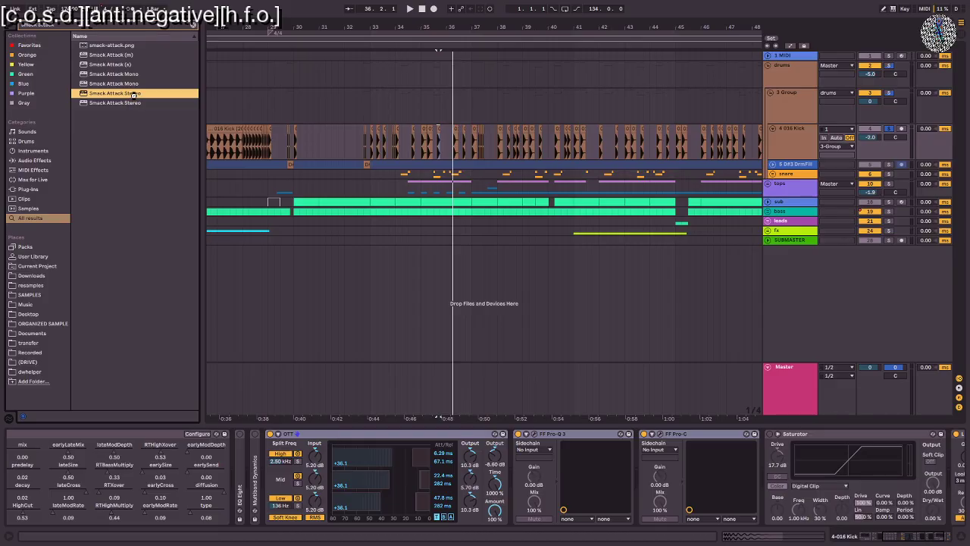
double_click(134, 93)
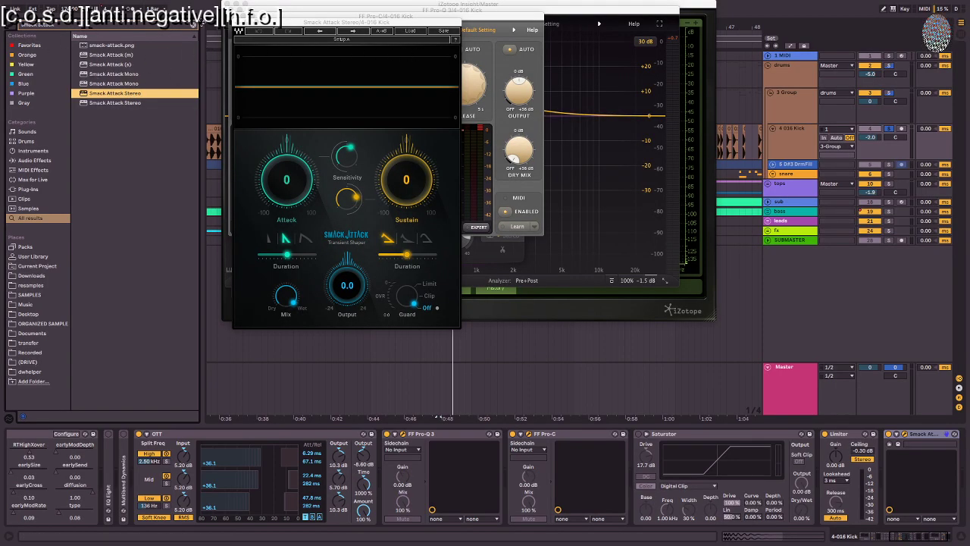
click(194, 28)
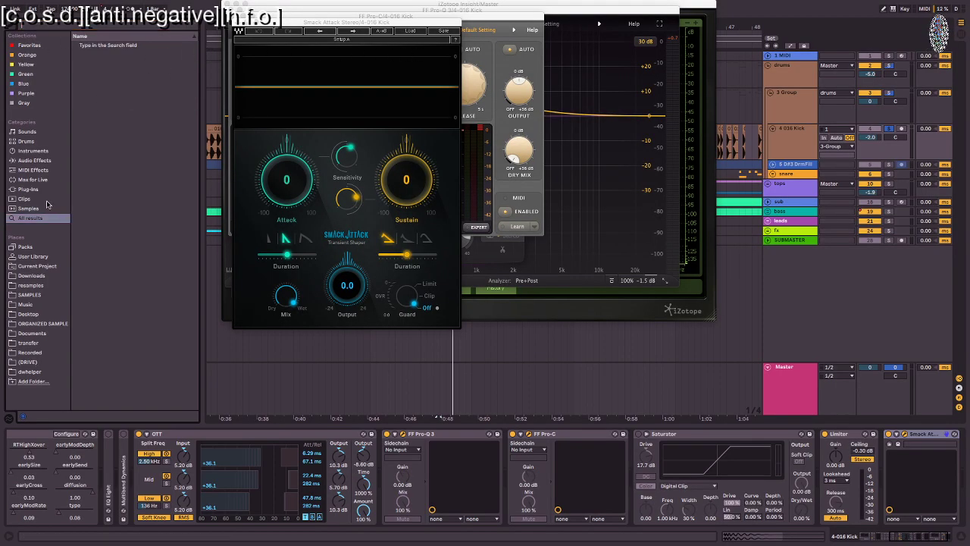
click(22, 162)
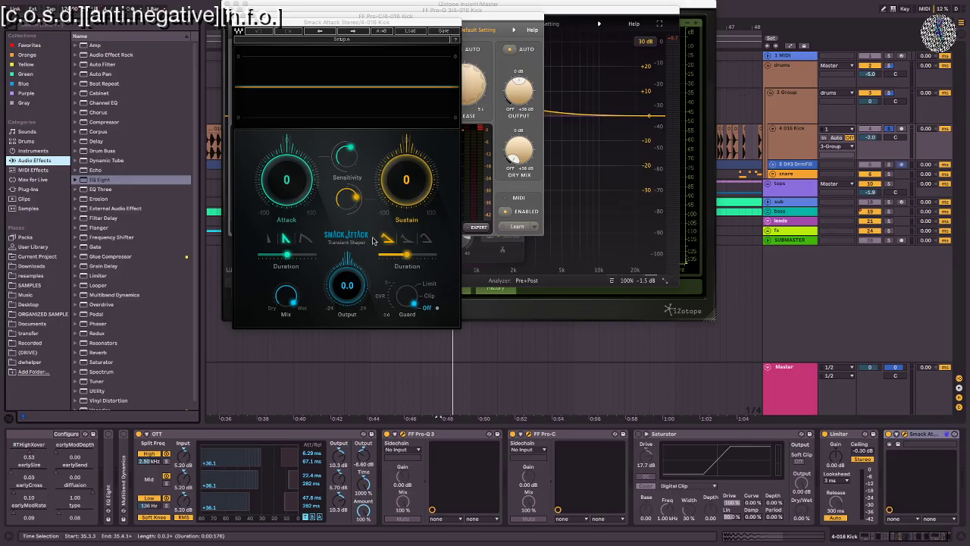
Step: Try Smack Attack's Limit guard mode and set the guard to Clip
click(427, 296)
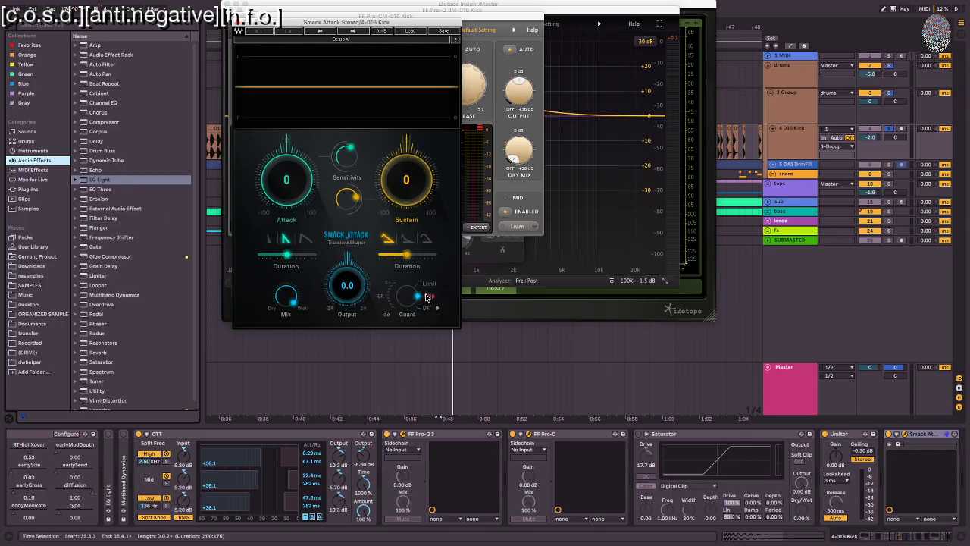
click(429, 286)
click(427, 298)
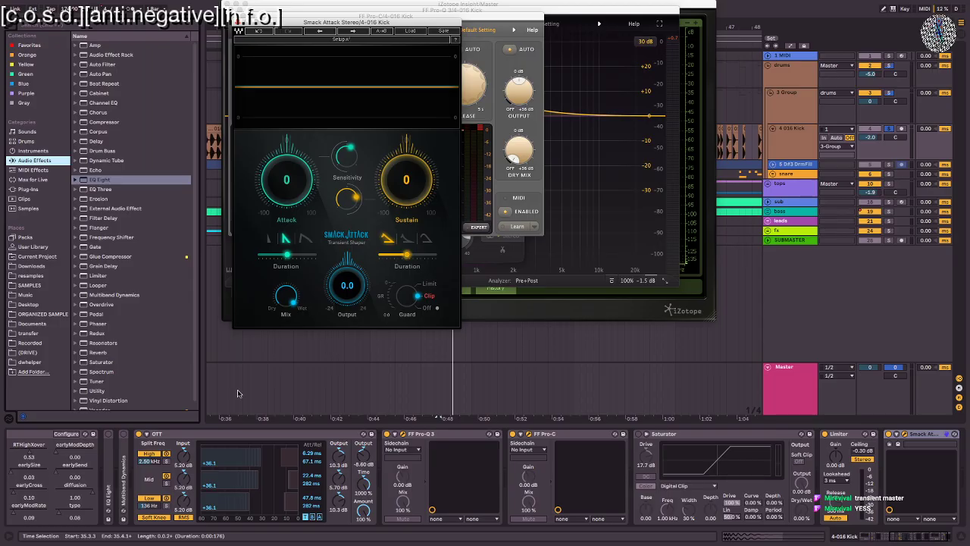
scroll(601, 486, right, 2)
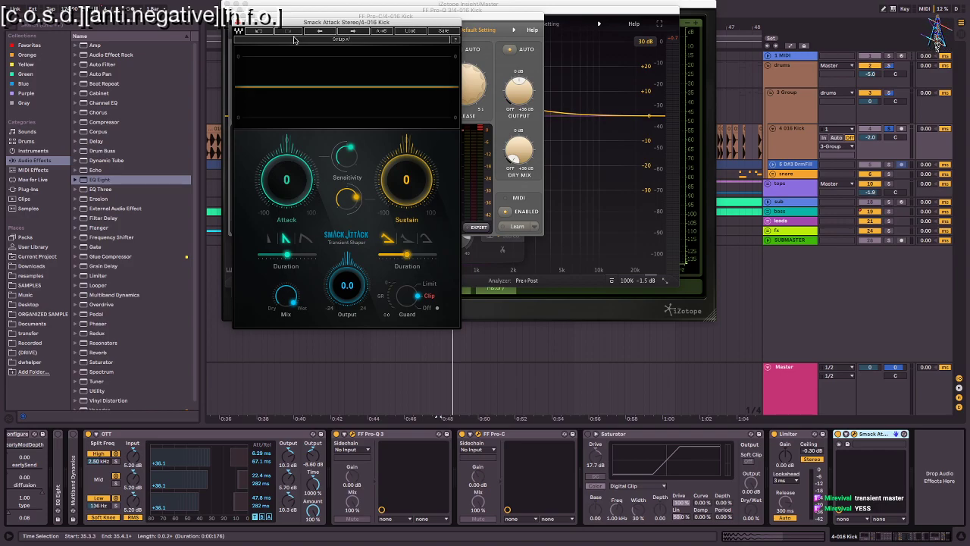
Step: Rearrange the Pro-C, Insight, Pro-Q 3 and Smack Attack windows so their displays can be watched together
drag(507, 22, 379, 312)
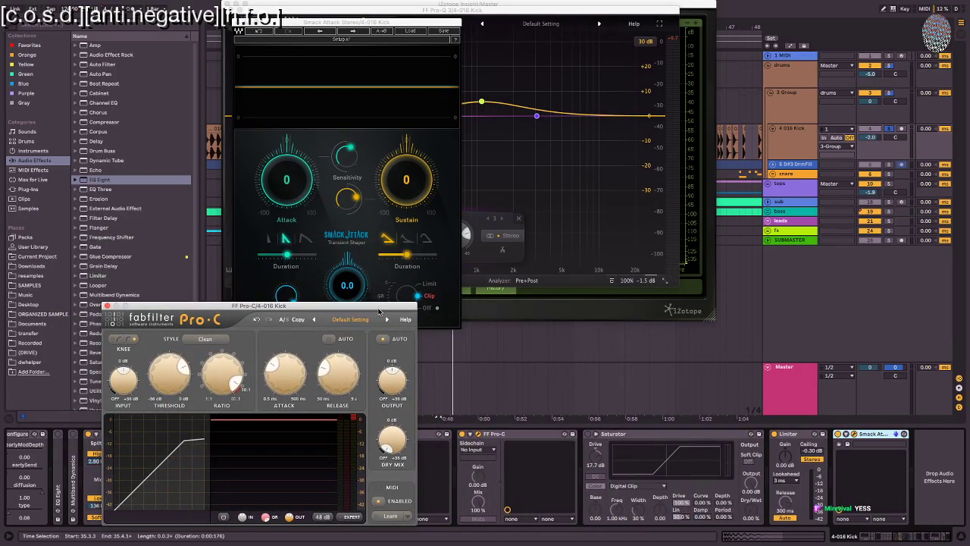
click(696, 7)
drag(685, 7, 875, 139)
drag(599, 10, 521, 133)
click(404, 23)
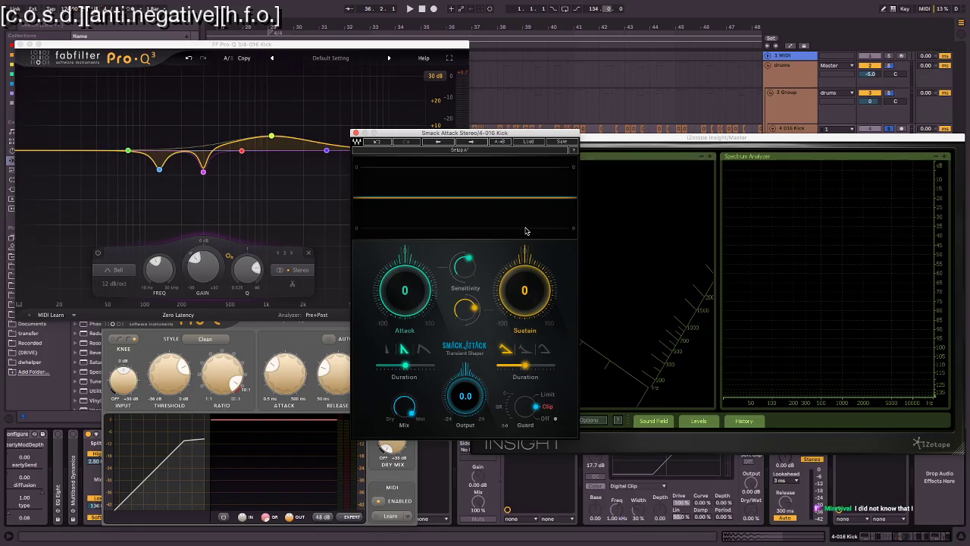
Step: Play the kick while raising Smack Attack's attack to 38 and lengthening the attack duration slightly
key(space)
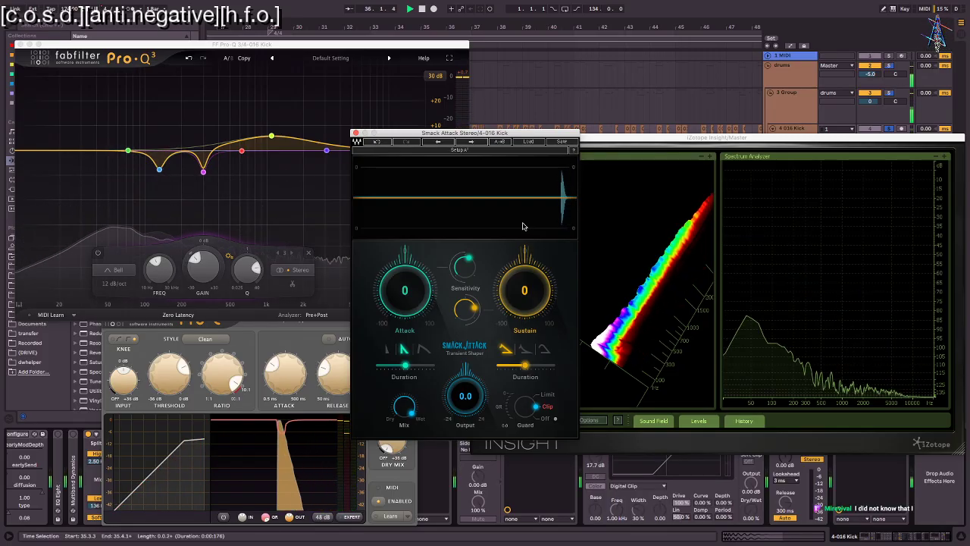
drag(404, 290, 405, 263)
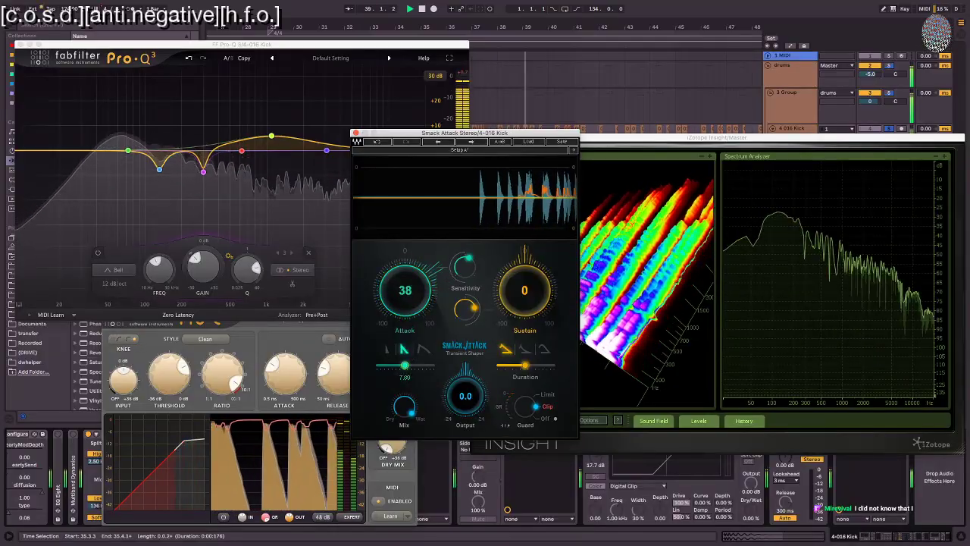
mouse_move(404, 366)
mouse_down()
mouse_move(385, 365)
mouse_move(413, 366)
mouse_up()
key(space)
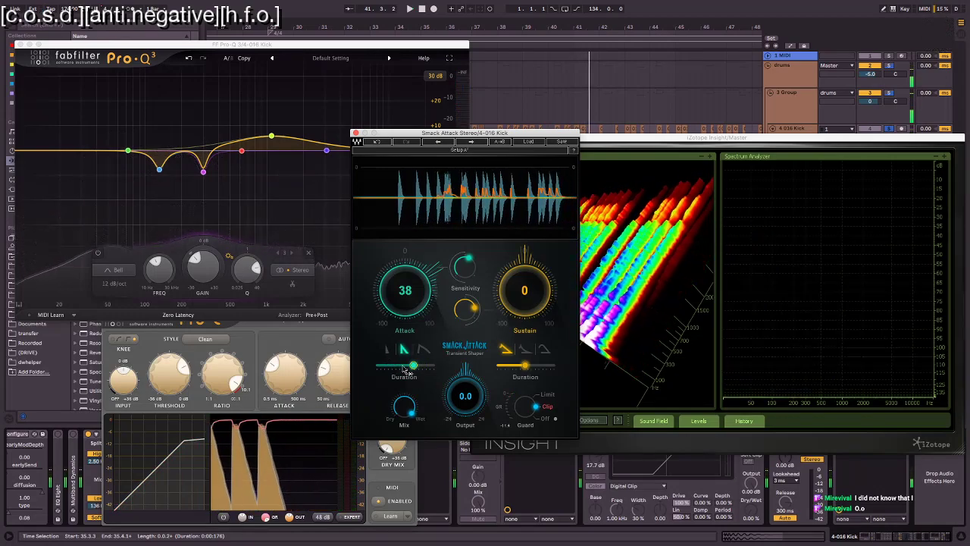
drag(405, 290, 404, 290)
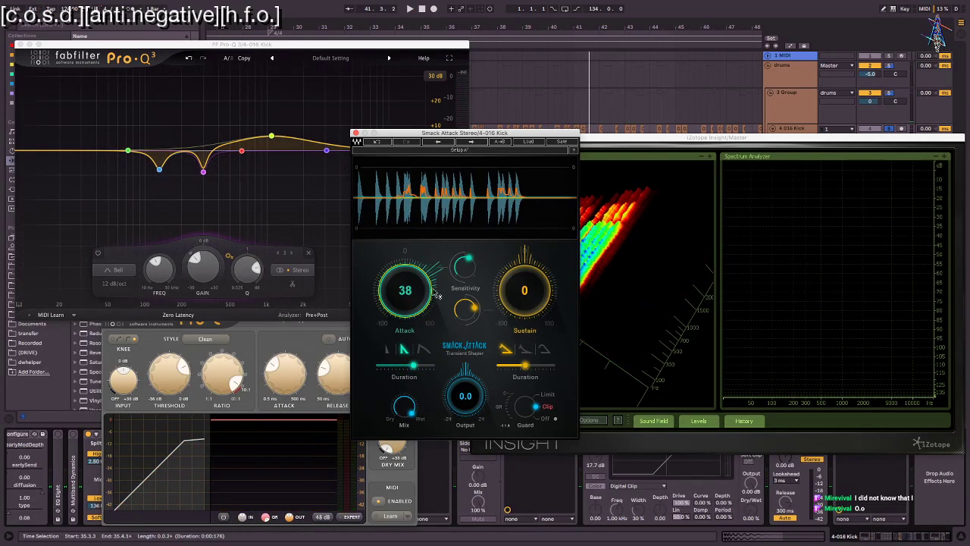
Step: Lower Smack Attack's attack sensitivity to 4.1 and play the kick to hear it
drag(464, 267, 464, 287)
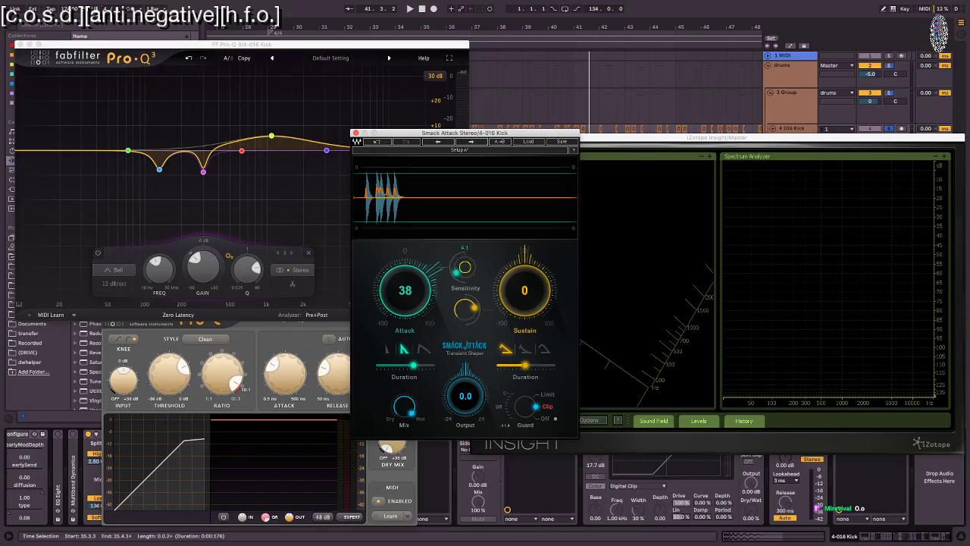
key(space)
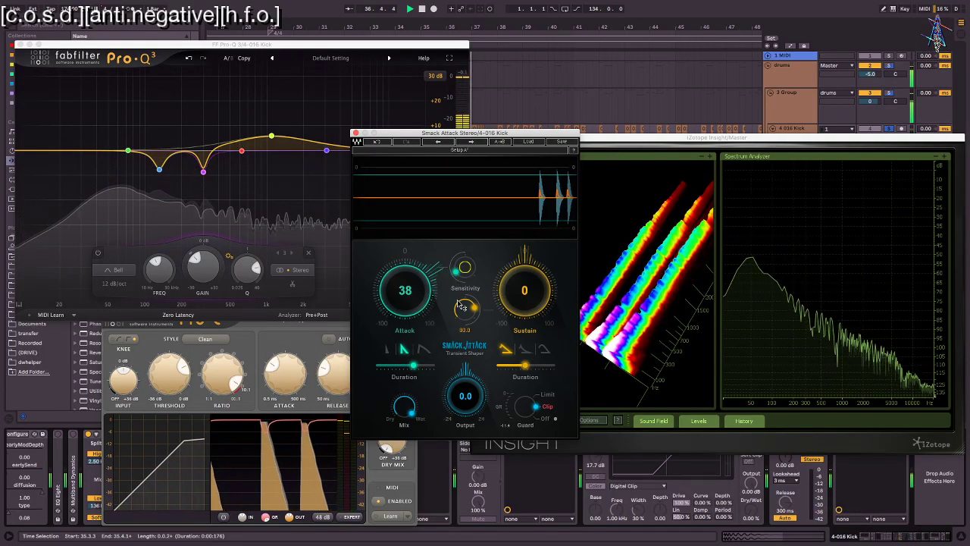
key(space)
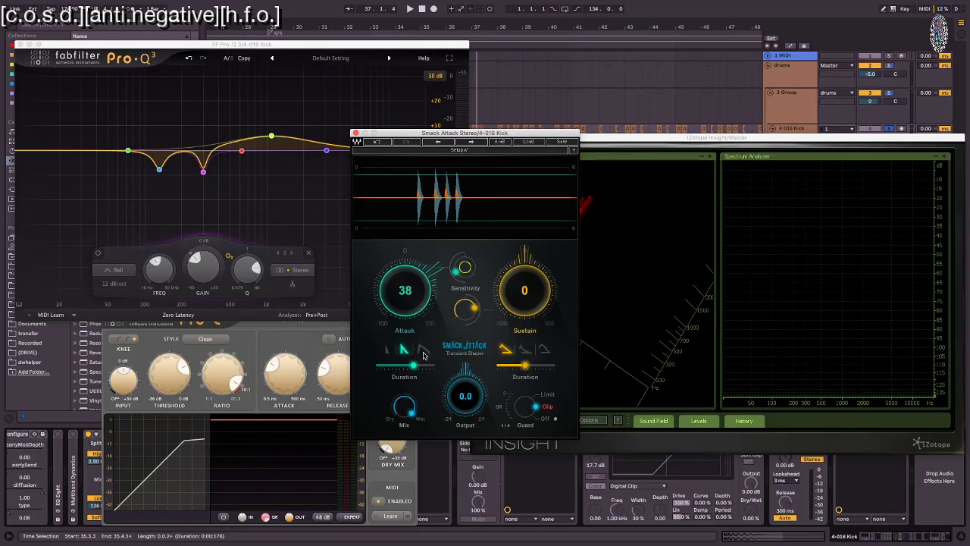
Step: Compare Smack Attack's attack shapes and durations, then keep the middle shape with a slightly shorter duration while playing the kick
drag(413, 365, 393, 364)
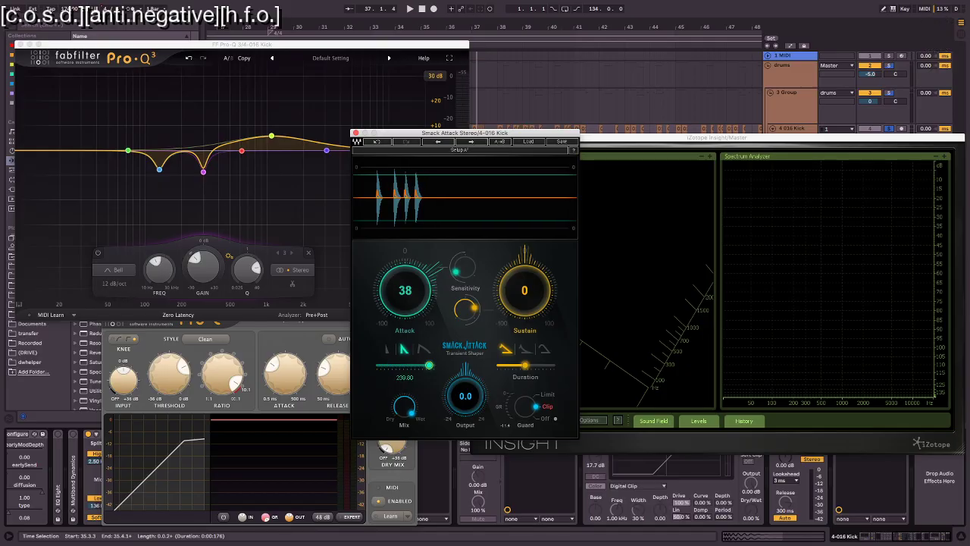
click(388, 352)
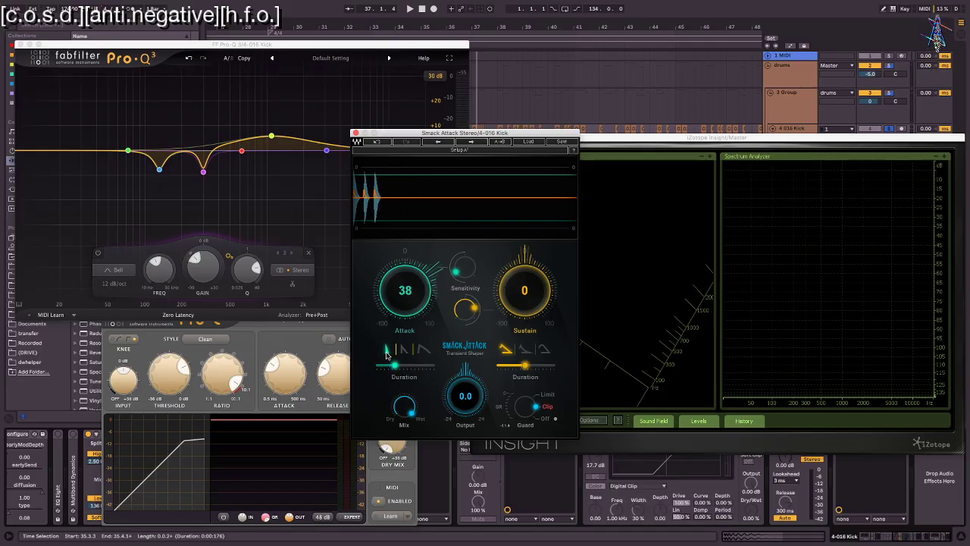
mouse_move(394, 366)
drag(394, 366, 415, 366)
click(424, 350)
click(405, 350)
drag(411, 369, 409, 367)
click(404, 349)
key(space)
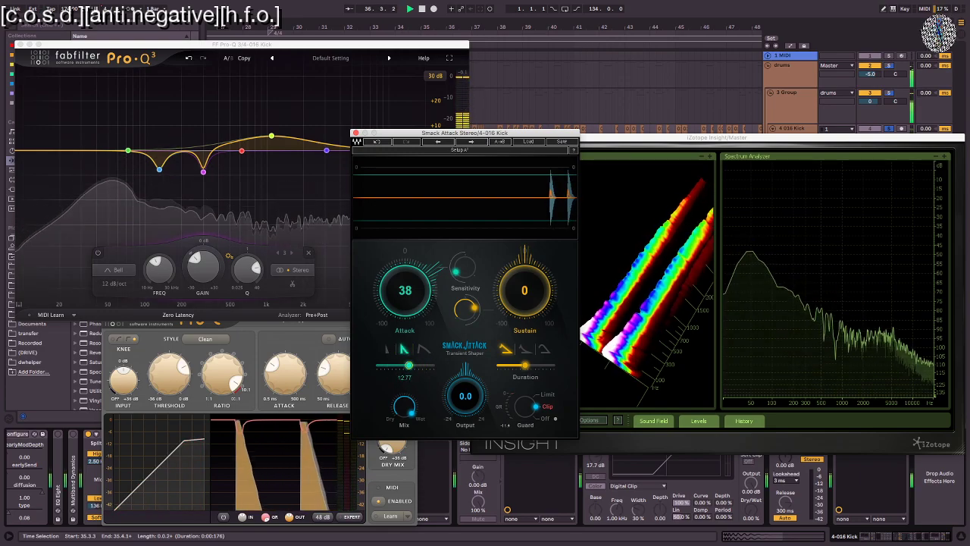
drag(409, 366, 408, 365)
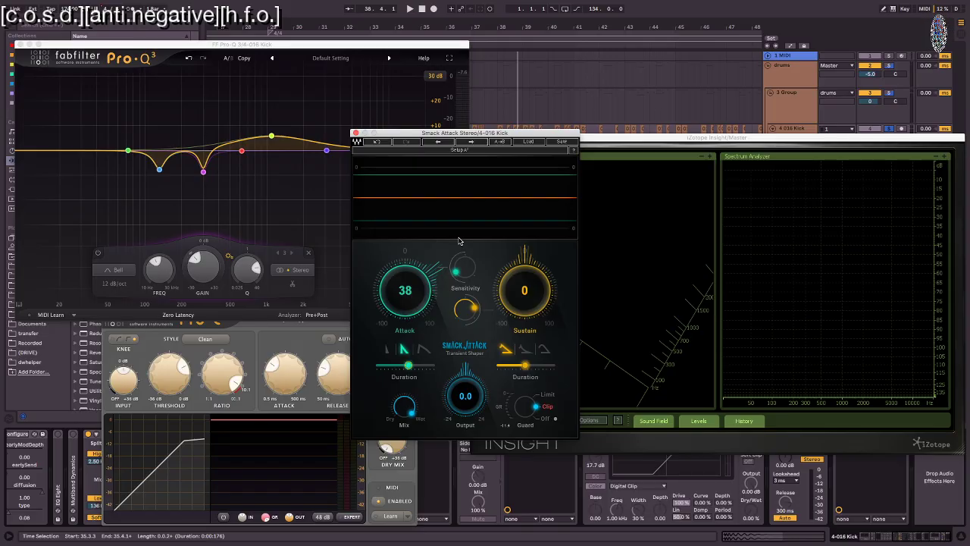
Step: Play the kick while lowering Smack Attack's sustain to -25 and shortening the sustain duration to 141.57
key(space)
drag(524, 291, 527, 402)
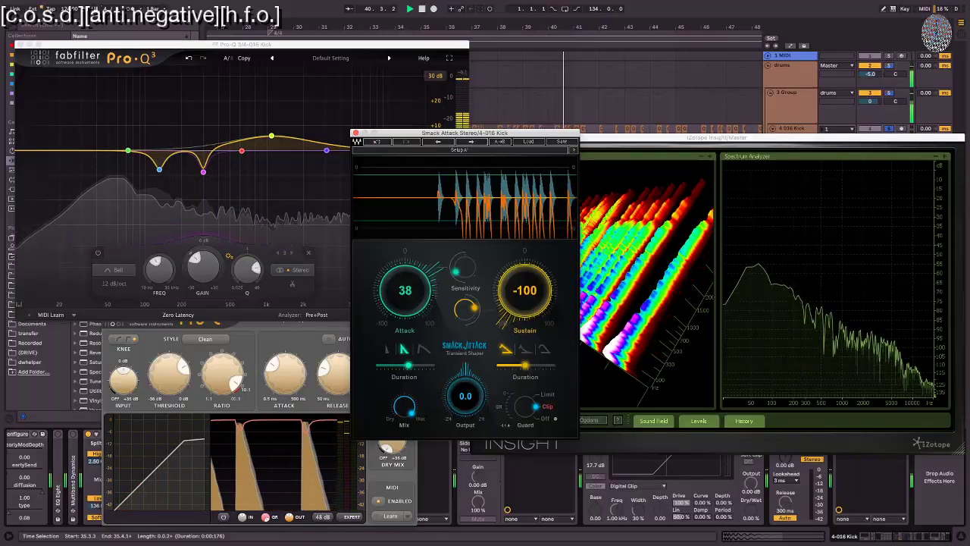
drag(524, 291, 524, 273)
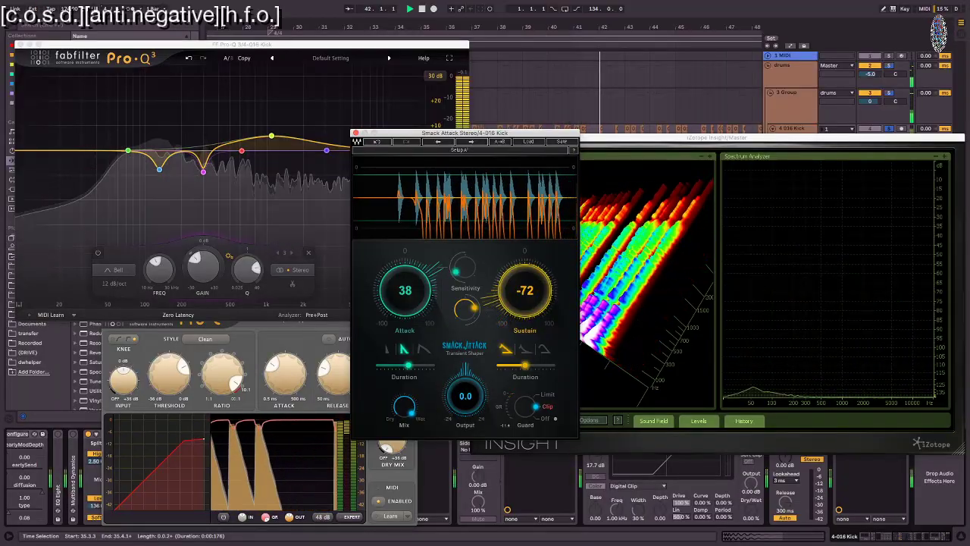
mouse_move(525, 371)
mouse_down()
mouse_move(498, 371)
mouse_move(553, 365)
mouse_move(519, 365)
mouse_up()
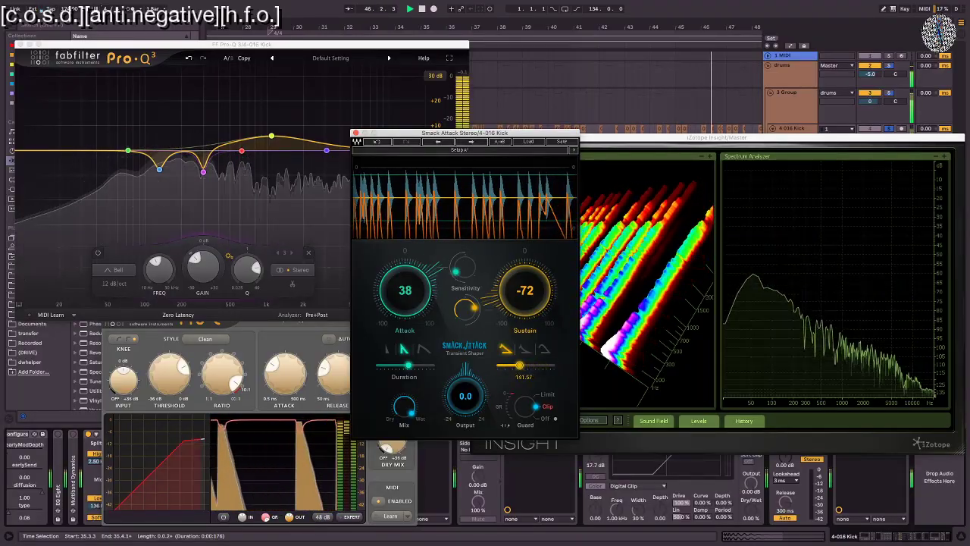
drag(531, 298, 530, 262)
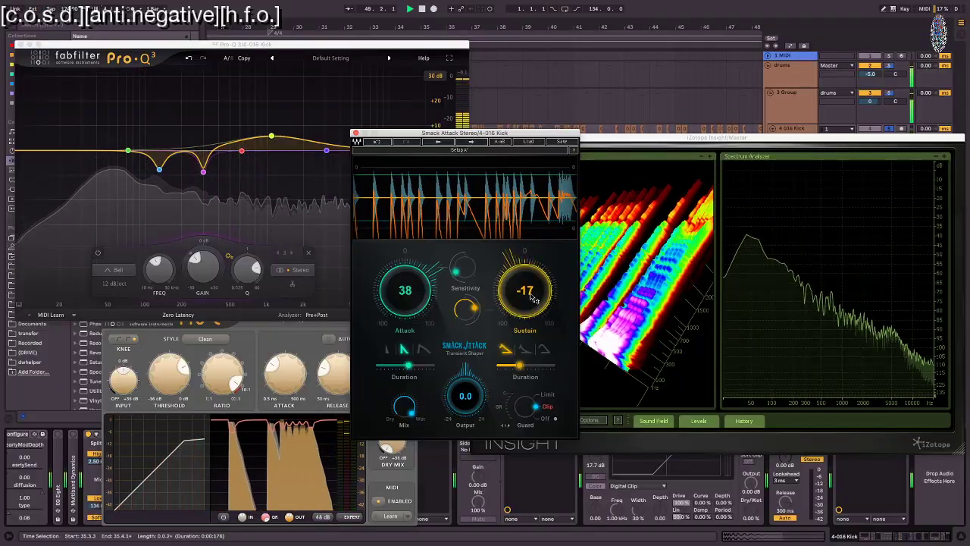
drag(532, 299, 532, 305)
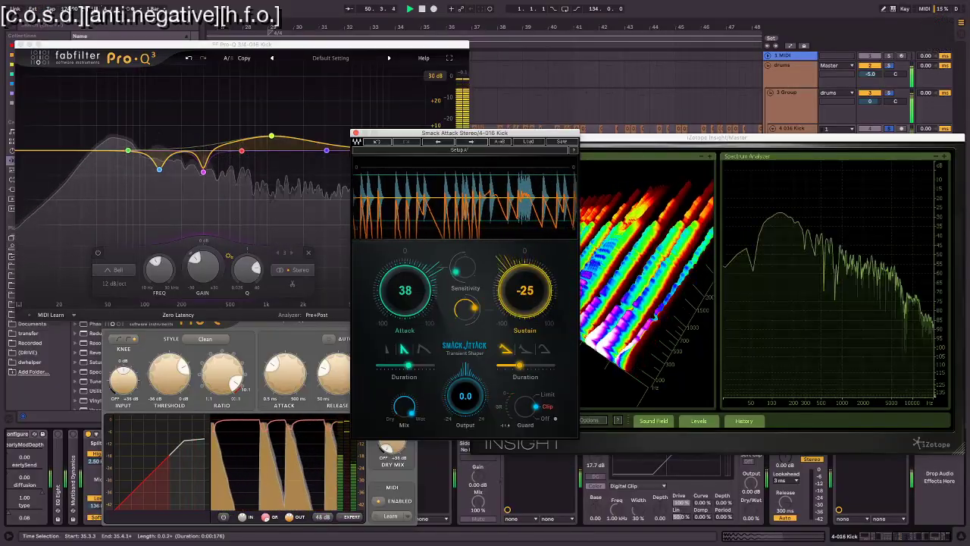
Step: Close the Smack Attack and Insight windows and hide the remaining plug-in windows
click(356, 132)
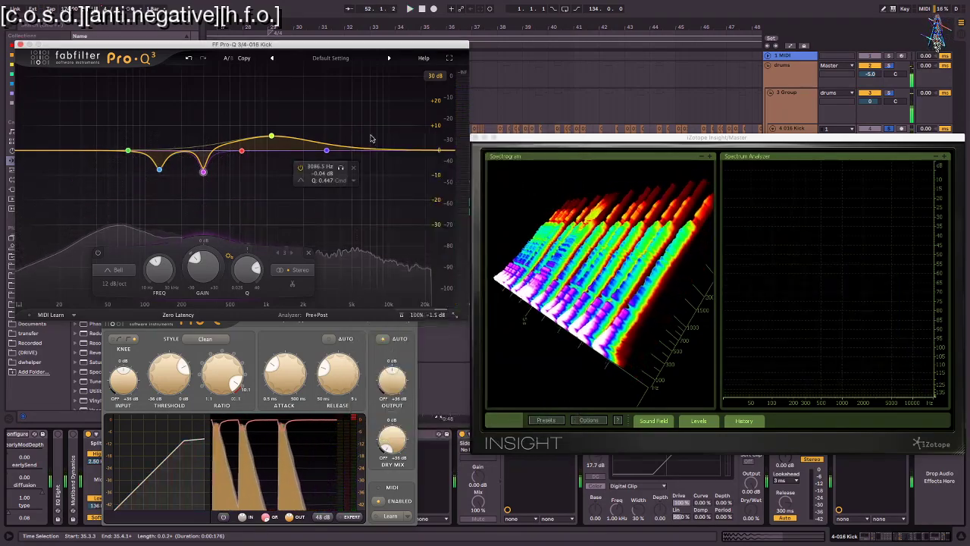
click(475, 137)
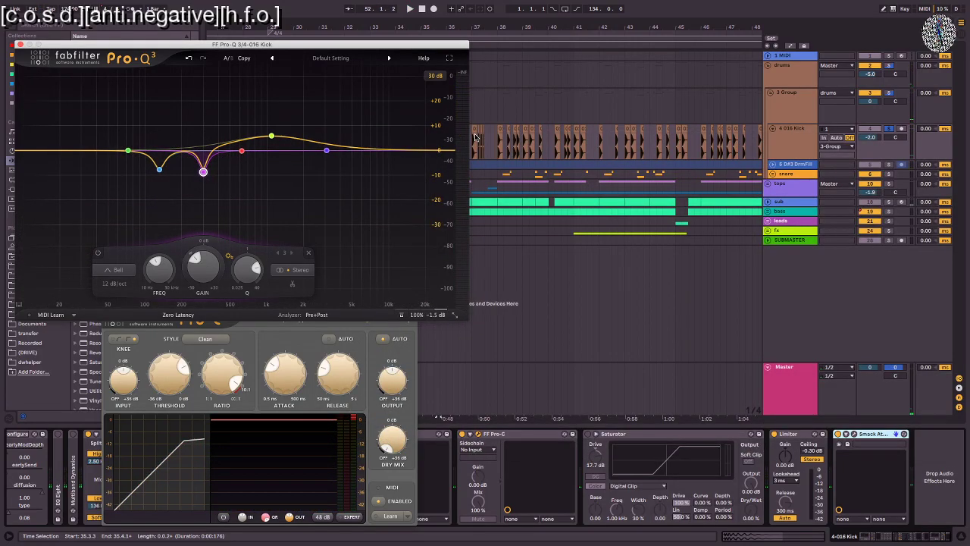
key(ctrl+alt+p)
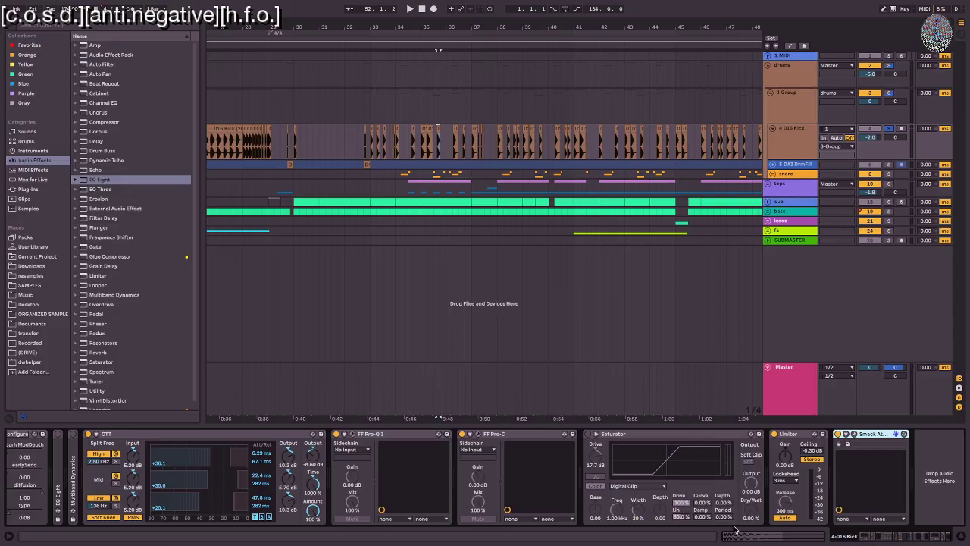
Step: Move Smack Attack ahead of the Limiter, then select the devices from OTT through Smack Attack and play the kick
scroll(674, 472, up, 5)
scroll(674, 472, down, 5)
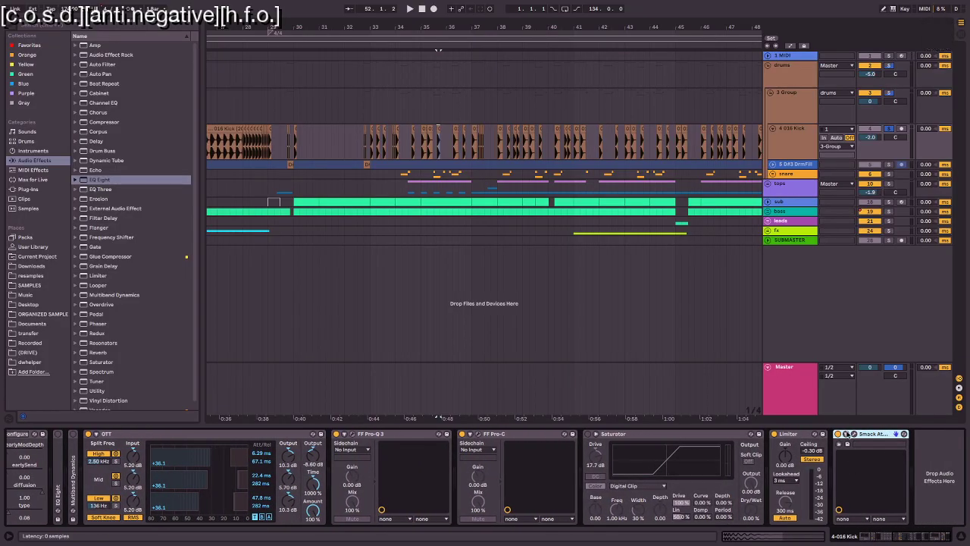
drag(875, 434, 791, 440)
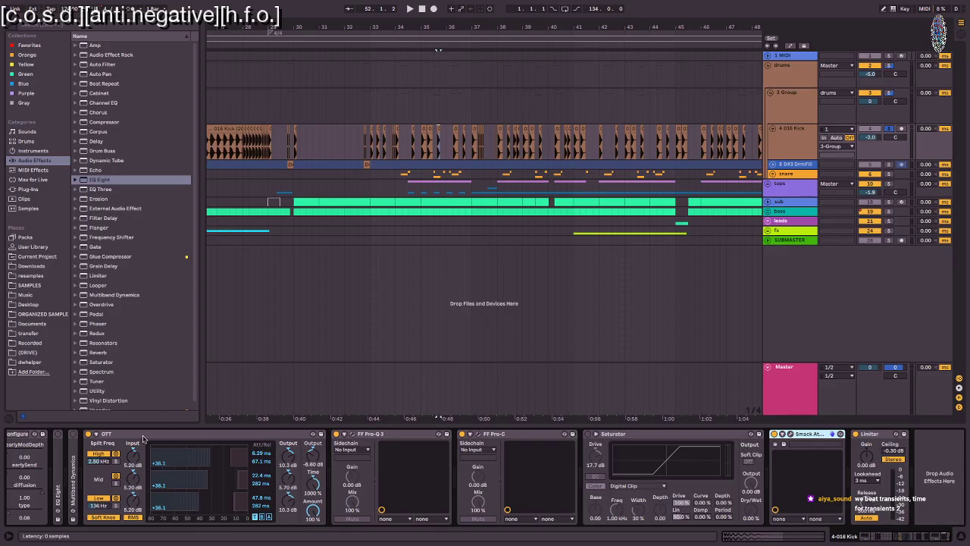
shift+click(143, 436)
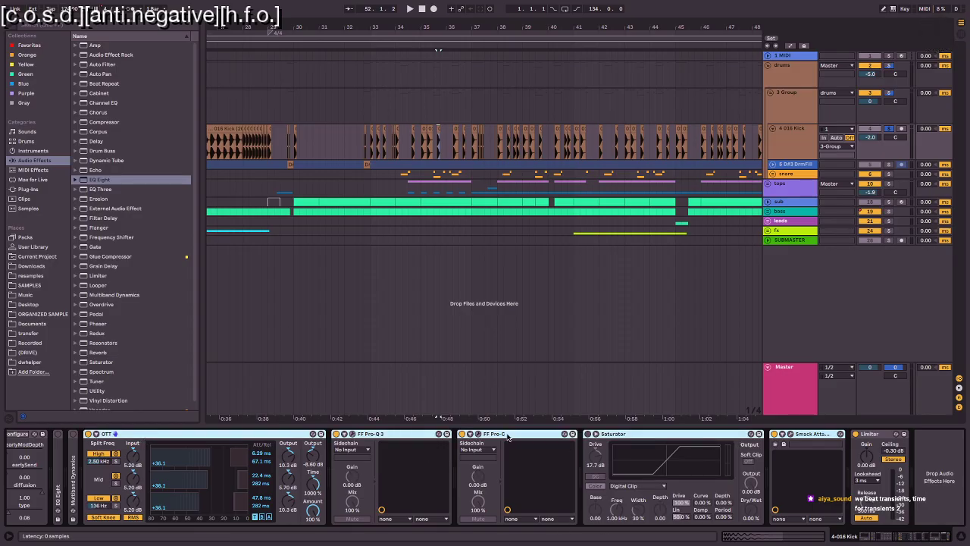
key(space)
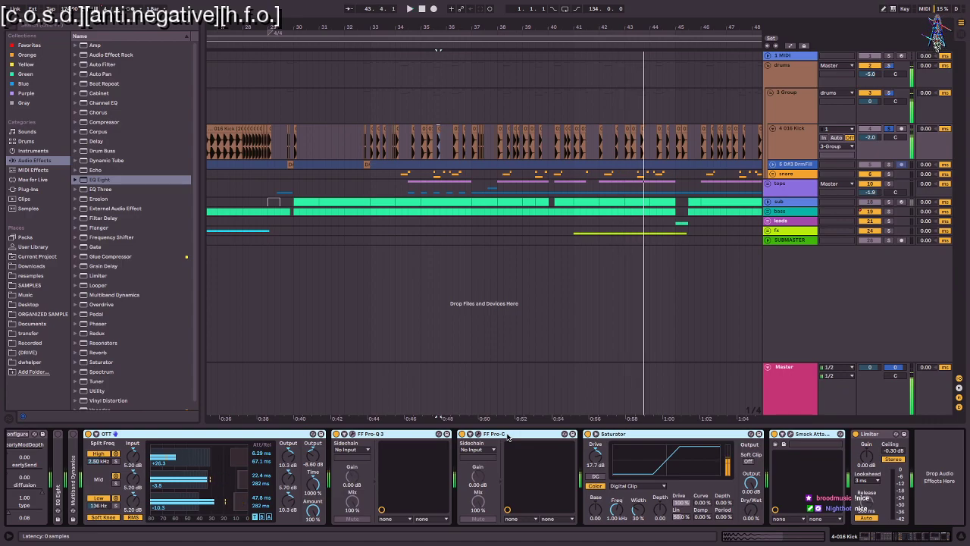
Step: Unfold the snare group and unfreeze its 9 015 Snare track
click(783, 175)
click(771, 175)
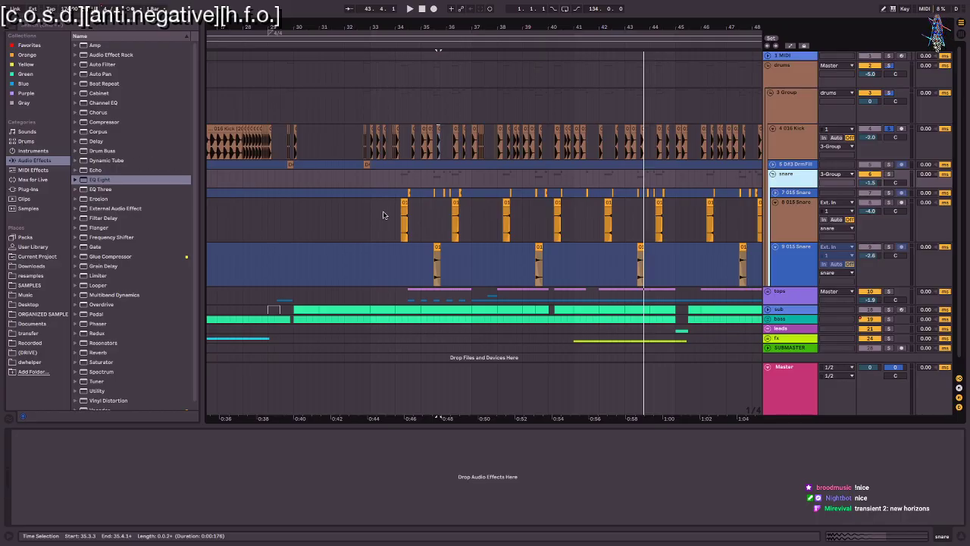
scroll(383, 215, right, 5)
click(286, 279)
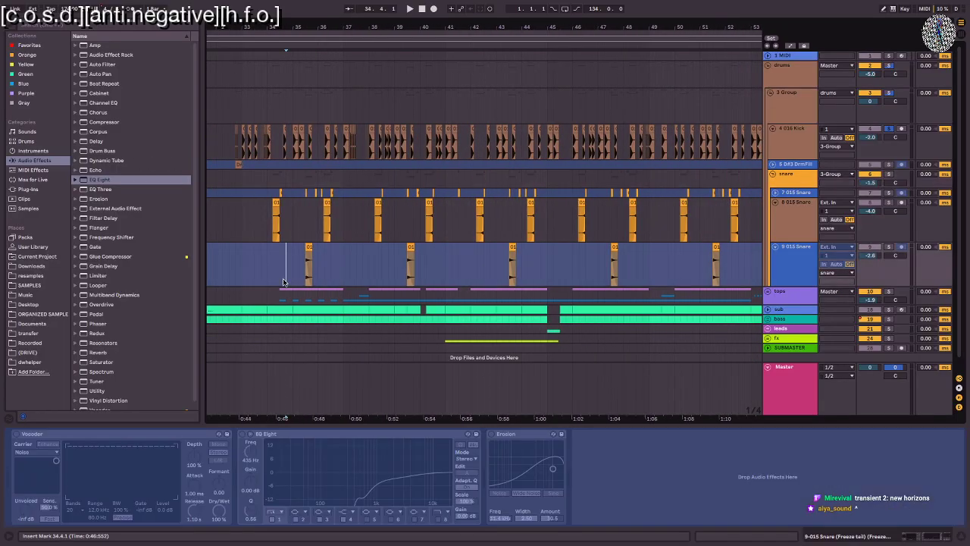
click(789, 262)
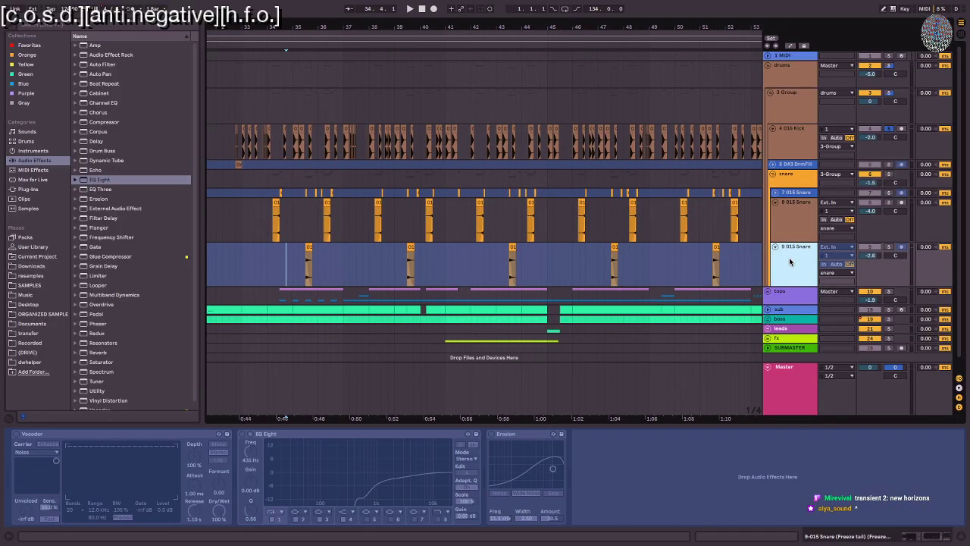
key(ctrl+f)
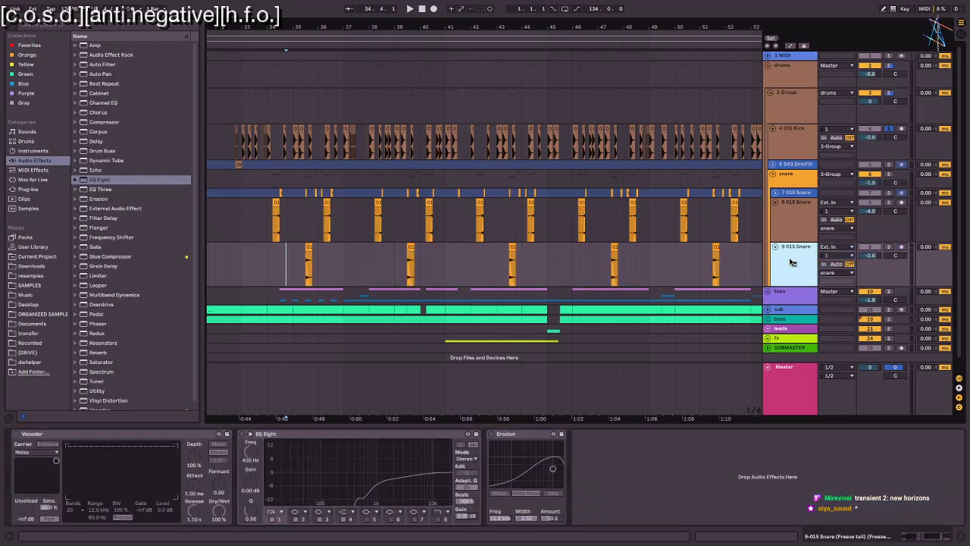
Step: Solo the 8 015 Snare track and play its first clip at bar 34
click(795, 209)
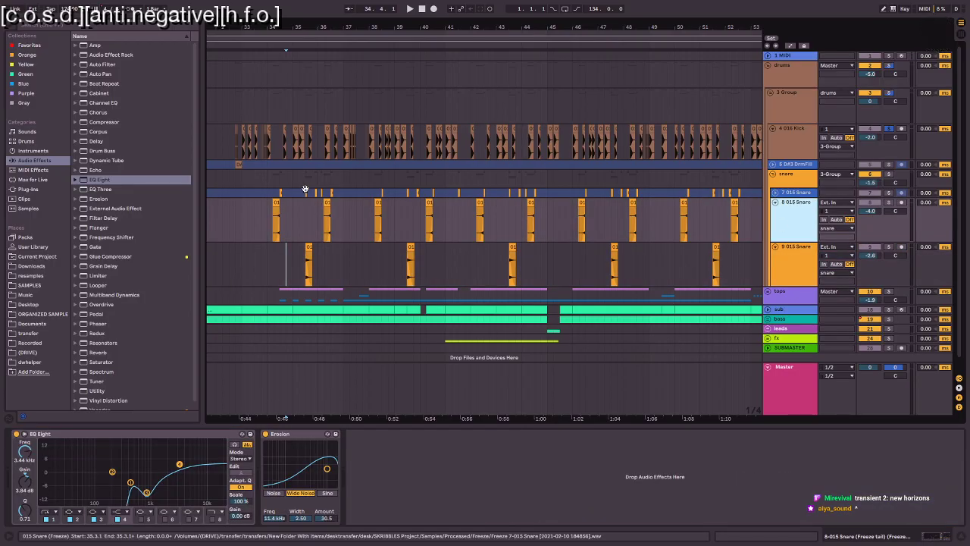
click(276, 220)
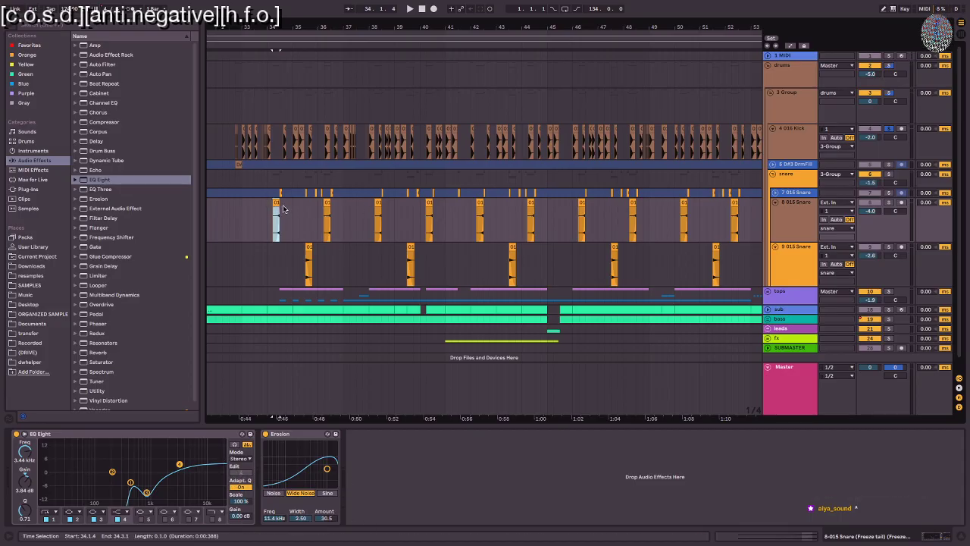
click(891, 202)
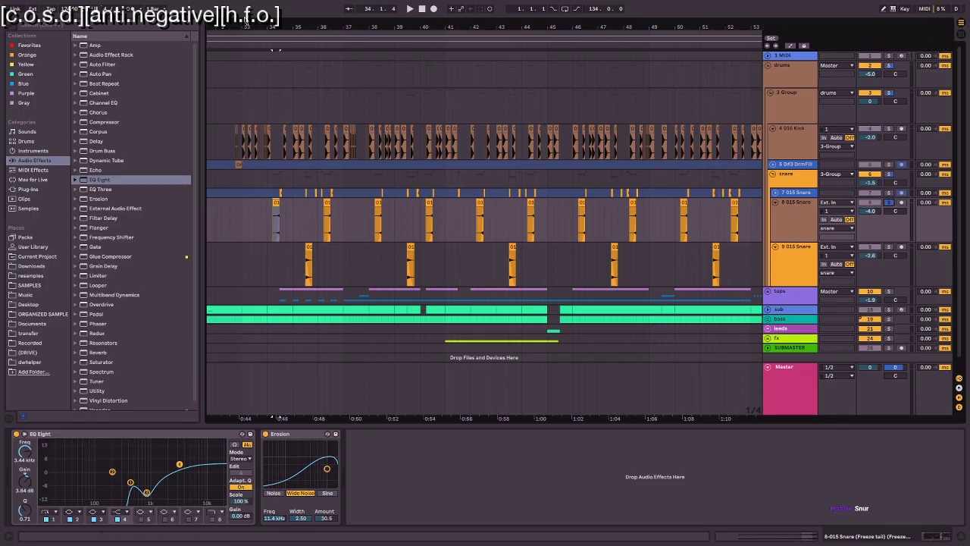
drag(258, 24, 363, 211)
key(space)
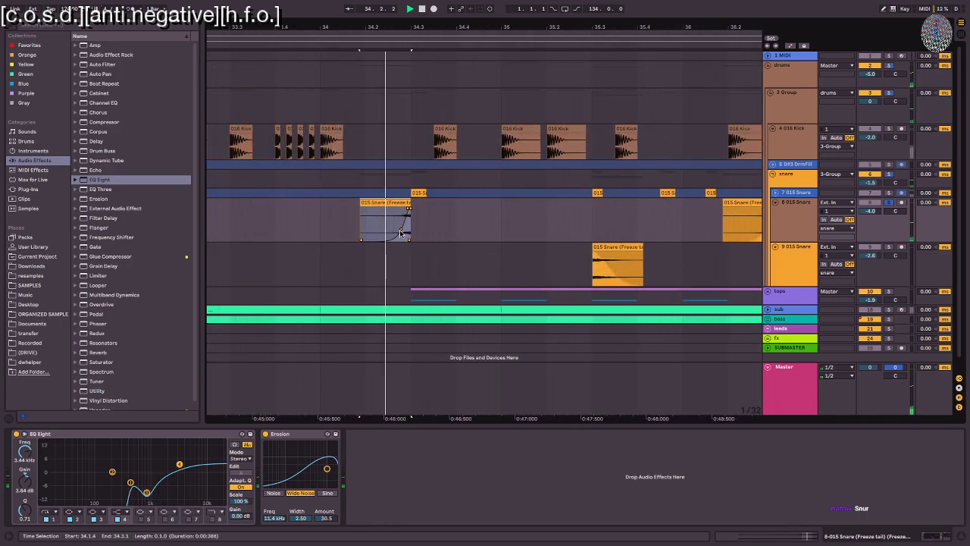
key(space)
Step: Compare the 8 015 Snare with EQ Eight and Erosion bypassed and active, leaving both devices on
click(17, 433)
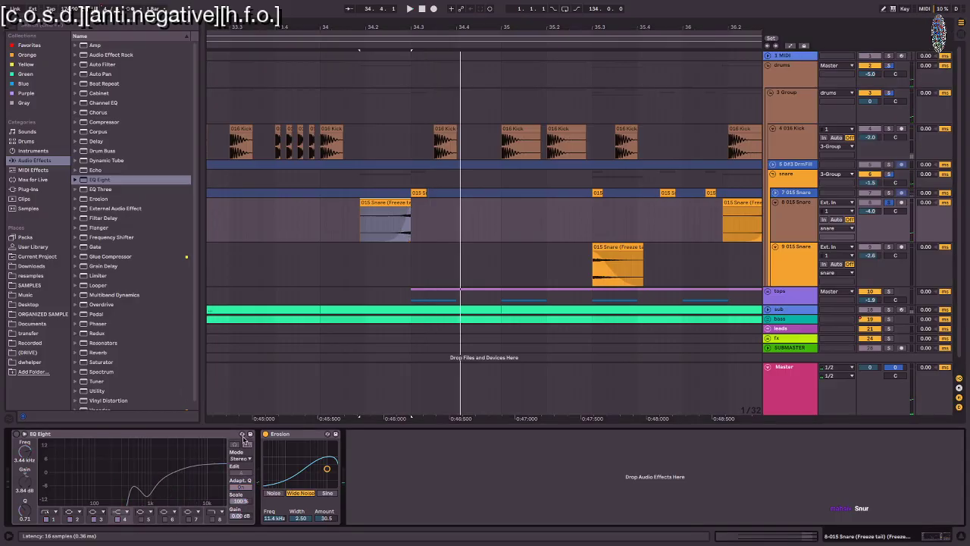
click(266, 434)
key(space)
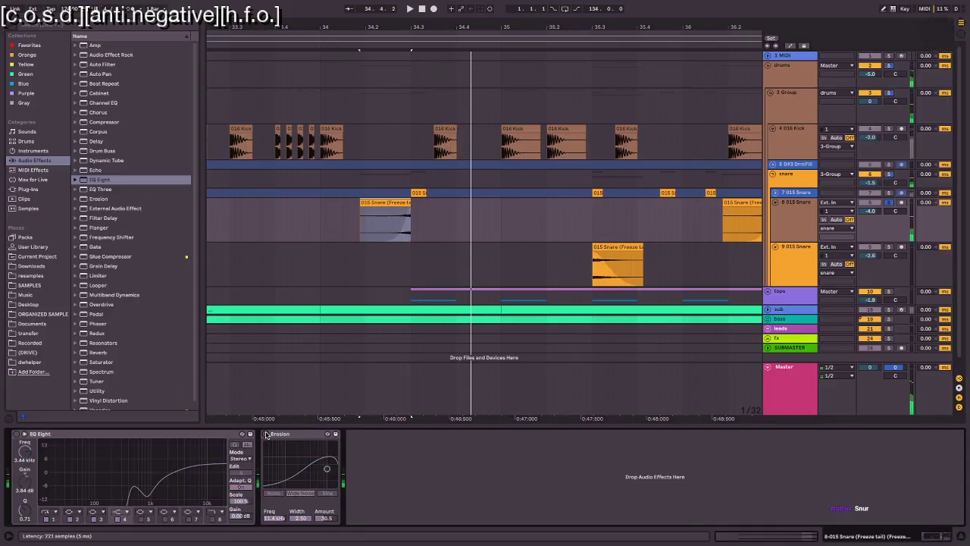
key(space)
click(17, 433)
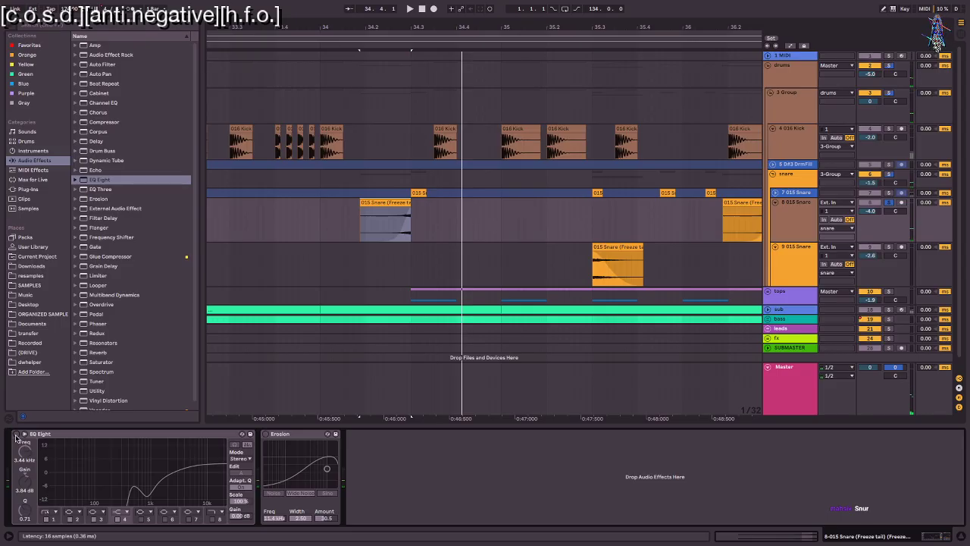
key(space)
click(17, 433)
key(space)
click(266, 434)
key(space)
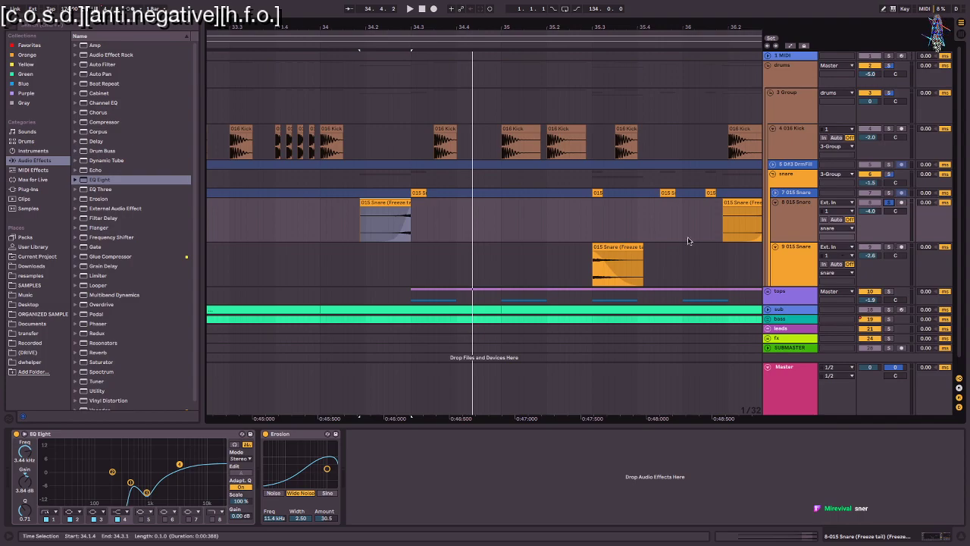
Step: Solo the 9 015 Snare track and play its clip at 35.3
click(621, 262)
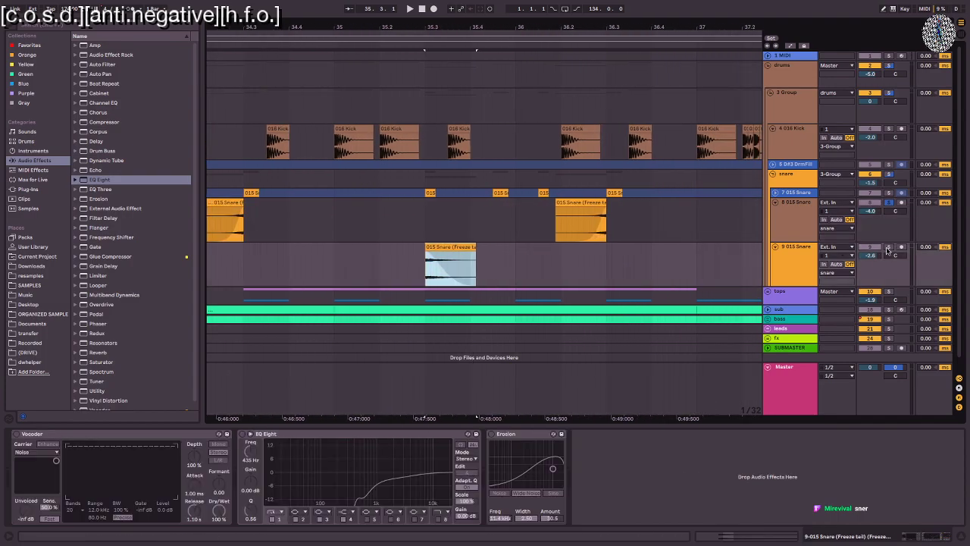
click(888, 247)
key(space)
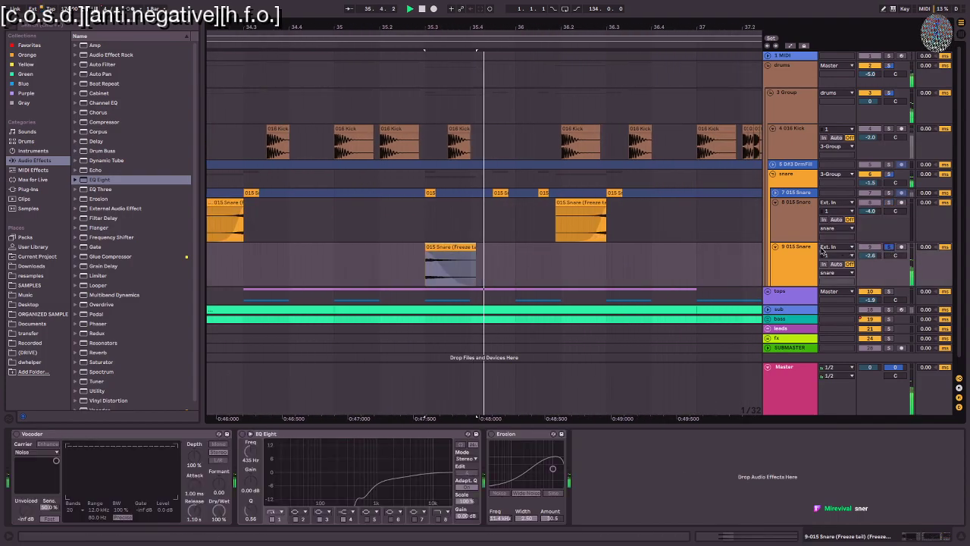
Step: Try extending the start of the 9 015 Snare clip at 35.3 earlier, and undo the change
click(809, 265)
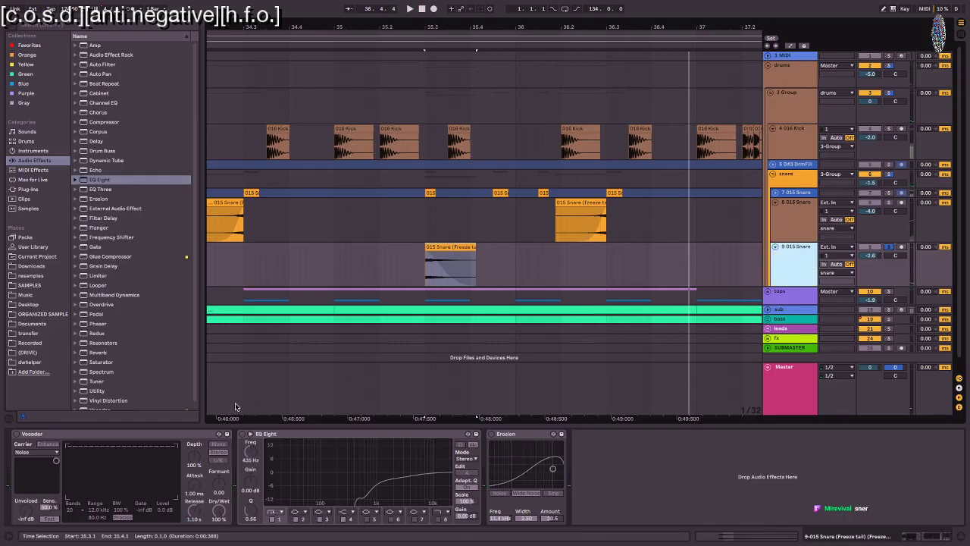
drag(424, 260, 316, 263)
key(ctrl+z)
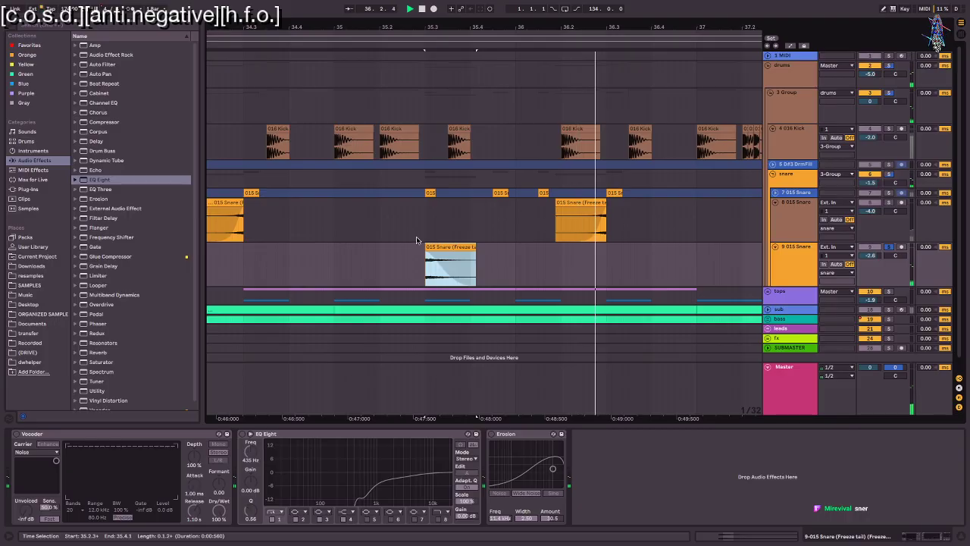
Step: Turn on the Vocoder, EQ Eight and Erosion one after another on the 9 015 Snare track
scroll(417, 240, right, 5)
scroll(418, 240, left, 8)
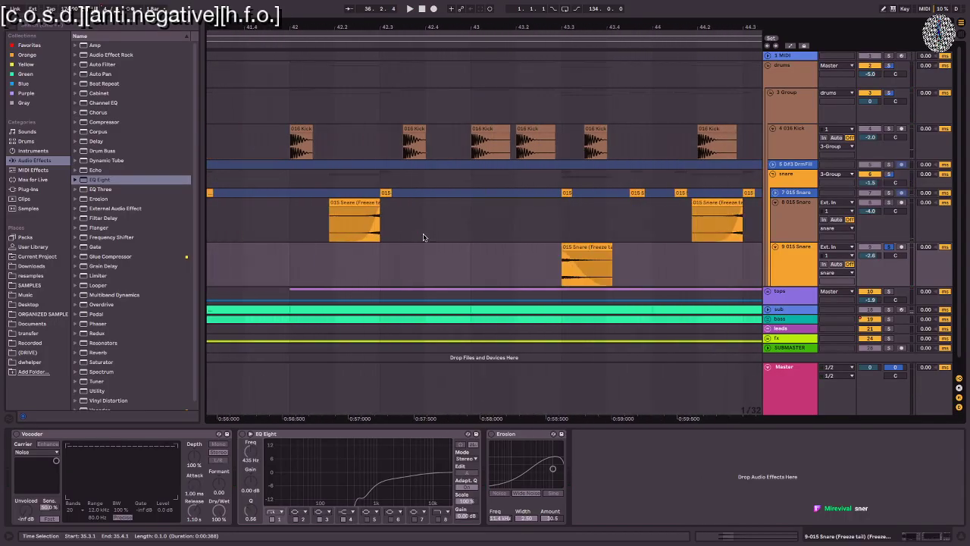
scroll(424, 237, left, 10)
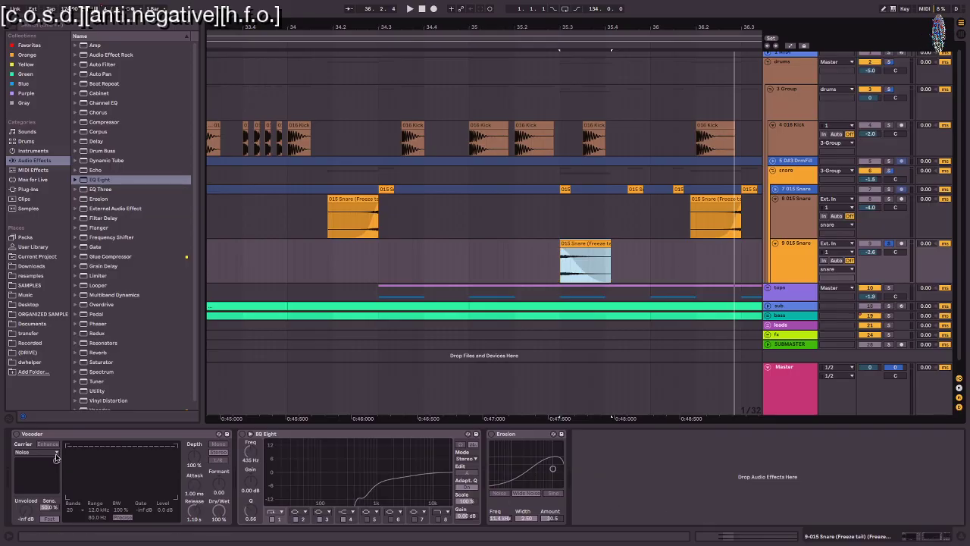
click(15, 435)
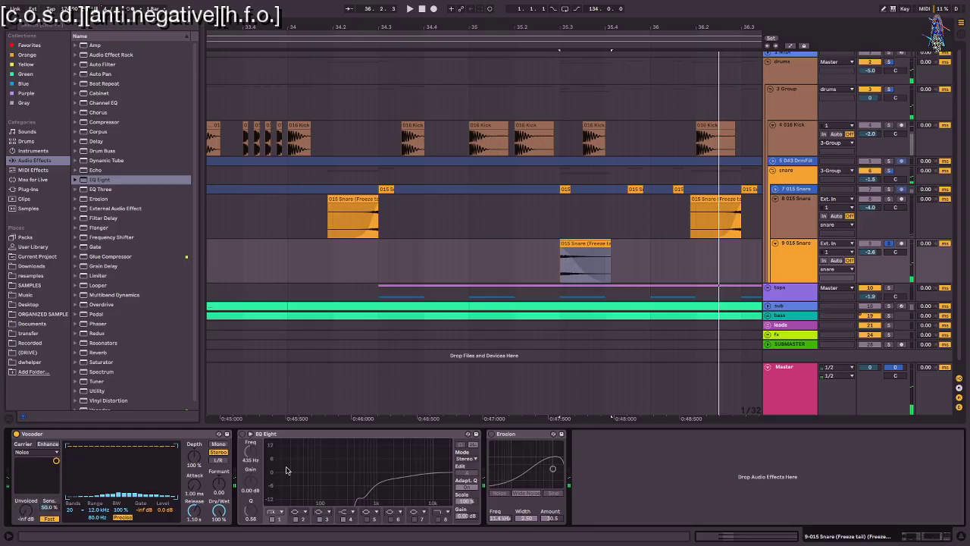
click(243, 434)
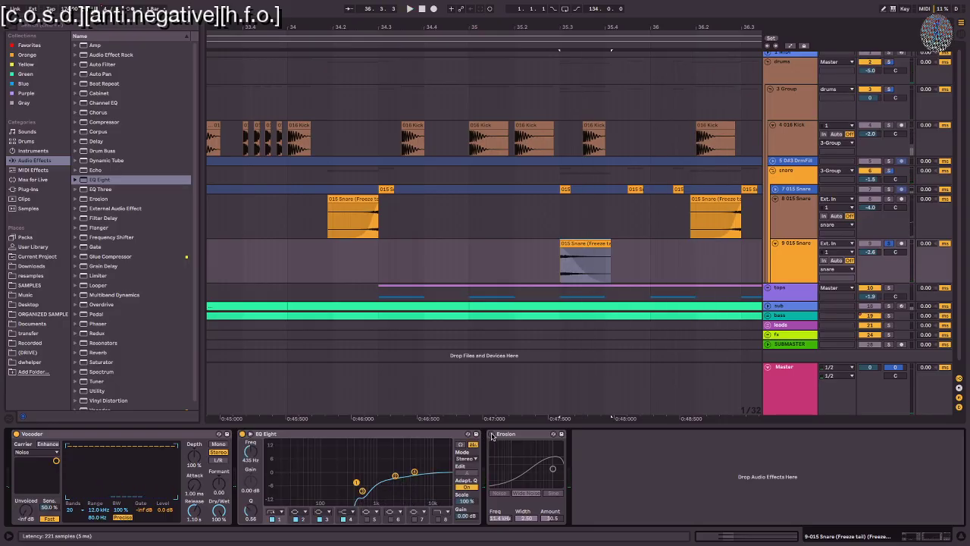
click(492, 434)
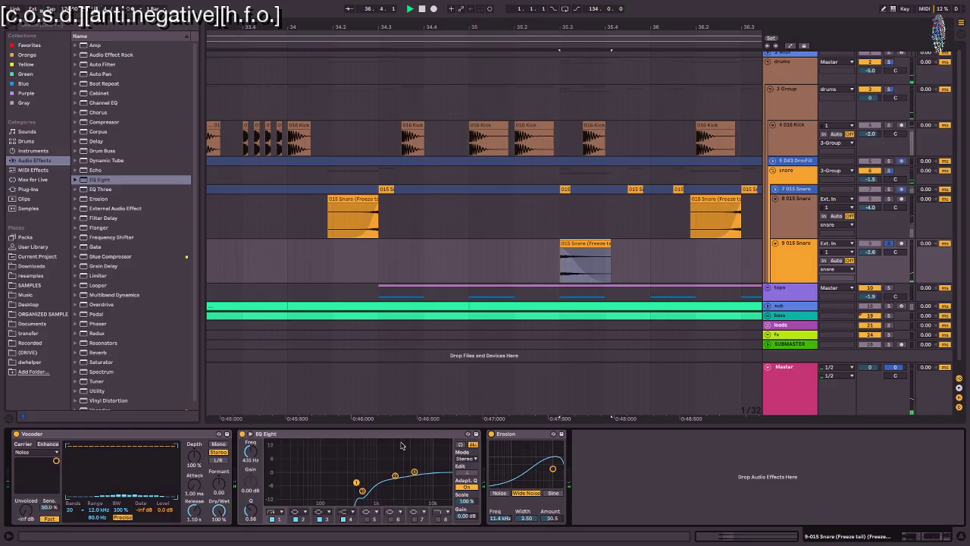
Step: Compare the 9 015 Snare with Vocoder, EQ Eight and Erosion all bypassed and active, leaving them on
click(134, 434)
shift+click(516, 434)
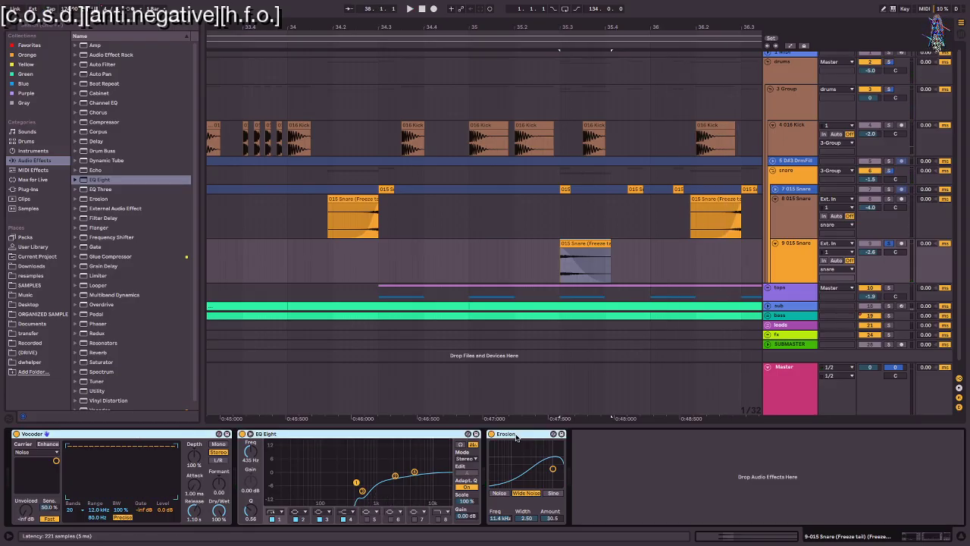
key(0)
key(0)
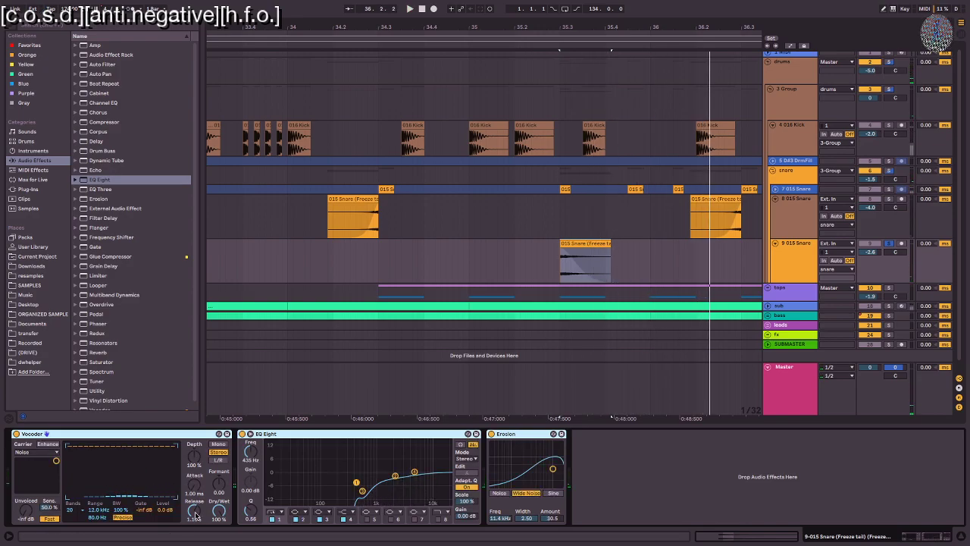
Step: Set the Vocoder's release on the 9 015 Snare track to 482 ms and play the result
drag(195, 516, 195, 530)
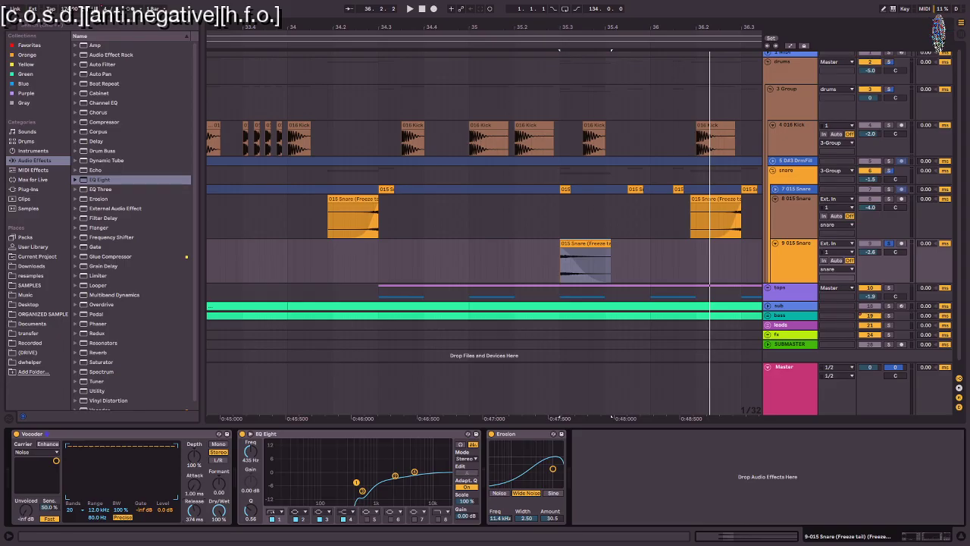
key(space)
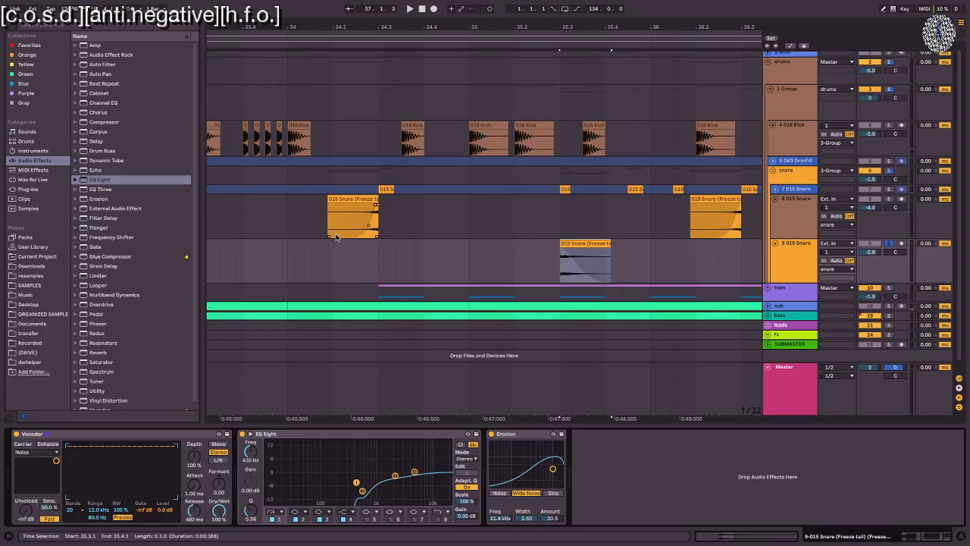
scroll(387, 220, down, 1)
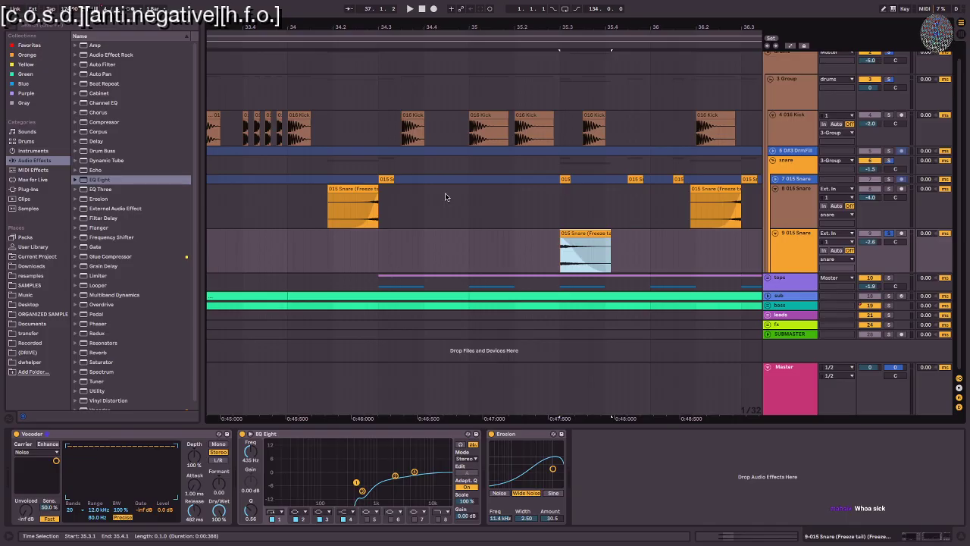
Step: Unfold the 7 015 Snare track and unfreeze it
click(775, 179)
click(799, 180)
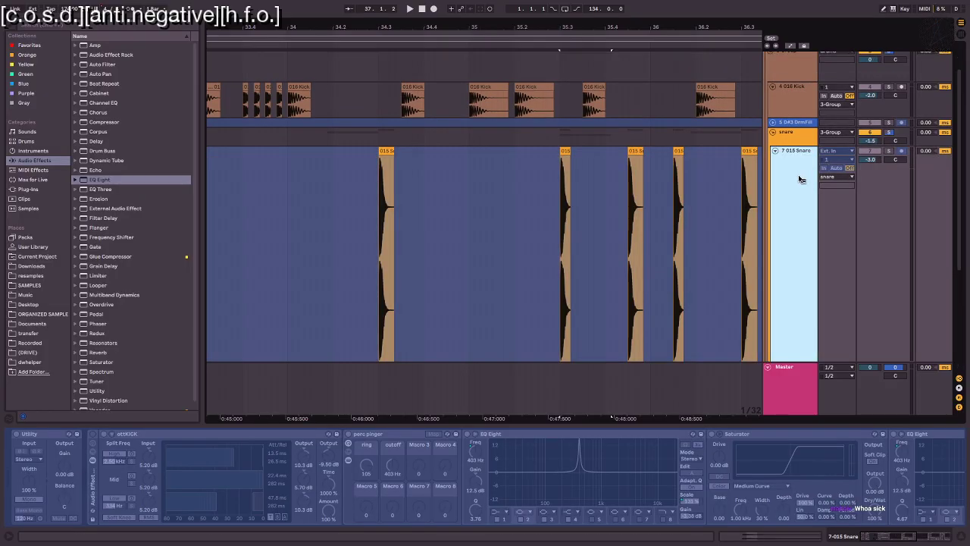
key(super+m)
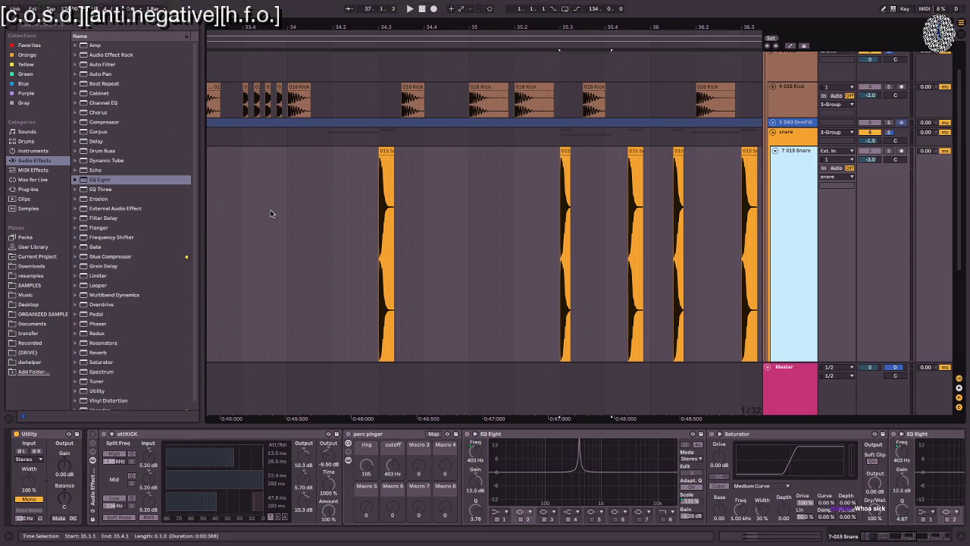
Step: Place the playback start at 34.1.4, just before the first clip on the 7 015 Snare track
drag(364, 32, 371, 2)
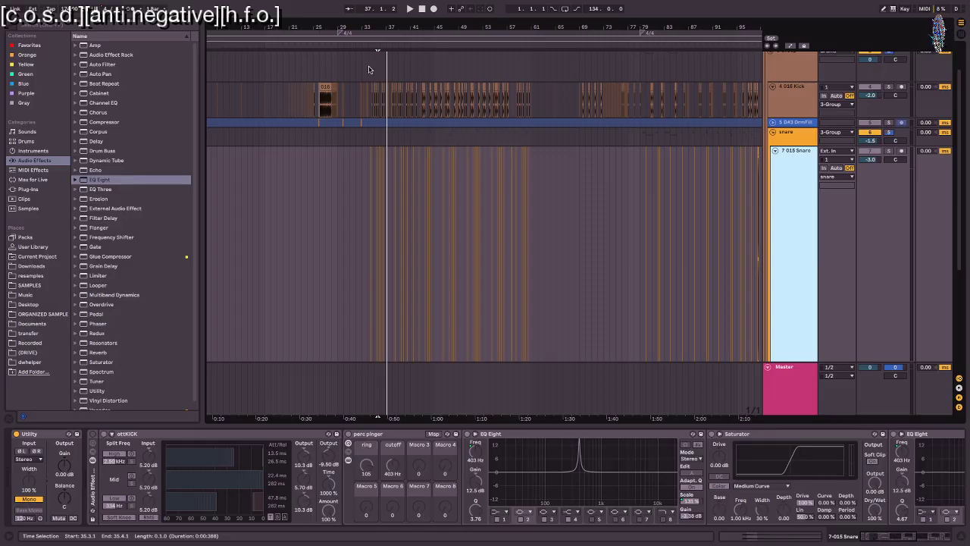
drag(369, 29, 369, 68)
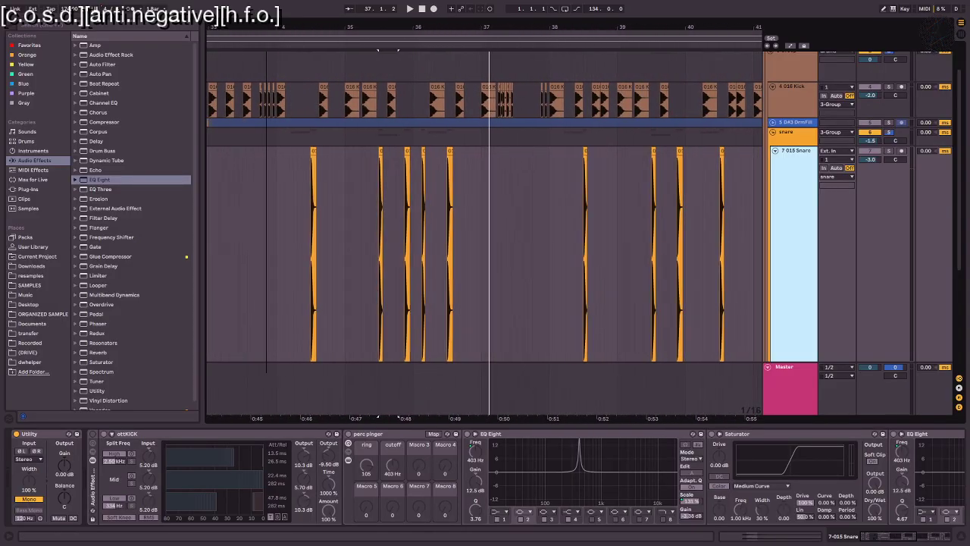
double_click(408, 243)
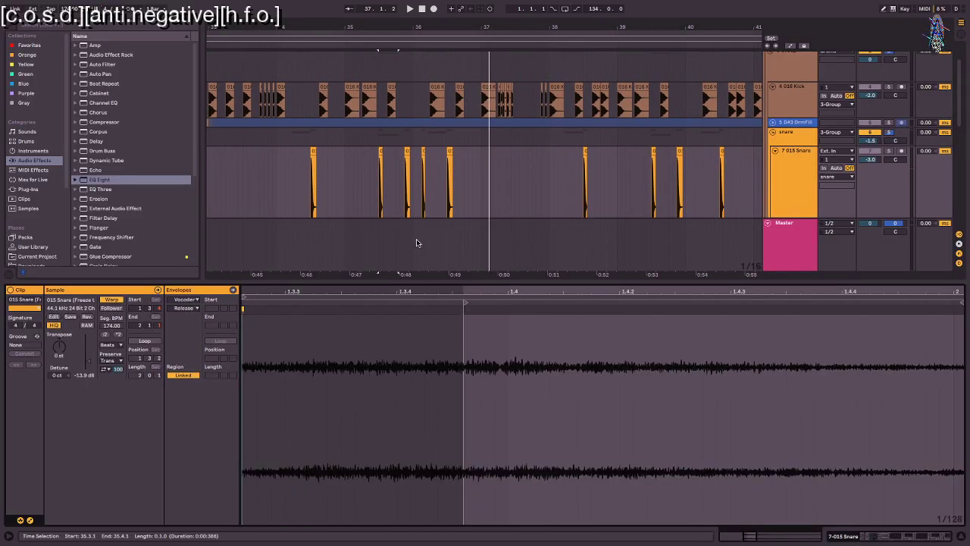
key(shift+Tab)
scroll(267, 267, left, 3)
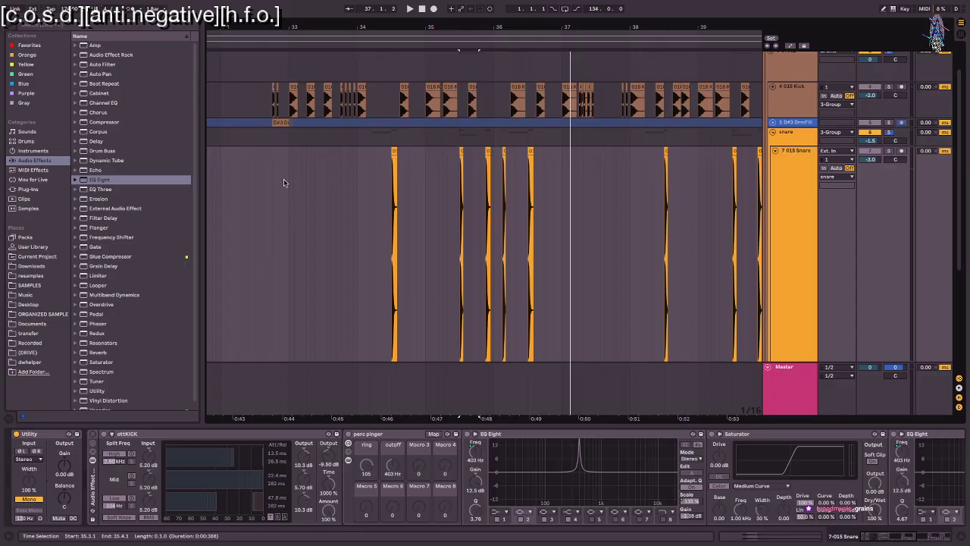
scroll(298, 175, right, 8)
scroll(298, 178, left, 10)
click(449, 223)
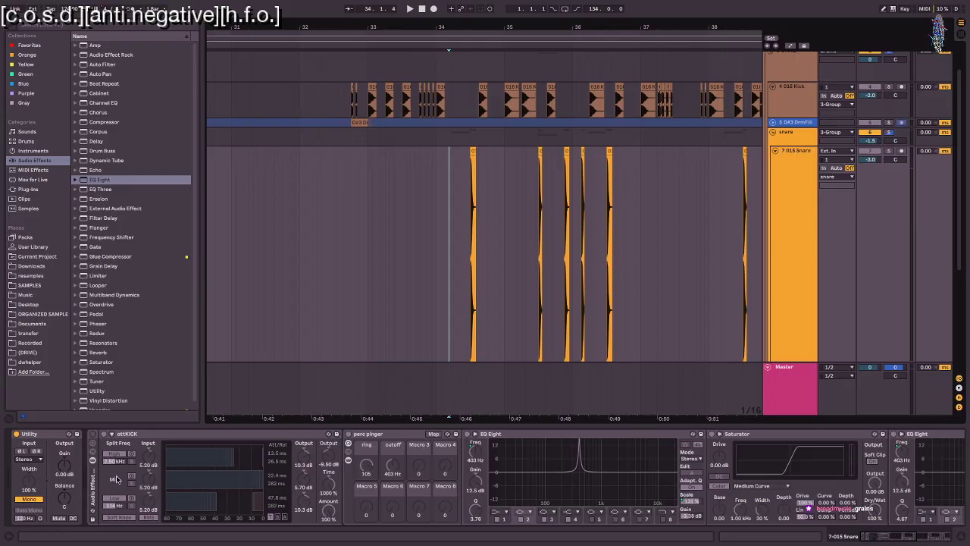
scroll(118, 478, right, 10)
scroll(124, 475, left, 10)
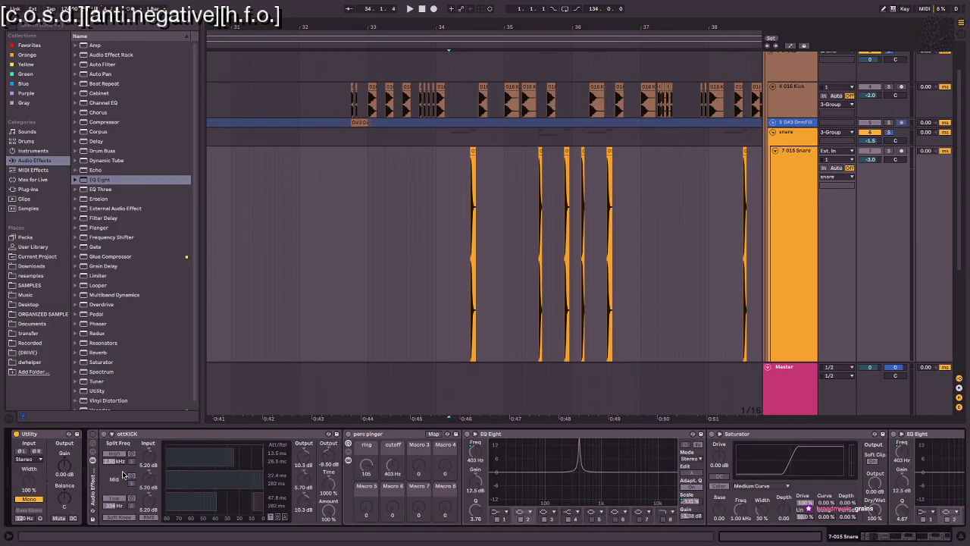
scroll(215, 432, right, 10)
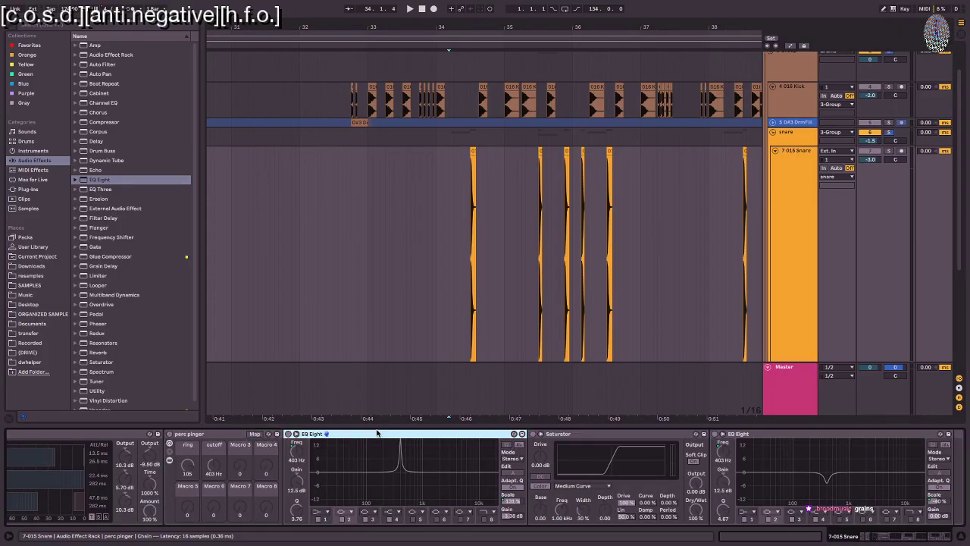
double_click(216, 435)
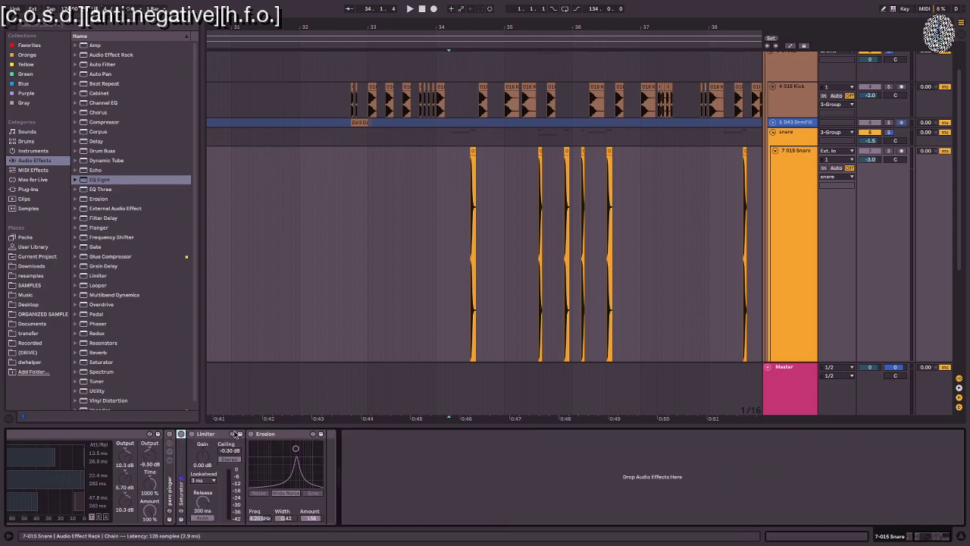
double_click(219, 434)
scroll(95, 438, left, 10)
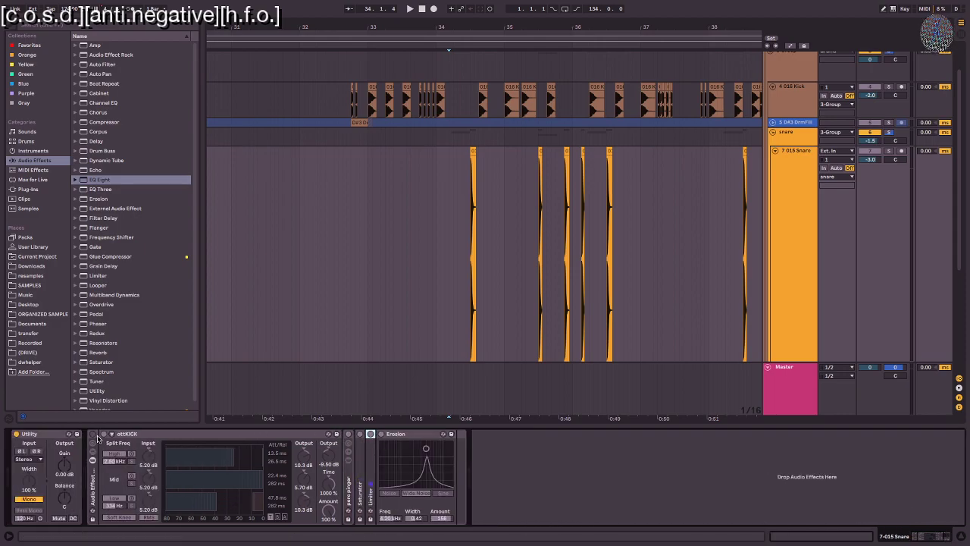
Step: Solo the 7 015 Snare and compare it with its audio effect rack bypassed and active, leaving the rack on
click(93, 435)
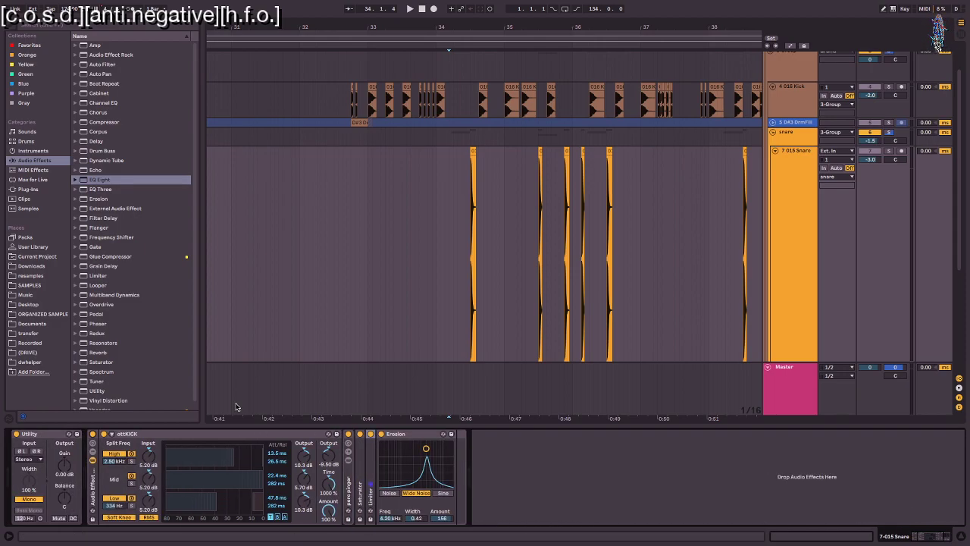
click(93, 435)
click(889, 151)
key(space)
key(space)
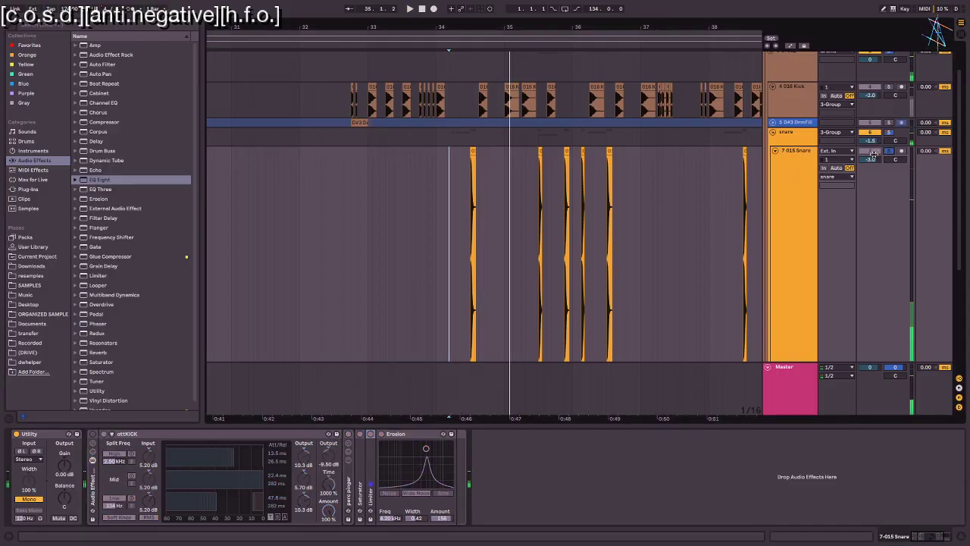
click(93, 434)
key(space)
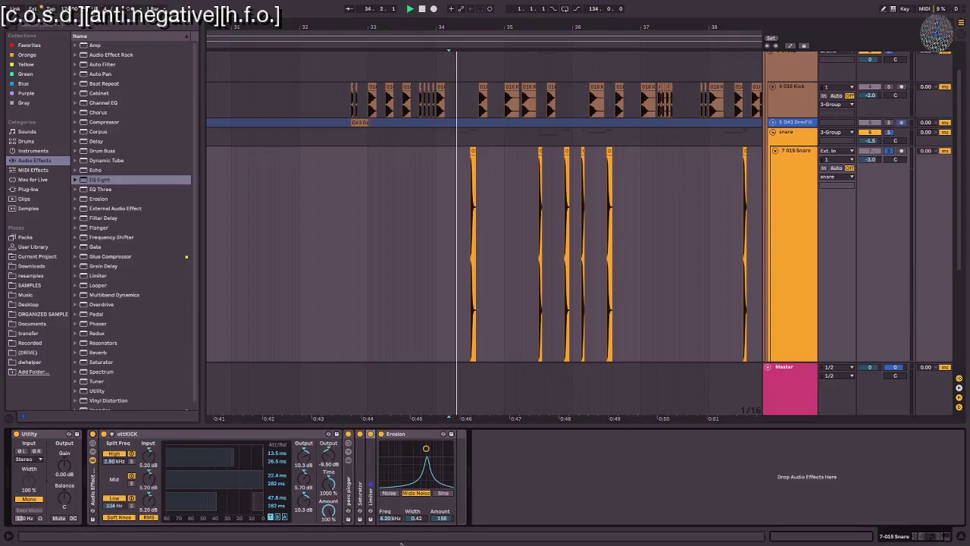
key(space)
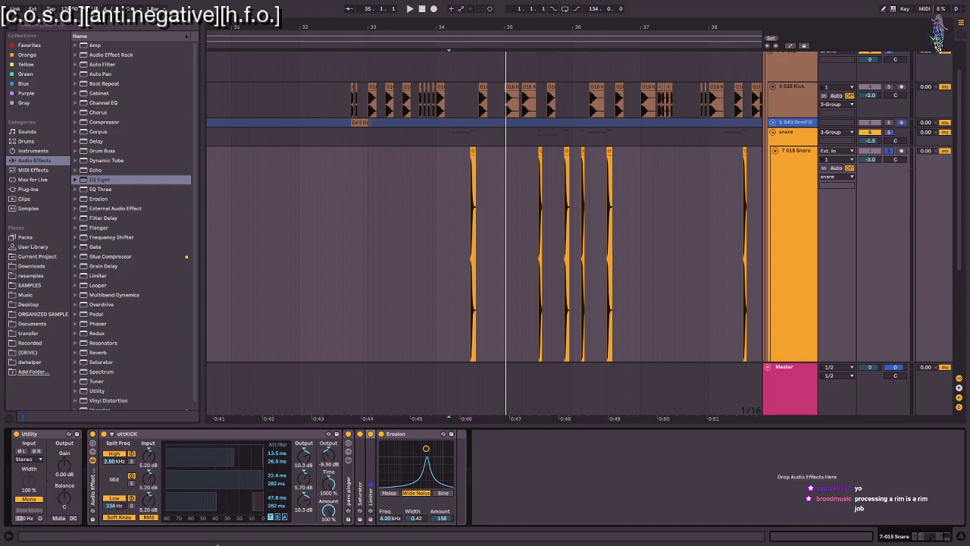
Step: Expand the perc pinger rack and examine its devices and macro mappings
double_click(350, 487)
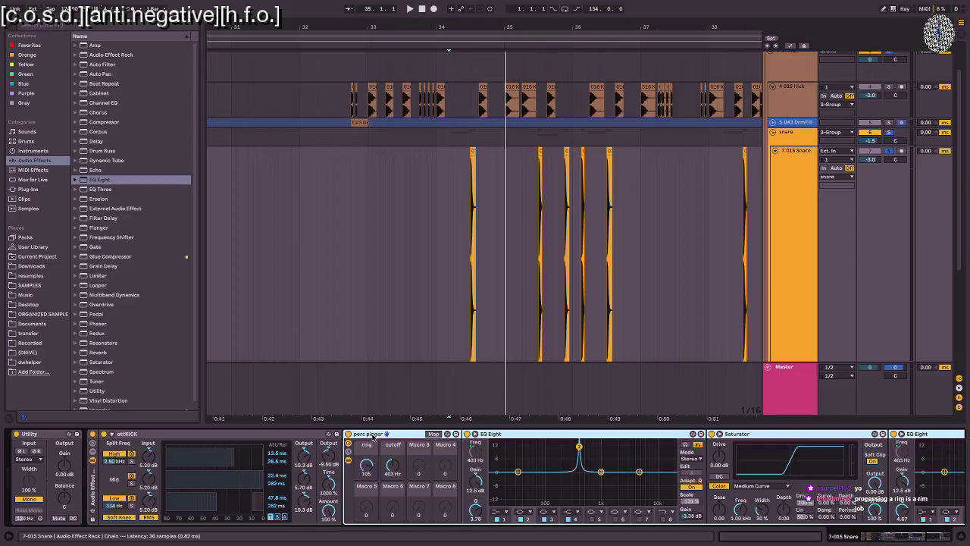
scroll(378, 435, right, 5)
scroll(378, 435, left, 5)
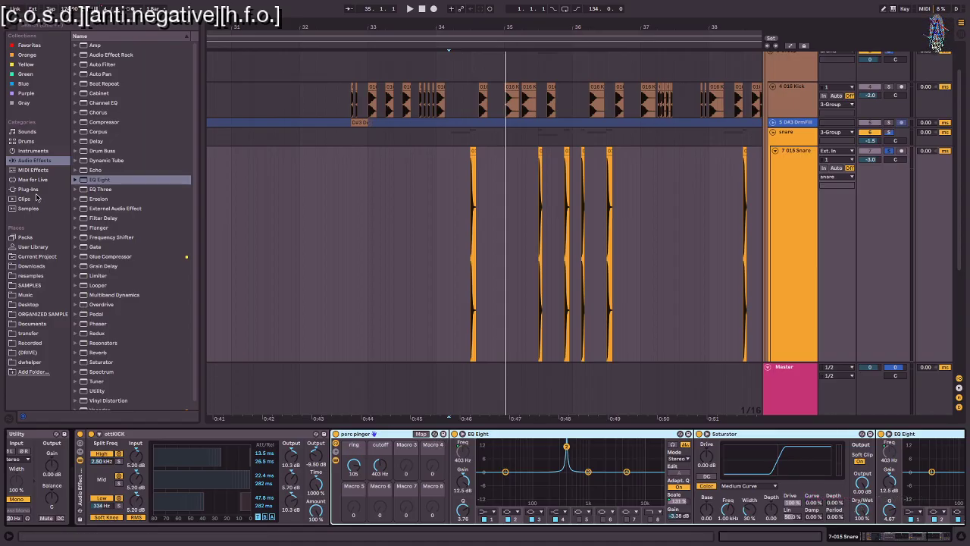
click(44, 159)
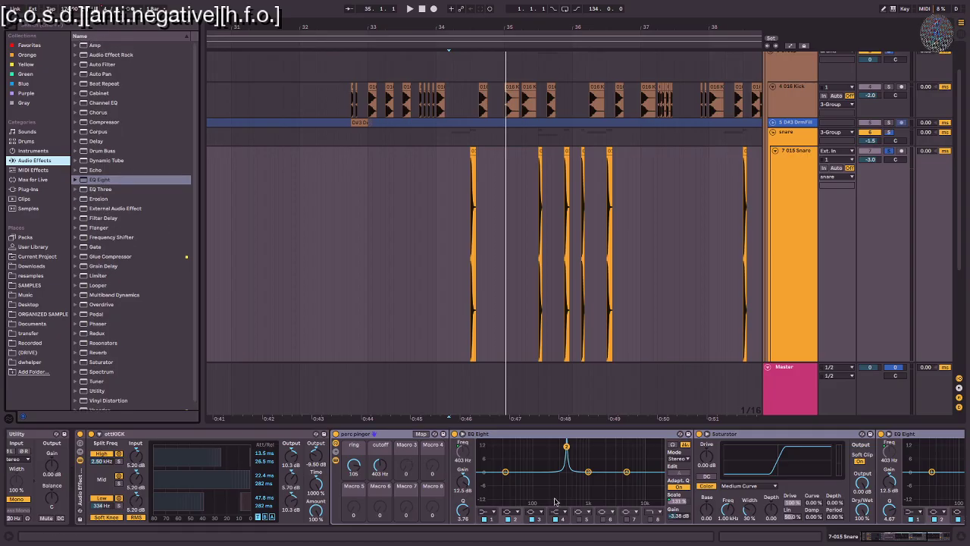
click(420, 433)
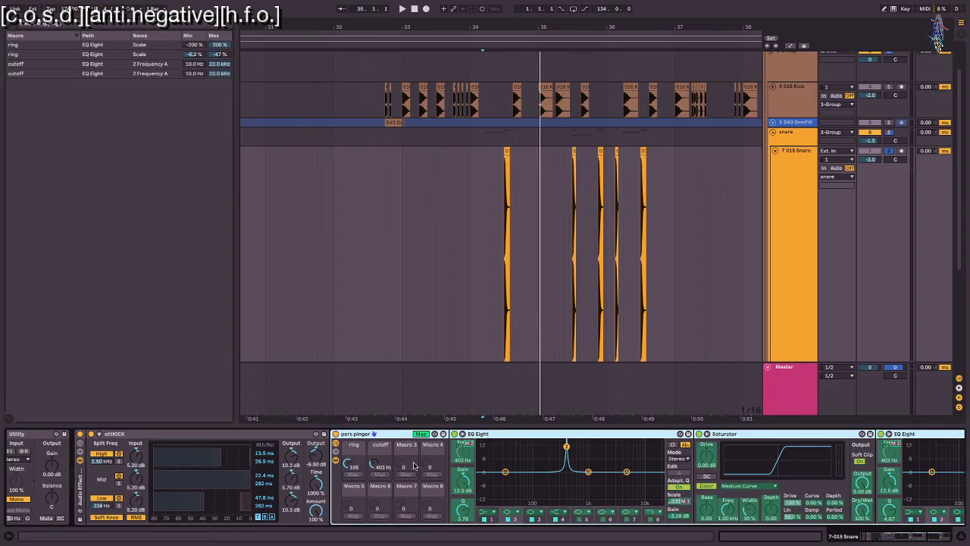
click(421, 433)
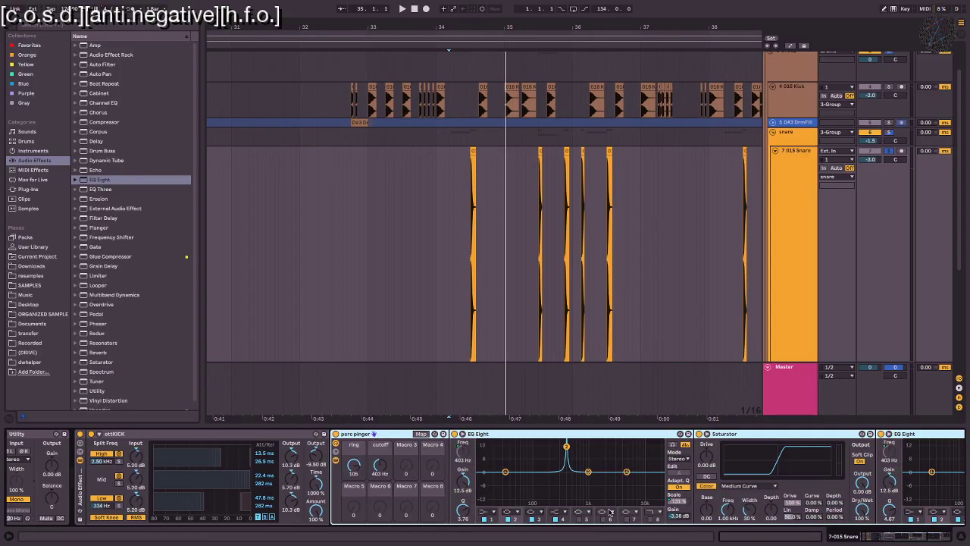
Step: Try changing the perc pinger's ring macro, and undo the changes
scroll(606, 496, right, 3)
scroll(606, 497, right, 4)
scroll(314, 496, left, 7)
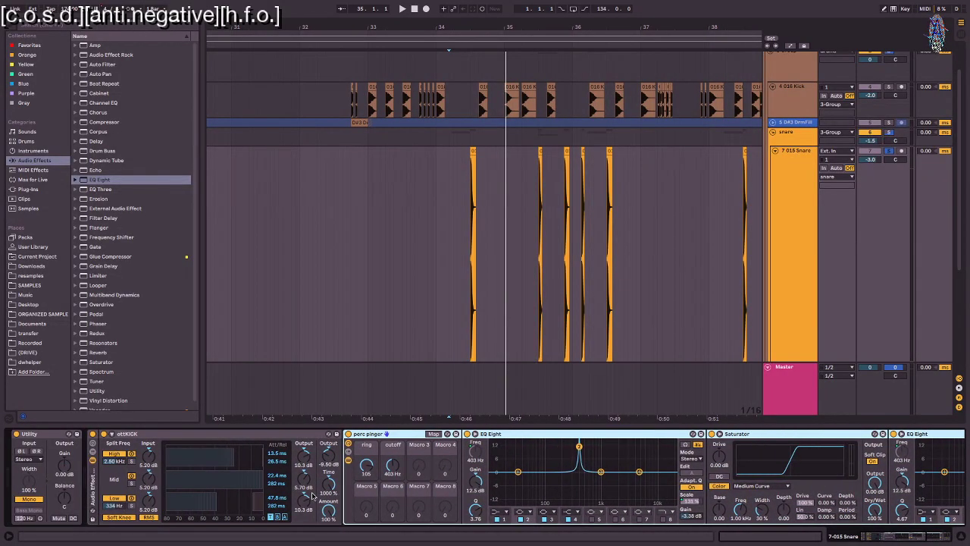
scroll(312, 495, right, 4)
scroll(312, 495, right, 1)
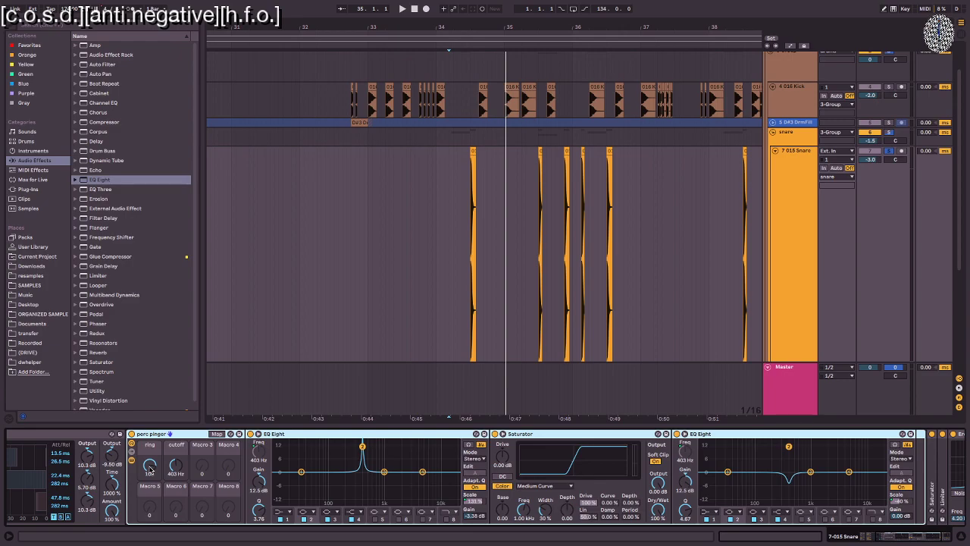
drag(149, 468, 176, 472)
scroll(154, 470, right, 1)
scroll(176, 464, left, 1)
key(ctrl+z)
key(ctrl+z)
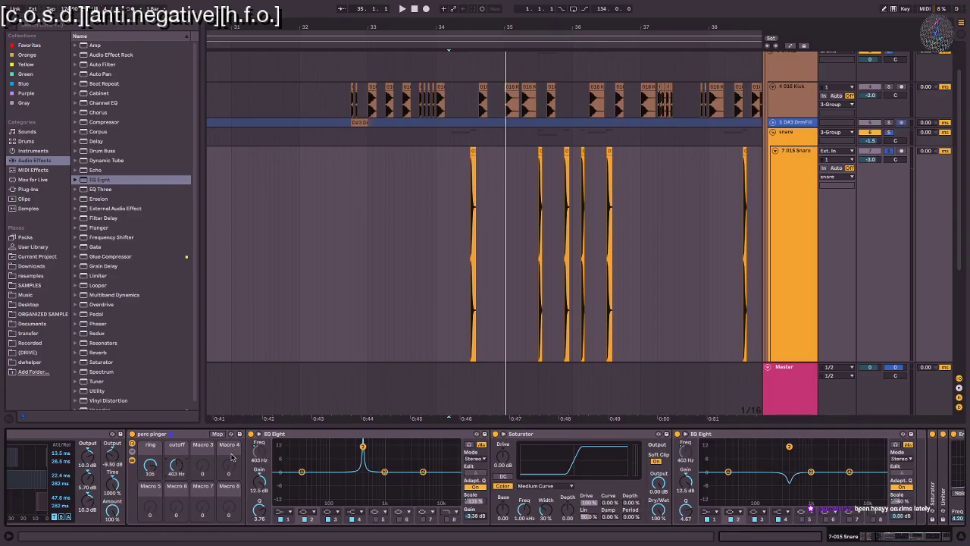
Step: Bypass the perc pinger rack and insert FabFilter Pro-Q 3 directly before it on the 7 015 Snare track
scroll(132, 442, left, 5)
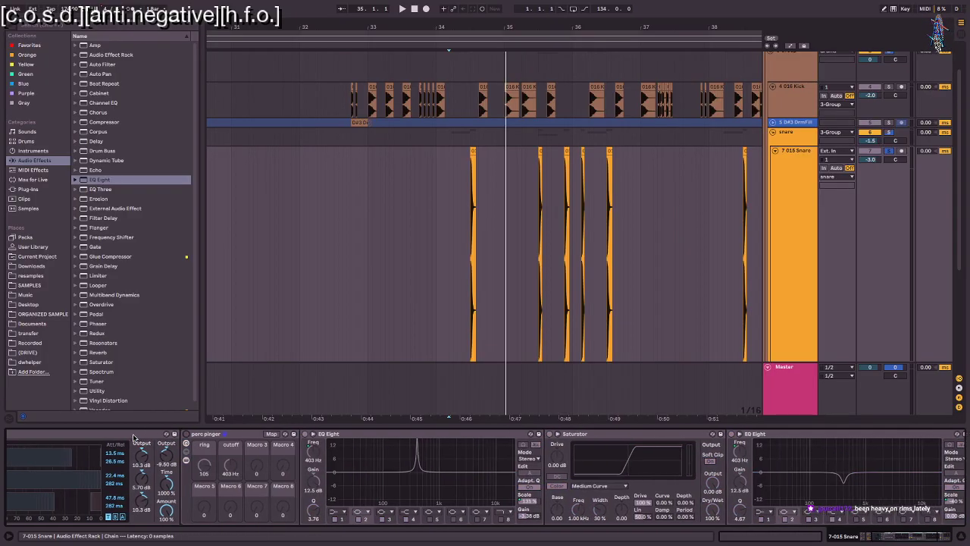
key(ctrl+f)
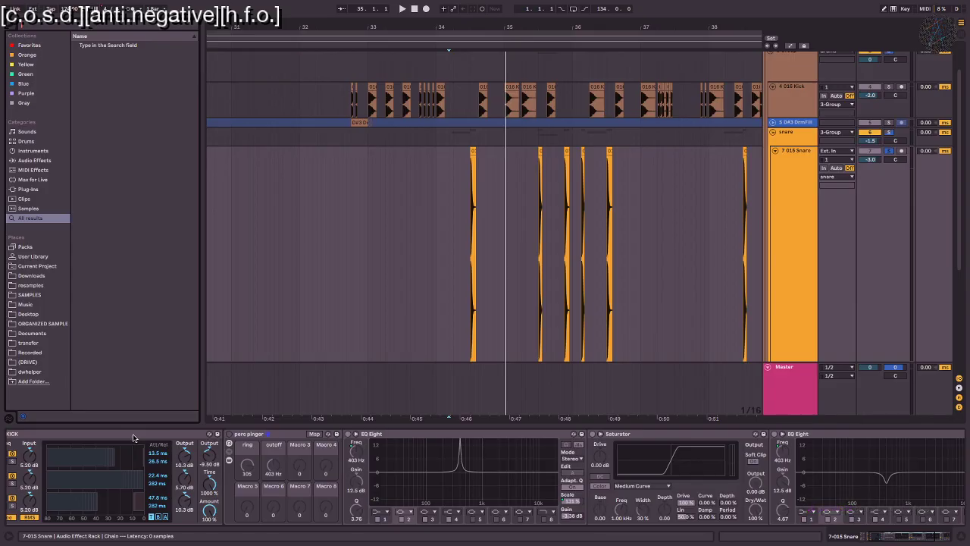
text(pro)
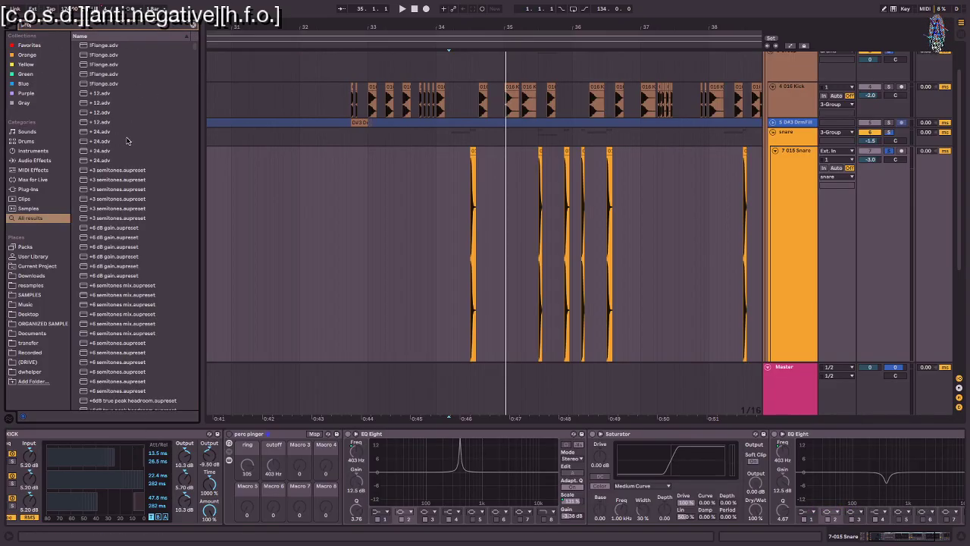
text( q)
drag(118, 122, 212, 459)
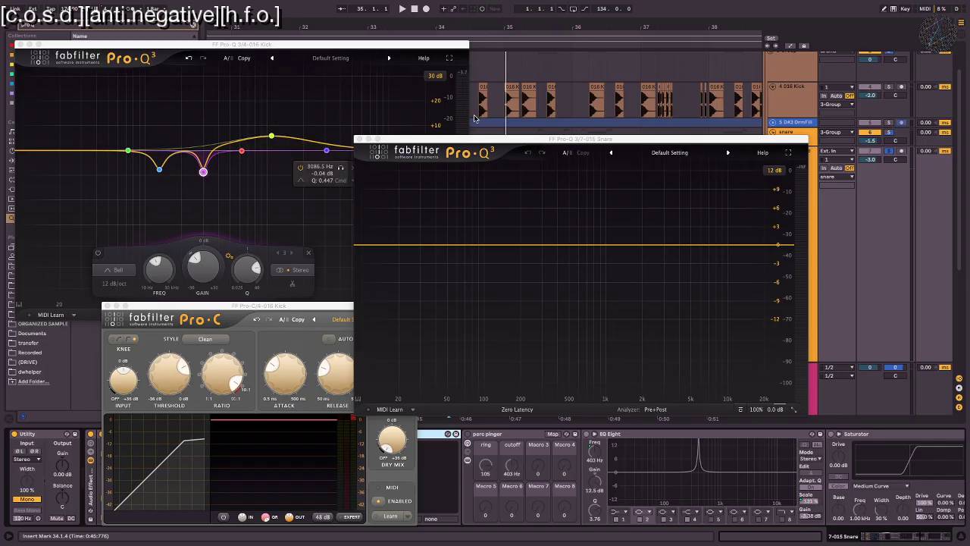
Step: Enable Auto-Hide Plug-In Windows in the plug-in preferences and reopen the snare's FF Pro-Q 3 window
key(ctrl+alt+p)
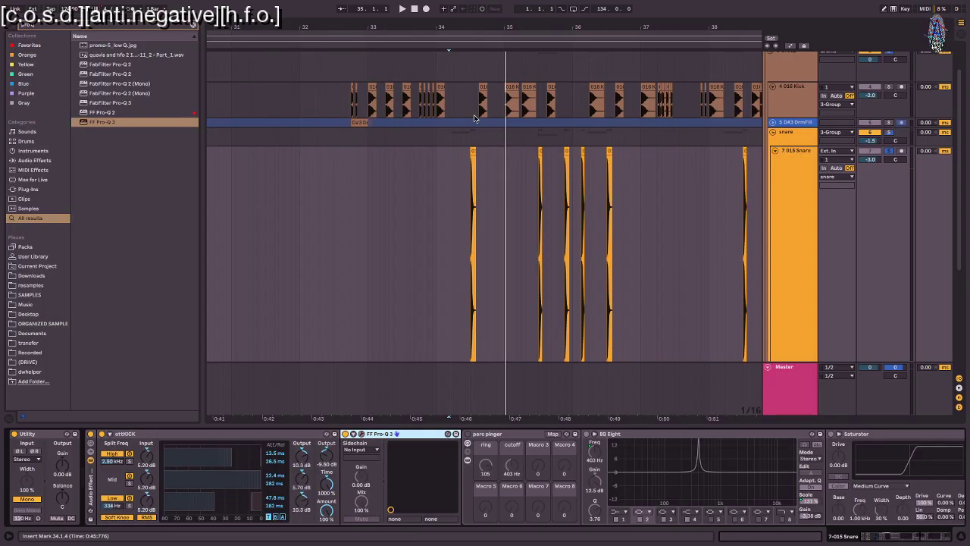
key(super+comma)
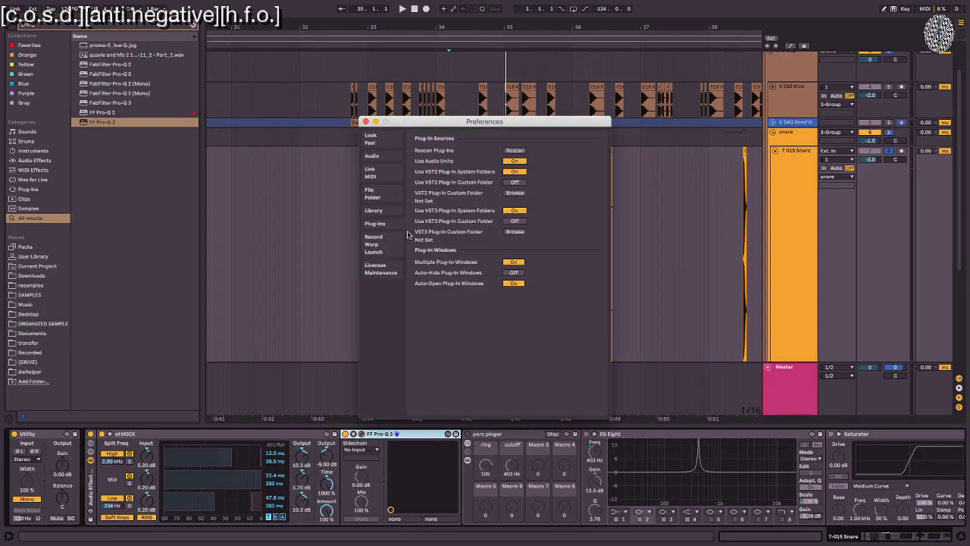
click(517, 274)
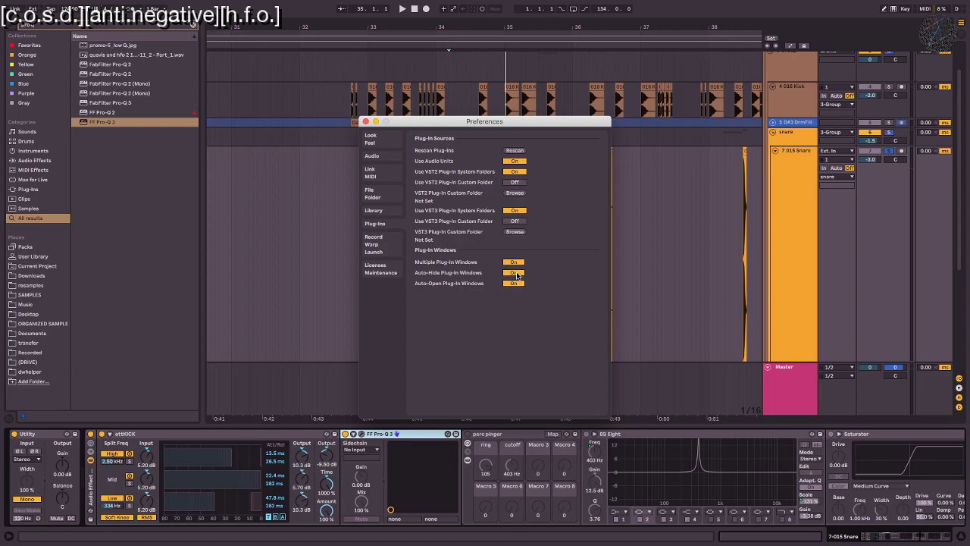
click(365, 121)
click(361, 434)
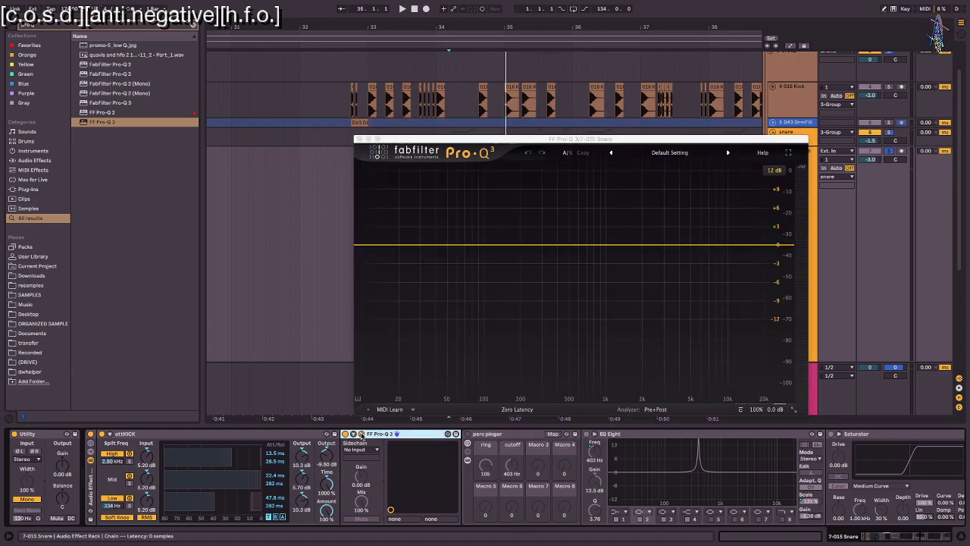
Step: Add a narrow bell band at about 550 Hz with about +3 dB gain and Q 40, and briefly play the track
click(518, 250)
double_click(519, 250)
drag(519, 250, 571, 286)
key(space)
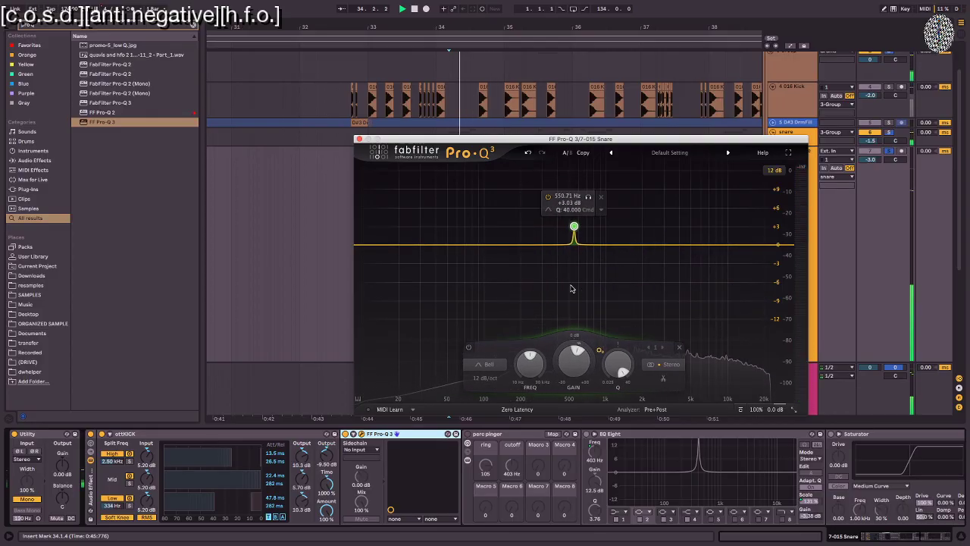
key(space)
Step: Bypass ottKICK, the folded Saturator and Erosion in the snare's device chain
scroll(804, 470, right, 10)
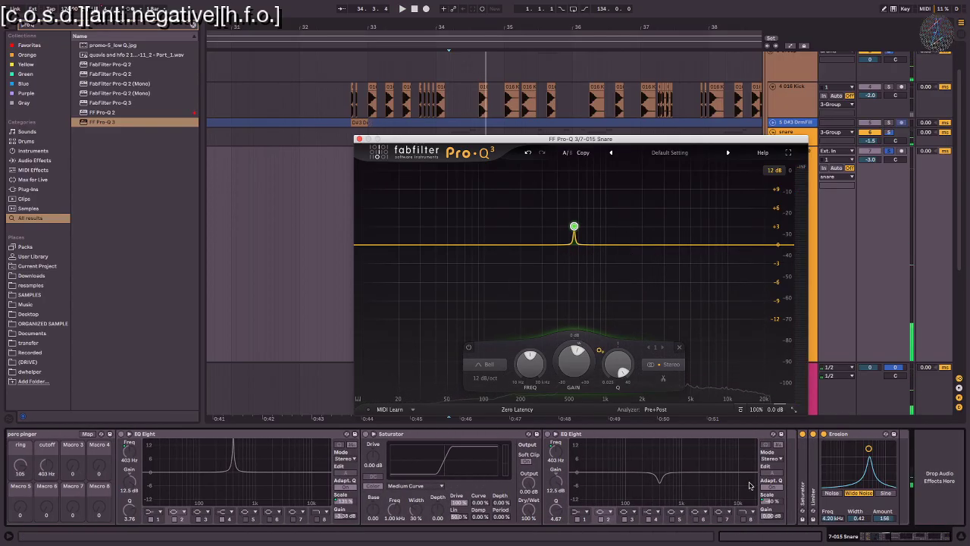
click(817, 463)
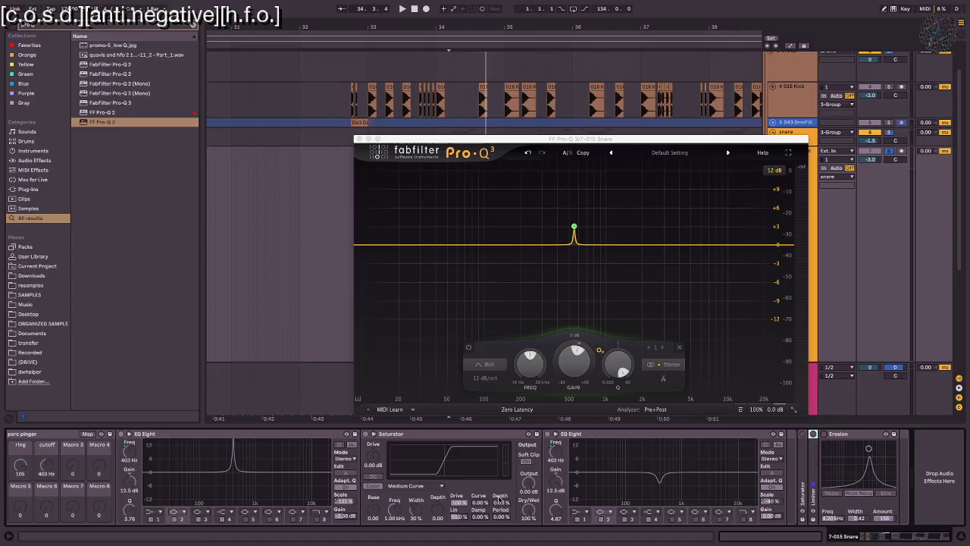
scroll(500, 497, left, 10)
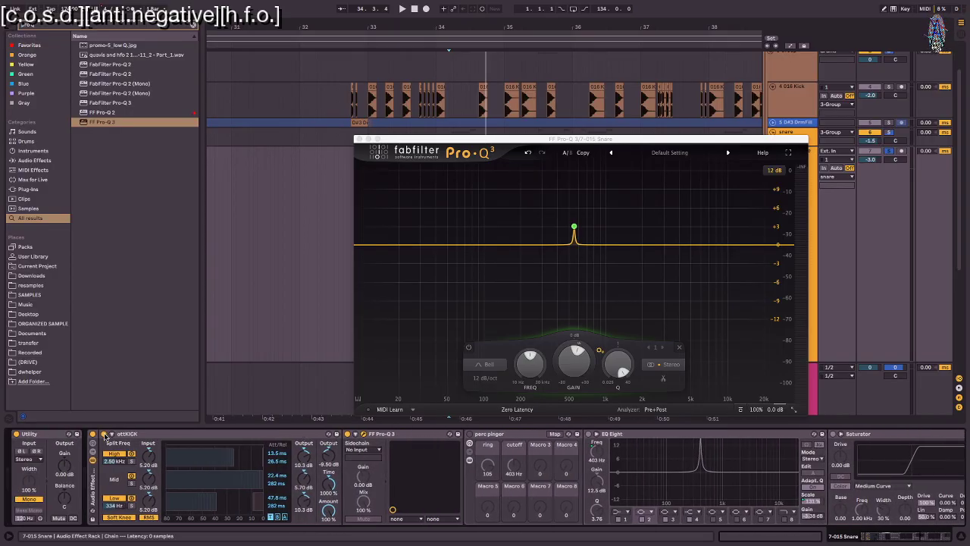
click(105, 433)
Step: Sweep the bell band to about 406 Hz and raise it to about +10 dB during playback
key(space)
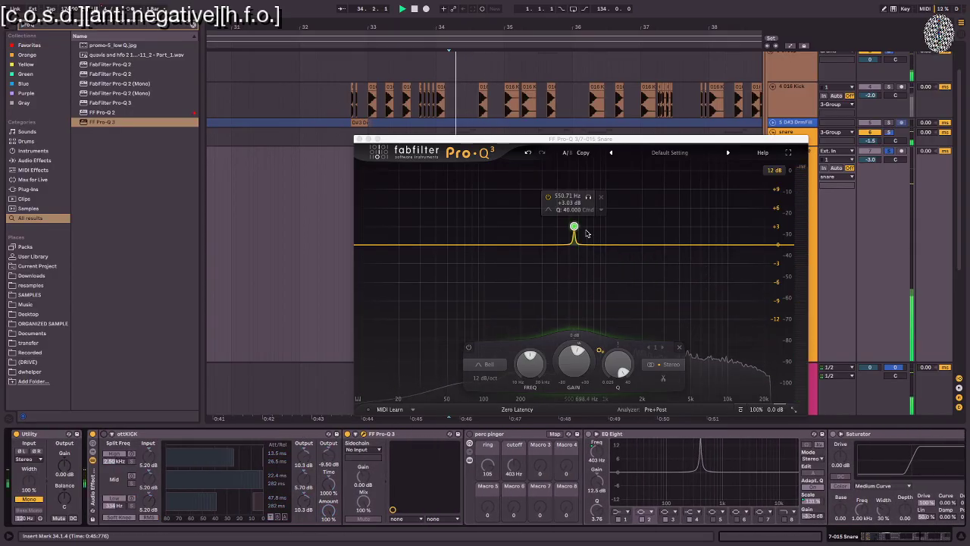
drag(574, 227, 557, 183)
key(space)
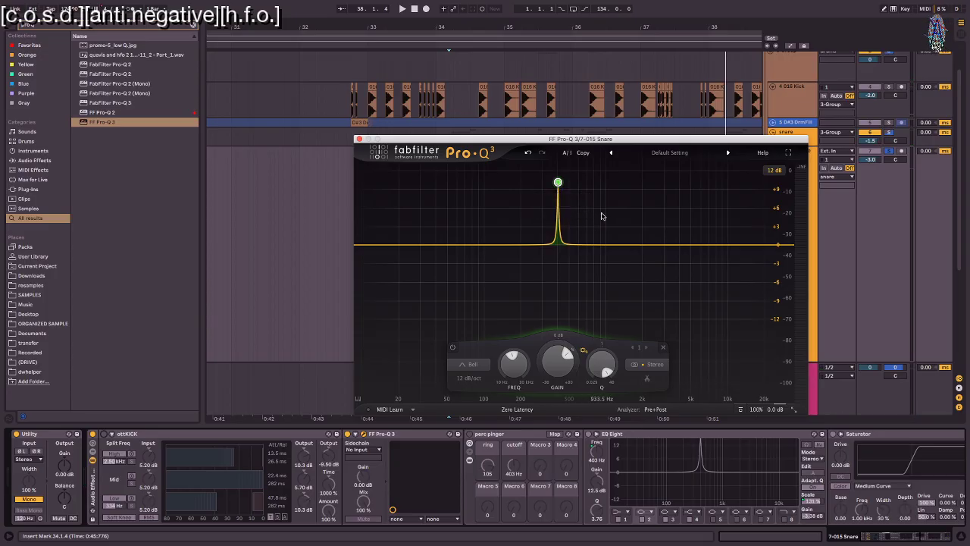
mouse_move(558, 183)
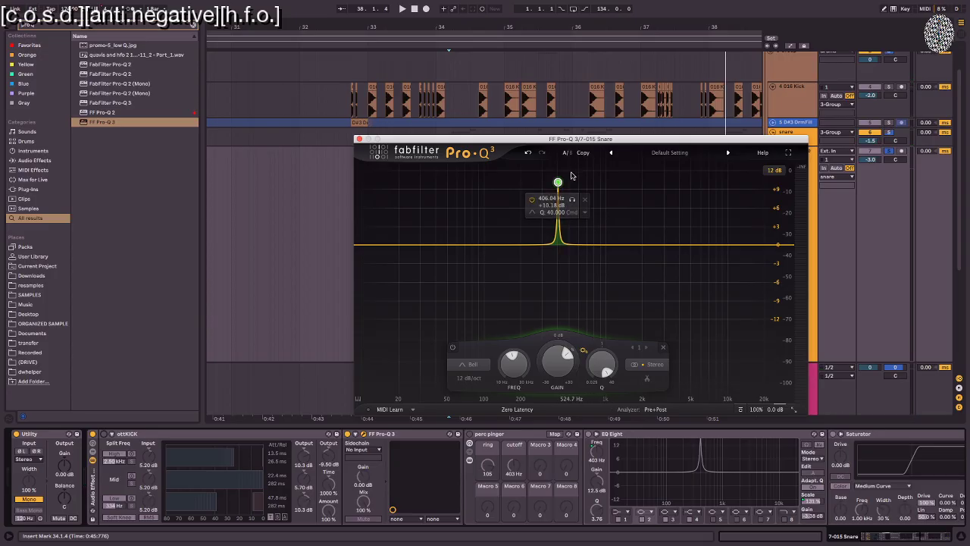
Step: Show the piano display in Pro-Q 3 and shift the band between neighbouring notes G4, G#4 and F4
drag(557, 184, 557, 186)
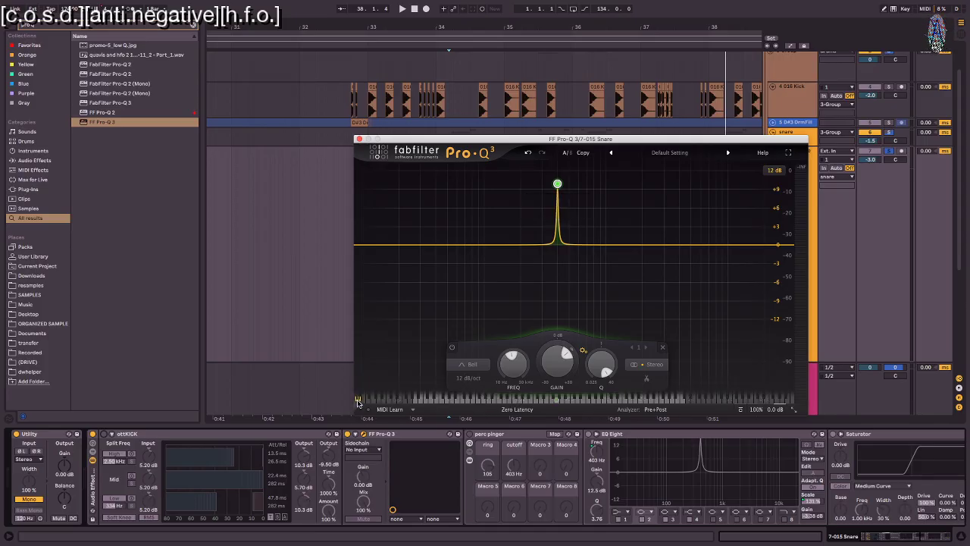
mouse_move(555, 400)
mouse_move(555, 400)
mouse_down()
mouse_move(565, 400)
mouse_move(556, 401)
mouse_up()
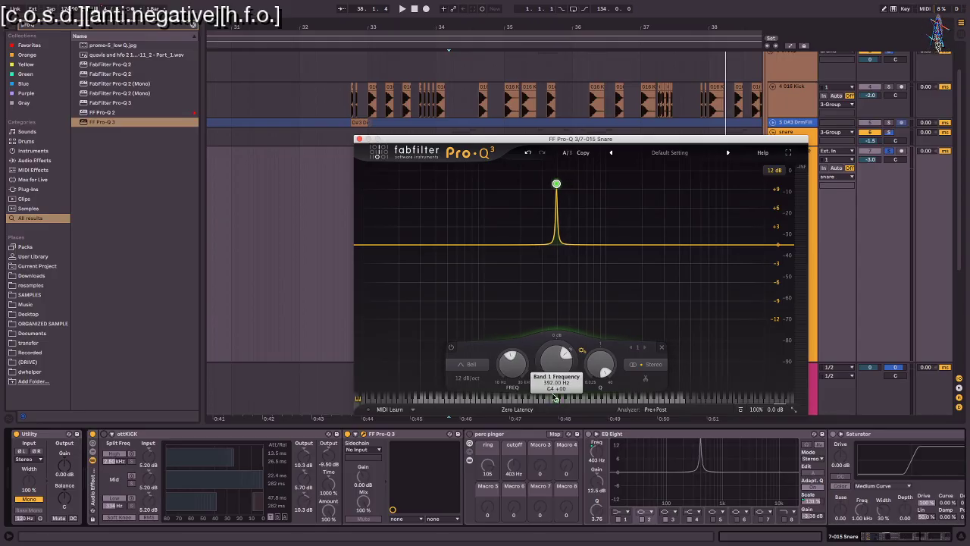
drag(555, 398, 558, 401)
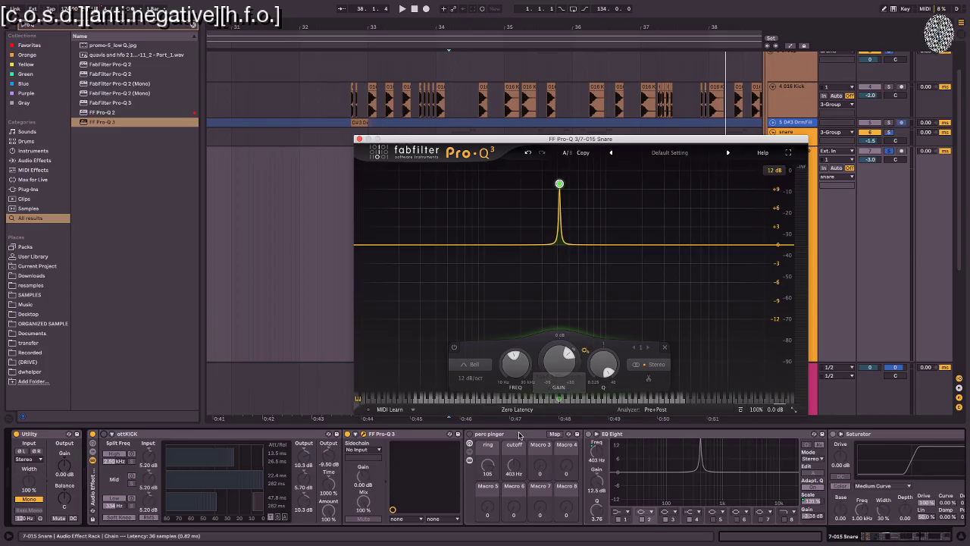
drag(558, 401, 550, 401)
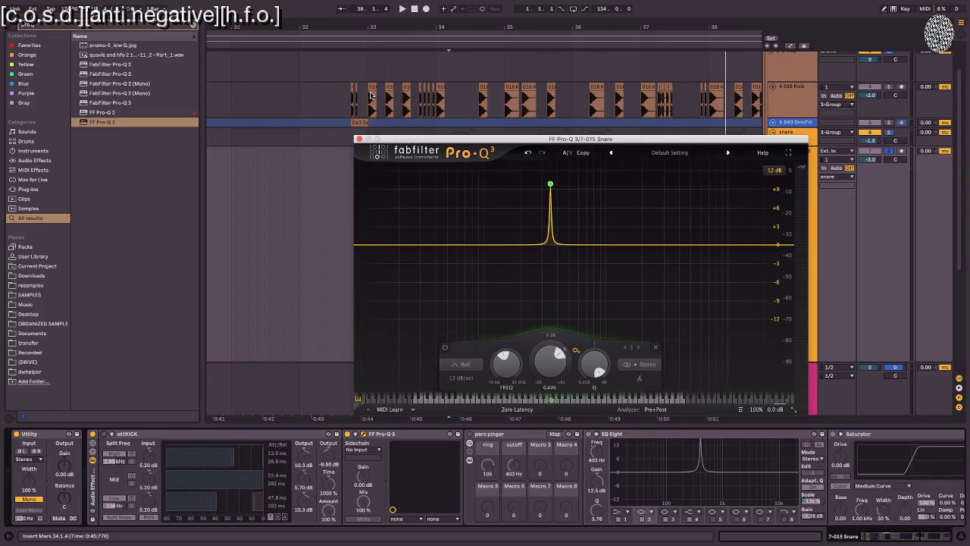
Step: Try the band at other pitches along the piano display, finishing at E4 (329.63 Hz)
mouse_move(550, 184)
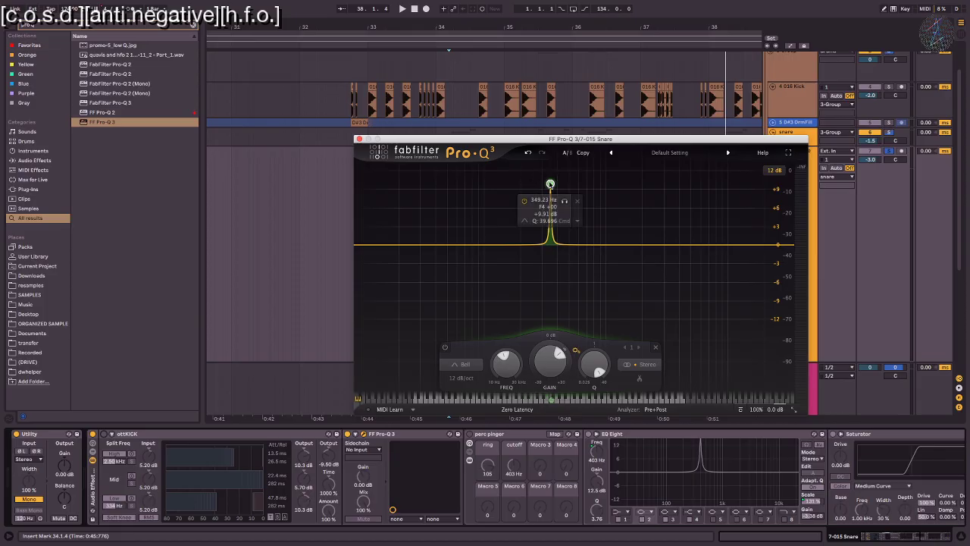
drag(550, 184, 557, 182)
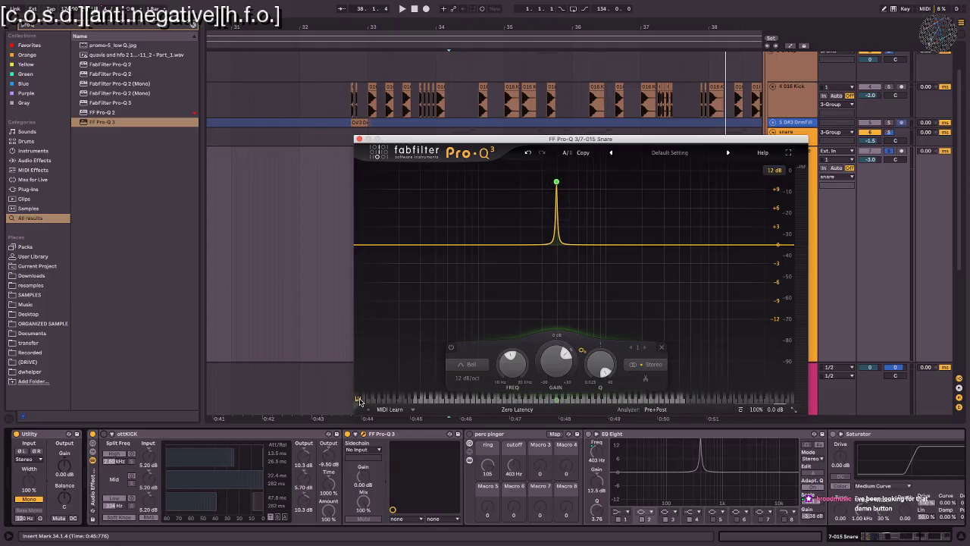
mouse_move(558, 401)
mouse_down()
mouse_move(487, 399)
mouse_move(632, 400)
mouse_up()
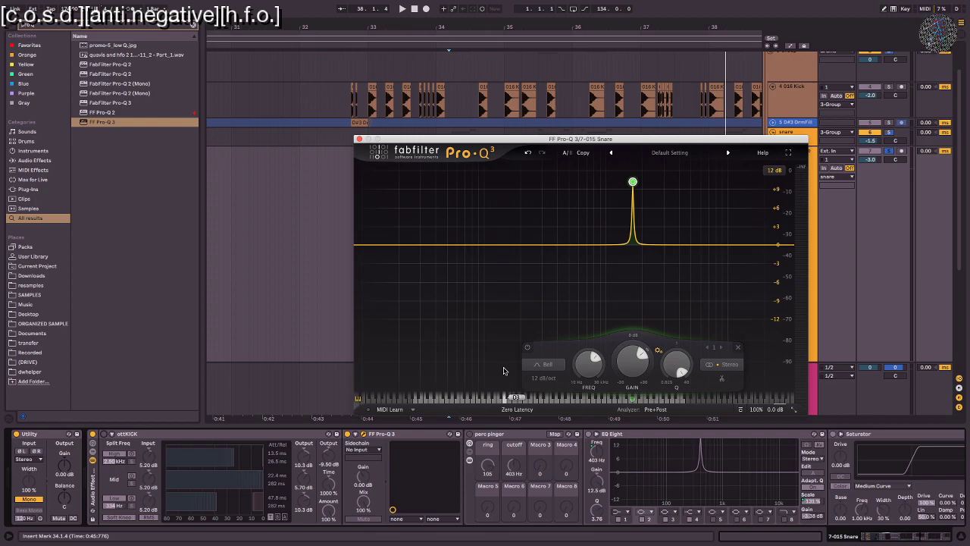
drag(631, 399, 547, 400)
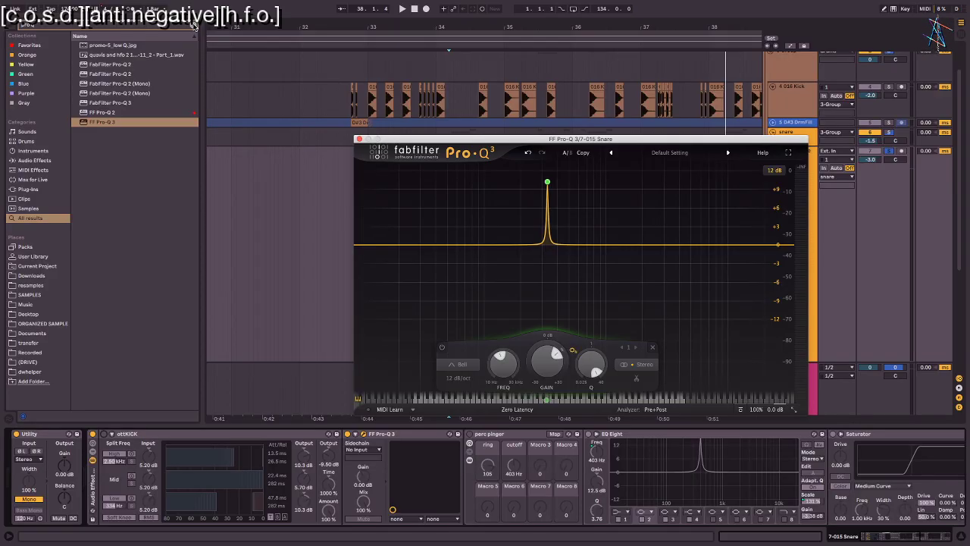
Step: Move the bell band to about 416 Hz, near G#4, with about +11 dB gain while auditioning the snare
mouse_move(541, 186)
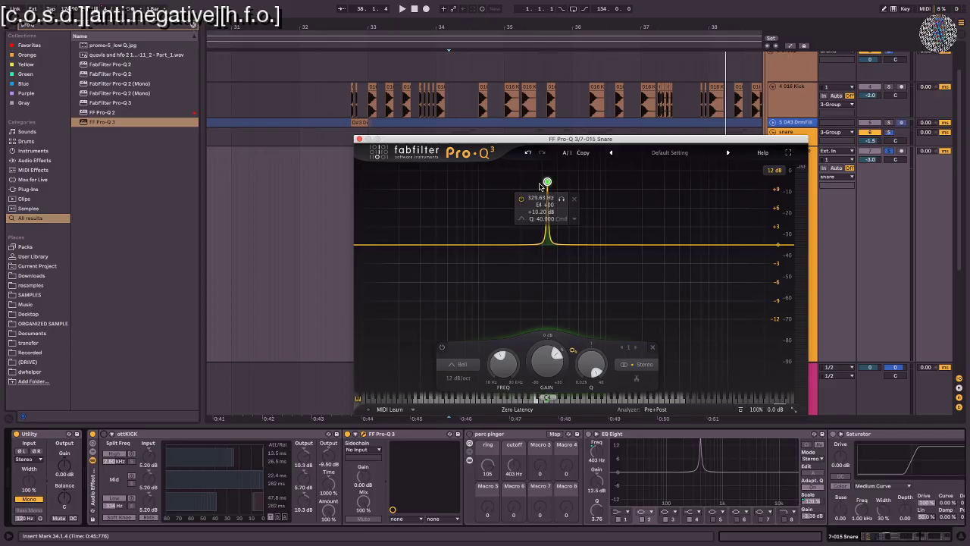
drag(547, 184, 546, 188)
drag(552, 199, 559, 177)
key(space)
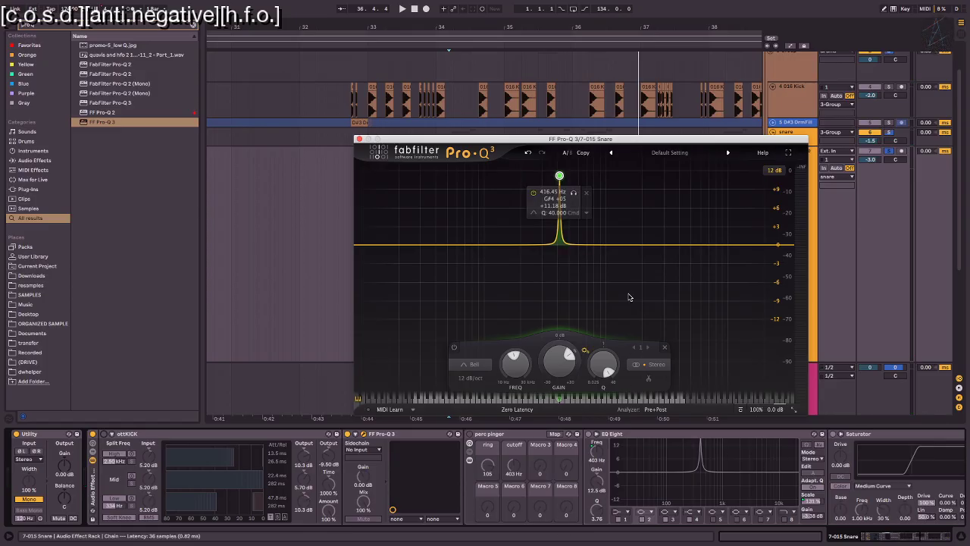
Step: Clear the browser's search text and close the snare's Pro-Q 3 window
scroll(446, 477, right, 3)
scroll(446, 478, right, 5)
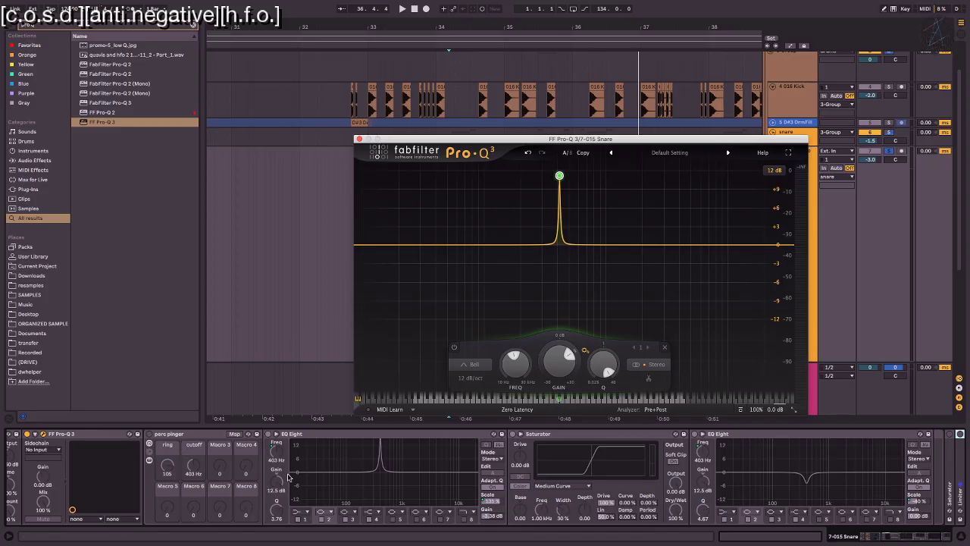
scroll(288, 477, right, 3)
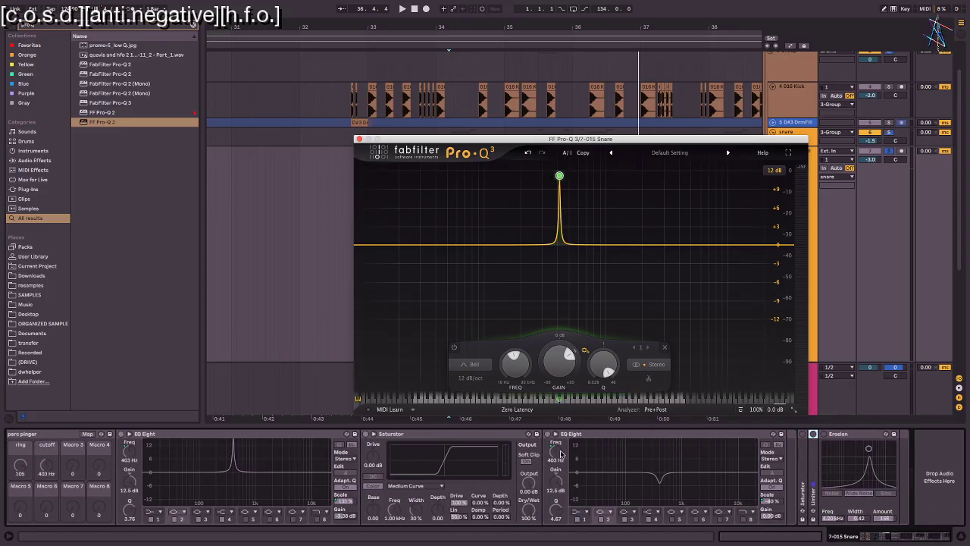
scroll(144, 461, left, 5)
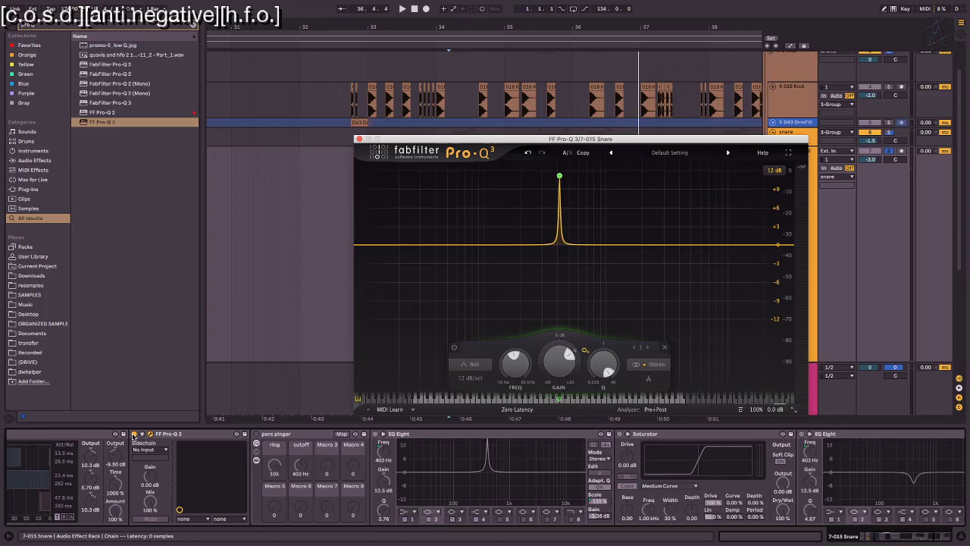
scroll(134, 435, left, 1)
scroll(311, 243, down, 1)
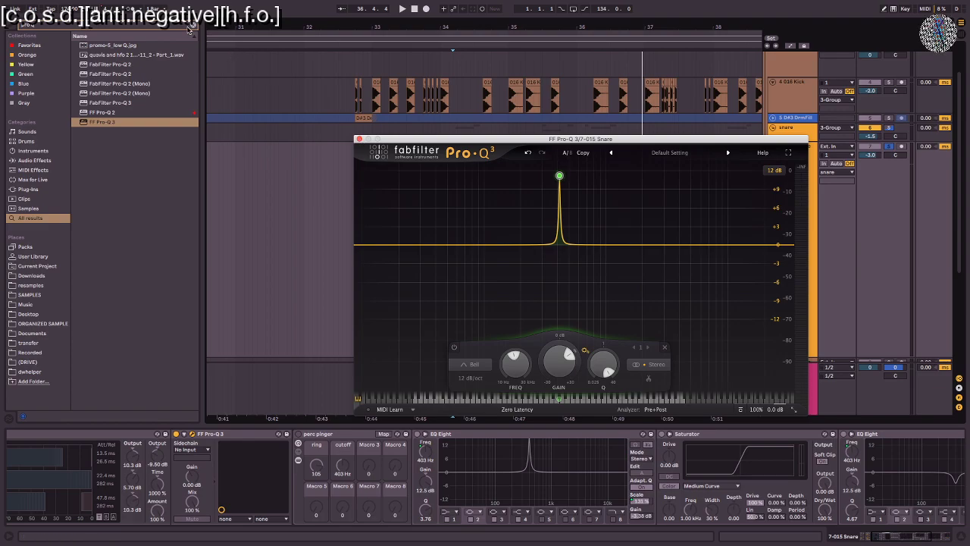
click(194, 28)
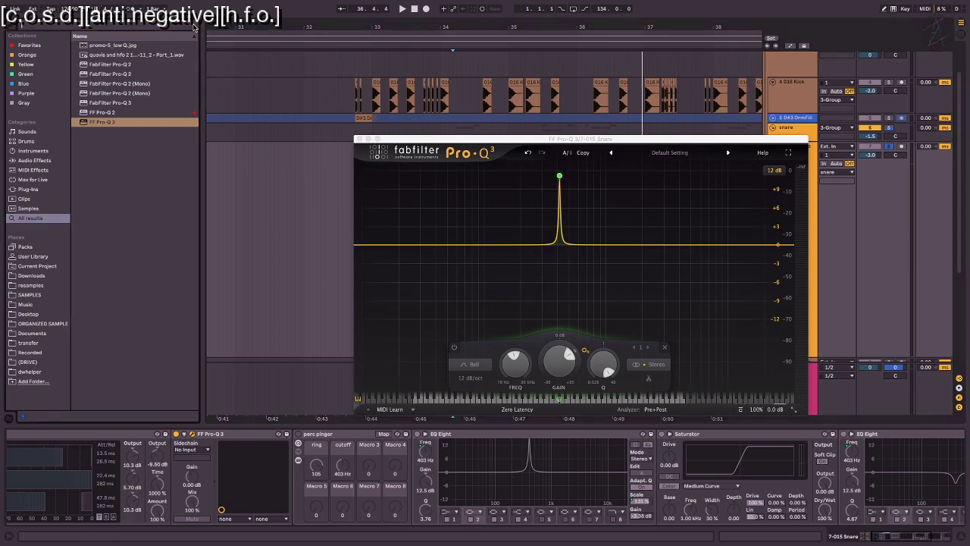
click(358, 140)
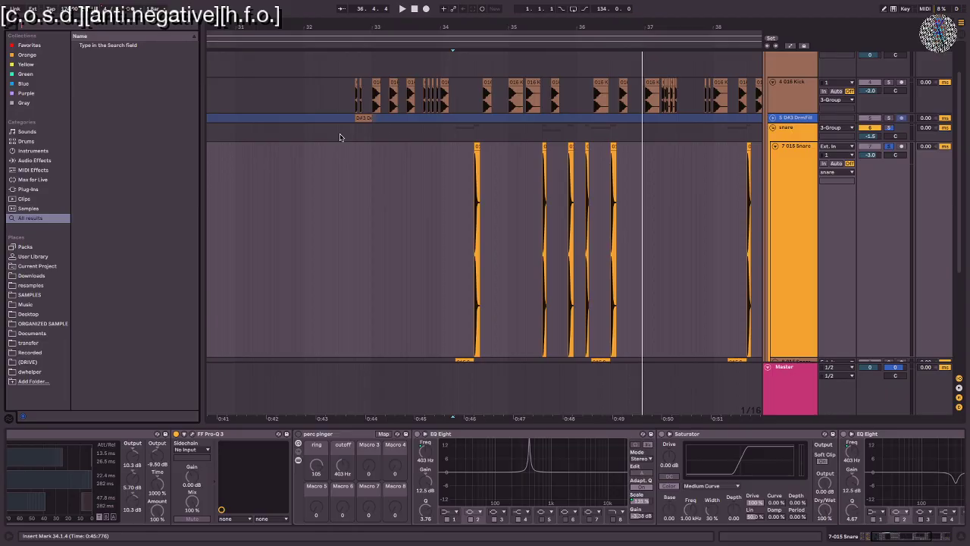
Step: Start playback on the snare track from just before its first visible clip after bar 34
click(470, 243)
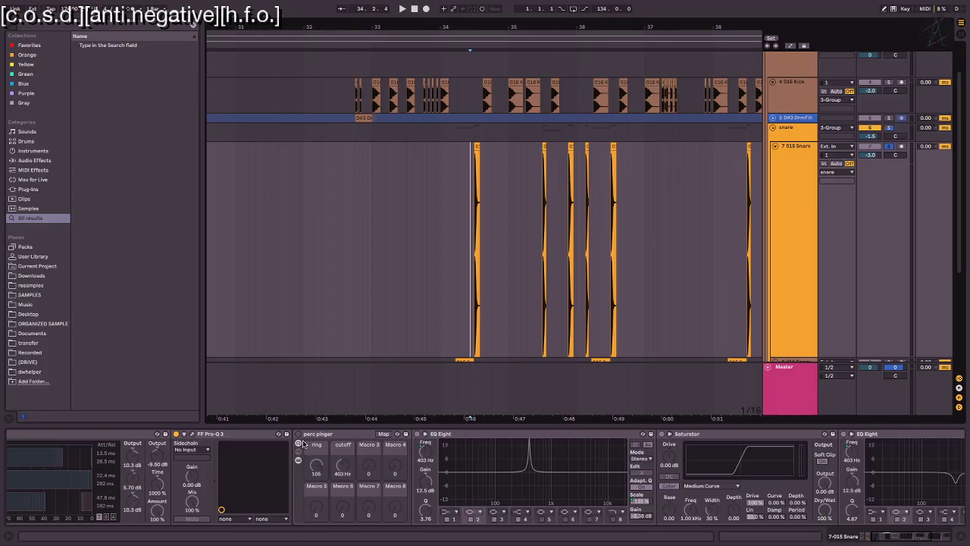
scroll(310, 448, up, 1)
scroll(311, 448, up, 4)
key(space)
Step: Enable ottKICK and the perc pinger rack, bypass FF Pro-Q 3, and replay the snare
click(77, 435)
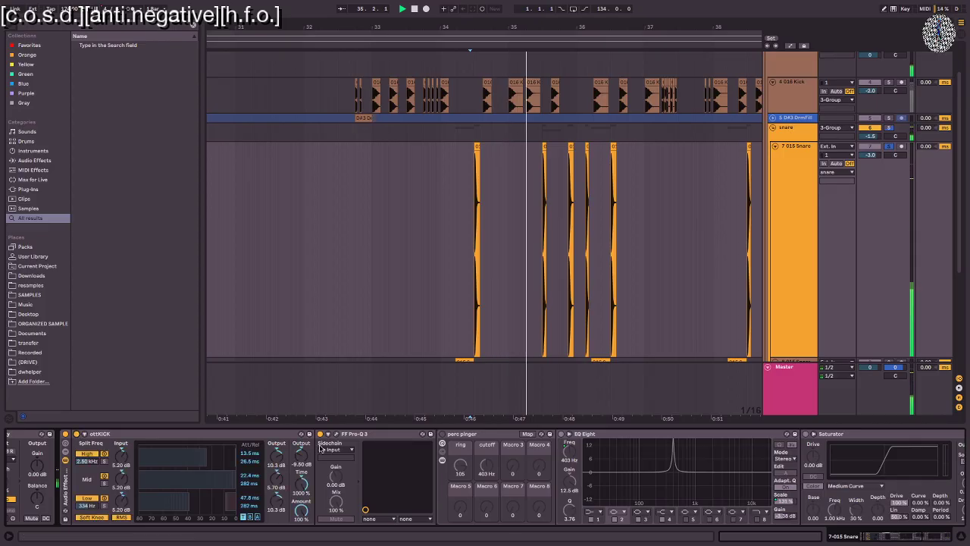
click(442, 434)
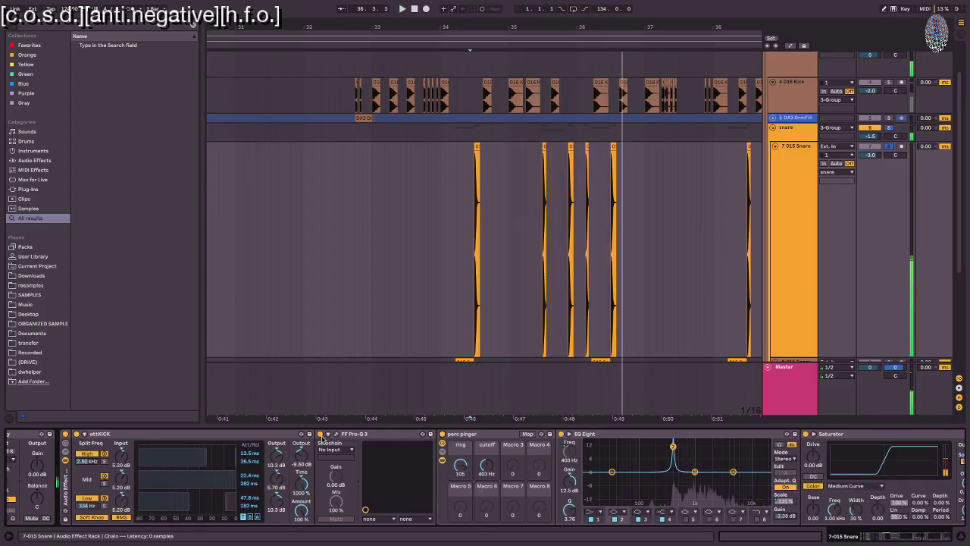
key(space)
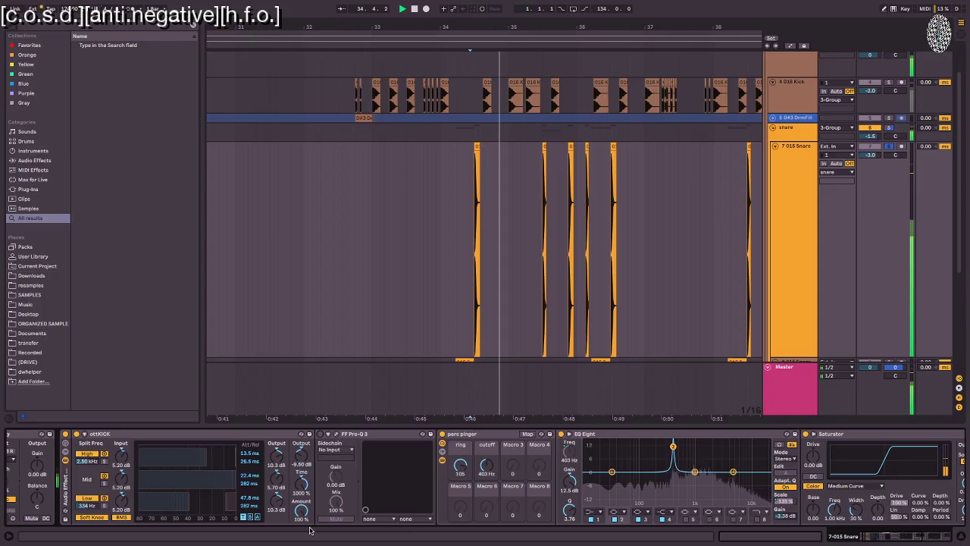
Step: Bypass the perc pinger rack and ottKICK in the snare chain, and stop playback
scroll(103, 451, right, 3)
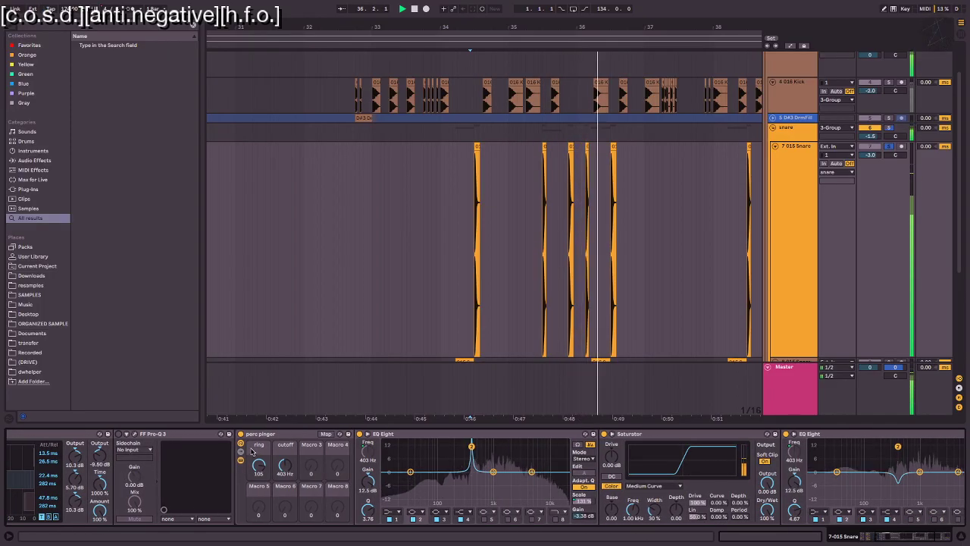
click(241, 434)
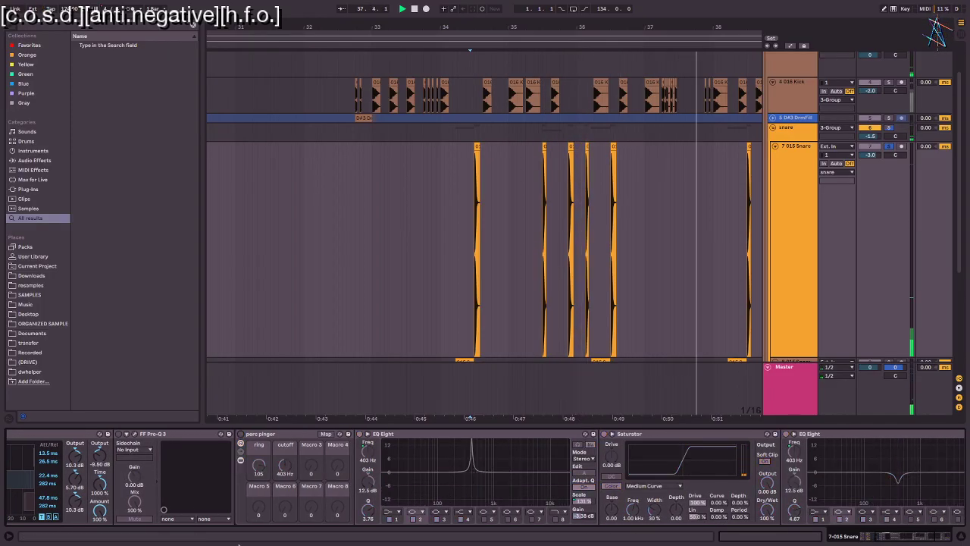
scroll(159, 506, left, 2)
scroll(159, 506, left, 1)
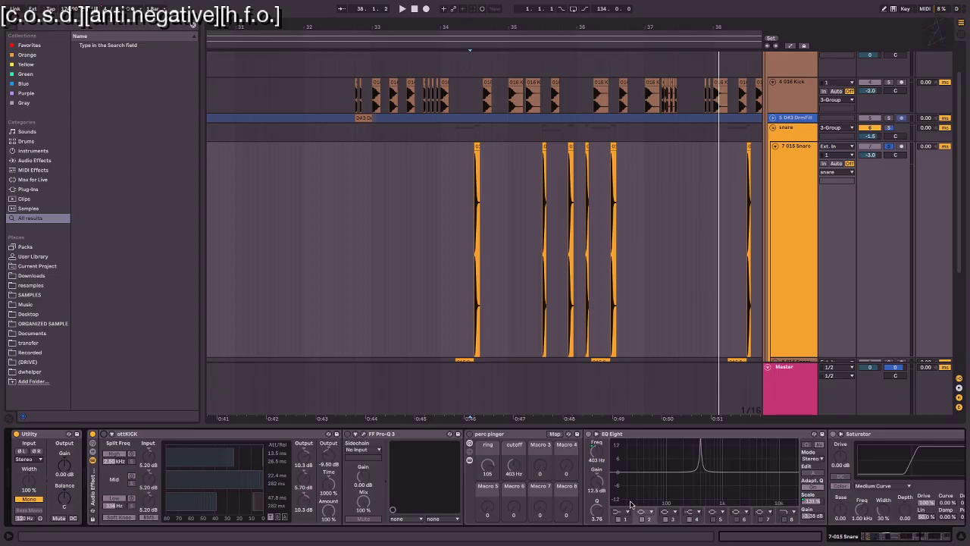
scroll(630, 505, right, 4)
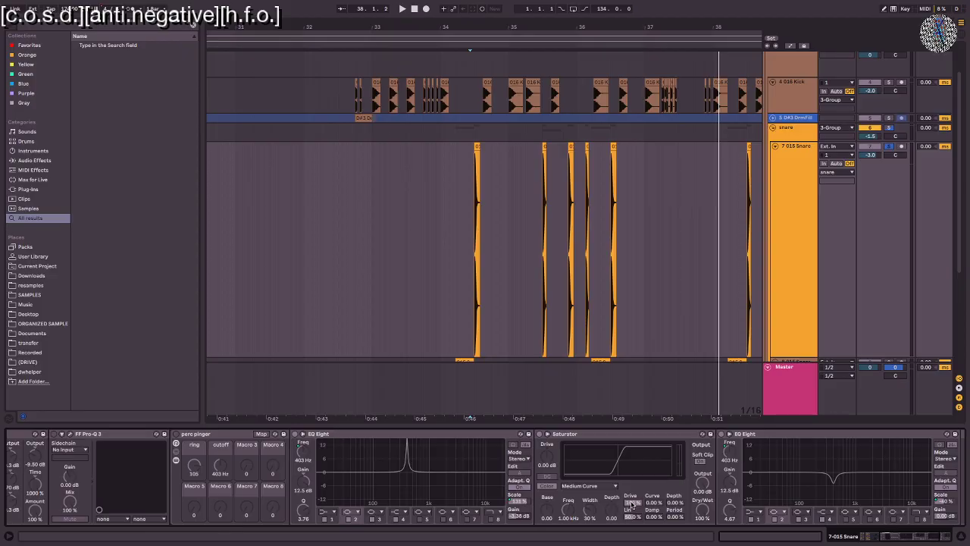
Step: Enable the perc pinger rack in the snare chain and replay the snare
click(176, 434)
key(space)
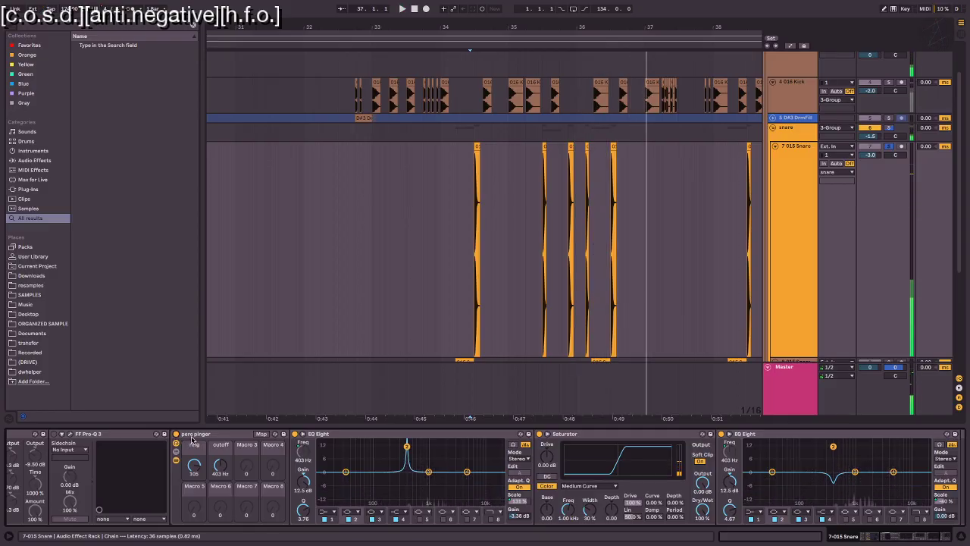
Step: Search the browser for "ott" and select the OTT.adv preset
scroll(191, 438, left, 5)
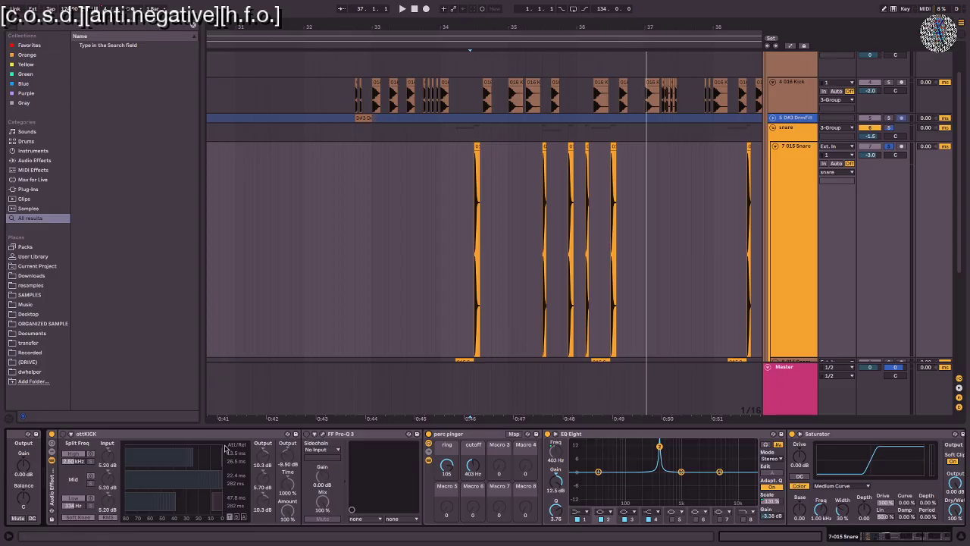
click(139, 434)
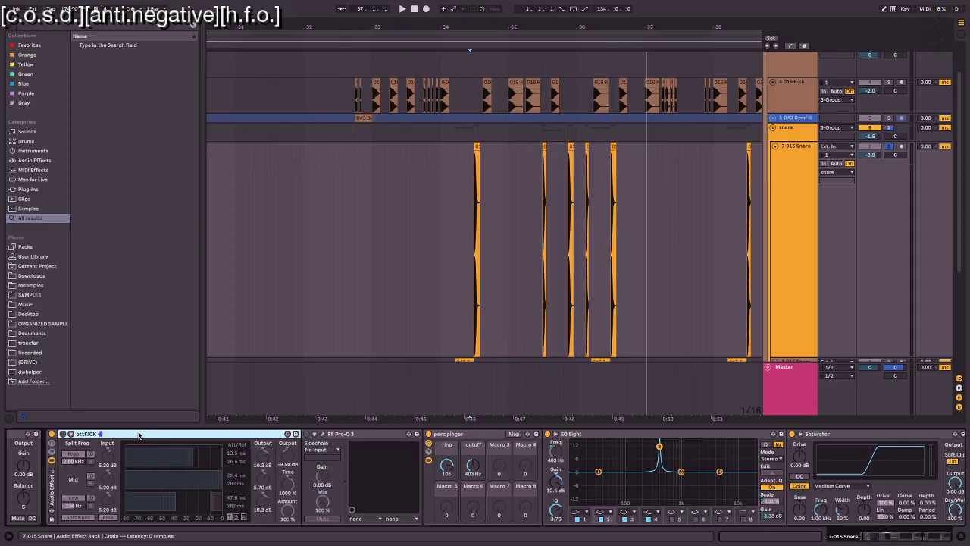
text(ott)
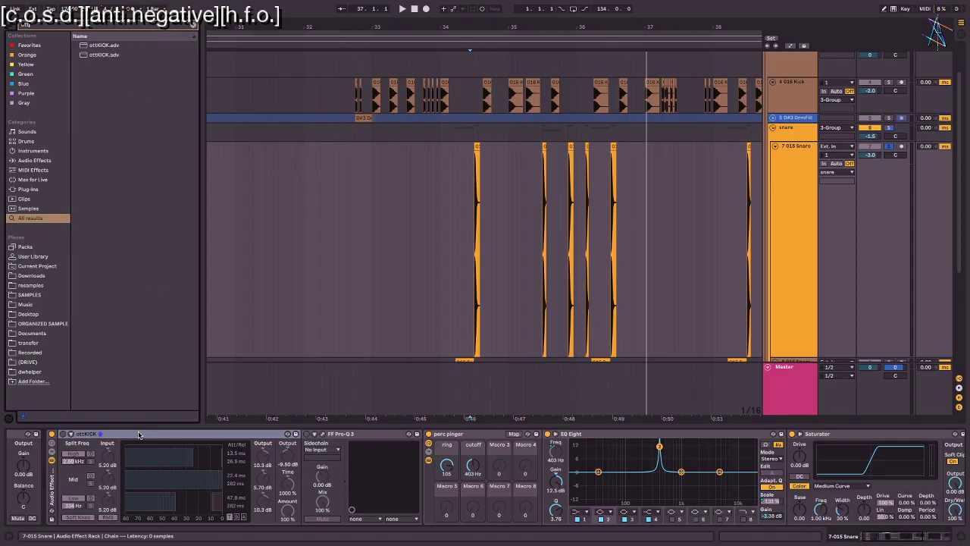
click(118, 47)
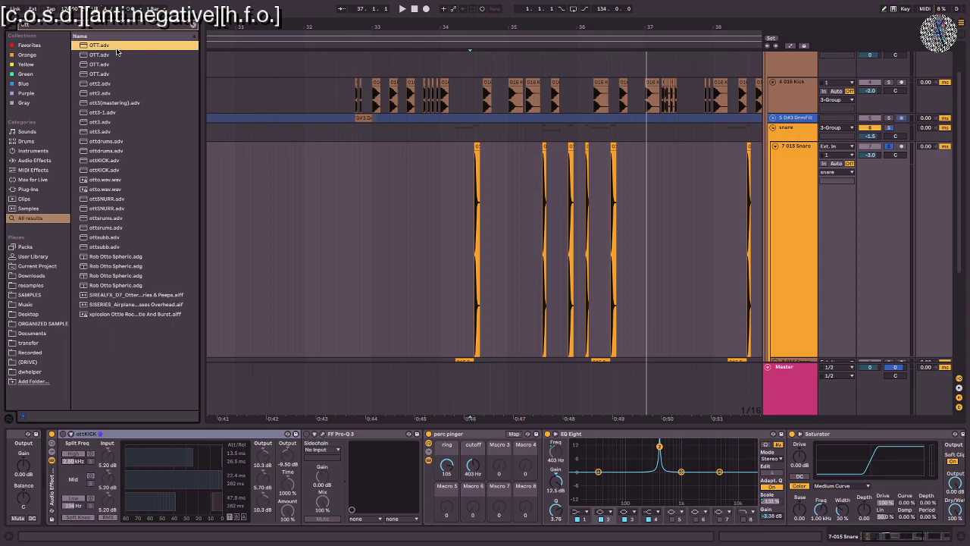
key(ctrl+a)
shift+click(105, 73)
Step: Try loading OTT.adv in place of ottKICK, and undo the replacement
double_click(105, 47)
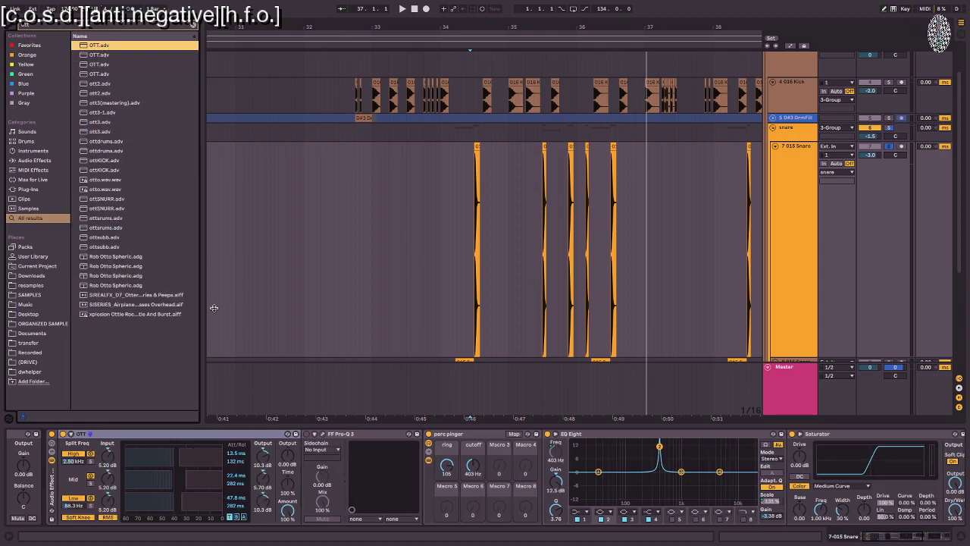
key(ctrl+z)
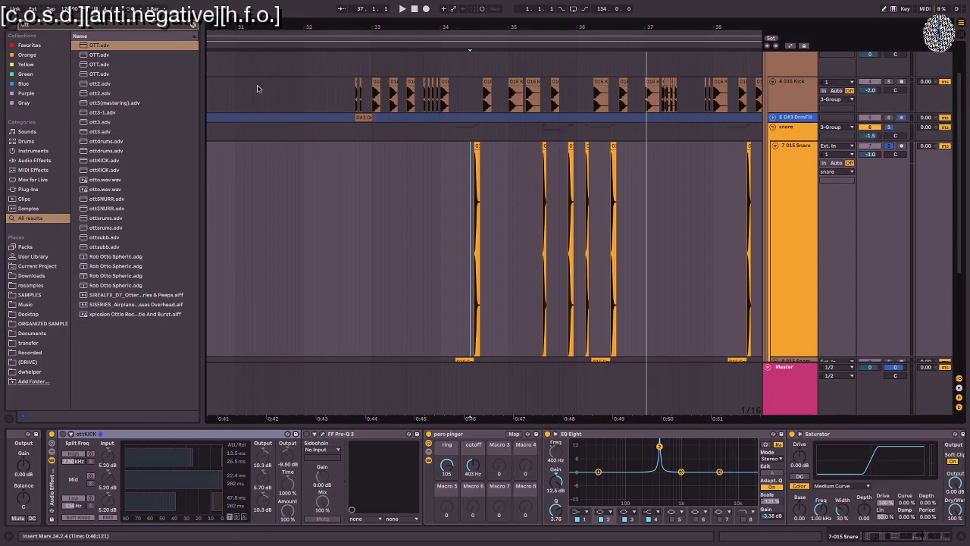
Step: Insert the OTT.adv preset into the snare chain between ottKICK and FF Pro-Q 3
click(76, 45)
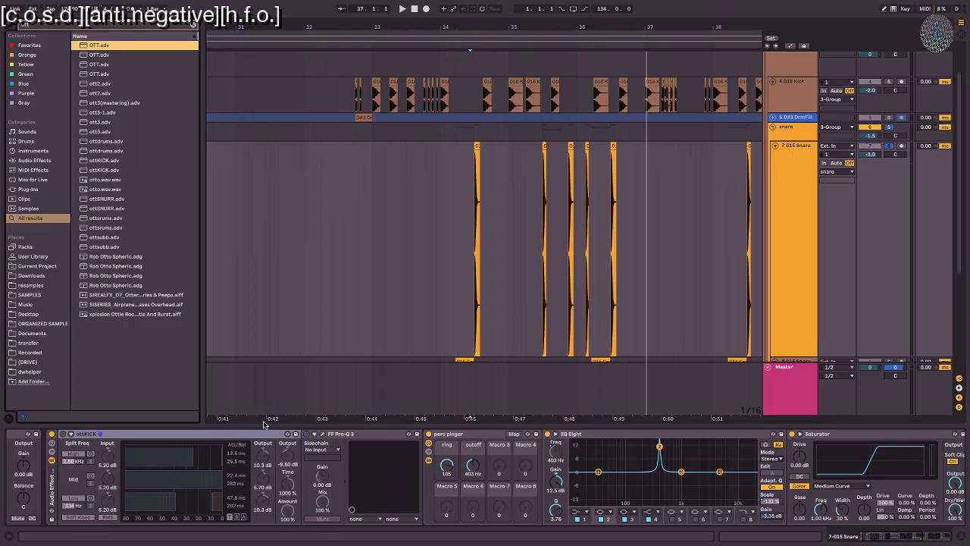
click(362, 433)
drag(99, 46, 298, 508)
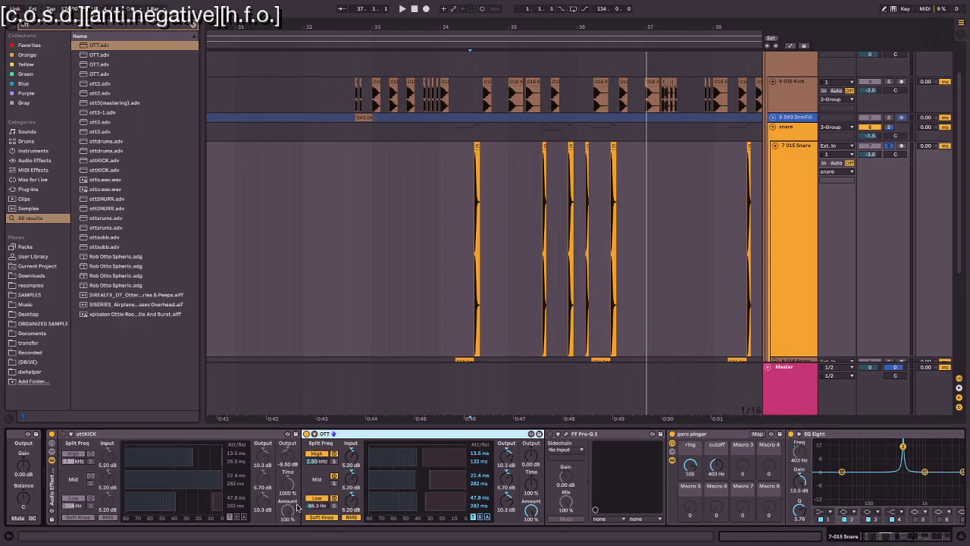
click(253, 447)
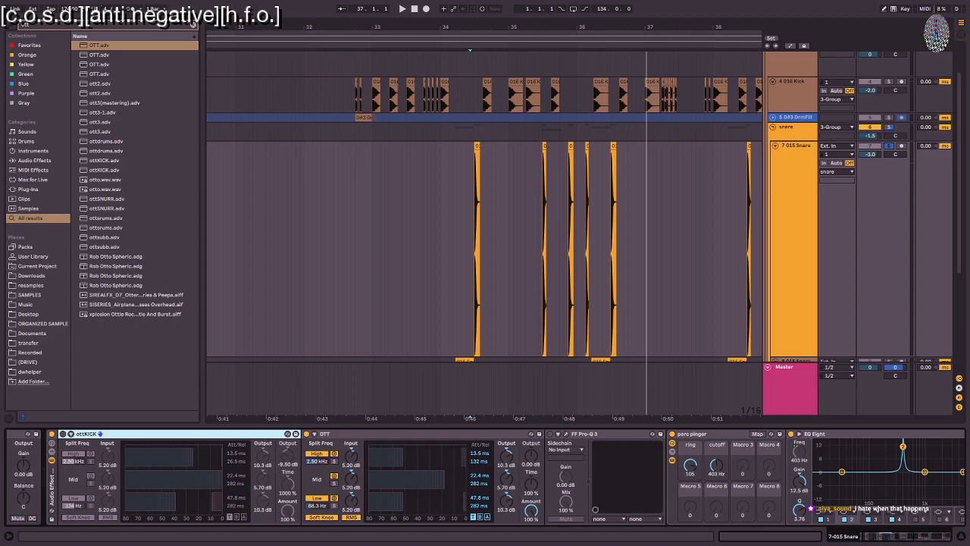
Step: Set OTT's time to 1000%, compare it bypassed and enabled during playback, and lower its output to about -6 dB
click(530, 491)
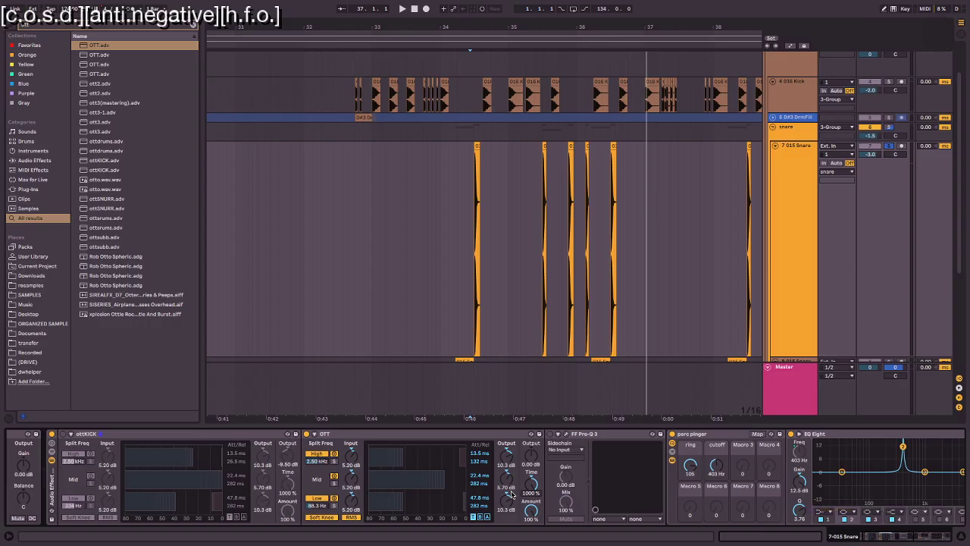
key(space)
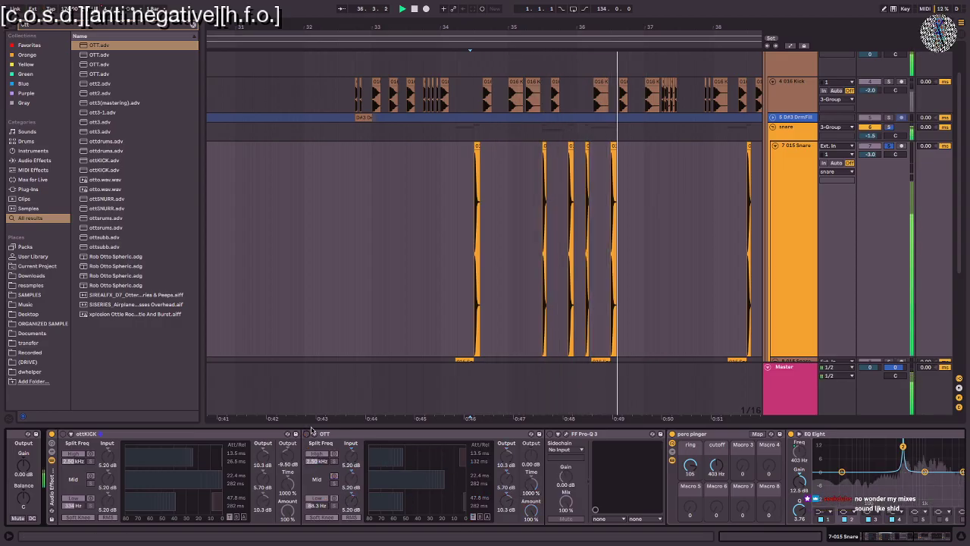
click(306, 433)
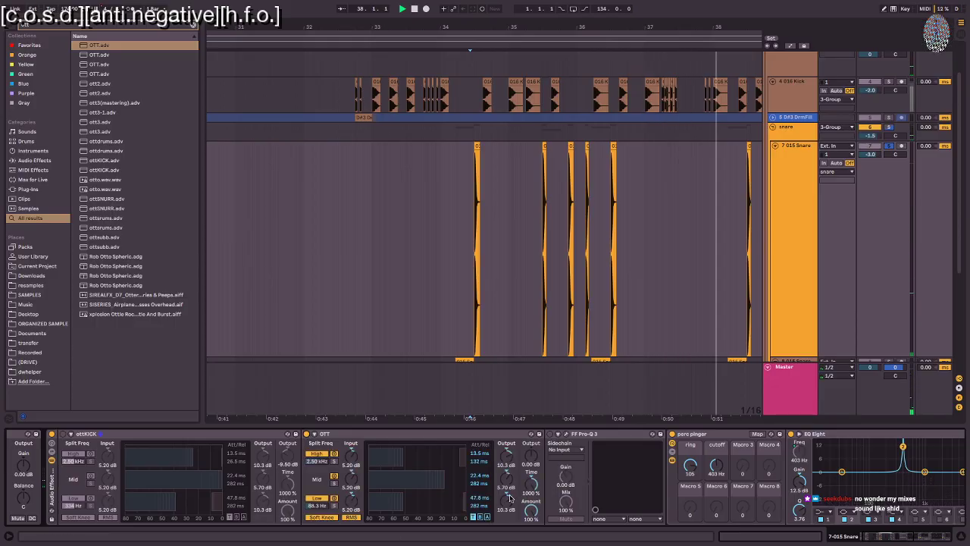
drag(532, 473, 532, 499)
key(space)
Step: Sweep OTT's low split frequency and set it to about 400 Hz
drag(323, 504, 323, 495)
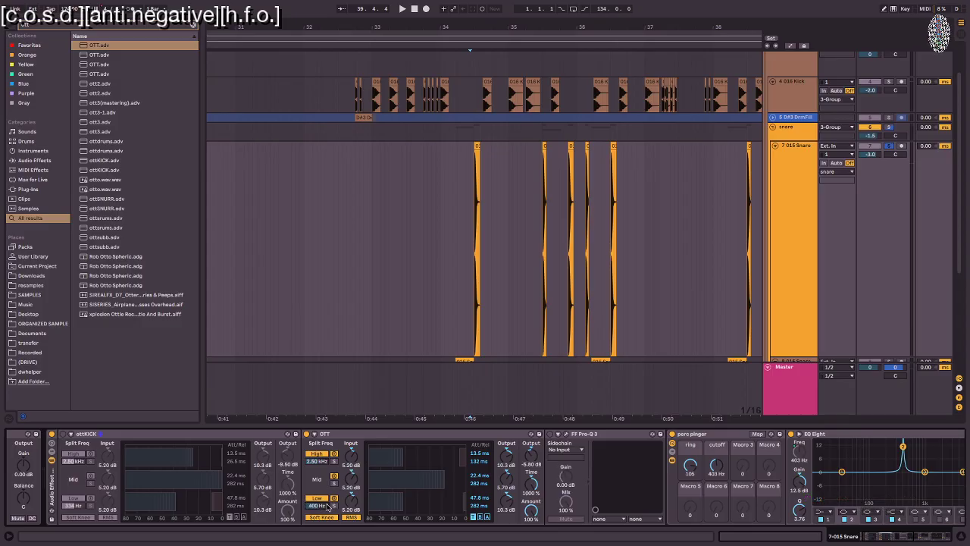
scroll(317, 506, up, 3)
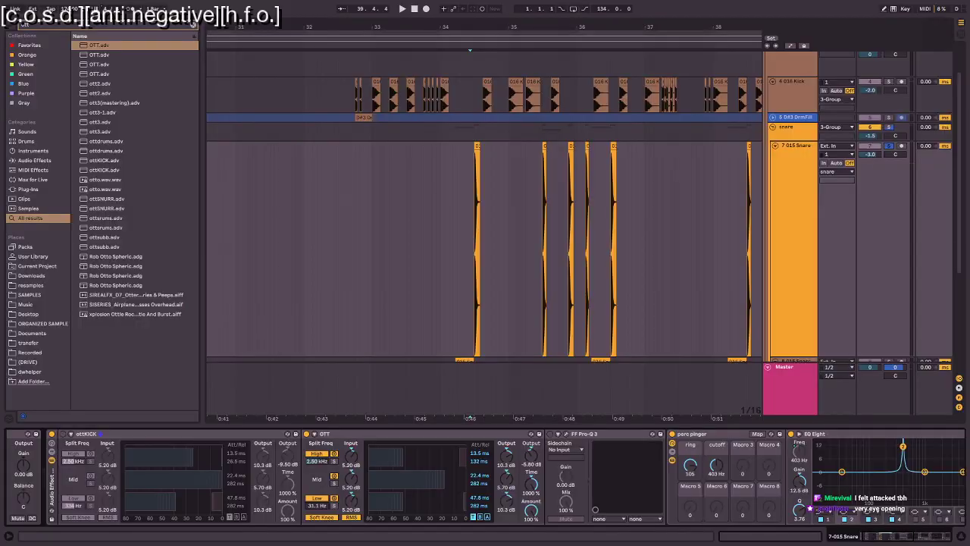
drag(317, 505, 317, 515)
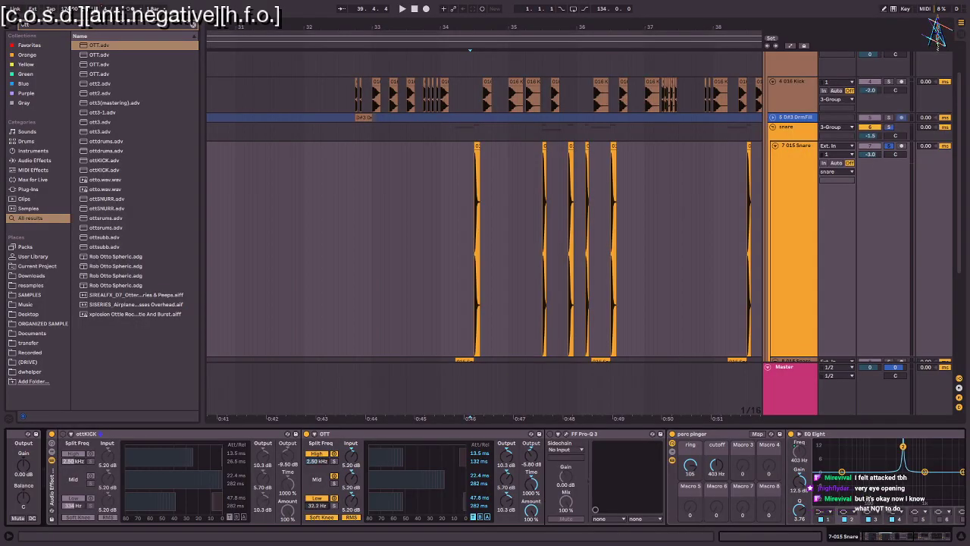
drag(313, 506, 313, 491)
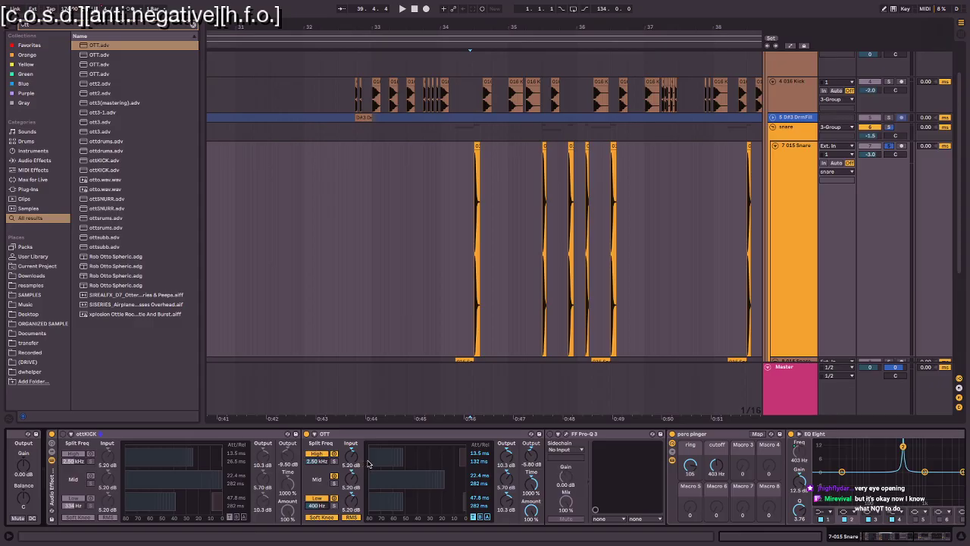
Step: Set OTT's mid-band attack to 9.60 ms and release to 144 ms while replaying the snare
key(space)
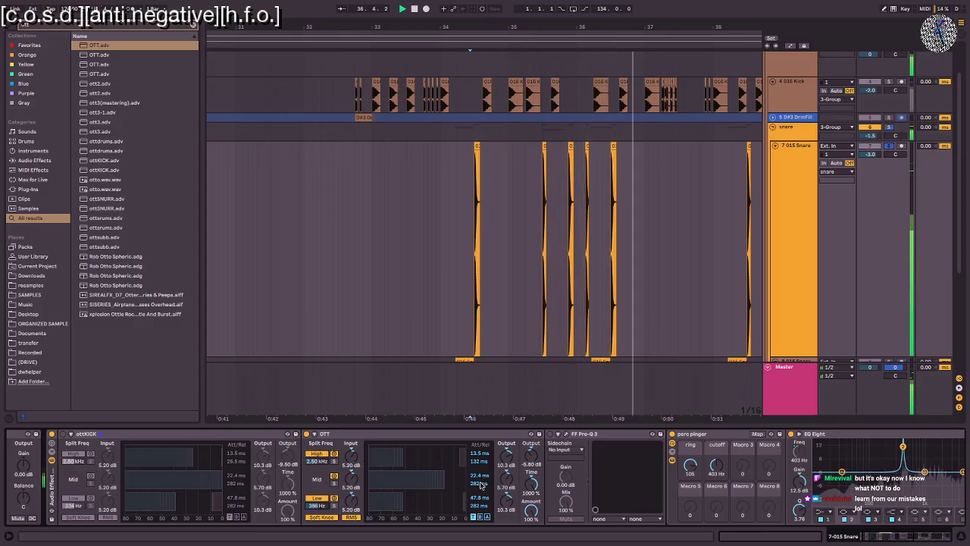
drag(480, 483, 479, 491)
key(space)
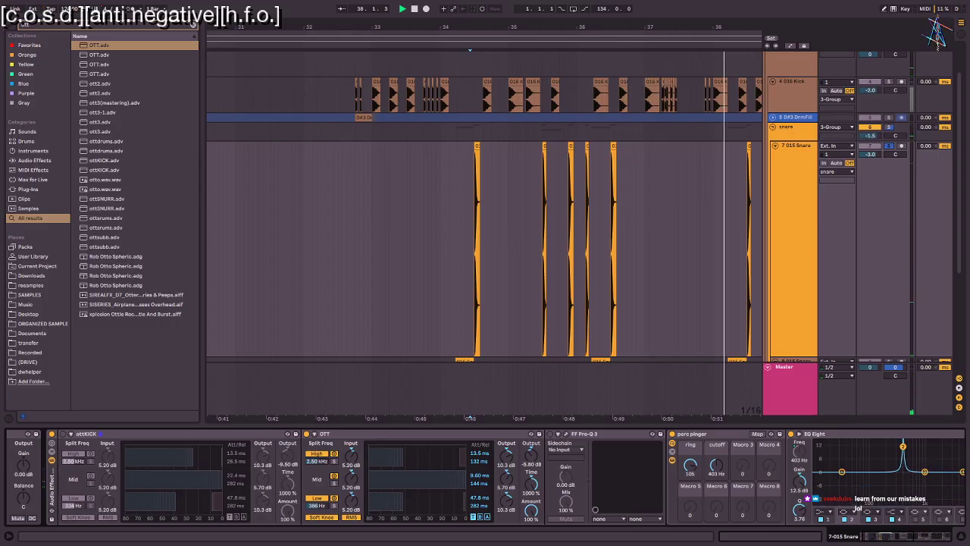
Step: Try a reduced OTT amount and replay the snare to compare it with the full amount
drag(531, 510, 531, 541)
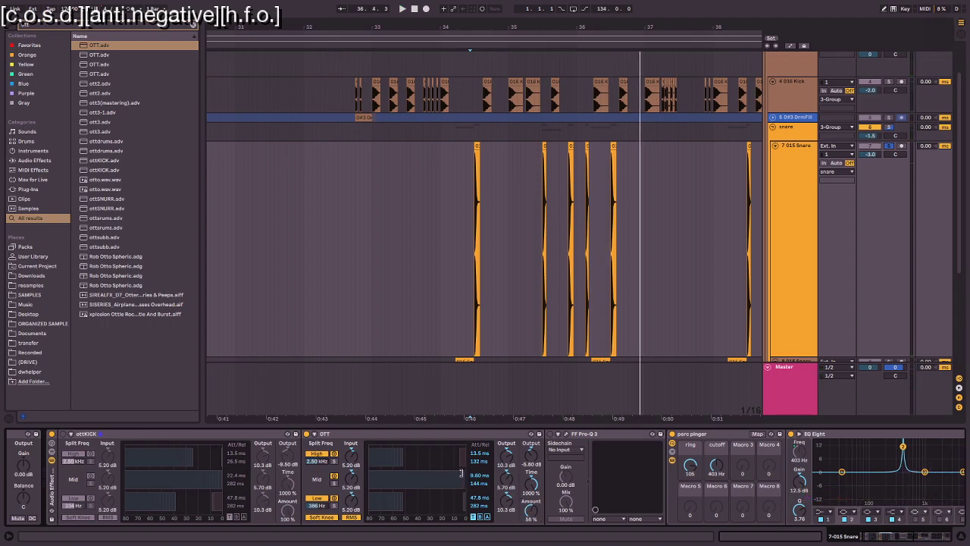
key(space)
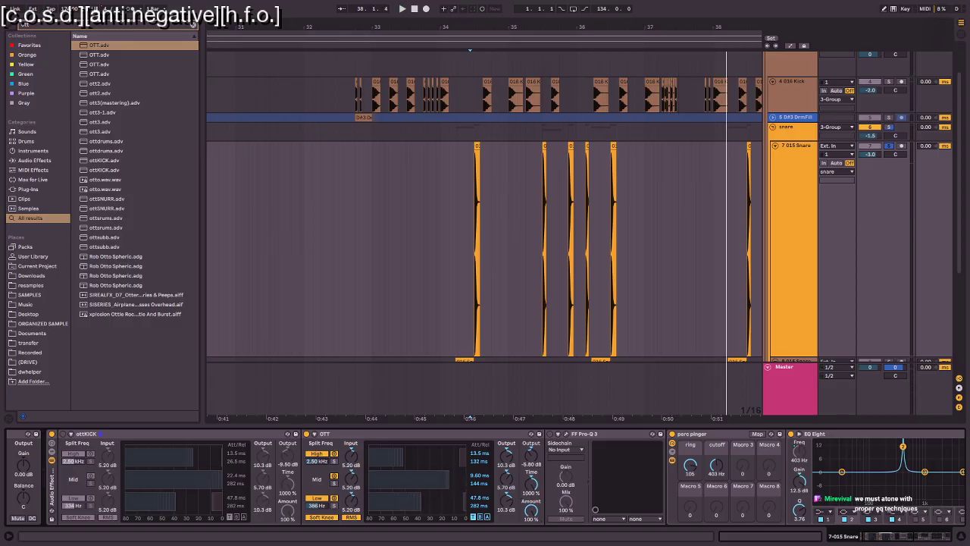
key(space)
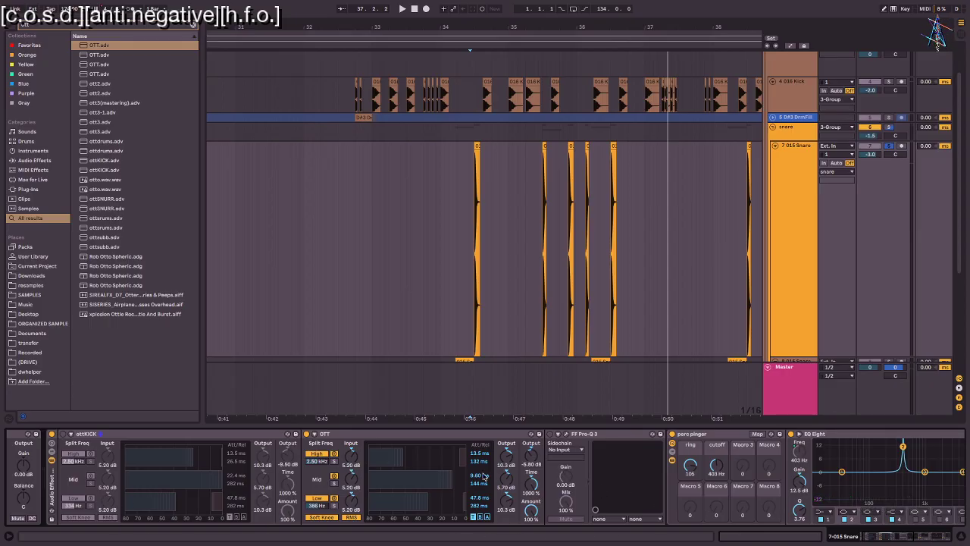
Step: Delete the narrow boost band in the snare's FF Pro-Q 3 and close the plug-in window
click(566, 434)
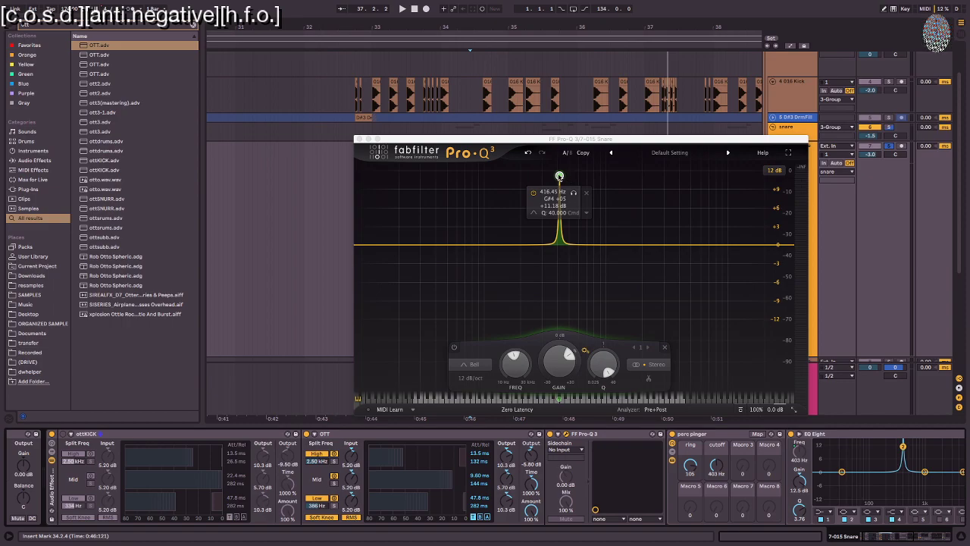
right_click(559, 177)
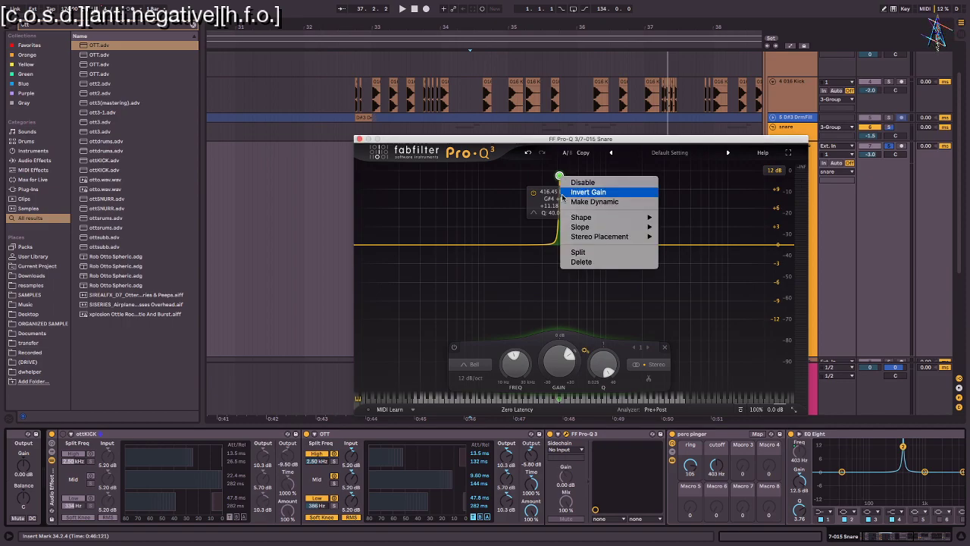
click(580, 262)
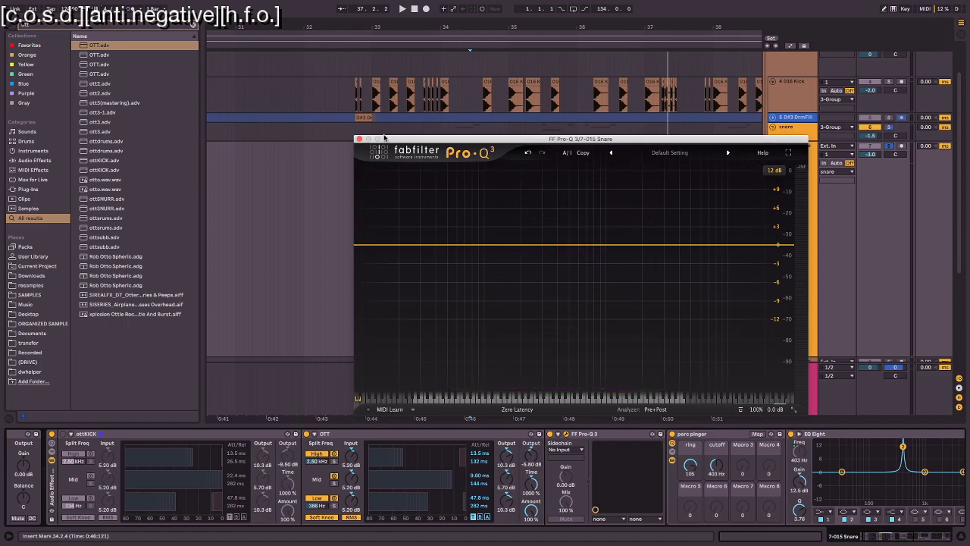
click(359, 140)
Step: Collapse the perc pinger rack and move FF Pro-Q 3 directly after it in the snare chain
scroll(584, 447, right, 5)
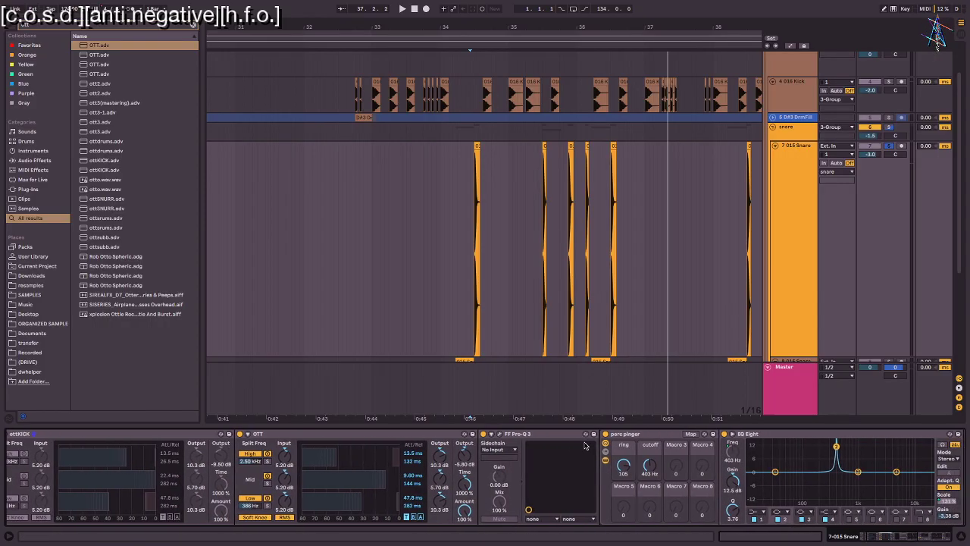
scroll(578, 443, right, 1)
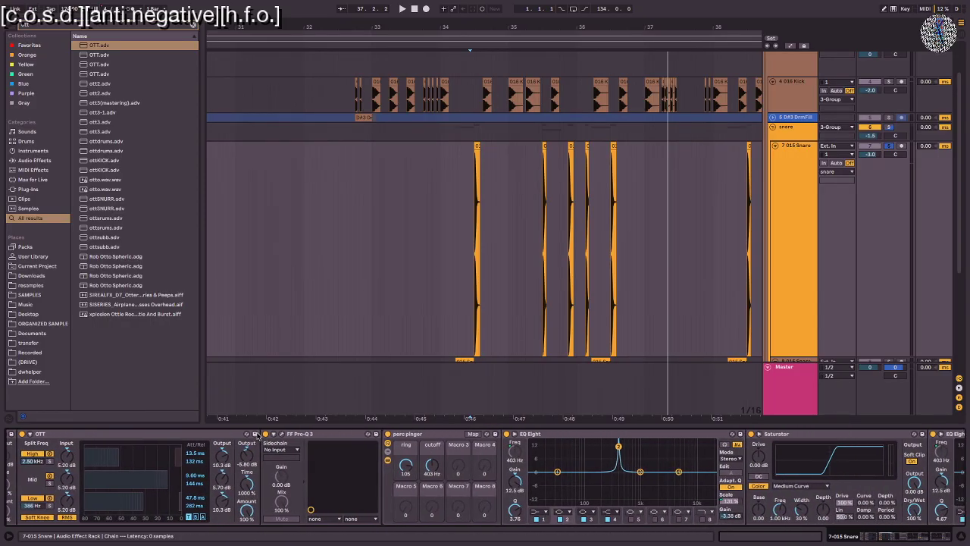
scroll(409, 438, right, 5)
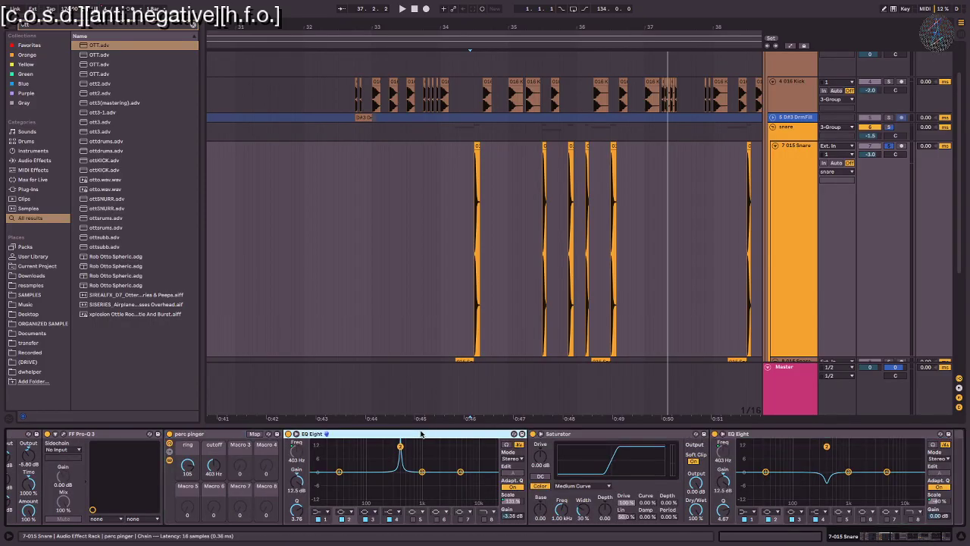
double_click(222, 437)
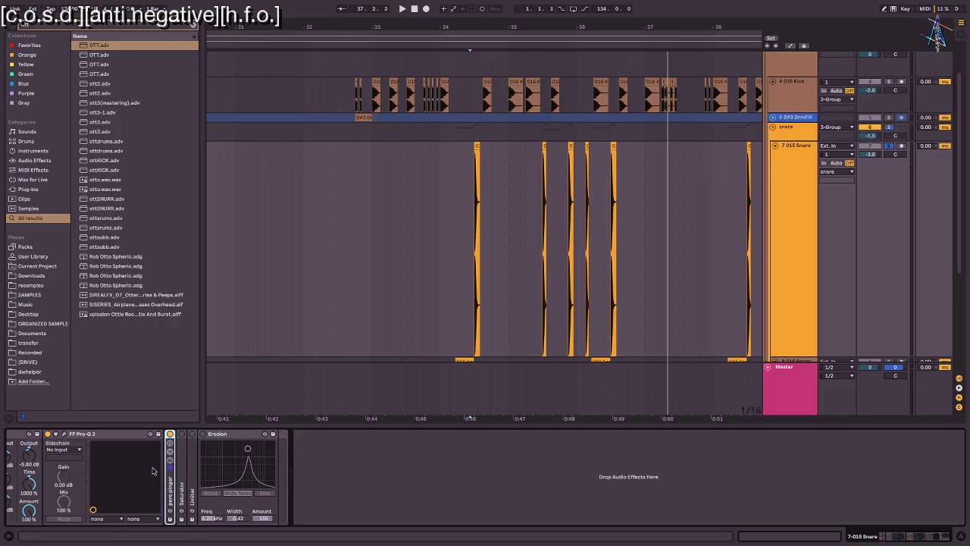
drag(106, 437, 179, 458)
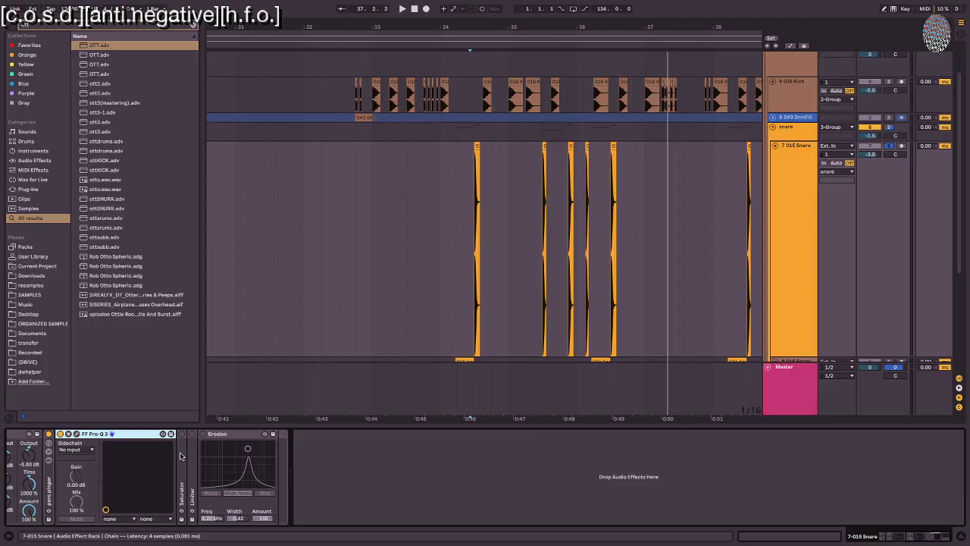
Step: Clear the browser's search text
scroll(181, 453, left, 6)
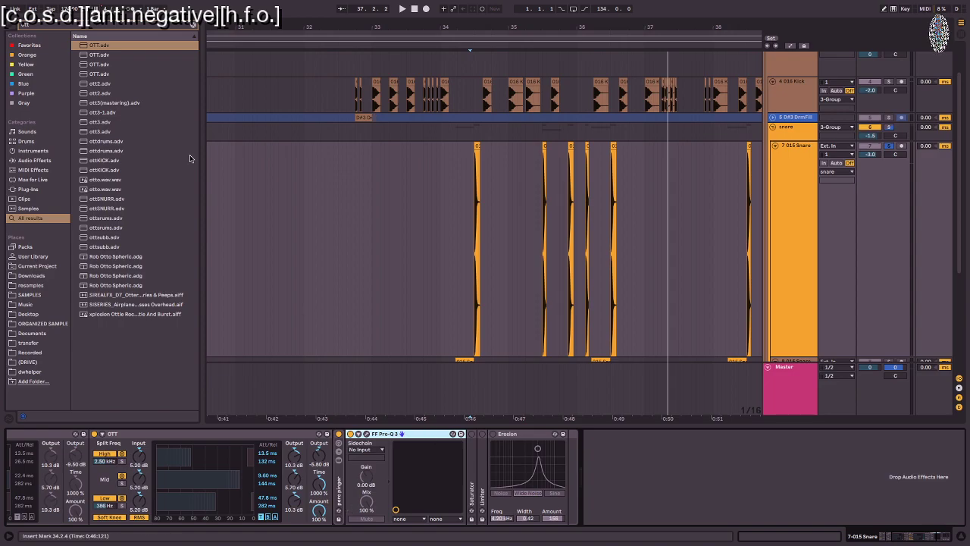
mouse_move(160, 30)
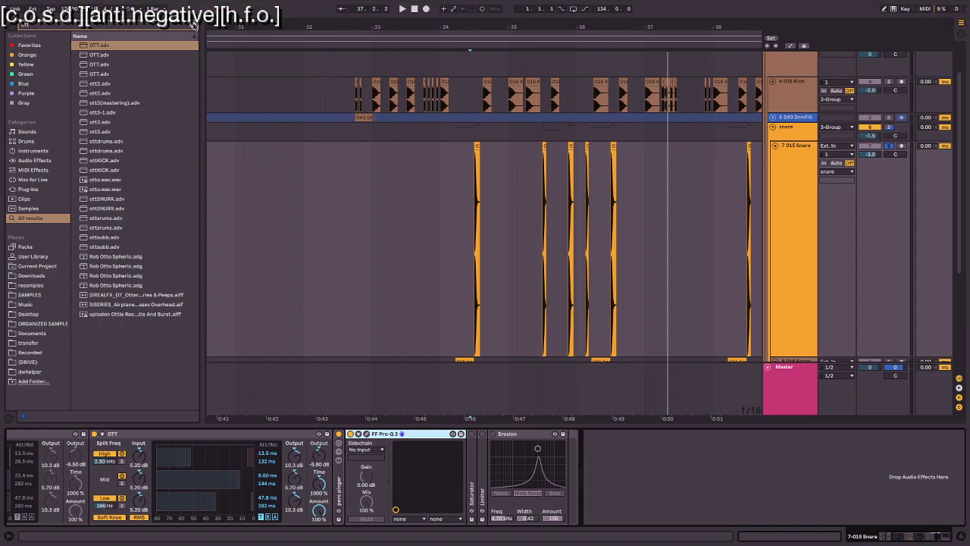
click(193, 25)
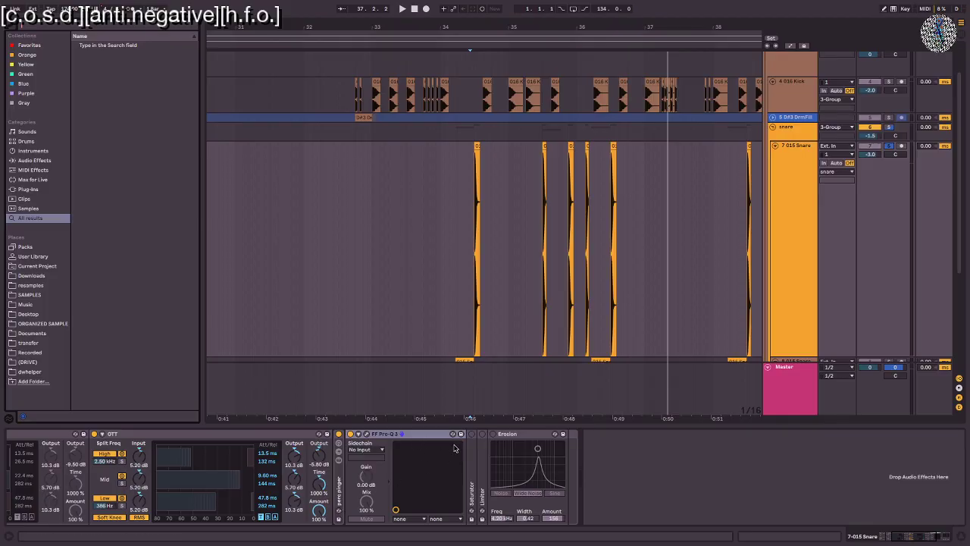
Step: Open the snare's FF Pro-Q 3, add a bell boost of about 6 dB in the low mids, and start playback
click(367, 435)
drag(552, 245, 554, 209)
key(space)
Step: Add a second Pro-Q 3 band, change its shape to Low Cut, and set its frequency to about 134 Hz
drag(493, 243, 473, 294)
scroll(454, 285, up, 5)
click(389, 364)
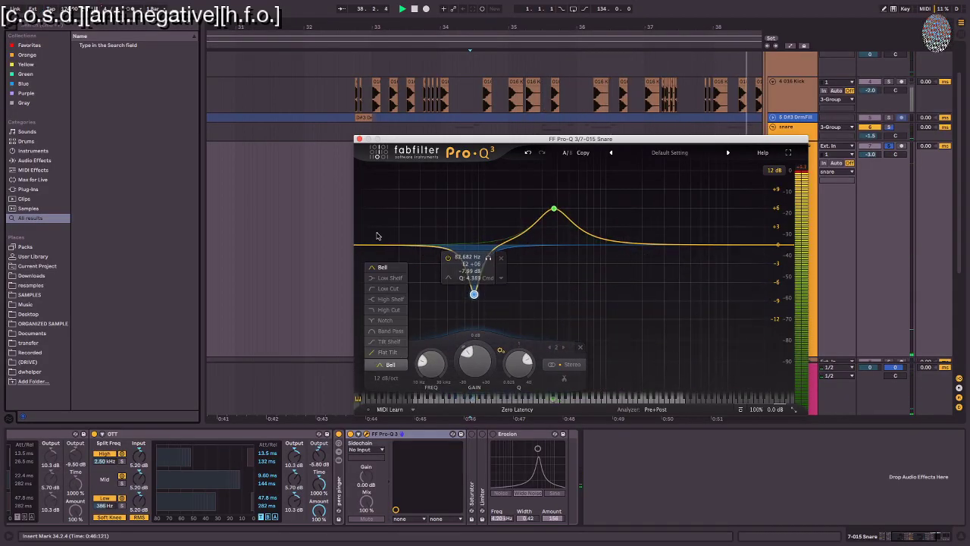
click(399, 294)
drag(467, 221, 501, 234)
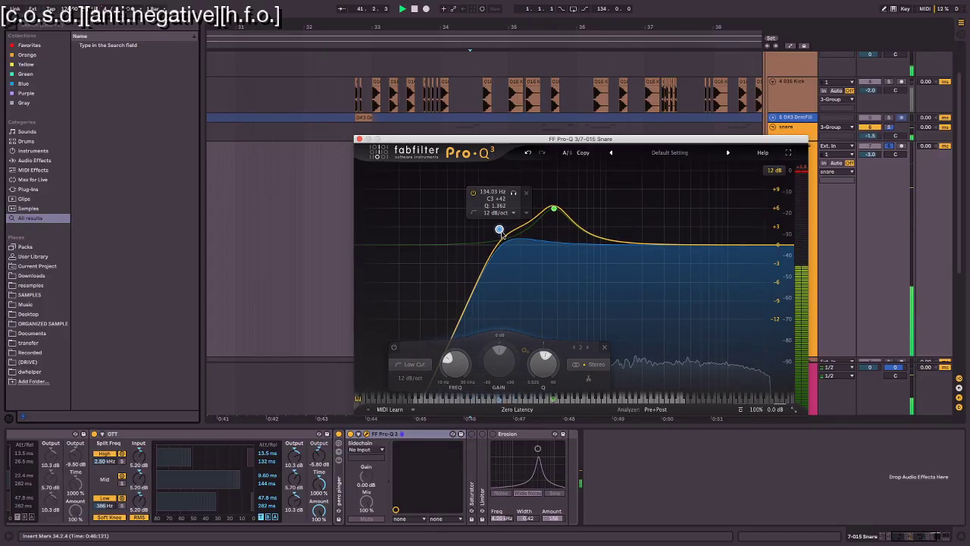
Step: Shift the Pro-Q 3 bell down to about 265 Hz with just under 3 dB of boost and set the low cut to about 156 Hz
drag(554, 208, 536, 225)
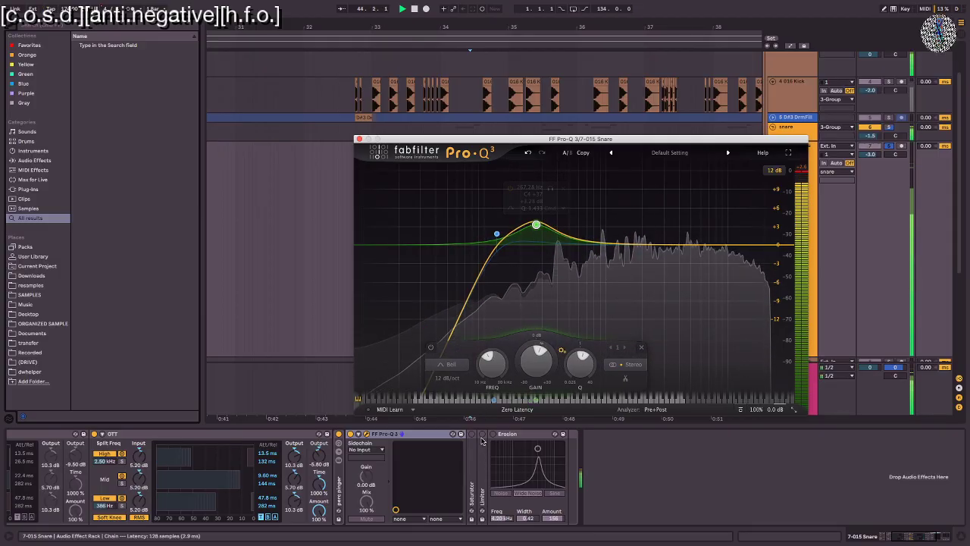
click(484, 485)
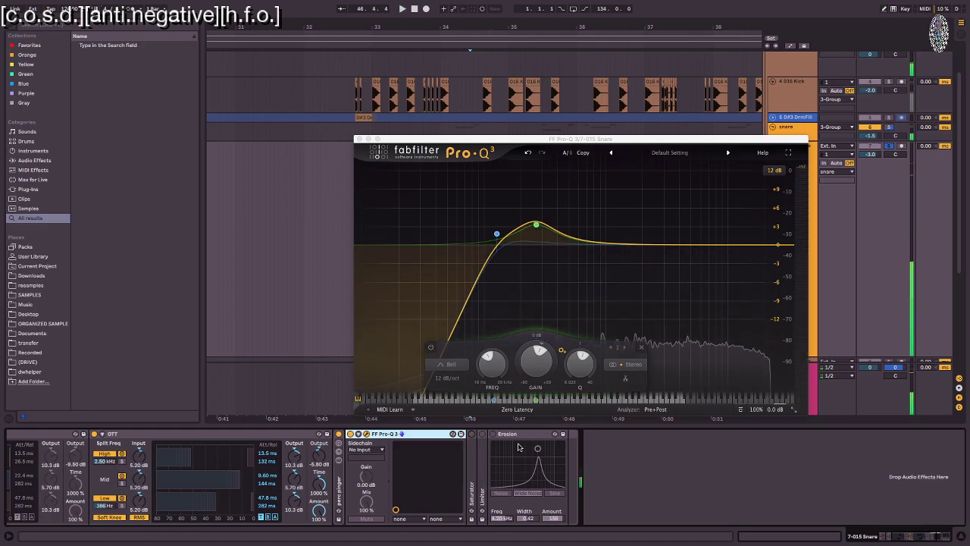
drag(498, 233, 507, 236)
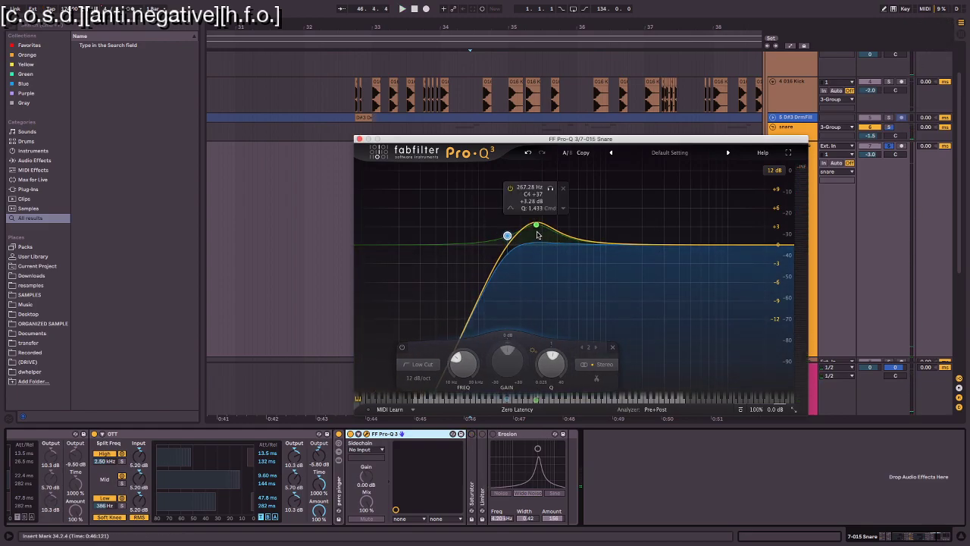
click(537, 226)
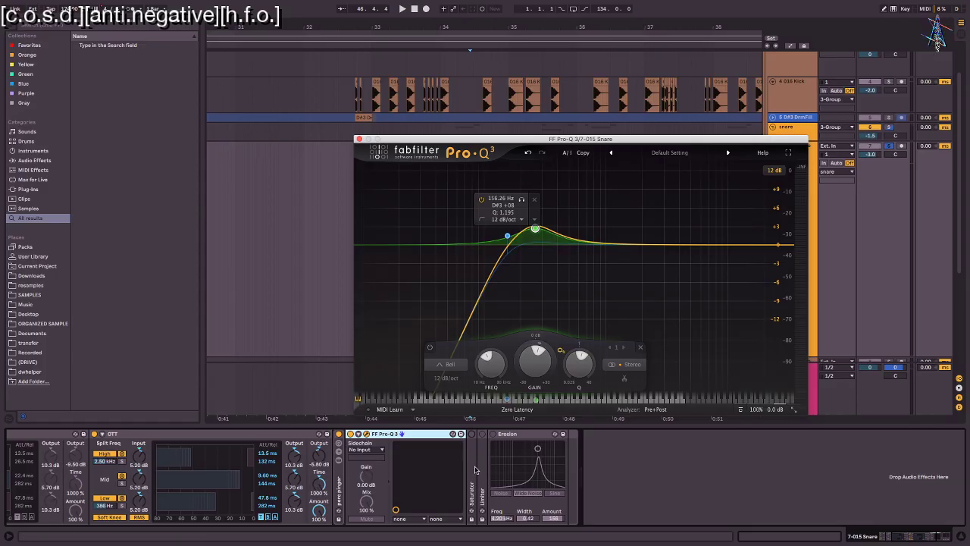
Step: Place the Saturator before FF Pro-Q 3 in the snare chain, unfold it, keep its Medium Curve type and start playback
drag(475, 470, 362, 466)
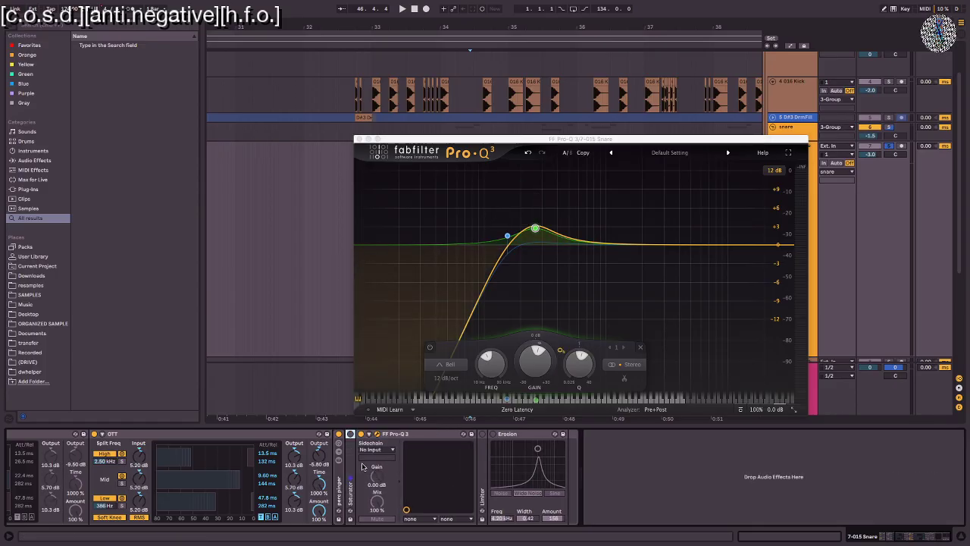
double_click(353, 470)
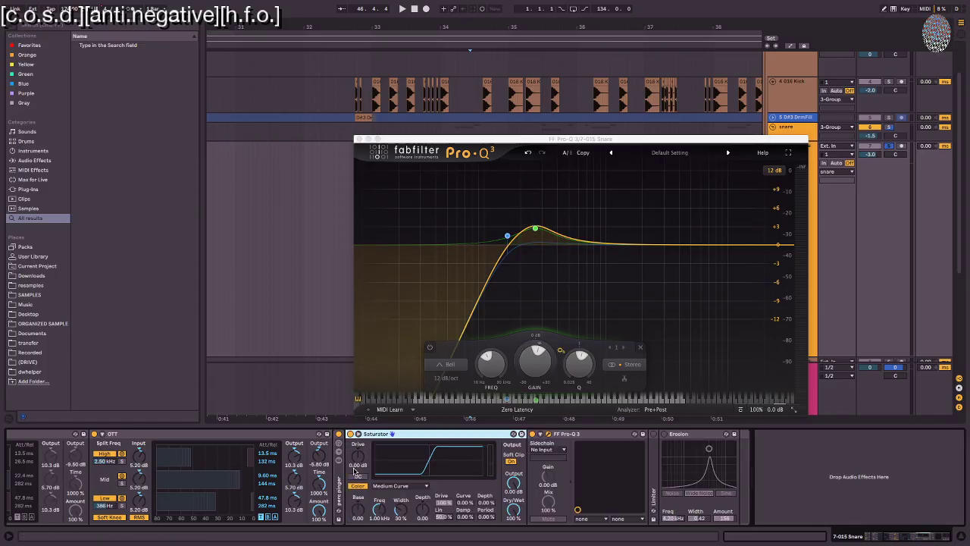
click(409, 485)
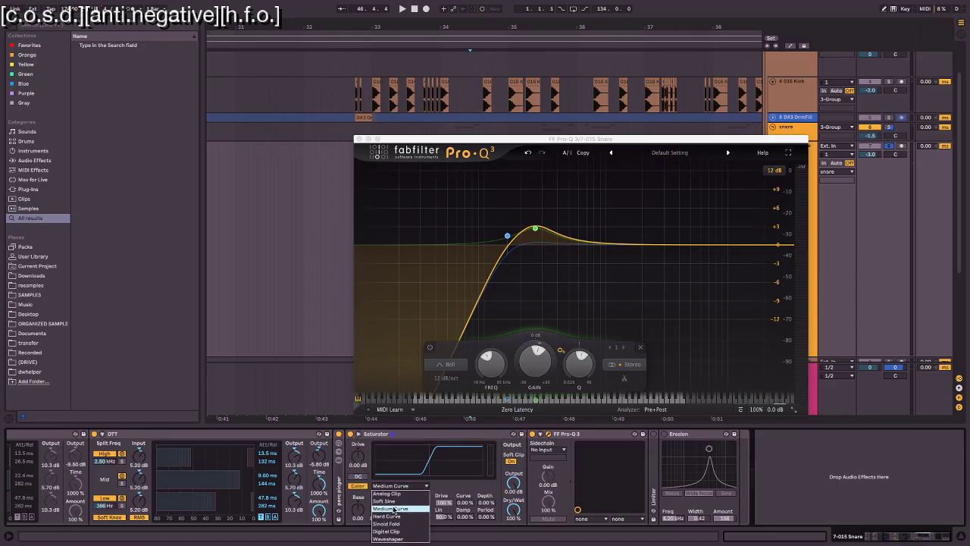
click(393, 509)
key(space)
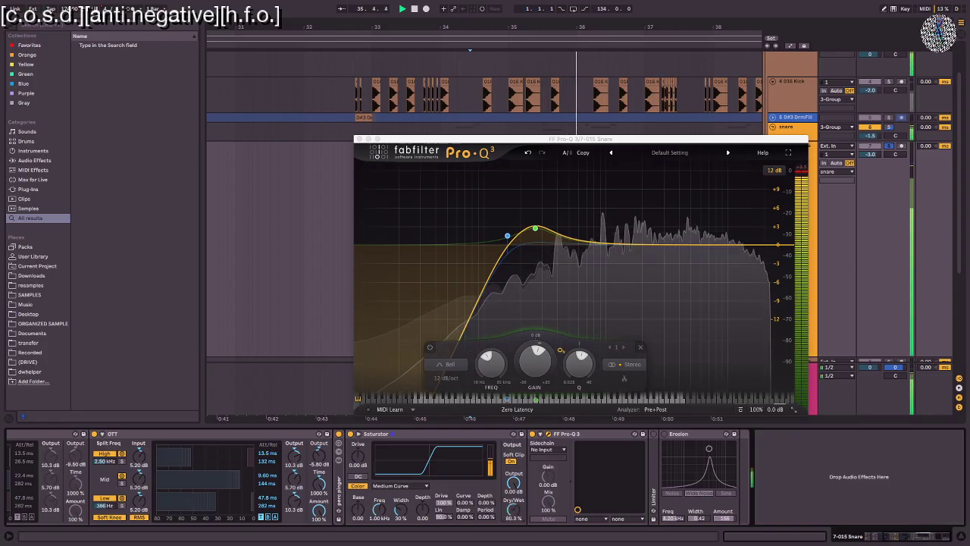
Step: Raise the low cut to about 279 Hz and add a narrow bell cut of about 4.8 dB near 494 Hz with a Q of about 9
drag(507, 236, 538, 233)
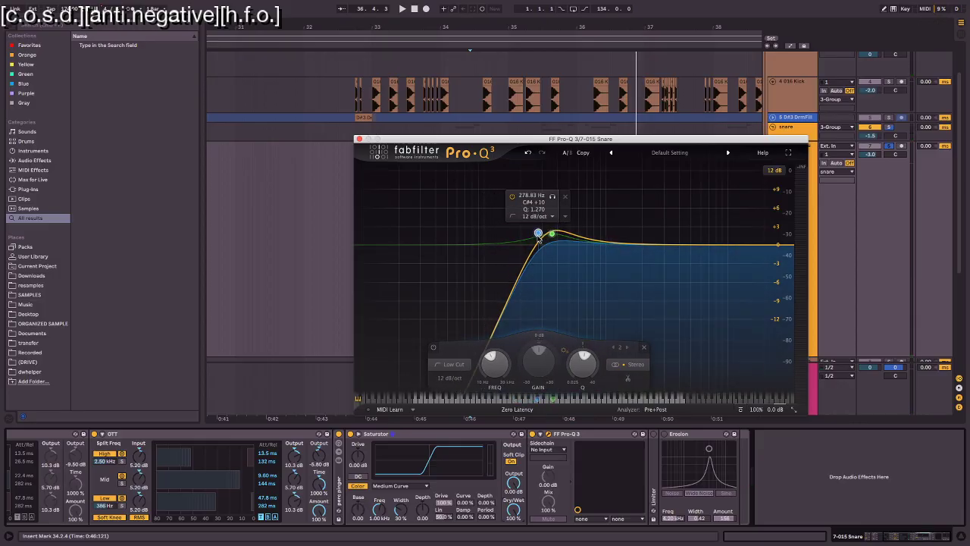
click(601, 241)
scroll(604, 244, down, 5)
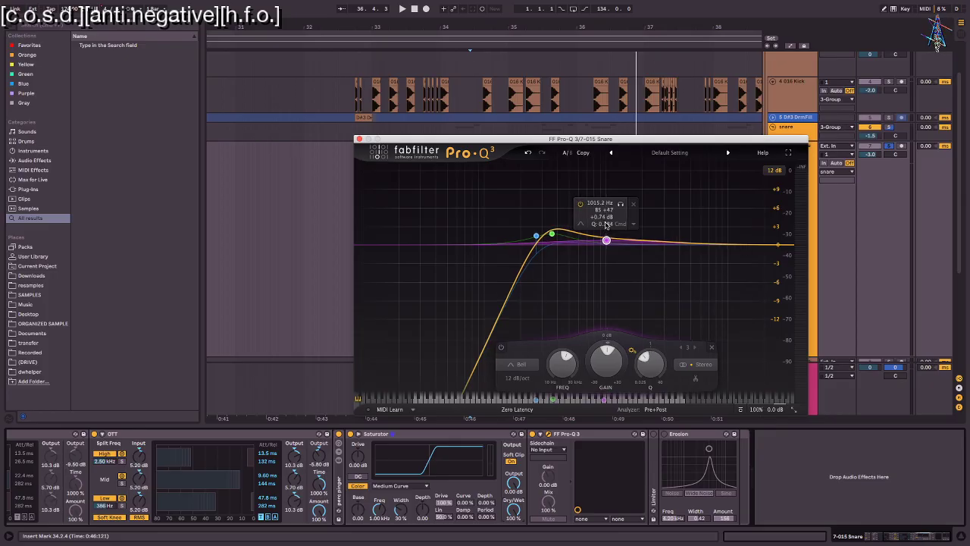
drag(598, 250, 602, 249)
scroll(602, 247, up, 5)
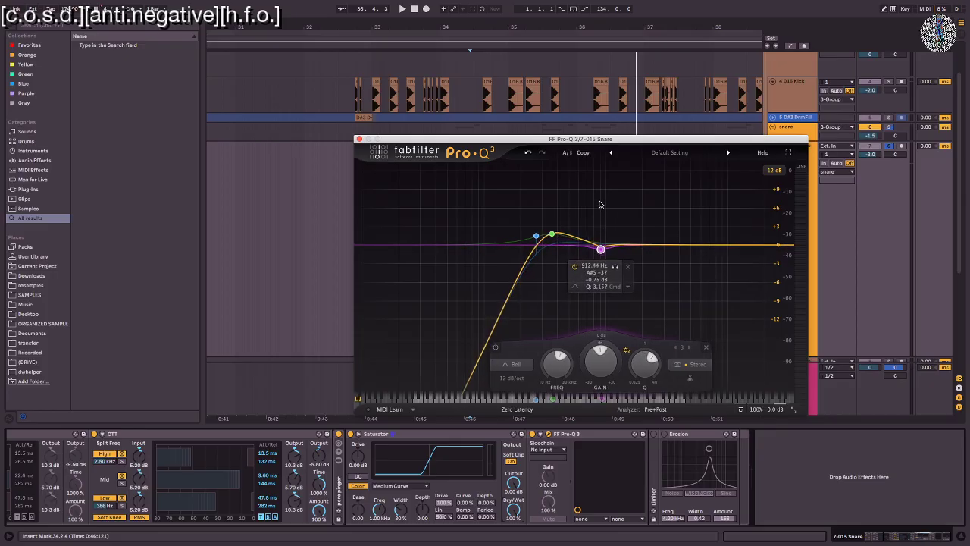
drag(591, 214, 578, 205)
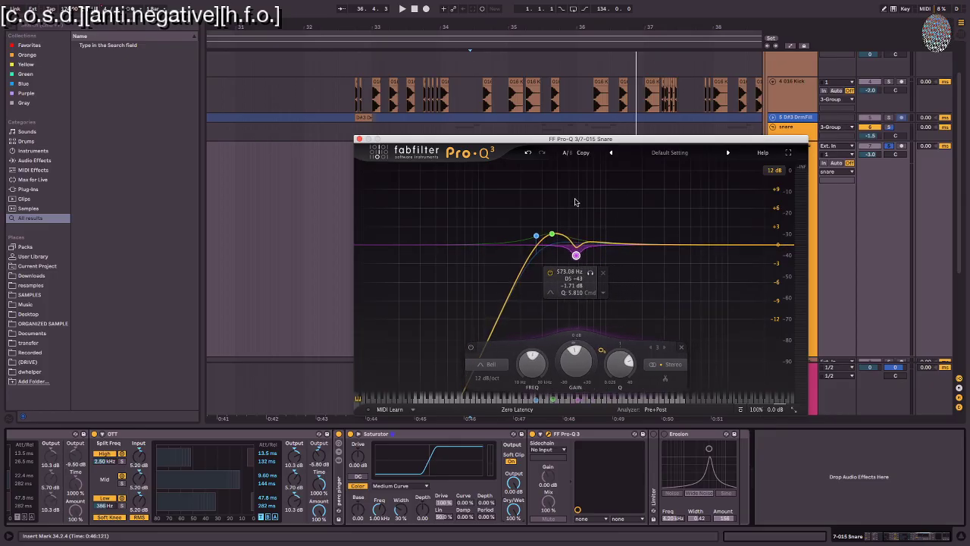
drag(571, 258, 511, 305)
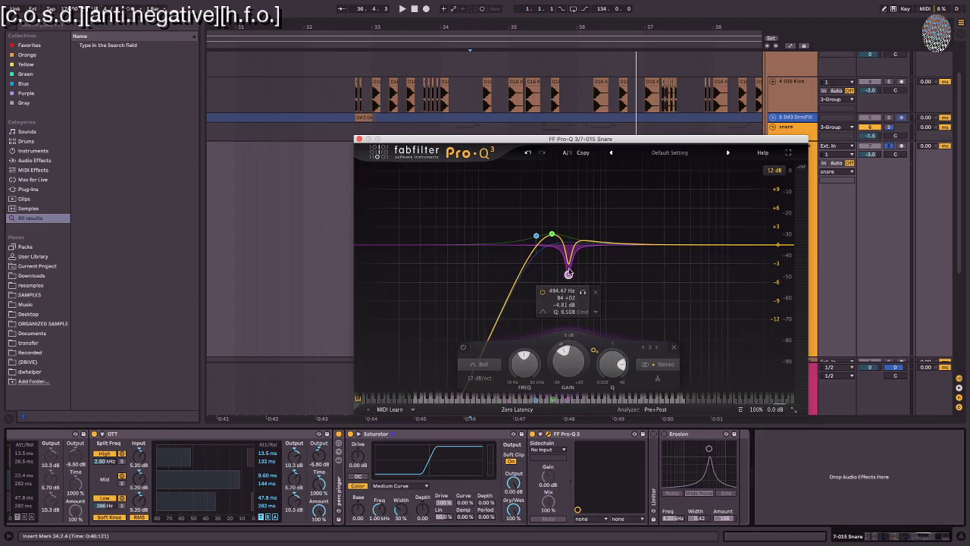
Step: Rebalance the low-mid bell and the narrow cut, auditioning in playback, to a boost slightly above 3 dB and a cut of about 6 dB near 665 Hz
mouse_move(562, 241)
mouse_down()
mouse_move(541, 199)
mouse_move(551, 235)
mouse_up()
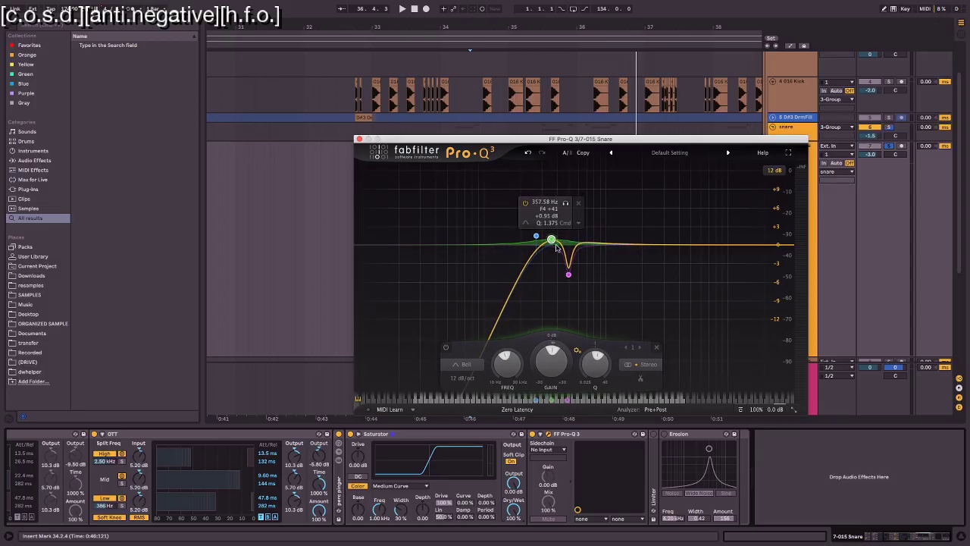
drag(581, 280, 571, 289)
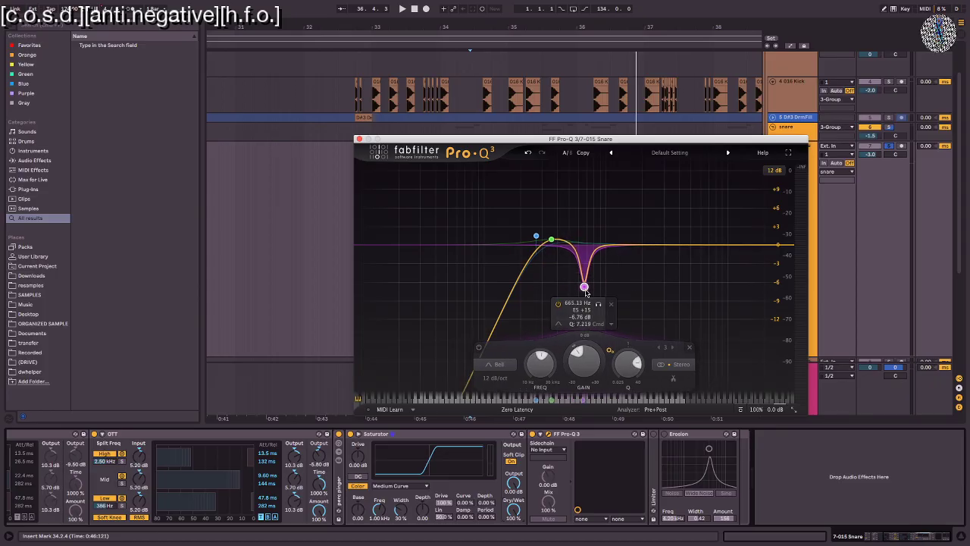
click(554, 238)
drag(581, 285, 576, 286)
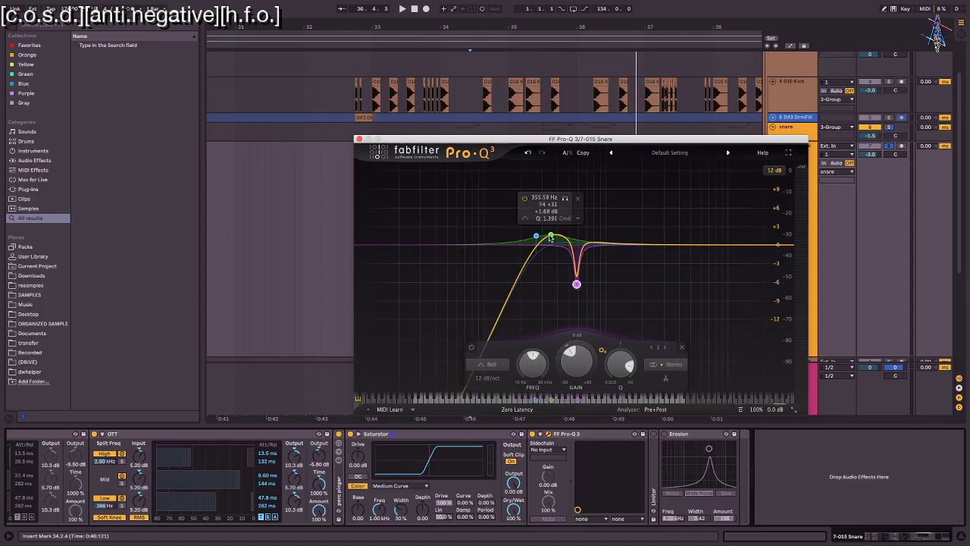
drag(547, 237, 551, 234)
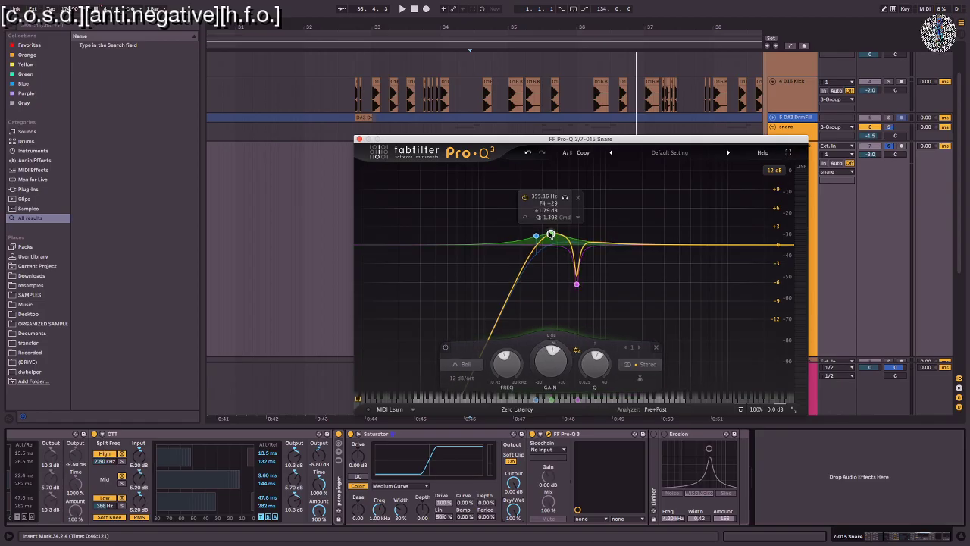
key(space)
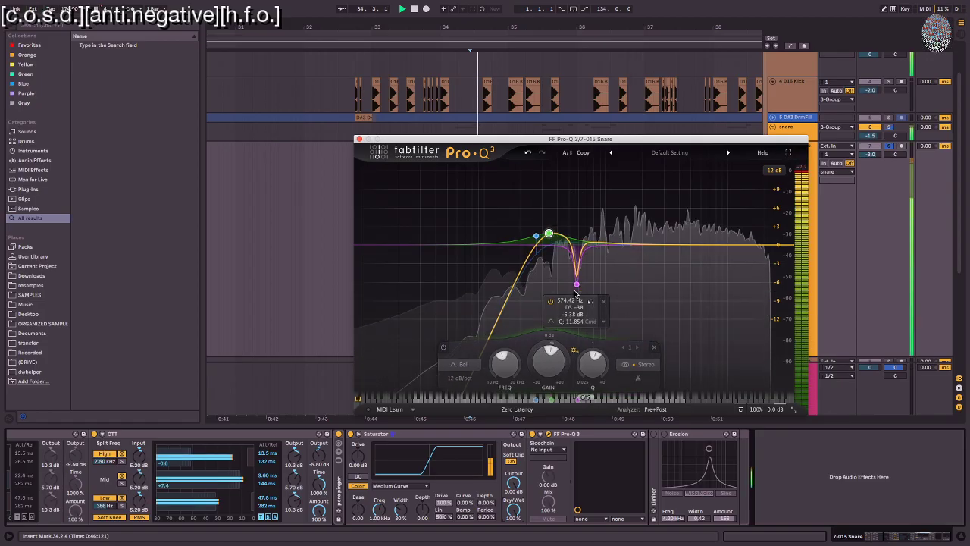
drag(548, 234, 555, 225)
drag(577, 283, 585, 288)
Step: Add a fourth bell band and shape it into a cut of about 3 dB near 1 kHz with a Q of about 4 during playback
drag(641, 244, 616, 234)
scroll(618, 234, down, 5)
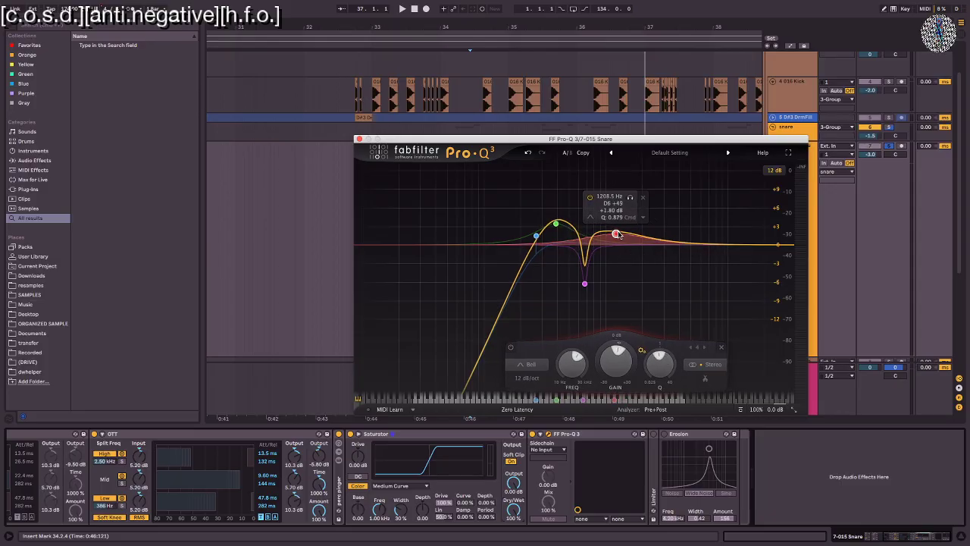
scroll(617, 234, up, 3)
key(space)
drag(617, 235, 606, 254)
scroll(607, 257, up, 4)
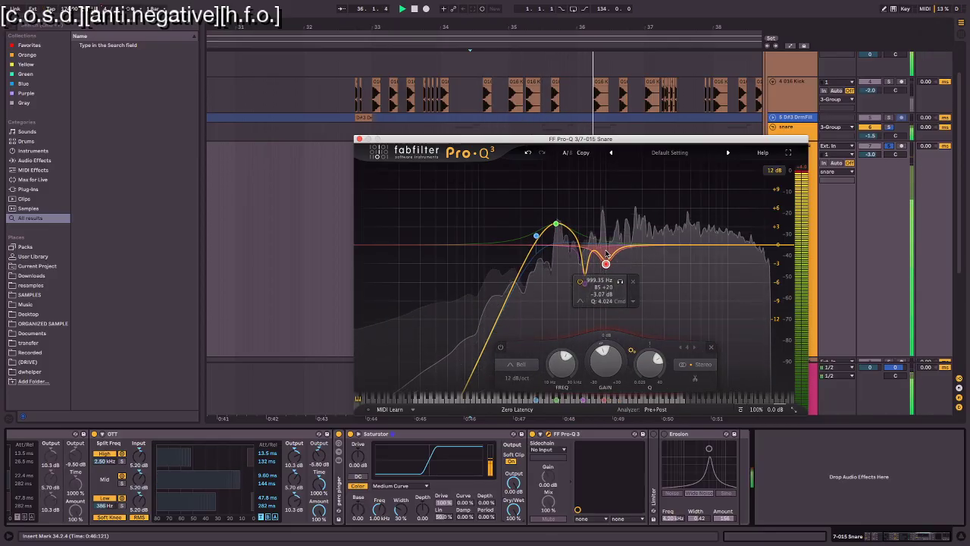
Step: Add a high shelf that lowers the top end by about 3.4 dB and adjust its frequency downward during playback
drag(717, 246, 770, 270)
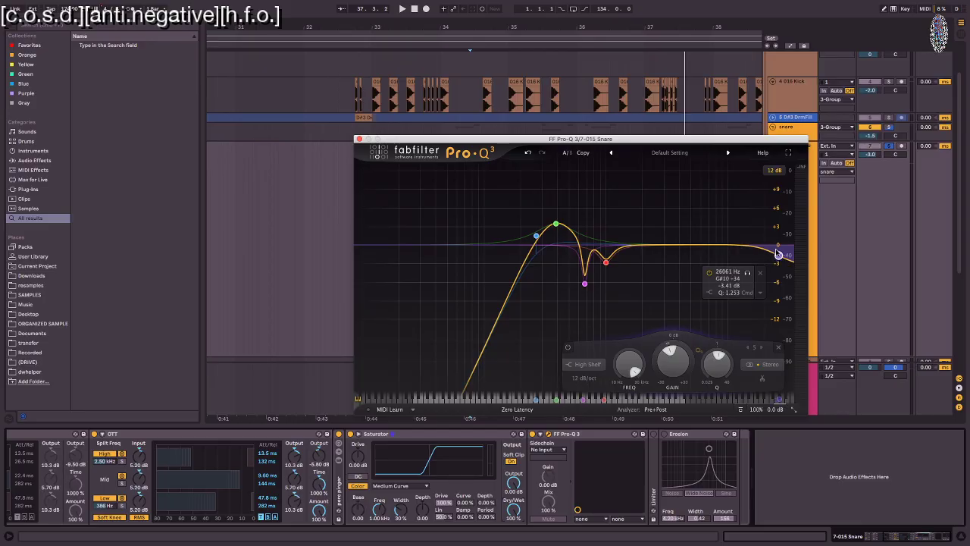
key(space)
drag(763, 255, 748, 256)
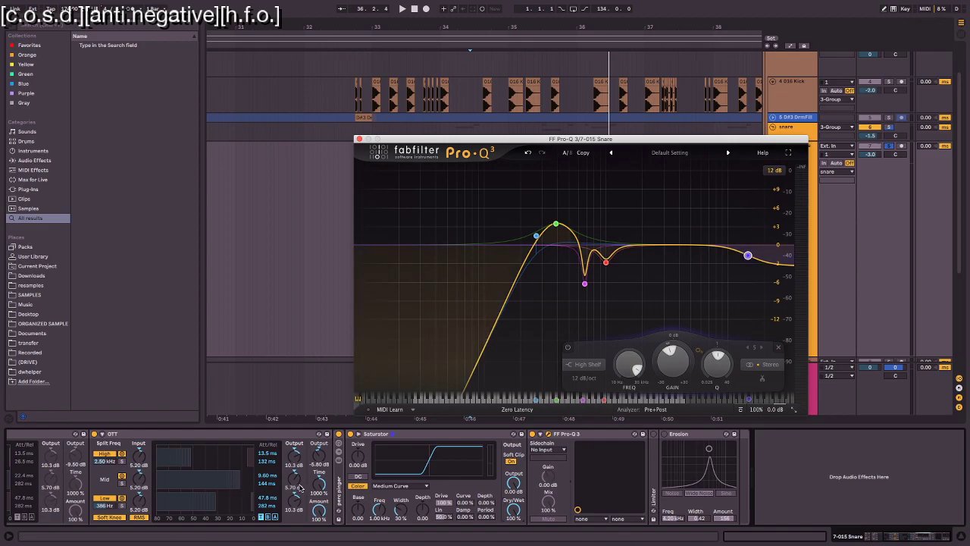
Step: Reduce the low-mid bell to about 2.7 dB near 380 Hz and close the Pro-Q 3 window
scroll(303, 489, left, 5)
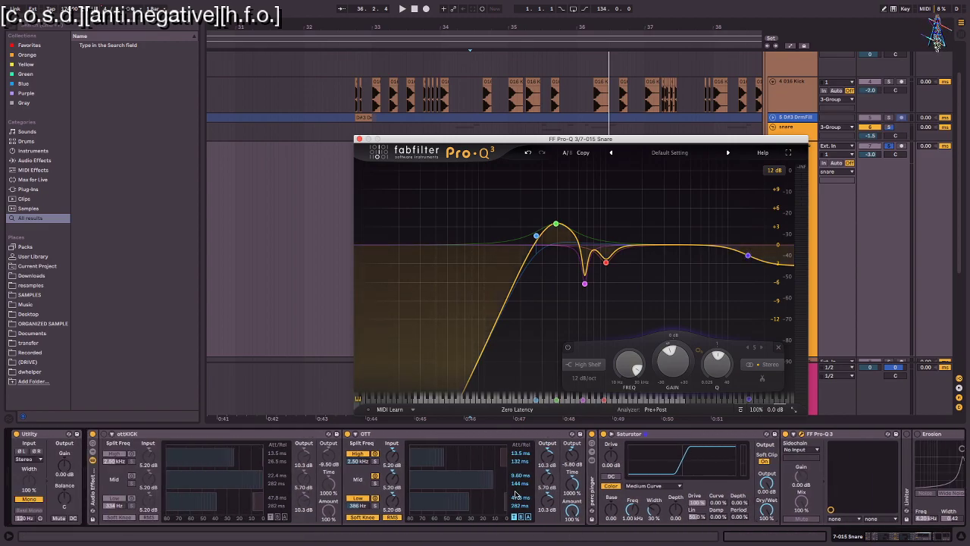
click(556, 227)
drag(556, 227, 556, 229)
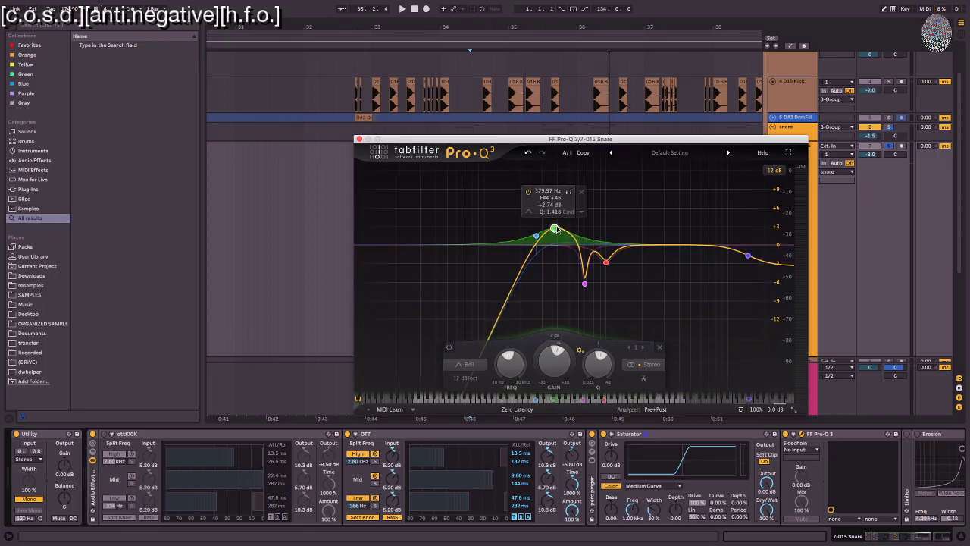
click(359, 138)
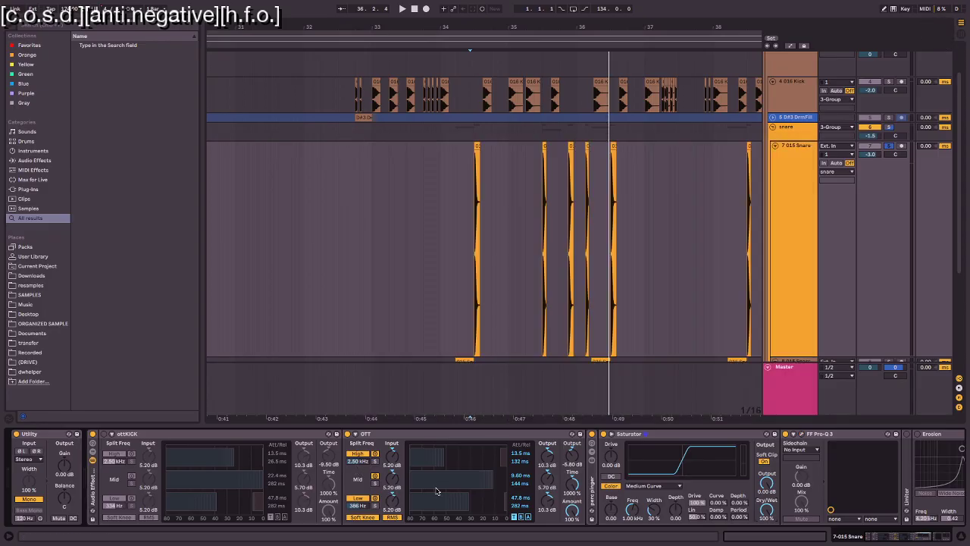
Step: Compare the snare with the OTT switched off and on during playback and lower the OTT's Time to 186 %
scroll(329, 485, right, 5)
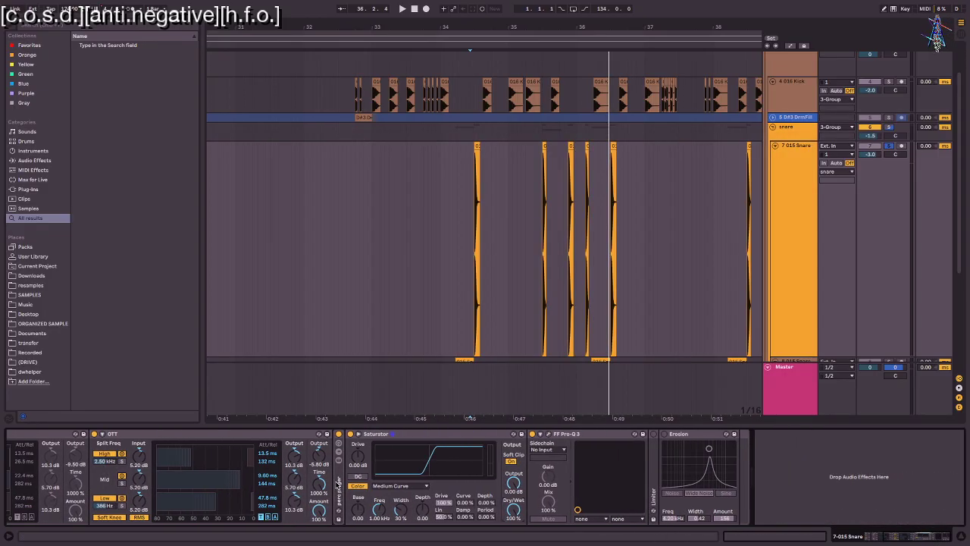
scroll(326, 483, left, 5)
click(347, 433)
key(space)
click(347, 433)
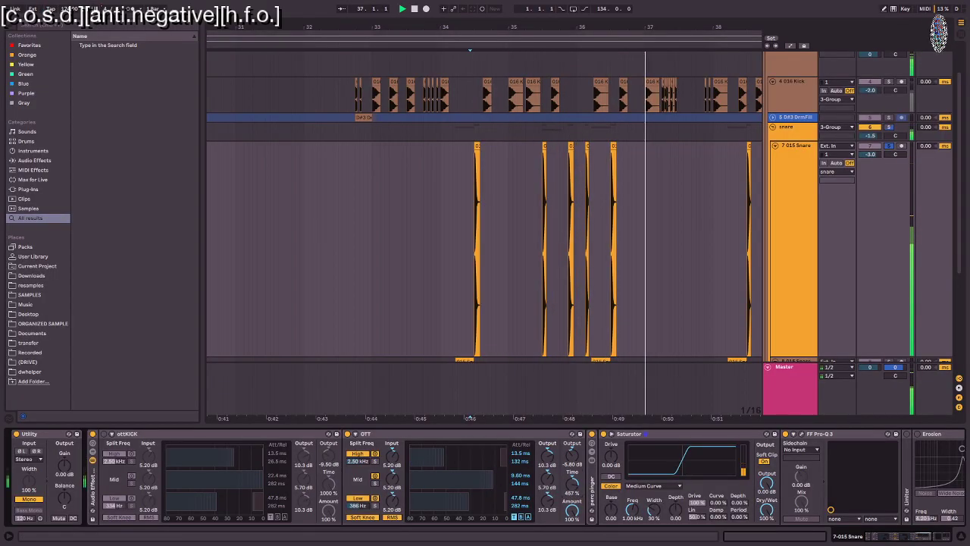
key(space)
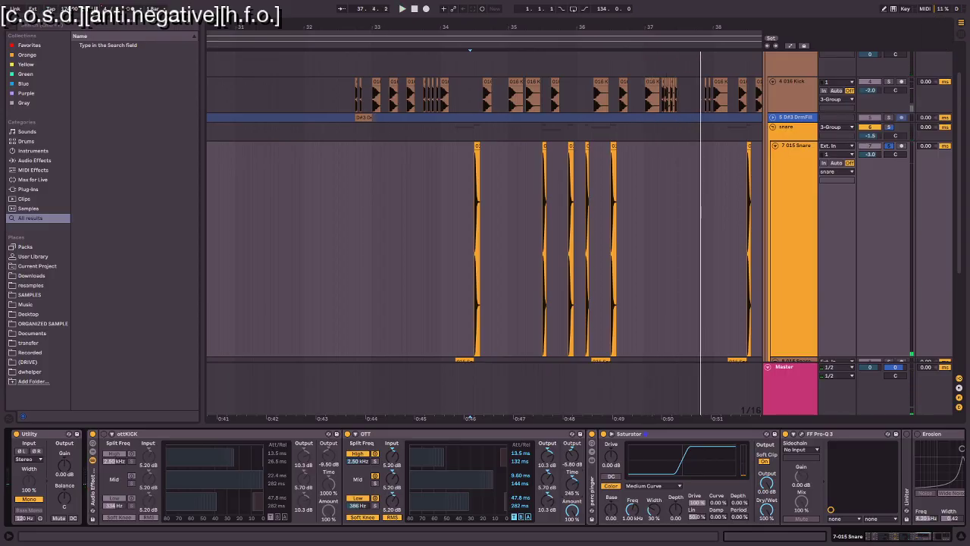
click(466, 300)
key(space)
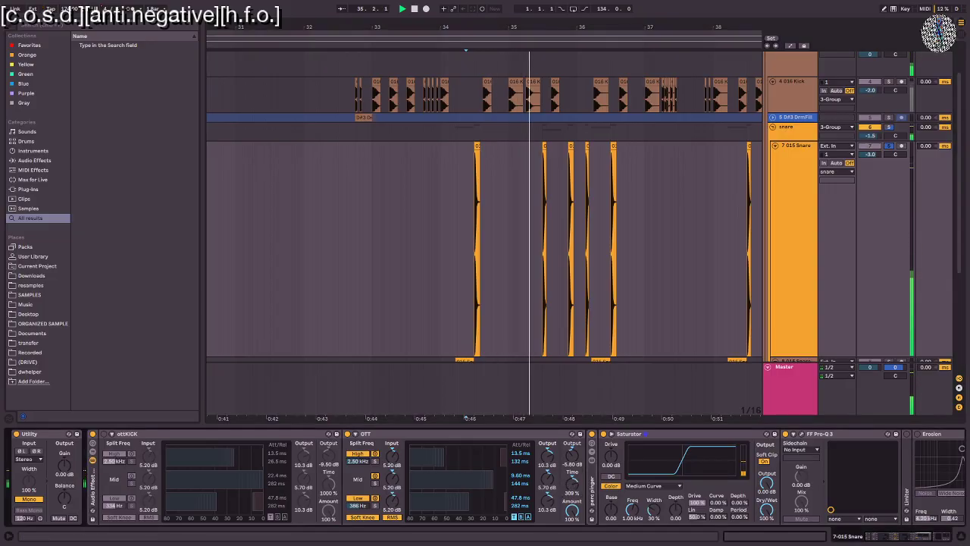
key(space)
Step: Bypass the Utility at the start of the snare chain and switch it back on
click(16, 434)
click(14, 435)
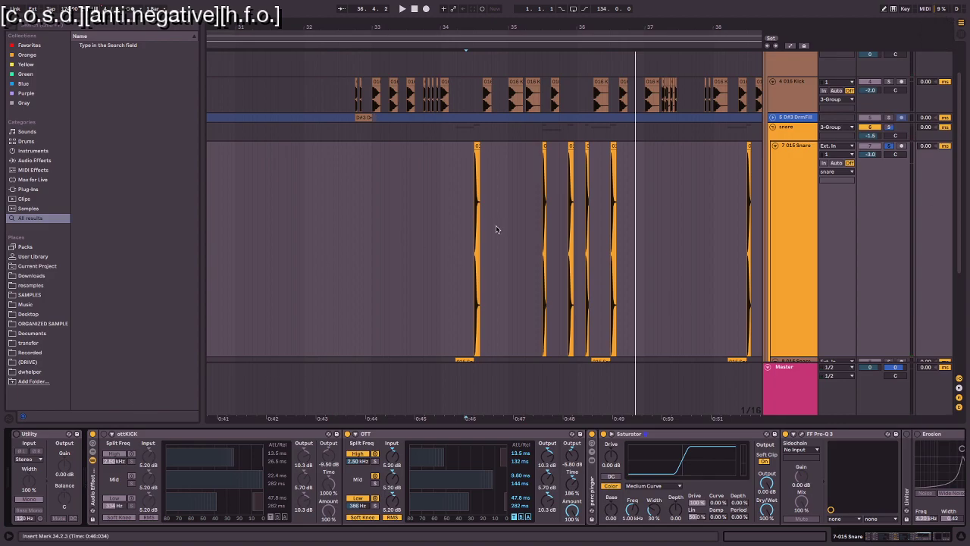
click(16, 435)
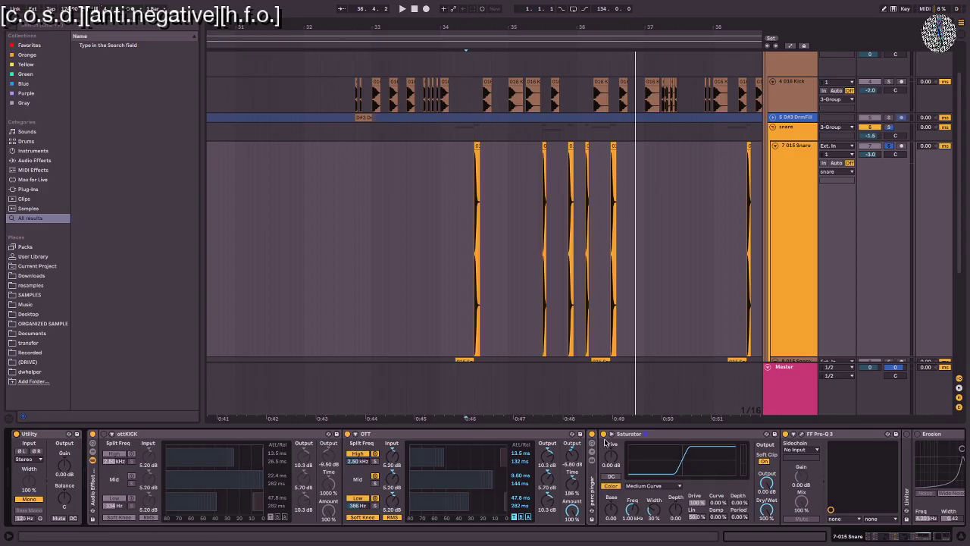
Step: Select the time range from 36.1.4 to 38.2.4 on the 8-015 Snare track to bring up its effects
scroll(434, 473, right, 5)
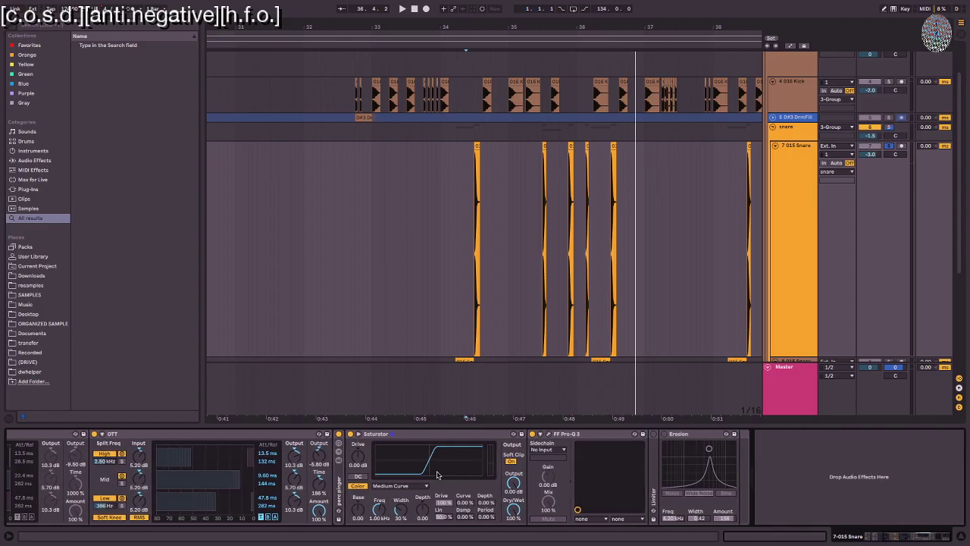
scroll(530, 249, right, 5)
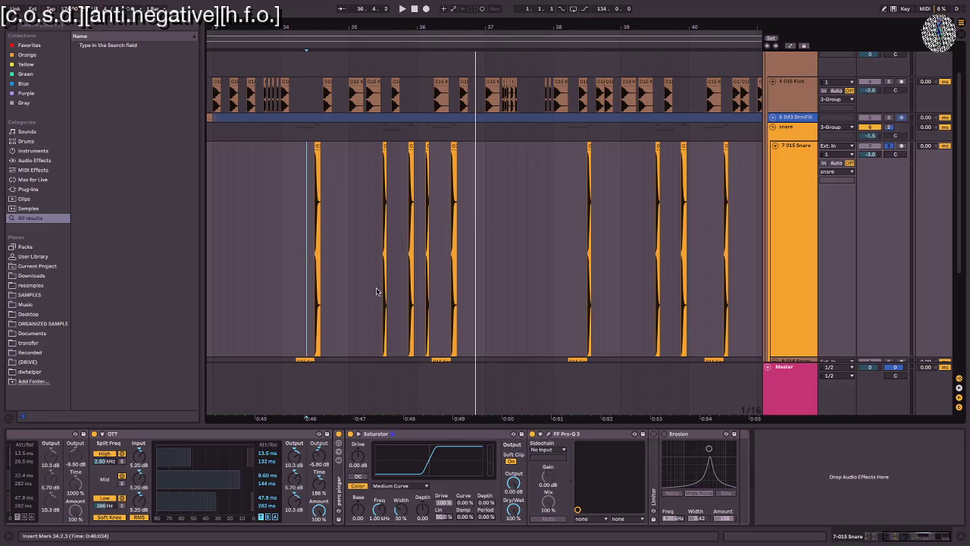
scroll(426, 271, down, 3)
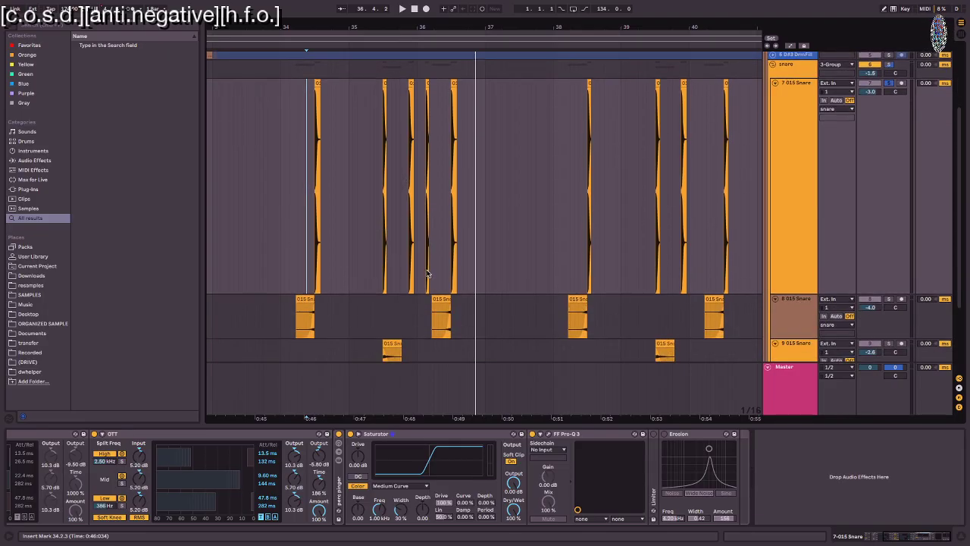
drag(430, 315, 564, 304)
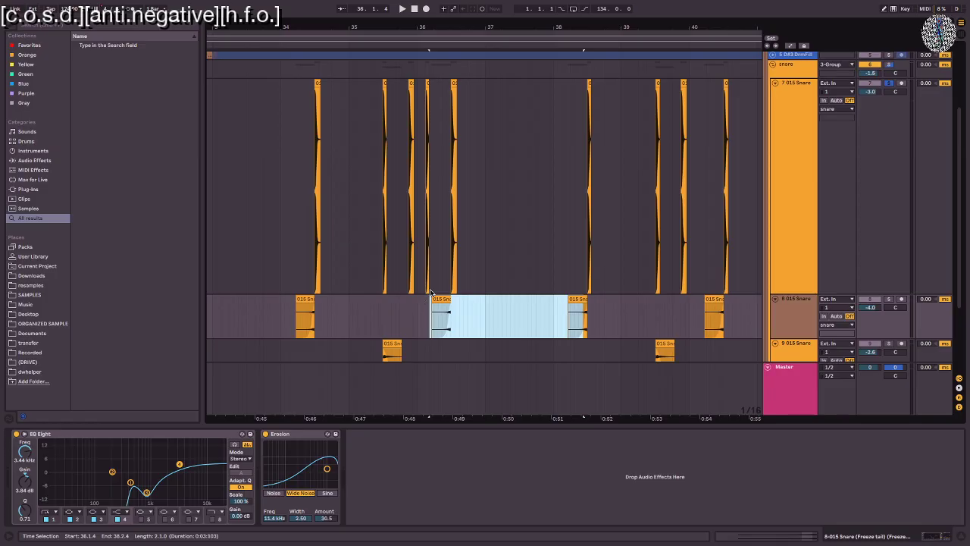
Step: Play the 7-015 Snare layer from 36.1.2 and solo the whole drums group to hear it in context
click(428, 258)
key(space)
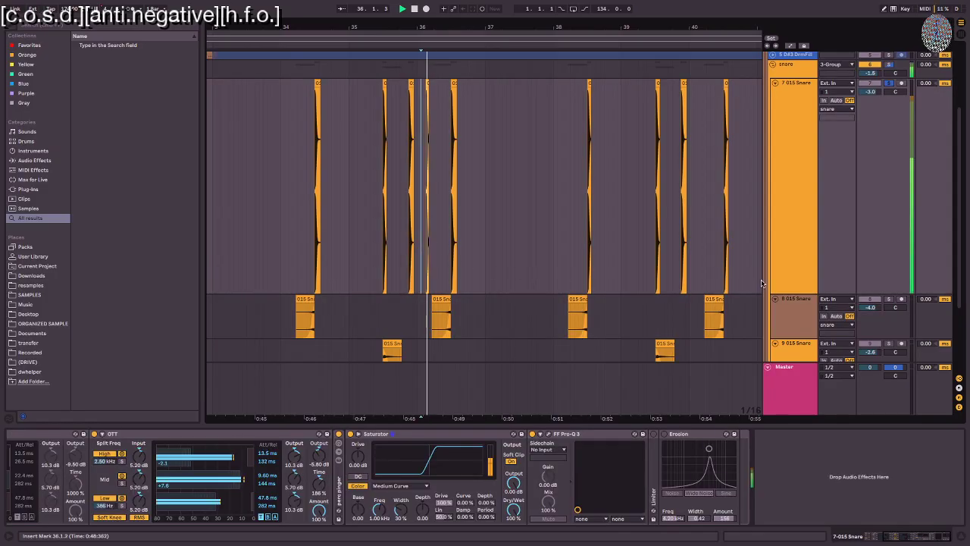
scroll(756, 284, up, 3)
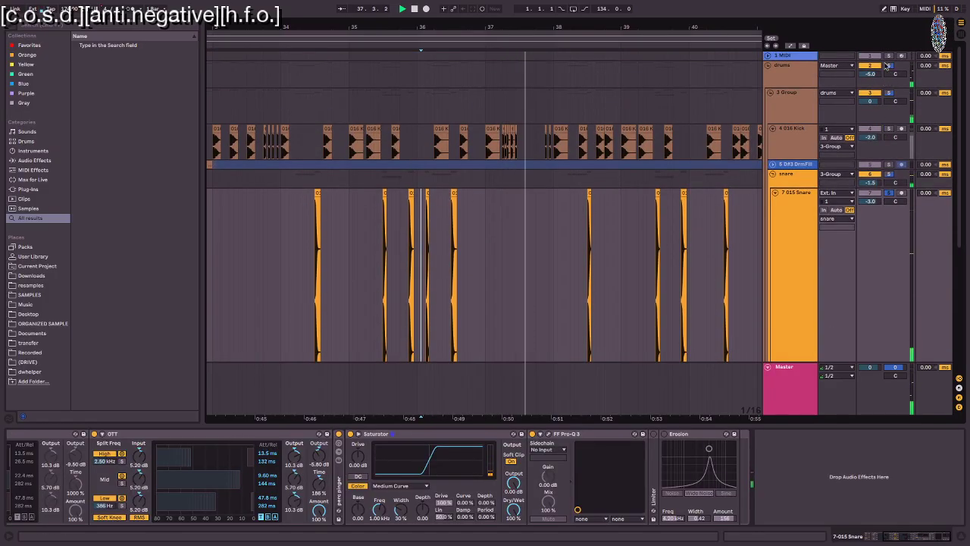
key(space)
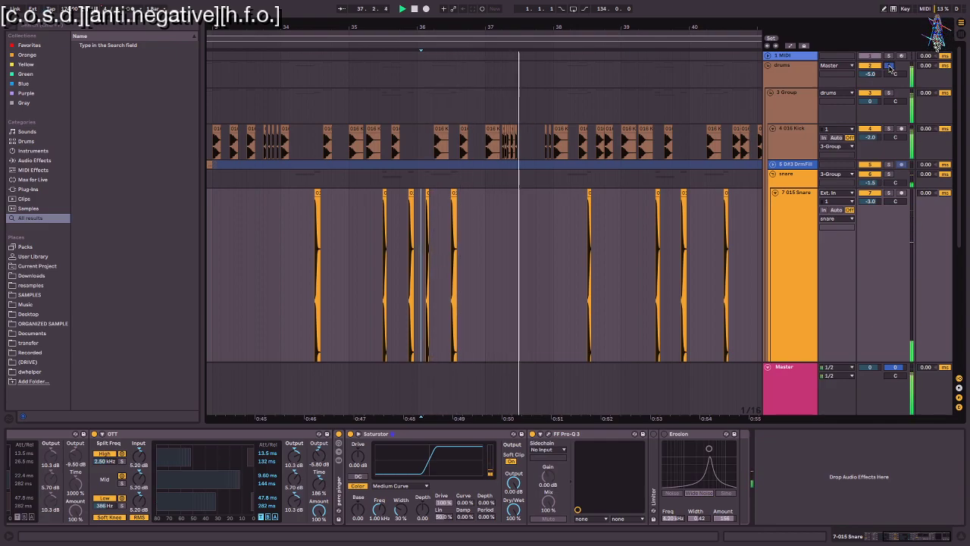
Step: Compare the drums with the 7-015 Snare track's Audio Effect Rack switched off and on during playback
click(783, 224)
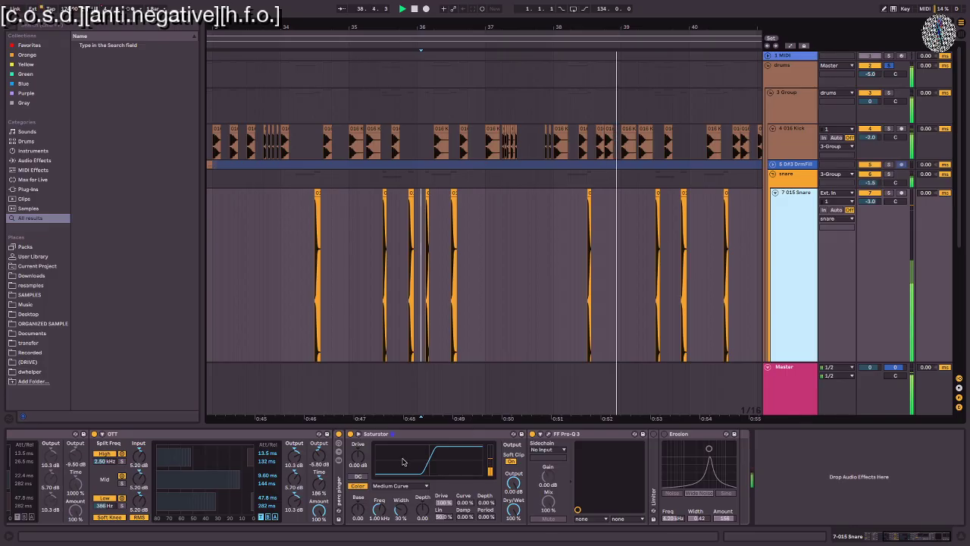
click(94, 434)
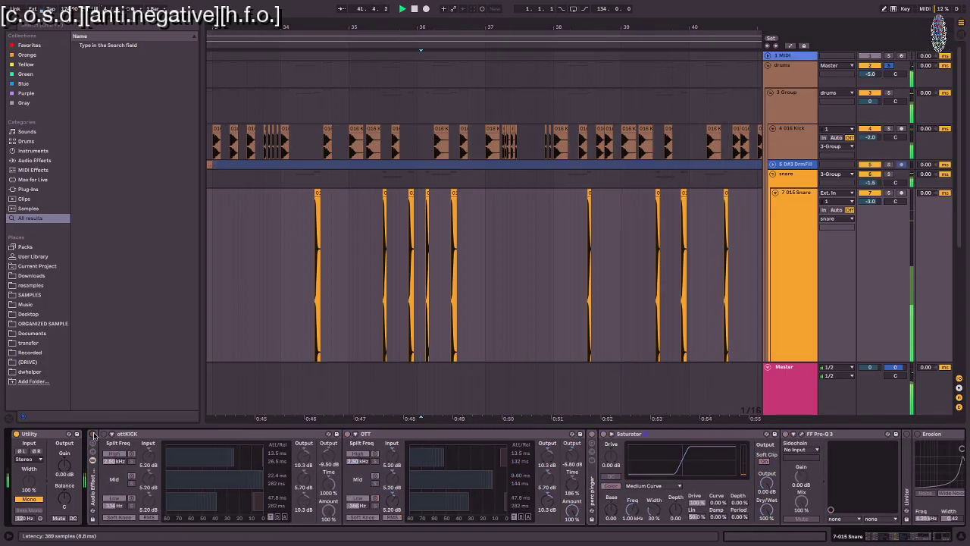
click(94, 434)
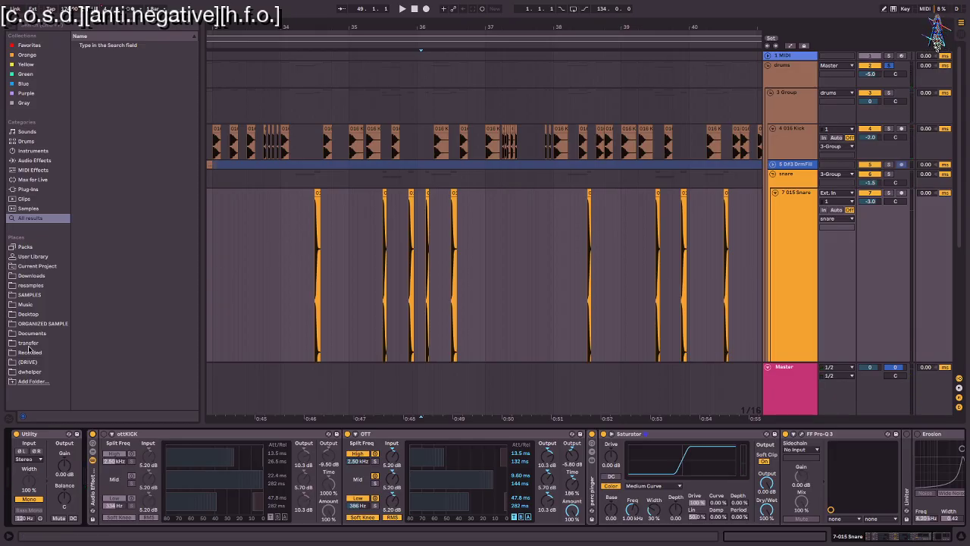
Step: Examine how the snare layers, kick and other groups are laid out across the whole arrangement
scroll(328, 276, down, 3)
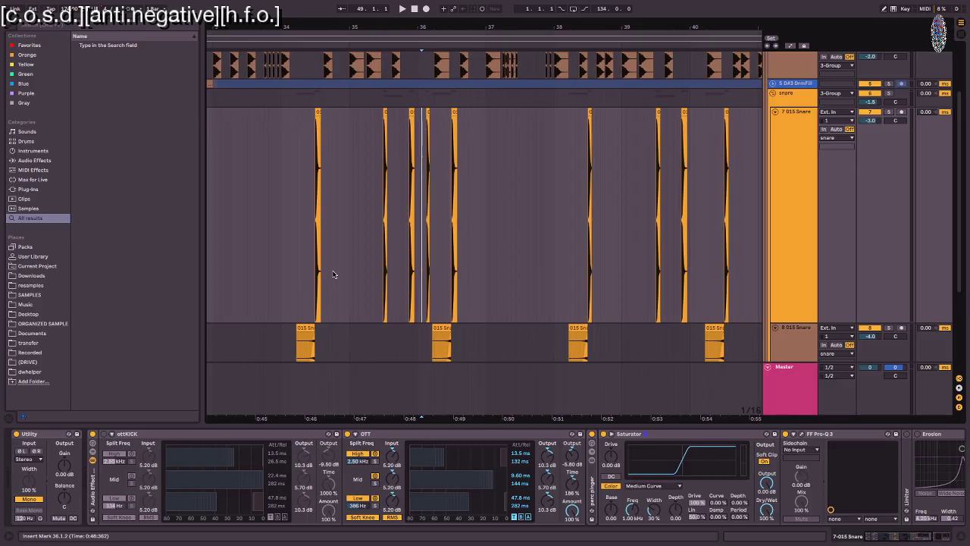
scroll(648, 275, down, 5)
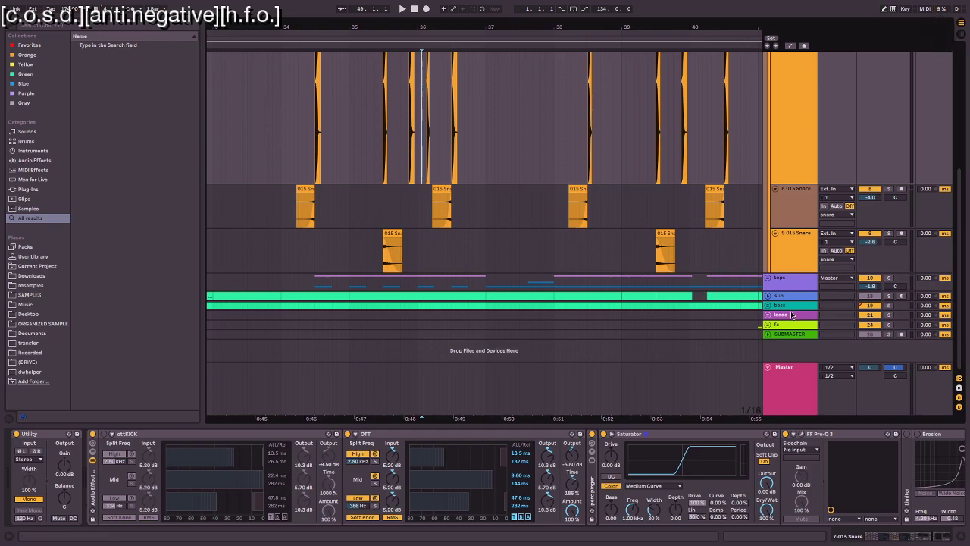
key(Escape)
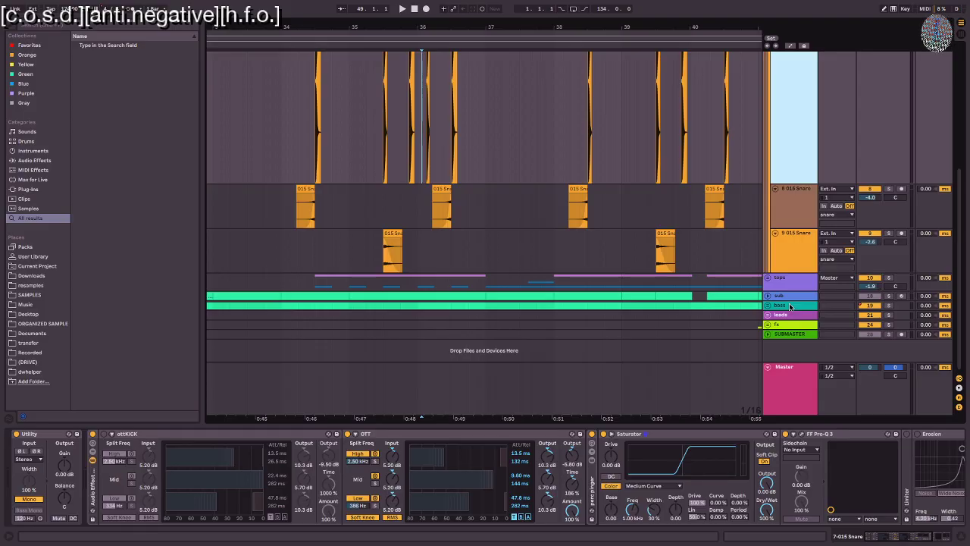
drag(390, 25, 356, 23)
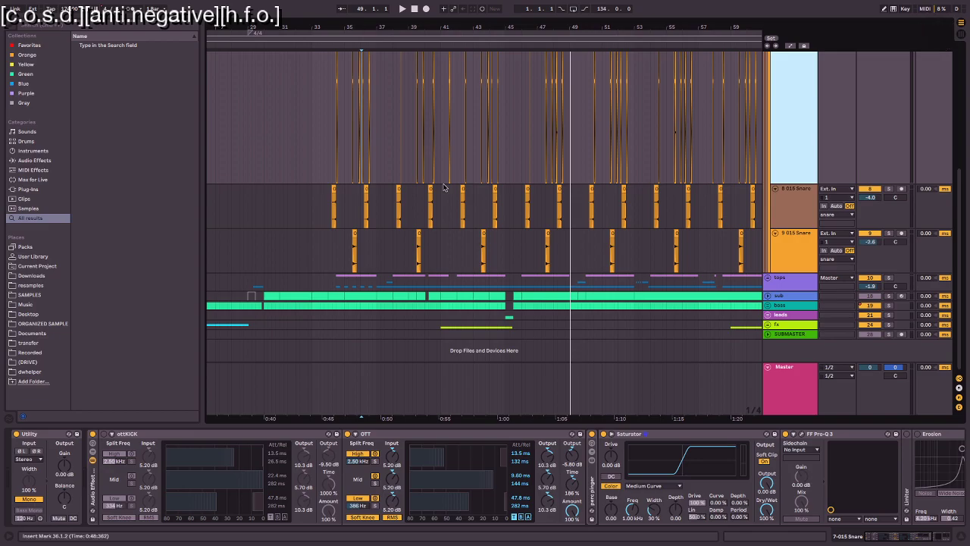
scroll(444, 185, up, 5)
scroll(443, 184, down, 5)
scroll(444, 186, right, 7)
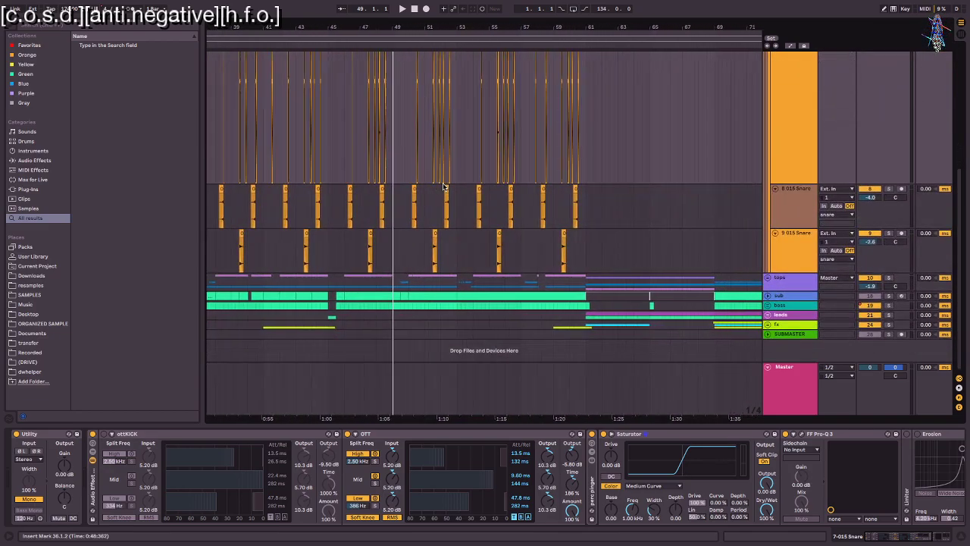
scroll(444, 186, right, 10)
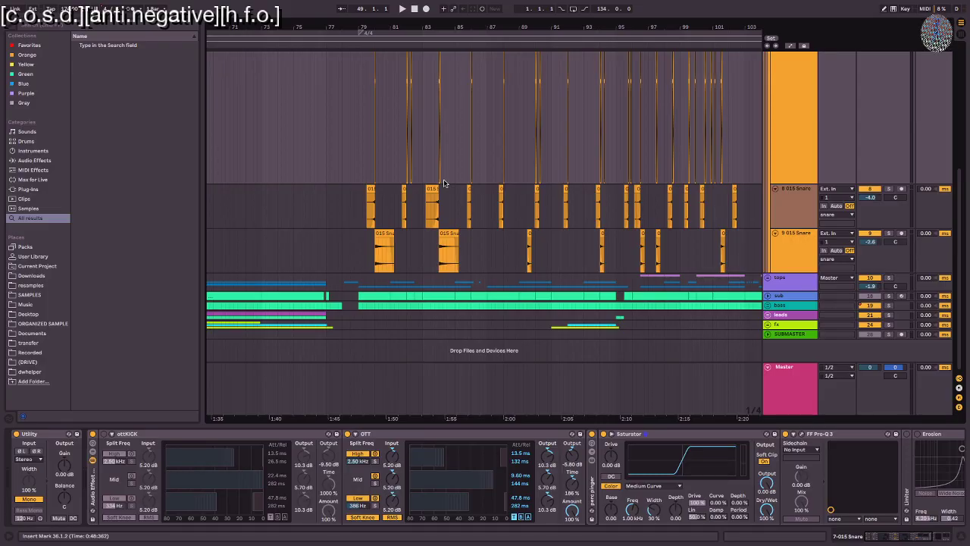
scroll(417, 180, left, 14)
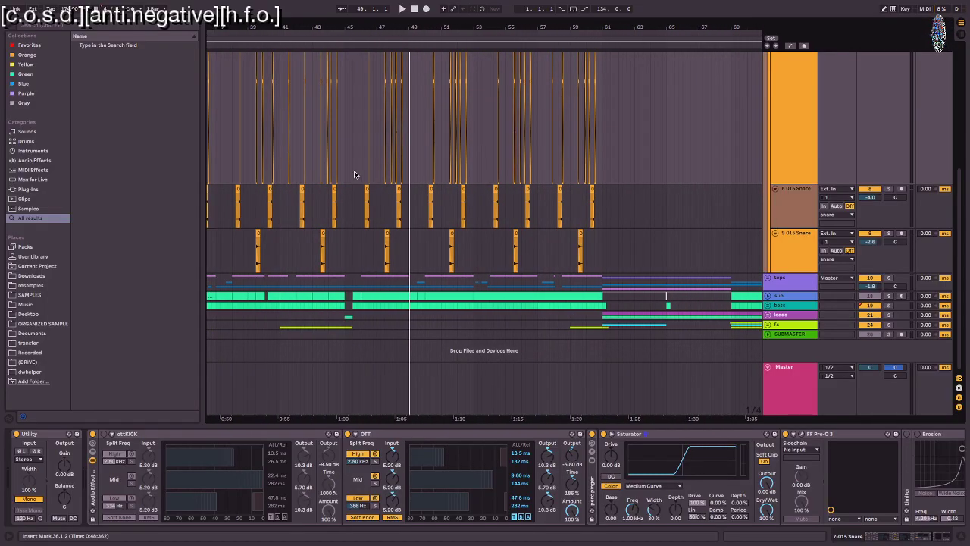
scroll(354, 174, left, 4)
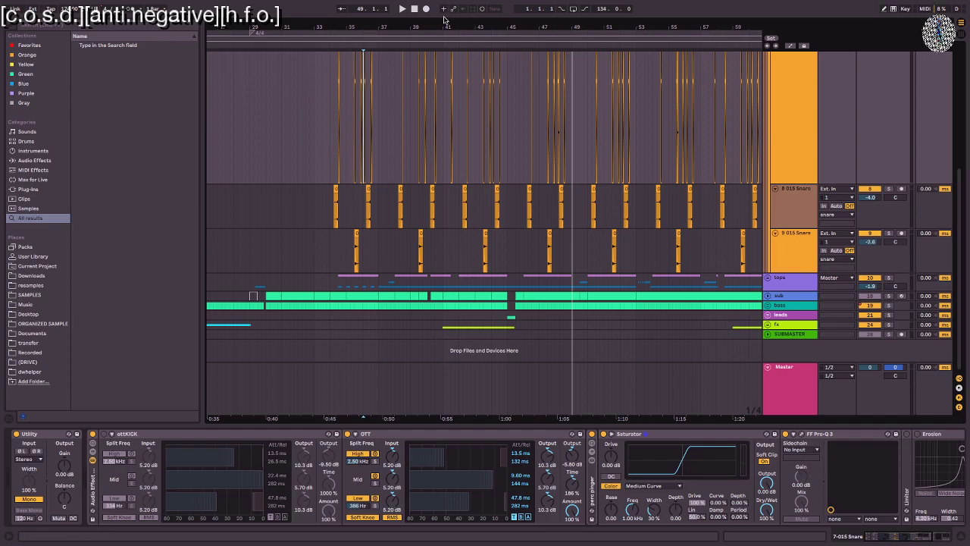
key(minus)
key(minus)
key(minus)
key(minus)
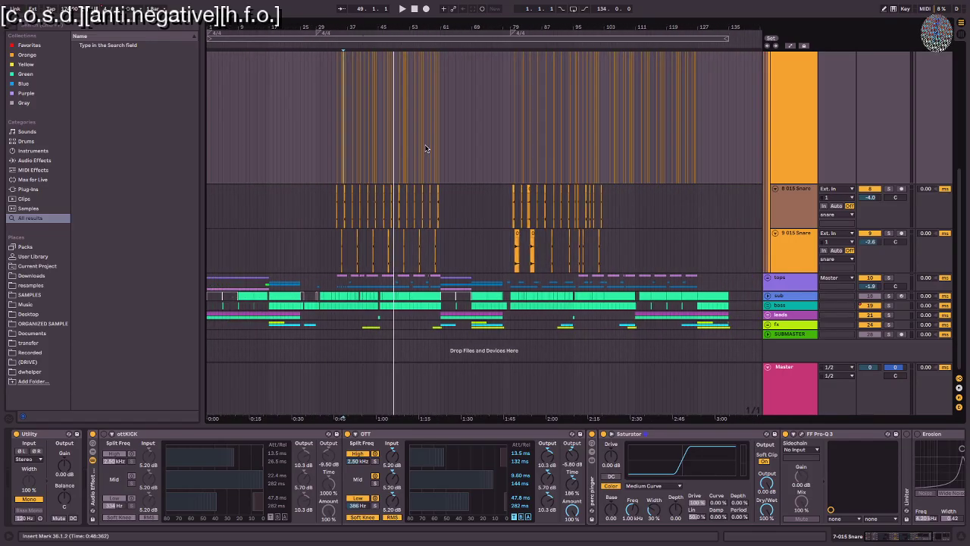
scroll(428, 159, up, 5)
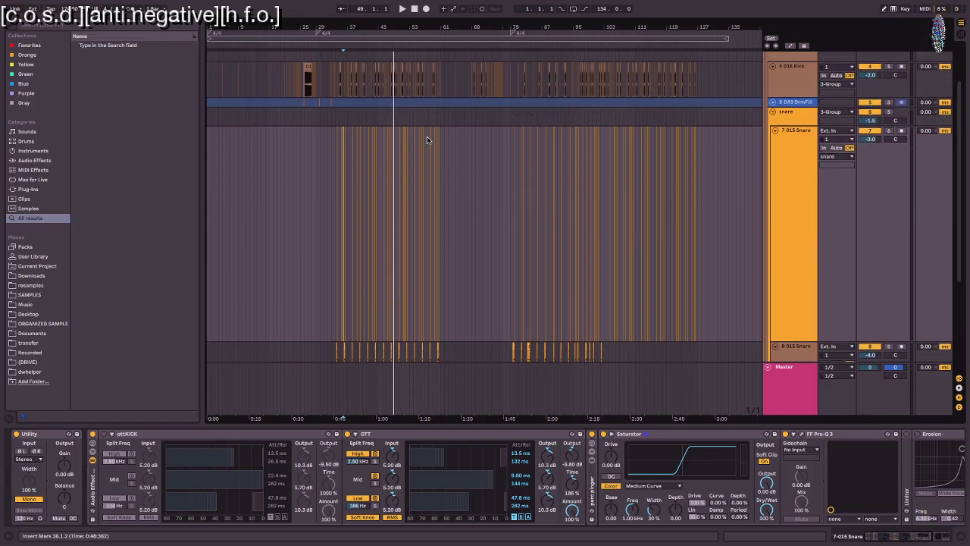
scroll(427, 131, up, 3)
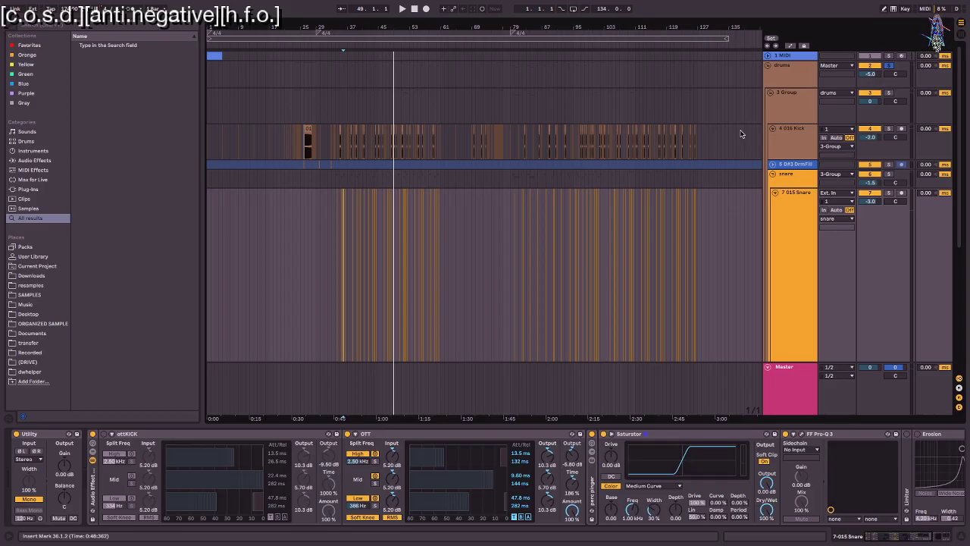
Step: Hide the 4-016 Kick track's plug-in windows and play the arrangement from 1.1.1 with the drums group unsoloed
click(219, 147)
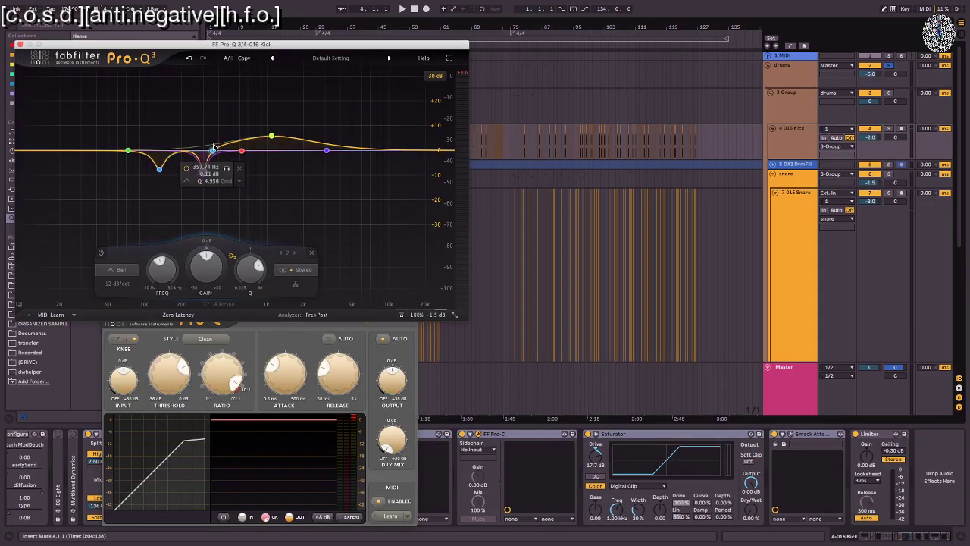
key(ctrl+alt+p)
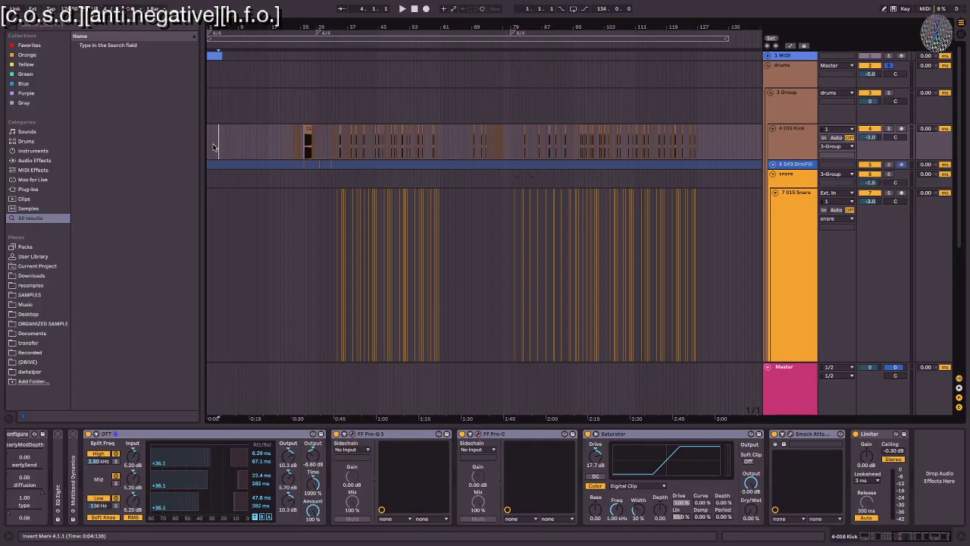
click(213, 143)
click(211, 135)
click(207, 139)
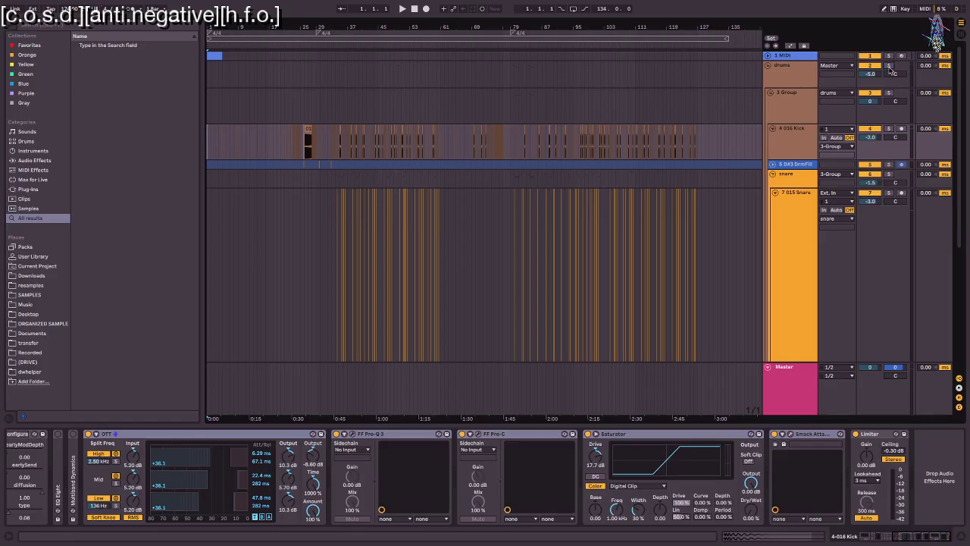
key(space)
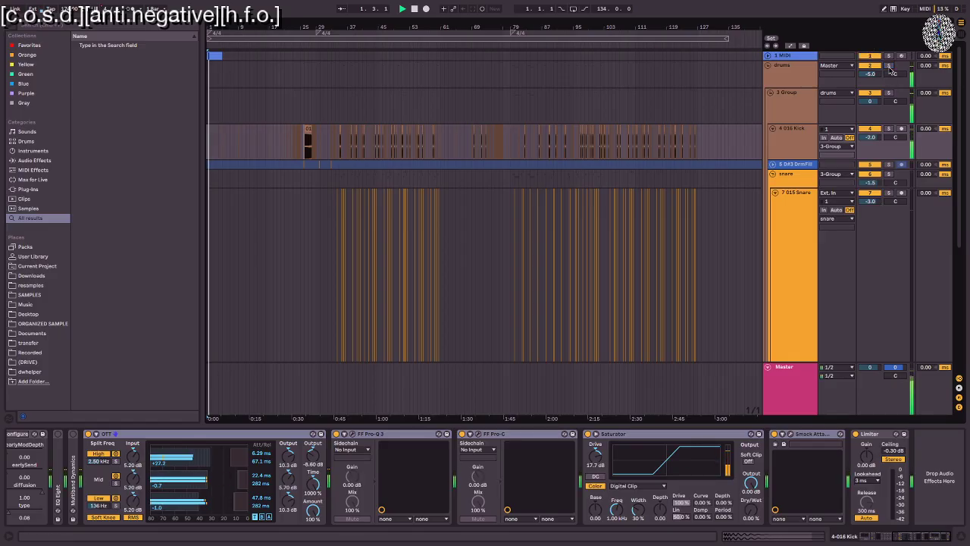
Step: Review the effect chains of the tops group, the 4-016 Kick track and the leads group with its sidechained Gates
scroll(680, 209, down, 5)
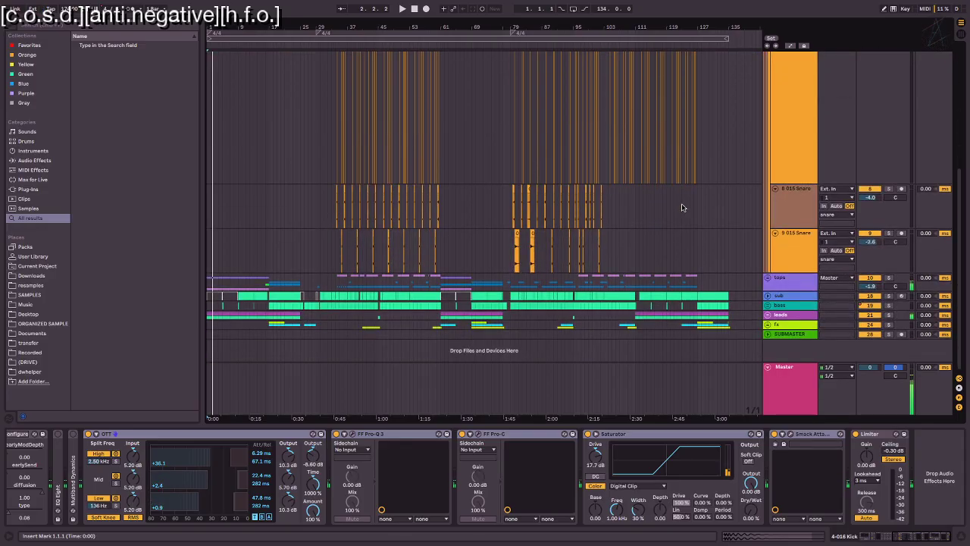
click(794, 281)
scroll(791, 266, up, 5)
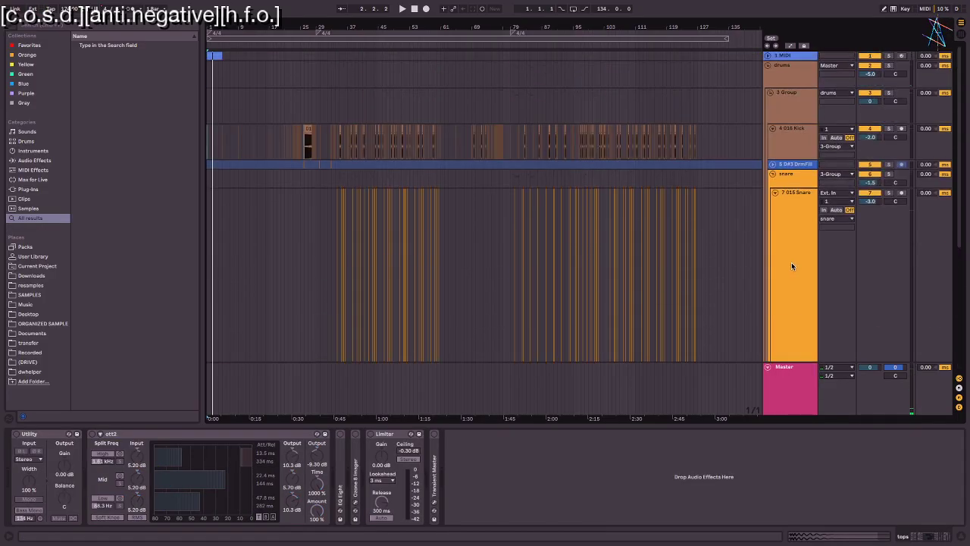
click(792, 144)
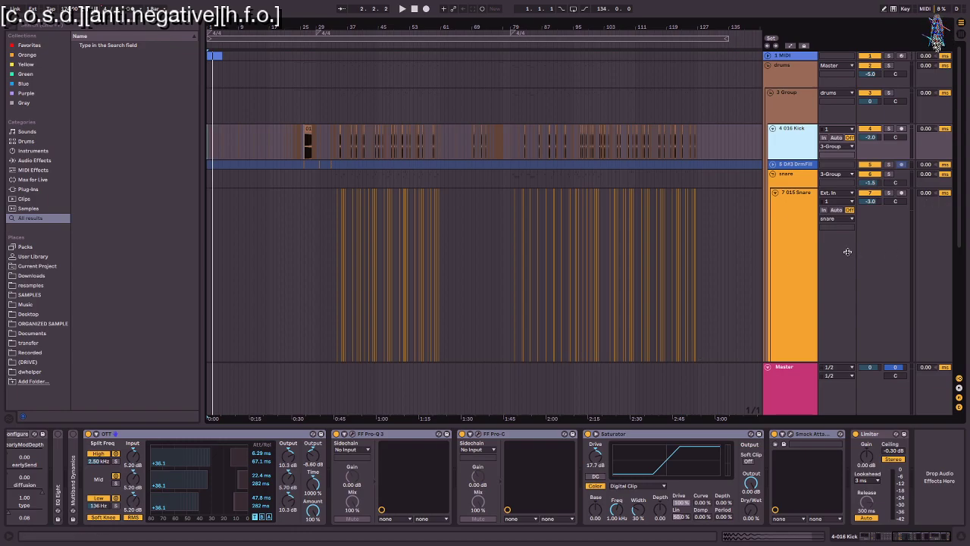
scroll(847, 252, down, 5)
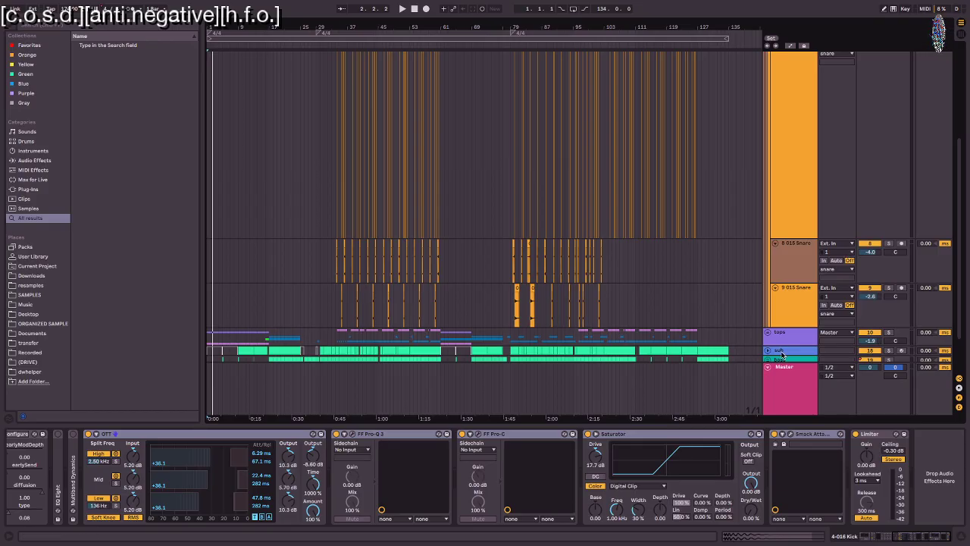
scroll(783, 354, down, 2)
click(791, 319)
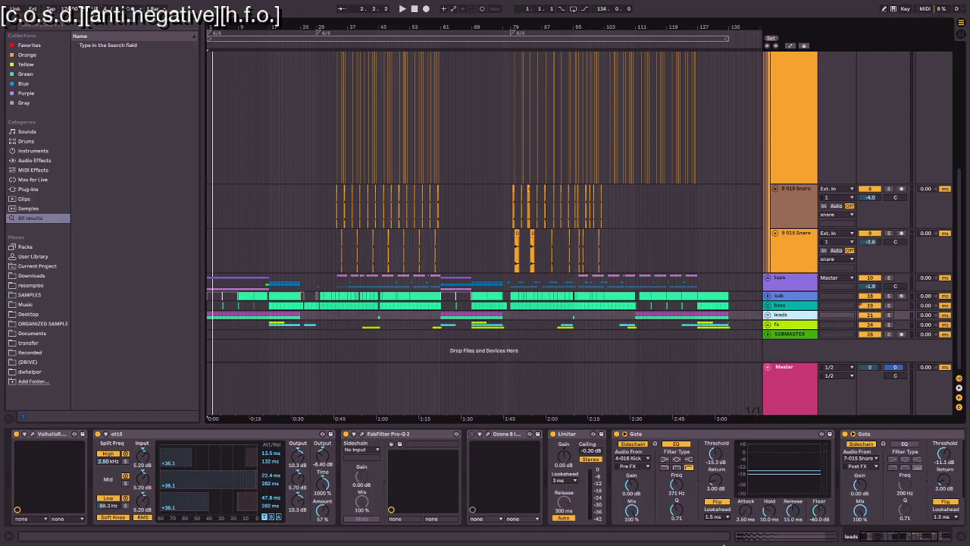
scroll(656, 506, down, 3)
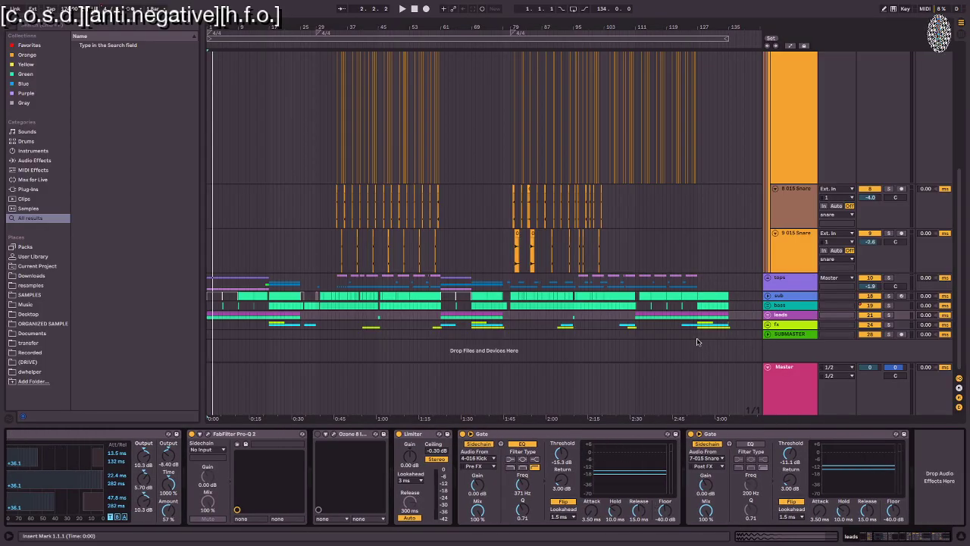
click(788, 285)
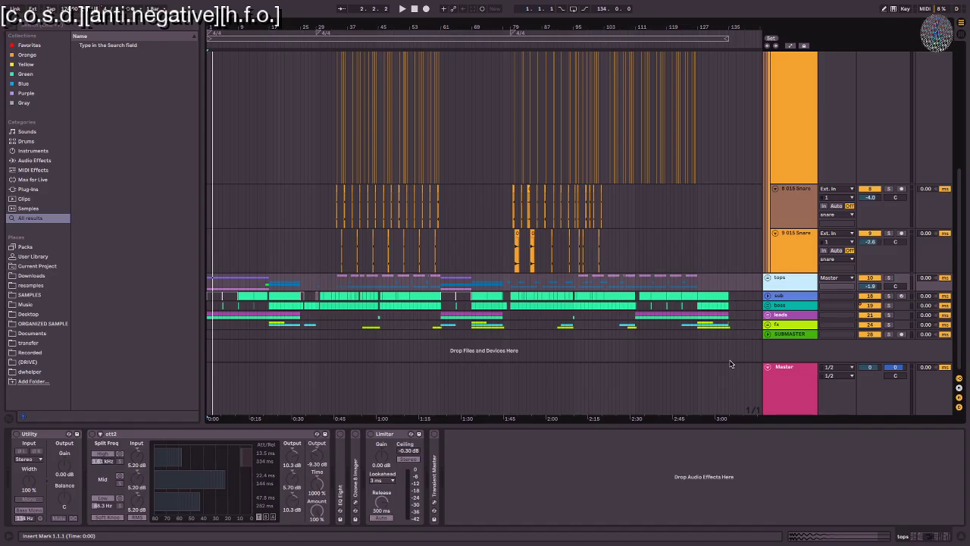
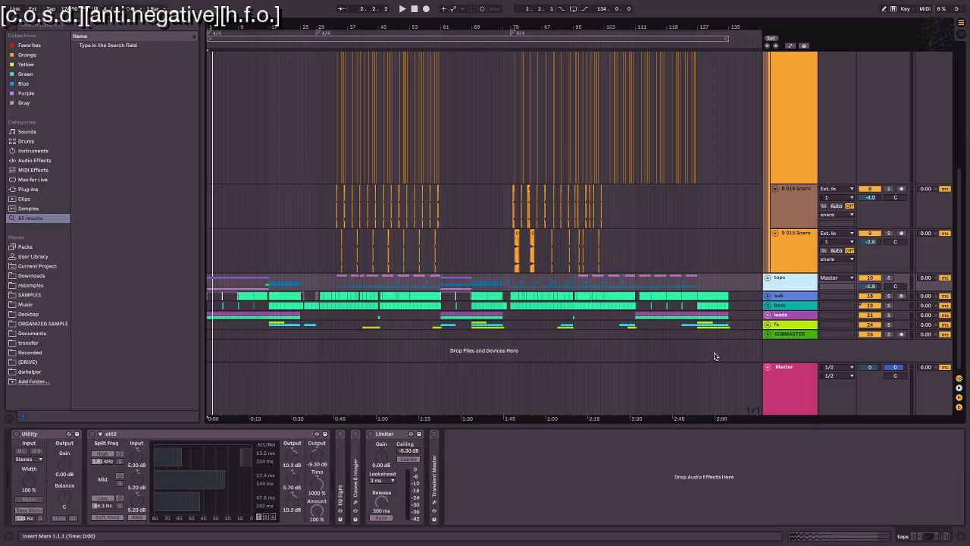
Step: Bring up the effect chain of the 7-015 Snare track and view it through to the Erosion at its end
scroll(713, 356, up, 5)
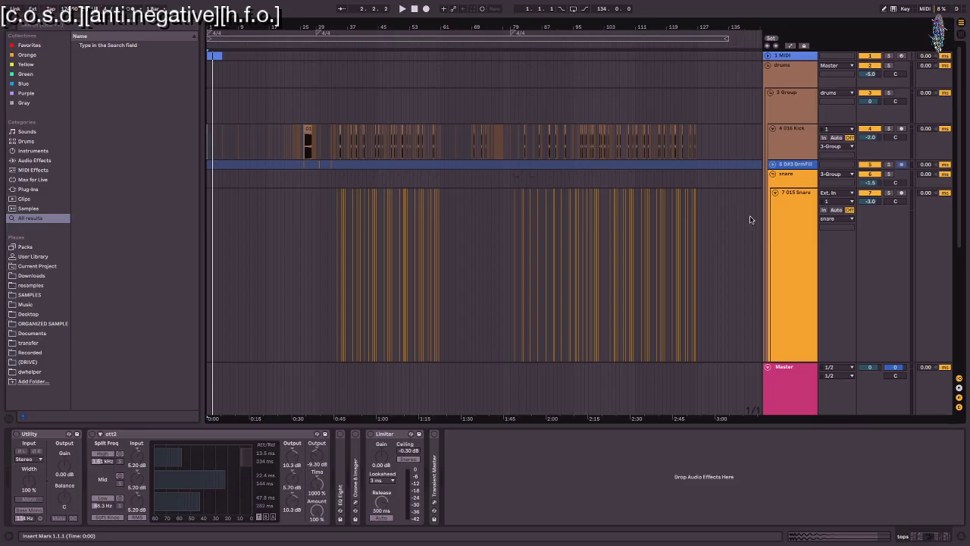
click(789, 222)
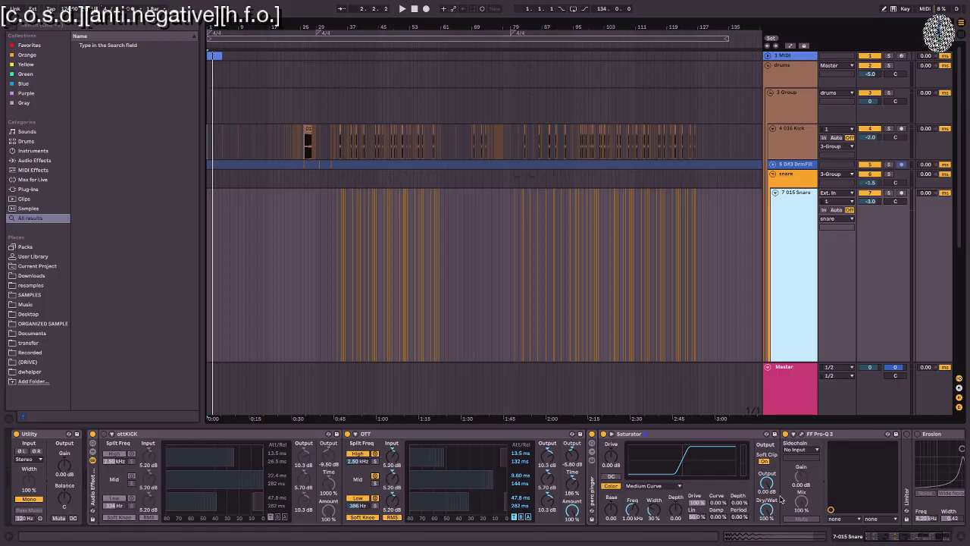
scroll(780, 498, right, 2)
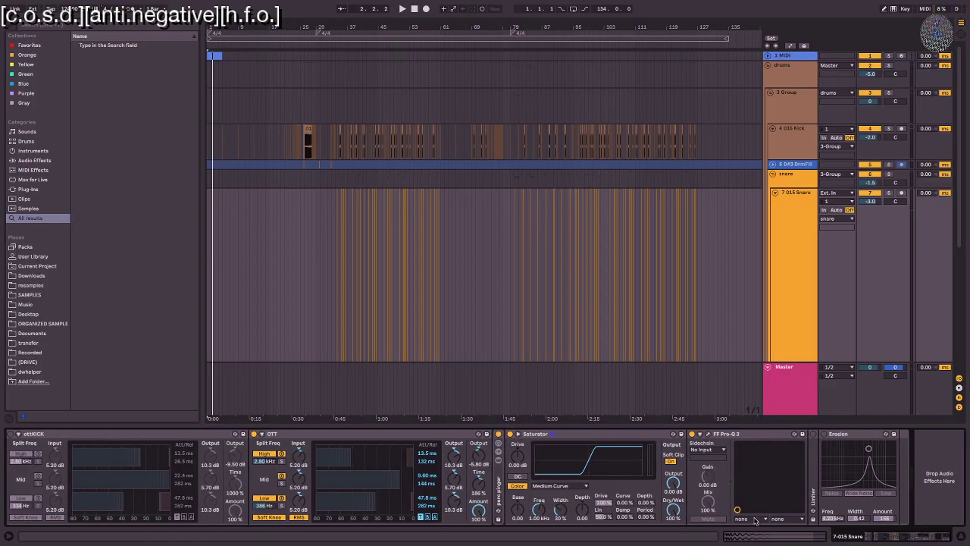
click(793, 242)
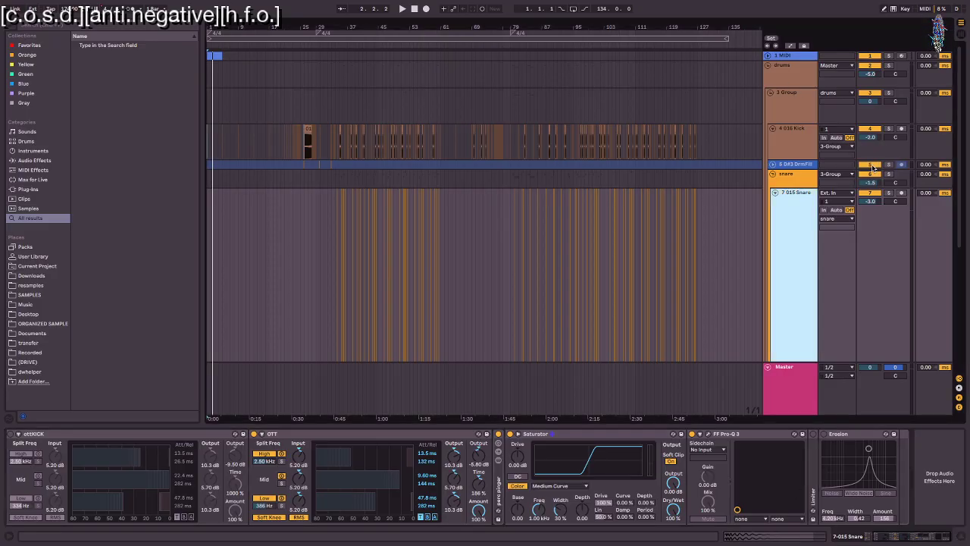
Step: Solo the snare group, set the playback start to 35.1.1 and select the Erosion on the 7-015 Snare track
click(889, 173)
click(339, 256)
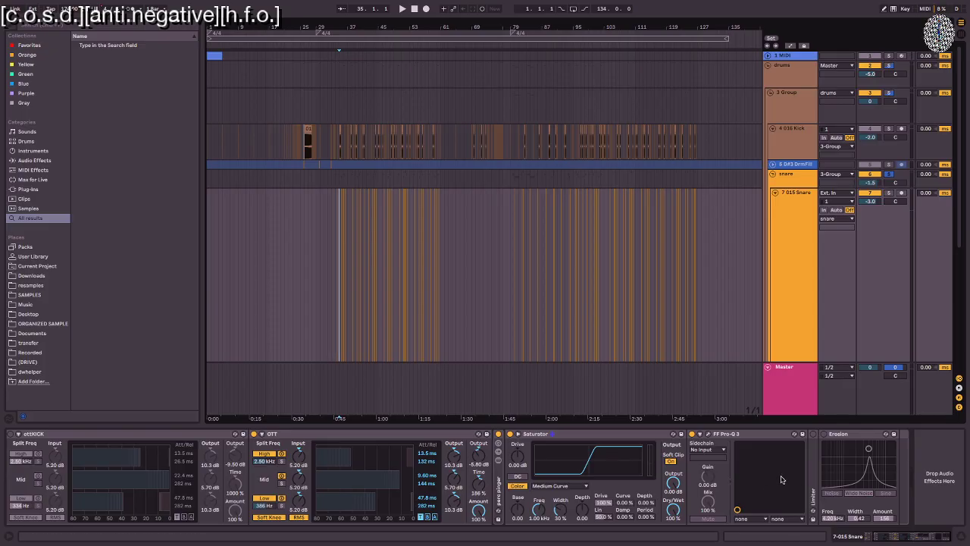
click(848, 434)
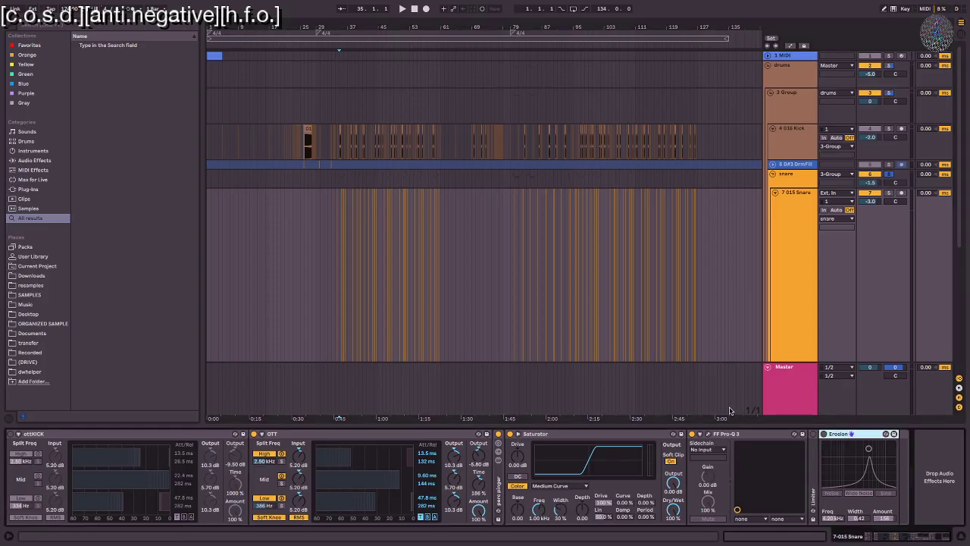
Step: Play back the snare, enable the Erosion on the 7-015 Snare track, and set its amount to 0.00 and width to 1.12
key(space)
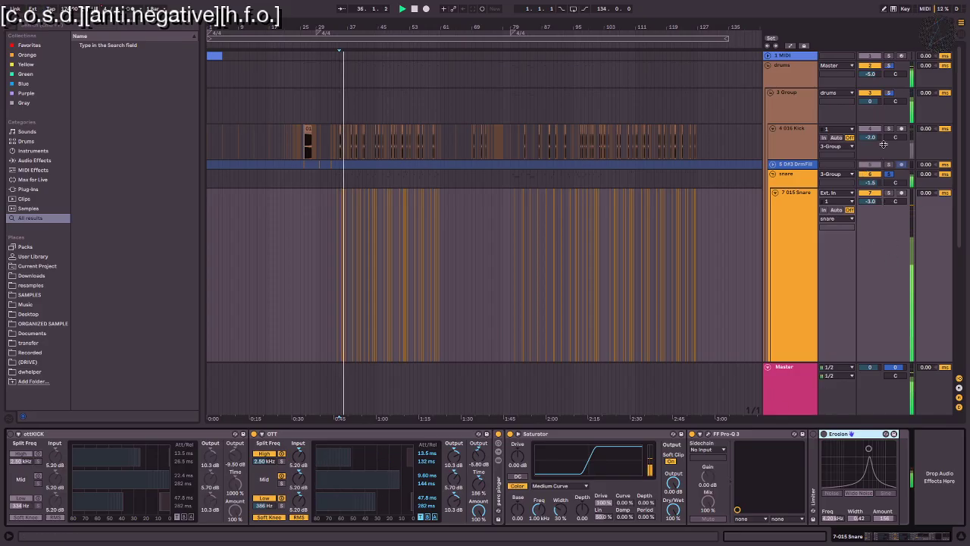
click(824, 434)
drag(885, 519, 885, 538)
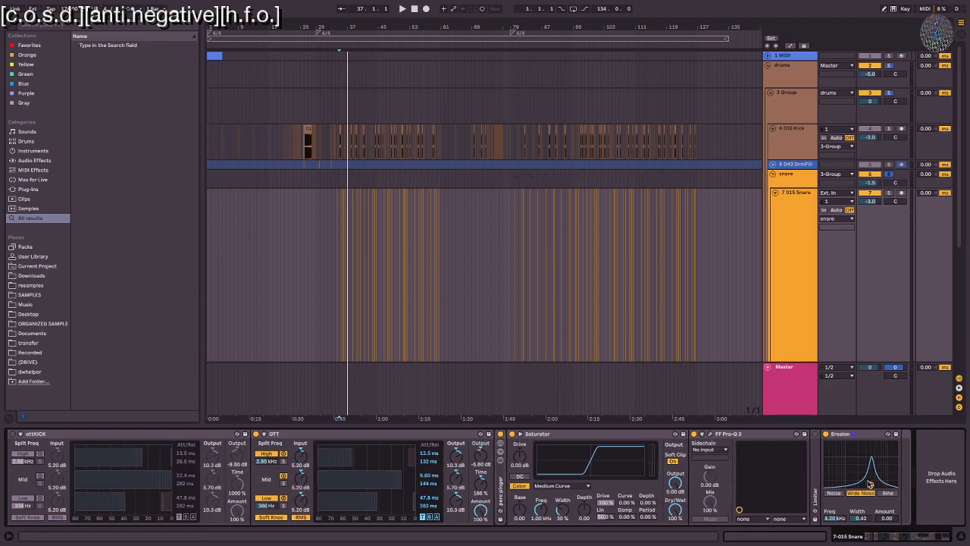
drag(866, 520, 867, 500)
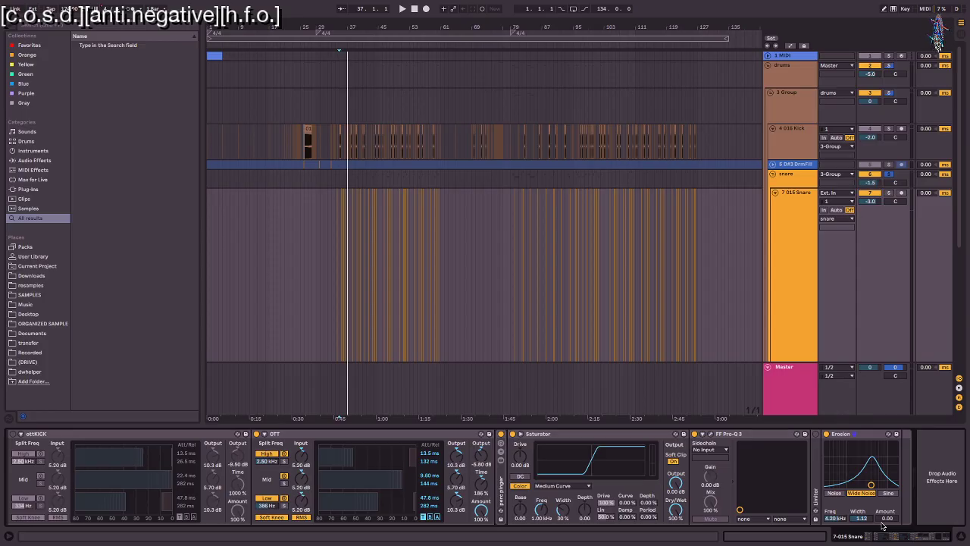
Step: Raise the Erosion's amount to 33.0 while auditioning the snare from 48.1.1
drag(883, 526, 891, 522)
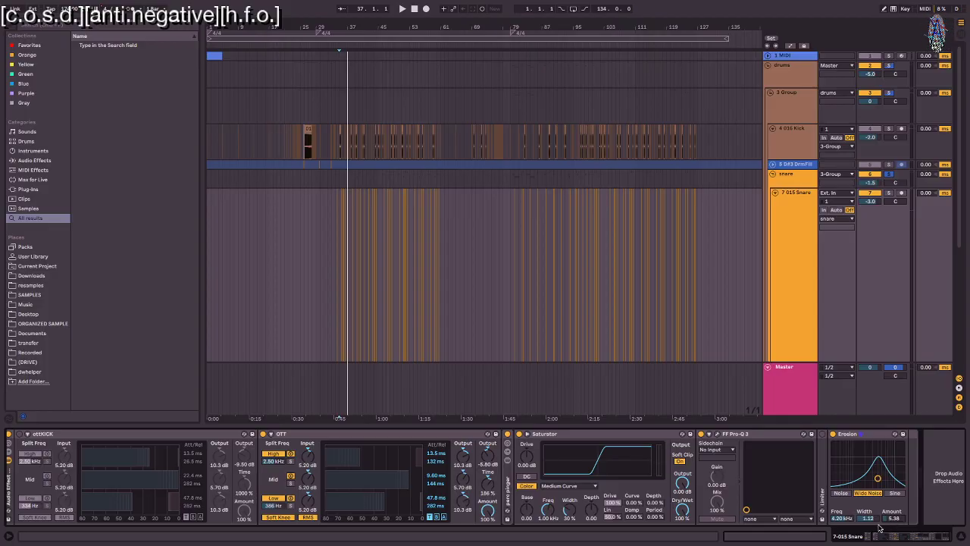
click(391, 219)
key(space)
scroll(417, 280, down, 2)
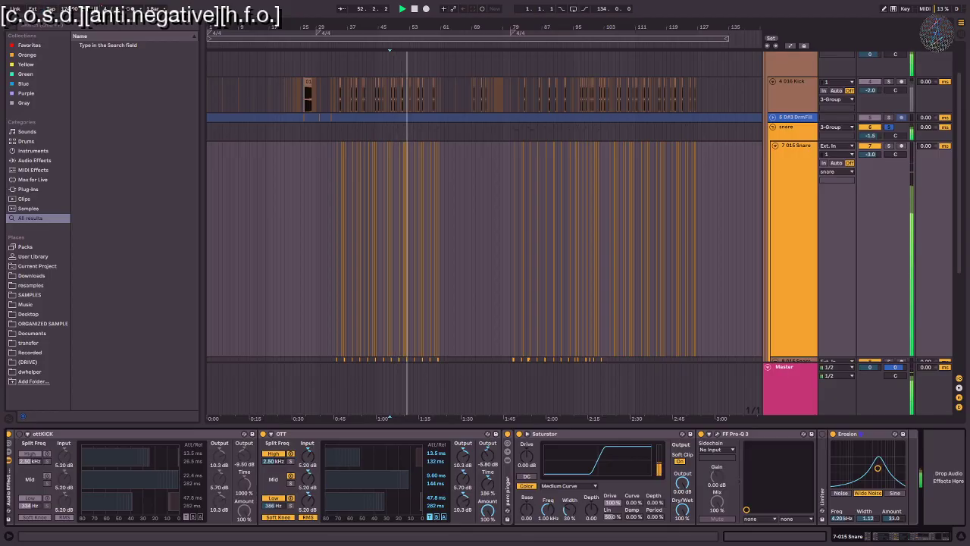
drag(895, 517, 896, 517)
Step: Search the browser for "imager" and add the Ozone 8 Imager after the Erosion on the 7-015 Snare track
key(ctrl+f)
text(imager)
scroll(130, 274, down, 3)
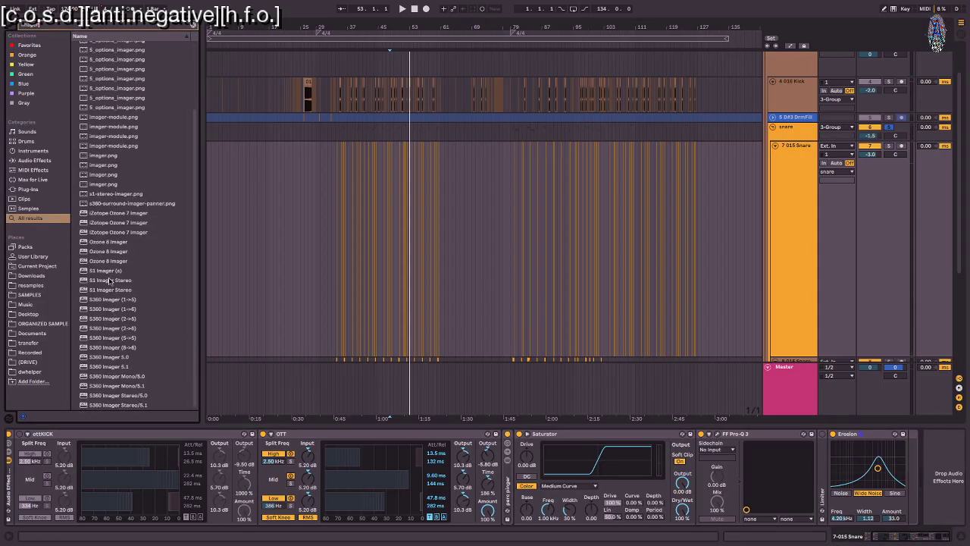
scroll(110, 277, up, 1)
drag(120, 250, 902, 461)
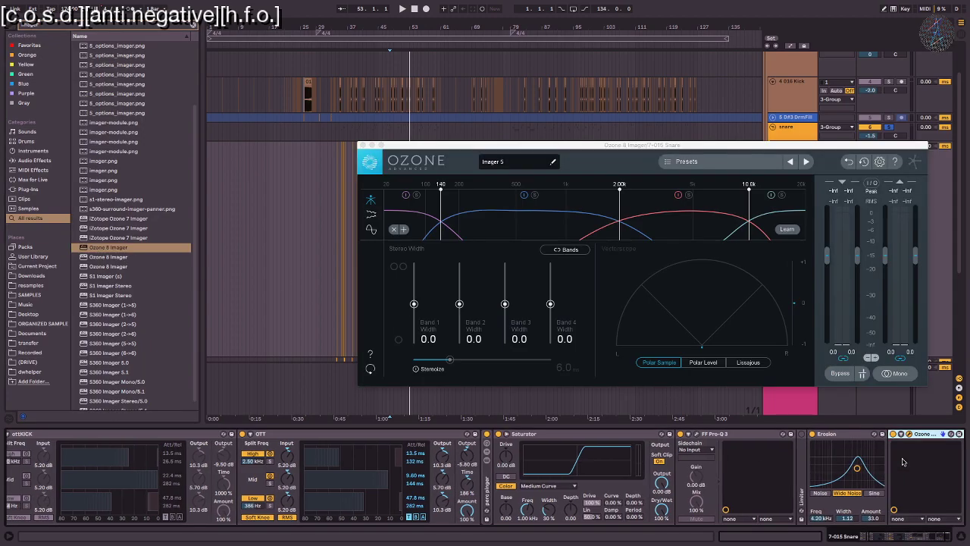
Step: Search for "smack" among the Audio Units plug-ins and add Waves Smack Attack (s) after the Ozone 8 Imager
text(smack)
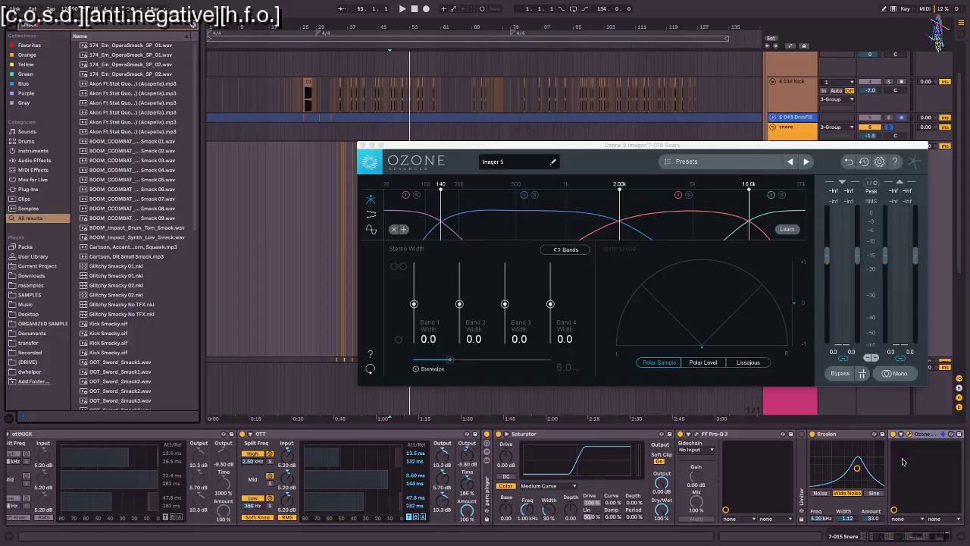
scroll(901, 461, left, 3)
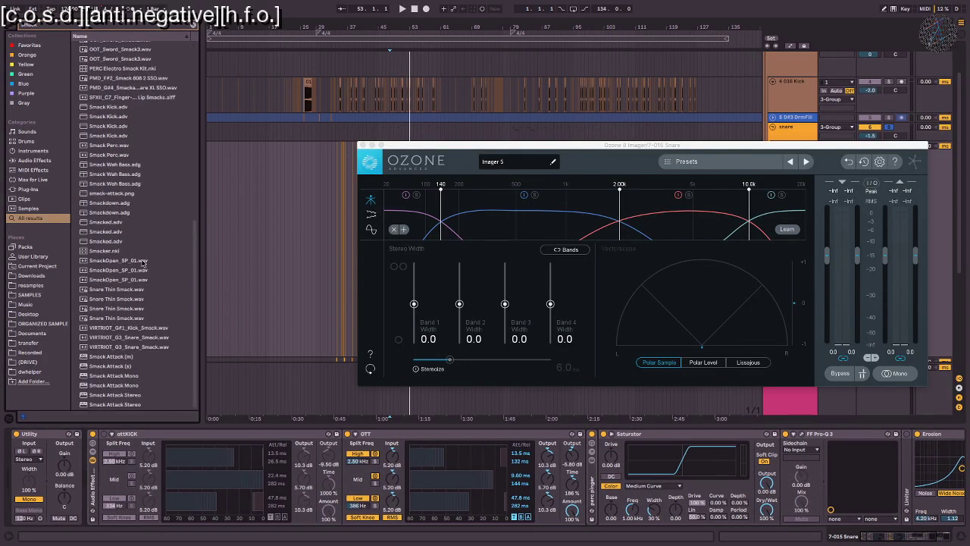
click(28, 189)
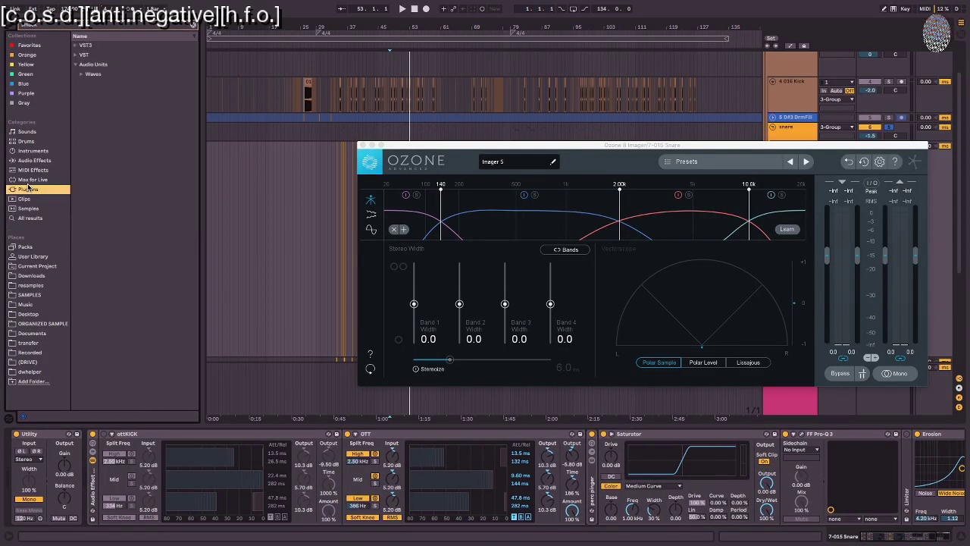
click(81, 73)
click(118, 83)
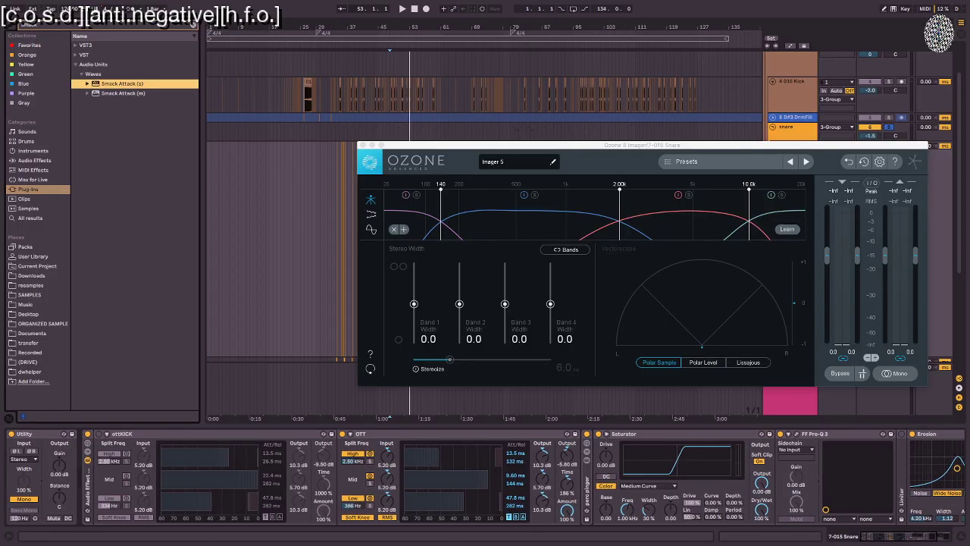
key(Return)
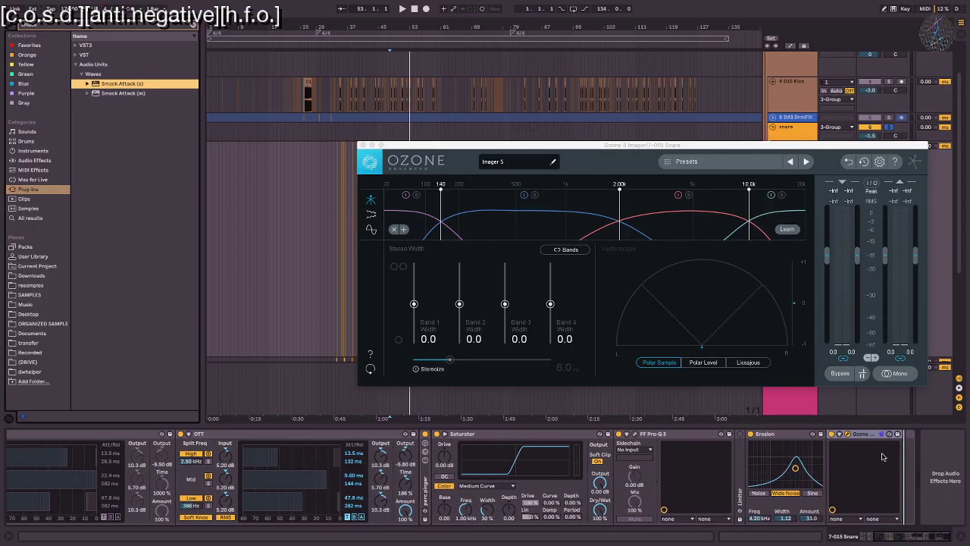
scroll(846, 442, up, 5)
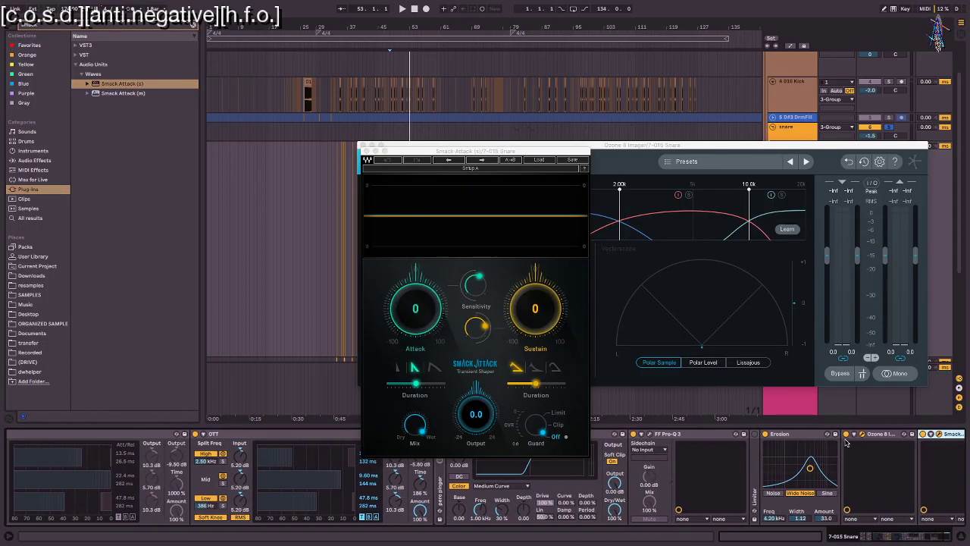
scroll(846, 442, down, 5)
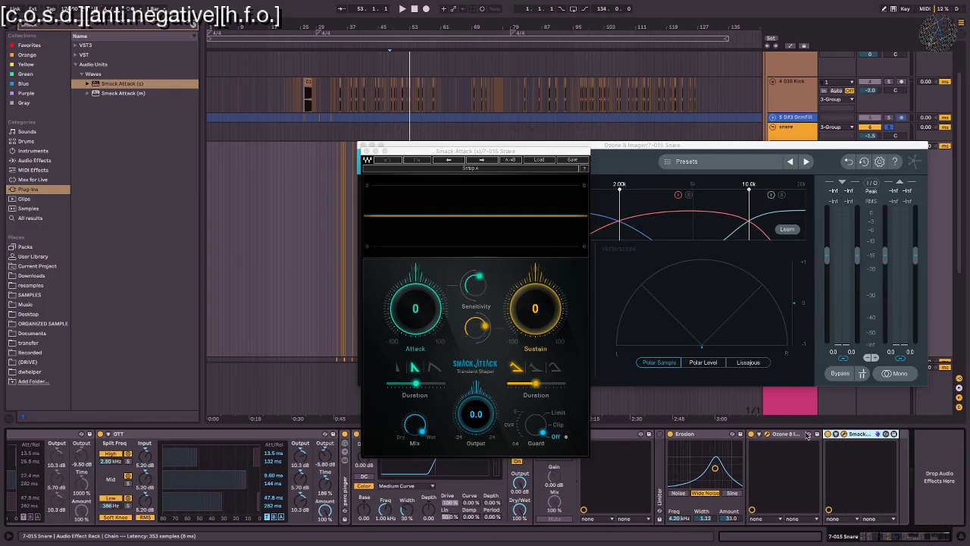
Step: Set Smack Attack's guard to Clip and place the Smack Attack and Ozone 8 Imager windows side by side
click(556, 426)
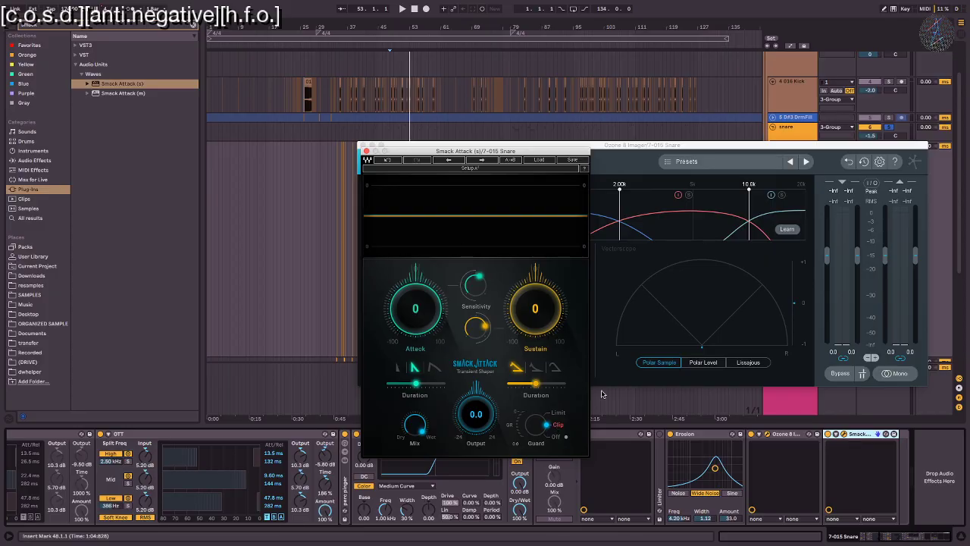
click(657, 451)
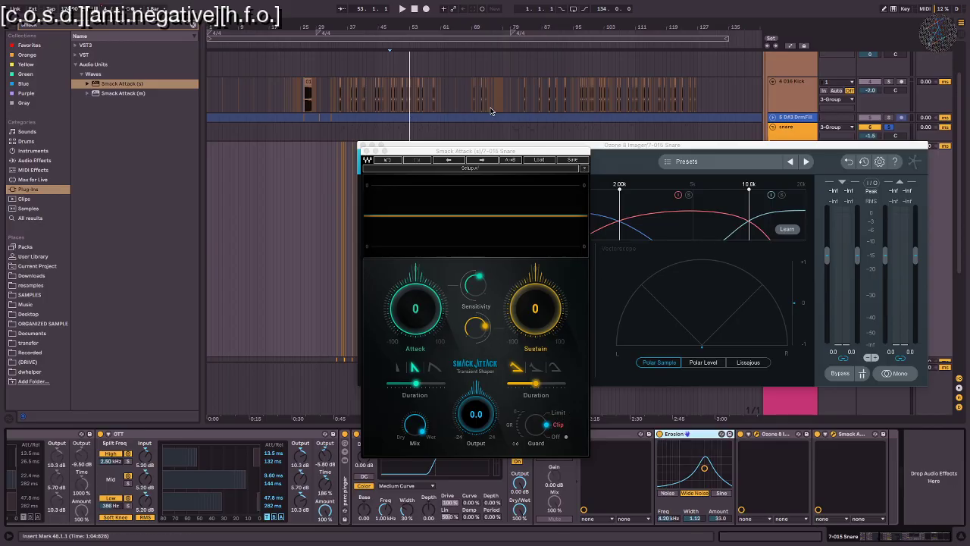
drag(467, 151, 223, 61)
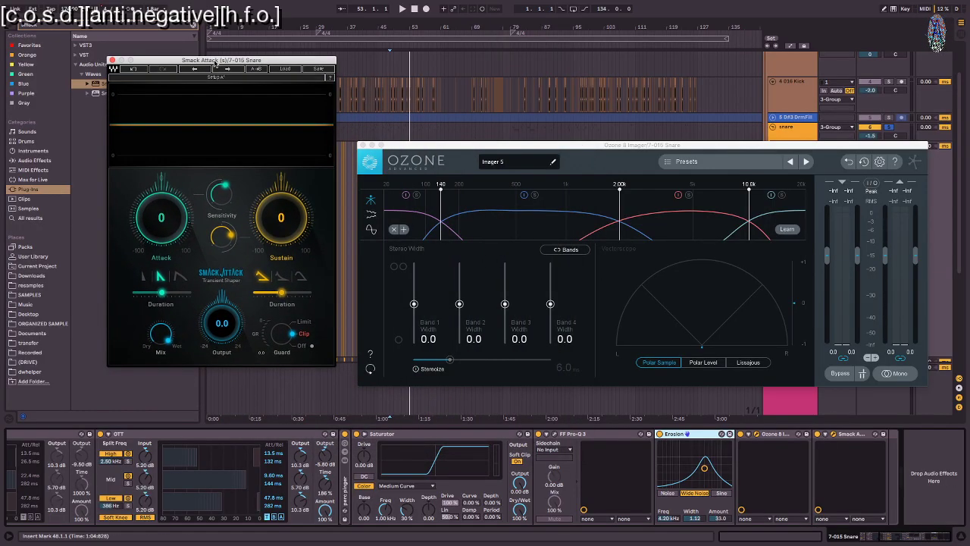
drag(416, 145, 404, 56)
drag(412, 60, 410, 59)
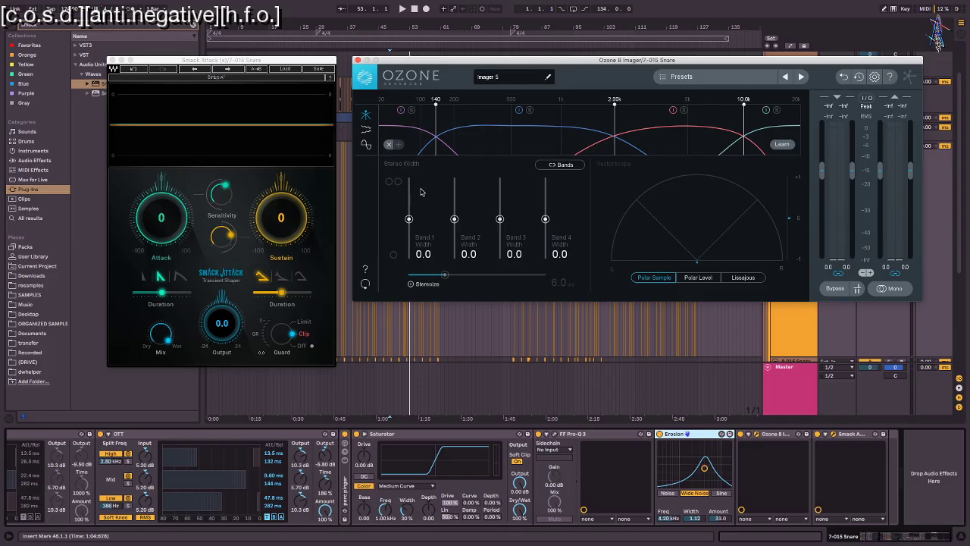
Step: Try Smack Attack's guard on Limit, return it to Clip, set attack to 51 and sustain to -16, and audition the snare
click(186, 223)
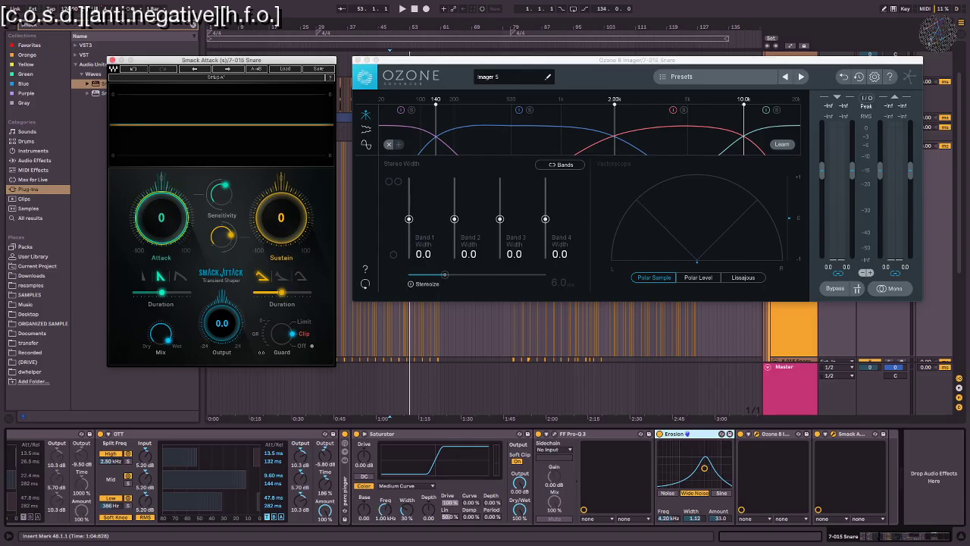
click(294, 329)
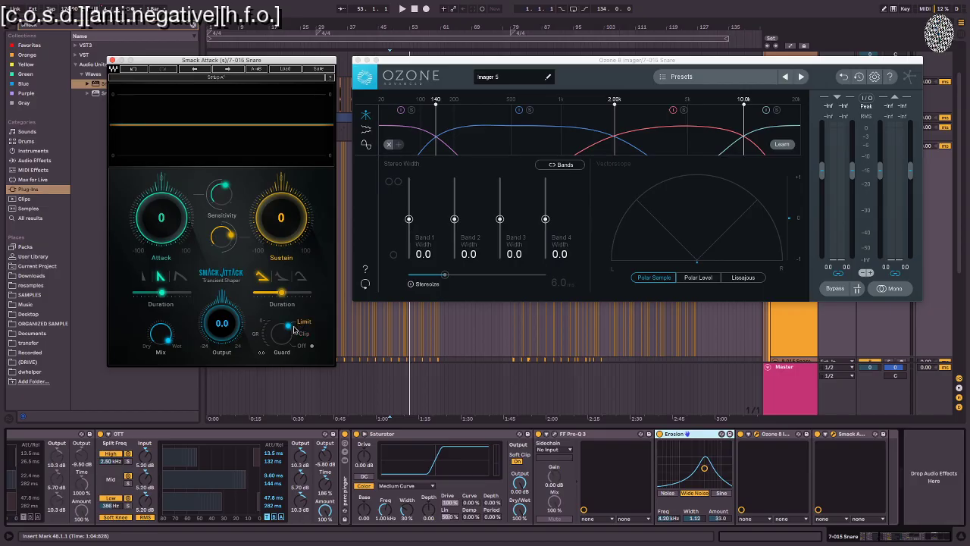
click(307, 344)
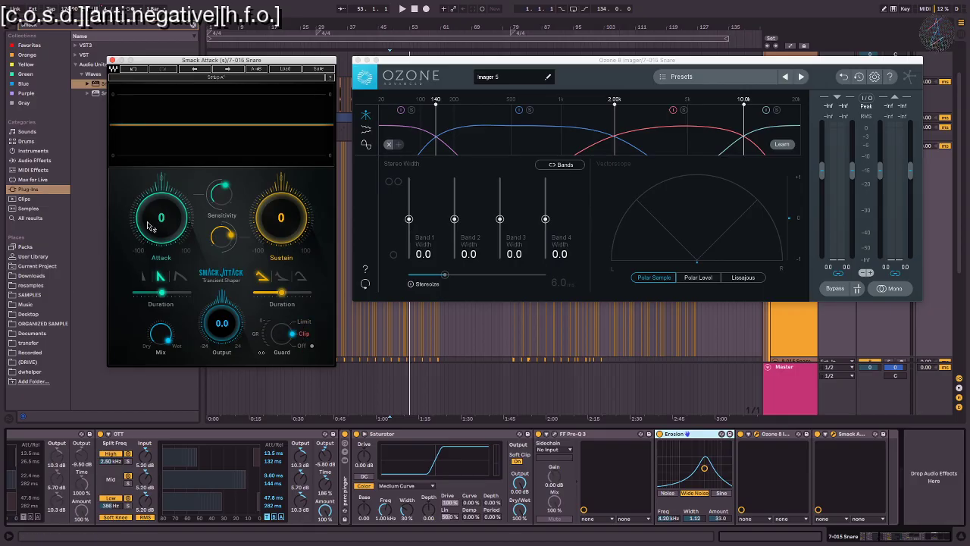
drag(156, 226, 155, 192)
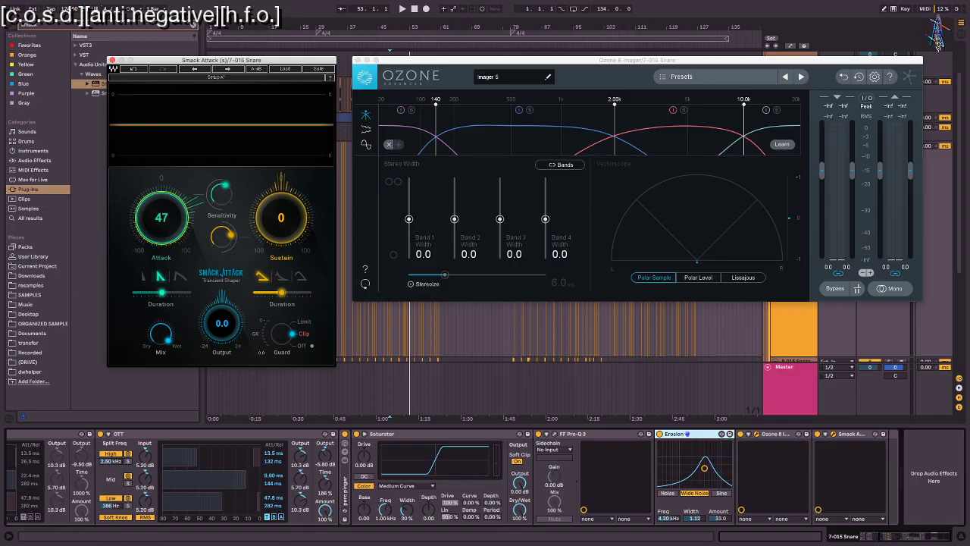
mouse_move(277, 237)
mouse_down()
mouse_move(276, 261)
mouse_move(276, 249)
mouse_up()
drag(178, 233, 178, 228)
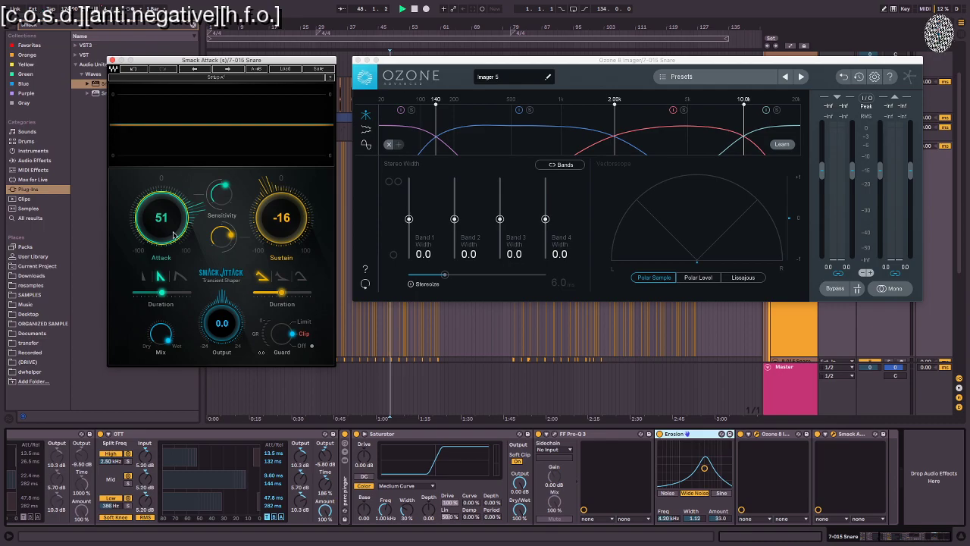
key(space)
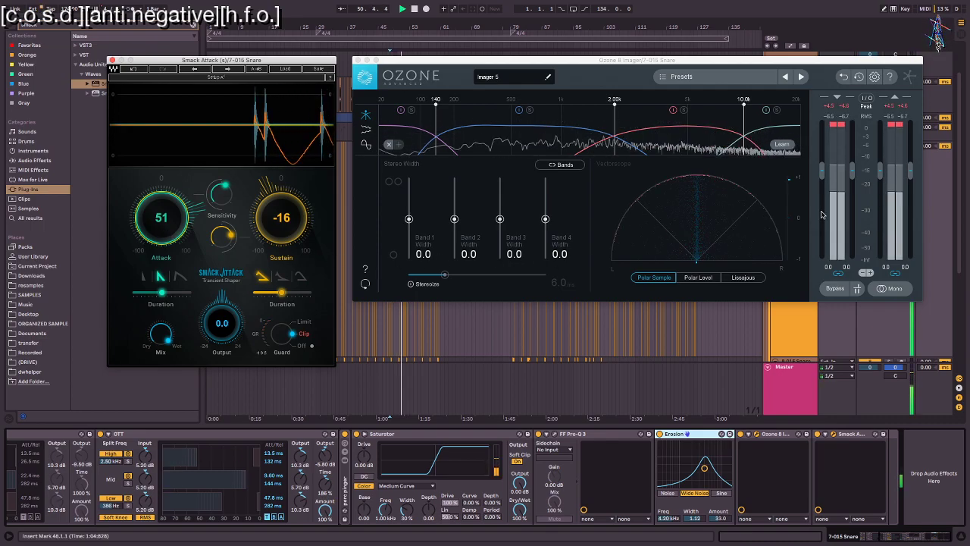
key(space)
Step: Hide the plug-in windows and switch the Ozone 8 Imager and Smack Attack off and back on in the snare chain
click(818, 435)
scroll(773, 437, left, 2)
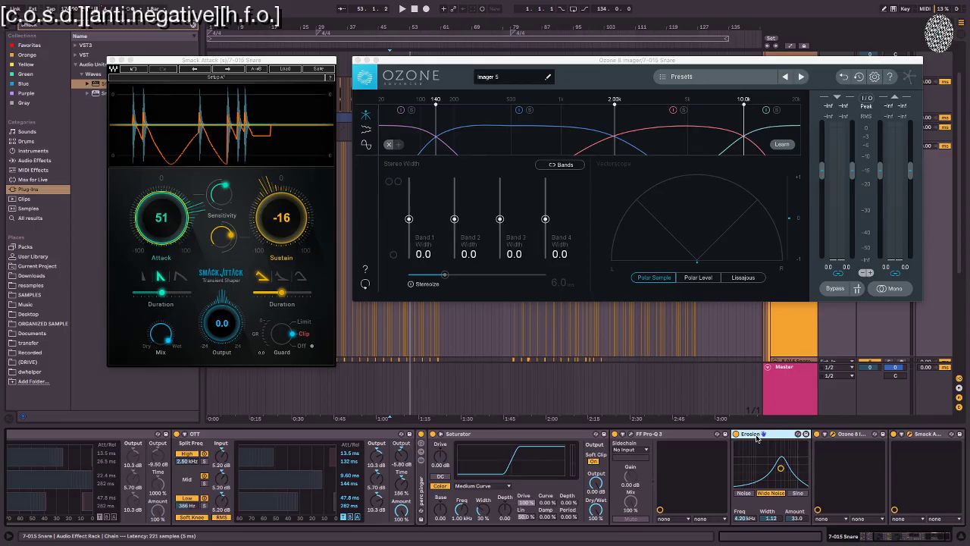
scroll(756, 438, right, 1)
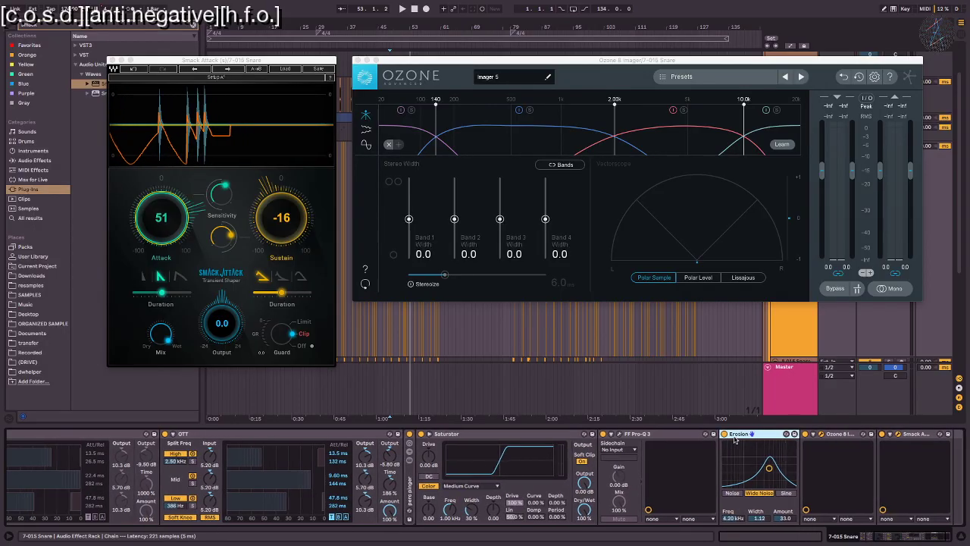
key(ctrl+alt+p)
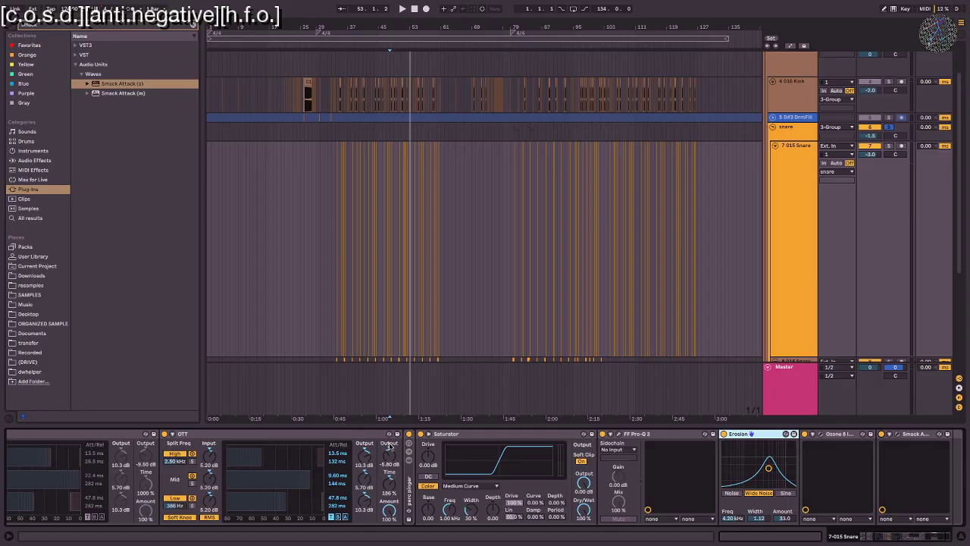
scroll(785, 458, right, 1)
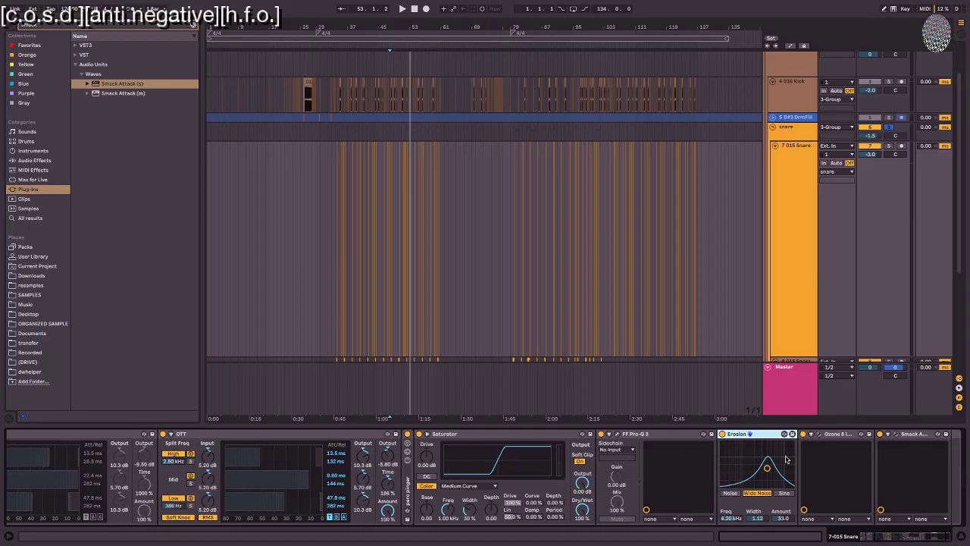
click(878, 435)
click(800, 435)
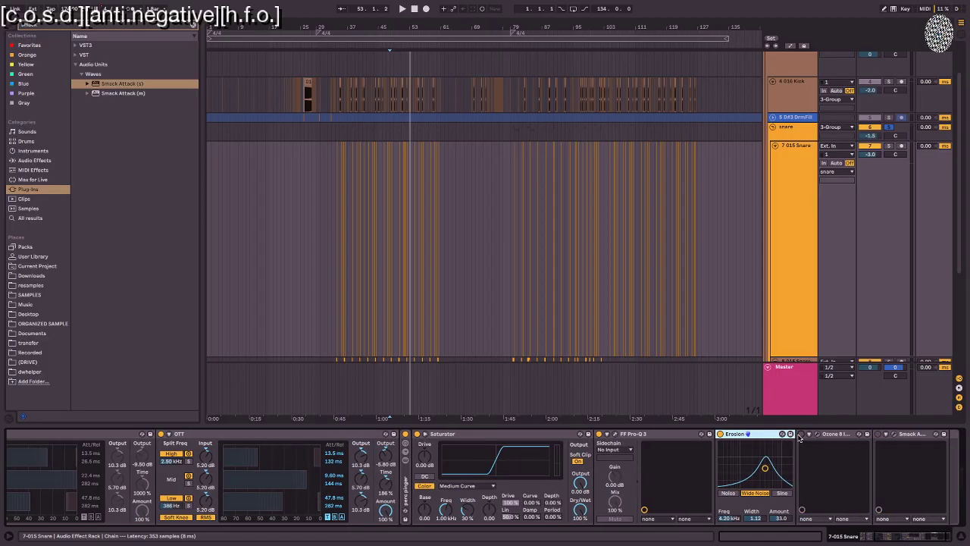
click(880, 435)
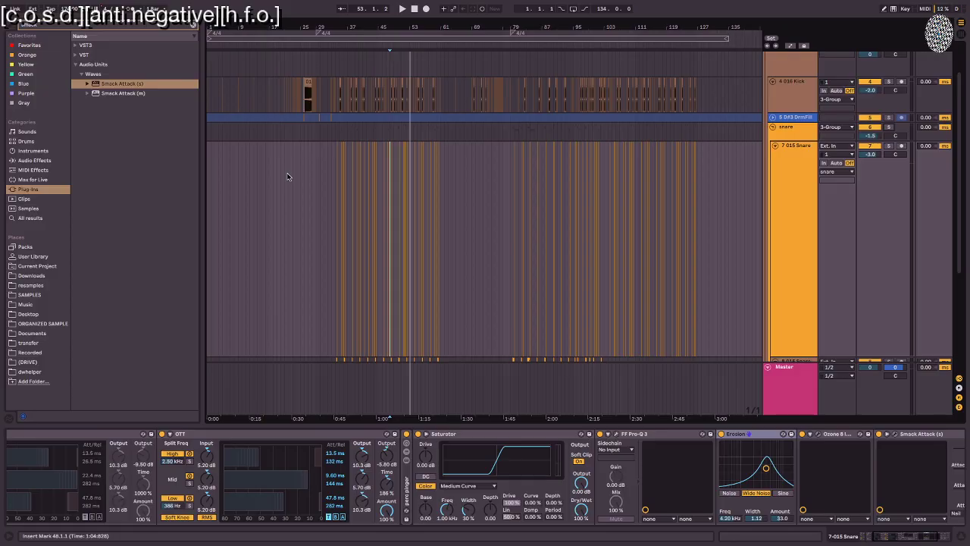
Step: Turn off the Drum Buss on the drums group and play the arrangement from 35.1.1
click(339, 175)
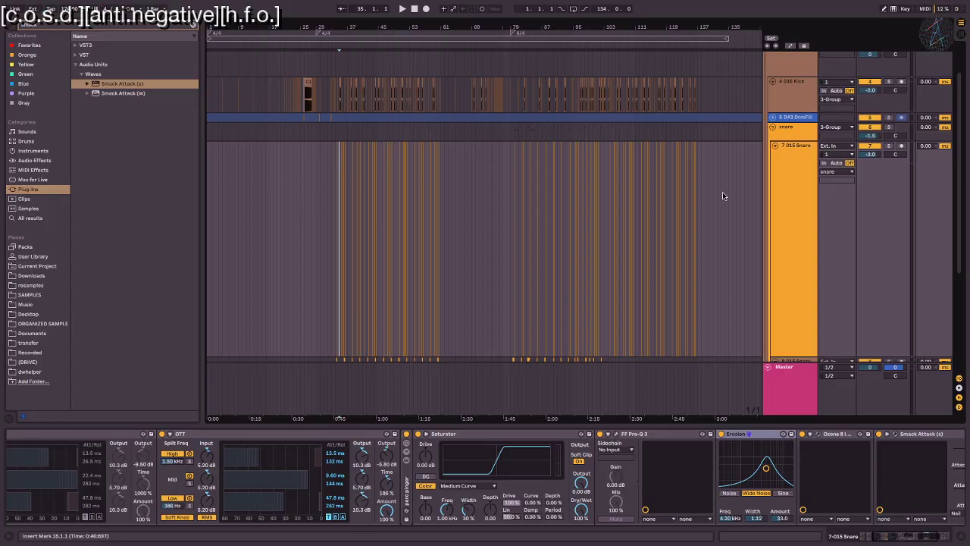
scroll(853, 119, up, 2)
click(794, 66)
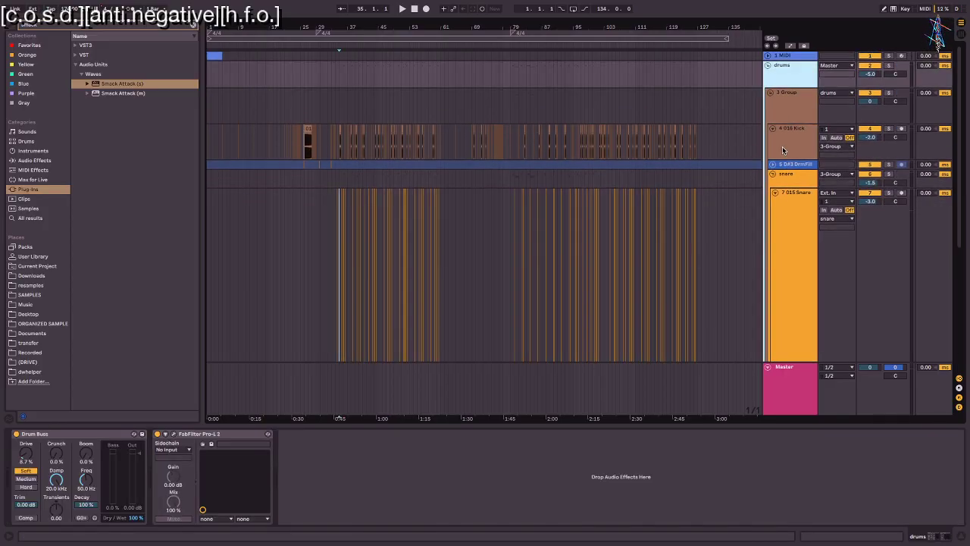
click(16, 434)
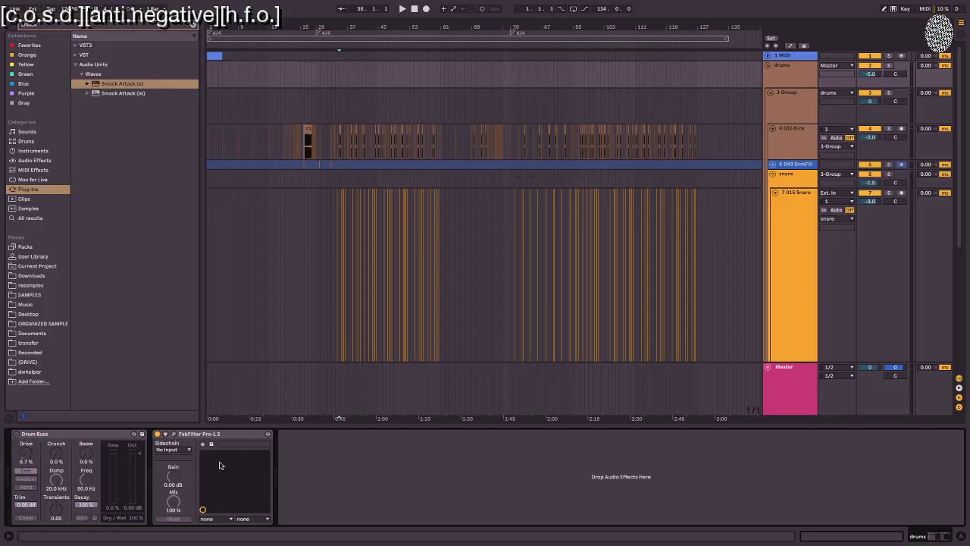
key(space)
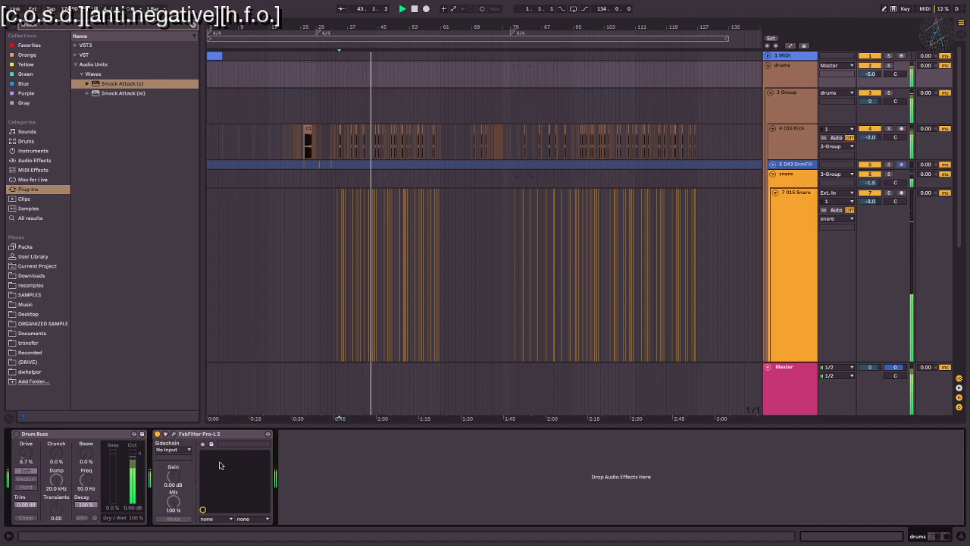
key(space)
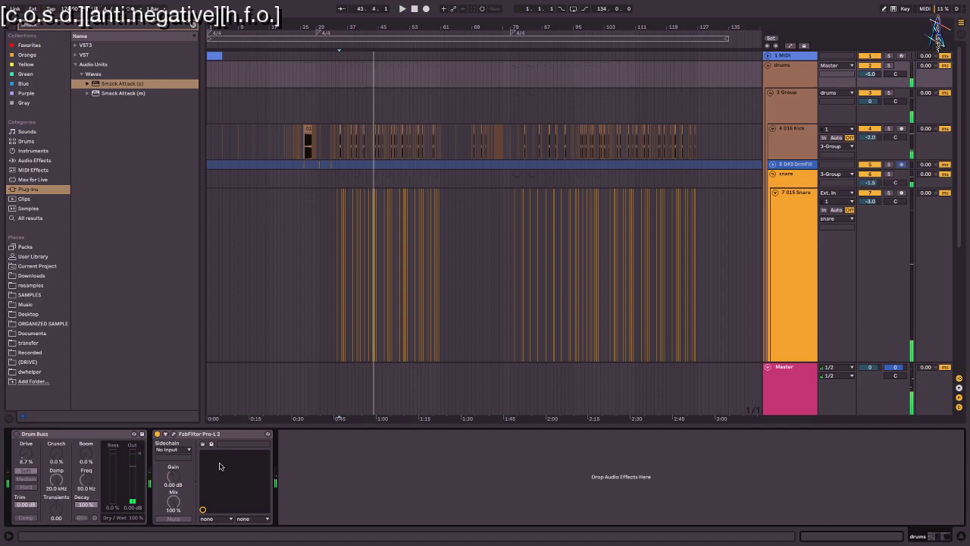
Step: Save the set, solo the sub track together with the drums group, and play the section from 35.1.1
key(ctrl+s)
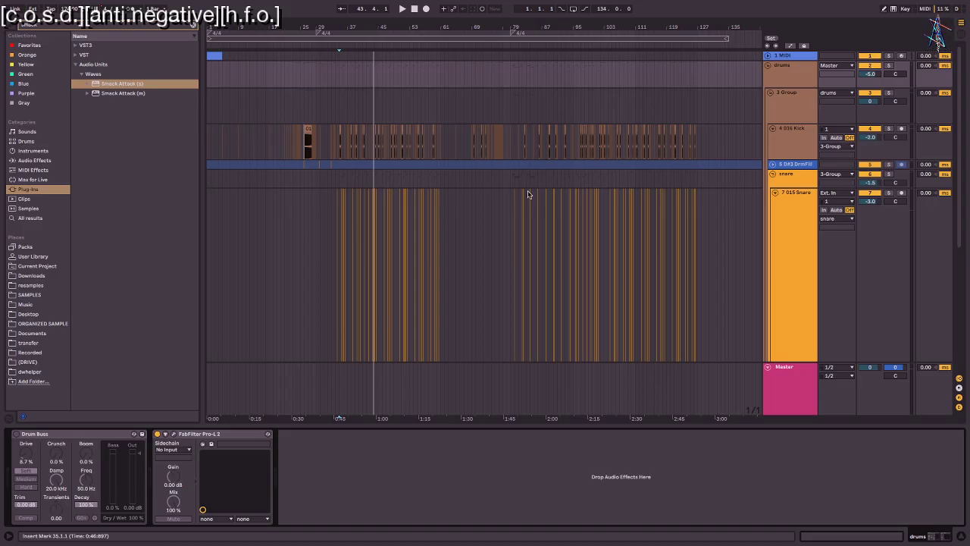
scroll(528, 195, down, 5)
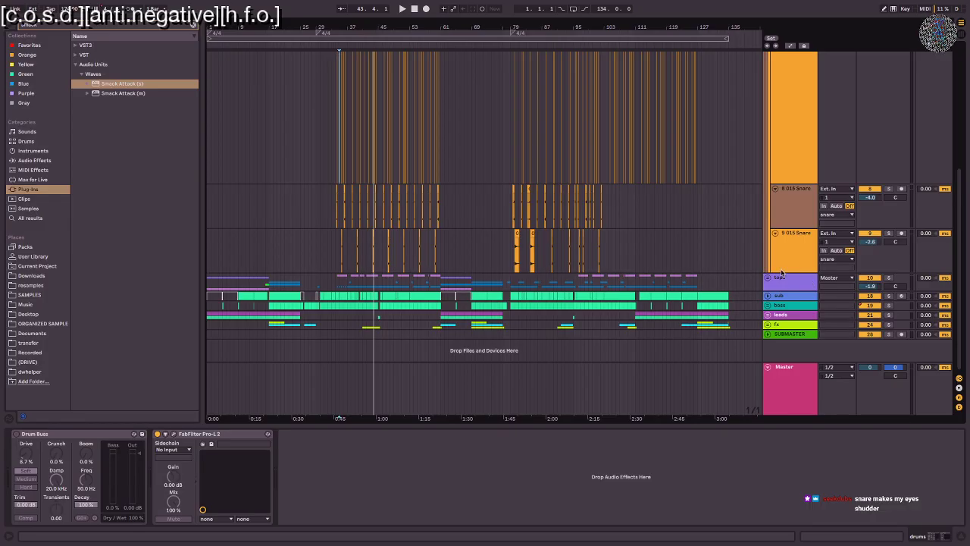
click(771, 297)
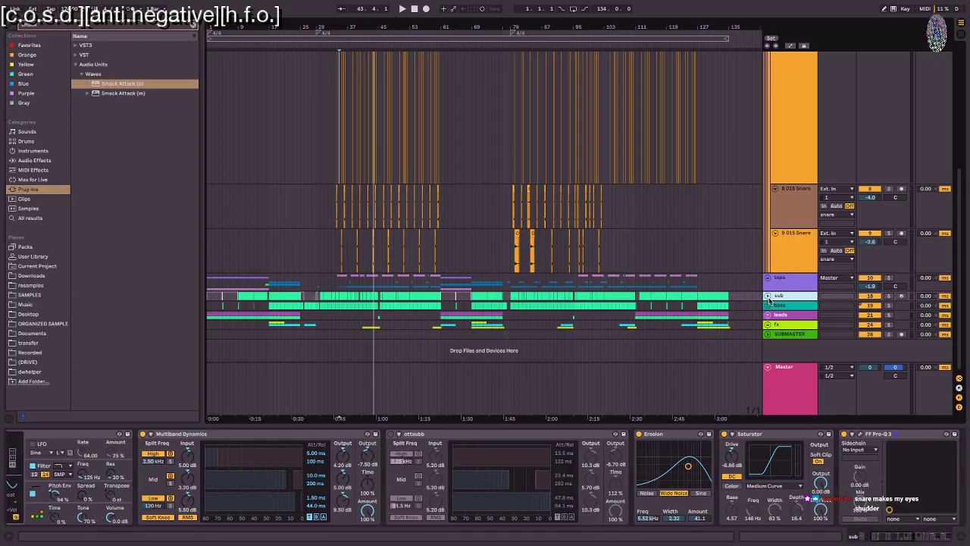
click(768, 296)
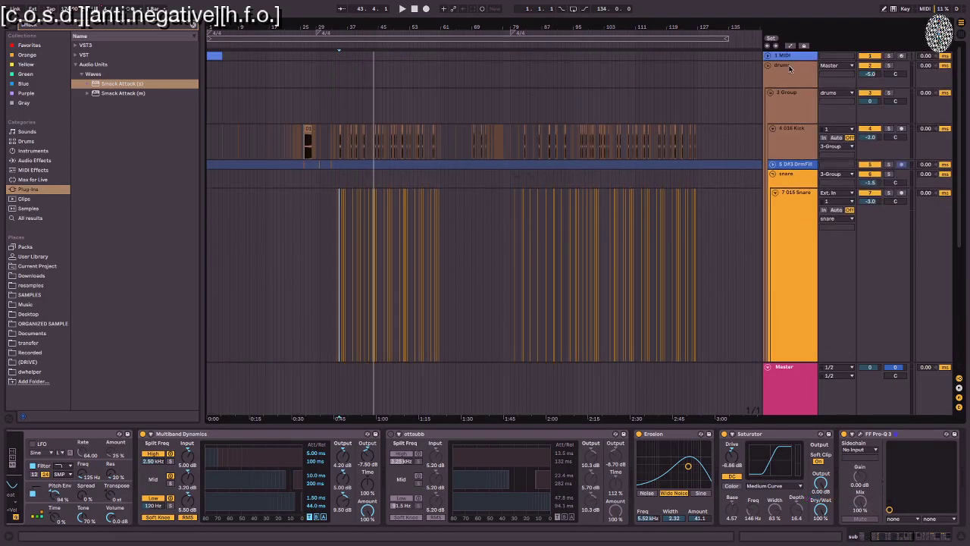
scroll(834, 141, down, 5)
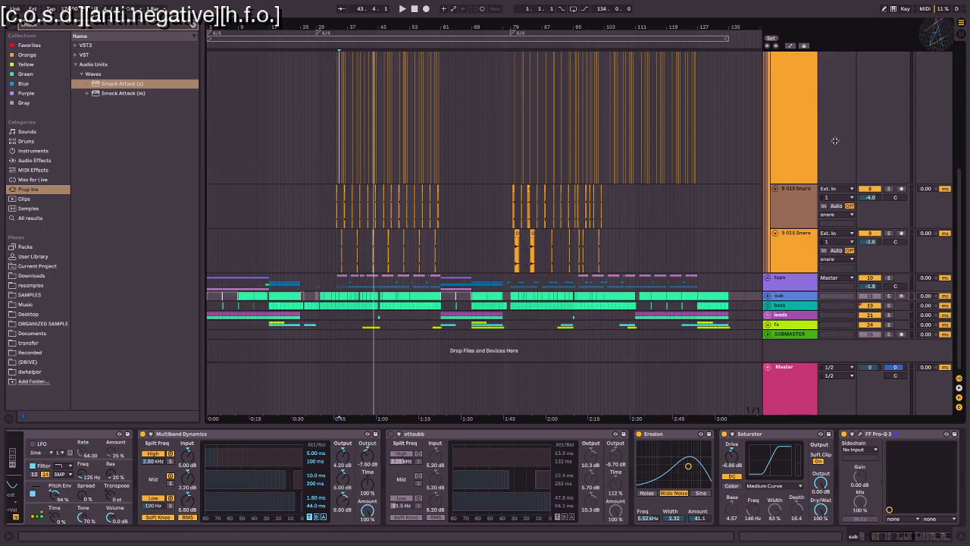
click(888, 296)
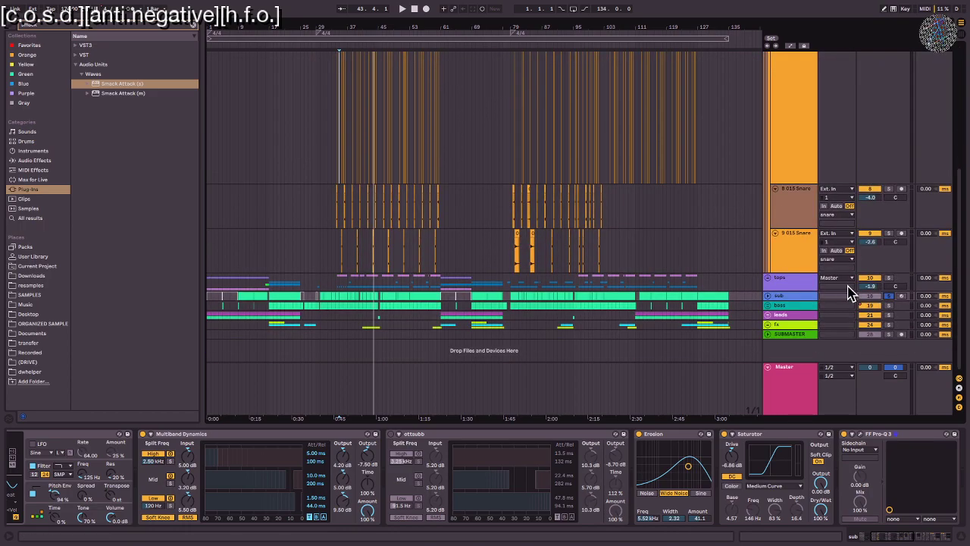
key(space)
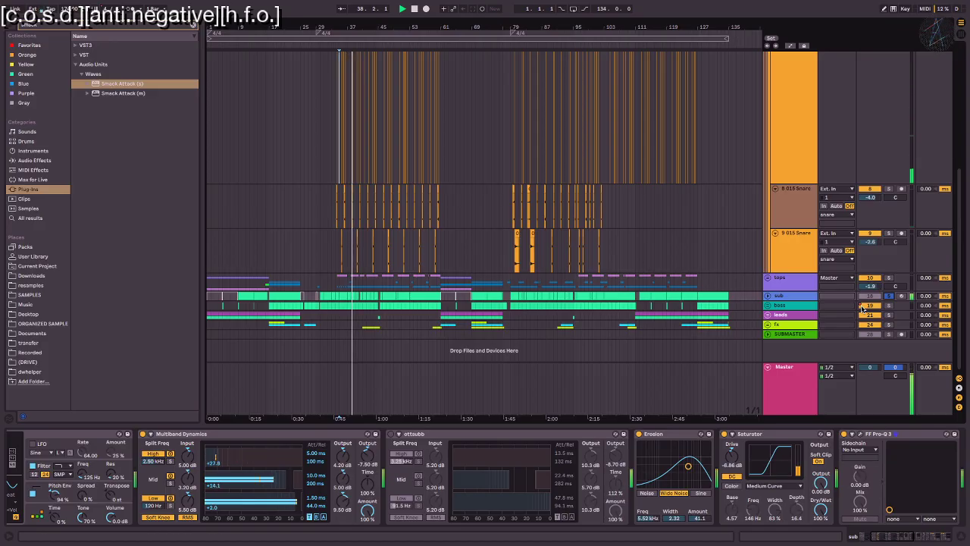
Step: Open iZotope Insight on the Master, dismiss its preset manager, and examine the mix's spectrum before closing the plug-in window
click(781, 377)
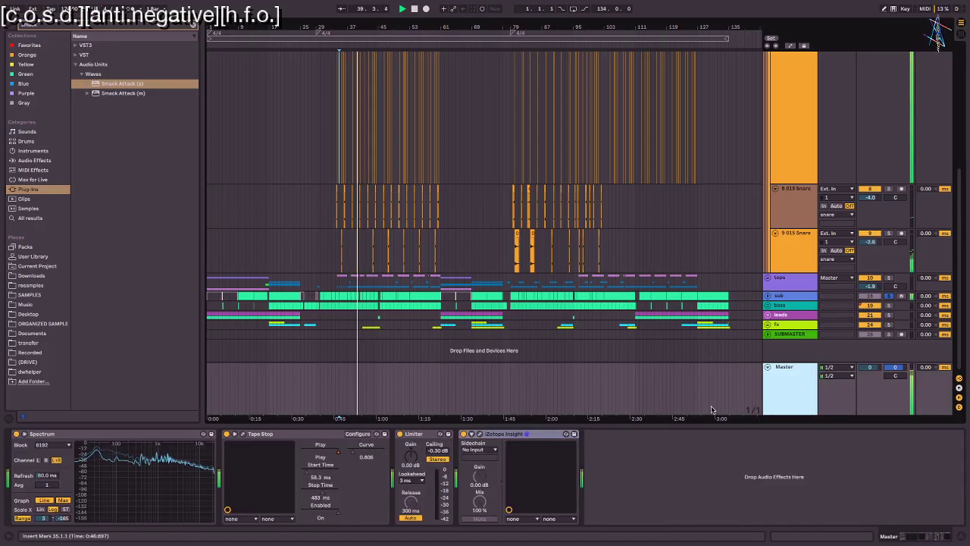
click(478, 435)
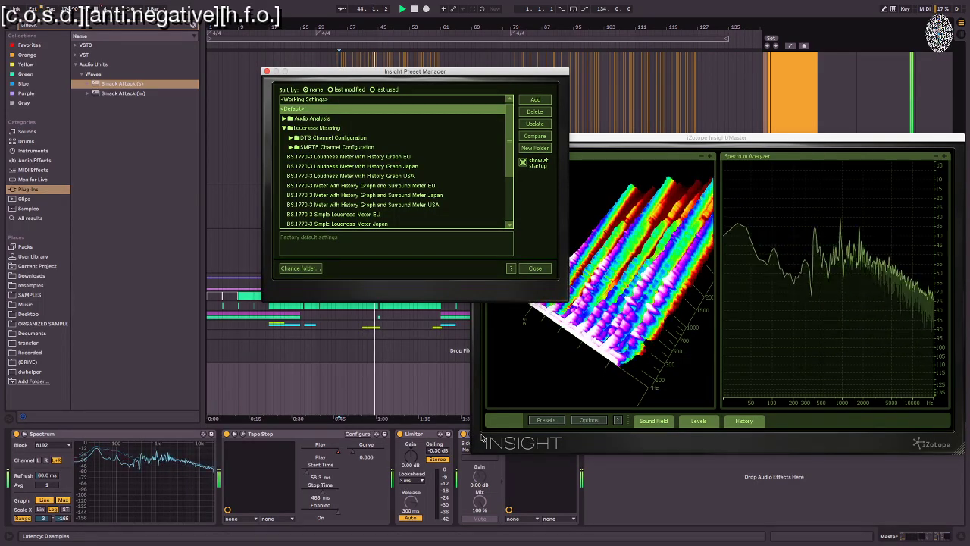
click(535, 269)
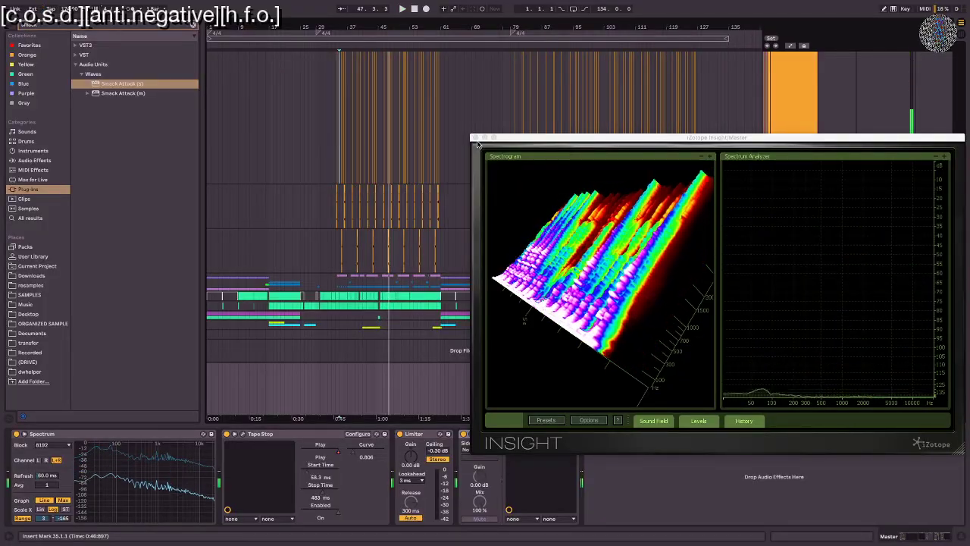
click(476, 138)
scroll(466, 155, up, 6)
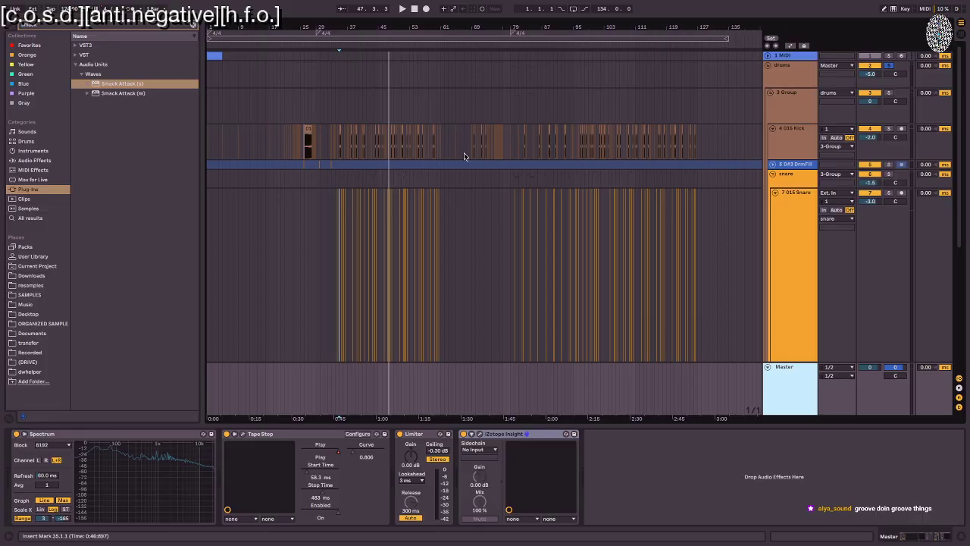
Step: Review the effect chains of the 016 Kick and main 015 Snare tracks, closing Pro-C and hiding the plug-in windows
click(795, 141)
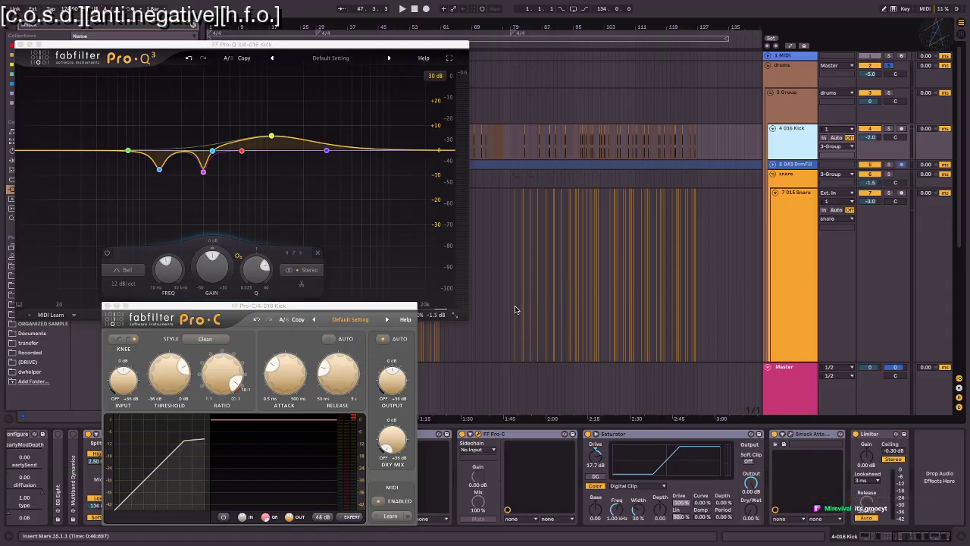
click(107, 306)
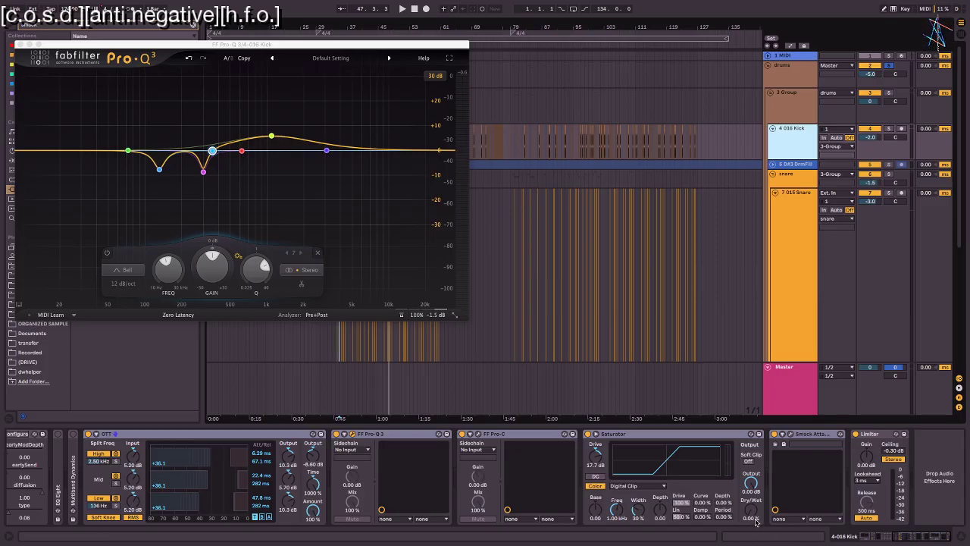
scroll(779, 327, down, 3)
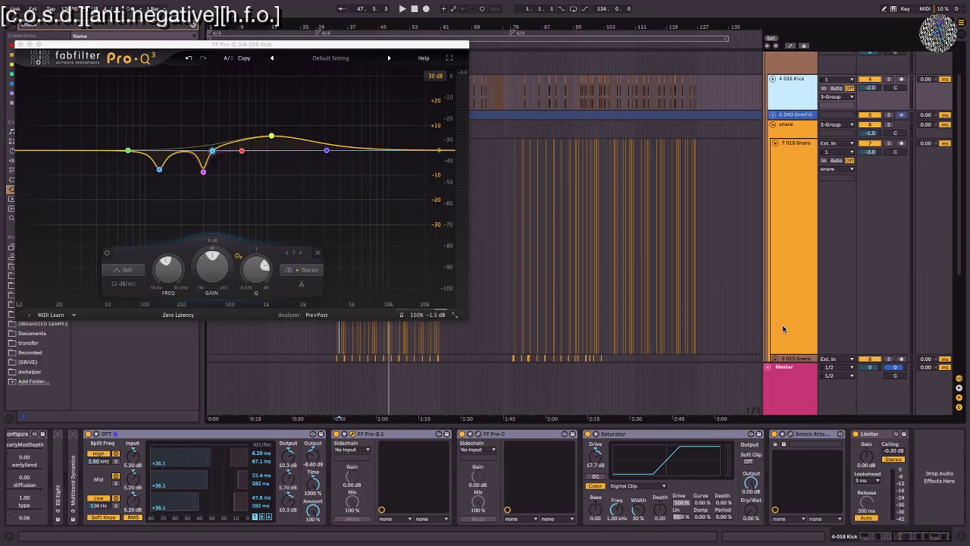
click(806, 249)
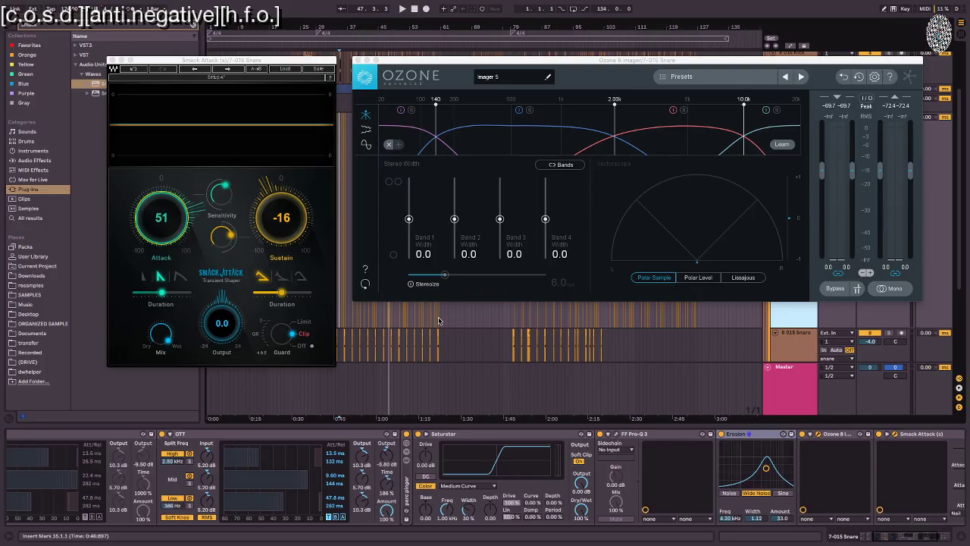
key(ctrl+alt+p)
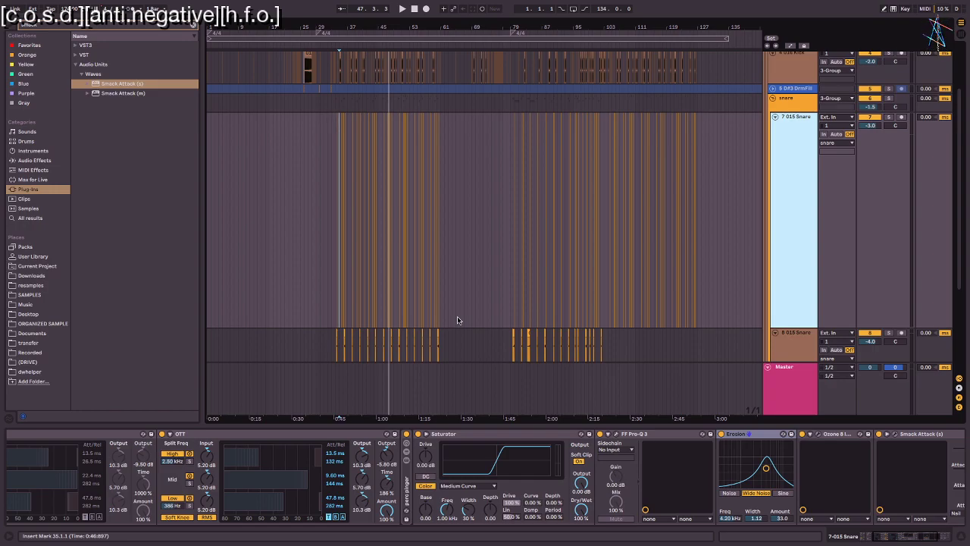
Step: Examine how the layered snare clips line up from bar 33, playing them from 33.3.3 and highlighting 35.4.3 to 36.2.1 on the main snare
scroll(457, 316, down, 4)
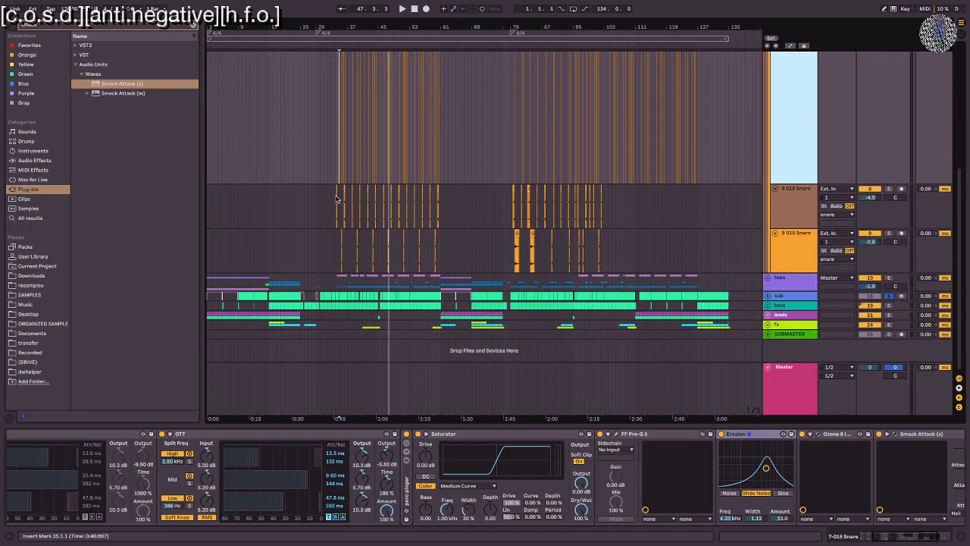
drag(332, 194, 440, 251)
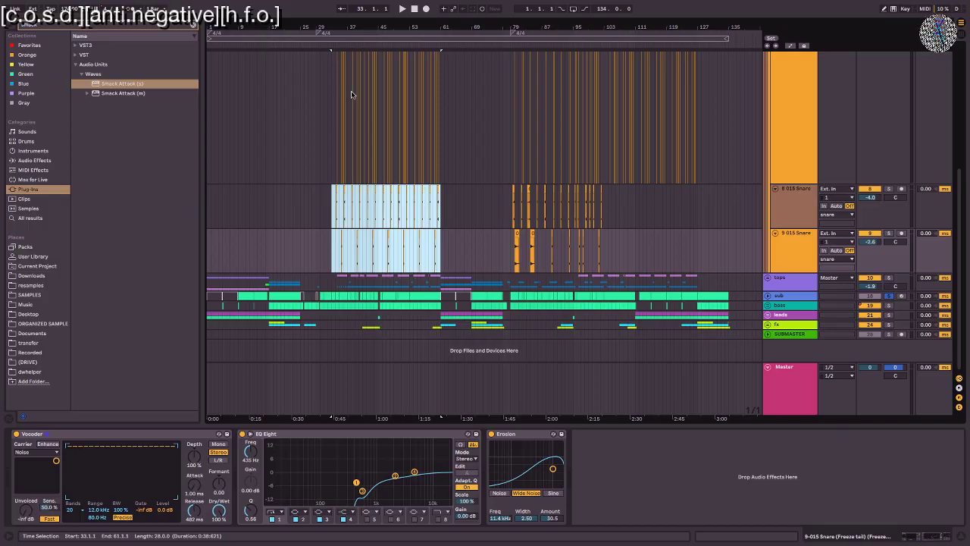
drag(334, 28, 333, 125)
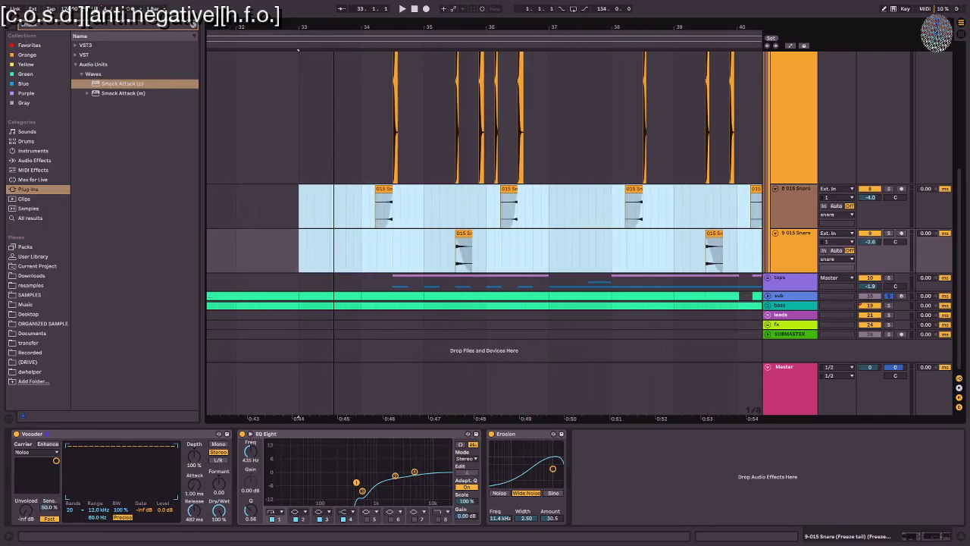
click(338, 213)
key(space)
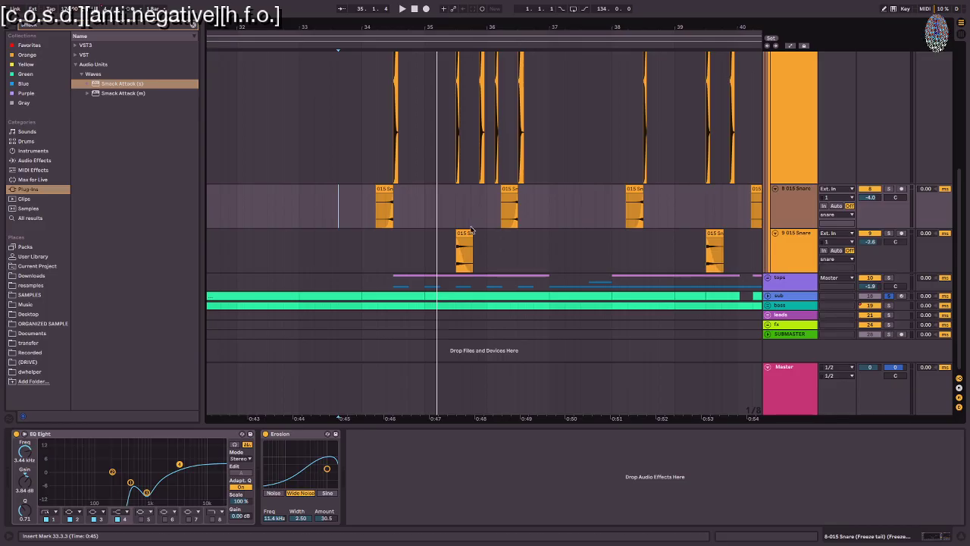
click(455, 209)
drag(479, 168, 502, 168)
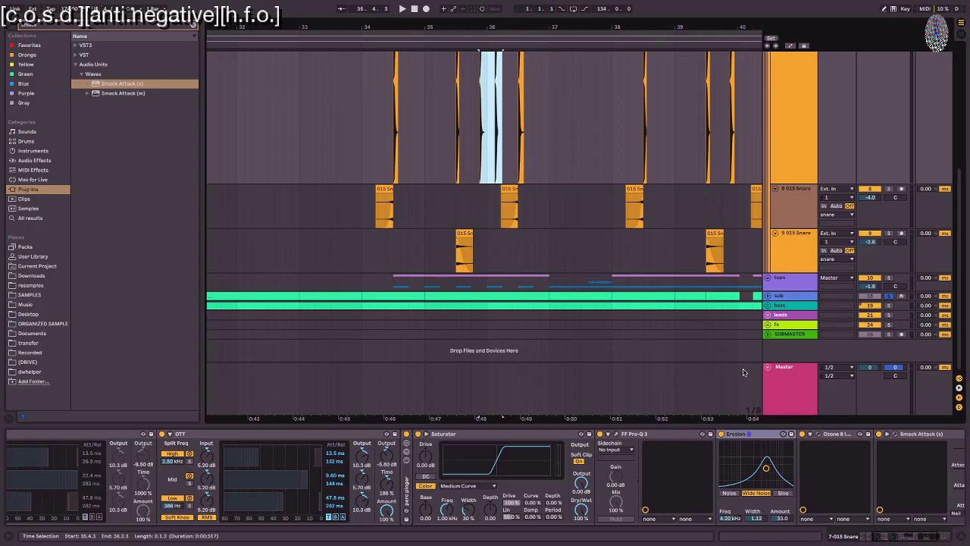
Step: Clear the plug-in search in the browser, then solo the tops group and unfold it to show its tracks
click(193, 25)
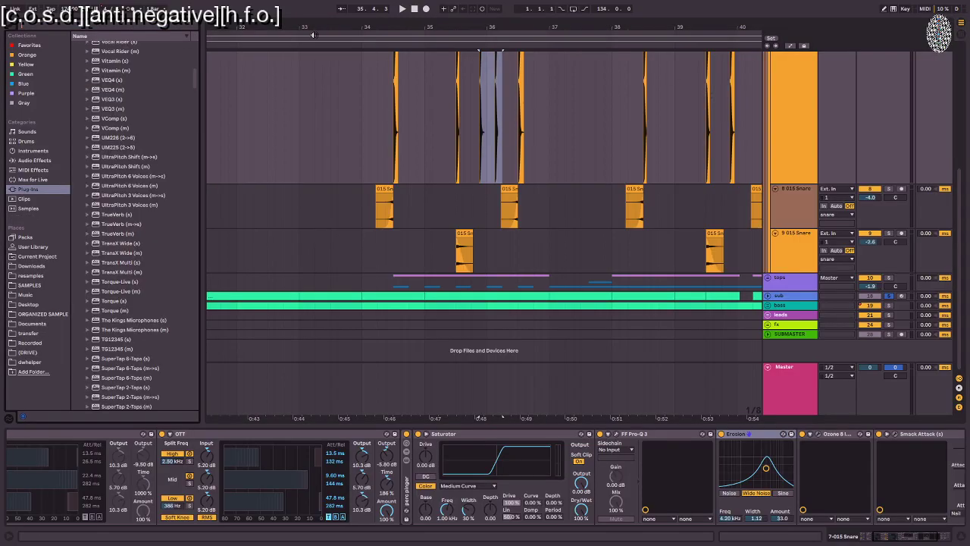
drag(390, 29, 346, 6)
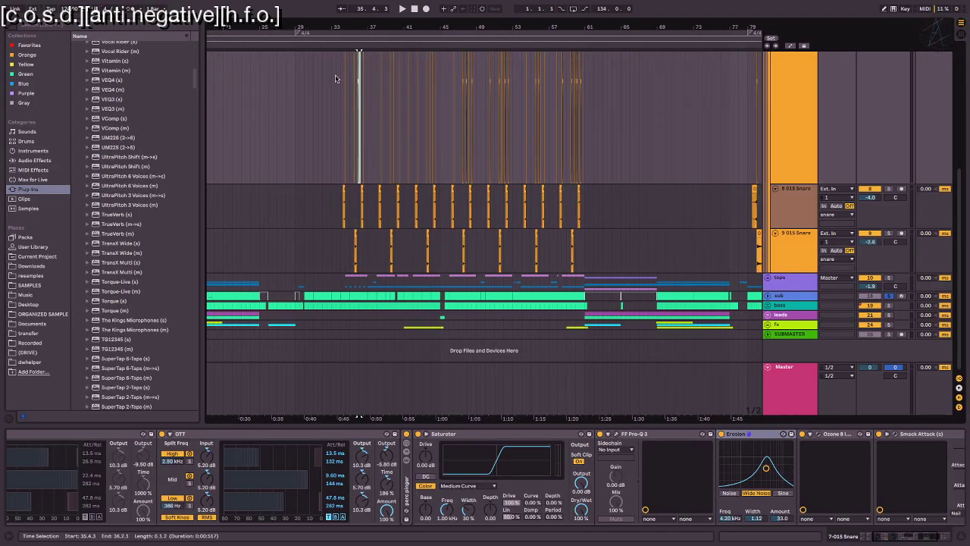
scroll(366, 222, up, 3)
scroll(412, 224, down, 3)
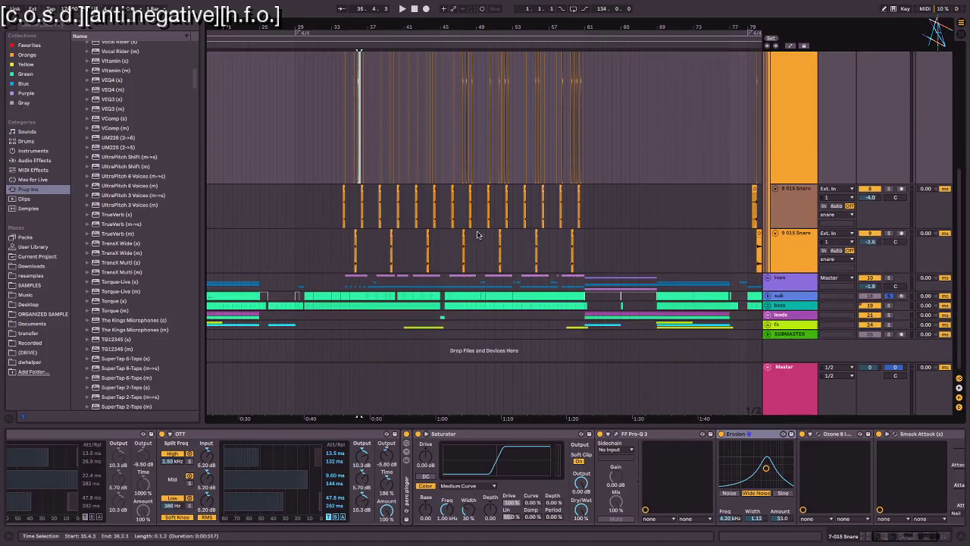
click(778, 282)
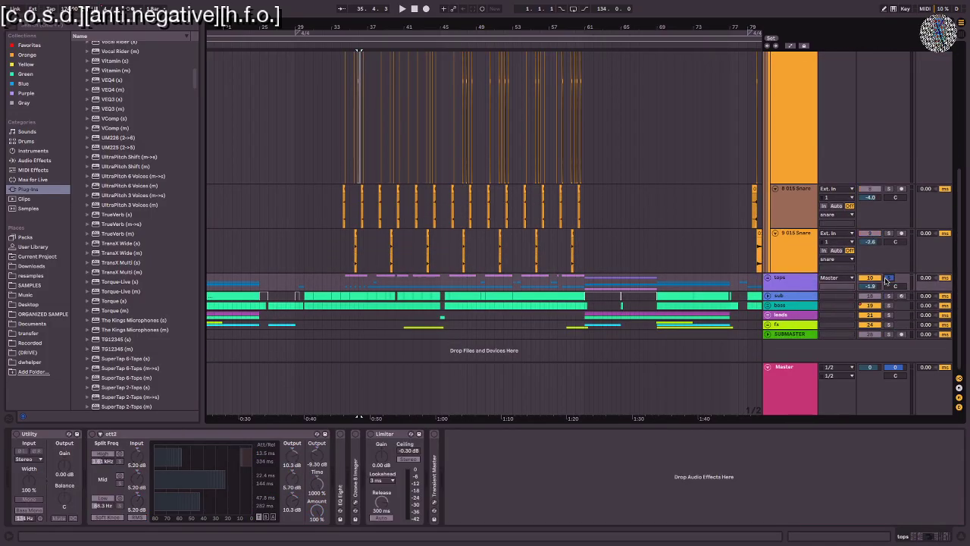
click(768, 279)
scroll(611, 276, down, 5)
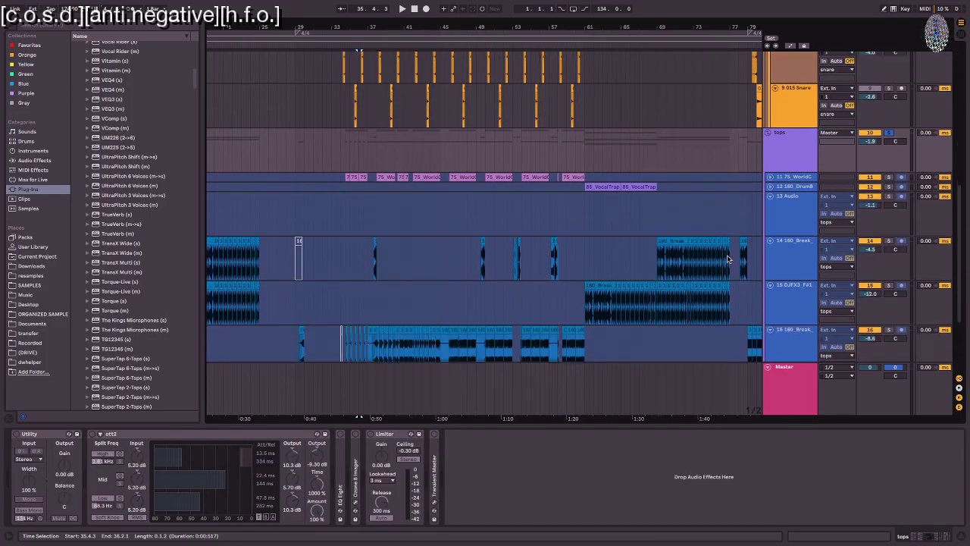
scroll(739, 256, up, 1)
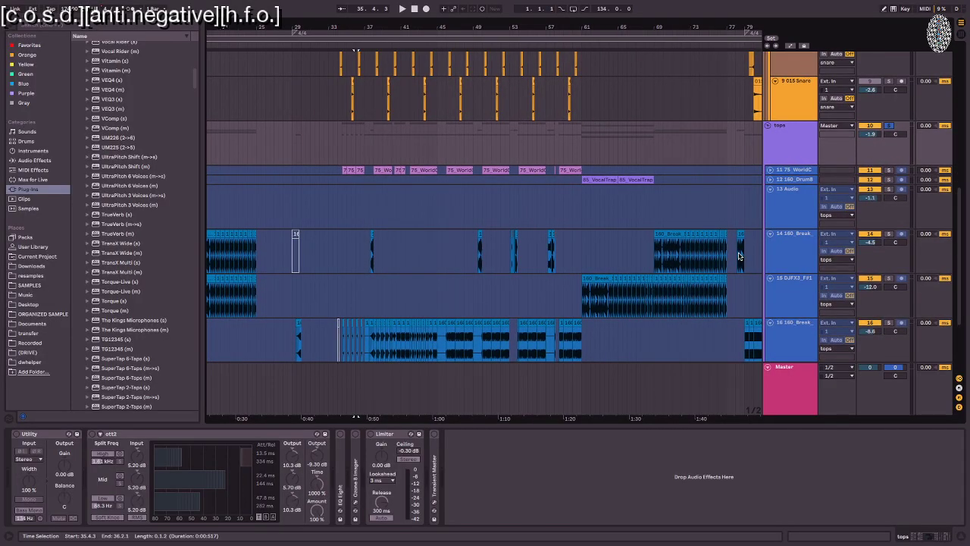
scroll(739, 256, down, 3)
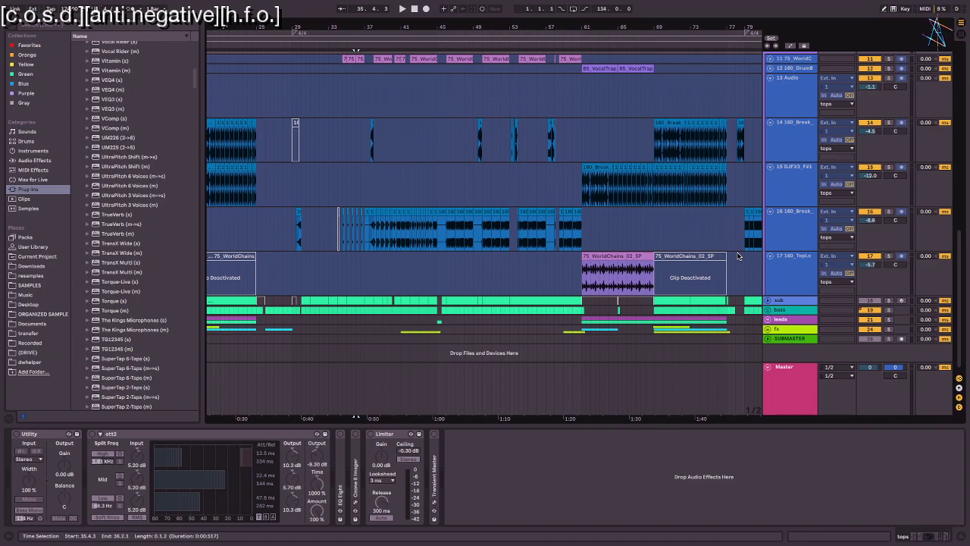
scroll(737, 256, up, 1)
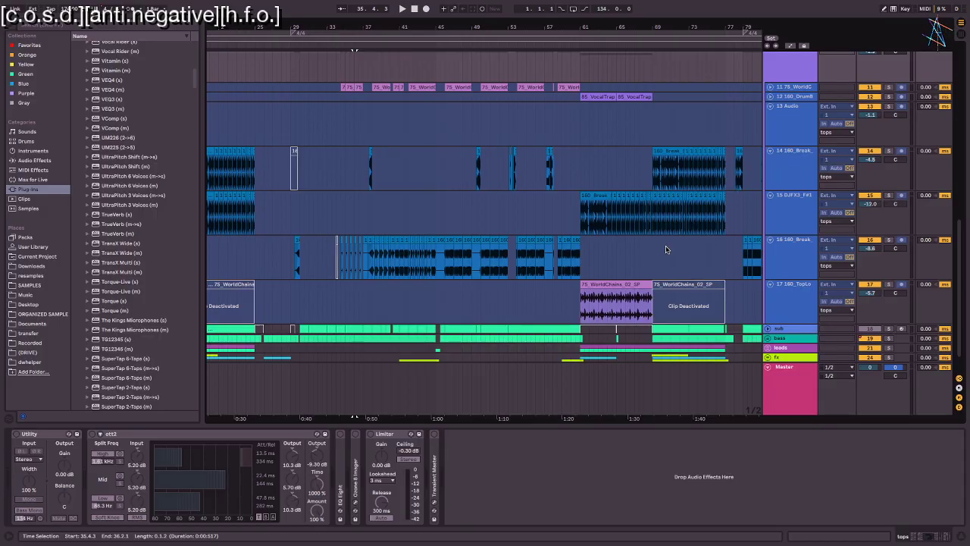
scroll(666, 246, left, 5)
Step: Solo the 75_WorldChains_02_SP track in the tops group and play it from 35.1.1
click(783, 105)
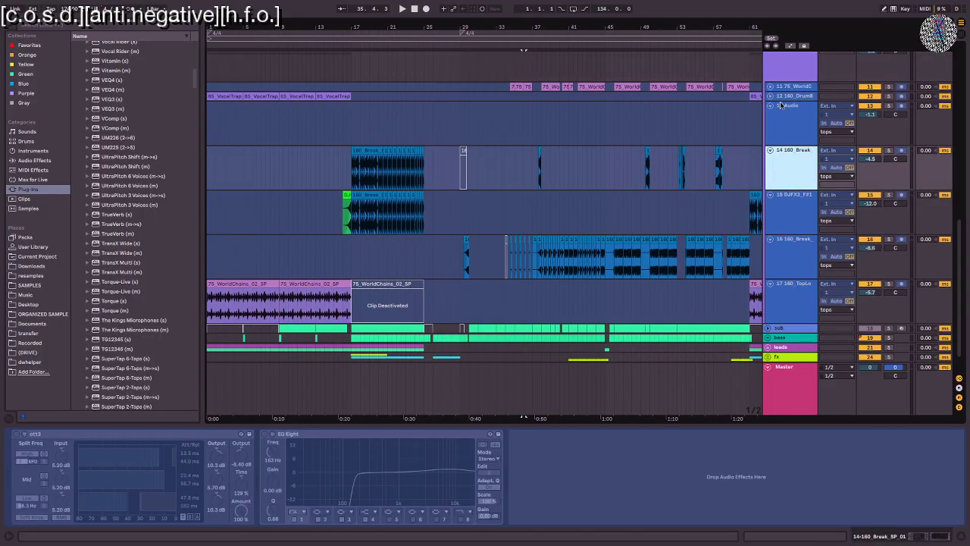
click(788, 88)
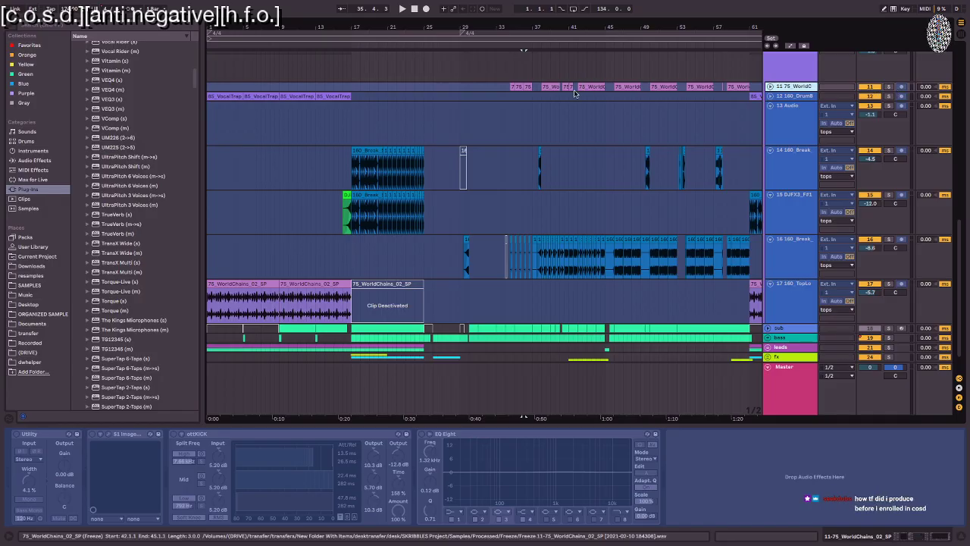
click(512, 88)
click(889, 86)
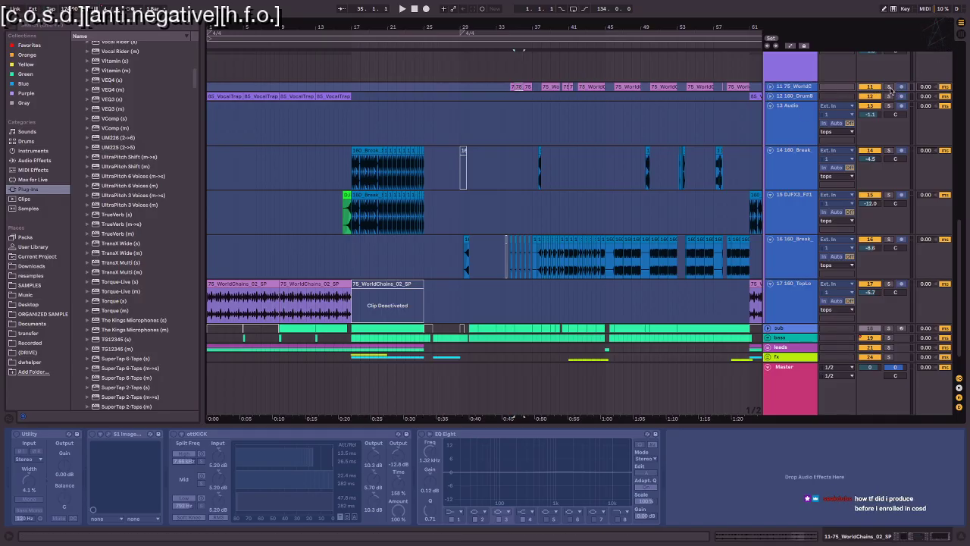
key(space)
Step: Unfreeze the 75_WorldChains_02_SP track and switch on its Utility and S1 Imager devices during playback
right_click(792, 90)
key(Escape)
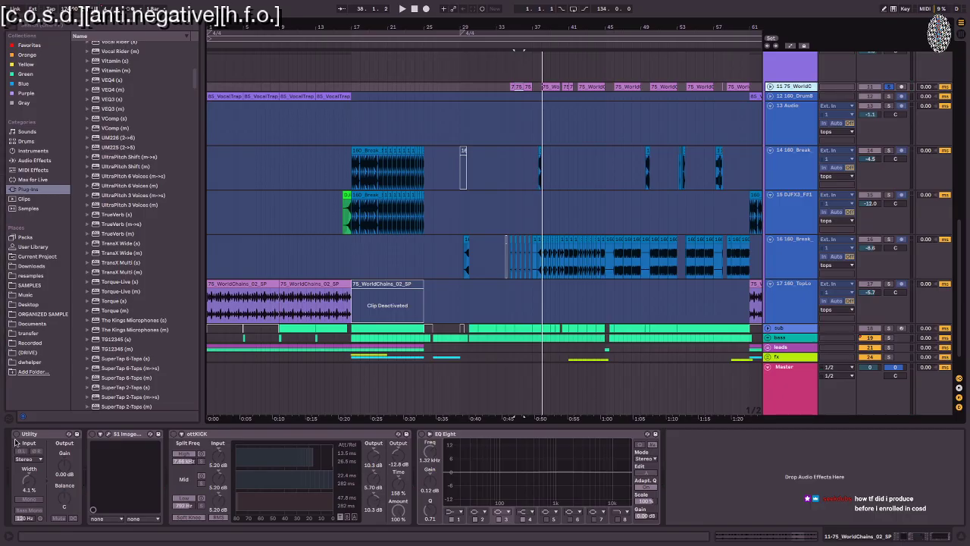
key(space)
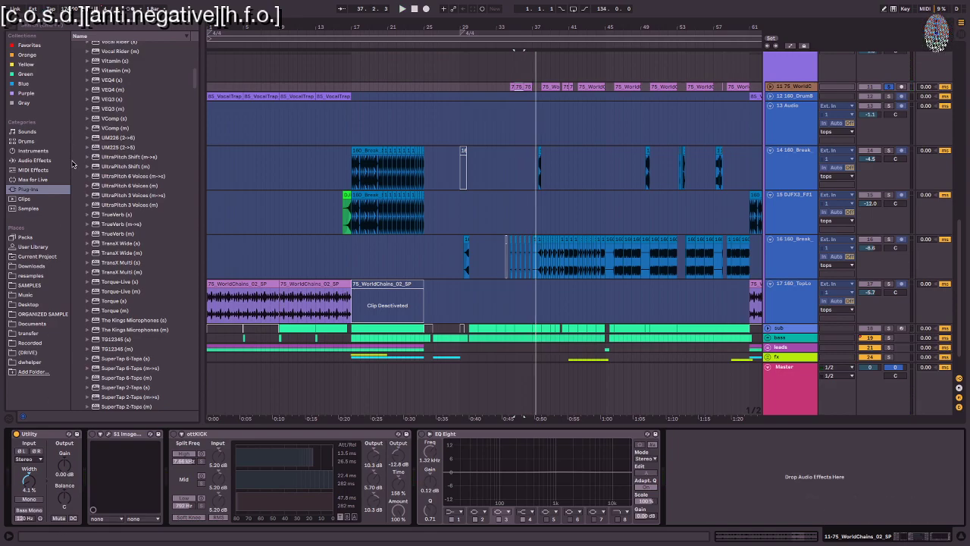
click(92, 434)
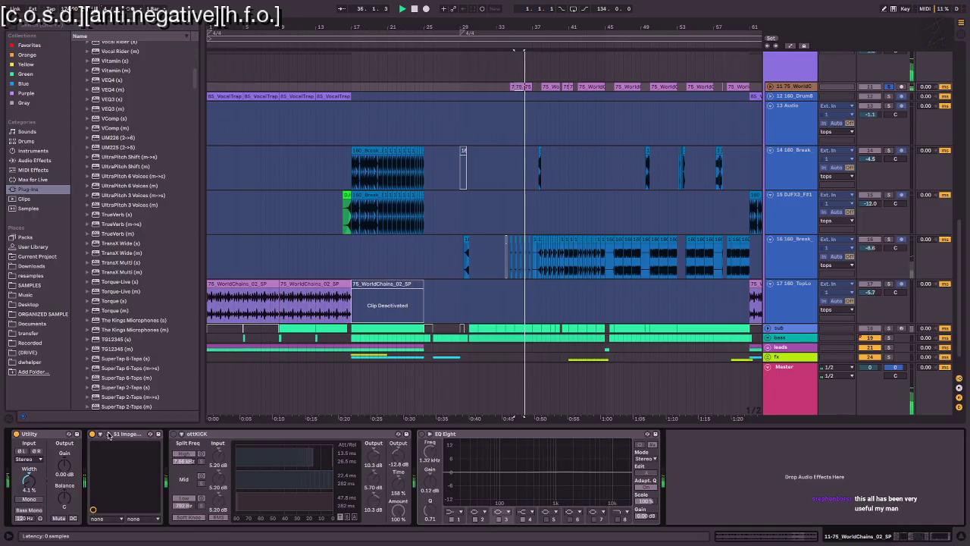
Step: Show the S1 Imager's controls and switch on ottKICK on the 75_WorldChains_02_SP track, bringing its Amount to 66% while auditioning
click(109, 434)
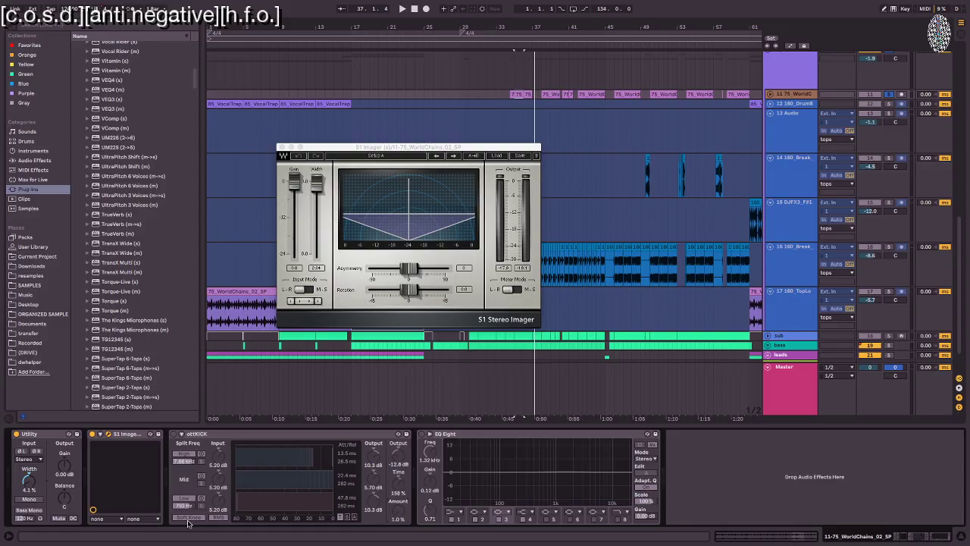
click(174, 433)
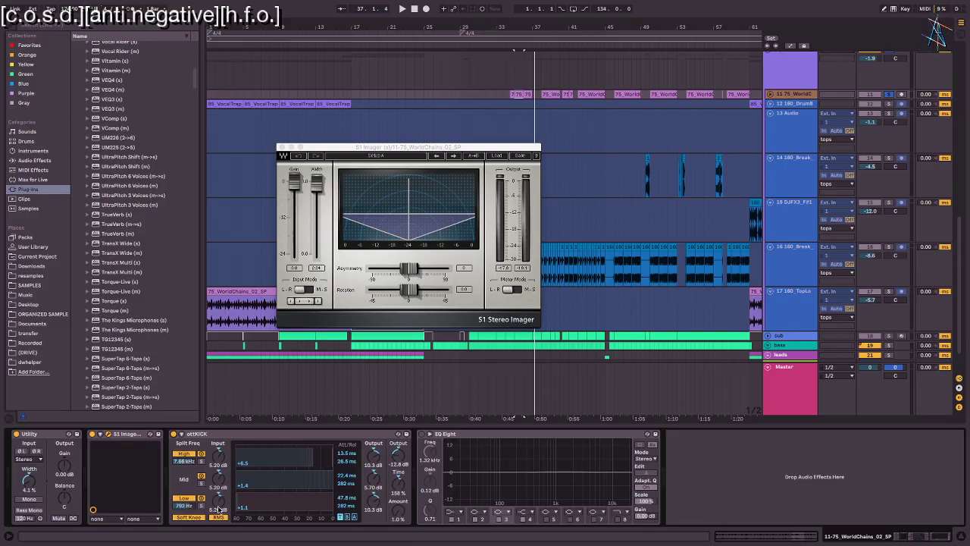
key(space)
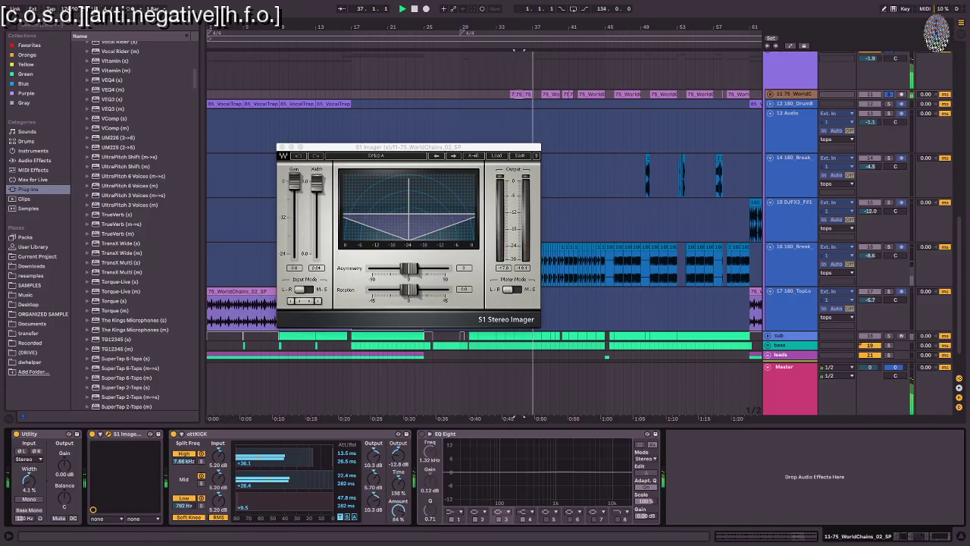
key(space)
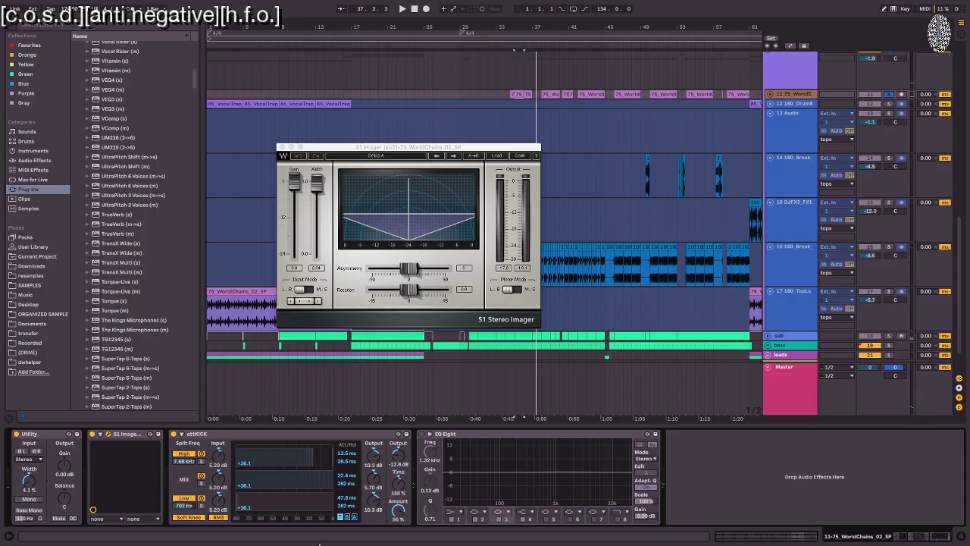
Step: Set ottKICK's Time to 78% and Amount to 65% while auditioning the loop, and close the S1 Imager window
key(space)
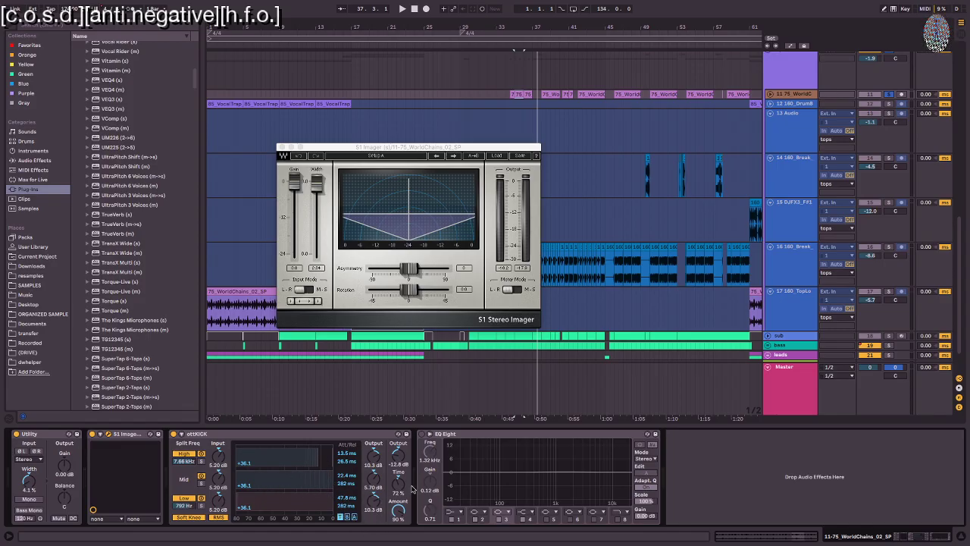
drag(393, 486, 393, 474)
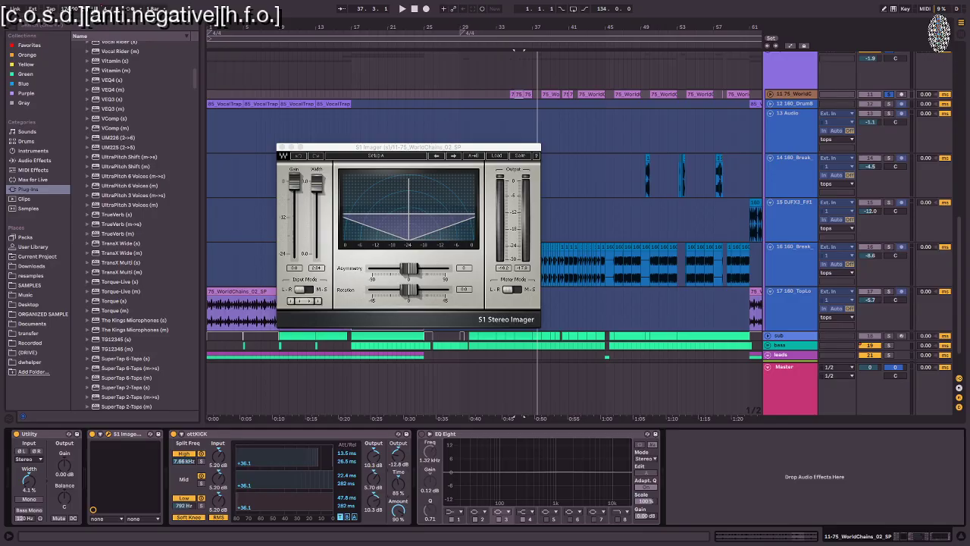
mouse_move(402, 514)
mouse_down()
mouse_move(401, 530)
mouse_move(402, 505)
mouse_move(398, 525)
mouse_up()
key(space)
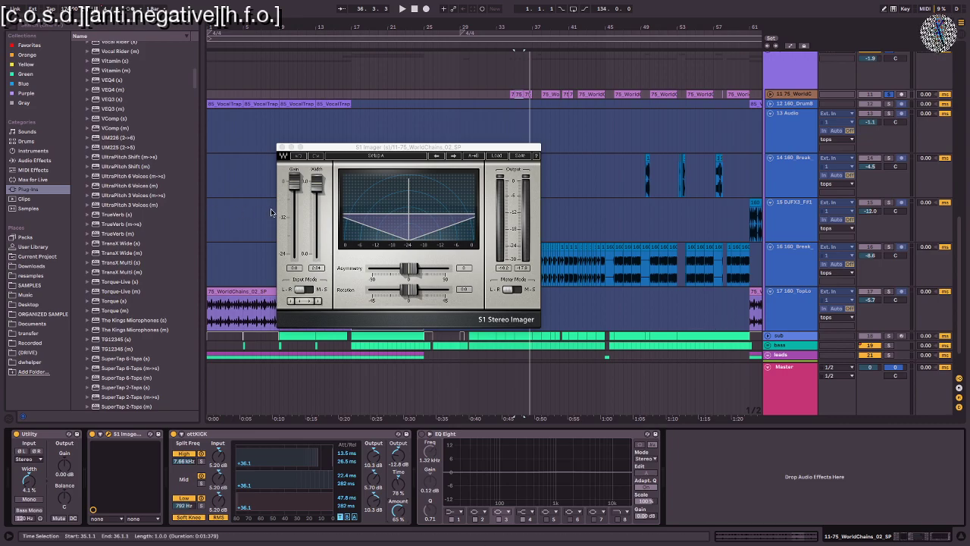
click(282, 146)
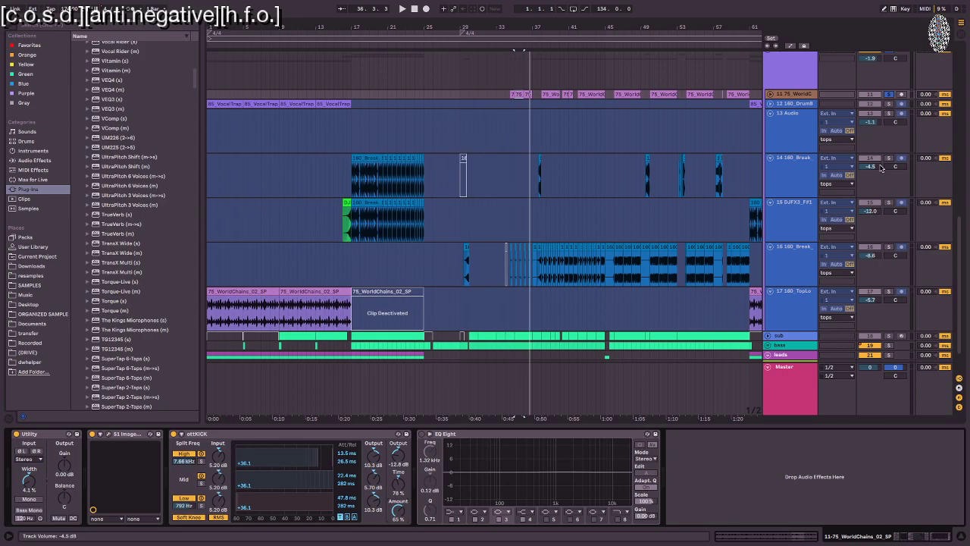
Step: Unfreeze and solo the 16-160_Break track, switch on both of its ott3 devices and play it
click(882, 248)
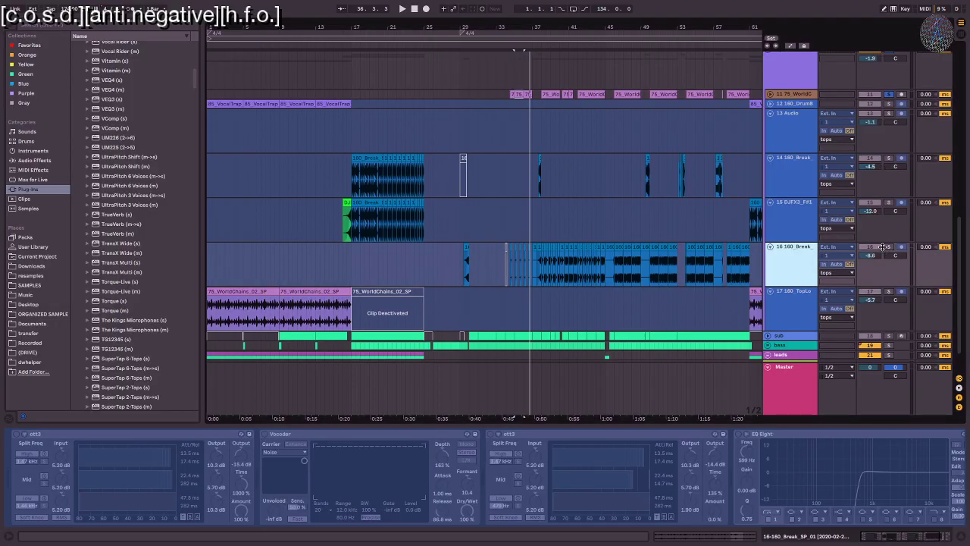
click(788, 251)
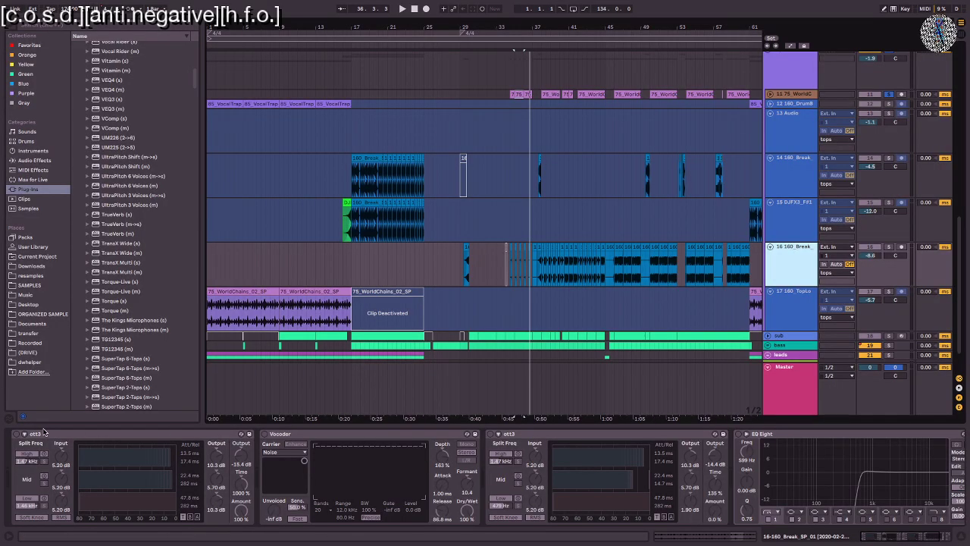
click(43, 433)
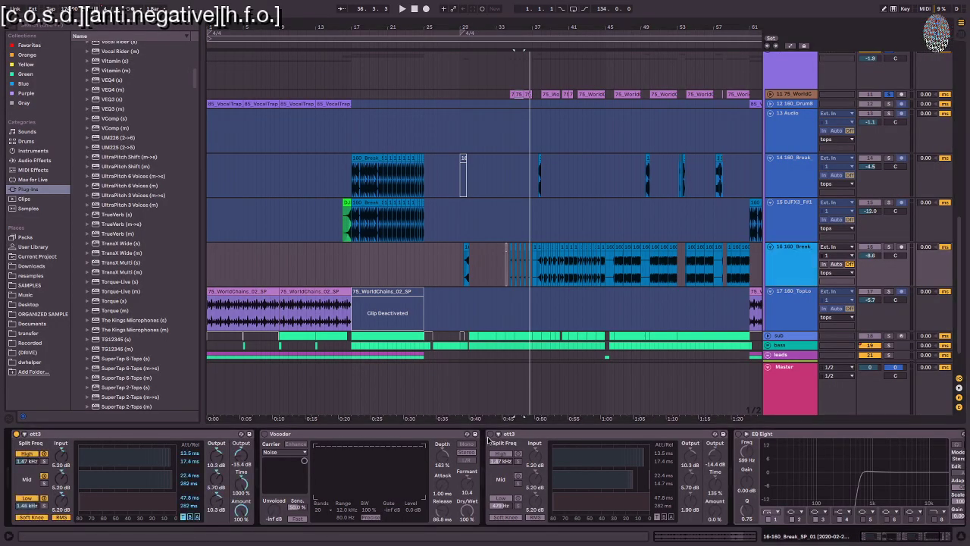
click(490, 434)
key(space)
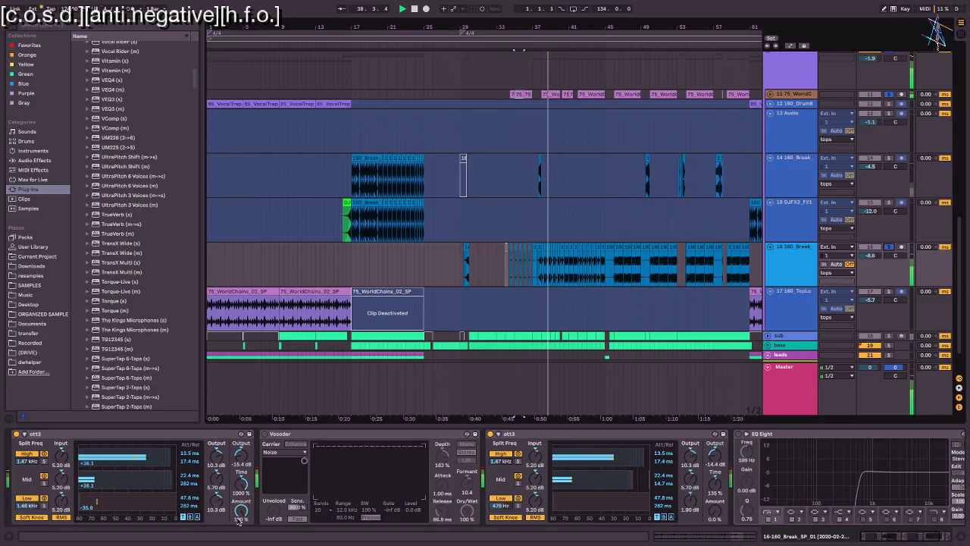
Step: Compare the first ott3's Amount at 0% and 100% during playback, and set it to 79%
drag(239, 520, 238, 544)
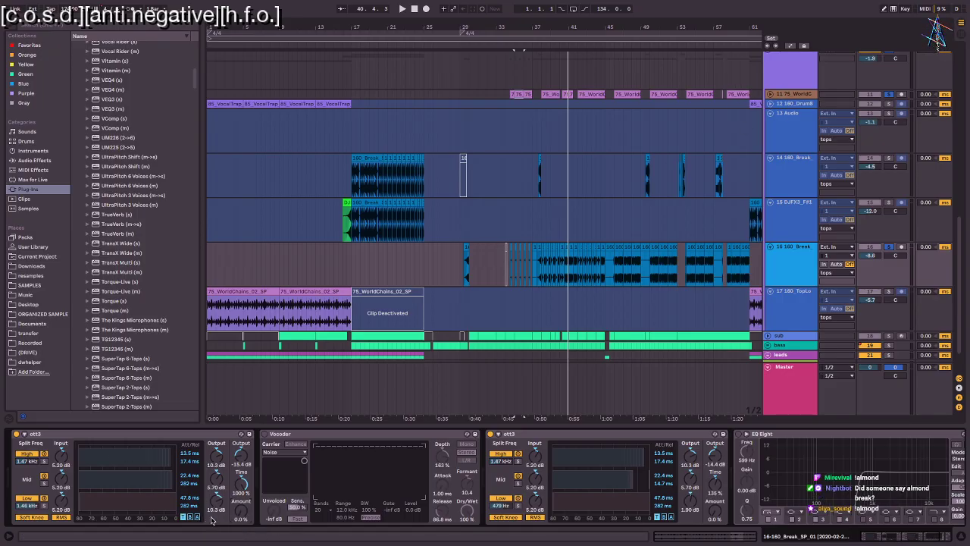
key(space)
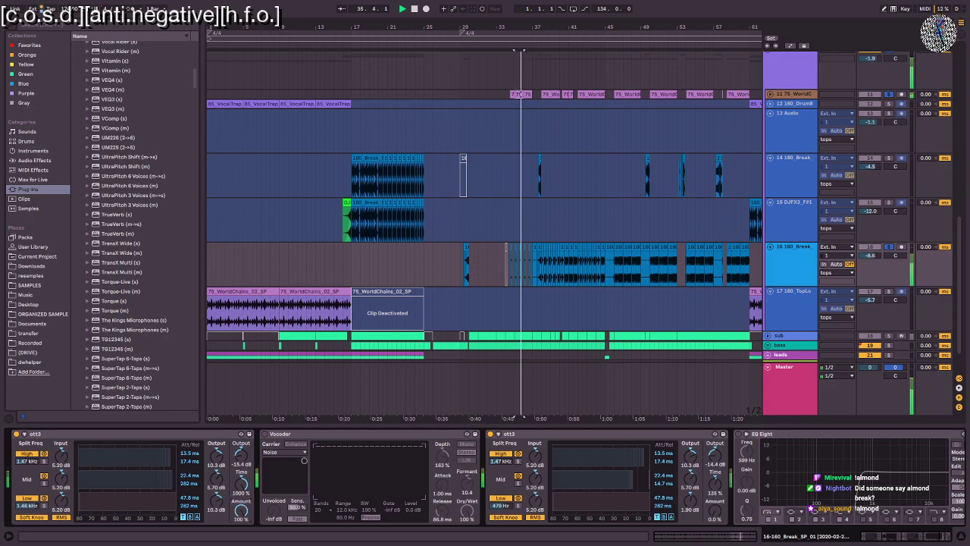
key(space)
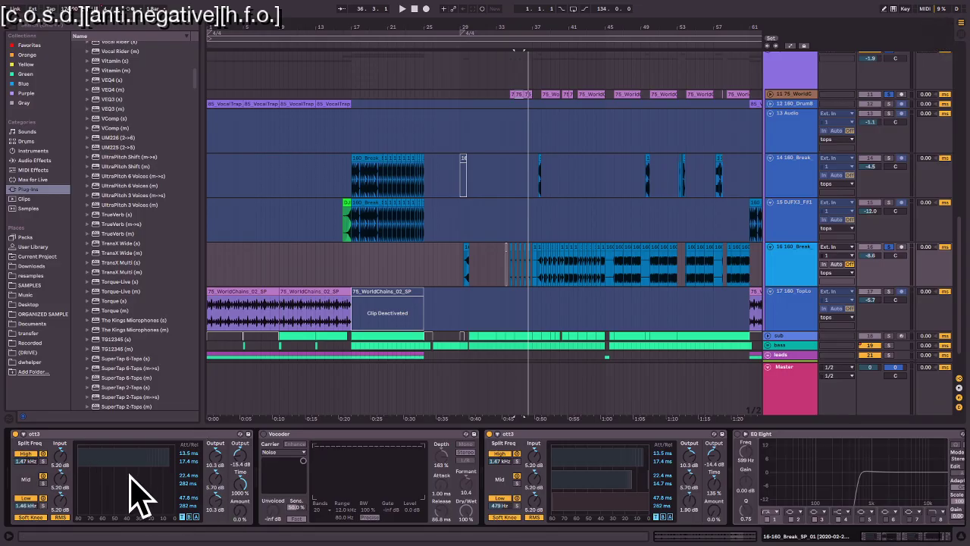
key(space)
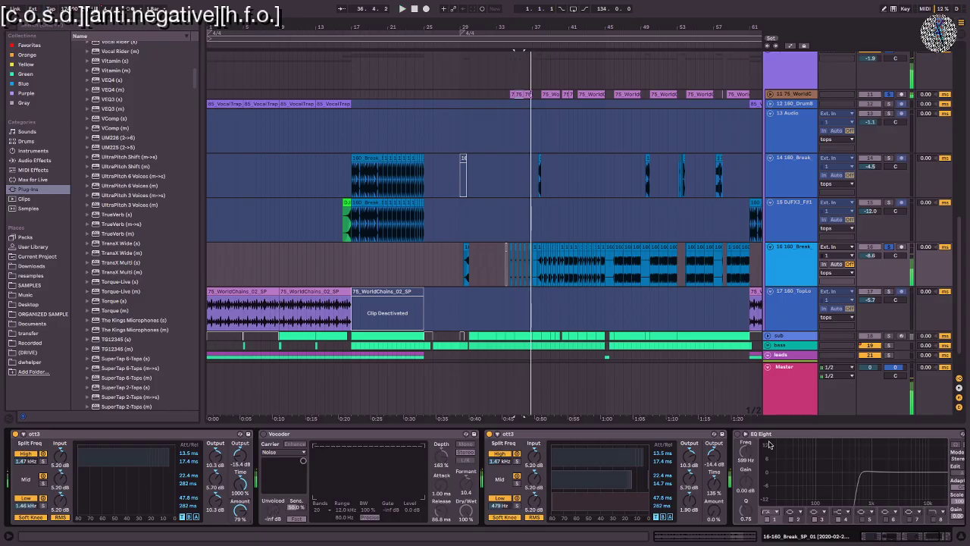
Step: Switch on EQ Eight on 16-160_Break with its low cut at 474 Hz and Q 0.53, and delete the second ott3
click(738, 435)
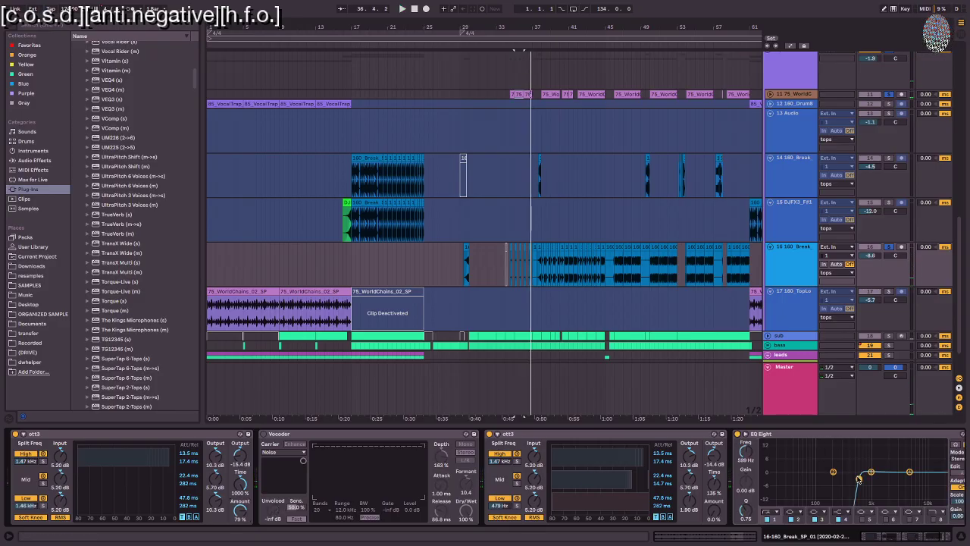
click(545, 438)
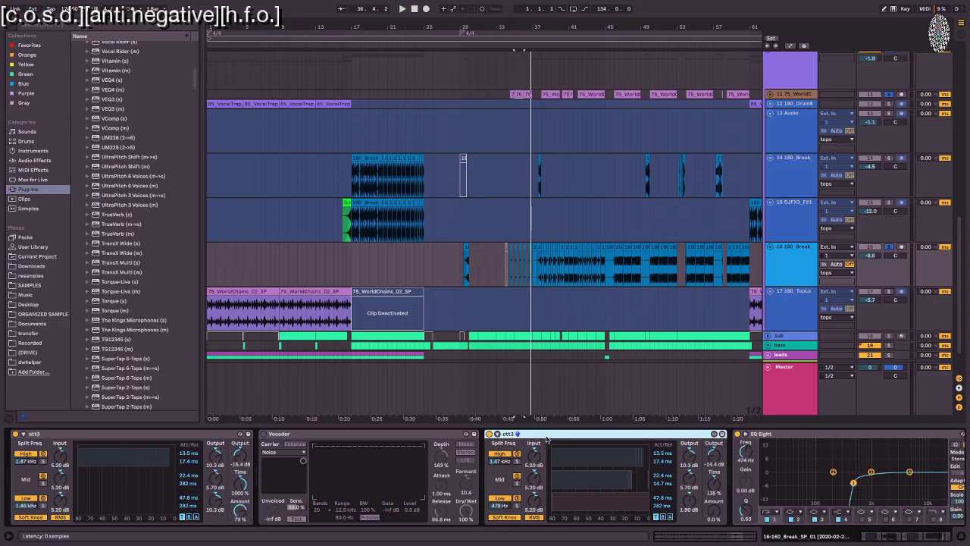
key(Delete)
key(space)
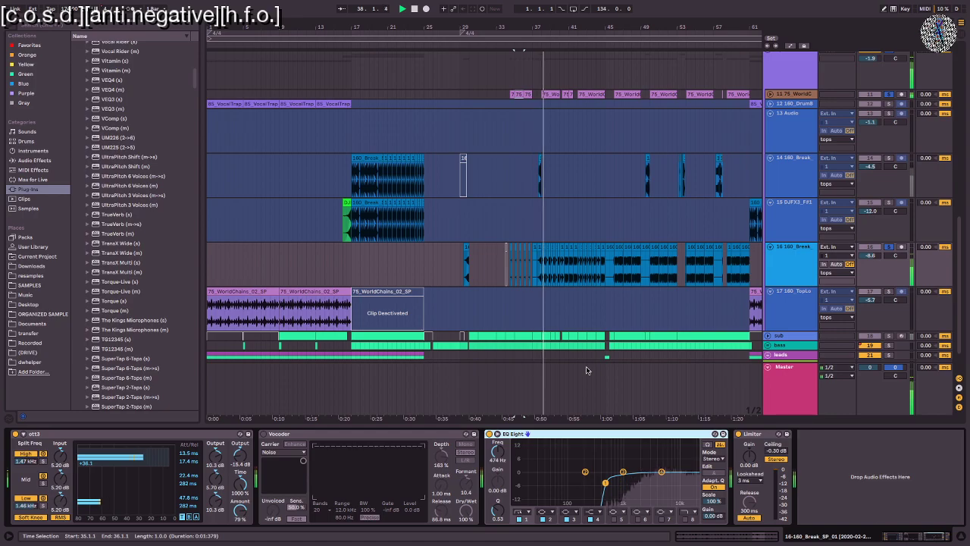
Step: Play from the 160_Break fill clip at 37.3.1 with the 75_WorldChains track unsoloed and the tops group soloed
click(539, 247)
key(space)
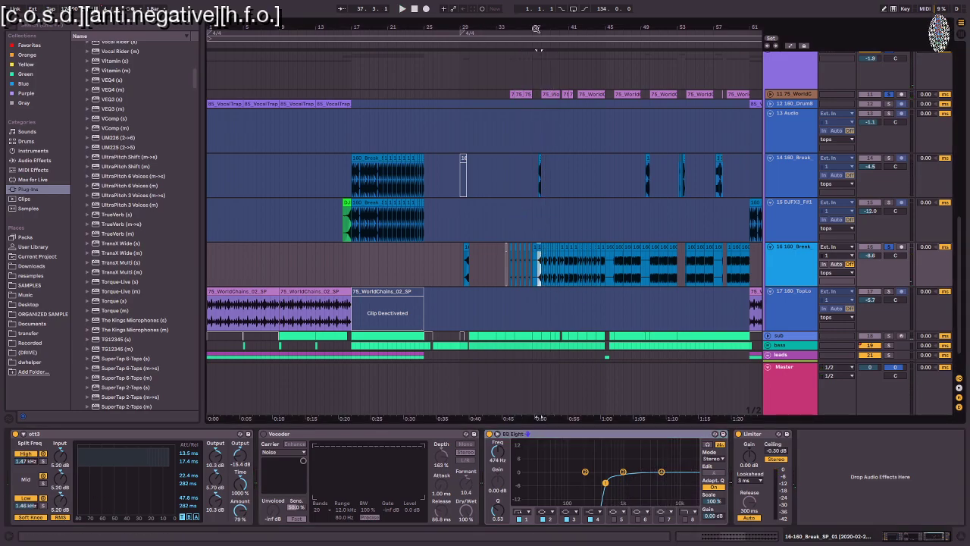
drag(538, 27, 479, 260)
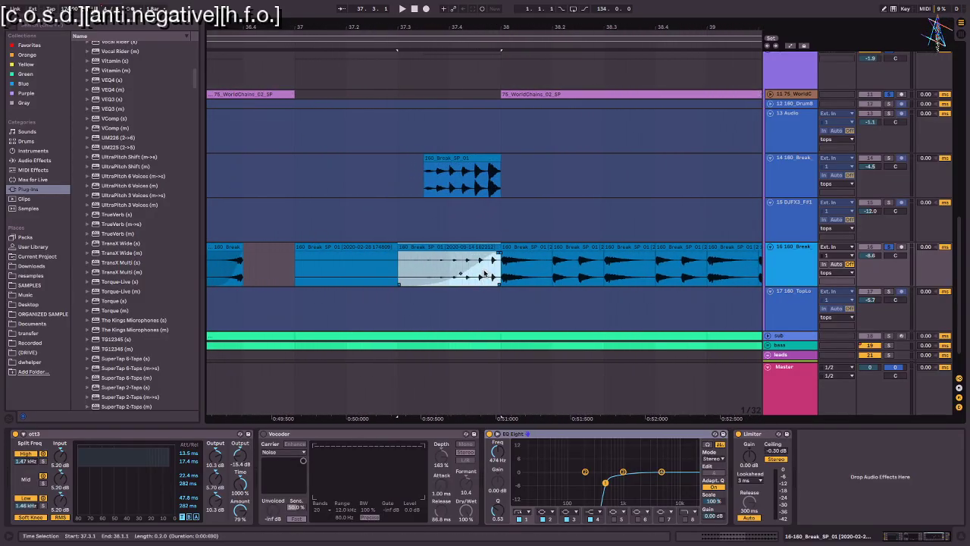
click(891, 95)
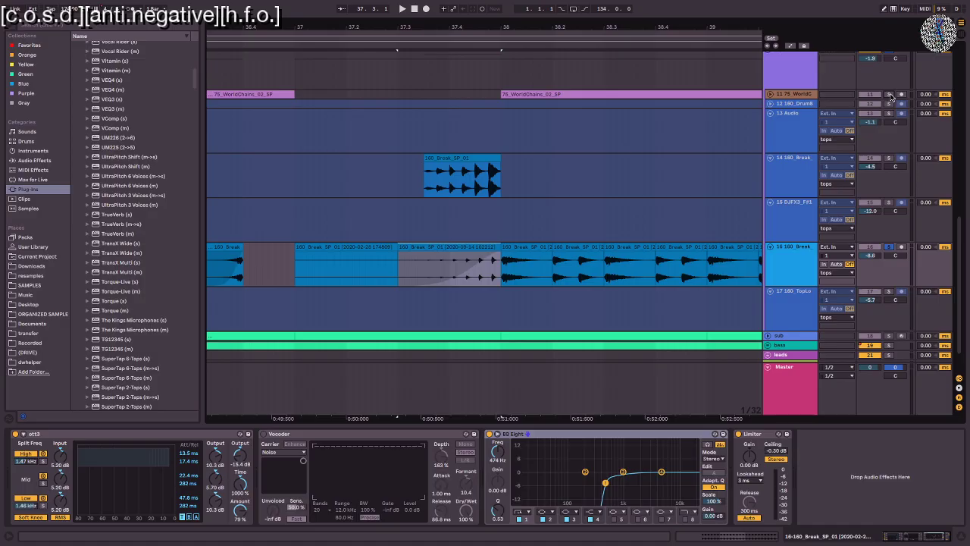
scroll(890, 94, up, 2)
click(888, 113)
key(space)
scroll(886, 113, up, 3)
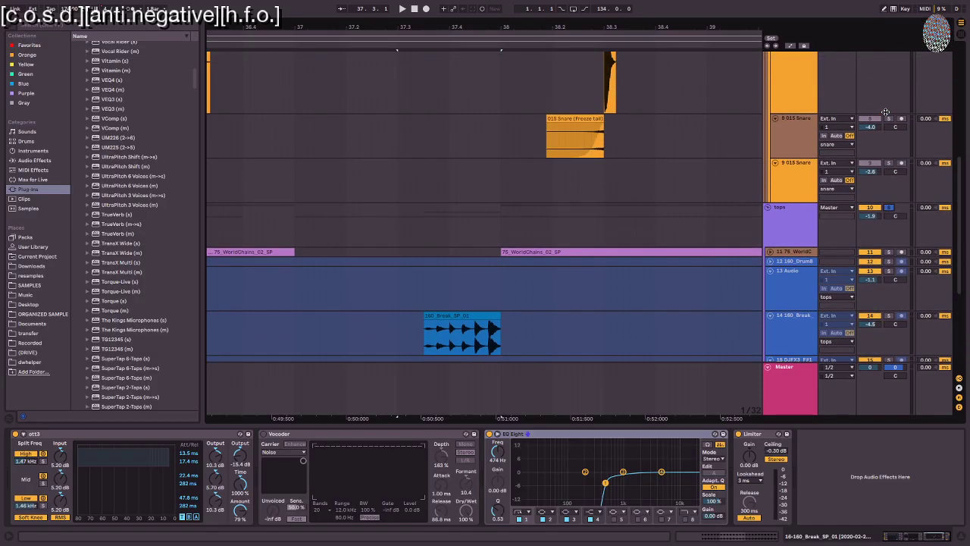
scroll(884, 113, down, 5)
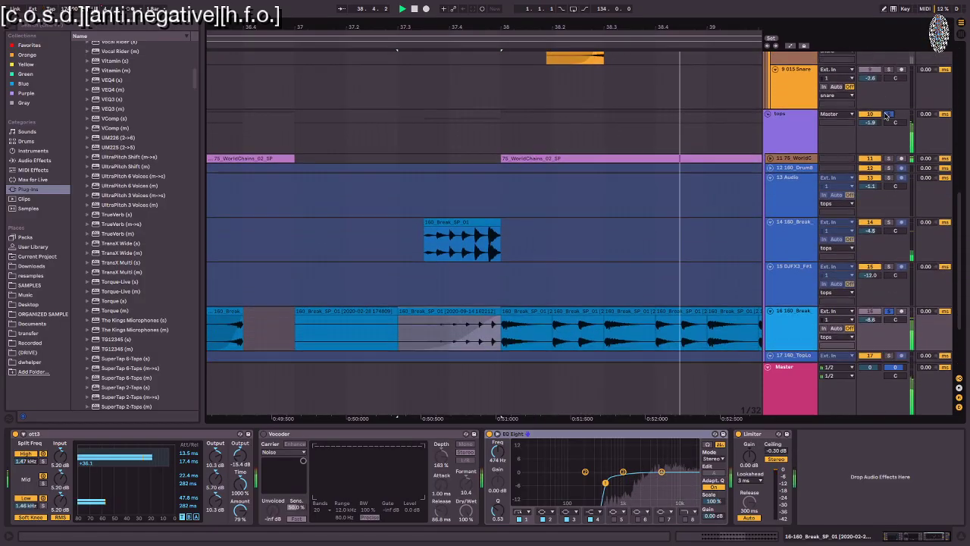
Step: Unfreeze the 14-160_Break track in the tops group
click(795, 155)
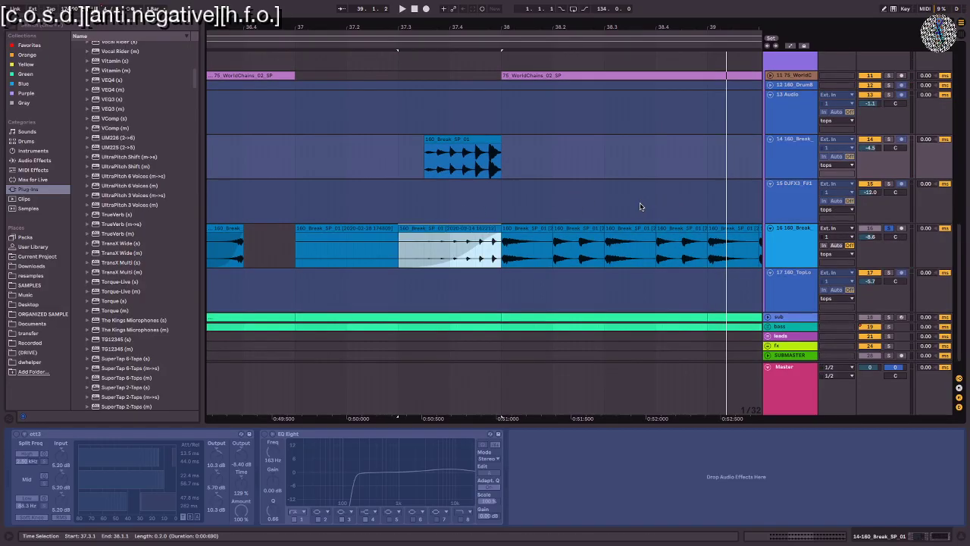
click(801, 158)
key(ctrl+f)
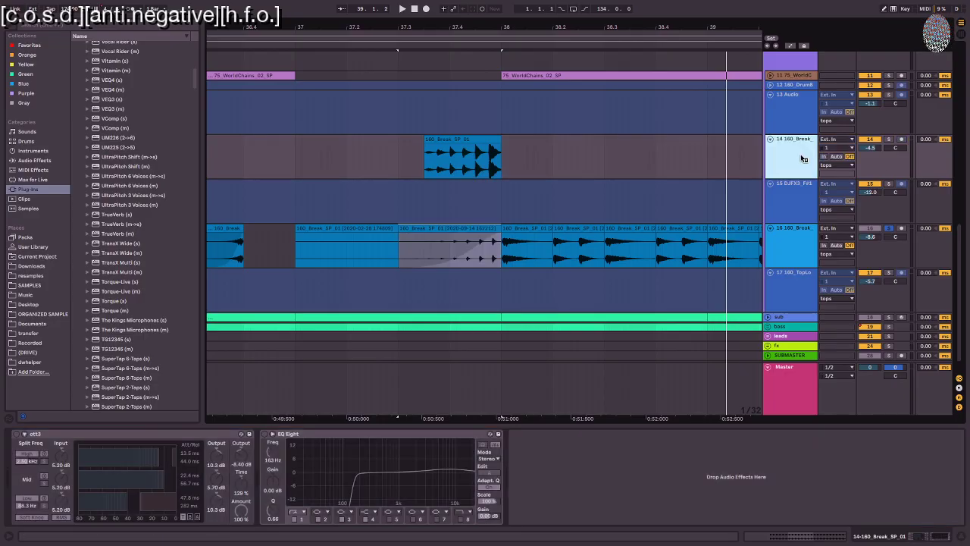
scroll(737, 201, left, 10)
drag(662, 28, 458, 26)
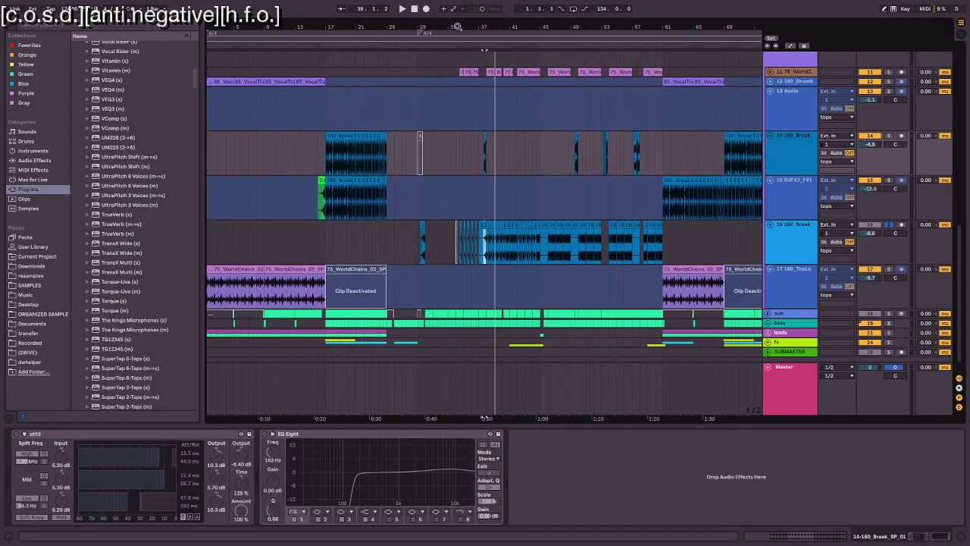
Step: Unfreeze the 15-DJFX3_F#1 track, and unfold and switch on EQ Eight in the tops group's effect chain
click(792, 190)
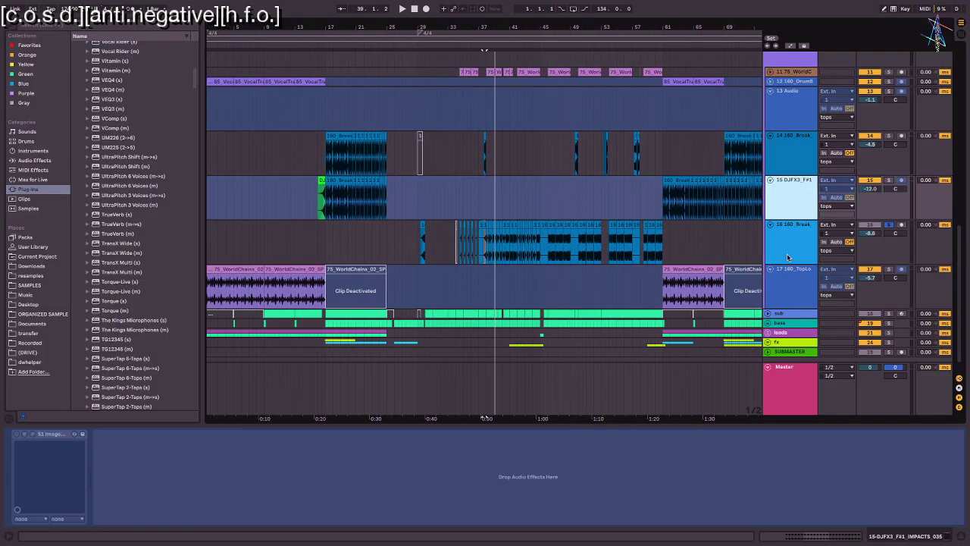
click(485, 229)
click(351, 201)
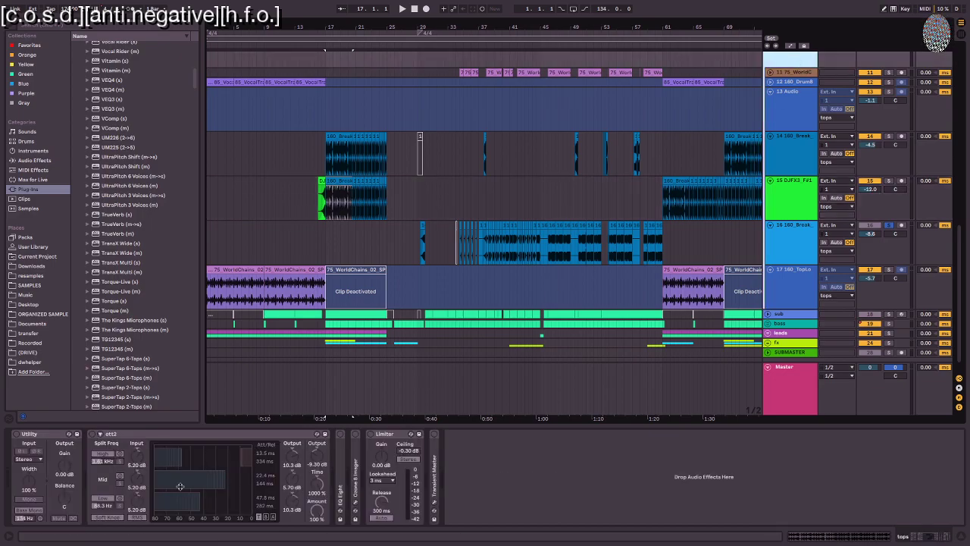
double_click(341, 451)
click(340, 434)
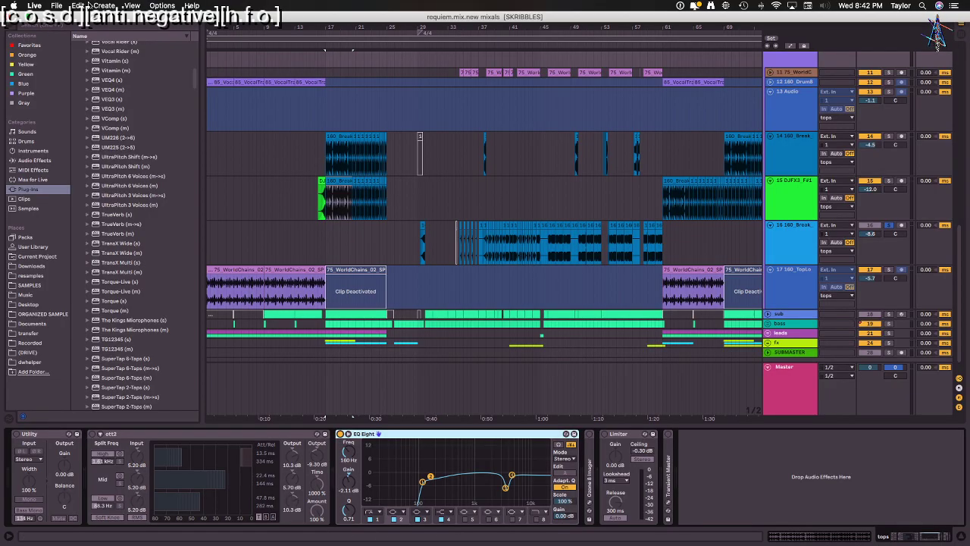
Step: Select the 14-160_Break clips from 17.1.1 and solo that track during playback
click(331, 139)
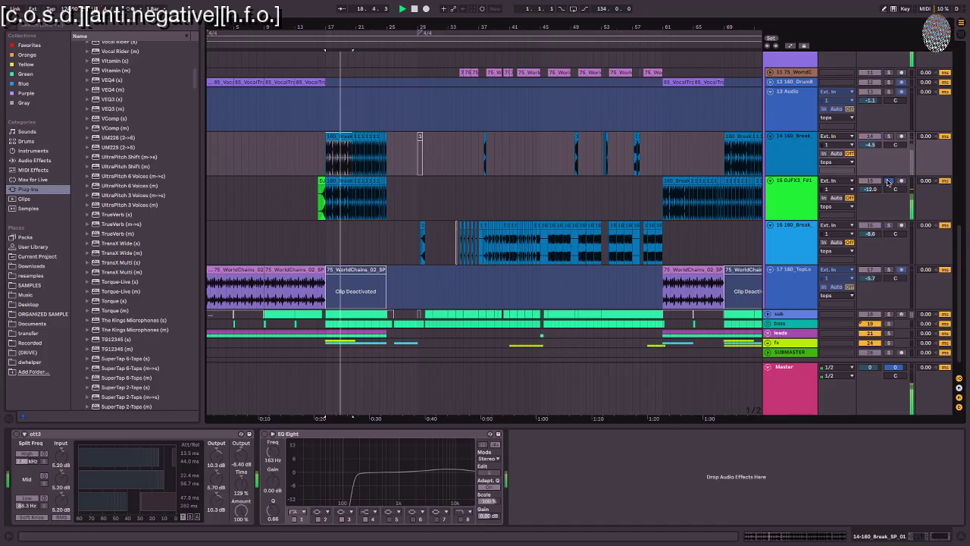
click(891, 138)
click(801, 159)
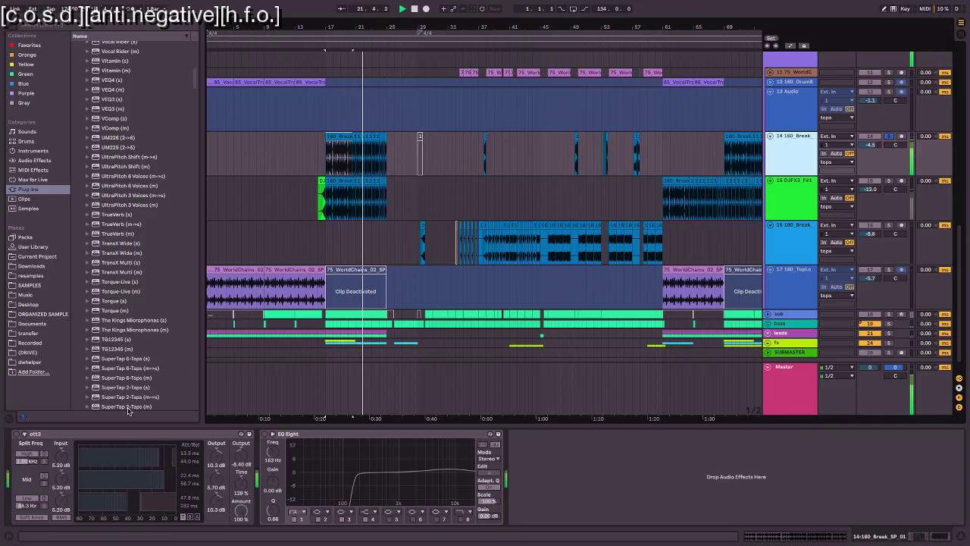
Step: Switch on ott3 and EQ Eight on 14-160_Break, setting ott3's Output to -10.1 dB, Time to 977% and Amount to 90%
click(17, 434)
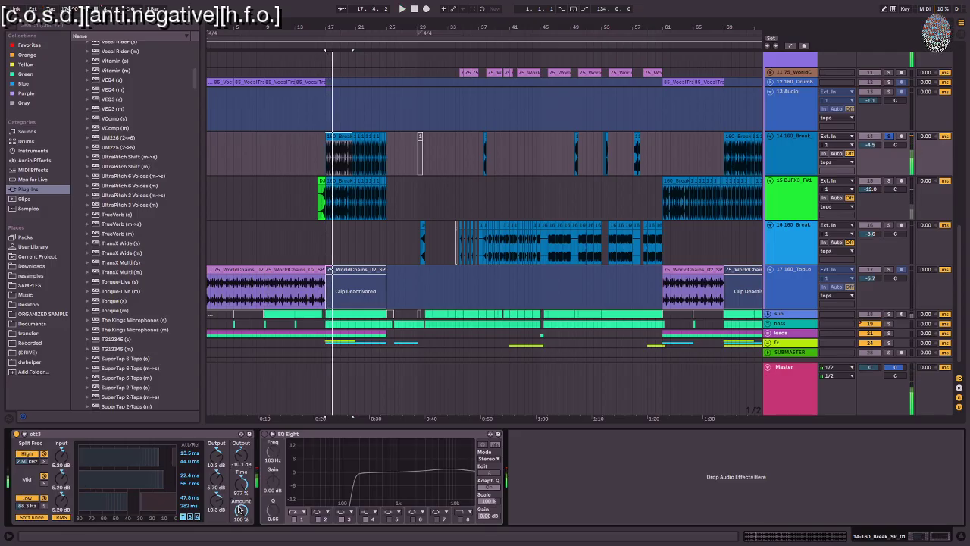
click(269, 434)
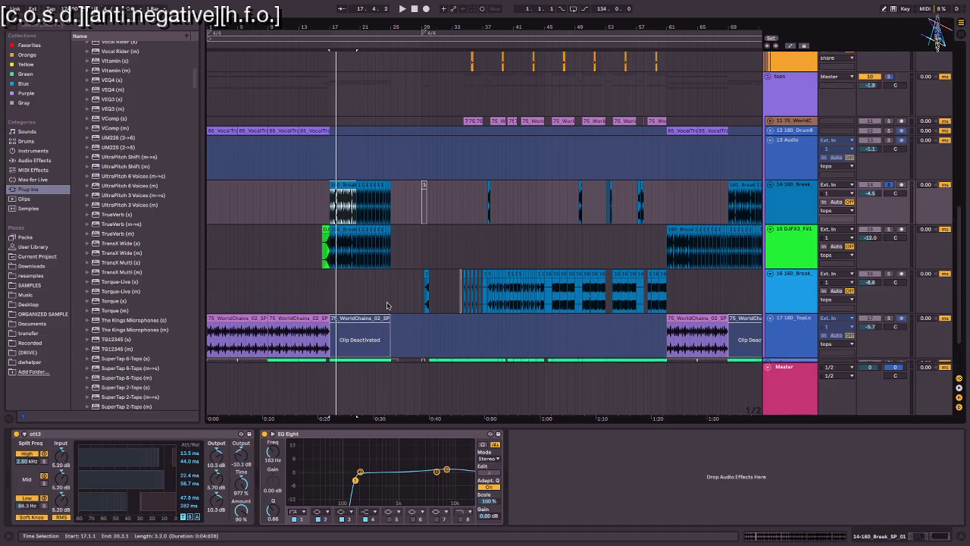
scroll(339, 206, up, 5)
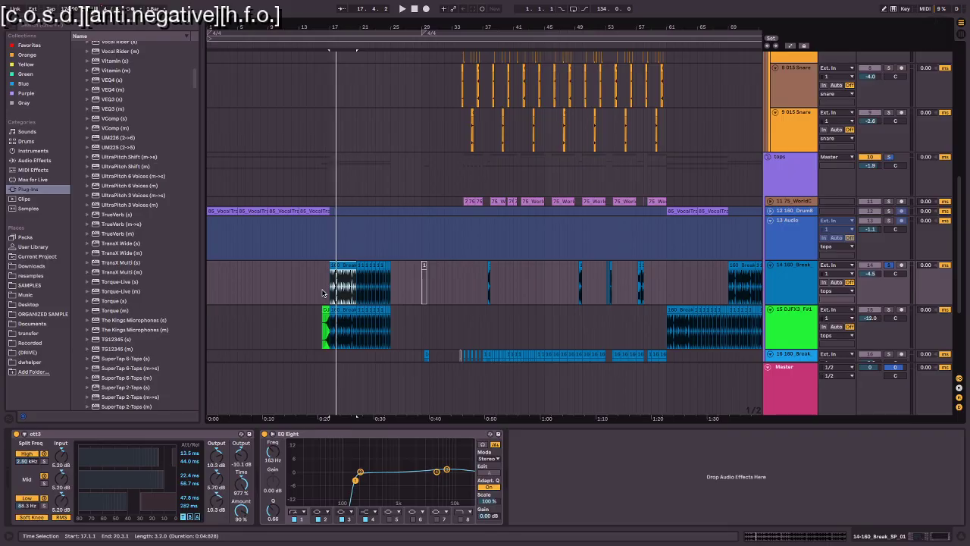
Step: Switch on S1 Imager on 15-DJFX3_F#1, audition the track soloed together with 14-160_Break, and clear both solos
key(space)
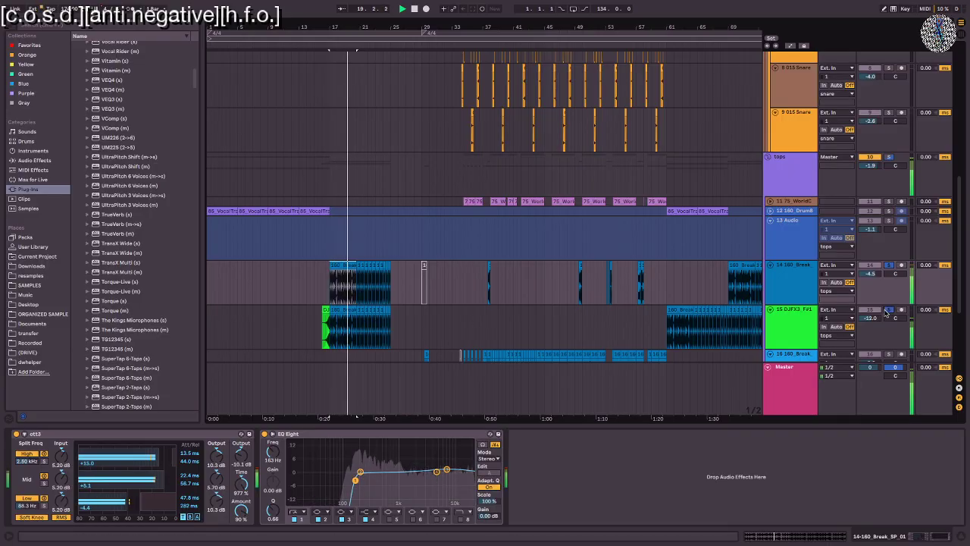
click(805, 325)
key(space)
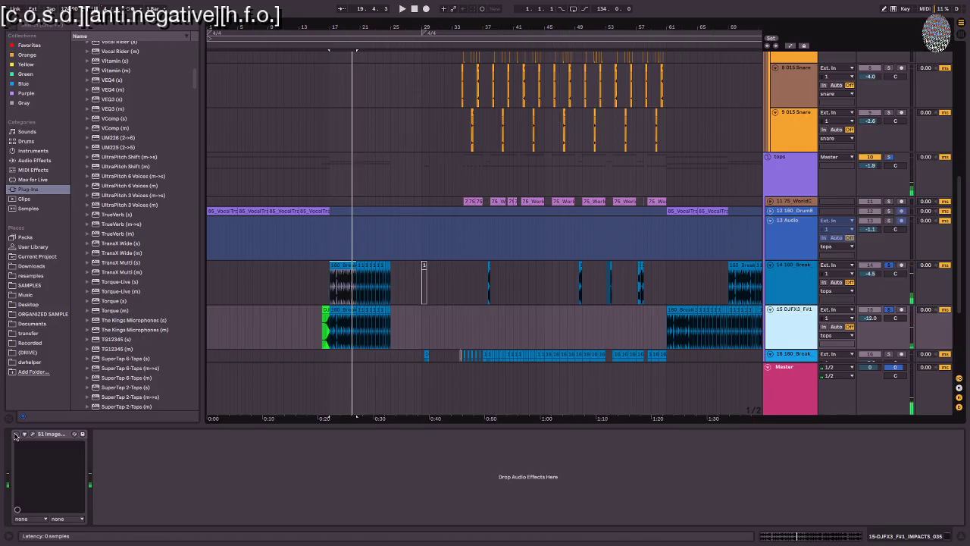
key(space)
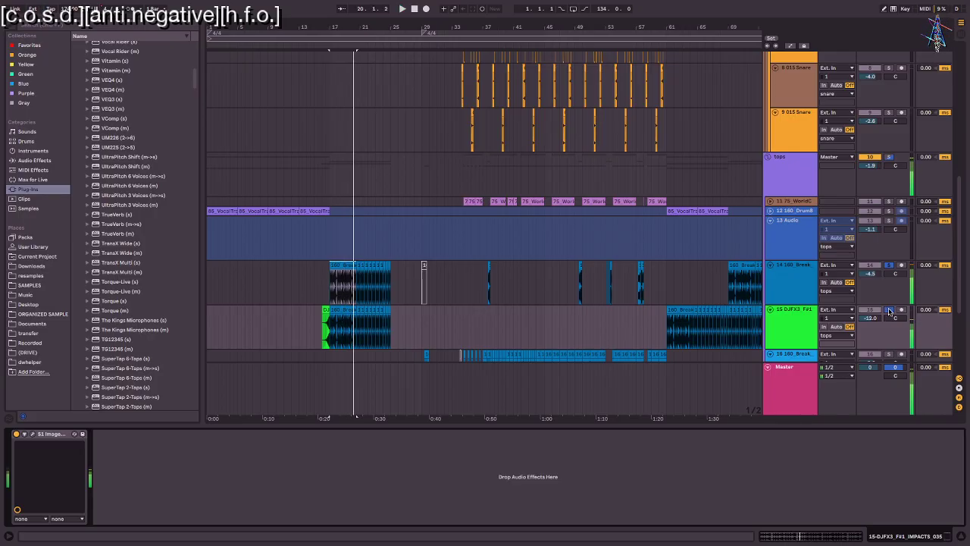
key(space)
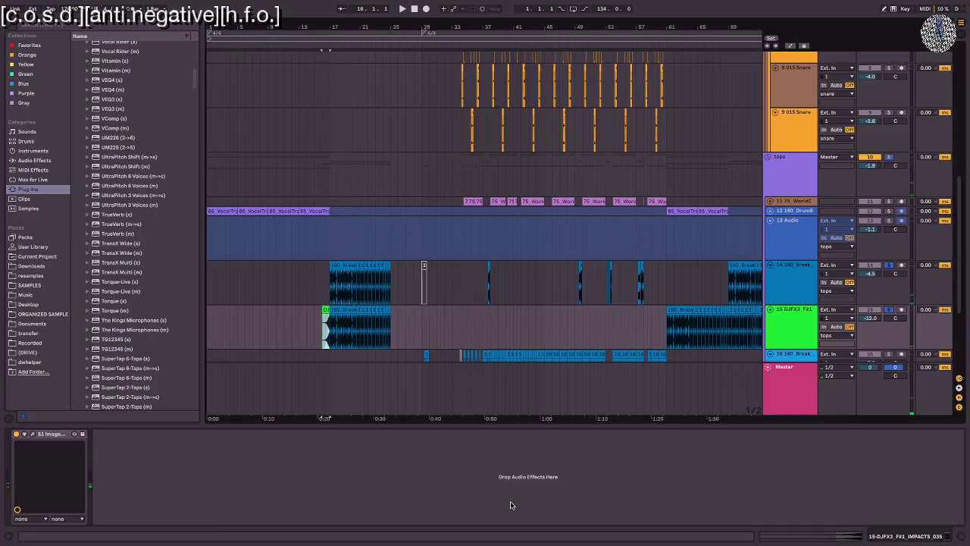
key(space)
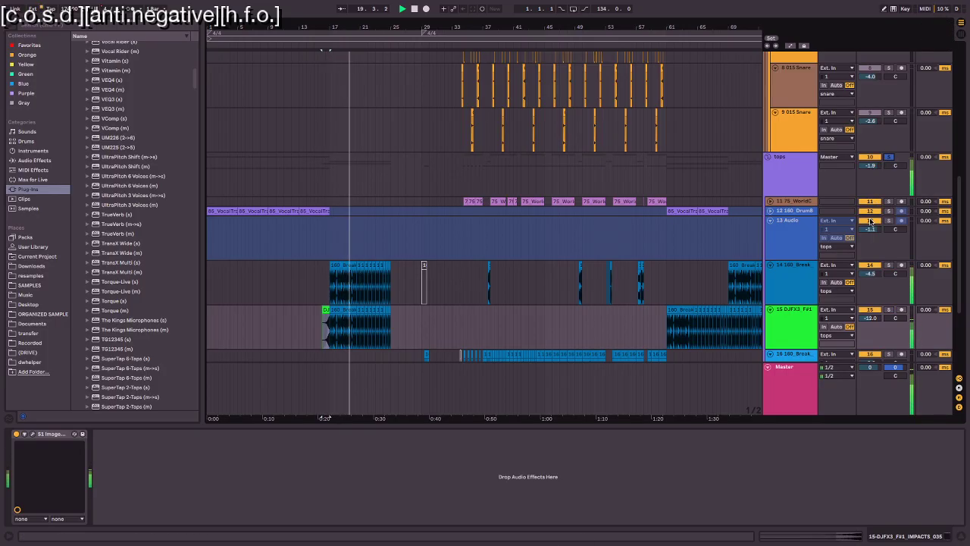
Step: Play the 17-160_TopLoop clip from 1.1.1, unfreeze that track and switch on its Auto Filter
scroll(386, 239, down, 5)
click(385, 247)
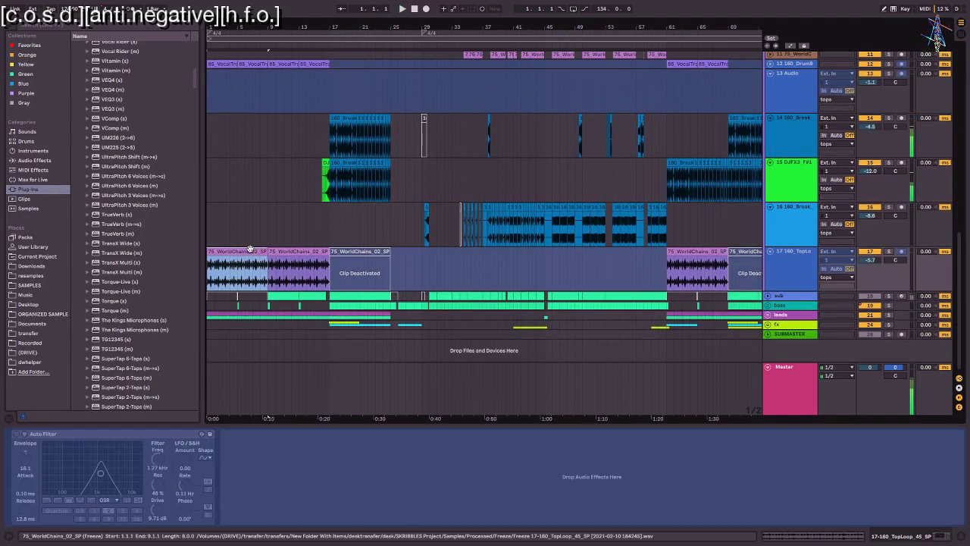
click(794, 271)
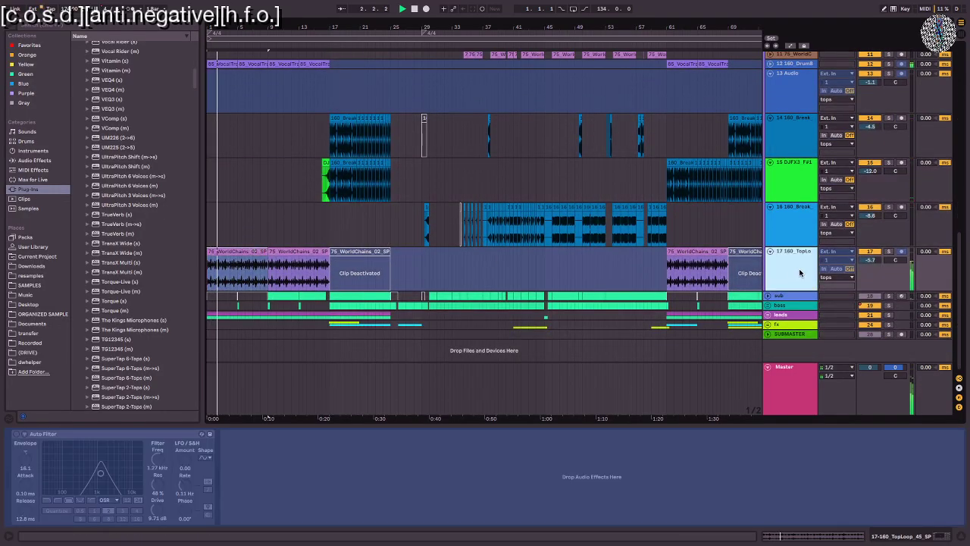
key(shift+Tab)
key(shift+Tab)
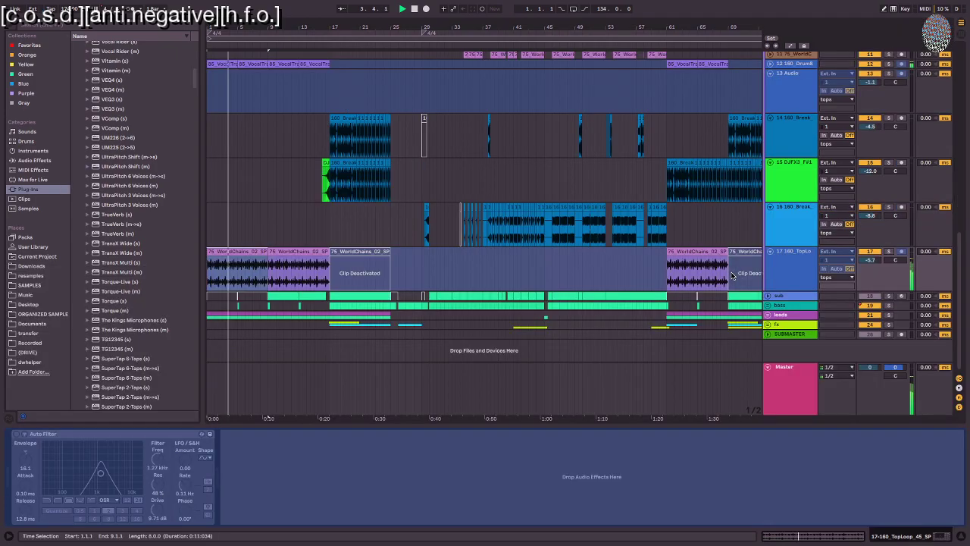
click(16, 435)
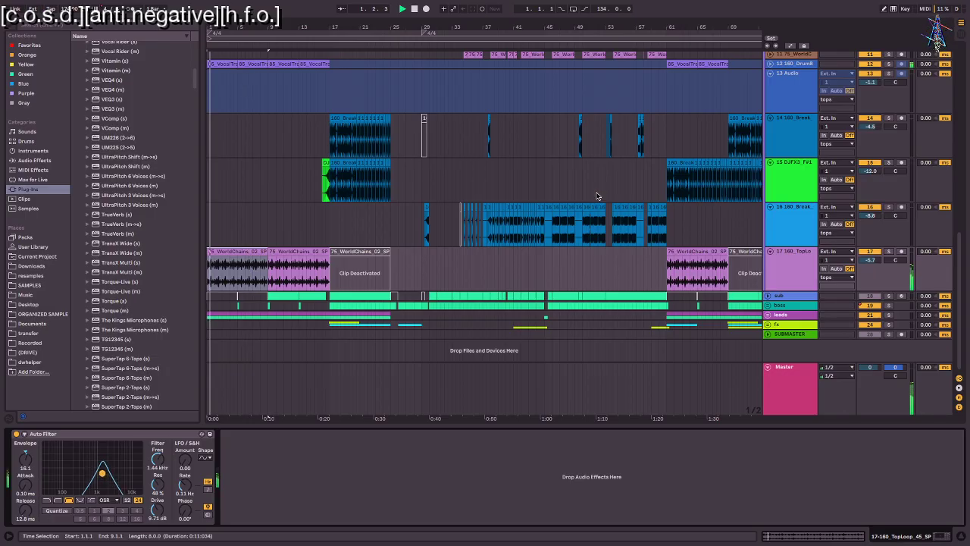
Step: Unfreeze 12-160_DrumBreak and switch on ottKICK and EQ Eight, setting ottKICK's Amount to 66% and the EQ low cut to 527 Hz with Q 0.63
click(797, 63)
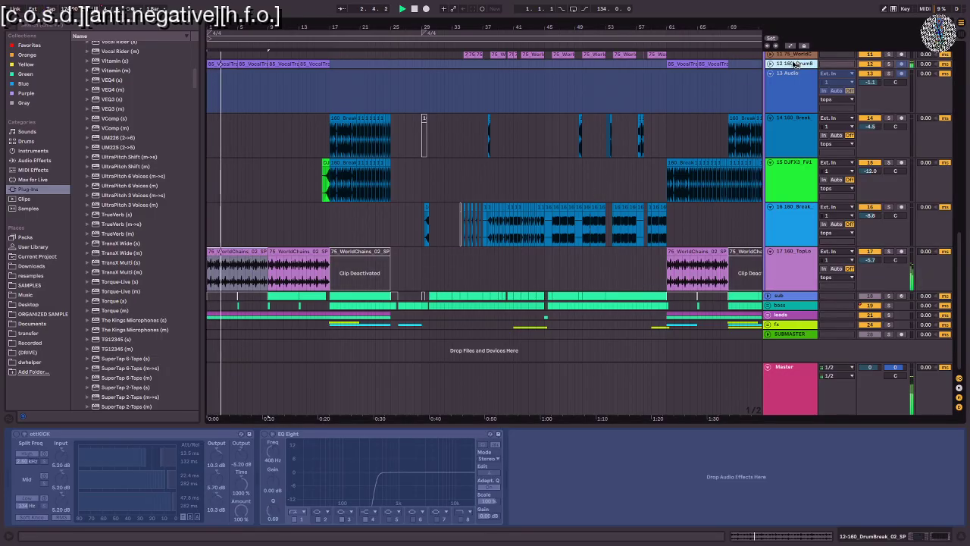
click(278, 445)
click(278, 445)
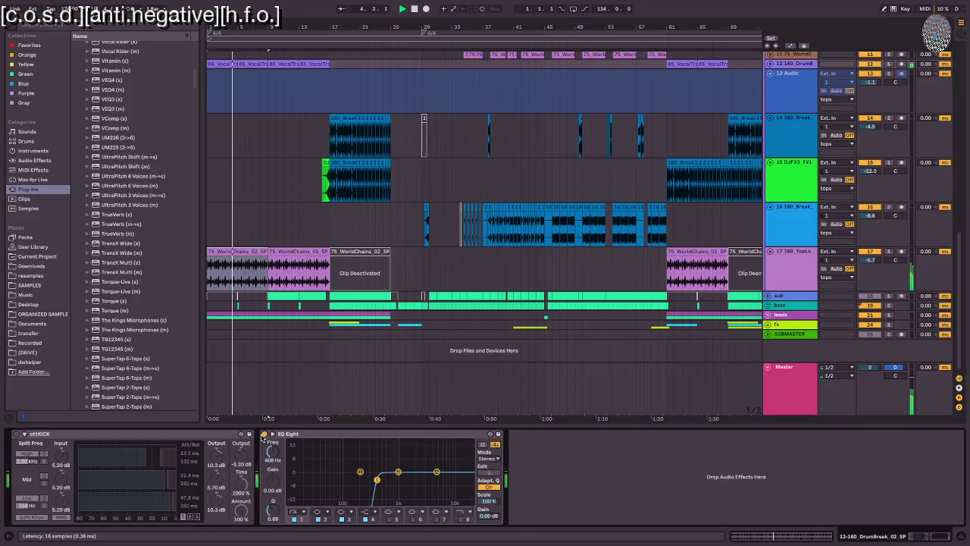
click(16, 434)
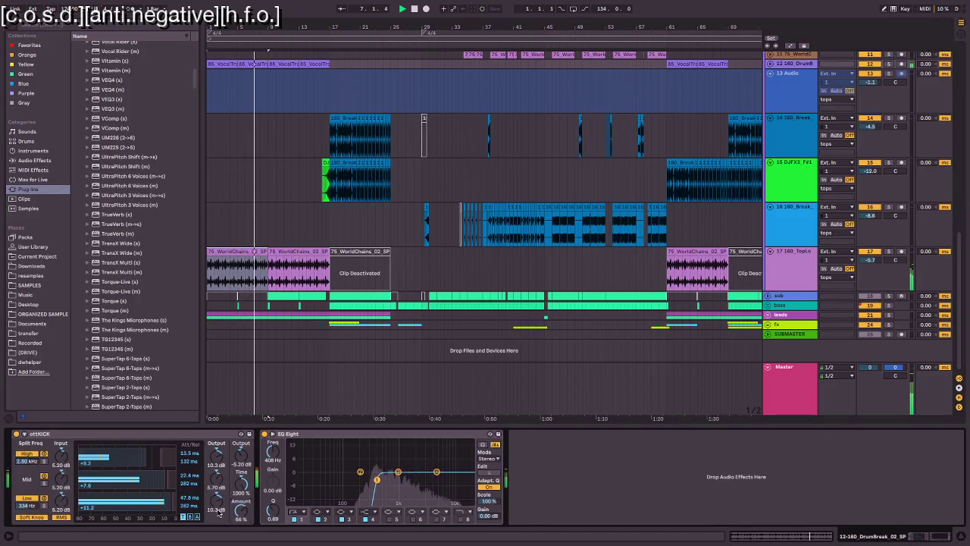
key(space)
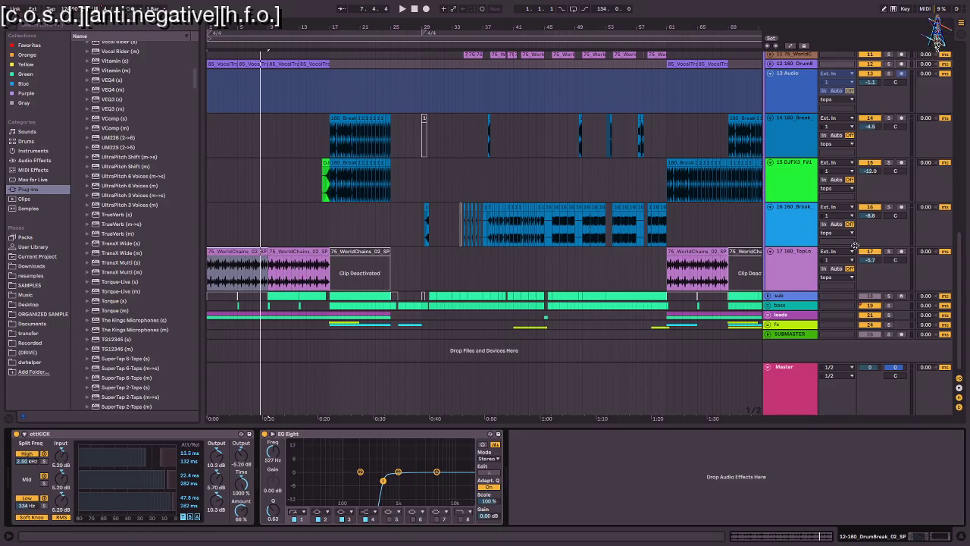
Step: Bring the sub and SUBMASTER tracks back into the mix and resume playback
key(space)
click(890, 251)
click(890, 251)
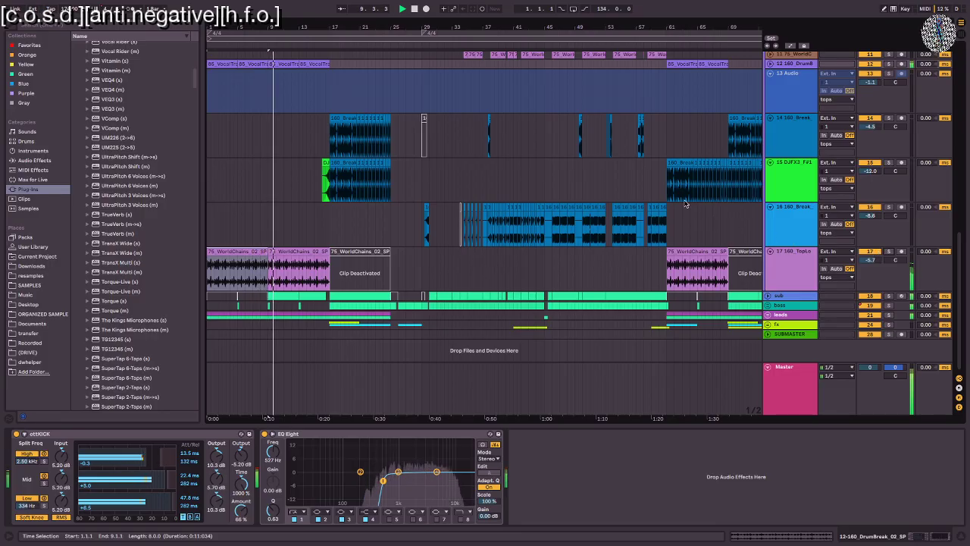
Step: Play the mix into the drop while examining the tops group's effect chain and looking over the drum and tops tracks
scroll(507, 156, up, 5)
scroll(506, 156, up, 1)
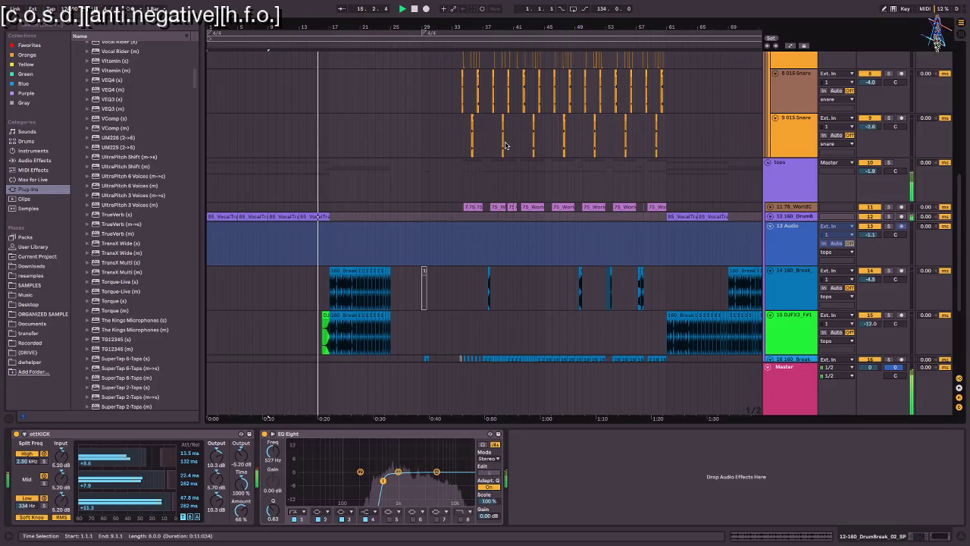
click(875, 172)
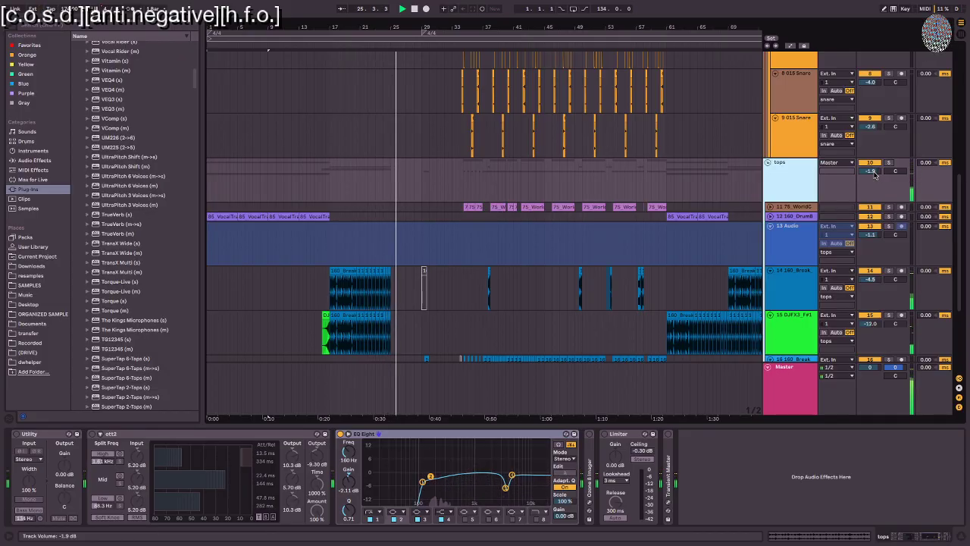
scroll(856, 168, up, 10)
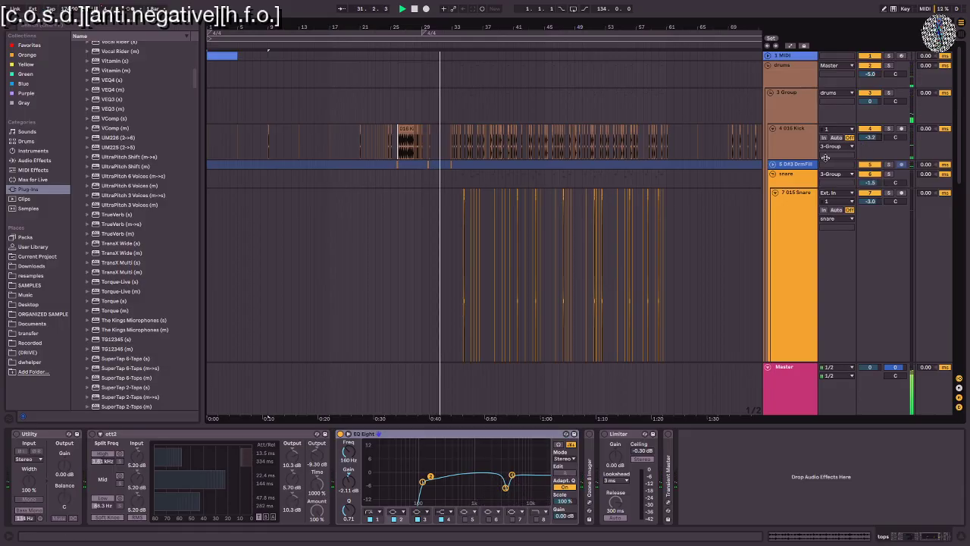
scroll(767, 222, down, 4)
scroll(766, 222, down, 6)
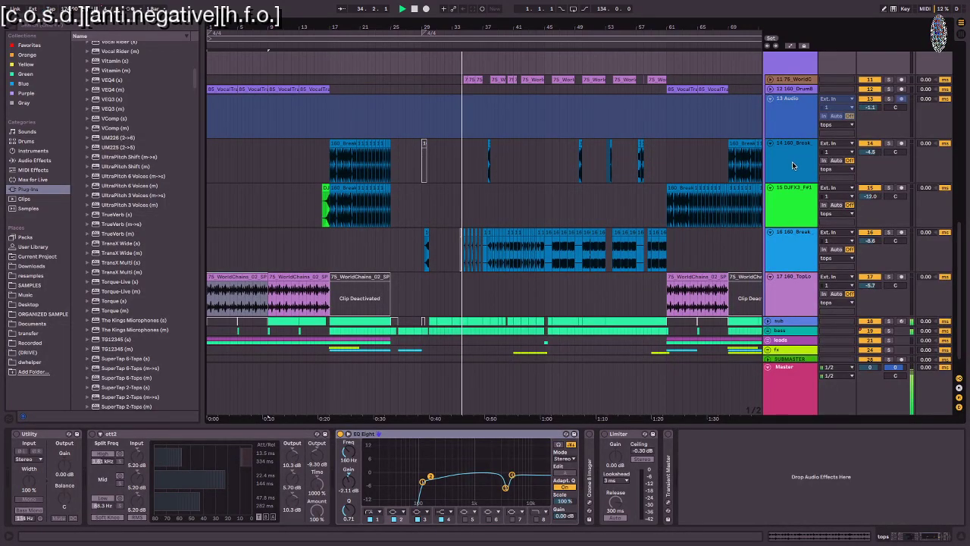
scroll(792, 163, up, 3)
key(space)
scroll(761, 194, up, 7)
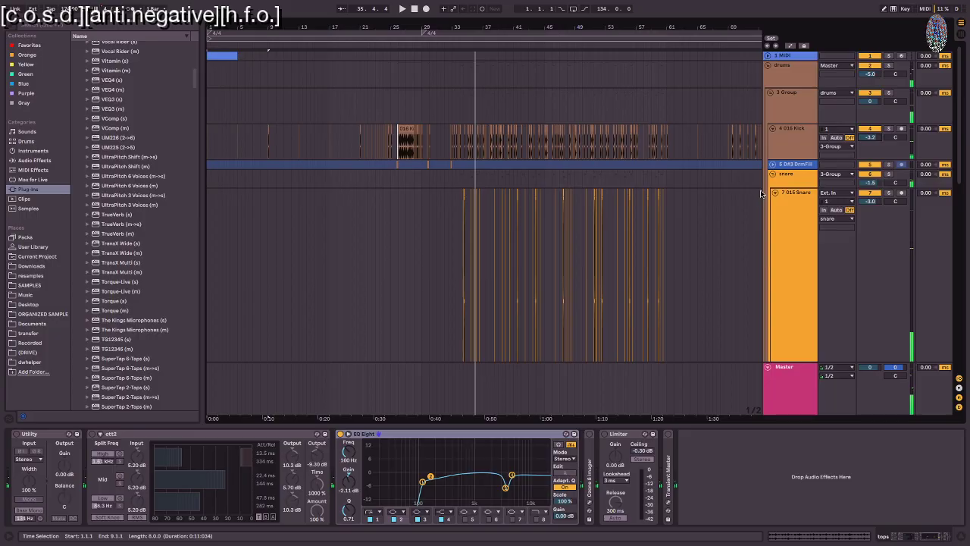
Step: Unfold, unfreeze and solo the 5-D#3 DrmFill track, switch on its Smack Attack plug-in and audition the fill at 32.4.1
click(788, 165)
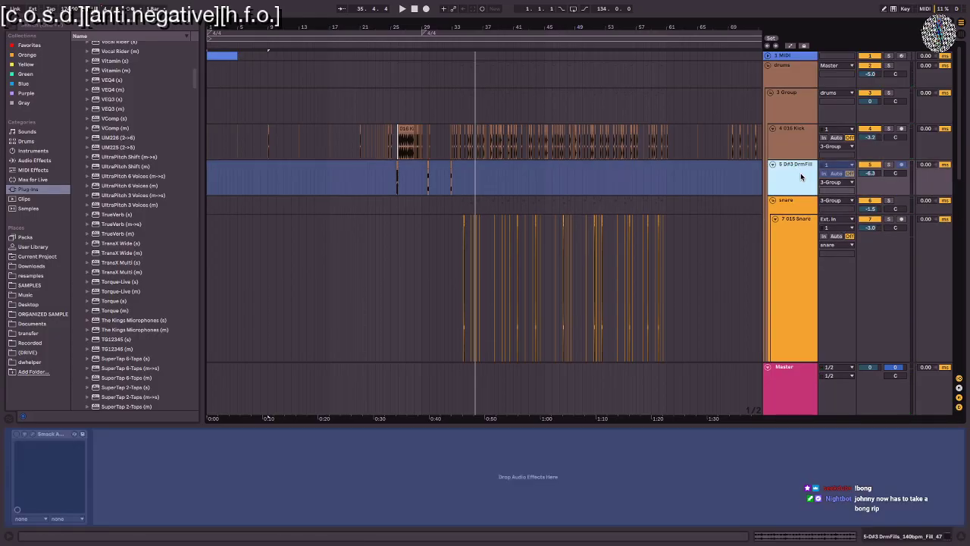
click(427, 171)
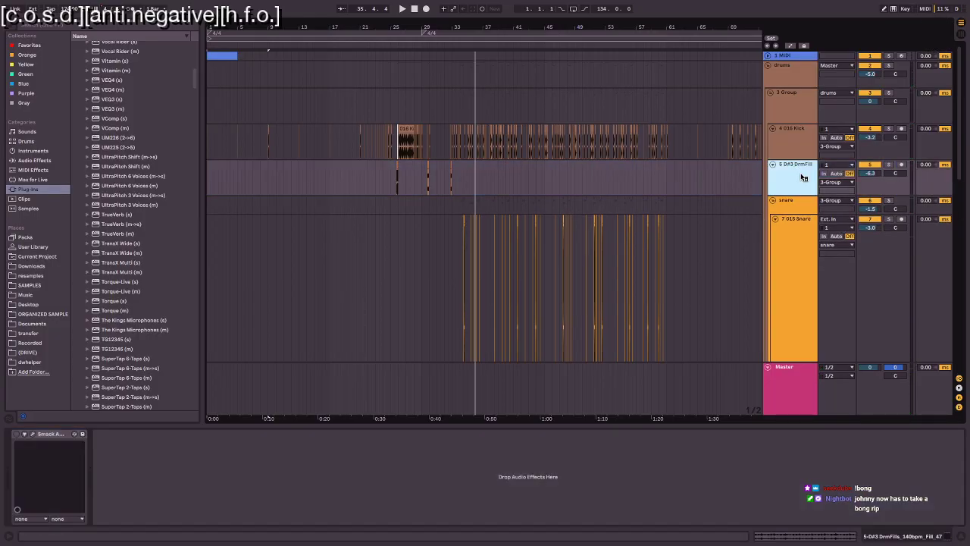
click(398, 167)
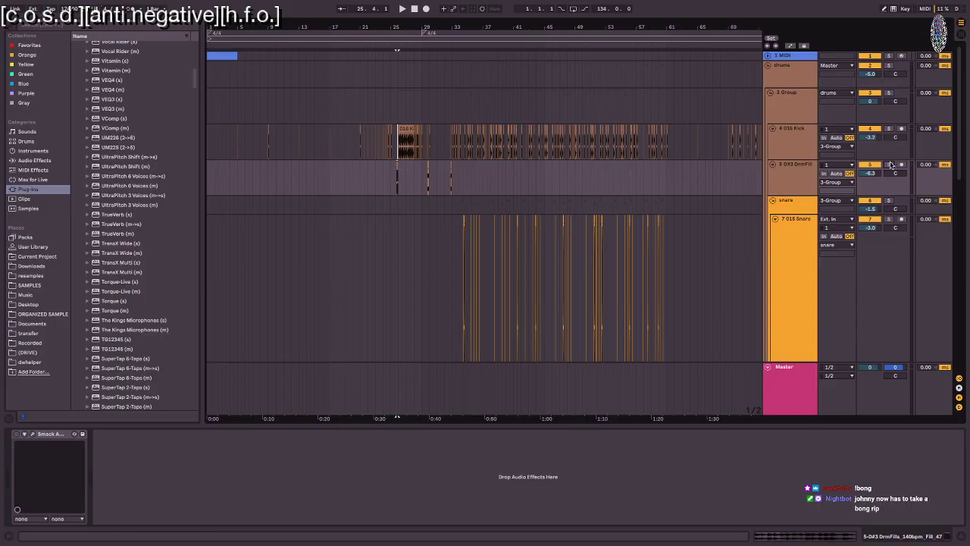
click(451, 167)
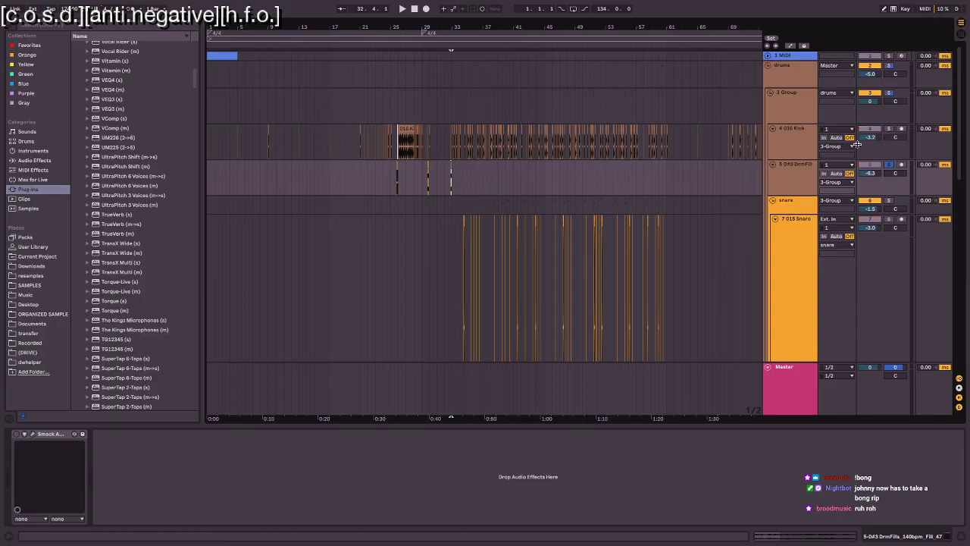
key(space)
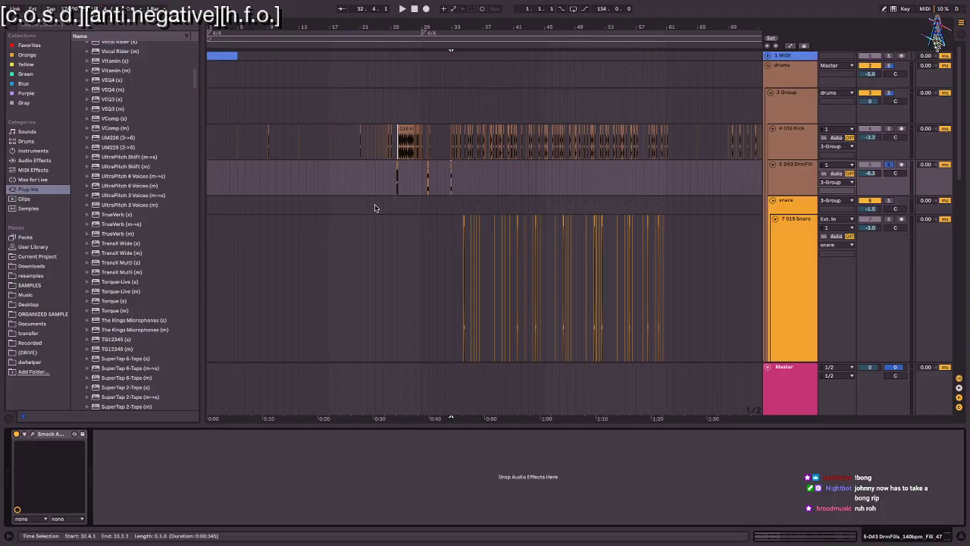
key(space)
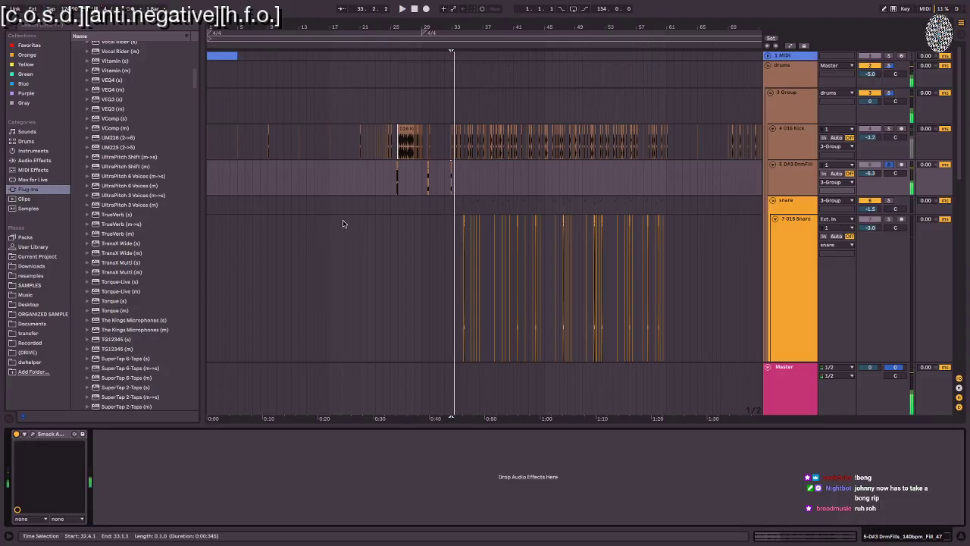
Step: Audition the drum fill at 29.4.1 soloed and in the full mix, and set the DrmFill track's volume to -3.7 dB
click(428, 164)
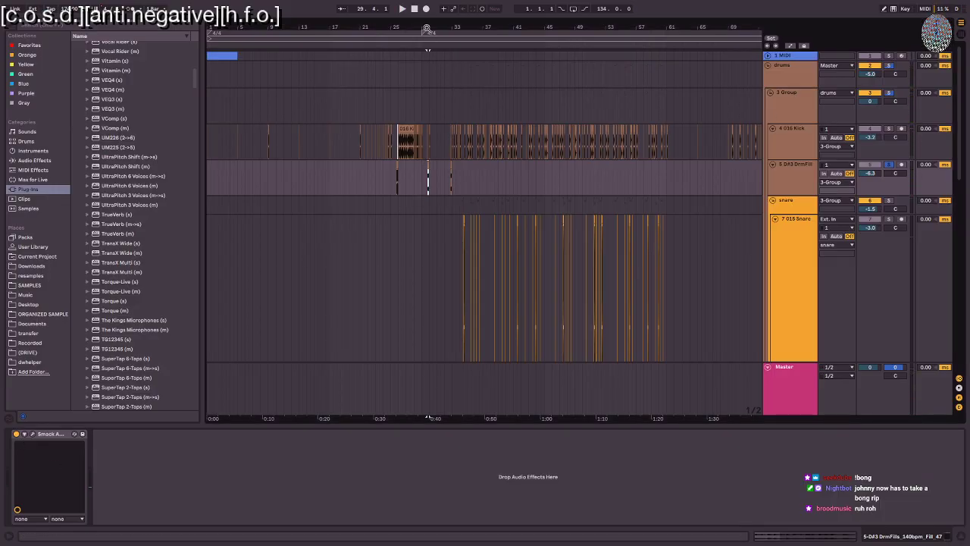
drag(429, 31, 429, 99)
key(space)
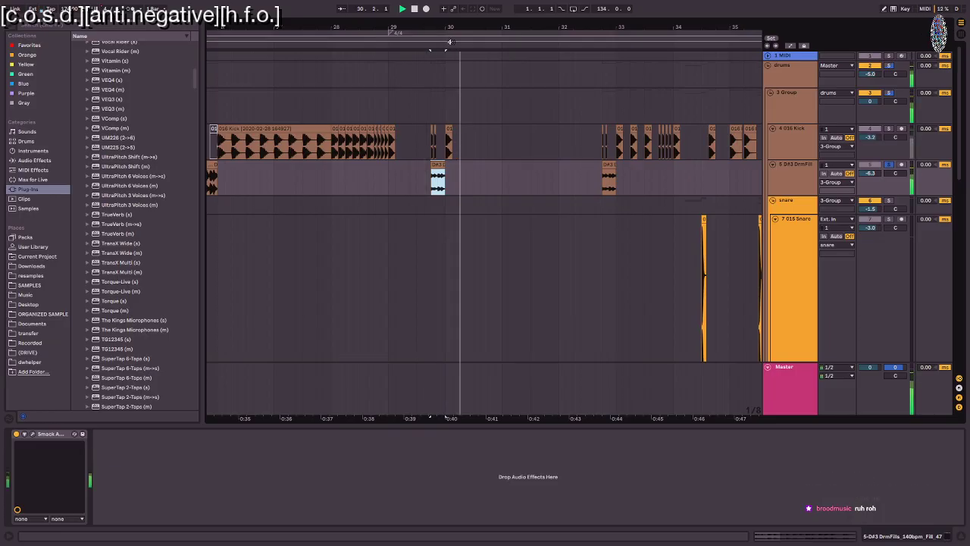
click(889, 94)
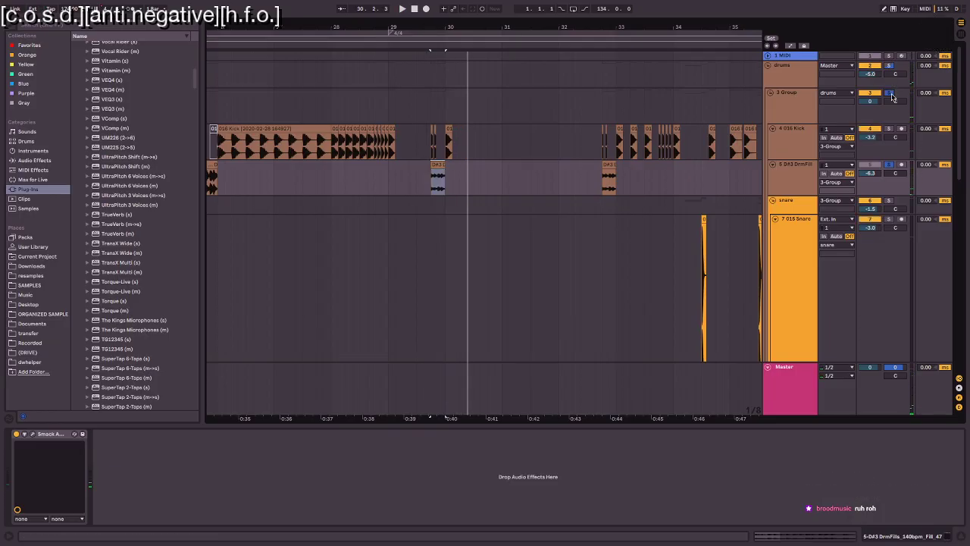
click(890, 67)
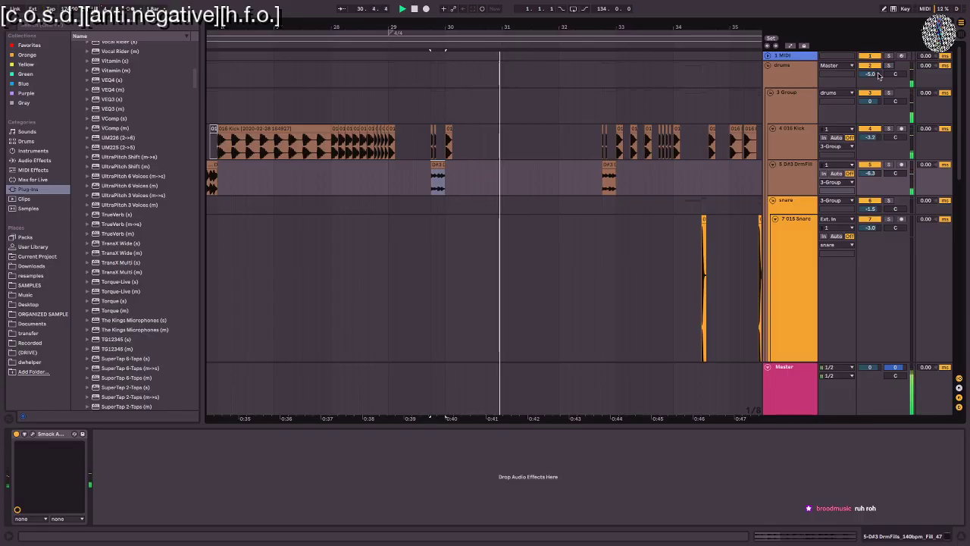
drag(870, 173, 870, 160)
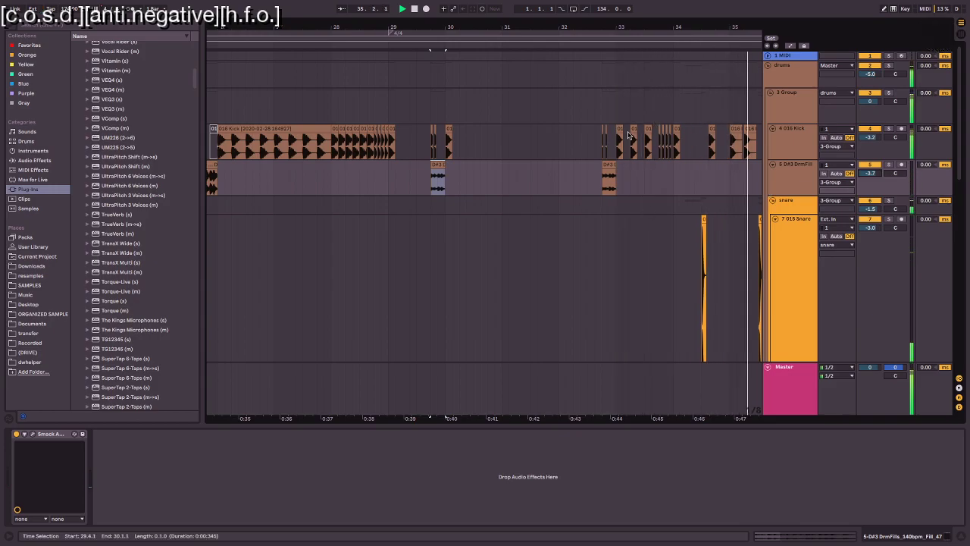
Step: Listen on through the full arrangement with the tops, sub and bass tracks in view, and save the set
drag(527, 26, 529, 2)
scroll(531, 266, down, 10)
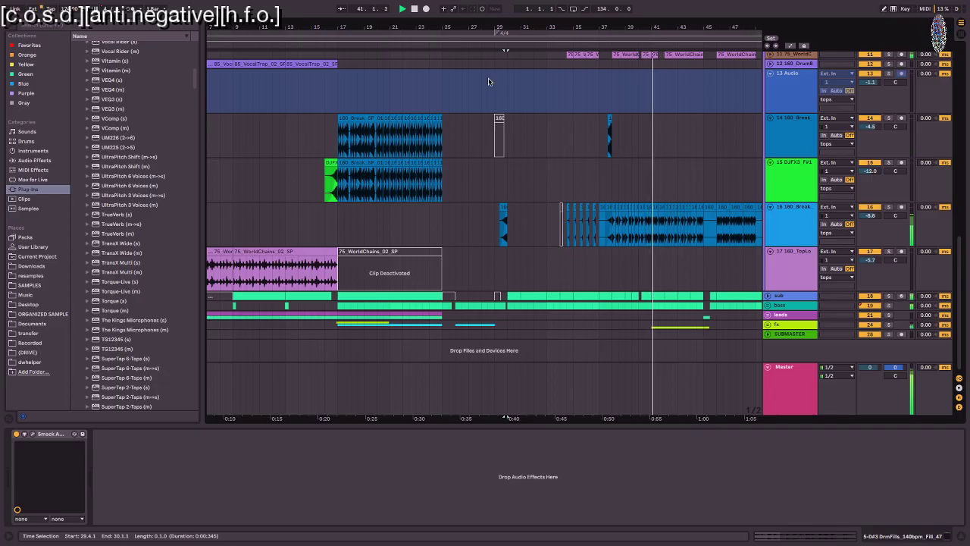
drag(438, 29, 333, 7)
key(ctrl+s)
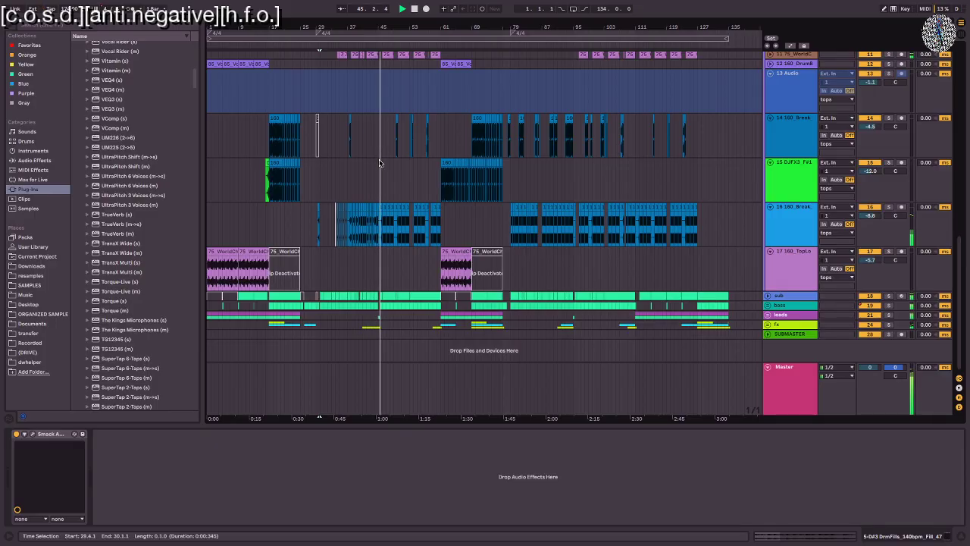
Step: Stop playback and collapse the 5-D#3 DrmFill track and the three 015 Snare tracks
scroll(386, 175, up, 10)
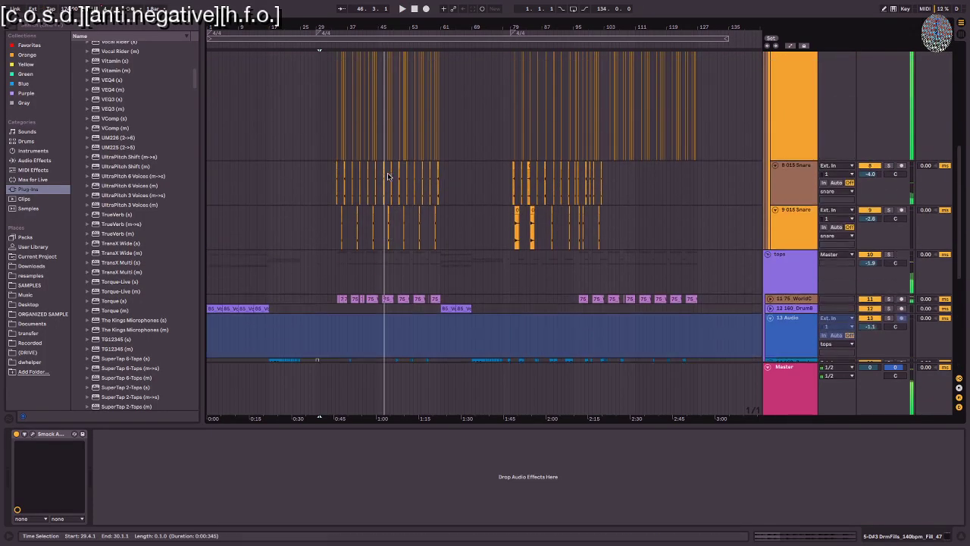
click(772, 164)
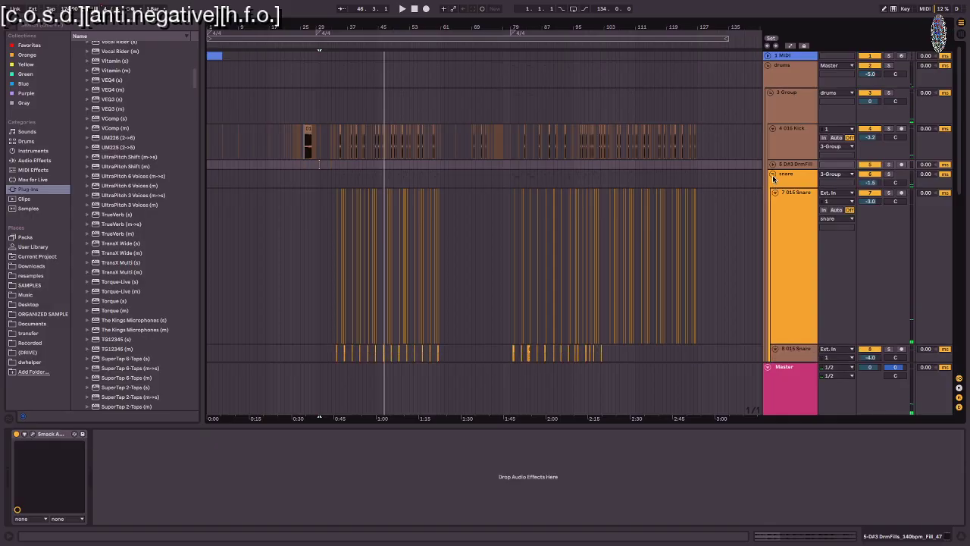
scroll(781, 197, down, 2)
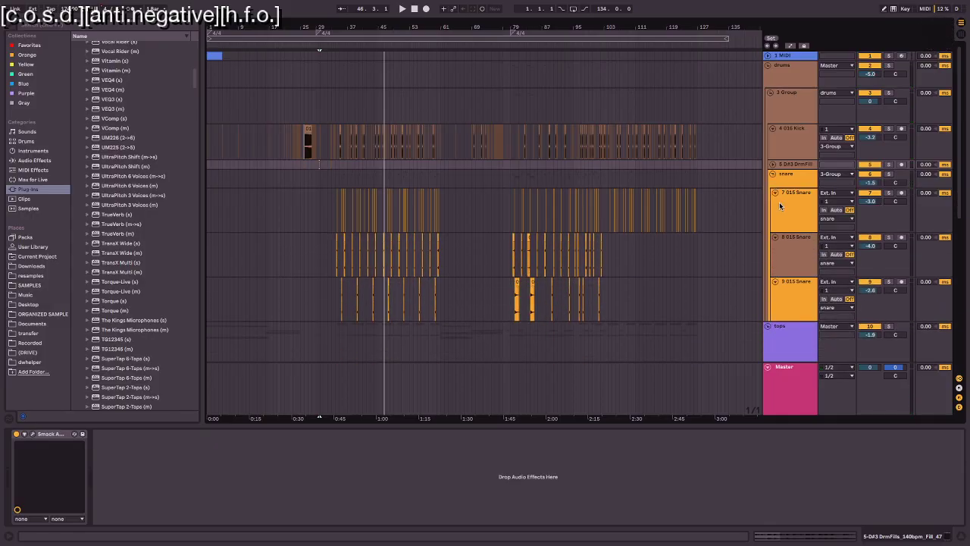
scroll(780, 206, down, 2)
scroll(780, 205, down, 2)
scroll(785, 233, down, 2)
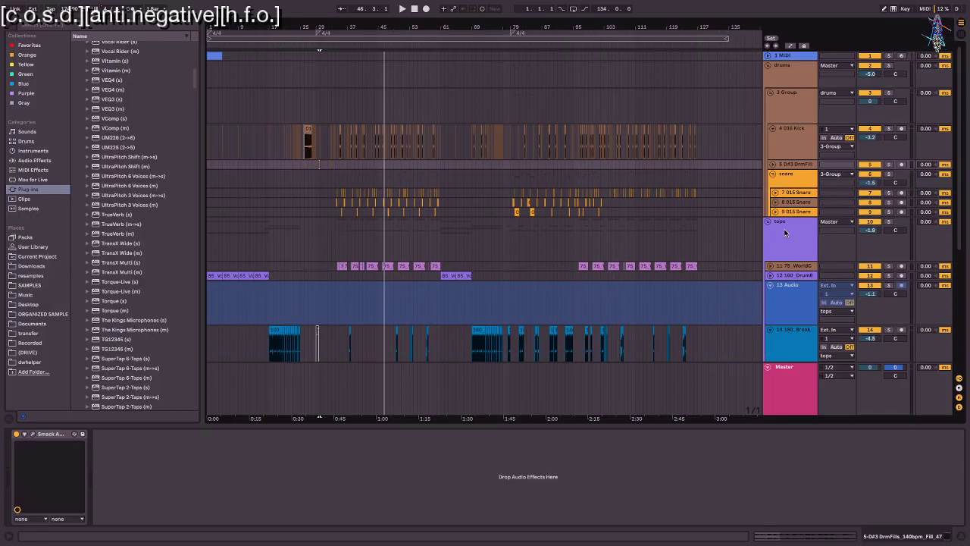